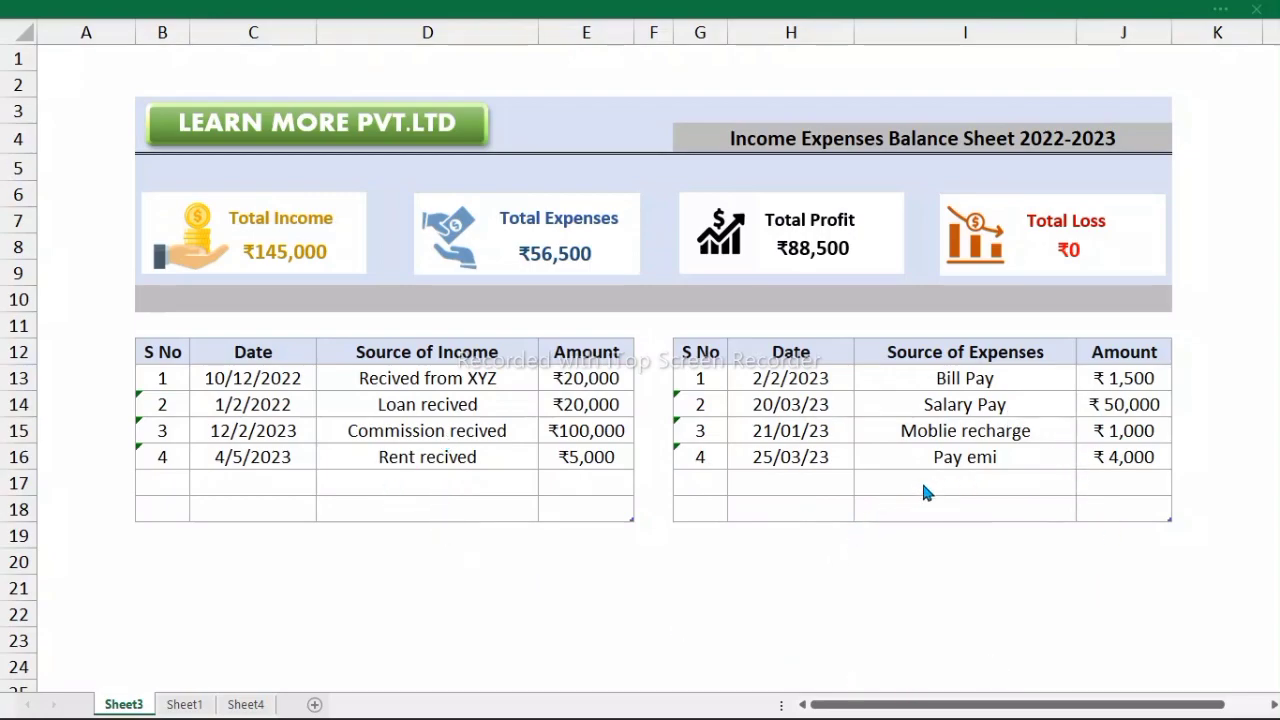
# - Enter row 17 of the income table: 10/2/23, 'Recived from XYZ' via AutoComplete, and 10000
pyautogui.scroll(-4, 270, 480)
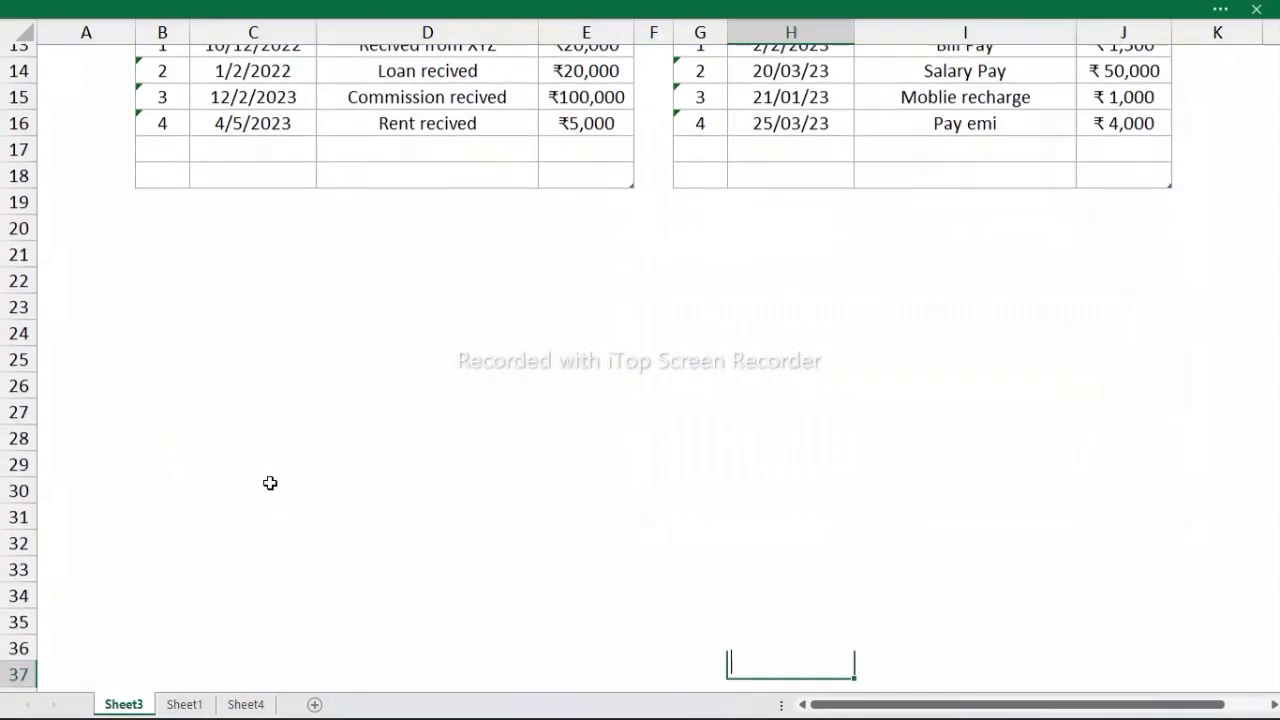
pyautogui.scroll(4, 270, 480)
pyautogui.click(273, 478)
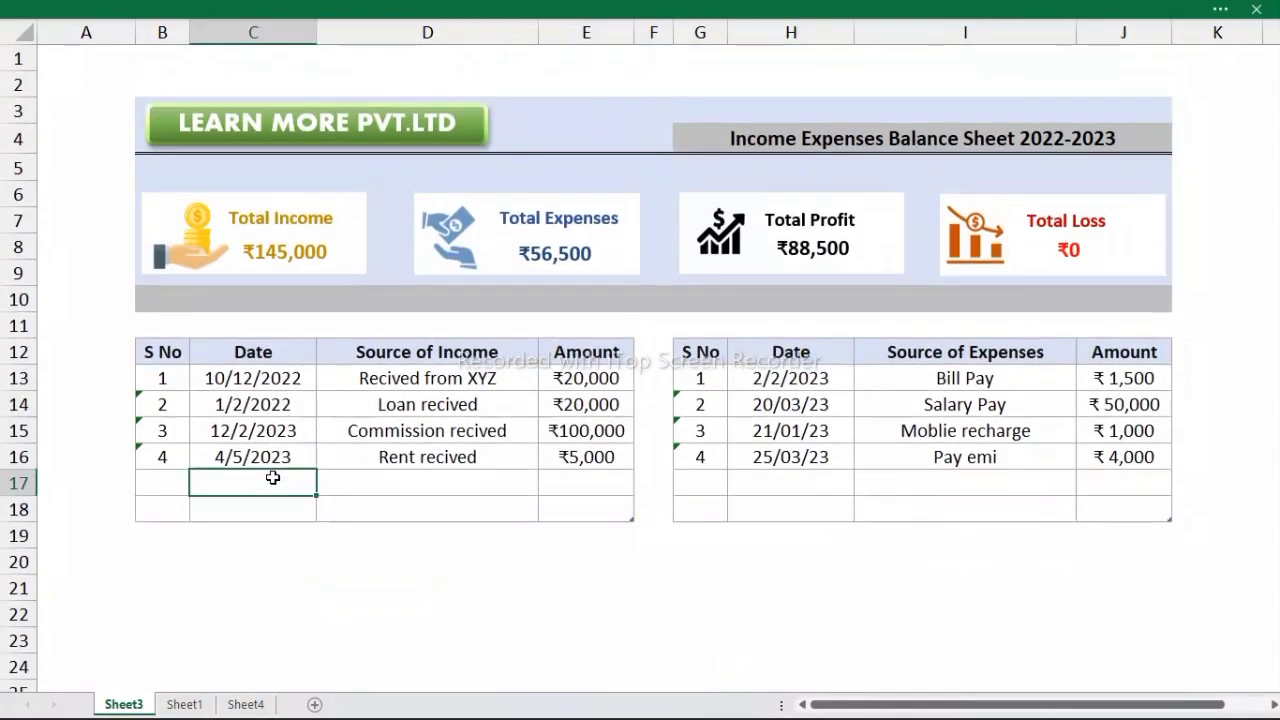
pyautogui.write('10/')
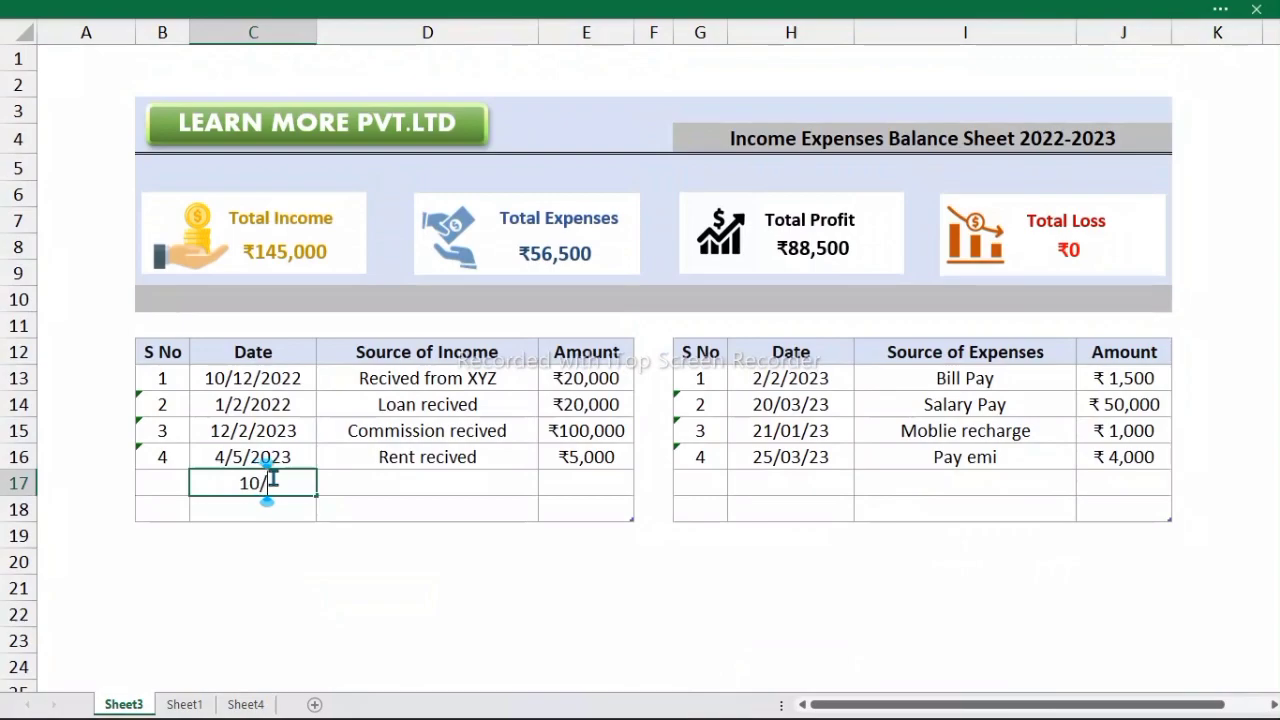
pyautogui.write('2/23')
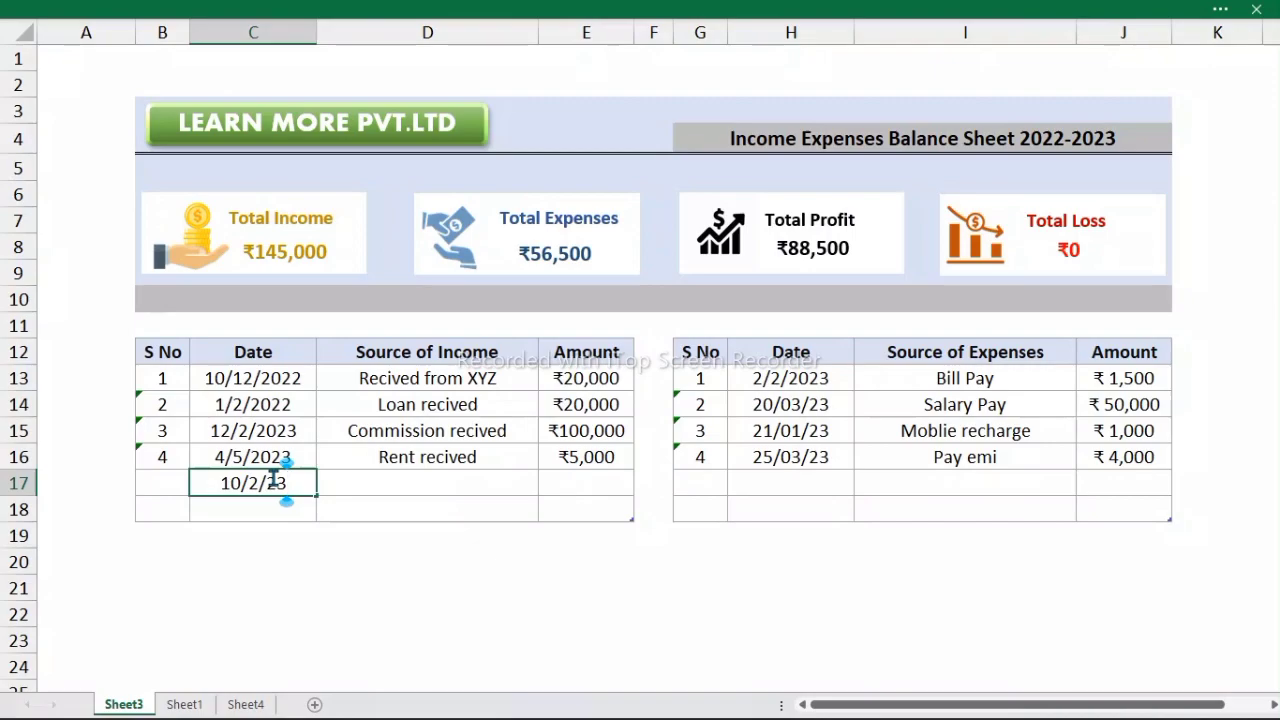
pyautogui.press('Return')
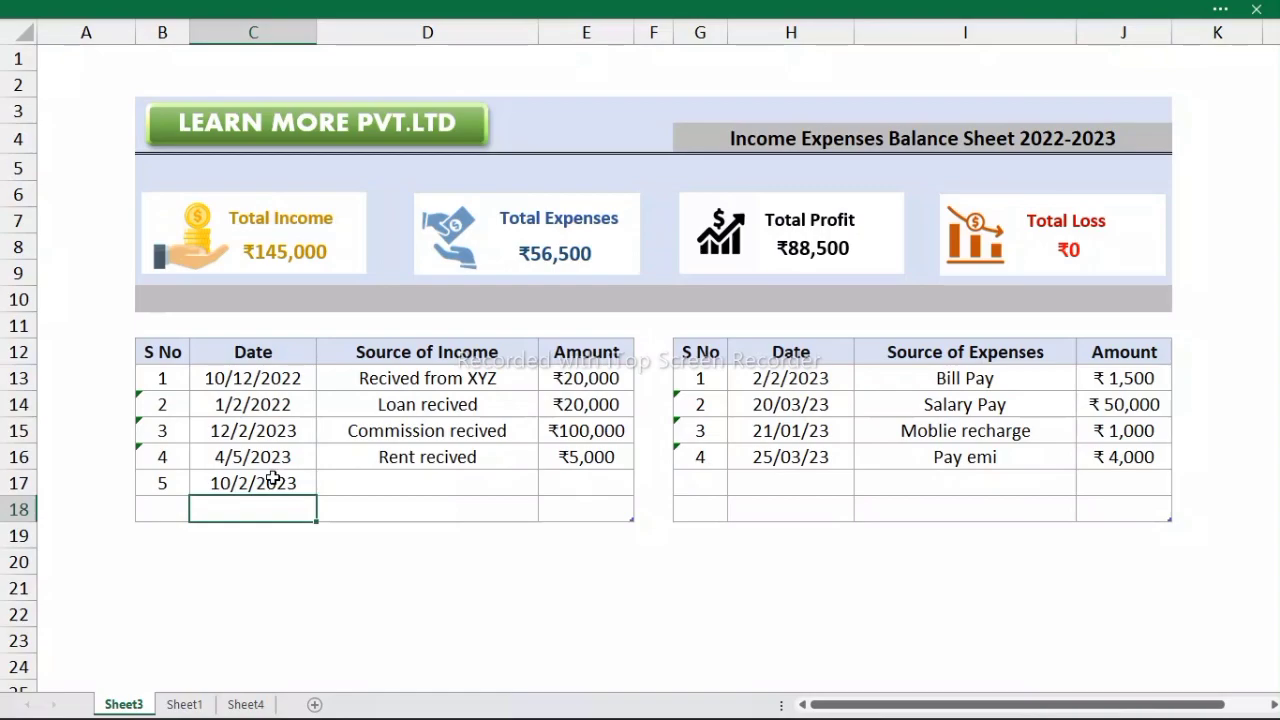
pyautogui.click(350, 489)
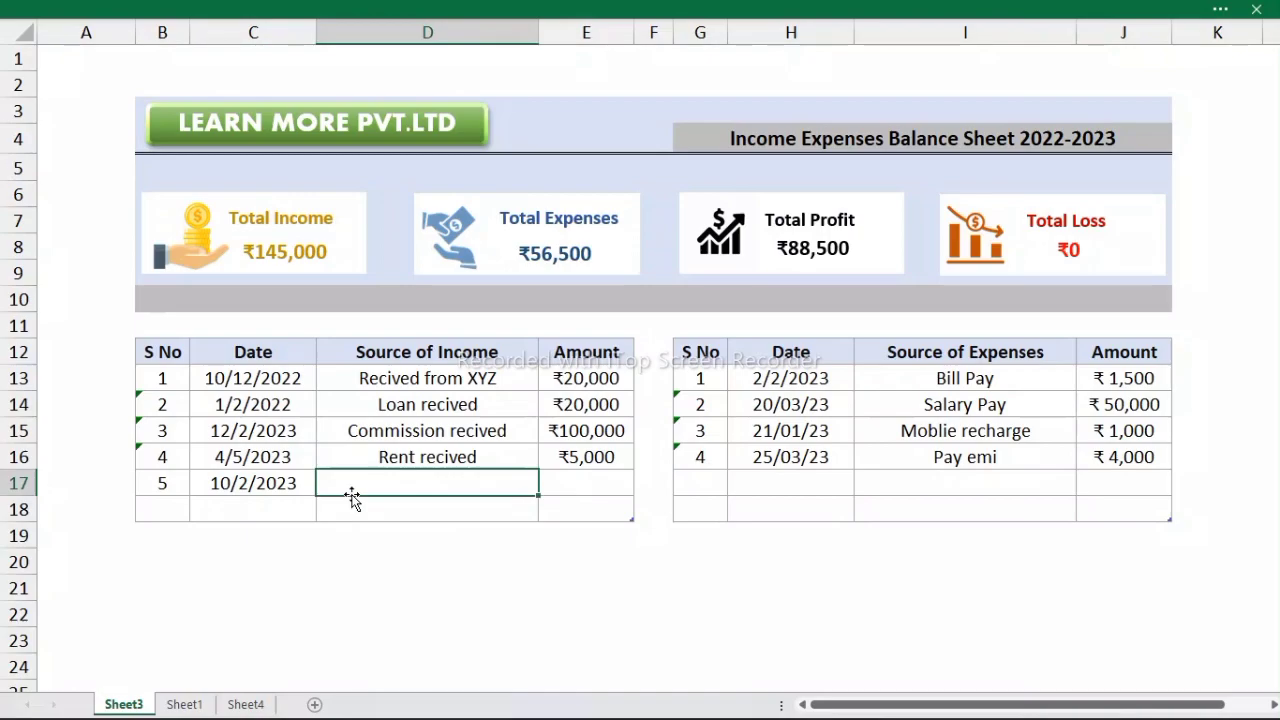
pyautogui.write('rec')
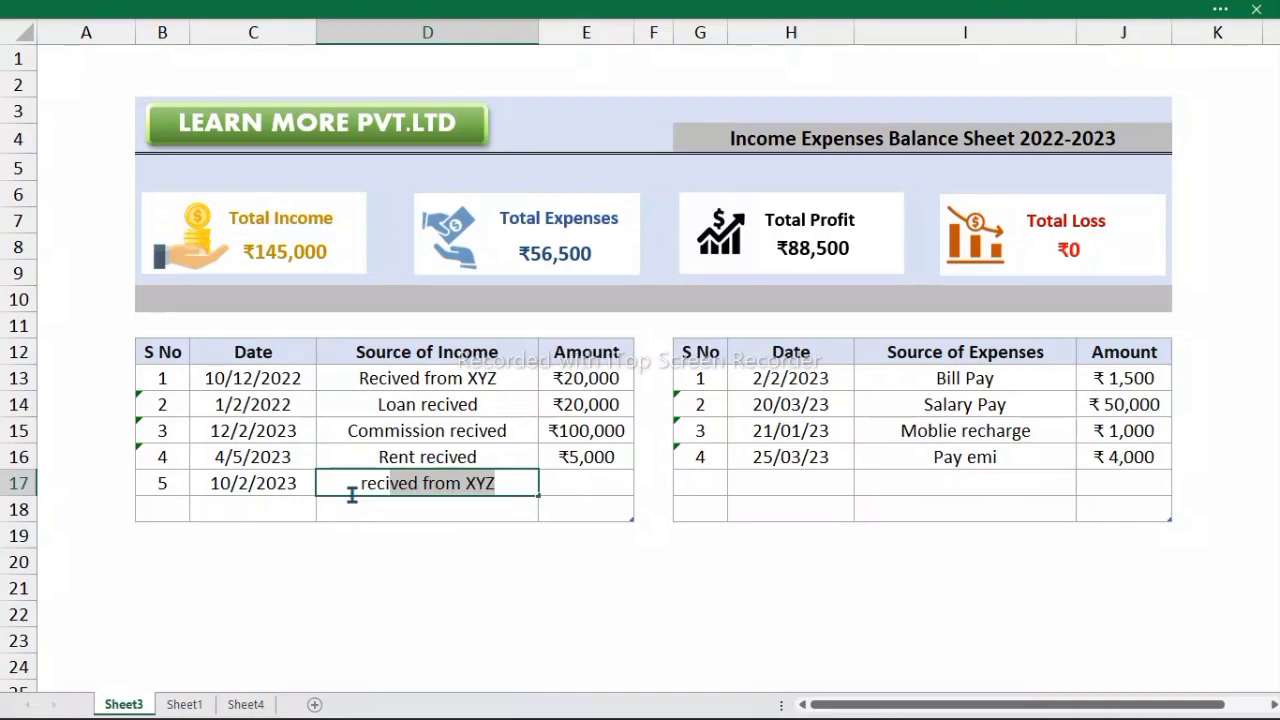
pyautogui.press('Return')
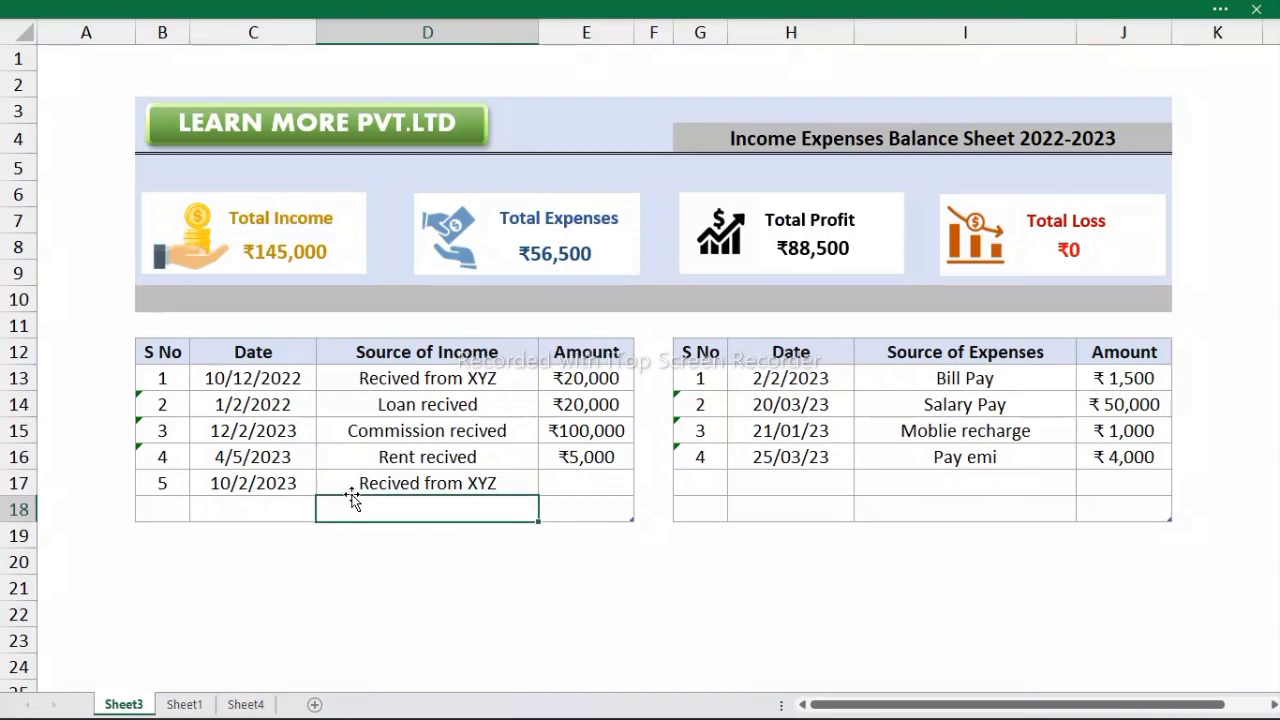
pyautogui.press('Up')
pyautogui.press('Right')
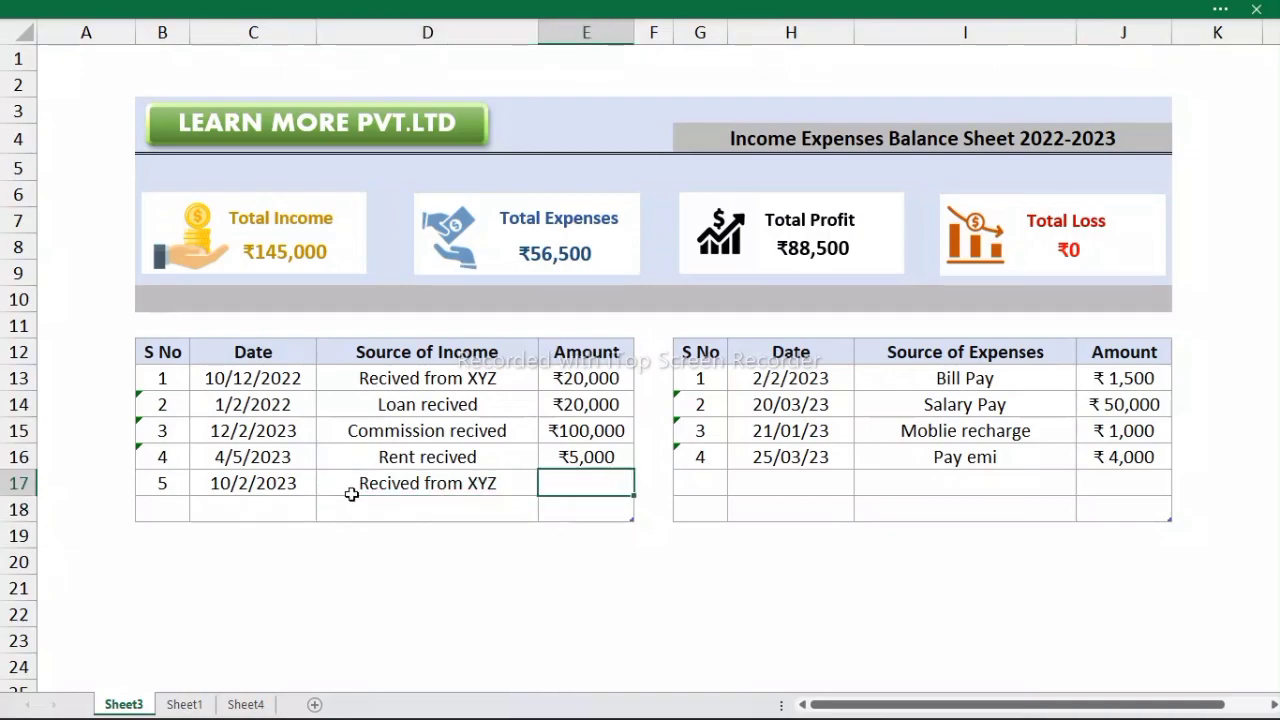
pyautogui.write('1000')
pyautogui.write('0')
pyautogui.press('Return')
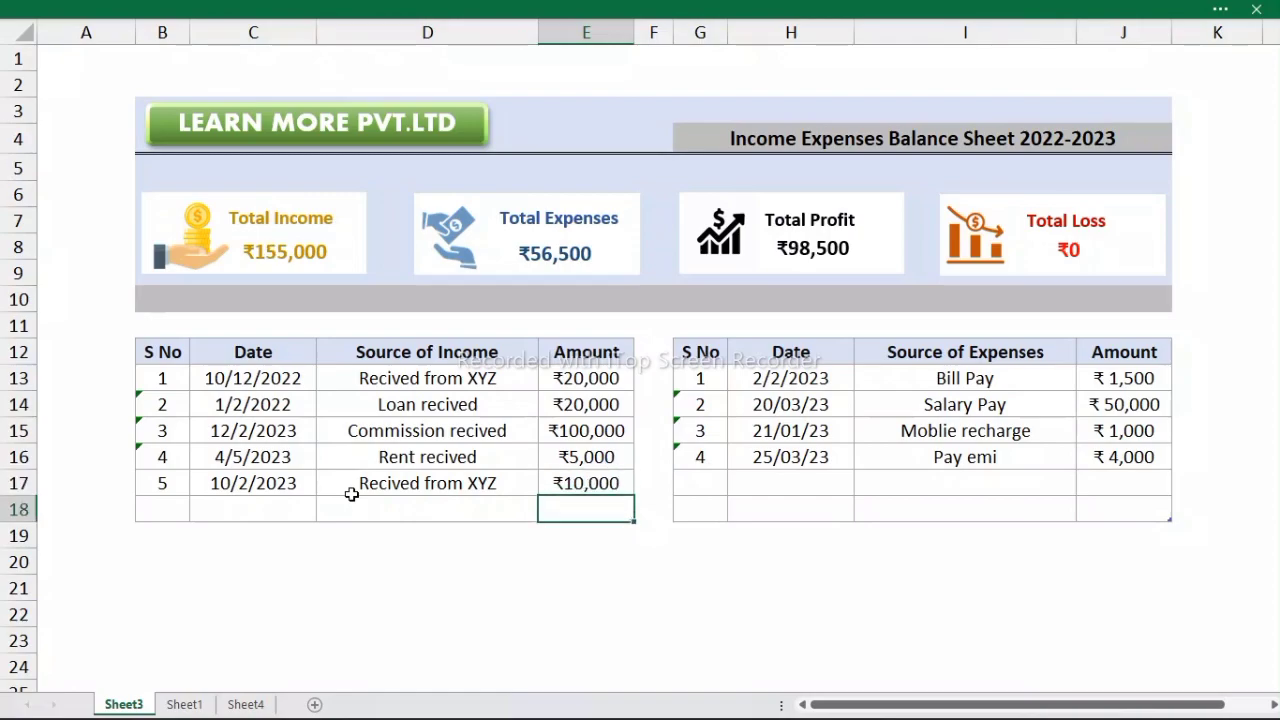
# - Enter the fifth expense's date 25/5/23 and description 'Car Repair' in row 17
pyautogui.click(748, 487)
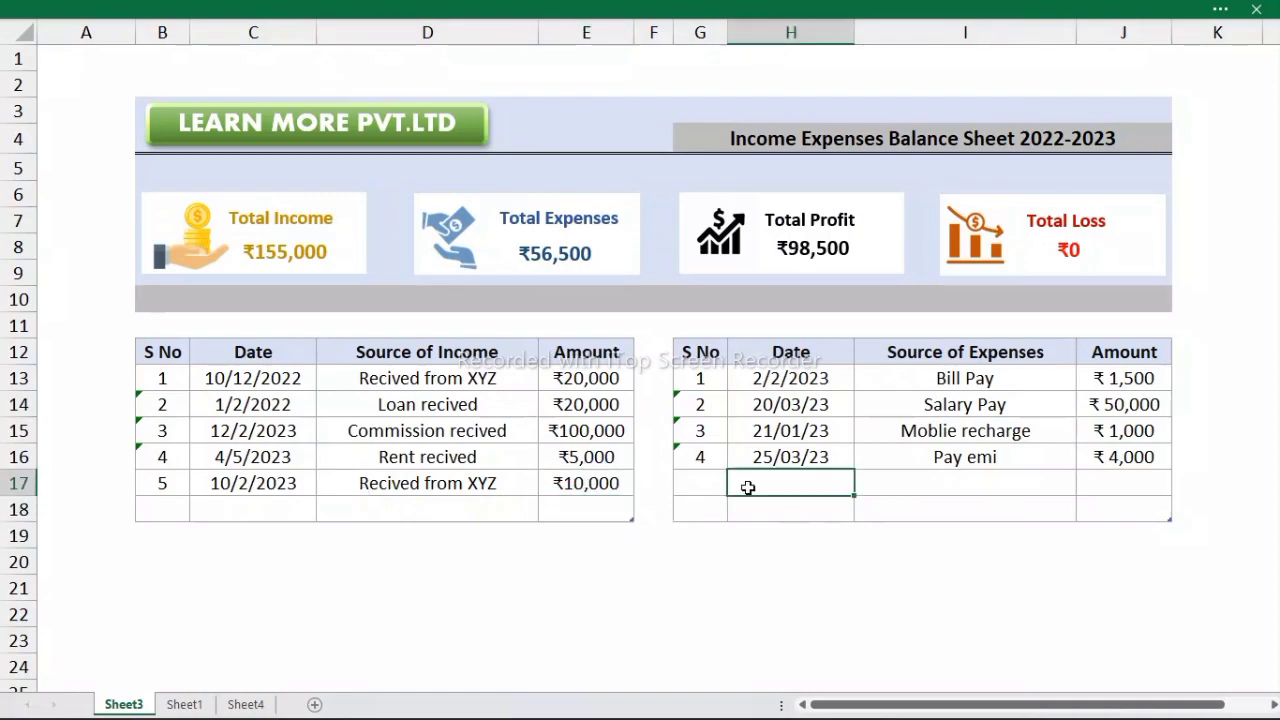
pyautogui.write('25/')
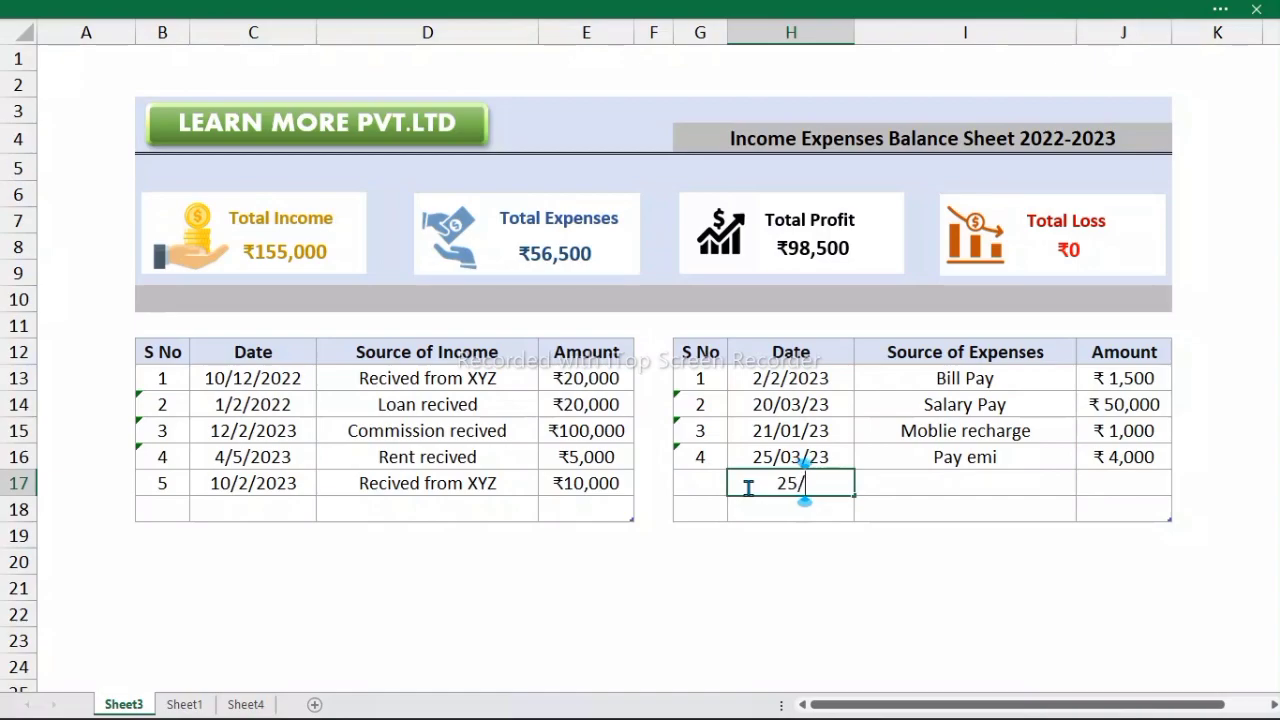
pyautogui.write('5/2')
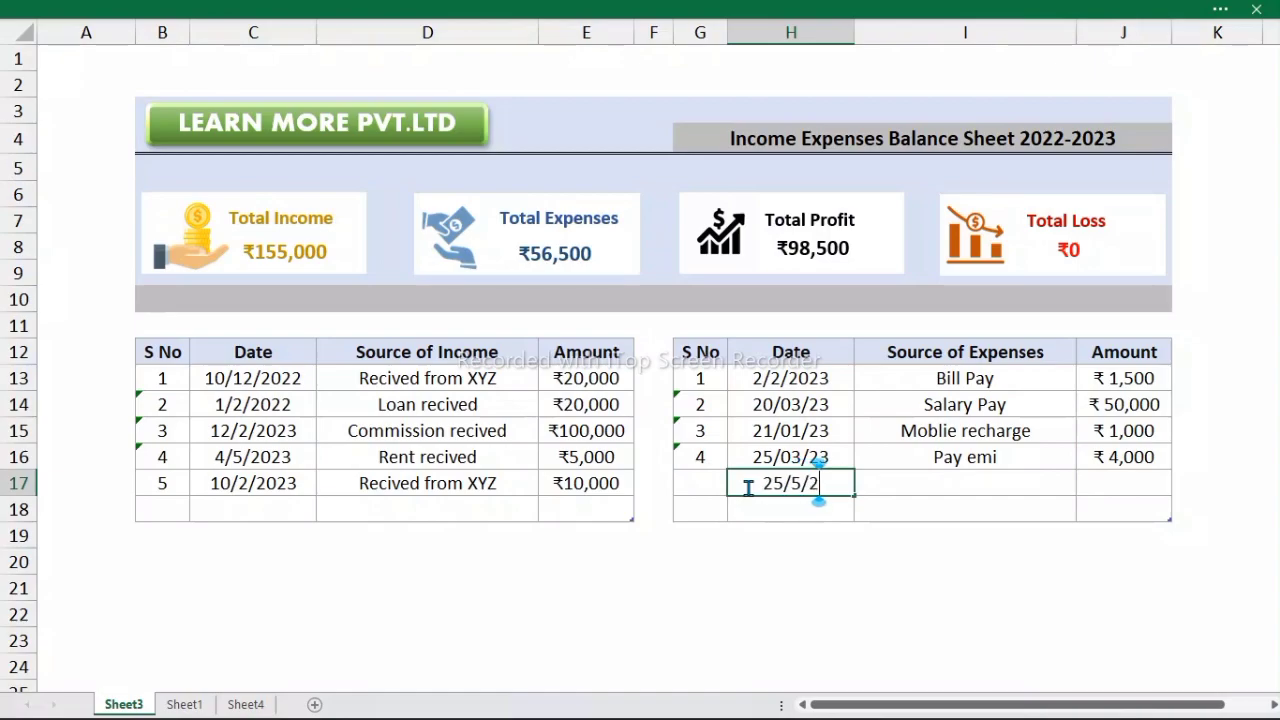
pyautogui.write('3')
pyautogui.press('Return')
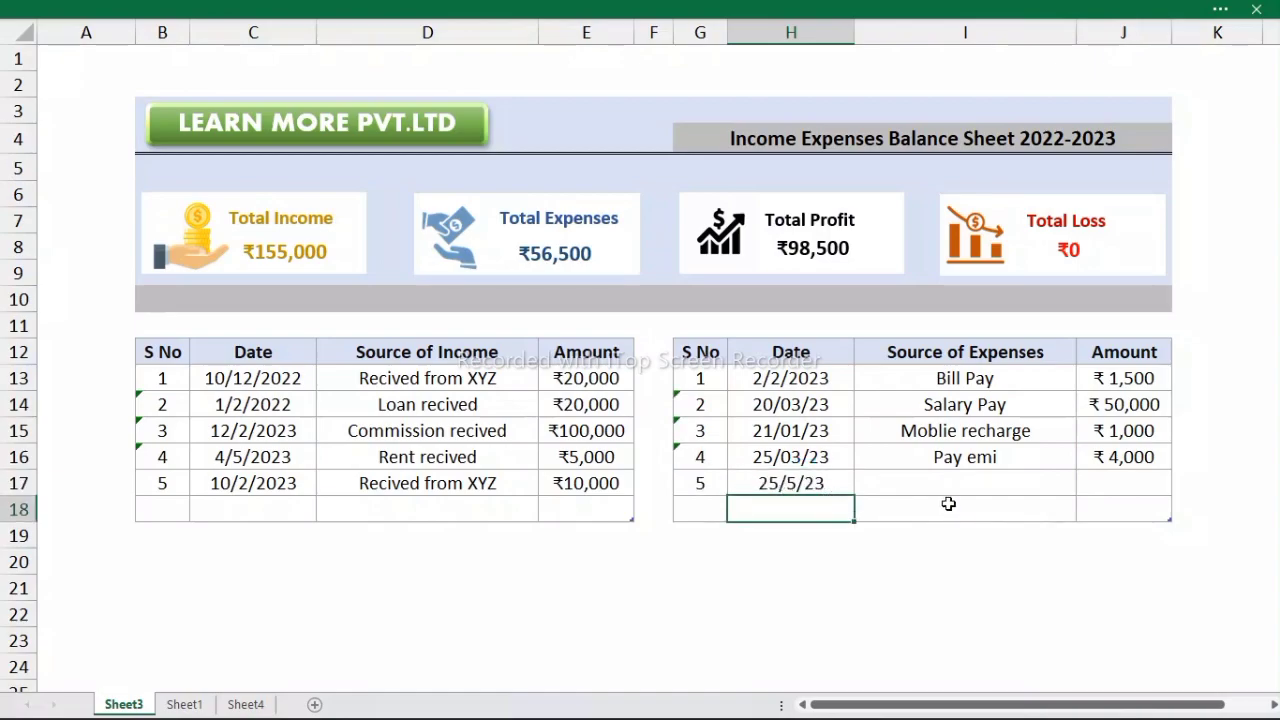
pyautogui.click(951, 490)
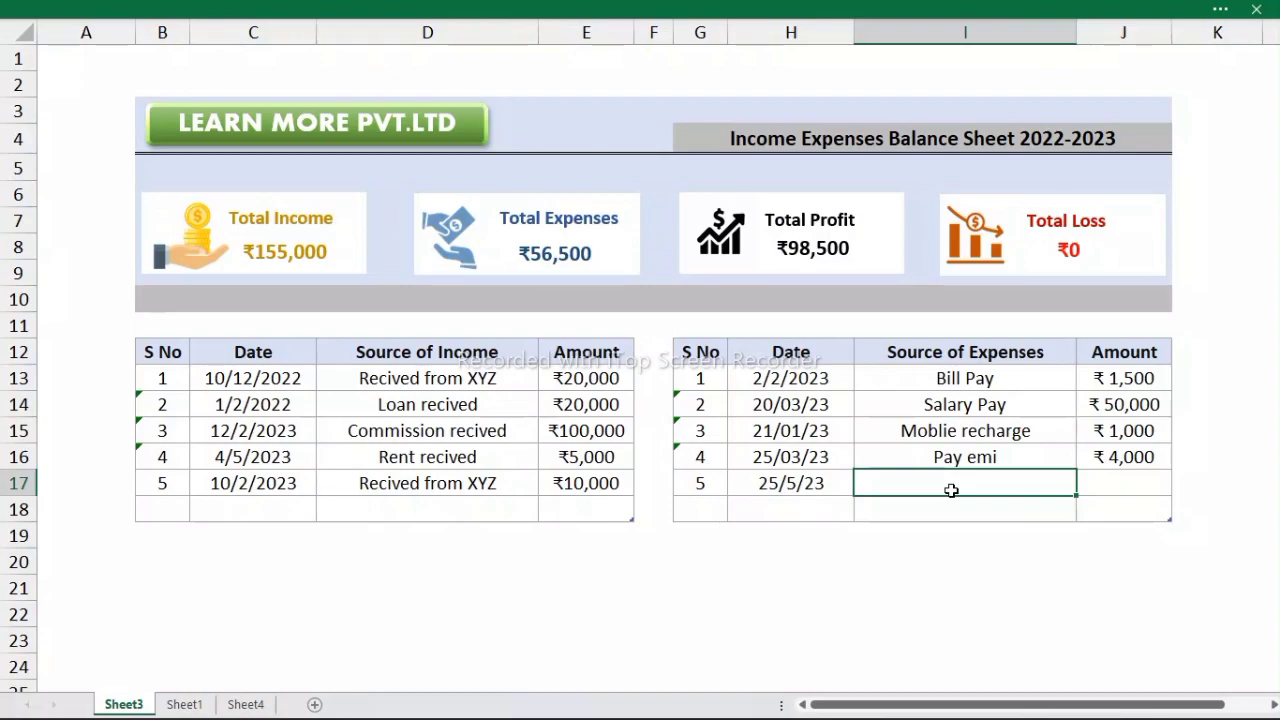
pyautogui.write('CAr')
pyautogui.press('BackSpace')
pyautogui.press('BackSpace')
pyautogui.write('ar')
pyautogui.write(' Repa')
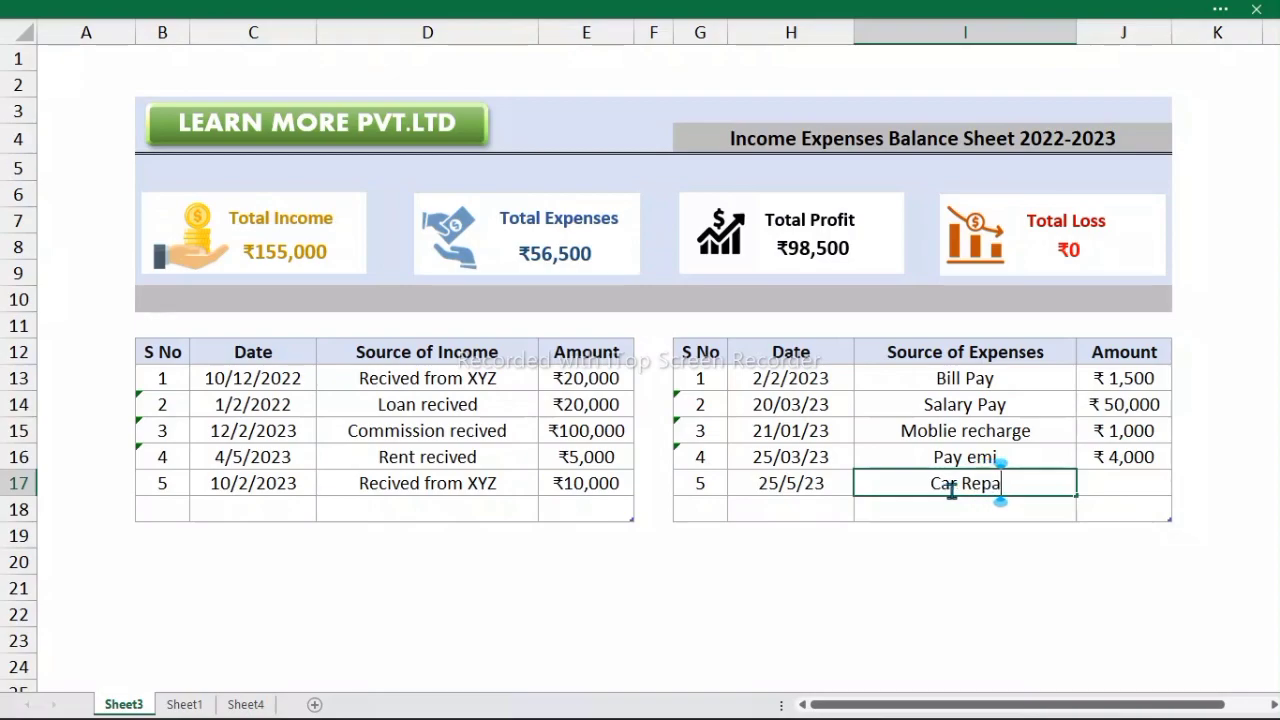
pyautogui.write('ir')
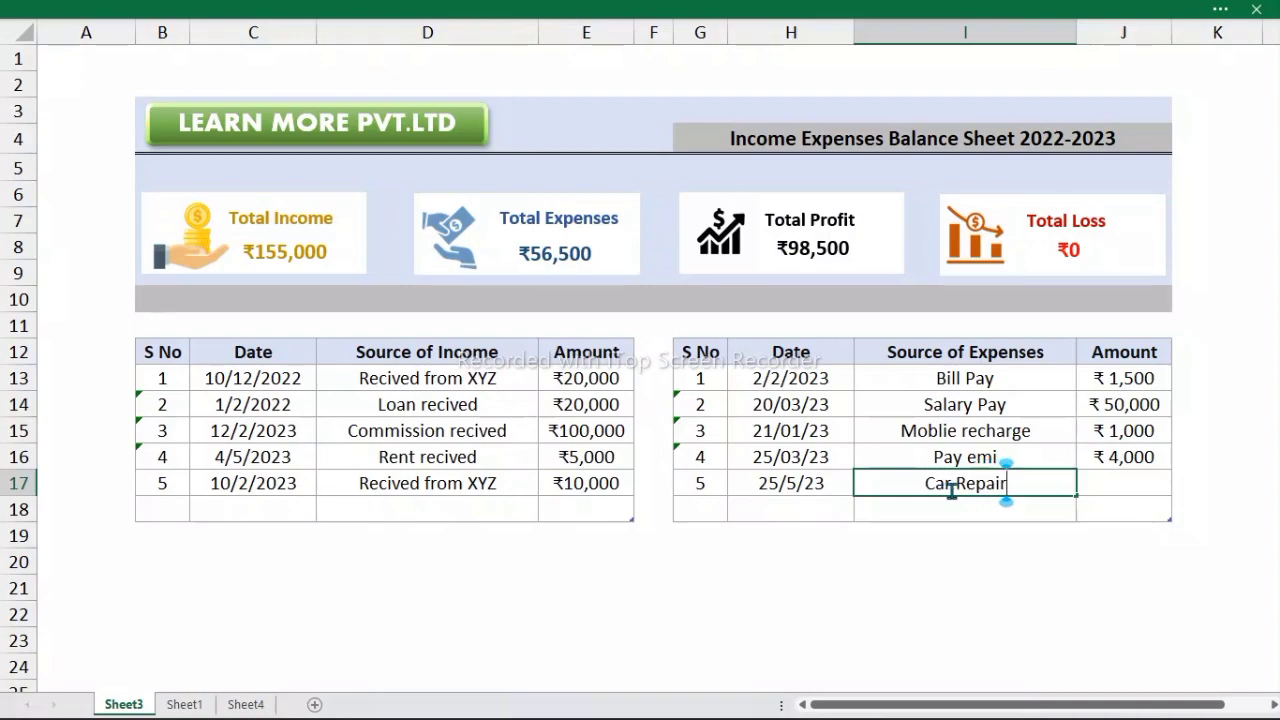
pyautogui.press('Return')
# - Enter 50000 as the Car Repair amount, correcting the mistyped 1500
pyautogui.click(1123, 482)
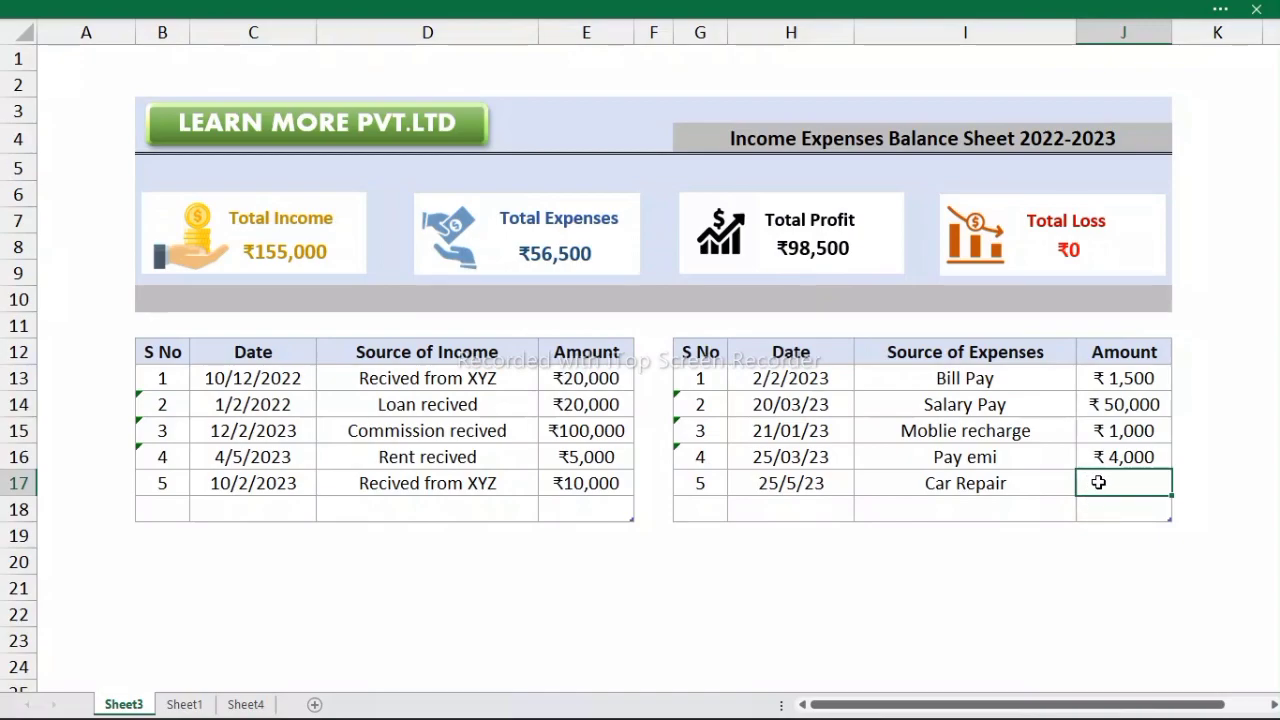
pyautogui.write('1500')
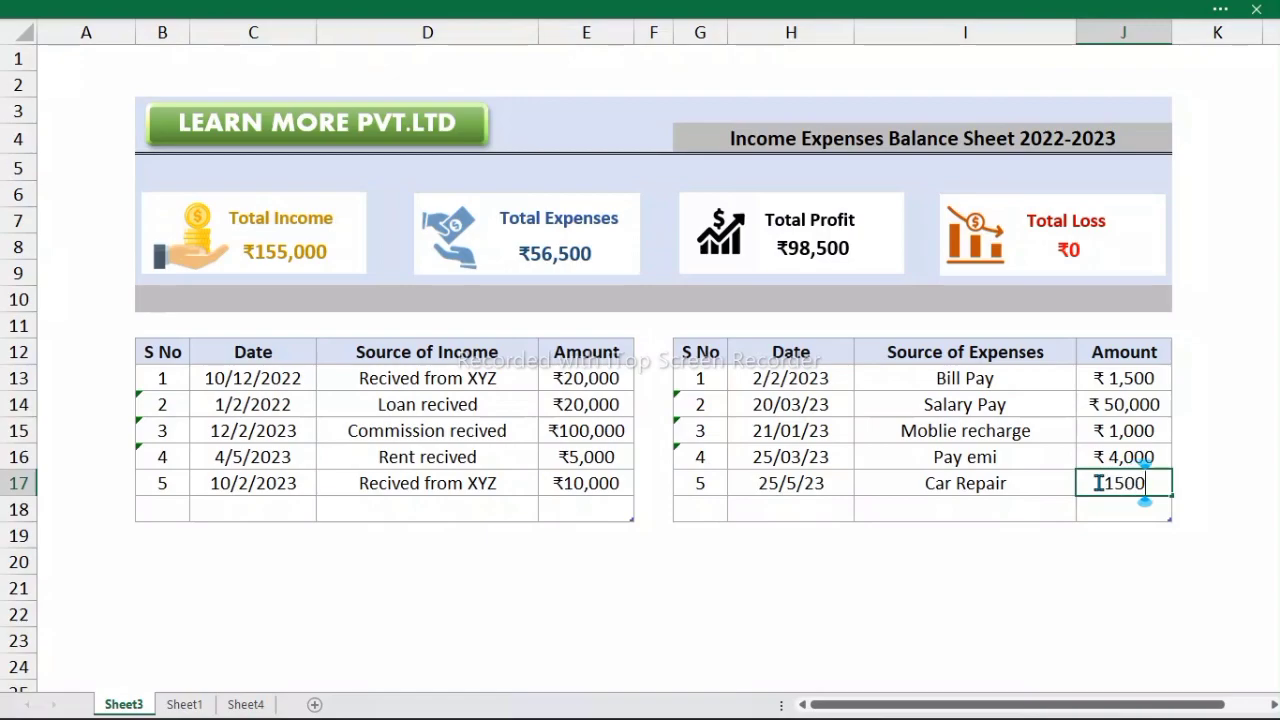
pyautogui.press('BackSpace')
pyautogui.press('BackSpace')
pyautogui.press('BackSpace')
pyautogui.write('5000')
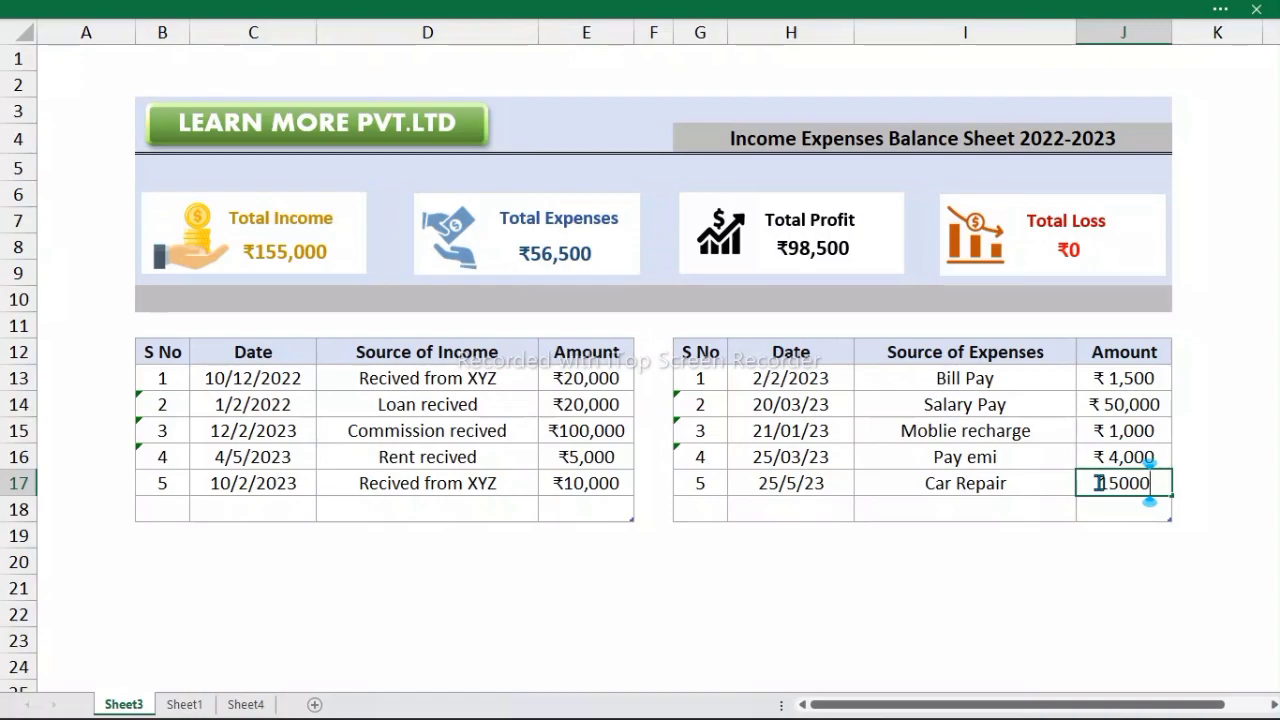
pyautogui.write('0')
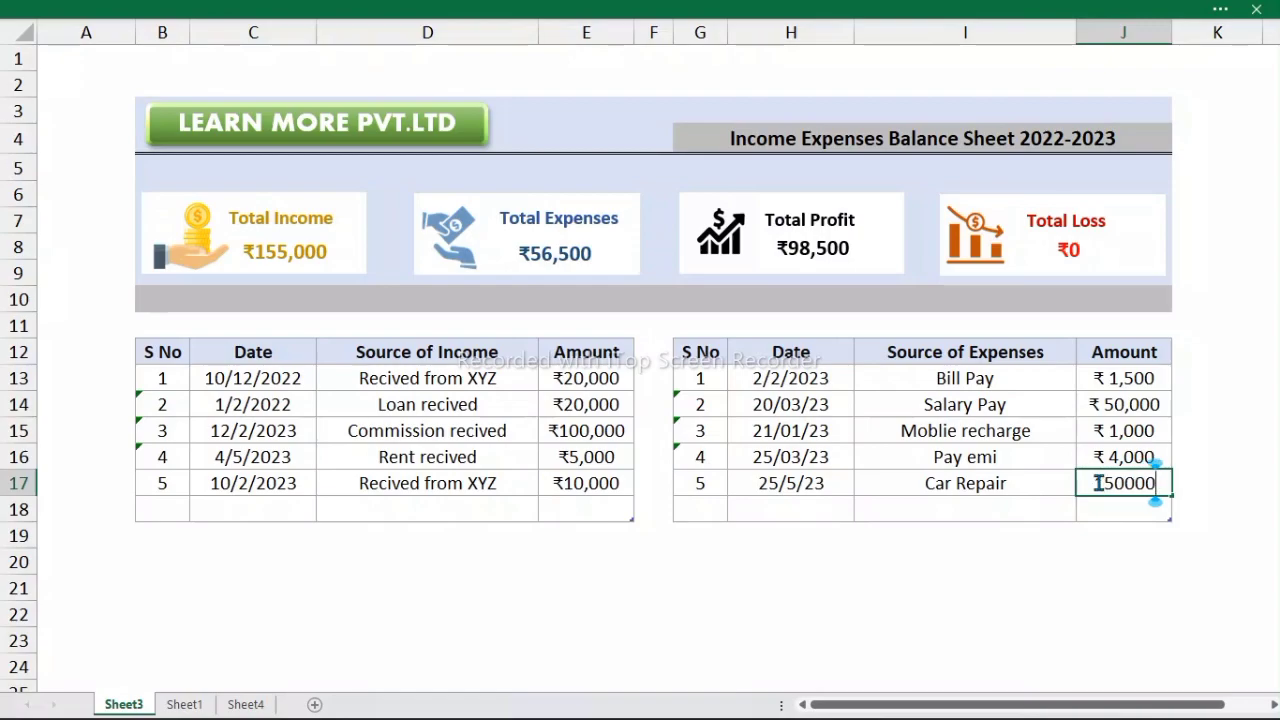
pyautogui.press('Return')
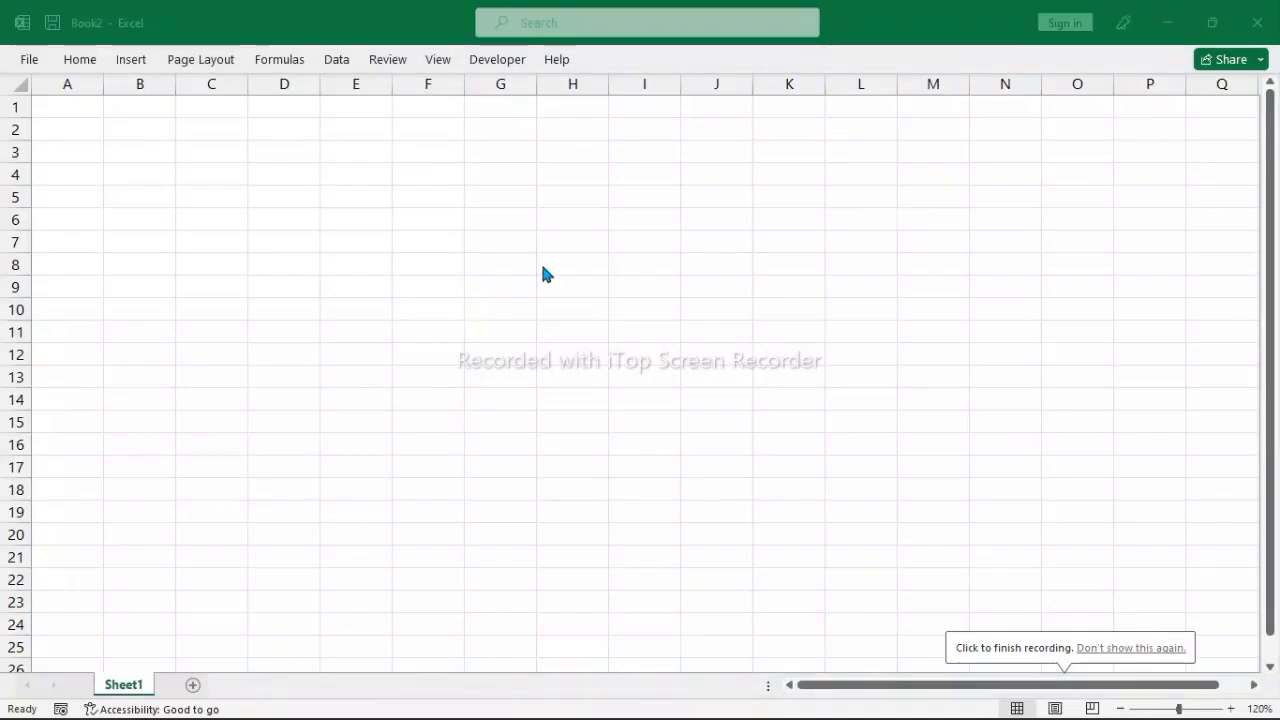
# - Switch to the blank Book2 workbook and select cells B3:B10
pyautogui.click(430, 312)
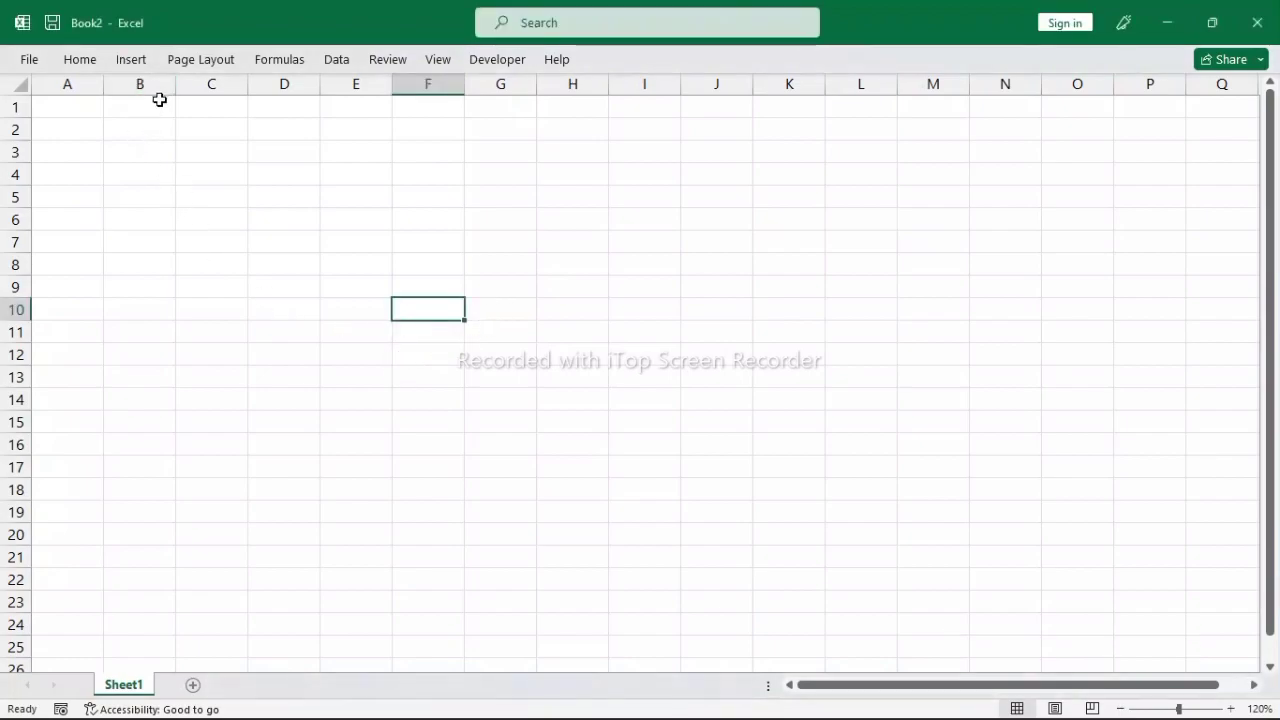
pyautogui.moveTo(143, 152); pyautogui.dragTo(142, 310)
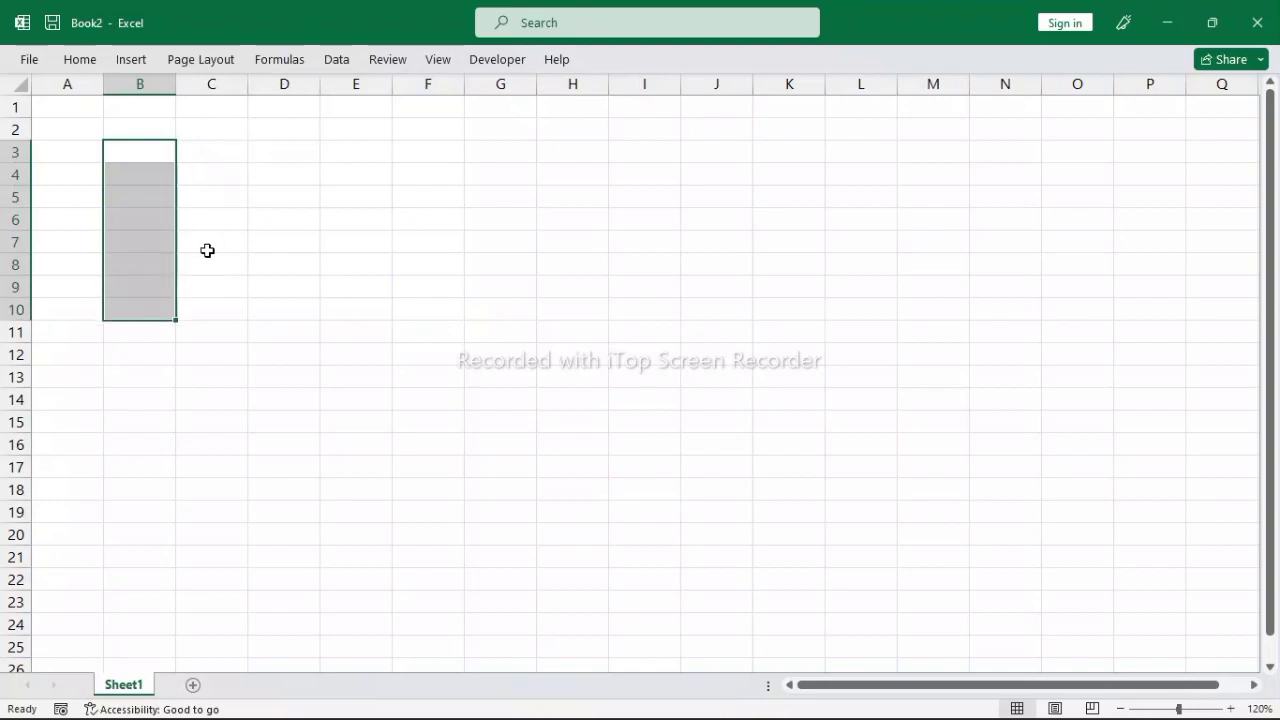
# - Type the headings 'Sl No' in B12 and 'Date' in C12, fixing typos
pyautogui.click(152, 362)
pyautogui.doubleClick(152, 362)
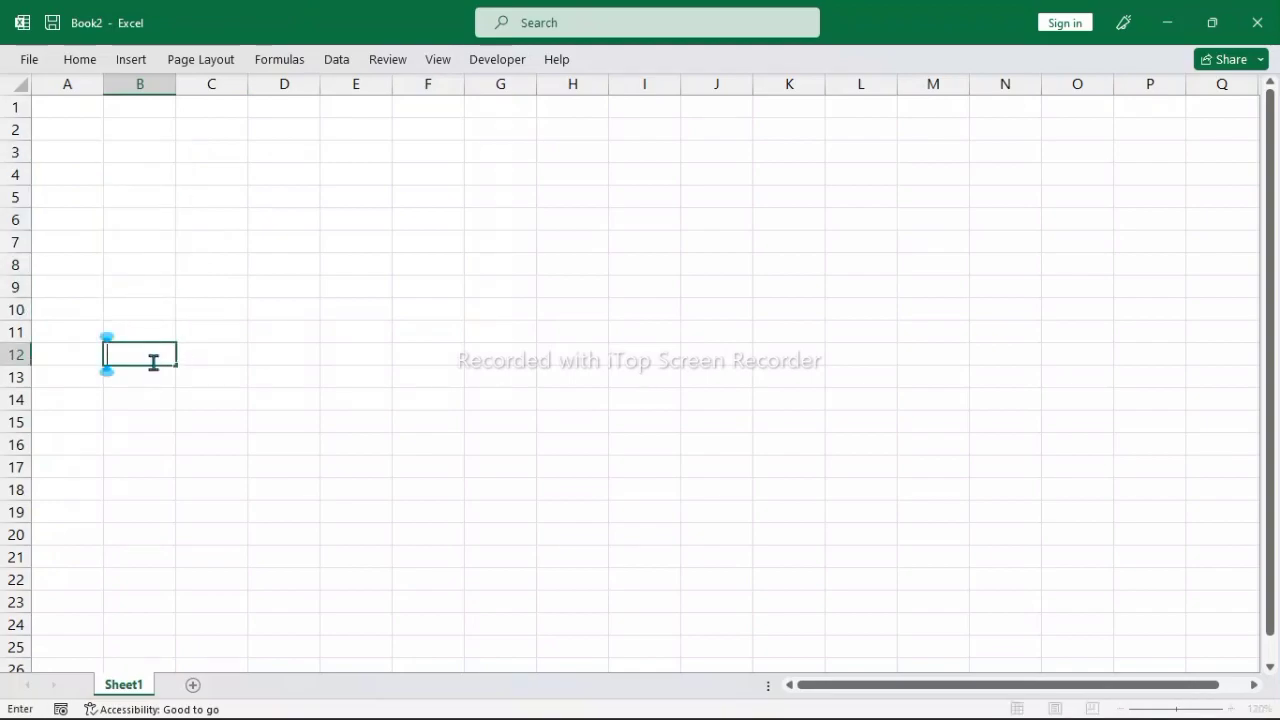
pyautogui.write('Sl')
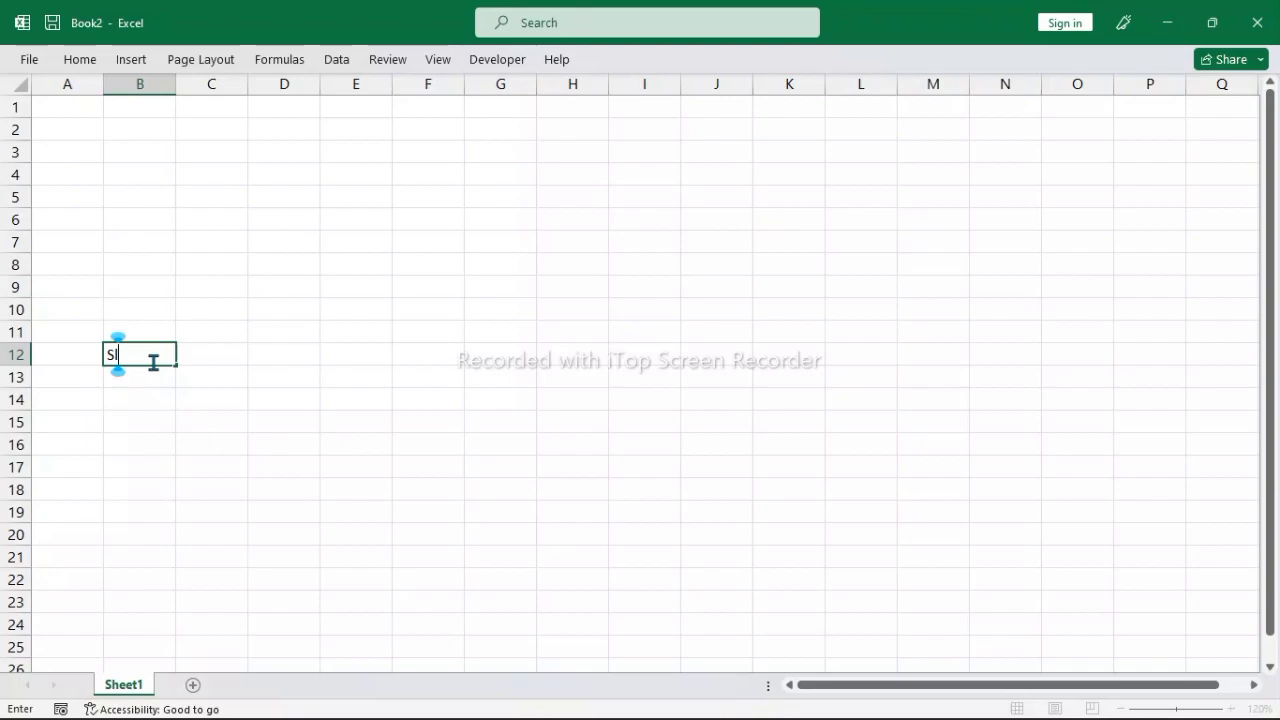
pyautogui.write(' Noi')
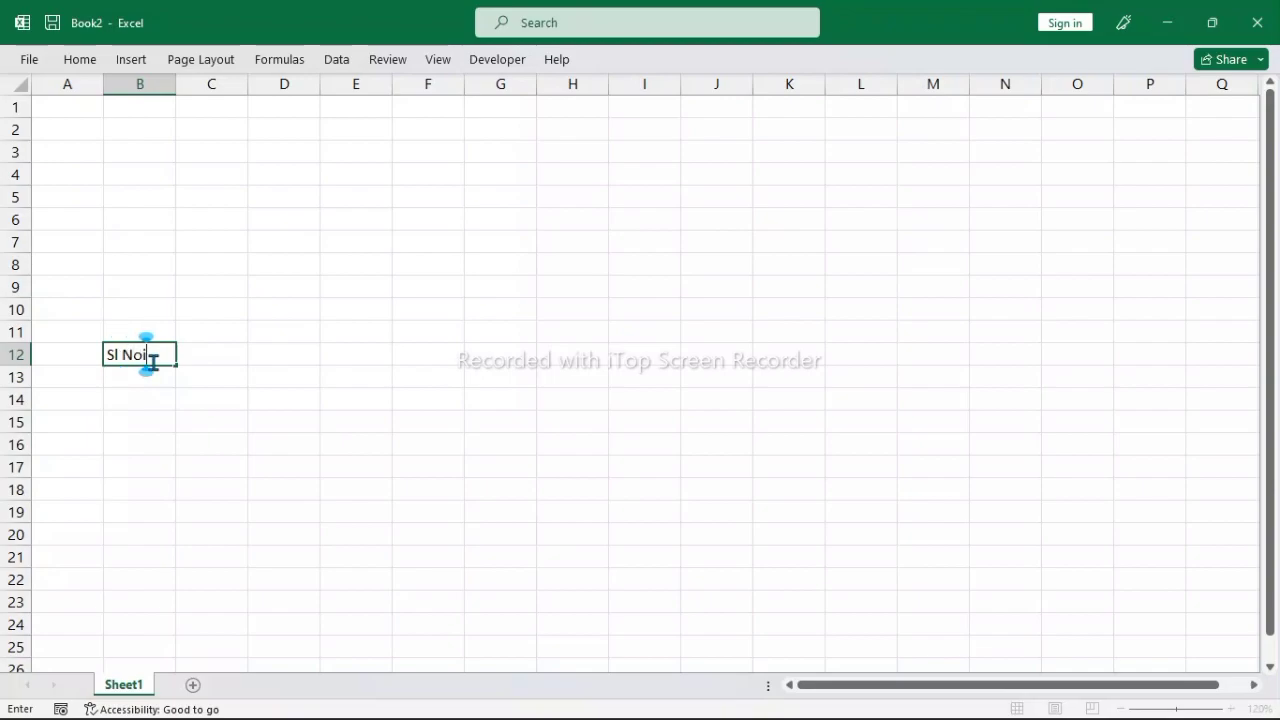
pyautogui.press('BackSpace')
pyautogui.press('Tab')
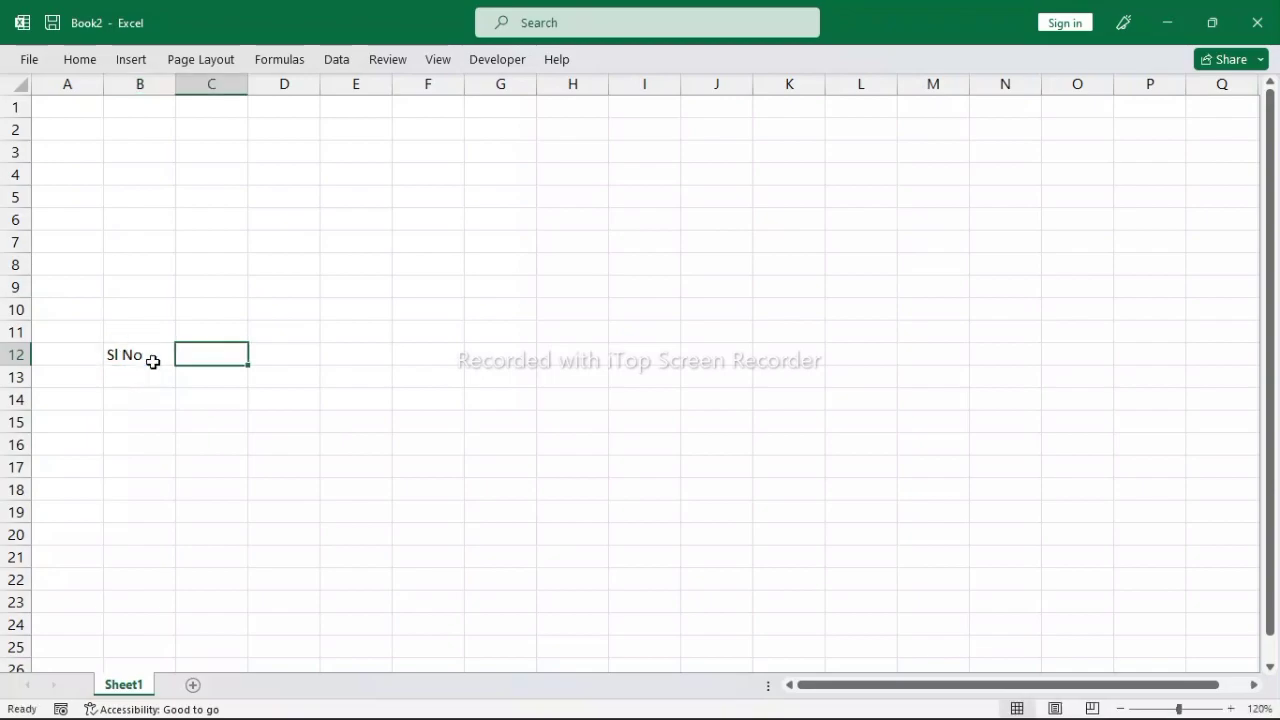
pyautogui.write('dat')
pyautogui.press('BackSpace')
pyautogui.press('BackSpace')
pyautogui.press('BackSpace')
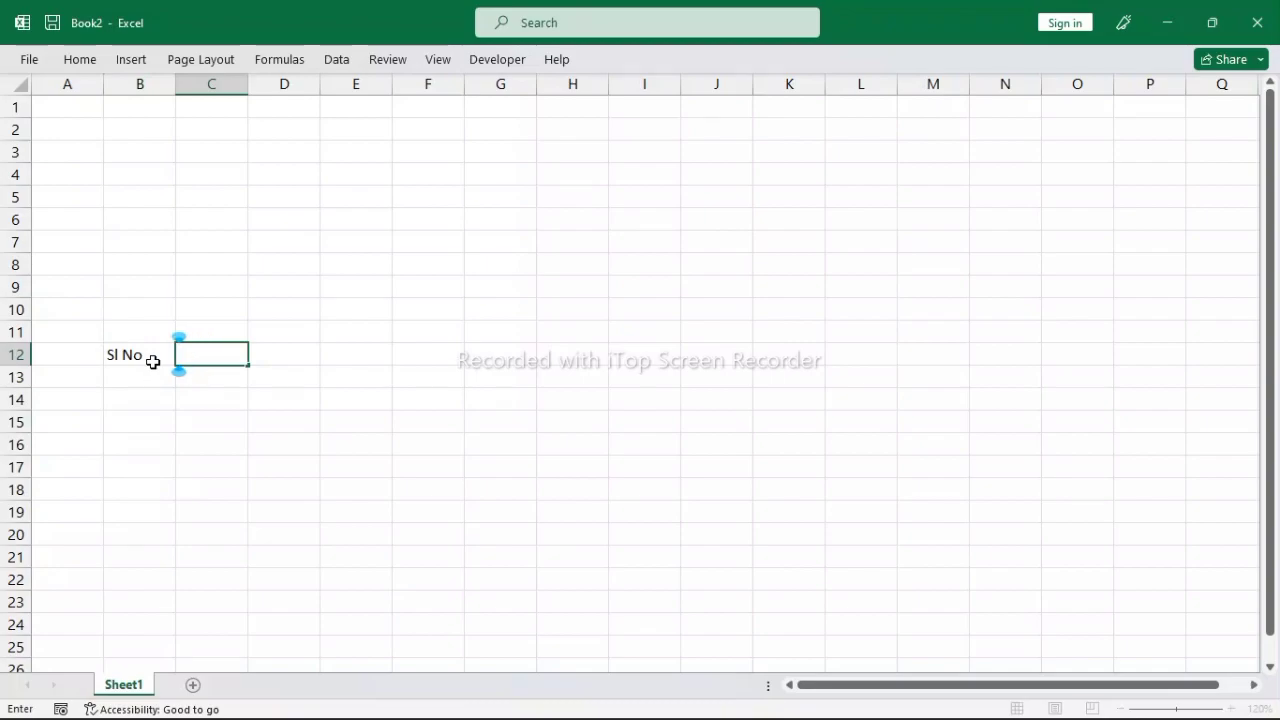
pyautogui.write('Dat')
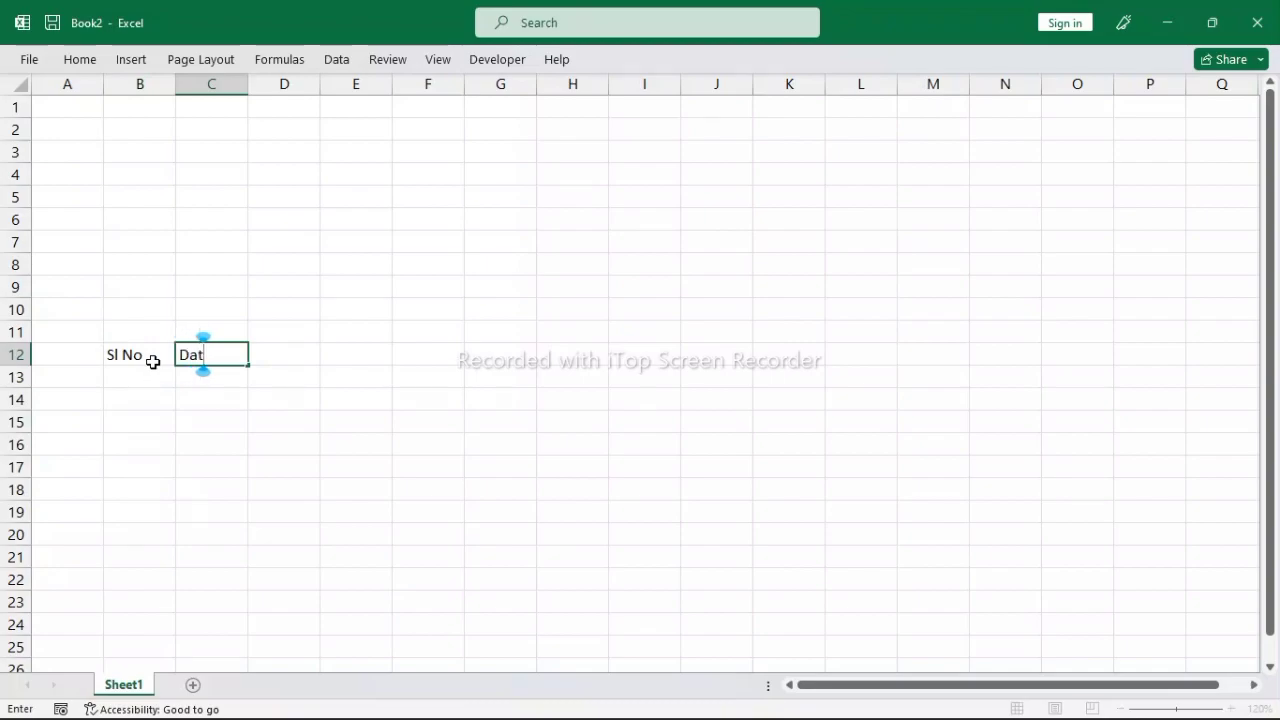
pyautogui.write('e')
pyautogui.press('Tab')
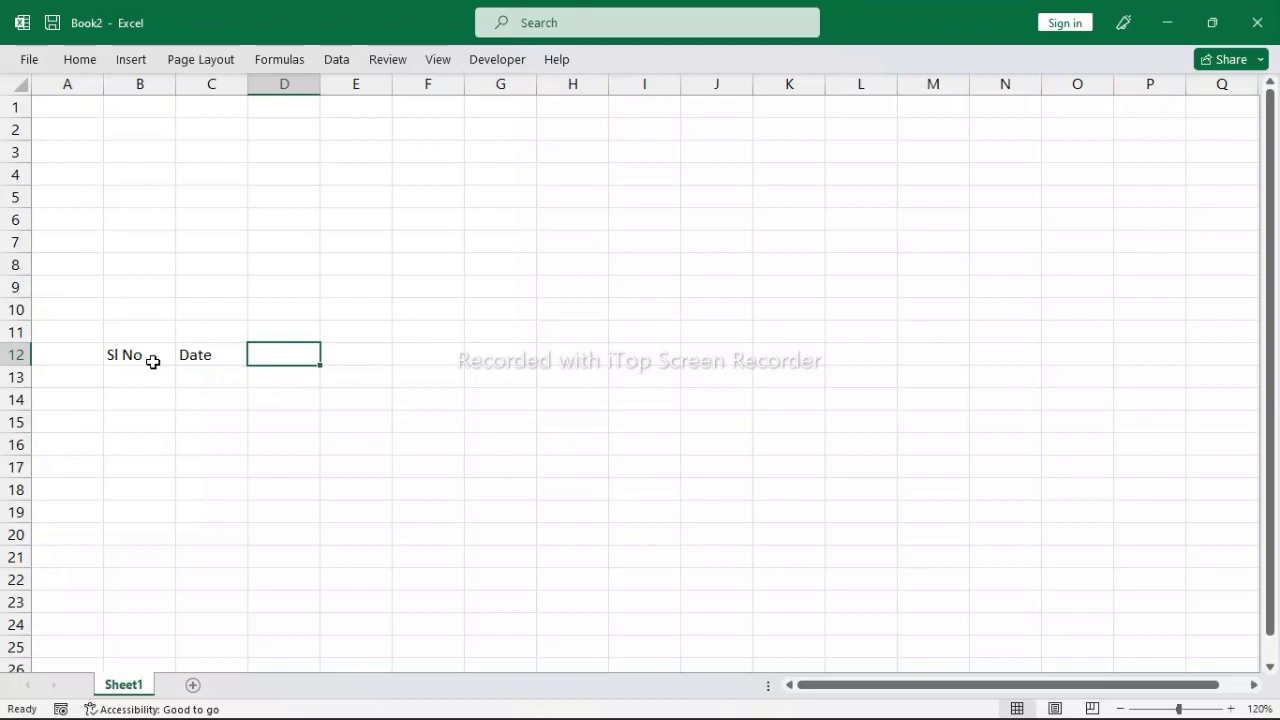
# - Add the headings 'Source of Income' in D12 and 'Amount' in E12
pyautogui.write('Sou')
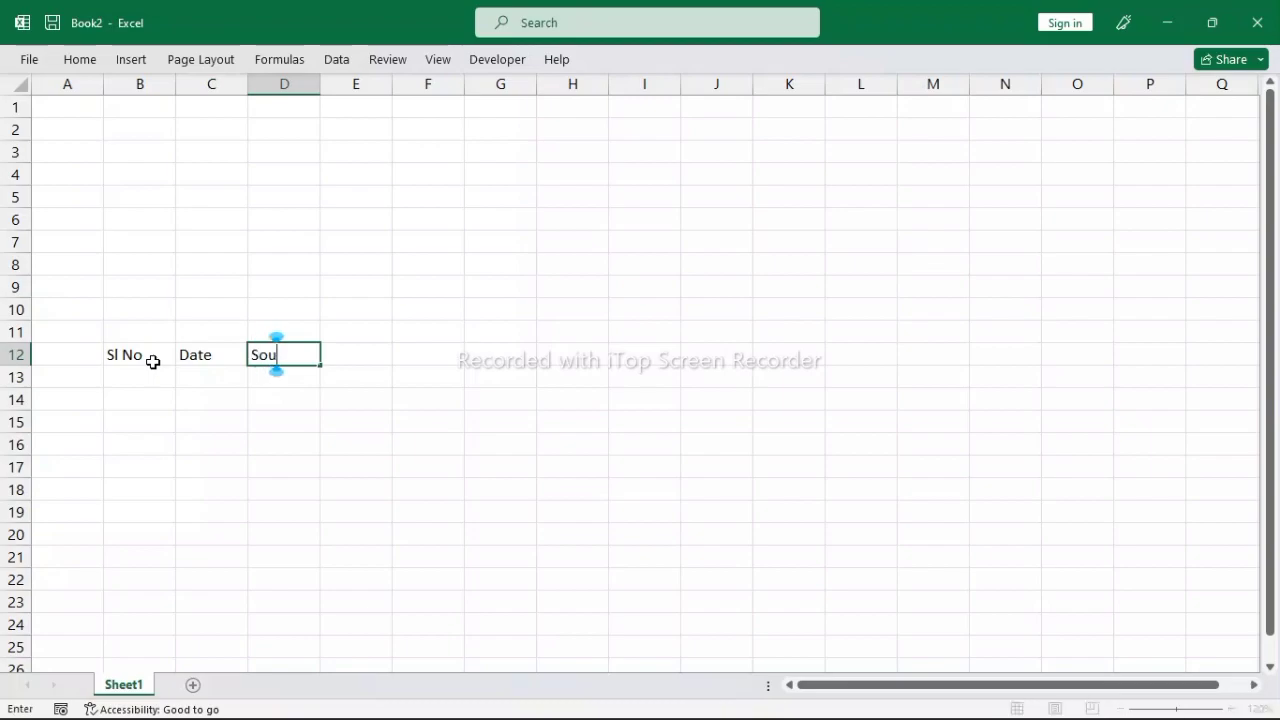
pyautogui.write('r')
pyautogui.write('ce')
pyautogui.write(' of')
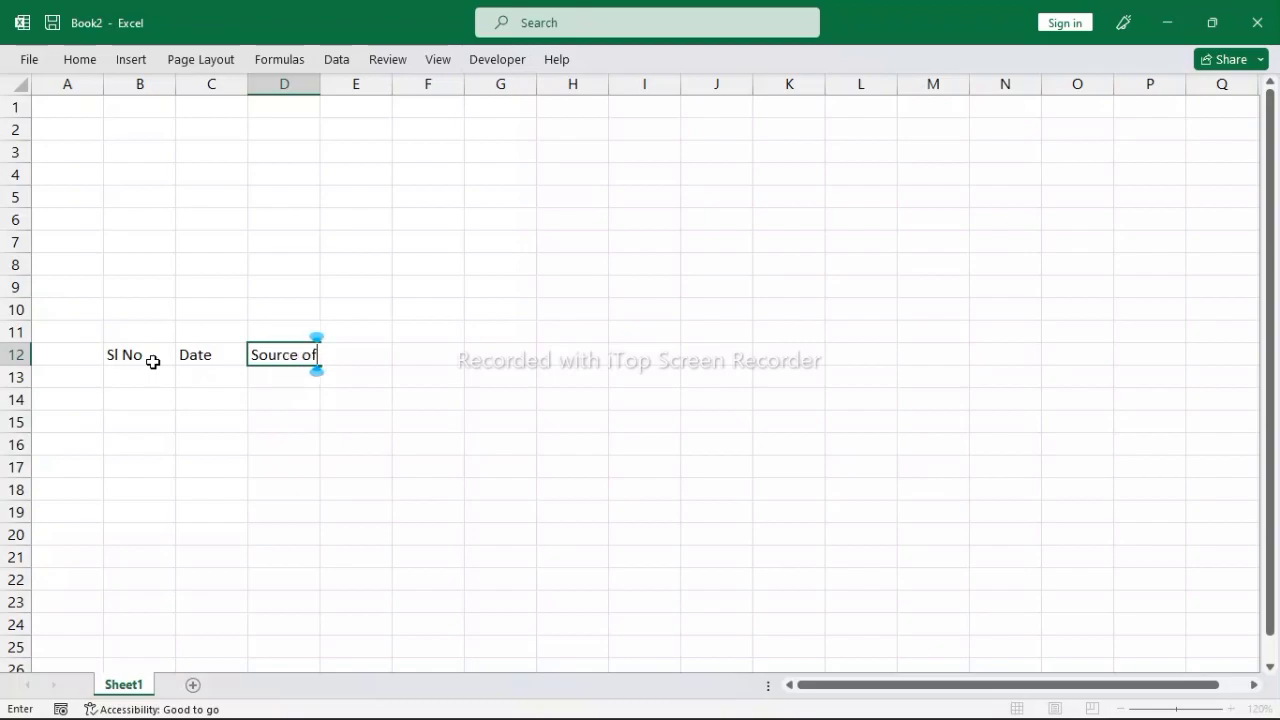
pyautogui.write(' I')
pyautogui.write('ncom')
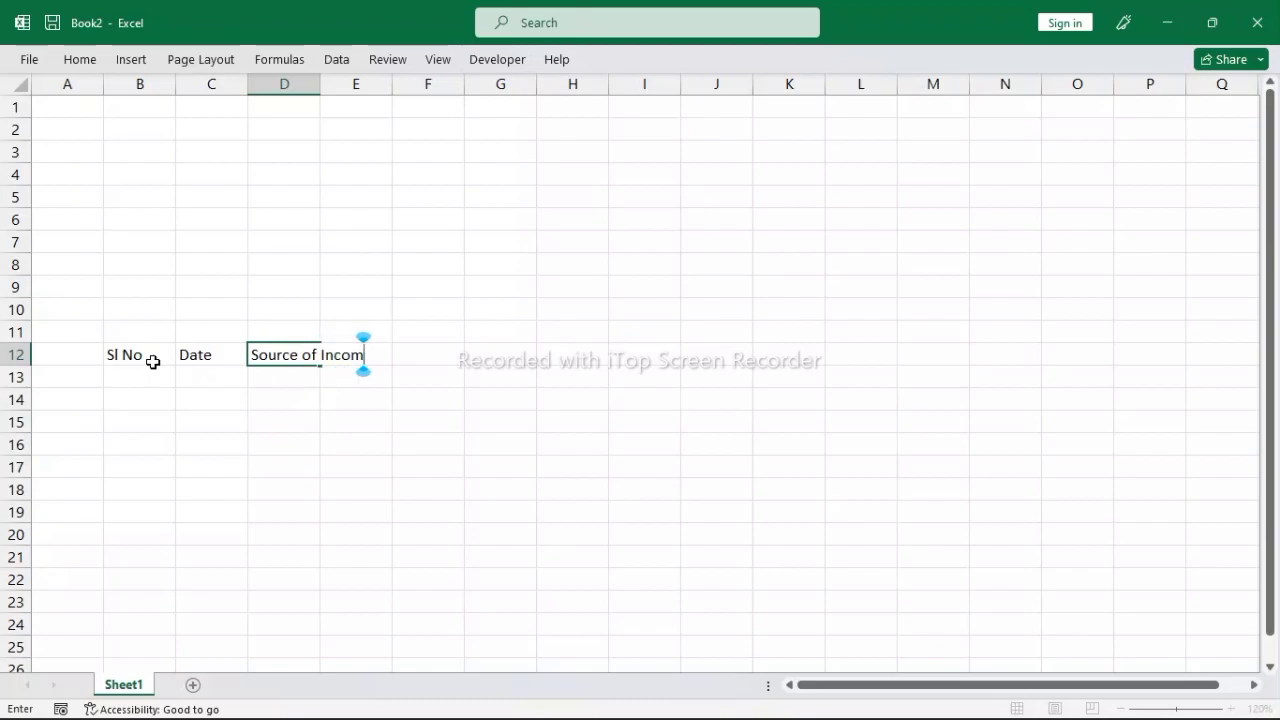
pyautogui.write('e')
pyautogui.press('Tab')
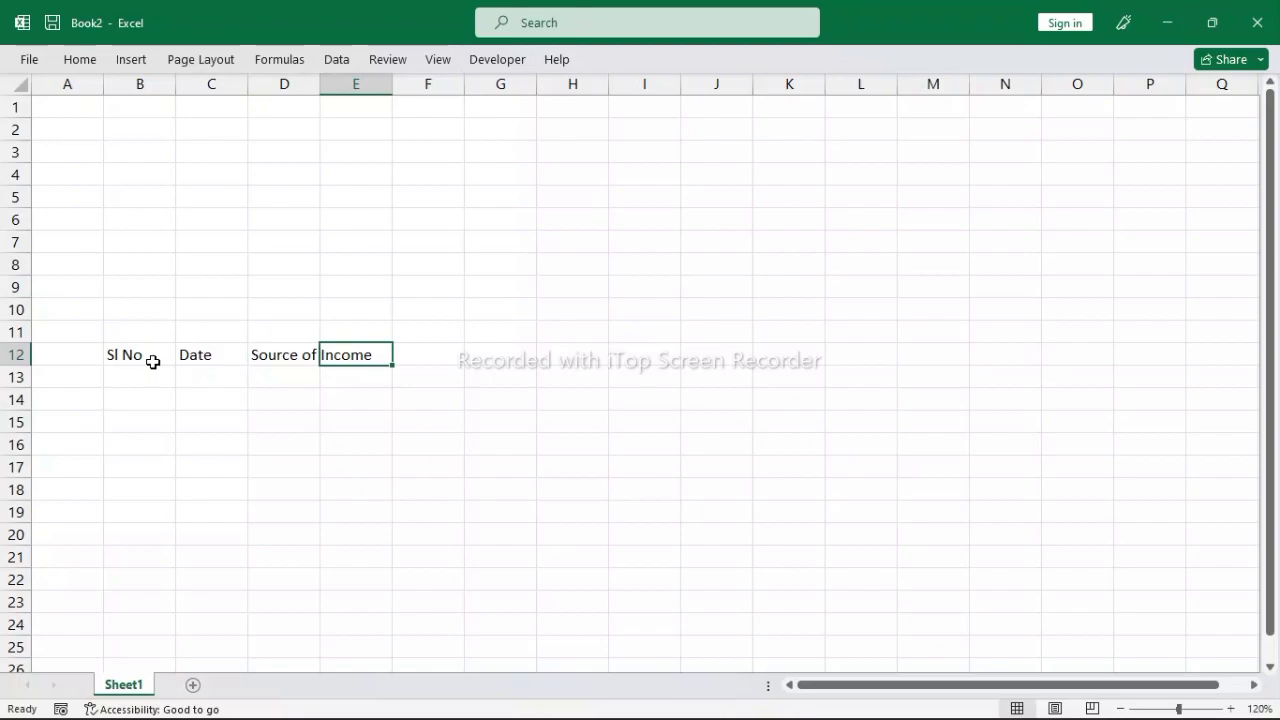
pyautogui.write('A')
pyautogui.write('mount')
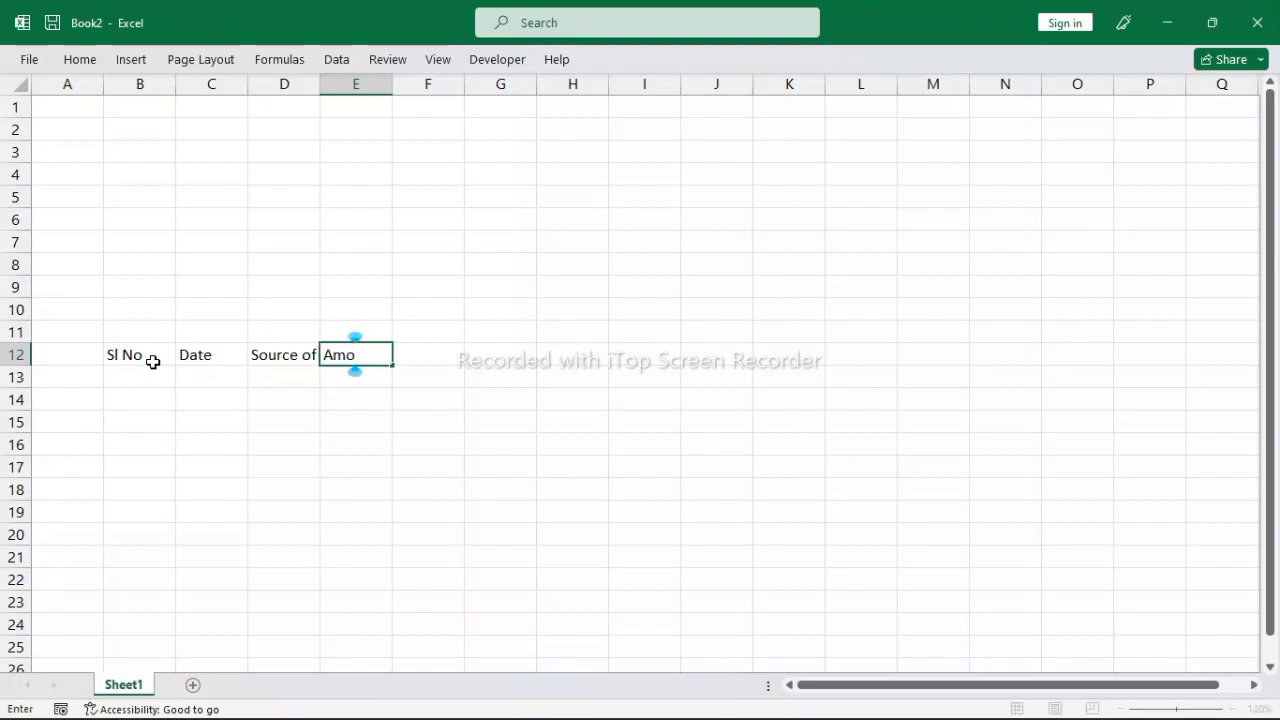
pyautogui.click(469, 607)
# - Copy the headers from B12:E12 and paste them into G12:J12
pyautogui.moveTo(144, 346); pyautogui.dragTo(346, 353)
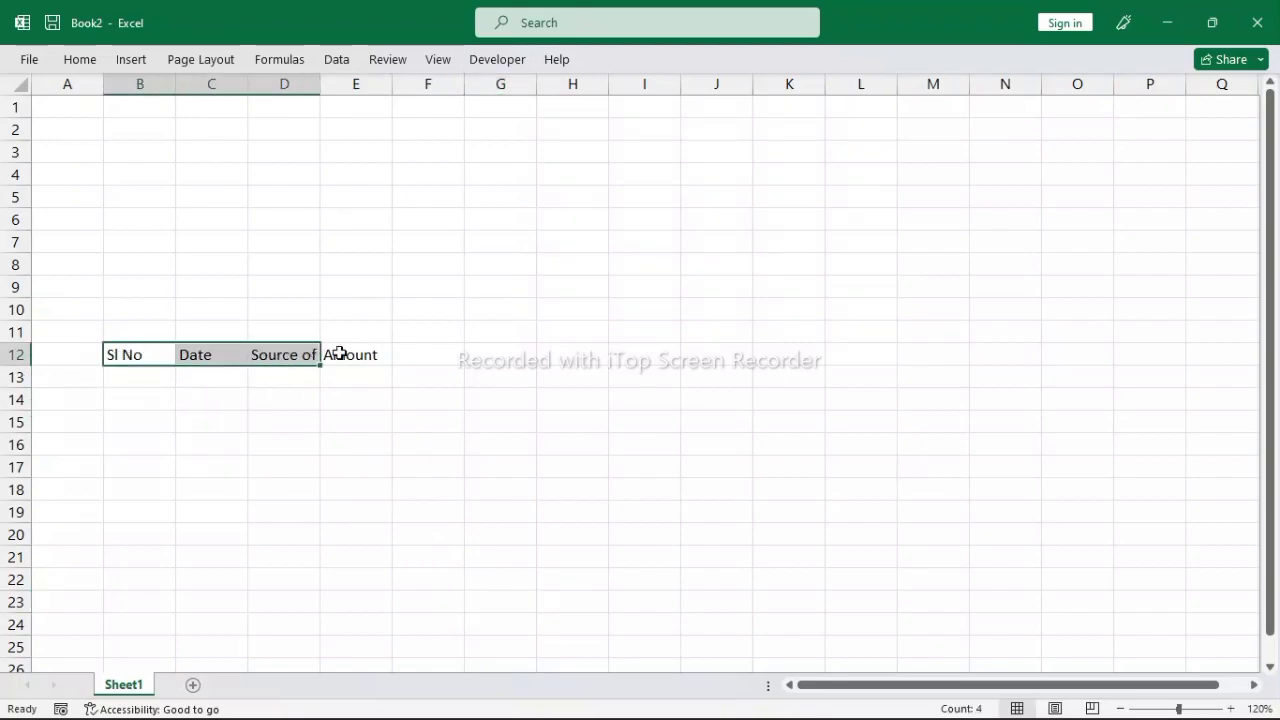
pyautogui.hotkey('ctrl', 'c')
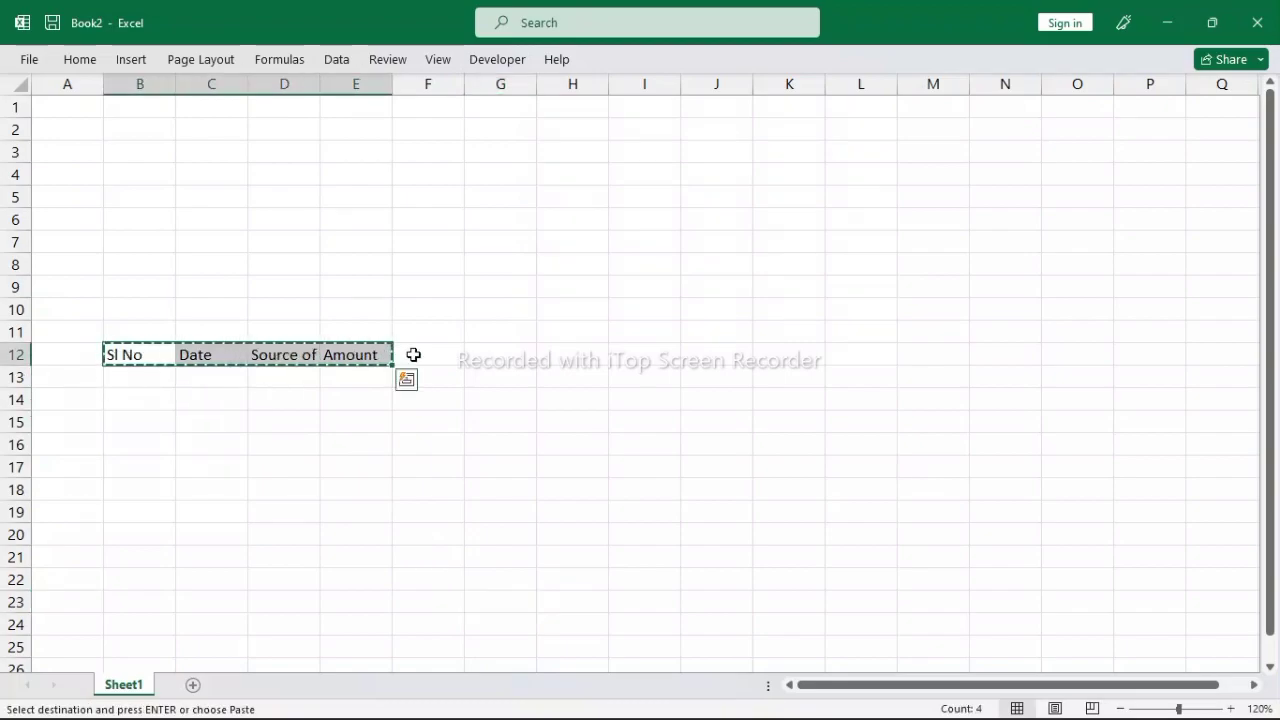
pyautogui.click(477, 352)
pyautogui.hotkey('ctrl', 'v')
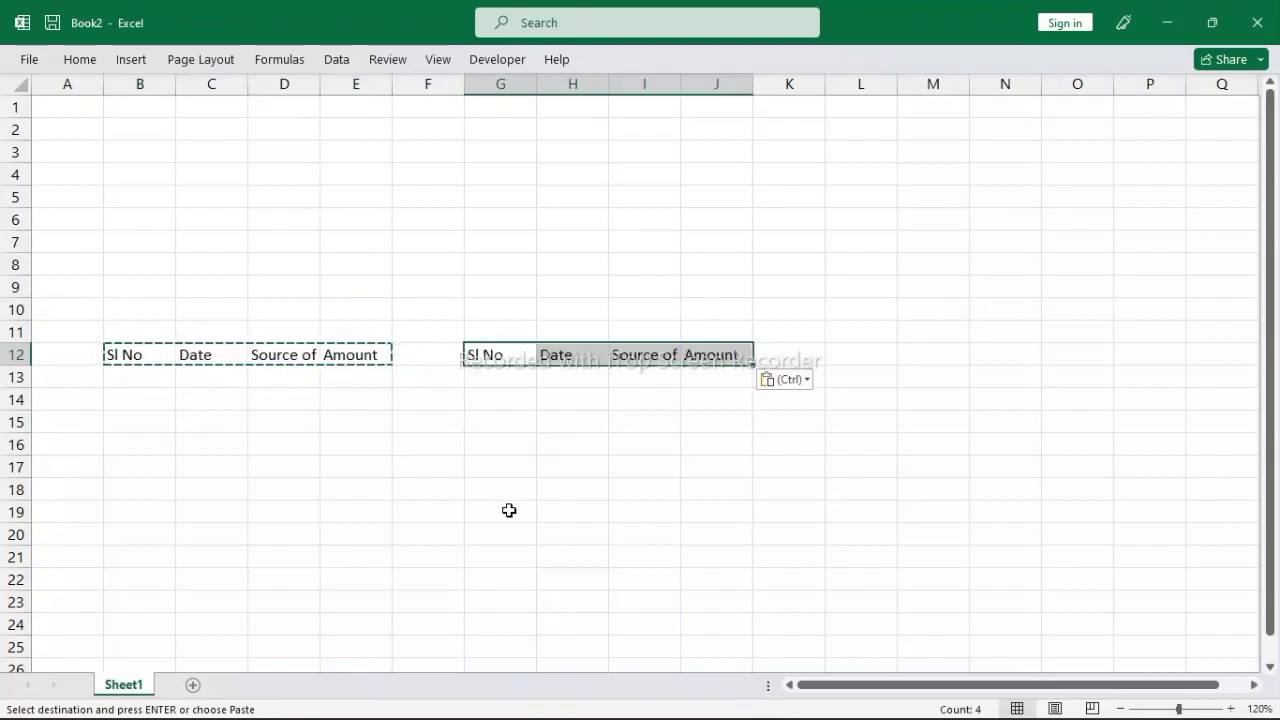
pyautogui.click(509, 511)
pyautogui.doubleClick(386, 514)
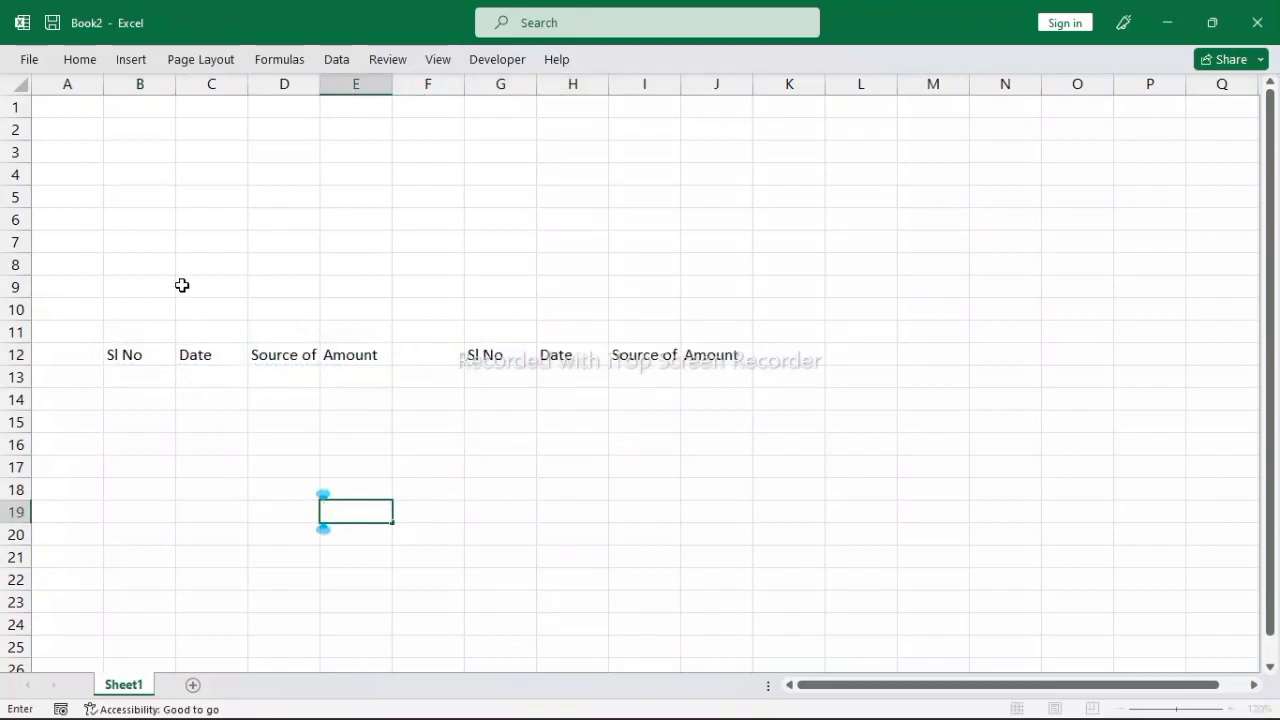
# - Select the Date columns C and H together
pyautogui.click(220, 177)
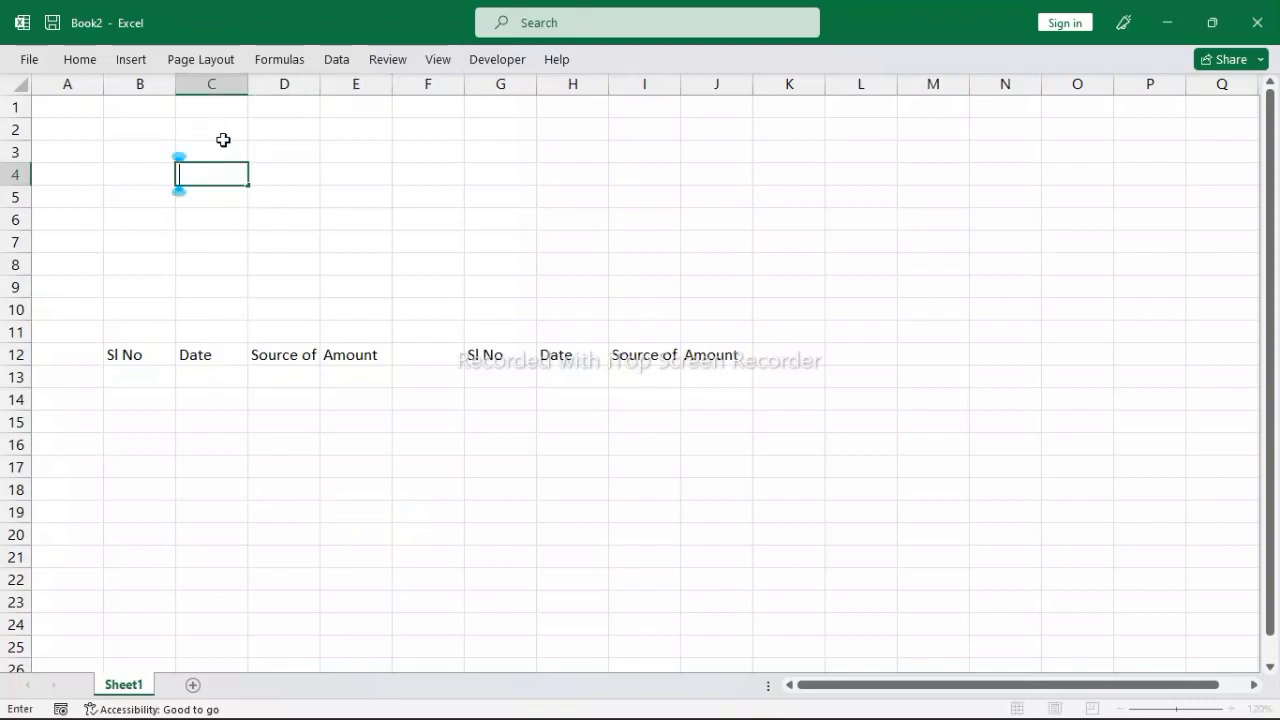
pyautogui.click(228, 81)
pyautogui.click(228, 81)
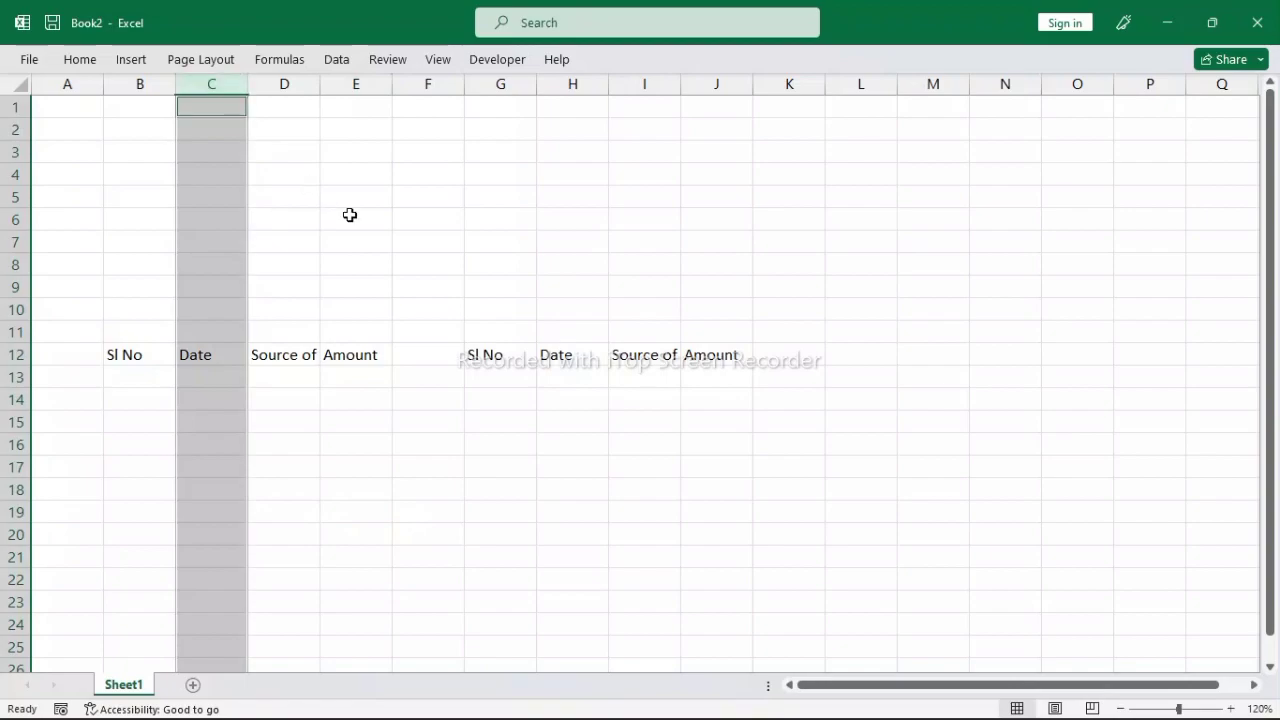
pyautogui.keyDown('ctrl'); pyautogui.click(572, 82); pyautogui.keyUp('ctrl')
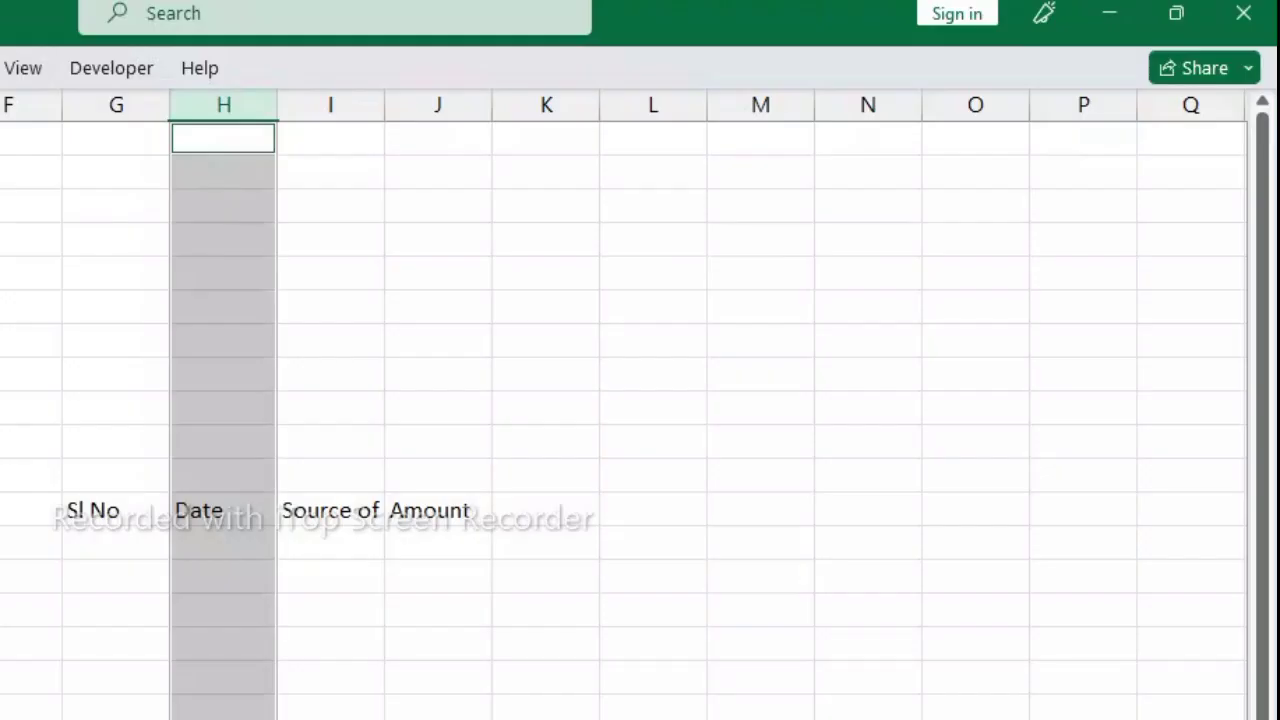
# - Set the width of columns C and H to 12
pyautogui.click(2, 67)
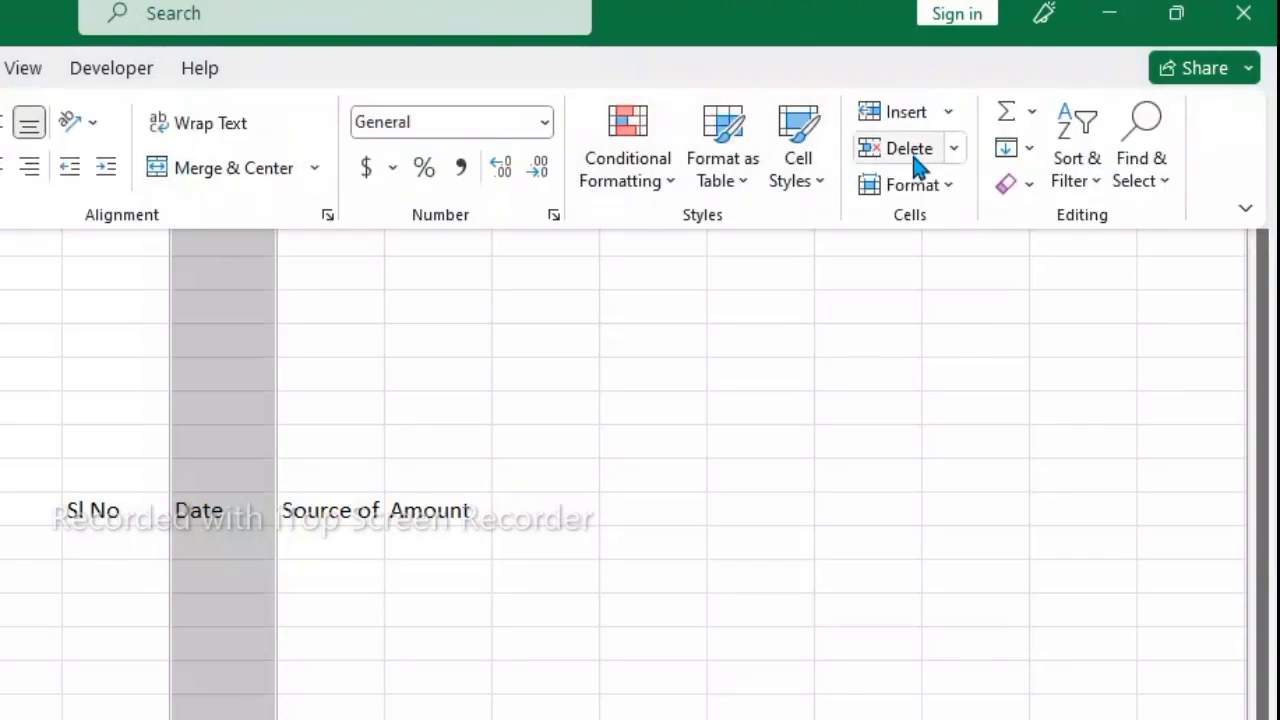
pyautogui.click(946, 194)
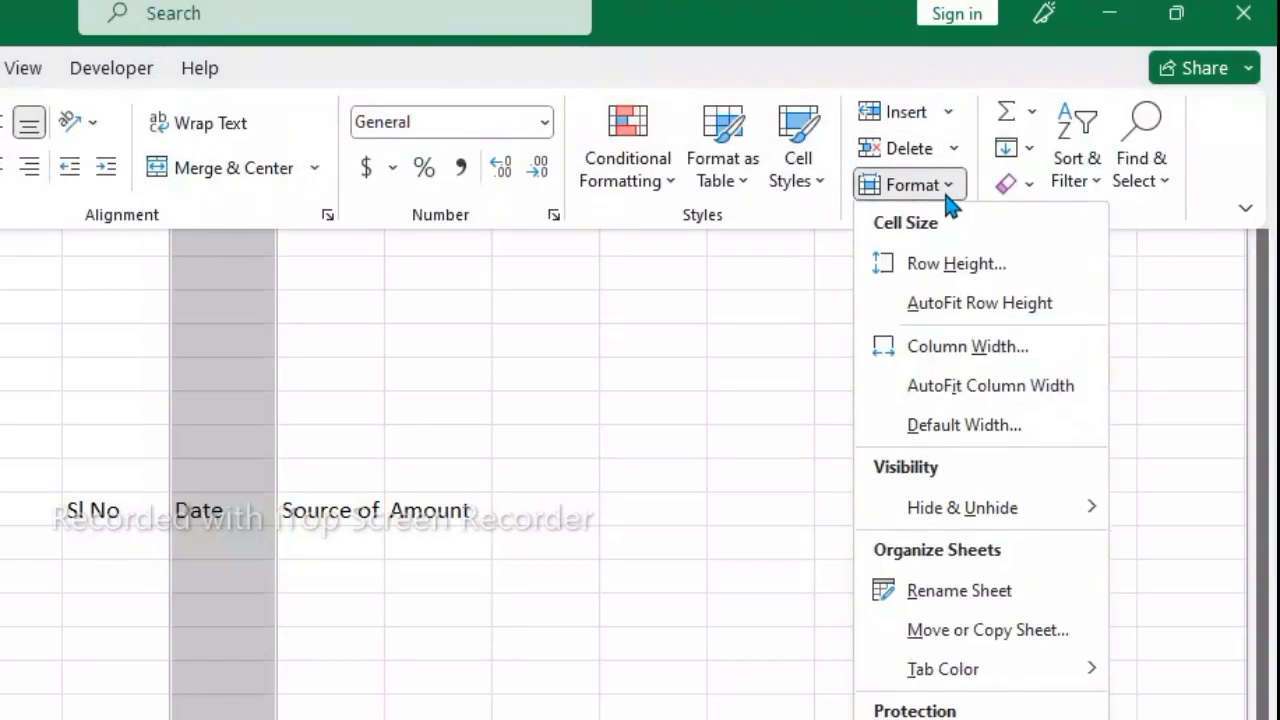
pyautogui.click(948, 358)
pyautogui.click(714, 499)
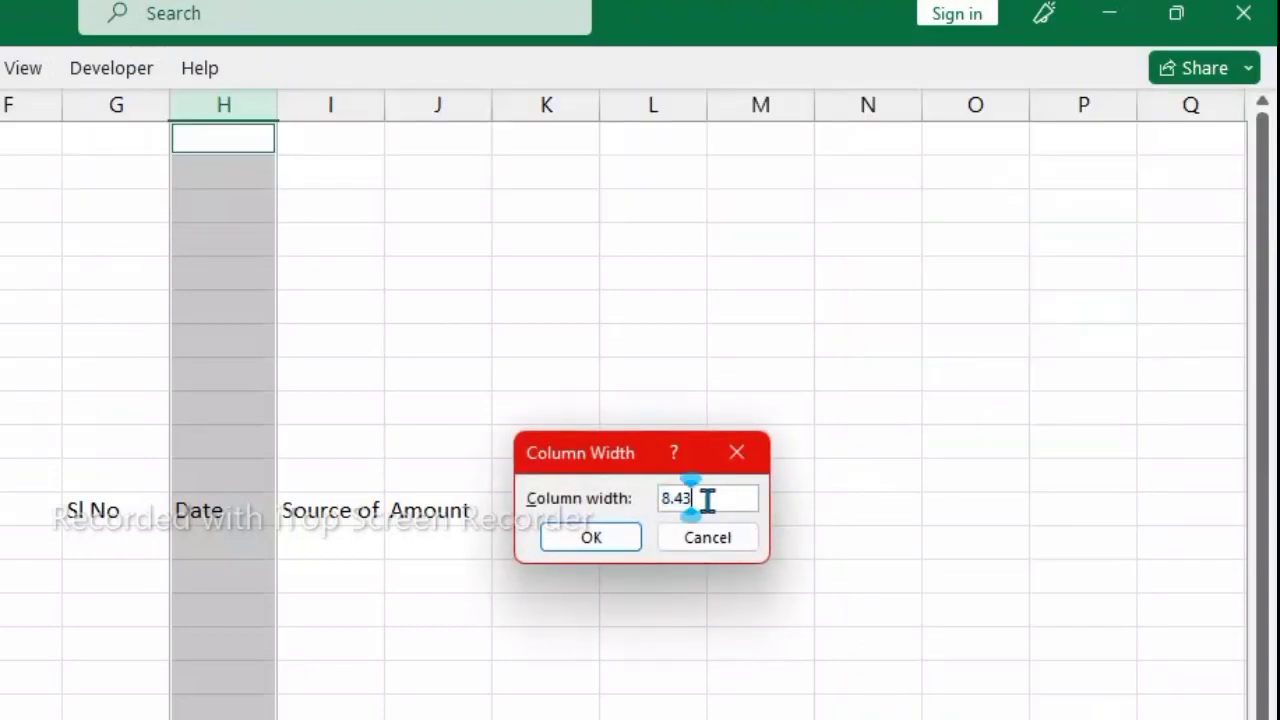
pyautogui.press('BackSpace')
pyautogui.press('BackSpace')
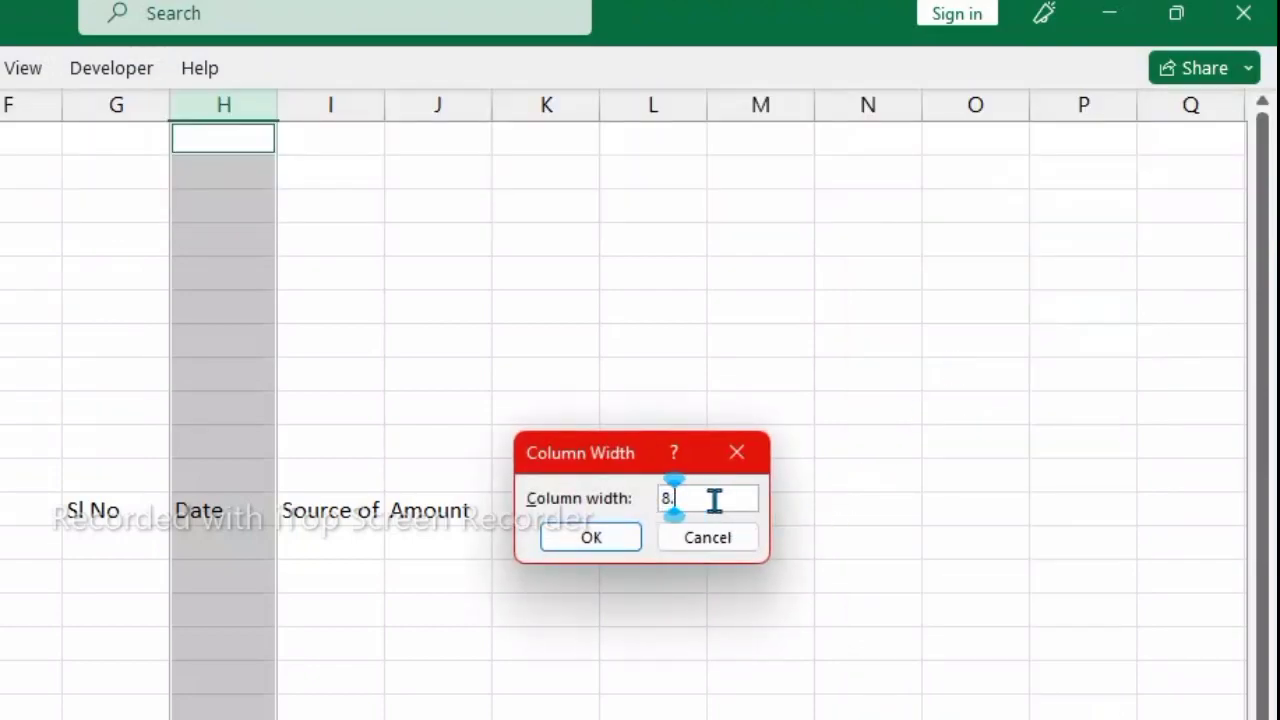
pyautogui.press('BackSpace')
pyautogui.write('1')
pyautogui.press('BackSpace')
pyautogui.press('BackSpace')
pyautogui.write('12')
pyautogui.press('Return')
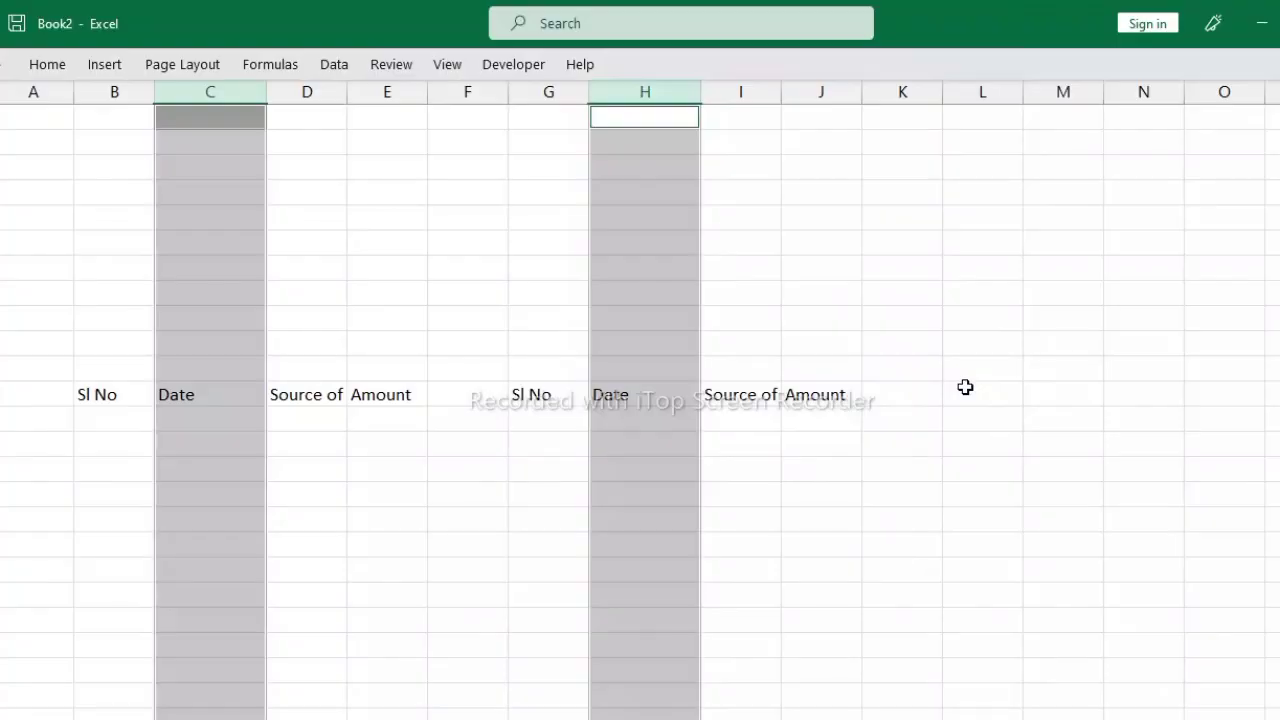
pyautogui.click(632, 539)
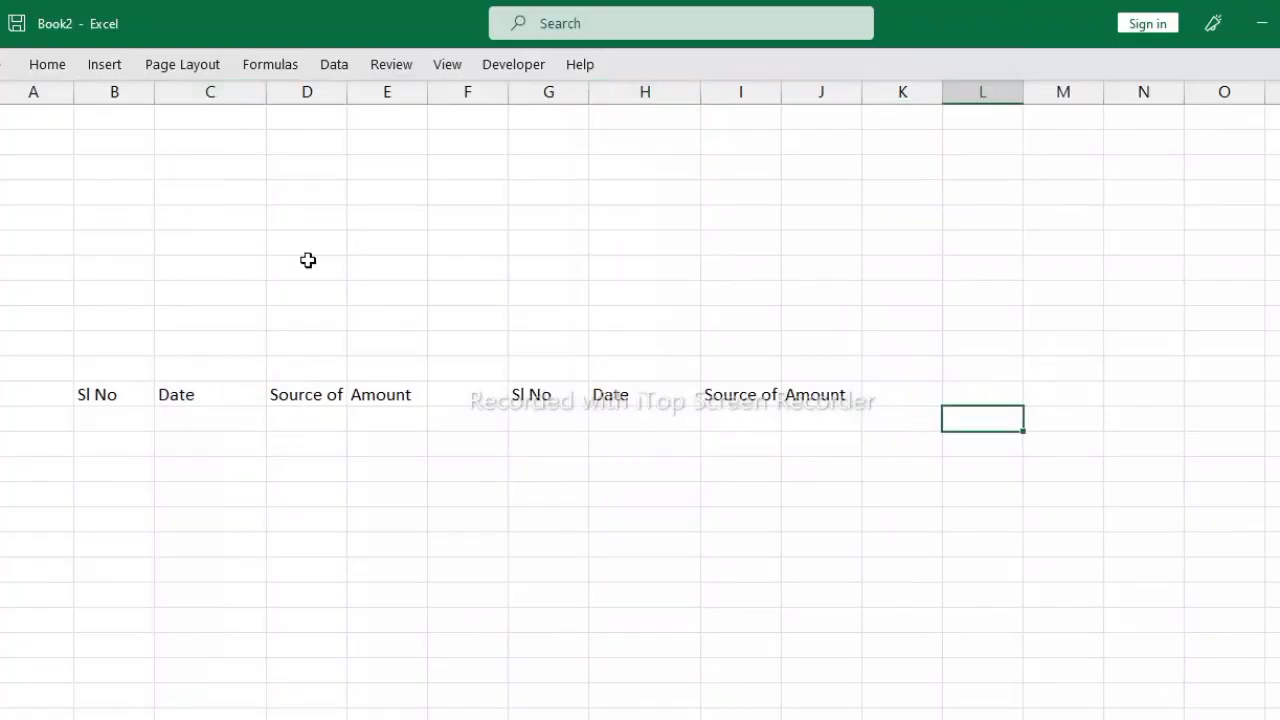
# - Select columns D and I and set their width to 20
pyautogui.keyDown('ctrl'); pyautogui.click(309, 91); pyautogui.keyUp('ctrl')
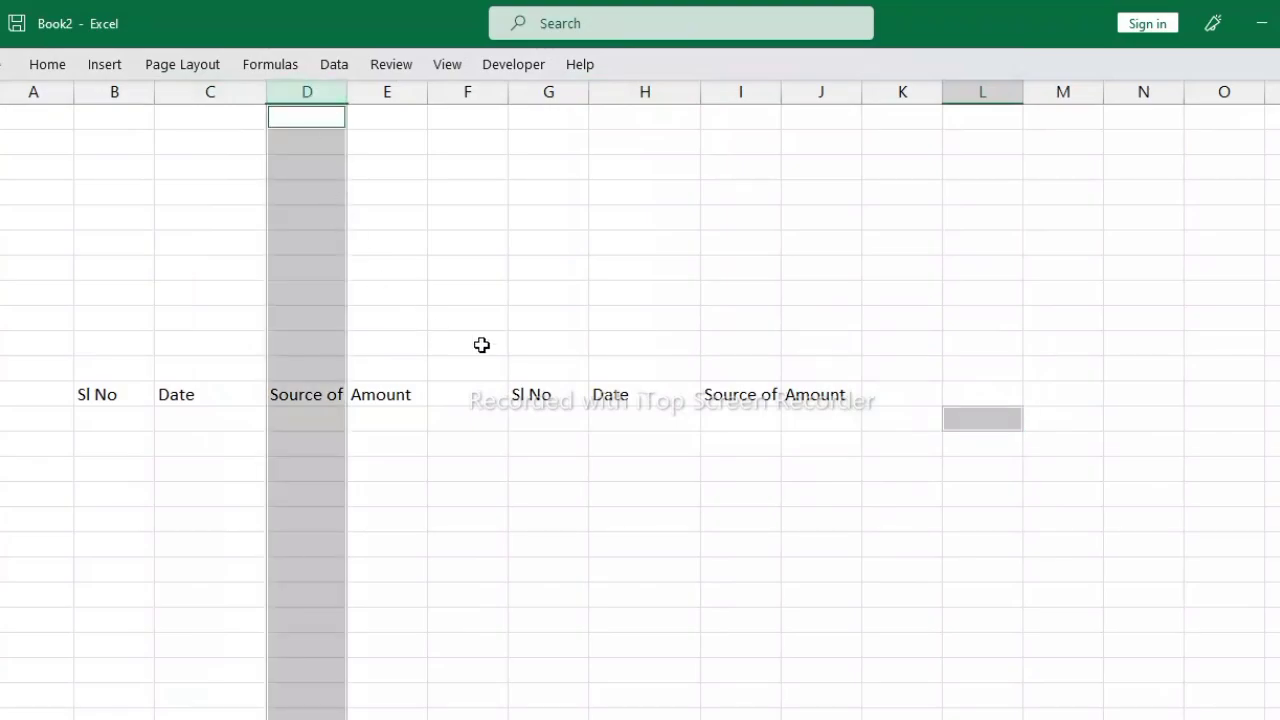
pyautogui.click(759, 492)
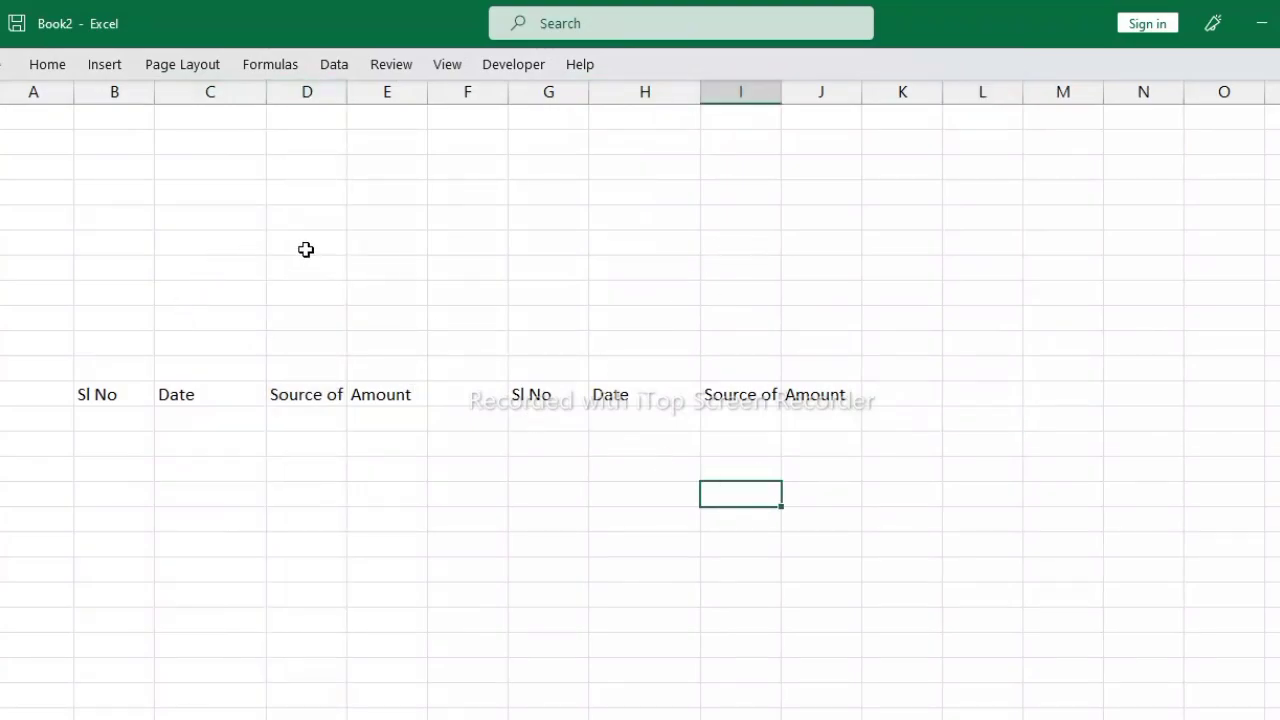
pyautogui.click(309, 145)
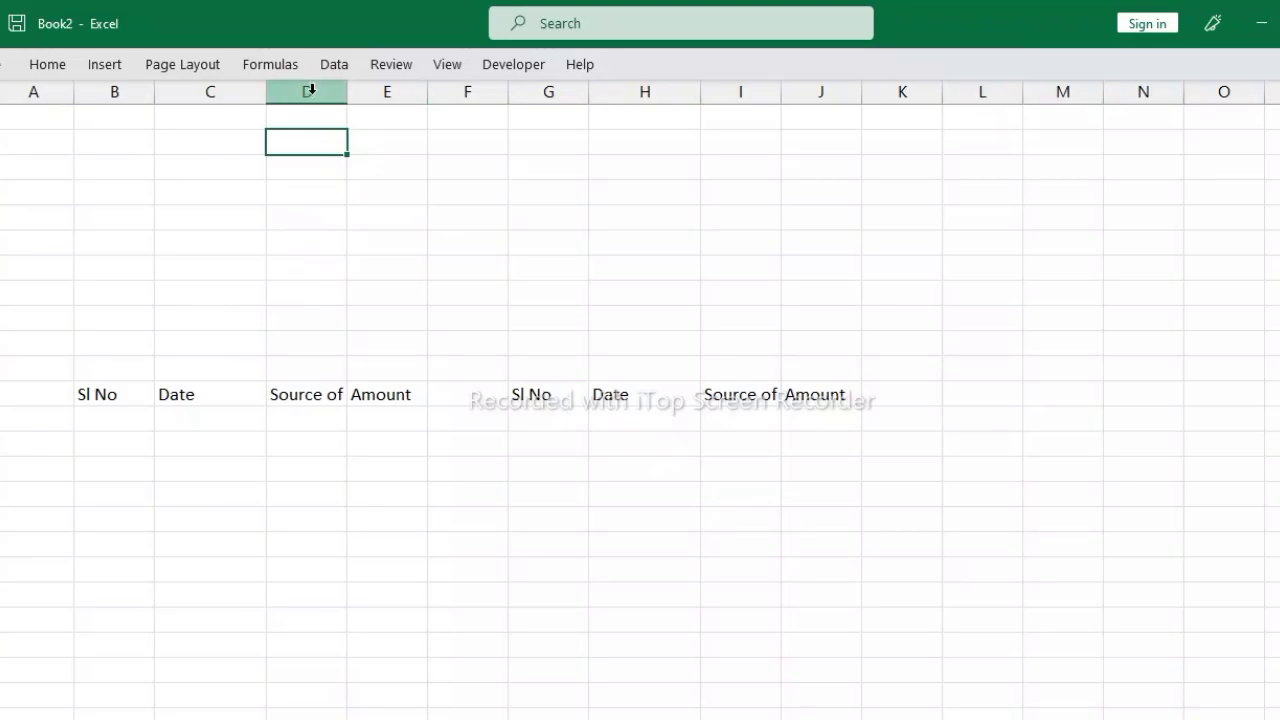
pyautogui.keyDown('ctrl'); pyautogui.click(311, 91); pyautogui.keyUp('ctrl')
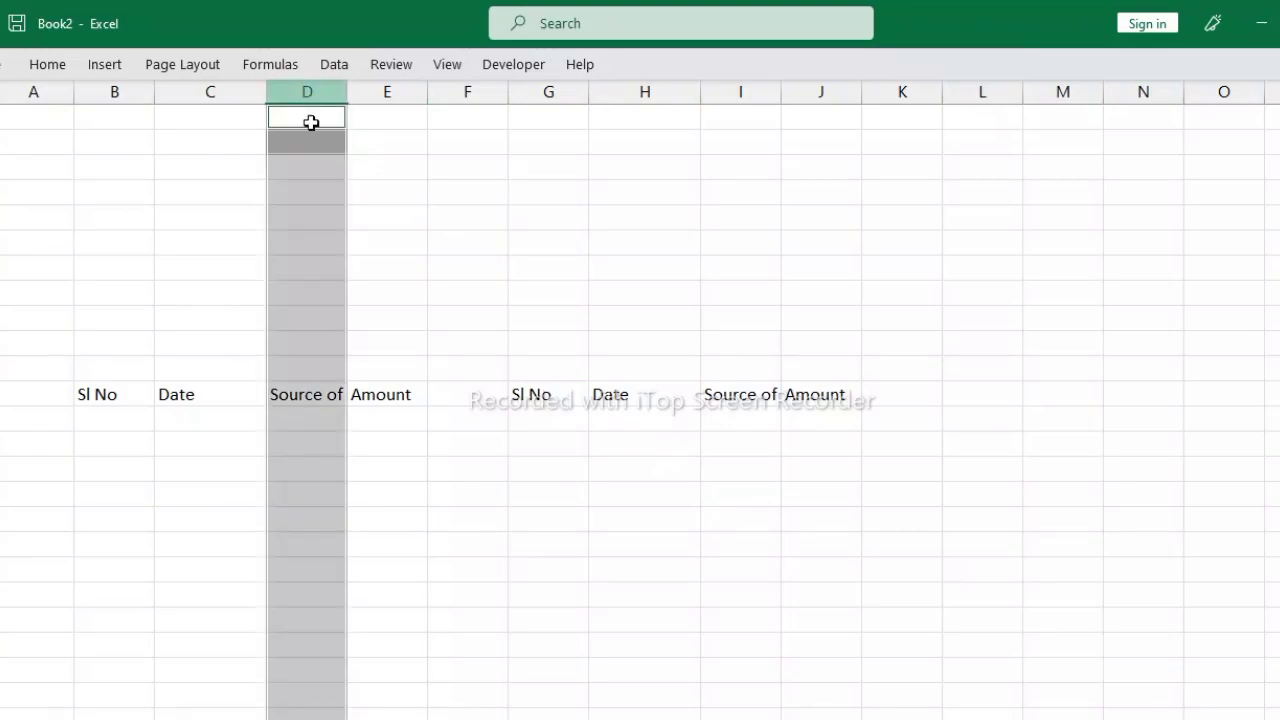
pyautogui.keyDown('ctrl'); pyautogui.click(747, 92); pyautogui.keyUp('ctrl')
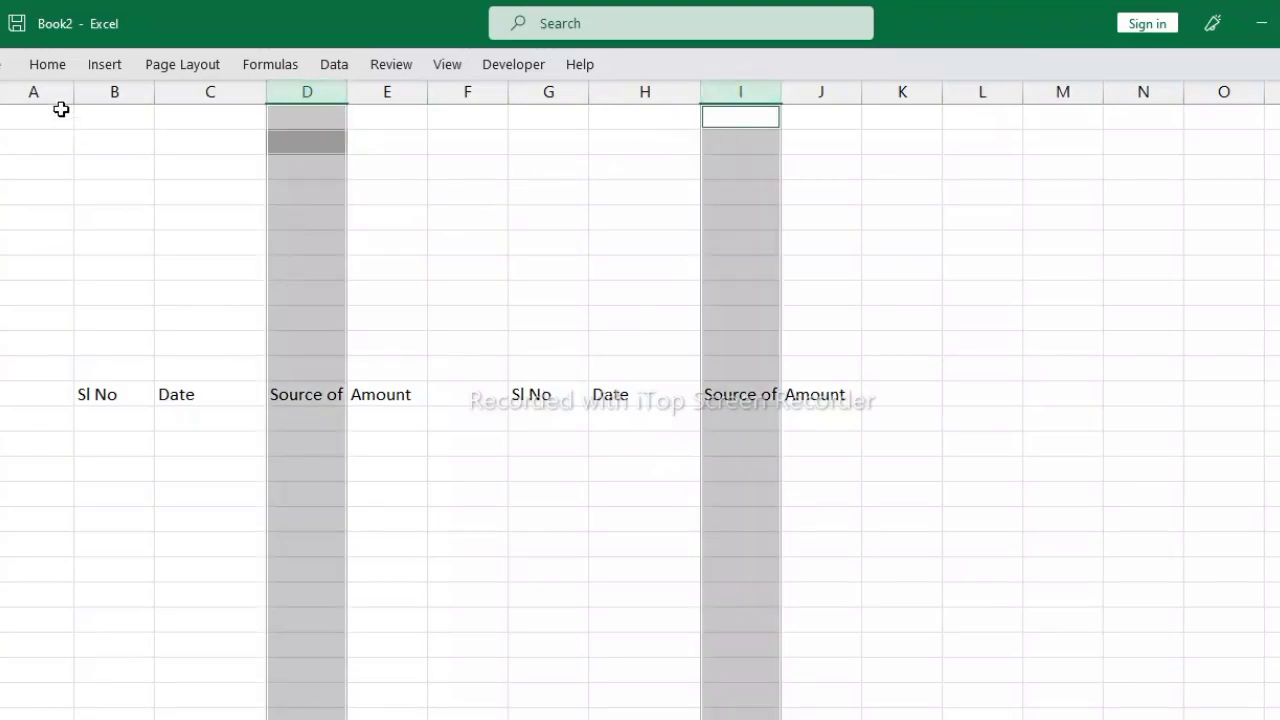
pyautogui.click(55, 70)
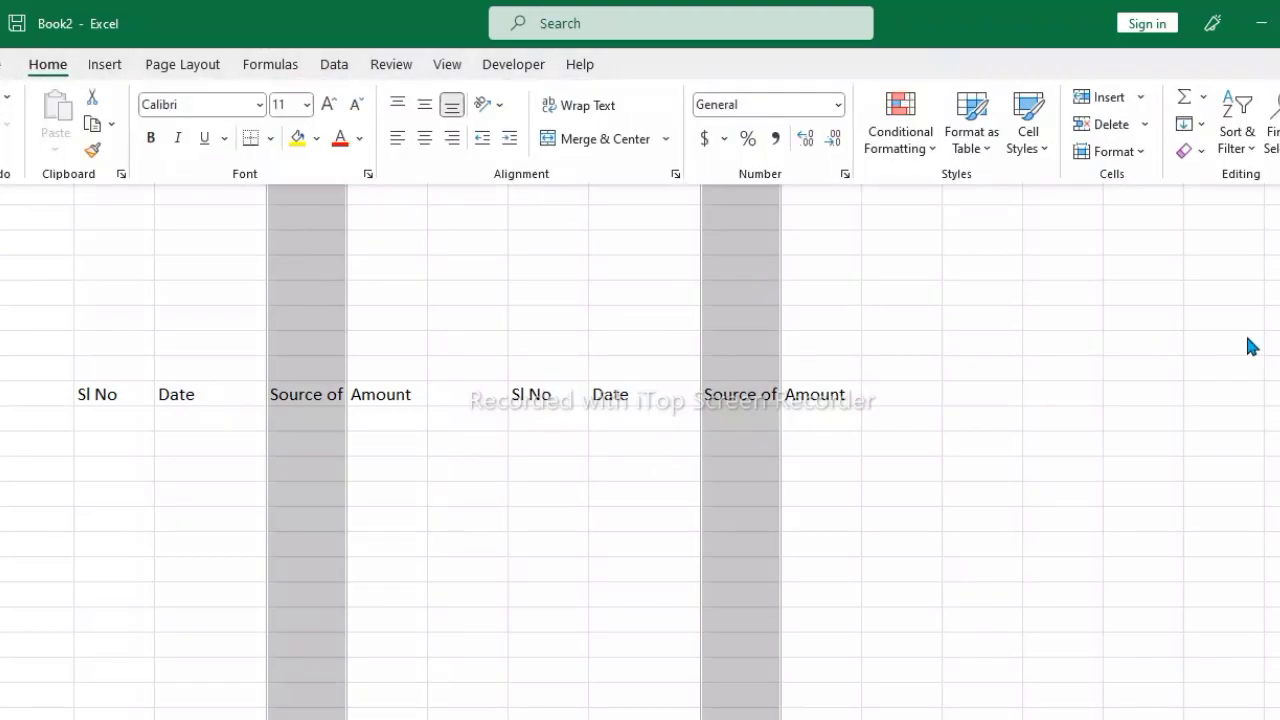
pyautogui.click(1141, 152)
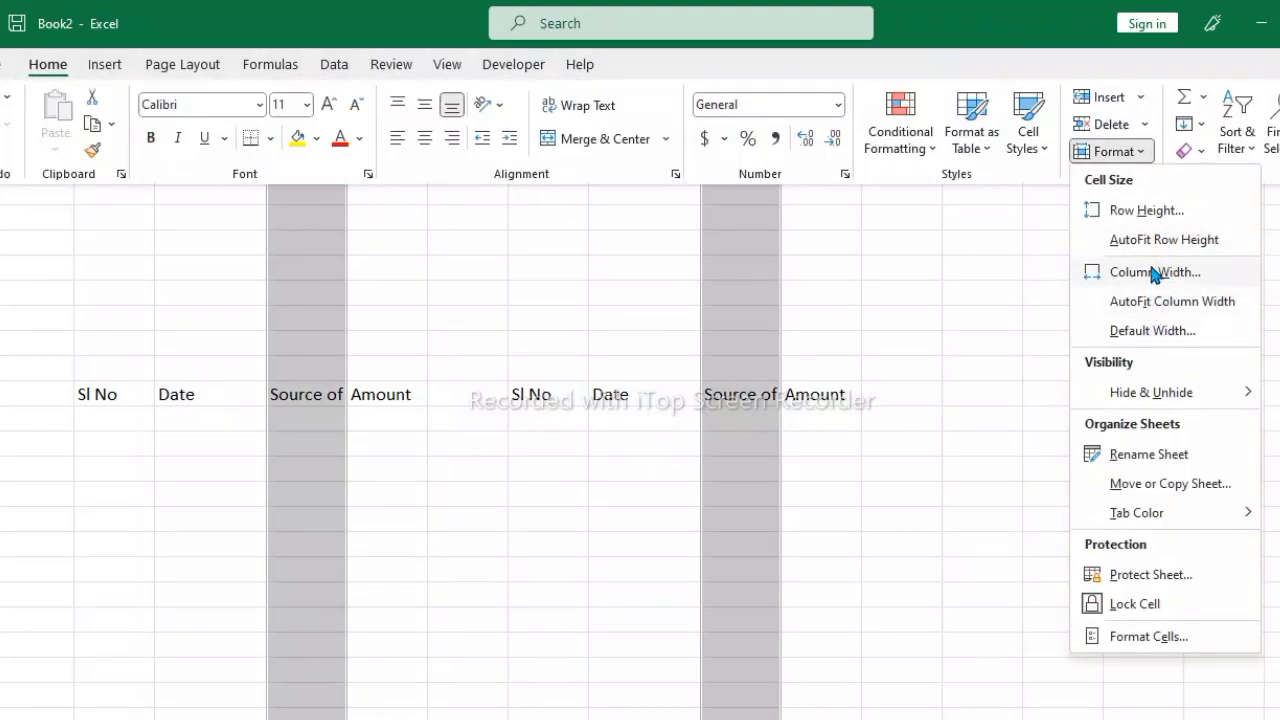
pyautogui.click(1155, 272)
pyautogui.click(977, 381)
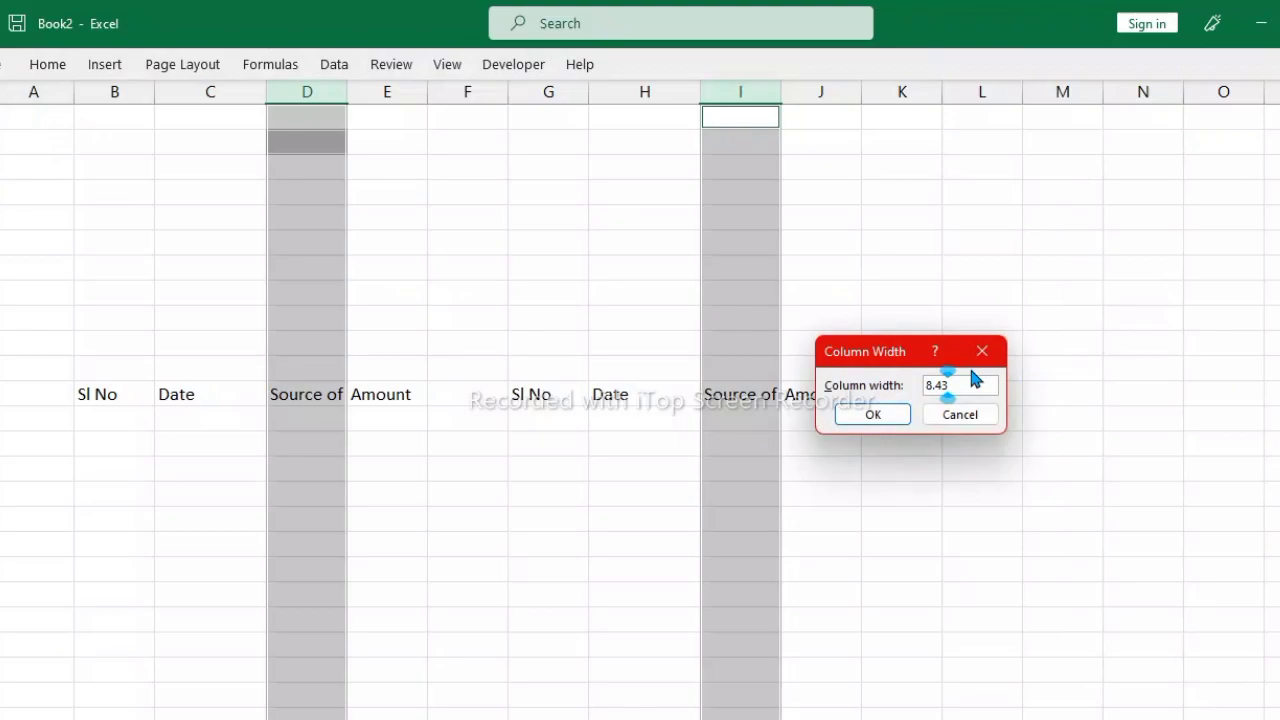
pyautogui.press('BackSpace')
pyautogui.press('BackSpace')
pyautogui.press('BackSpace')
pyautogui.write('820')
pyautogui.press('BackSpace')
pyautogui.press('BackSpace')
pyautogui.press('BackSpace')
pyautogui.write('20')
pyautogui.press('Return')
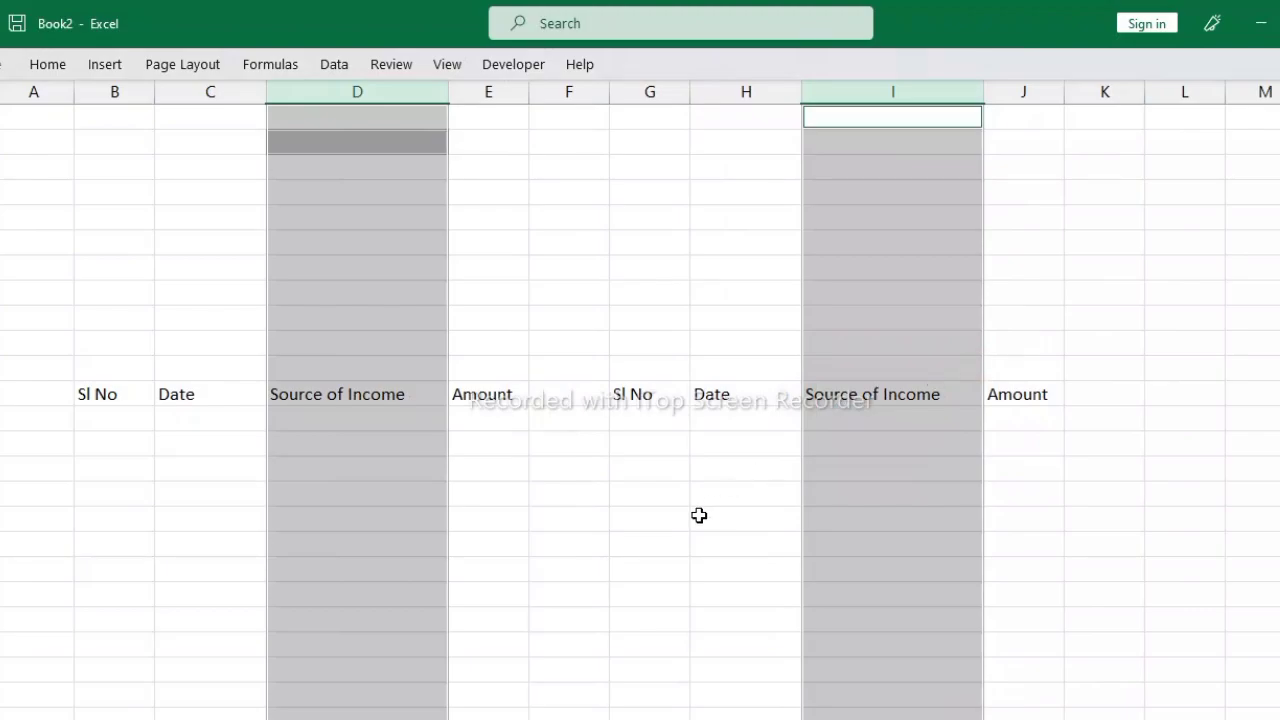
# - Select the Amount columns E and J and give them a column width of 13
pyautogui.click(699, 515)
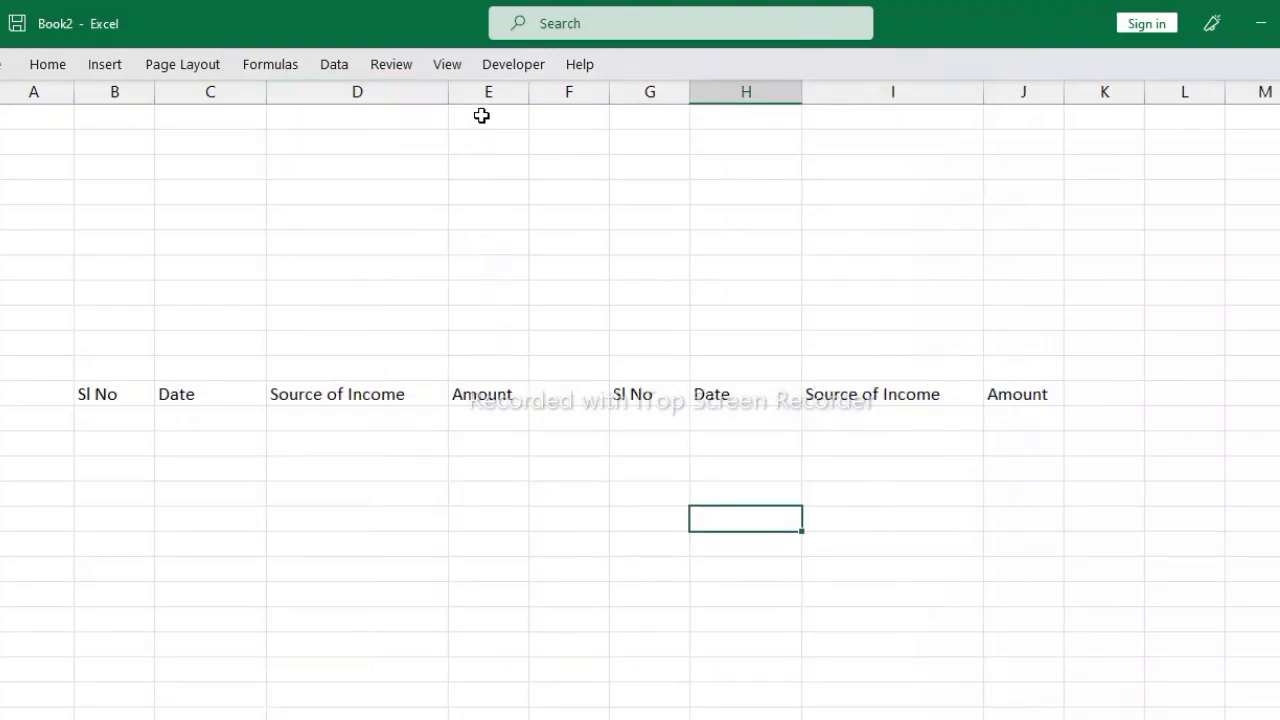
pyautogui.click(549, 215)
pyautogui.click(501, 84)
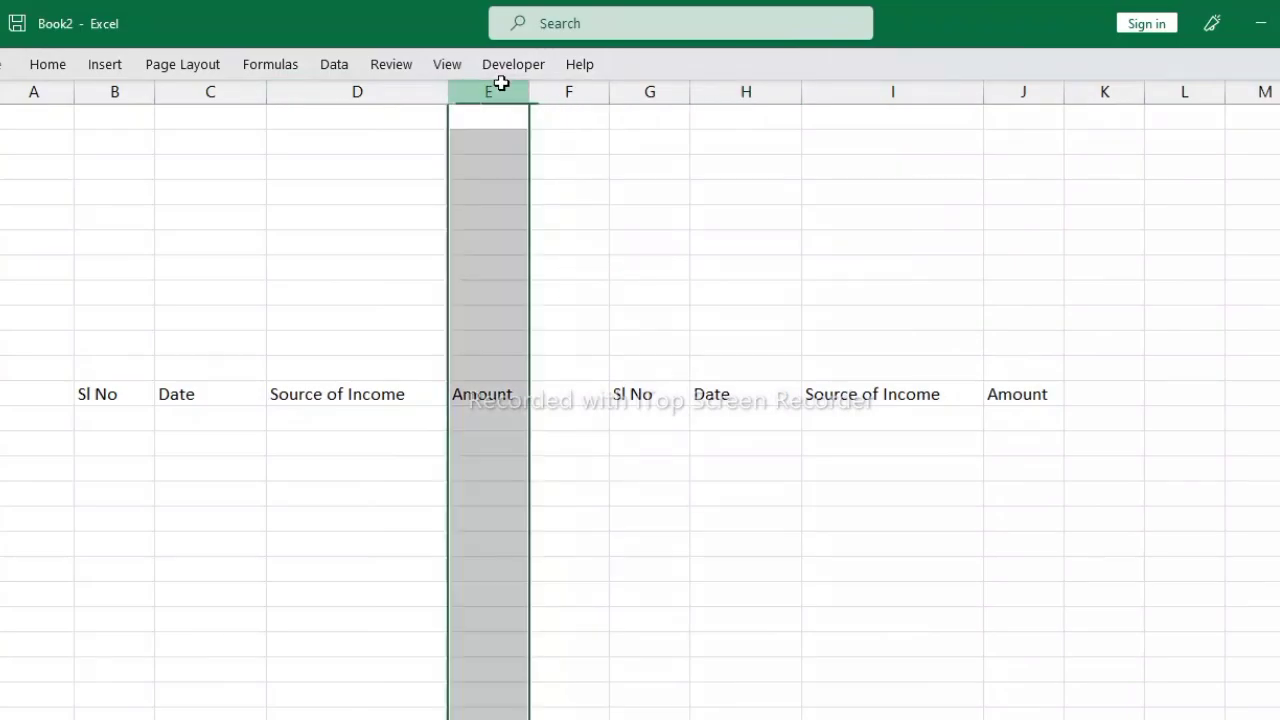
pyautogui.keyDown('ctrl'); pyautogui.click(1025, 94); pyautogui.keyUp('ctrl')
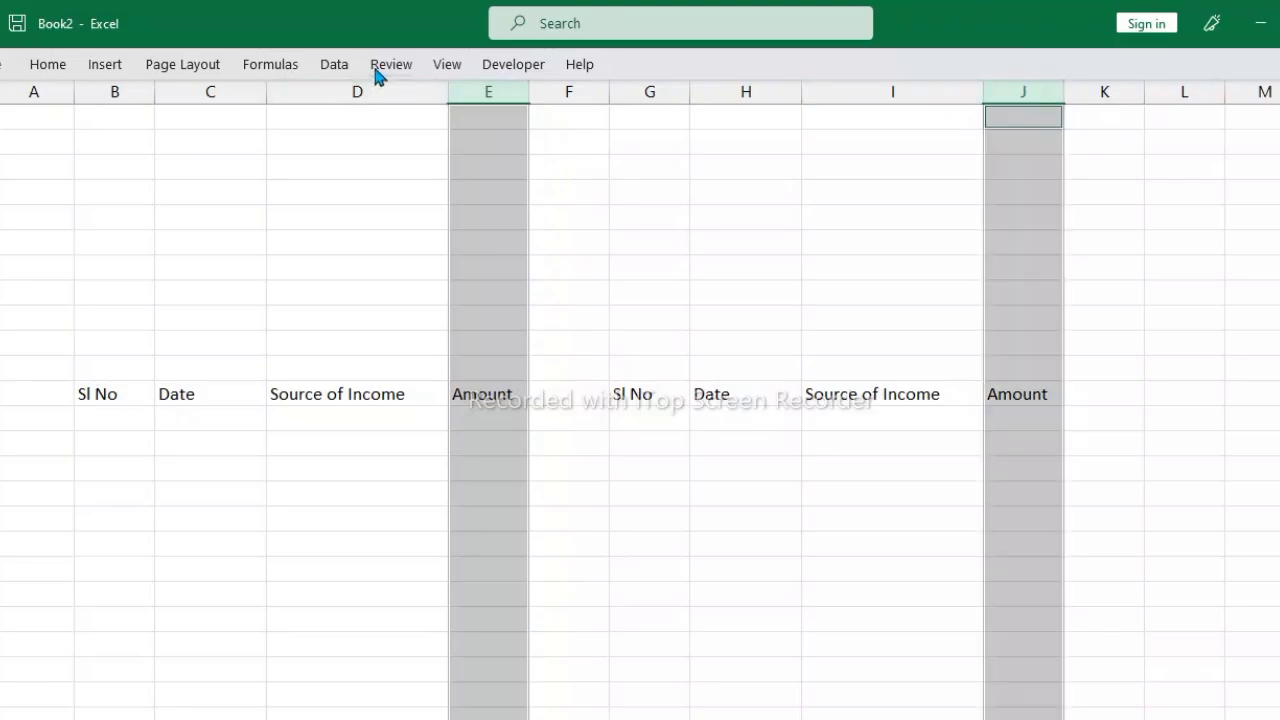
pyautogui.click(48, 68)
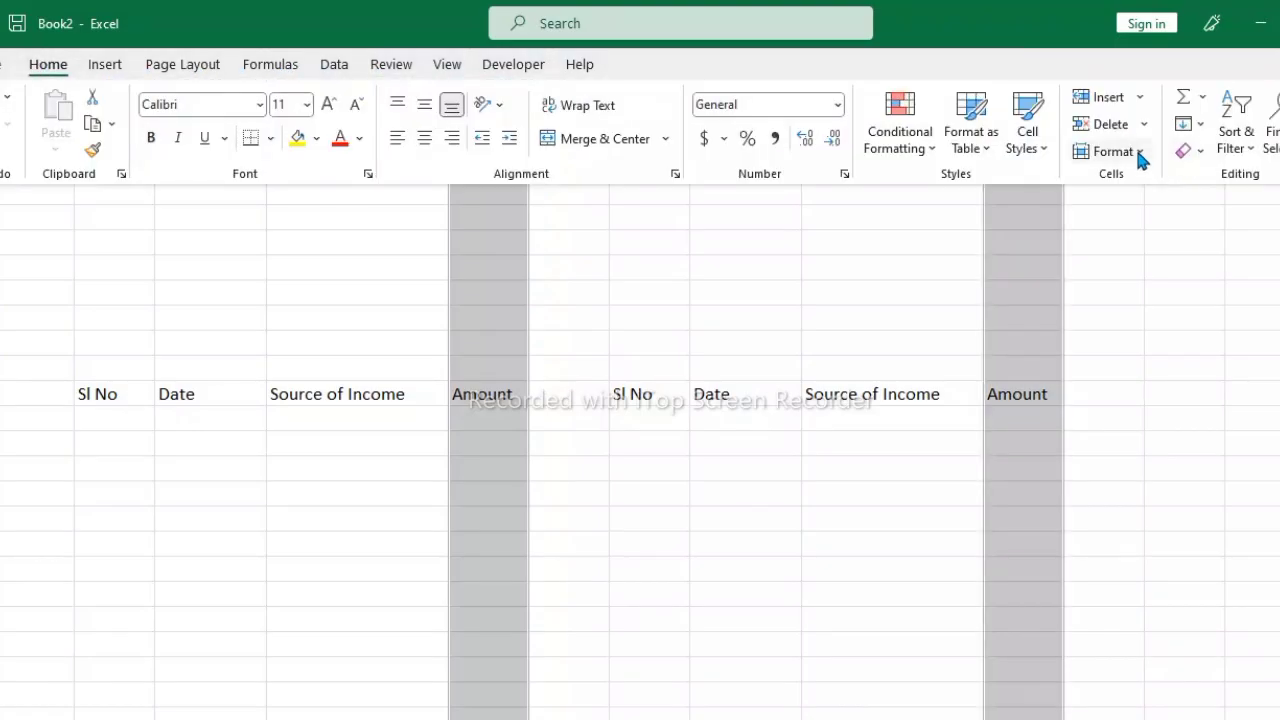
pyautogui.click(1141, 152)
pyautogui.click(1165, 270)
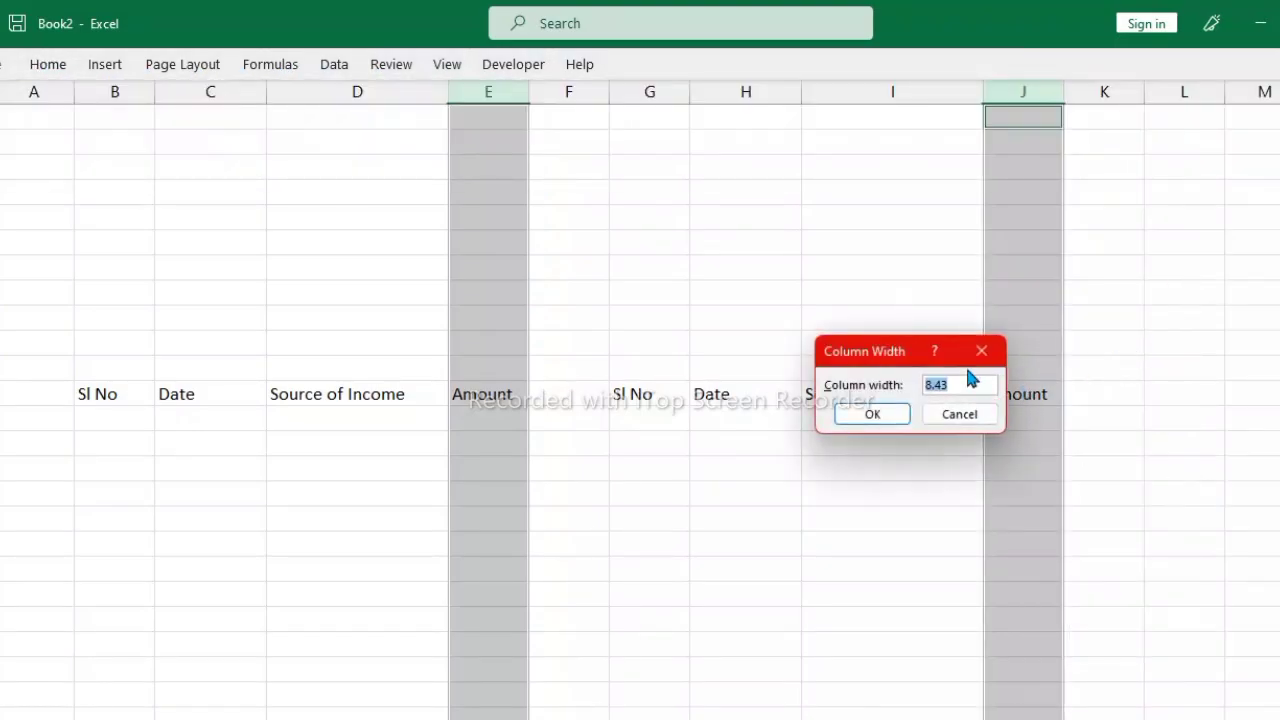
pyautogui.click(967, 384)
pyautogui.press('BackSpace')
pyautogui.press('BackSpace')
pyautogui.press('BackSpace')
pyautogui.write('13')
pyautogui.click(872, 414)
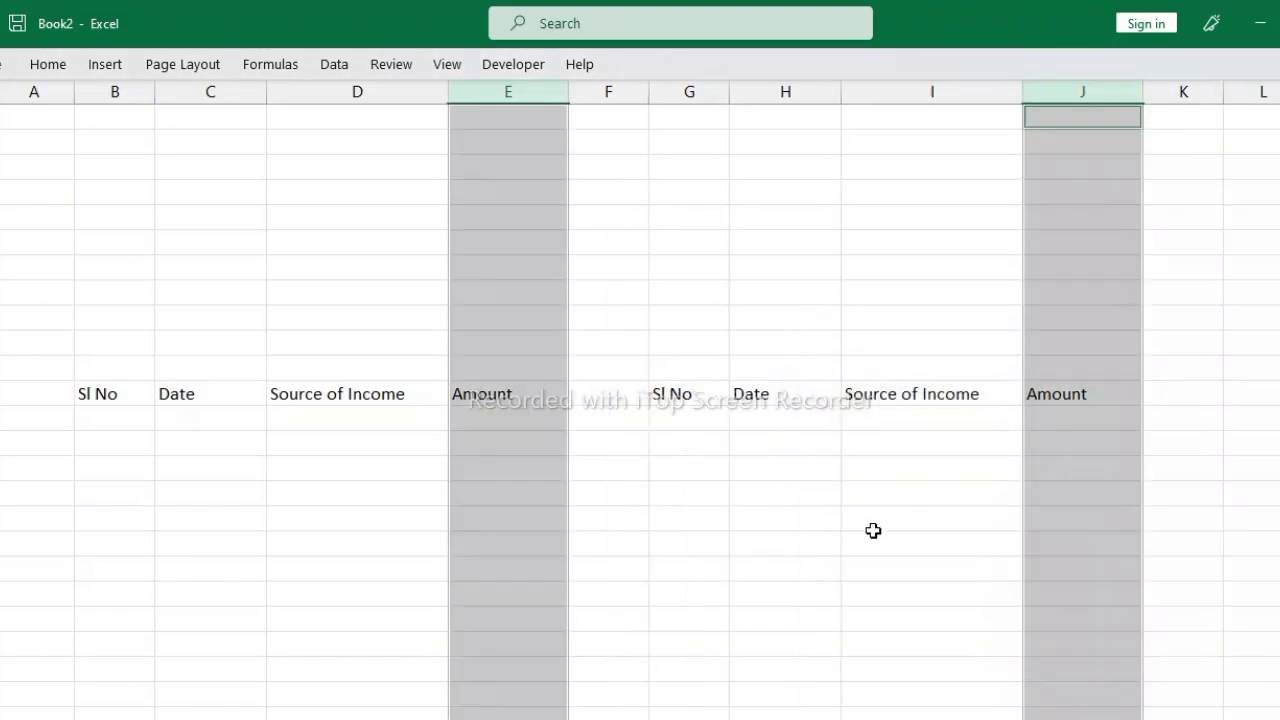
pyautogui.click(873, 520)
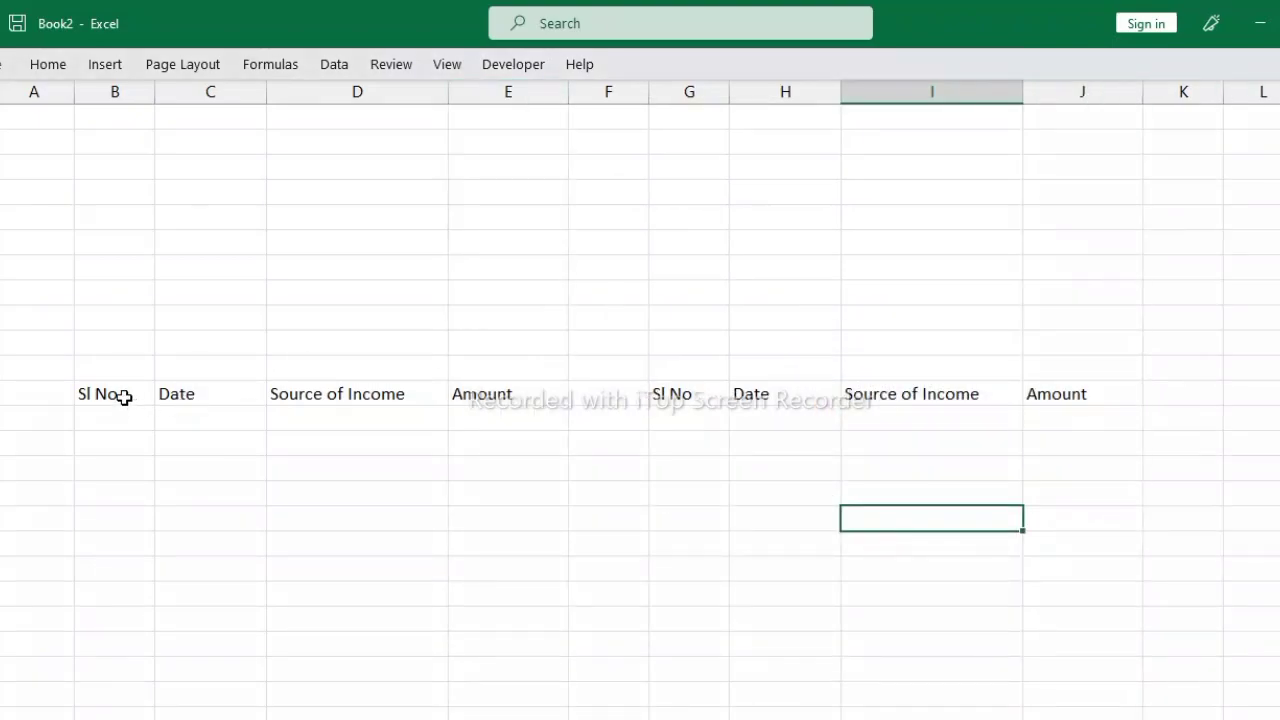
# - Make the row 12 headers bold, centred horizontally and vertically, at font size 12
pyautogui.moveTo(123, 397); pyautogui.dragTo(1063, 397)
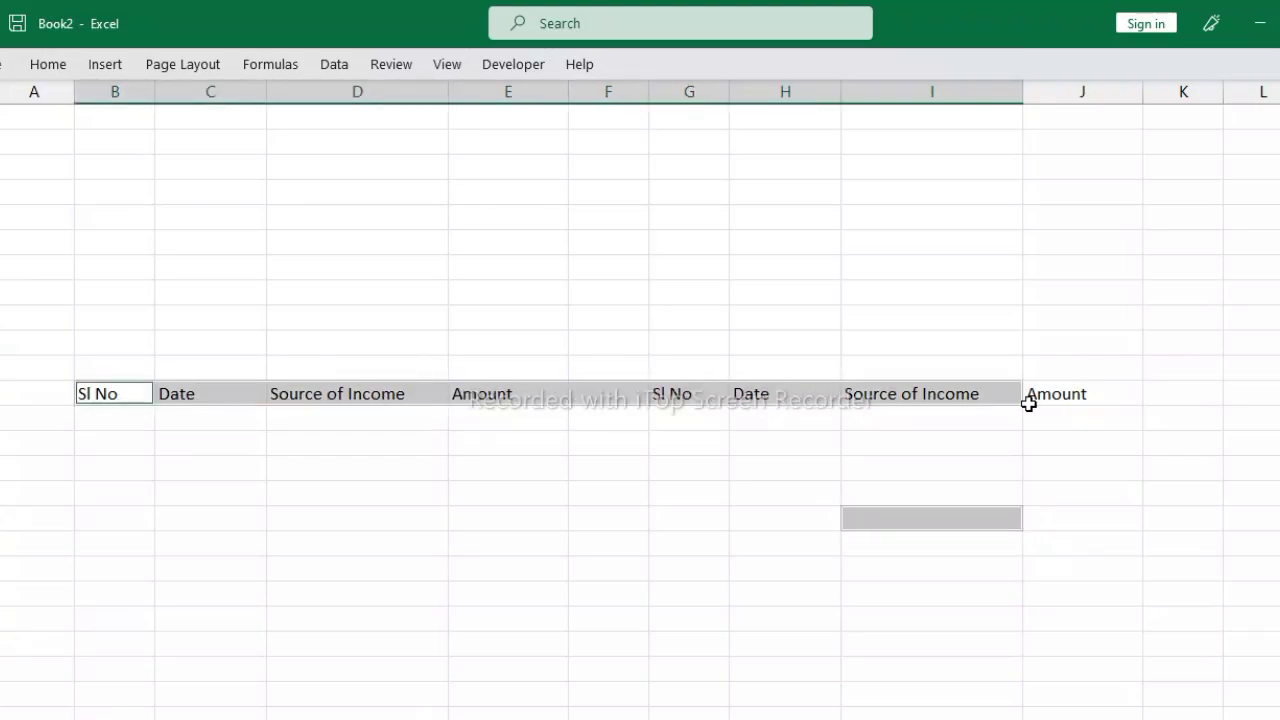
pyautogui.click(46, 64)
pyautogui.click(151, 137)
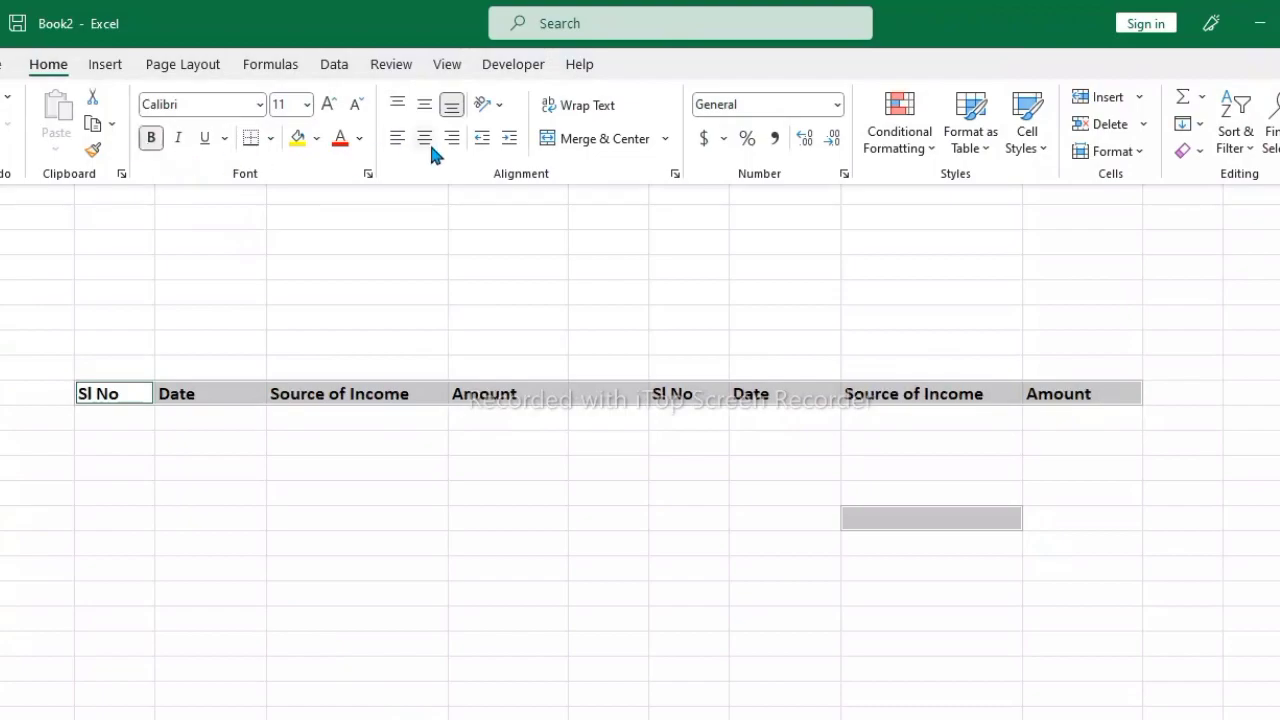
pyautogui.click(424, 138)
pyautogui.click(424, 104)
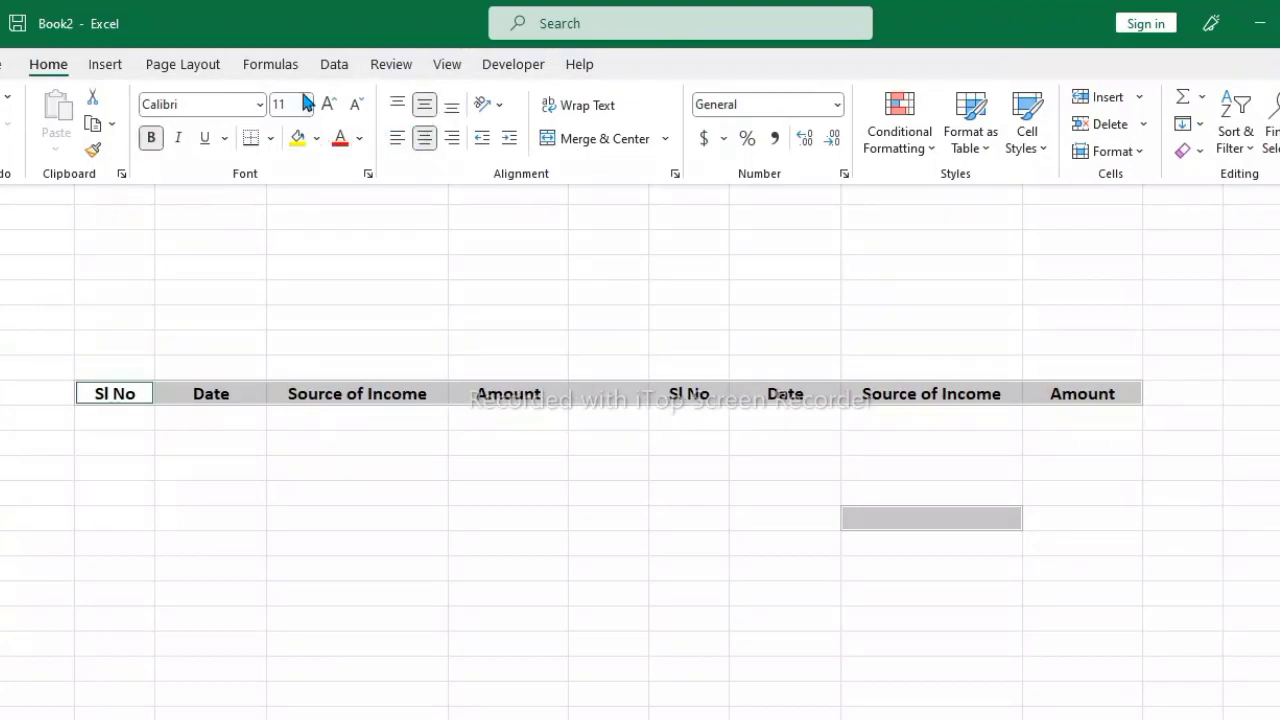
pyautogui.click(329, 105)
pyautogui.click(453, 565)
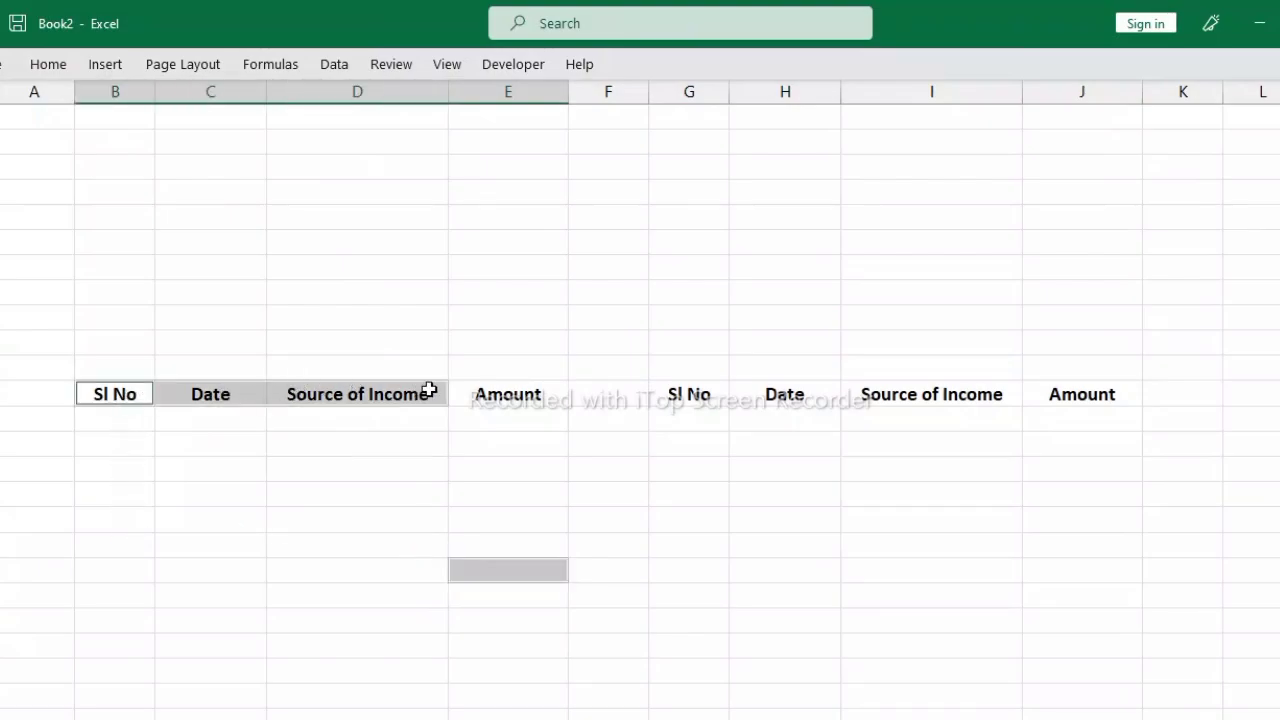
# - Apply All Borders to both header blocks, B12:E12 and G12:J12
pyautogui.moveTo(121, 399); pyautogui.dragTo(457, 394)
pyautogui.moveTo(667, 394); pyautogui.dragTo(1057, 390)
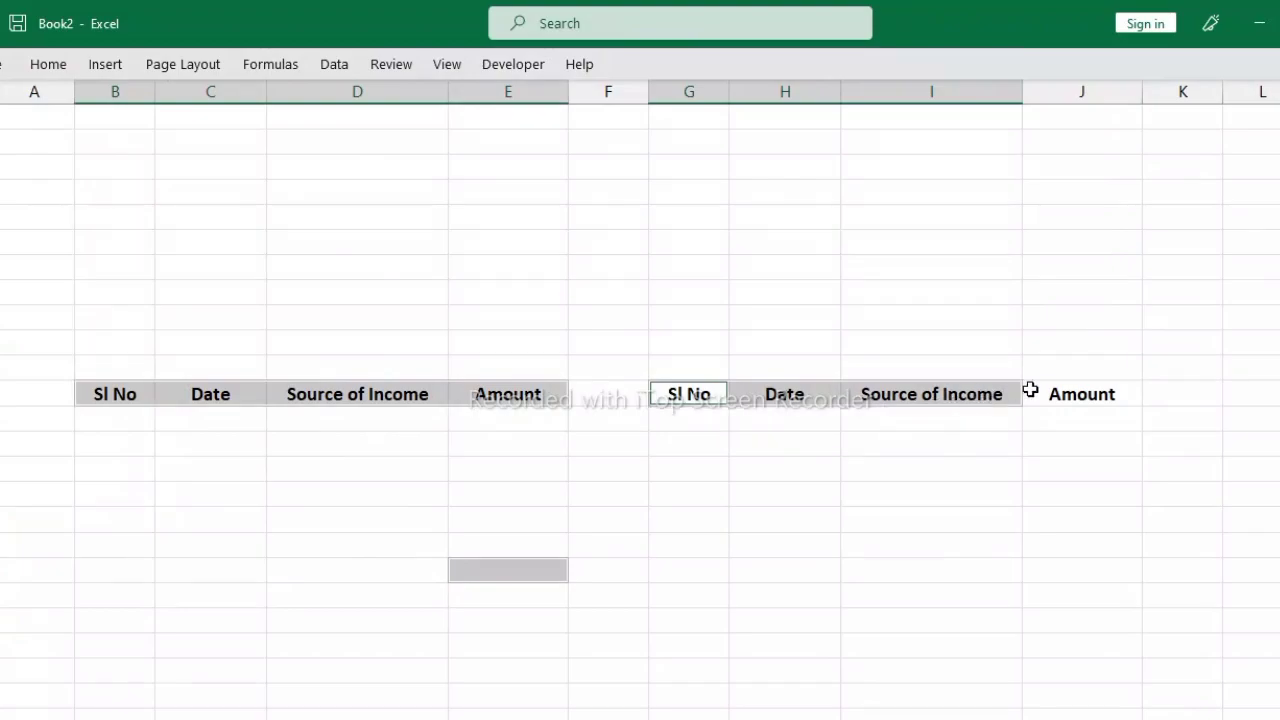
pyautogui.click(60, 67)
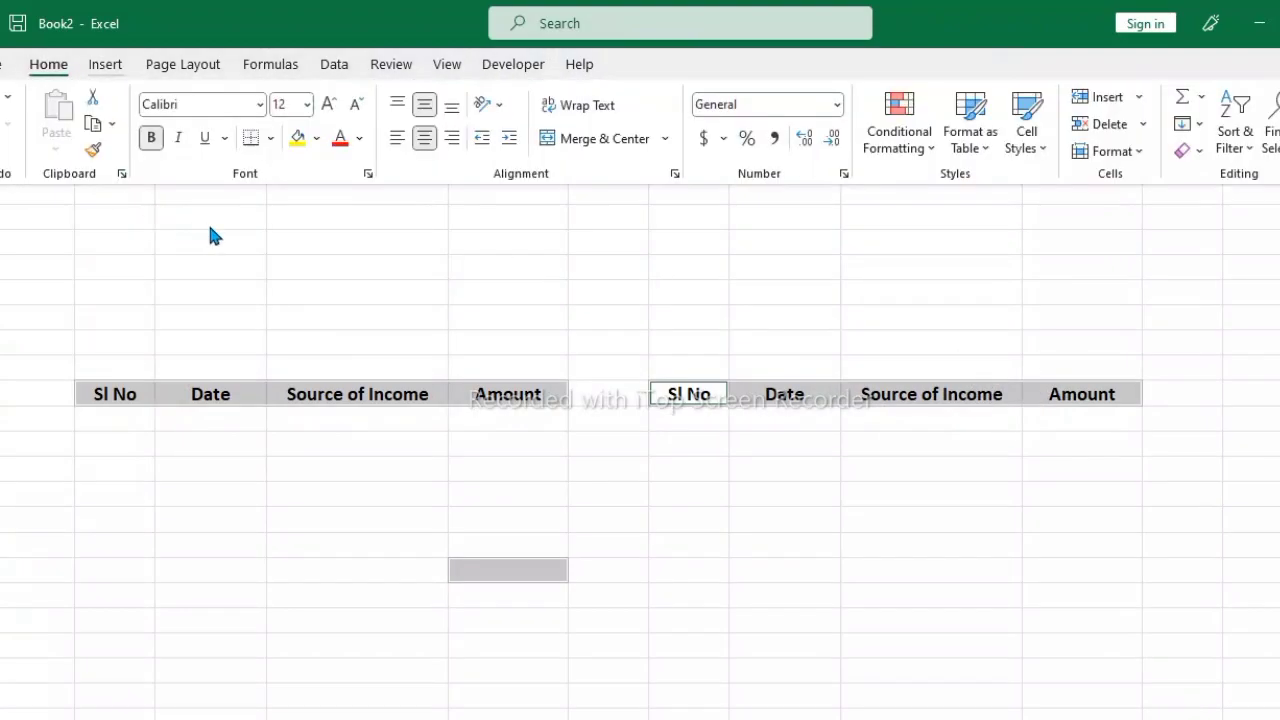
pyautogui.click(270, 138)
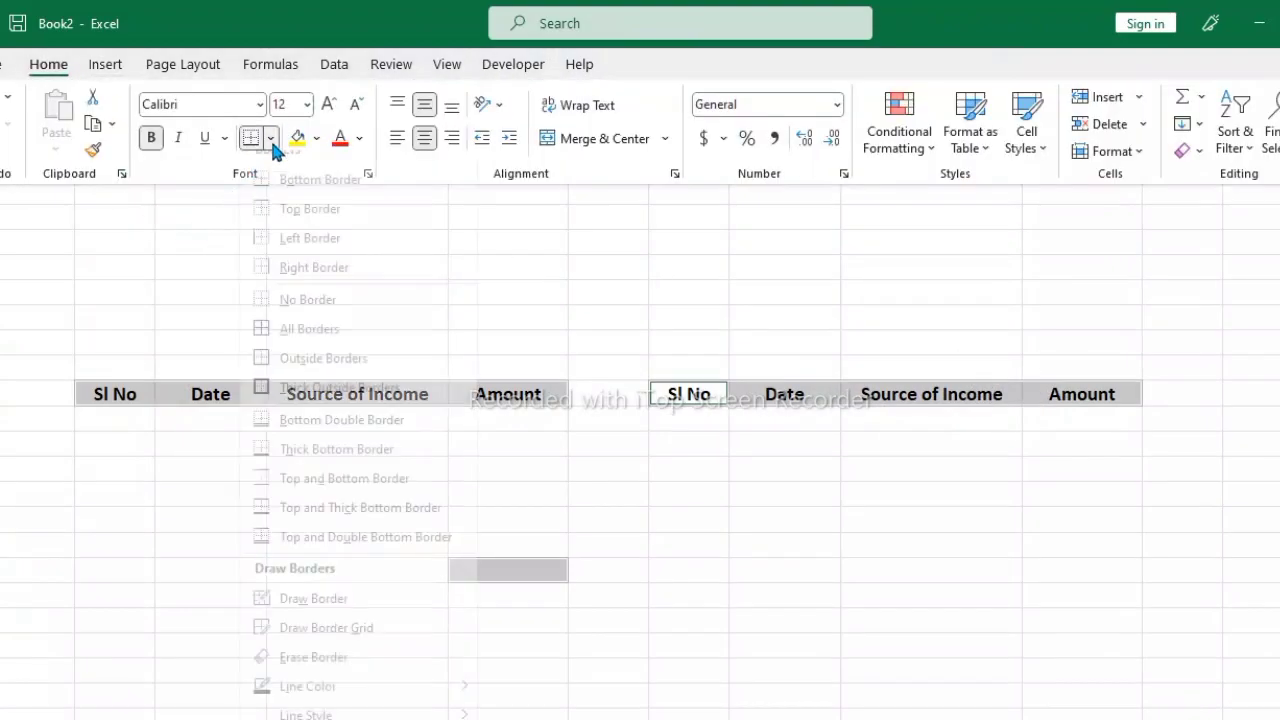
pyautogui.click(285, 343)
pyautogui.click(185, 665)
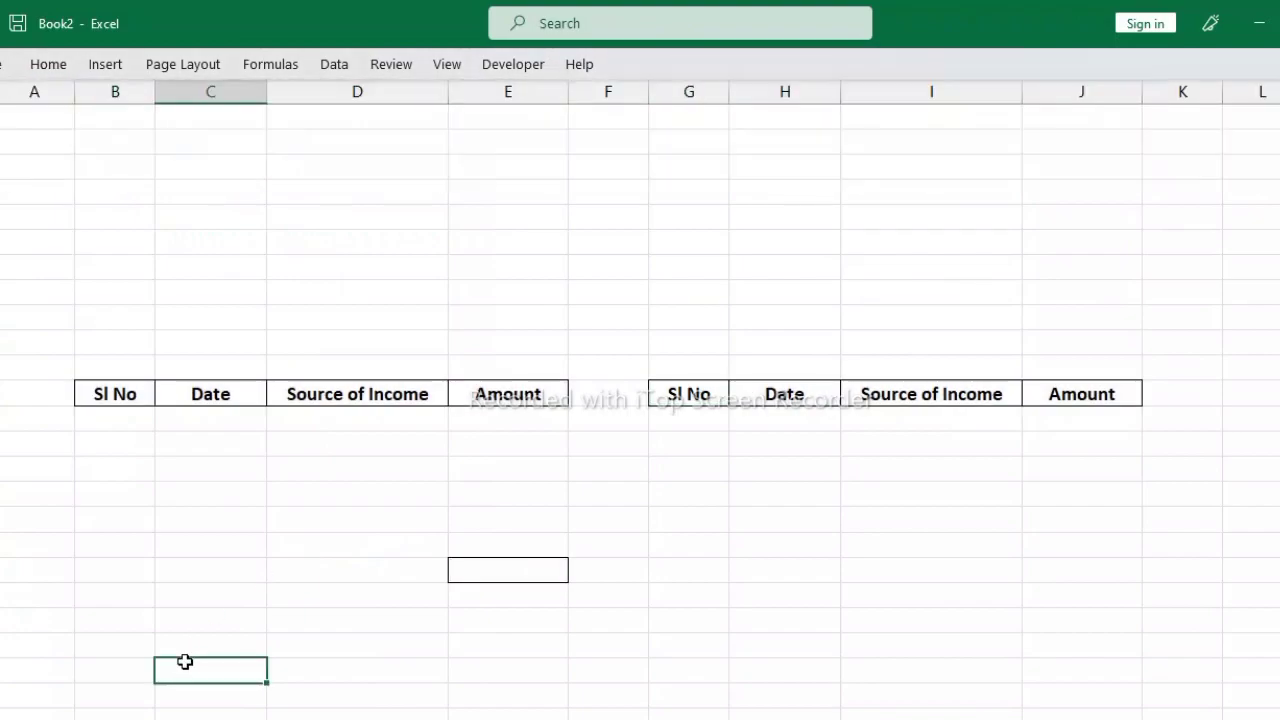
# - Set the cell with the stray border below the headers to No Border
pyautogui.click(476, 569)
pyautogui.click(48, 66)
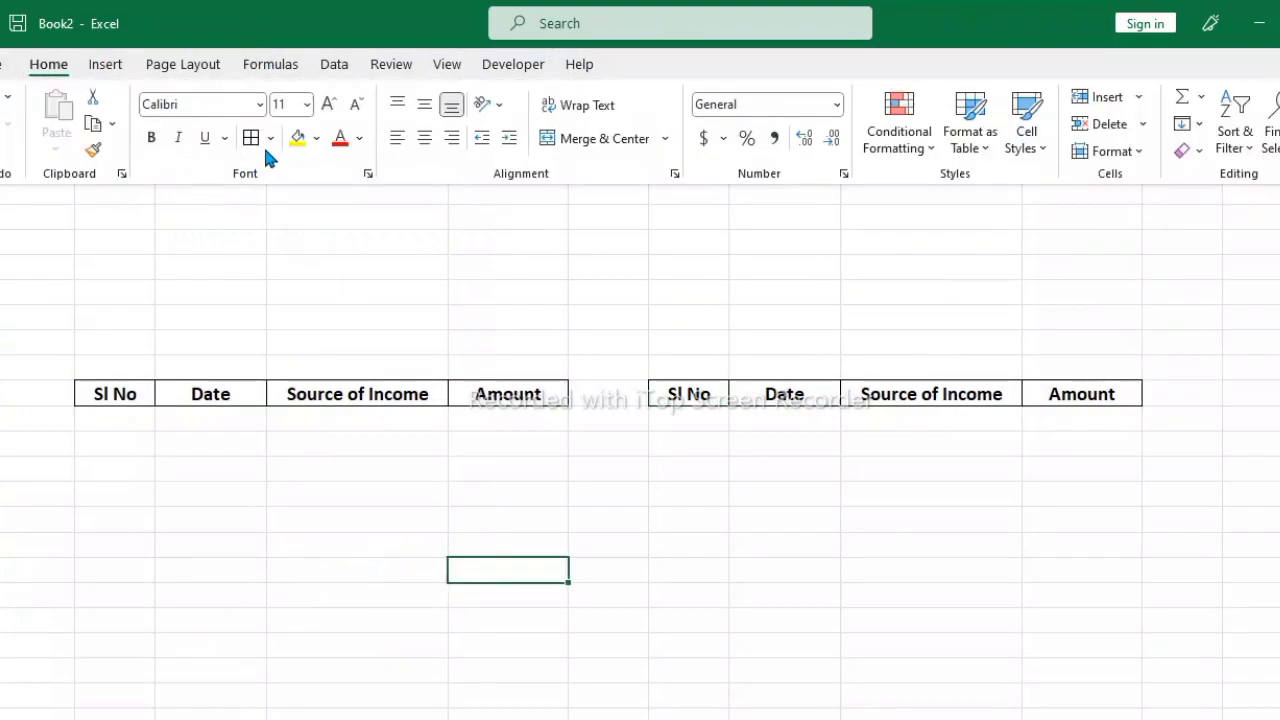
pyautogui.click(270, 140)
pyautogui.click(278, 318)
pyautogui.click(356, 670)
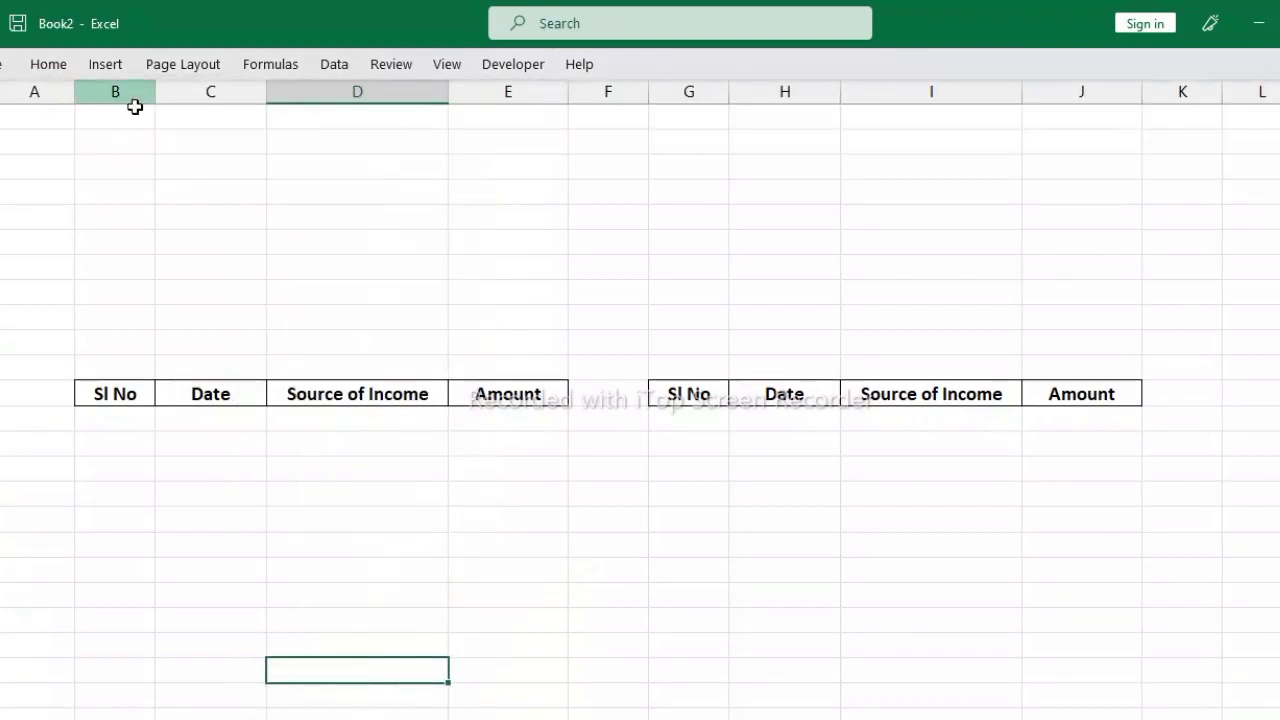
# - Fill the range B7:J14 above the headers with a light blue colour
pyautogui.moveTo(112, 170)
pyautogui.mouseDown()
pyautogui.moveTo(151, 333)
pyautogui.moveTo(1074, 354)
pyautogui.mouseUp()
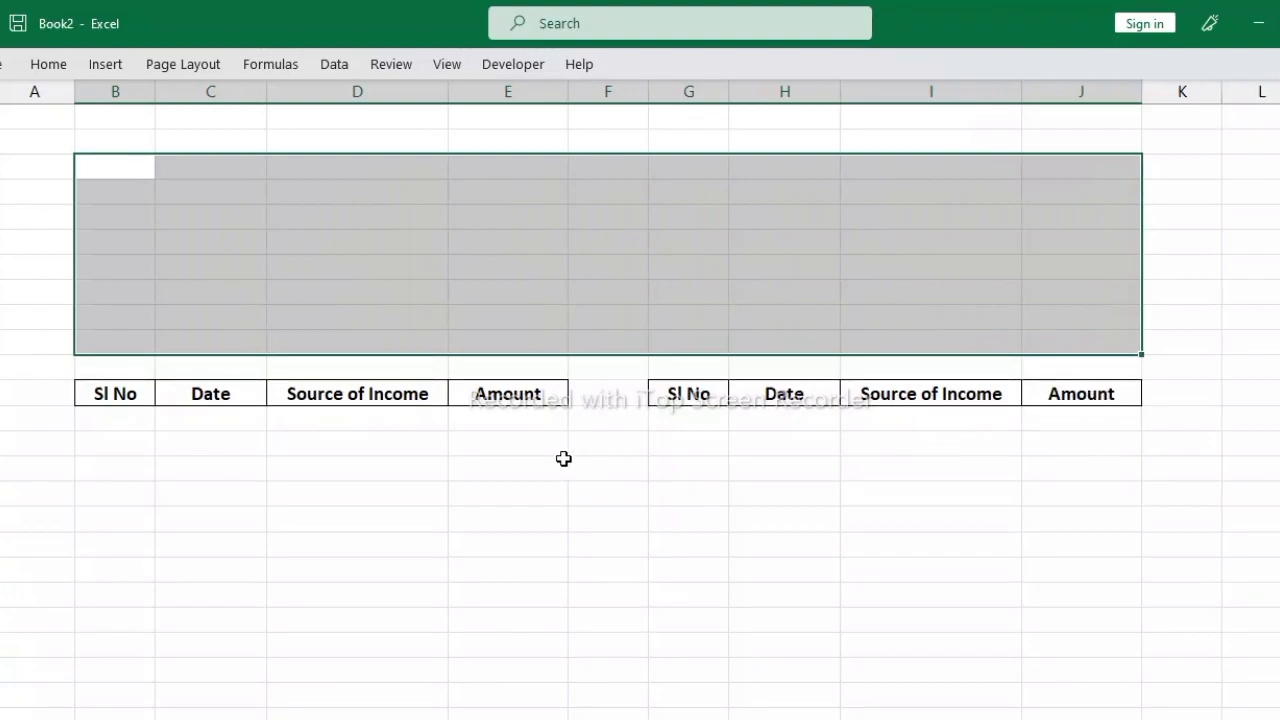
pyautogui.click(49, 65)
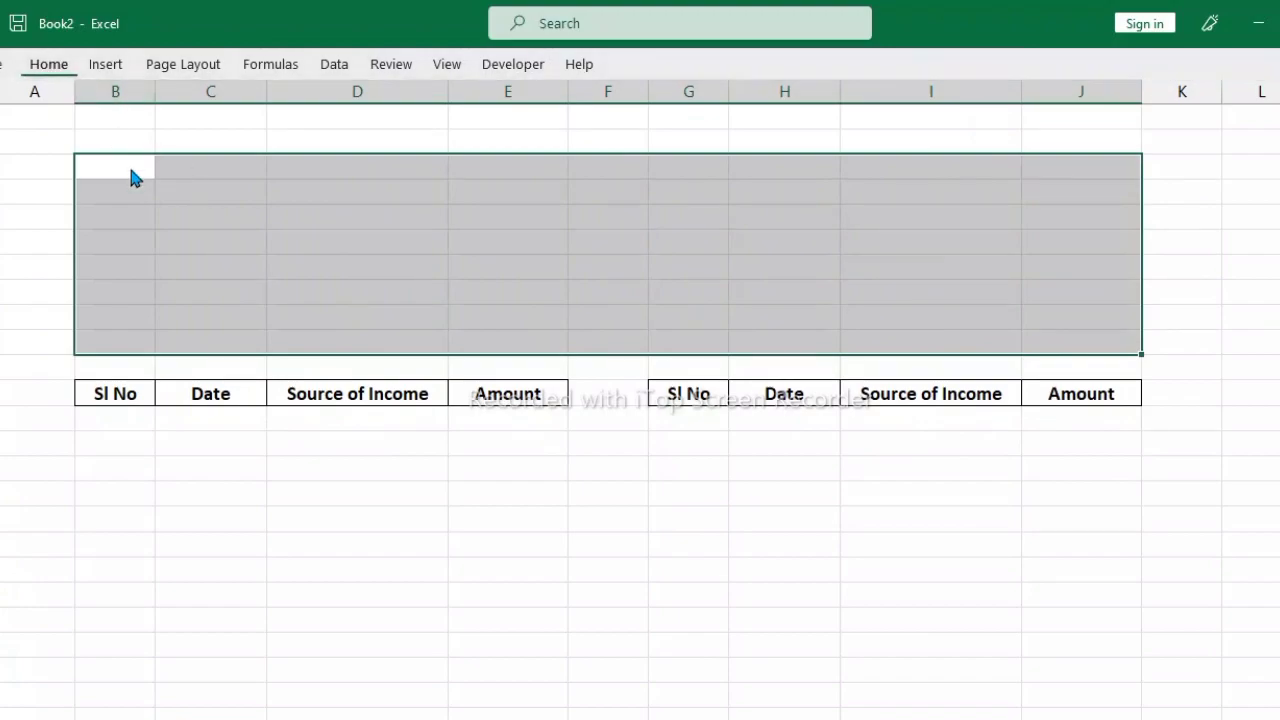
pyautogui.click(317, 139)
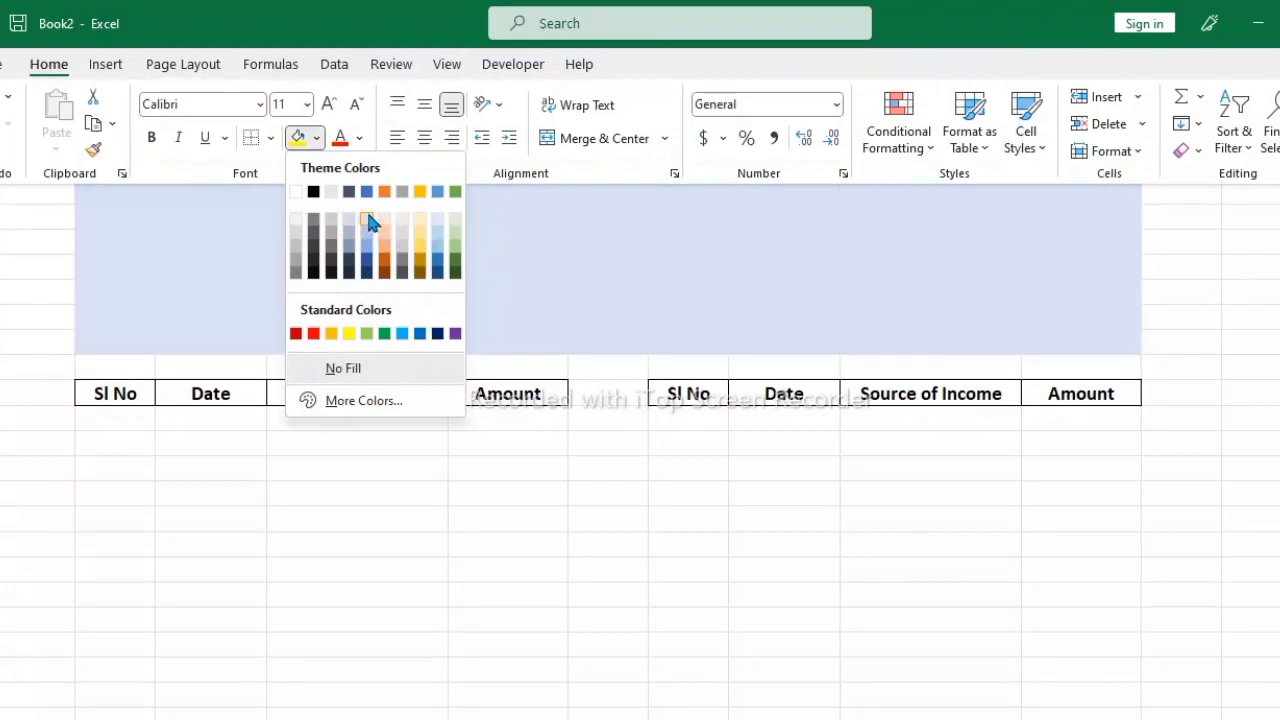
pyautogui.click(370, 222)
pyautogui.click(437, 443)
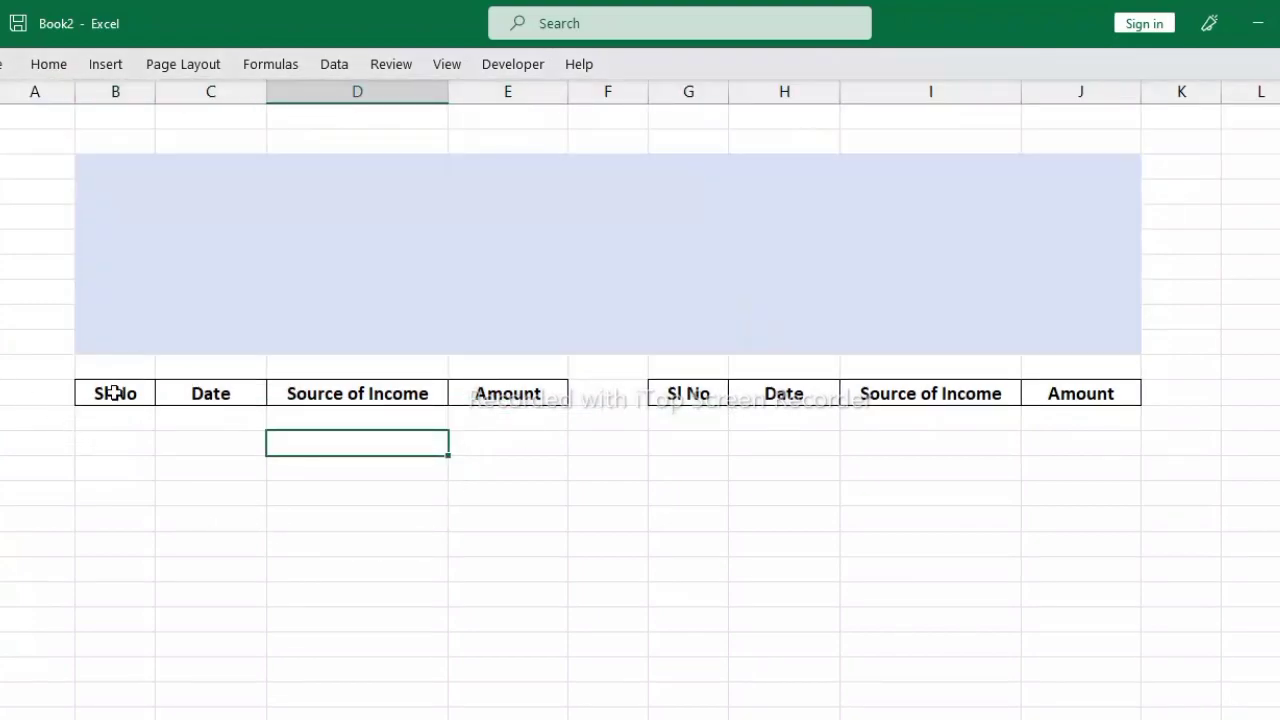
# - Select B12:E12 and G12:J12 together and apply the light blue fill colour
pyautogui.moveTo(113, 393); pyautogui.dragTo(462, 393)
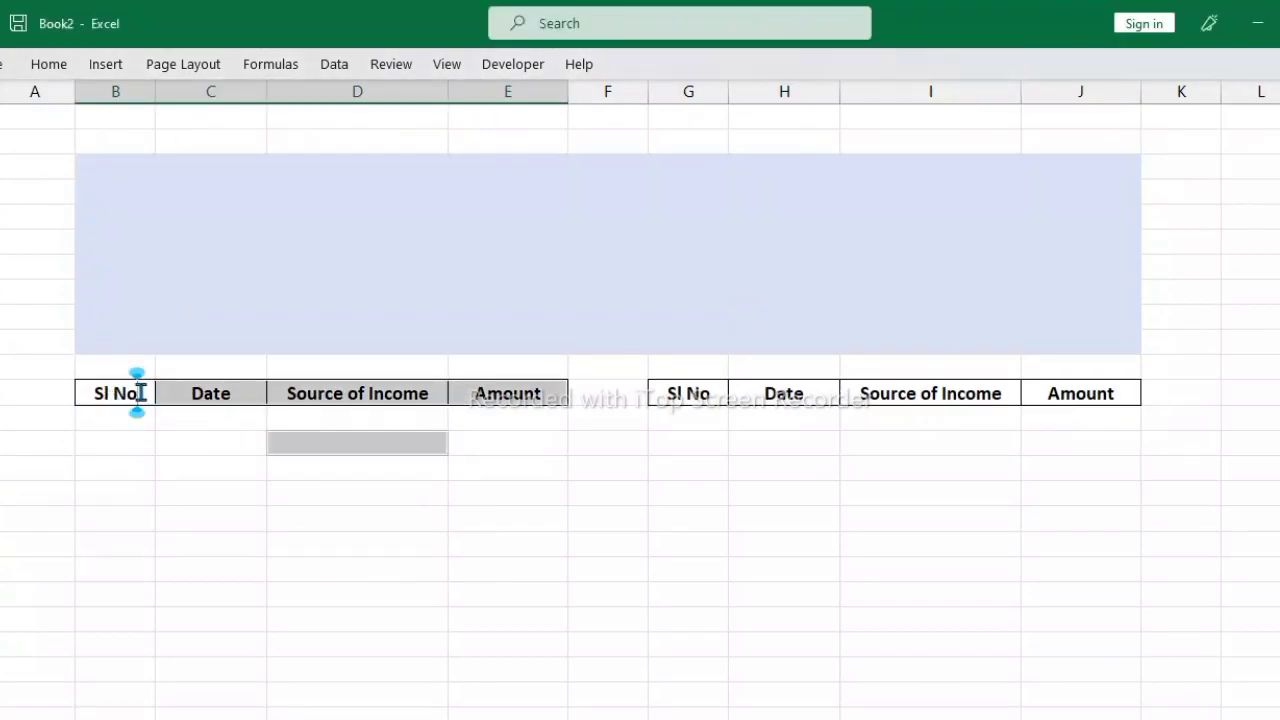
pyautogui.click(210, 467)
pyautogui.moveTo(133, 392); pyautogui.dragTo(554, 394)
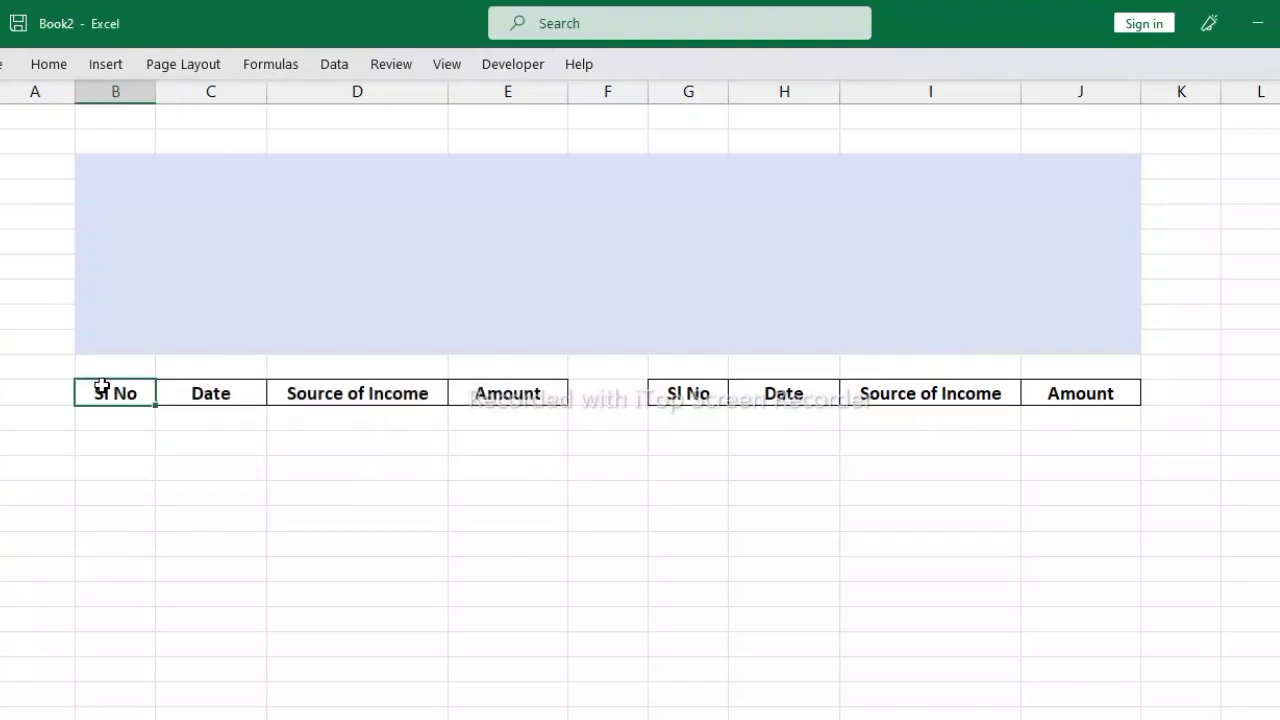
pyautogui.moveTo(102, 386); pyautogui.dragTo(520, 396)
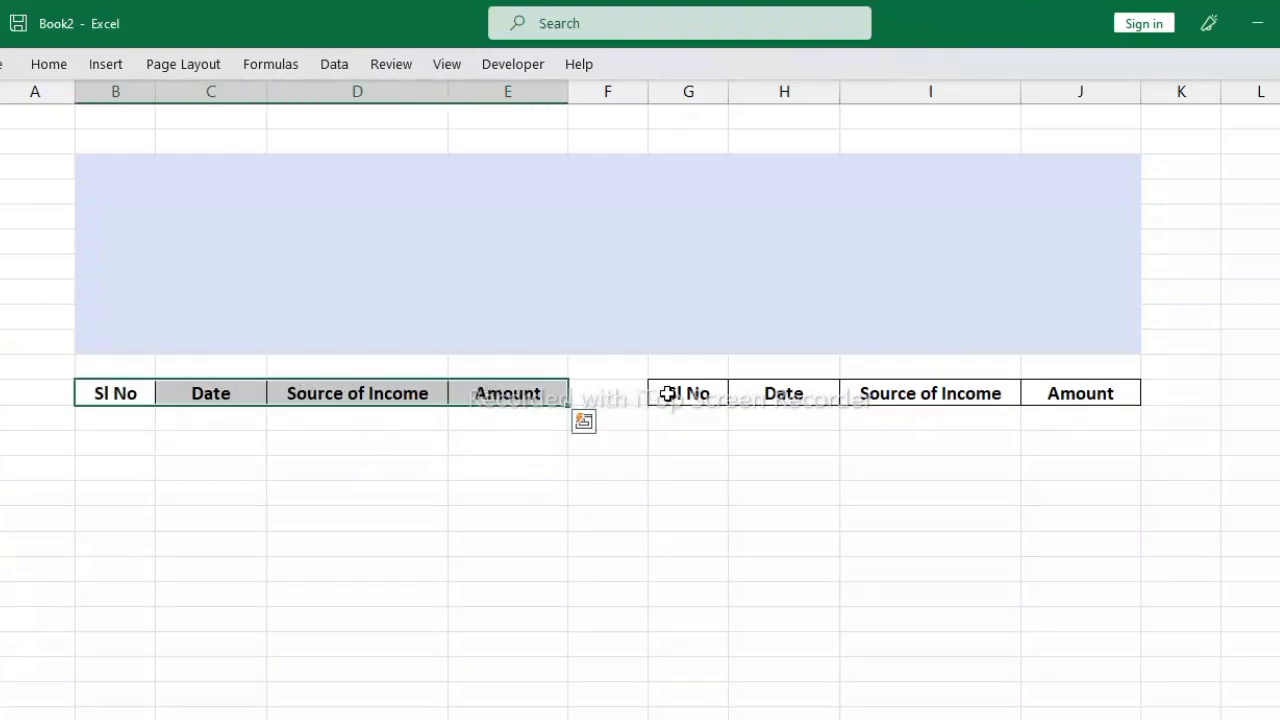
pyautogui.keyDown('ctrl'); pyautogui.moveTo(667, 394); pyautogui.dragTo(1028, 396); pyautogui.keyUp('ctrl')
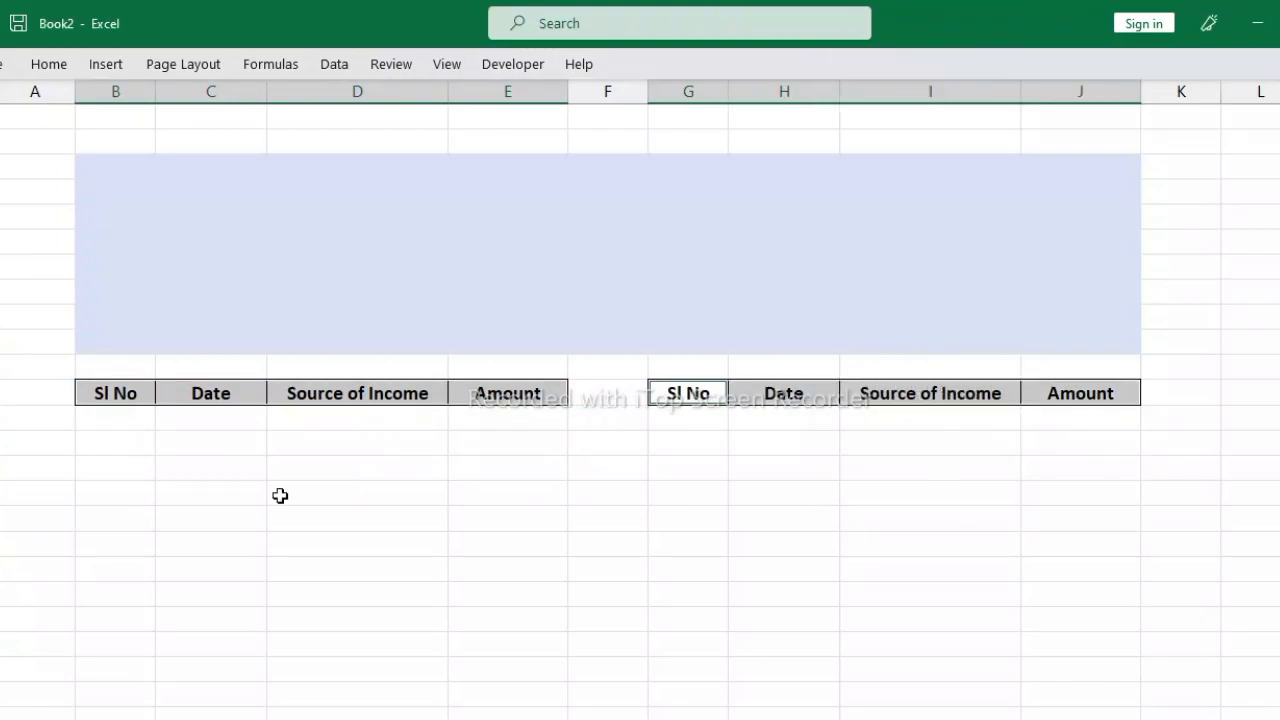
pyautogui.click(49, 64)
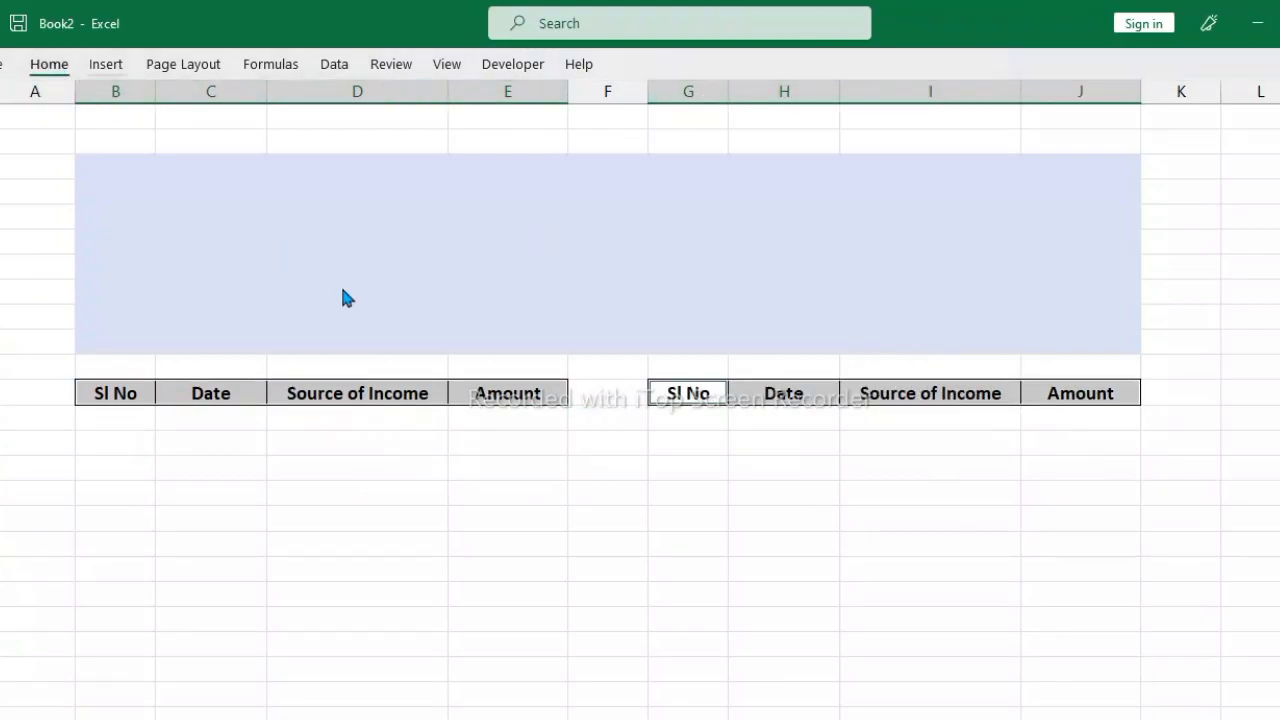
pyautogui.click(300, 137)
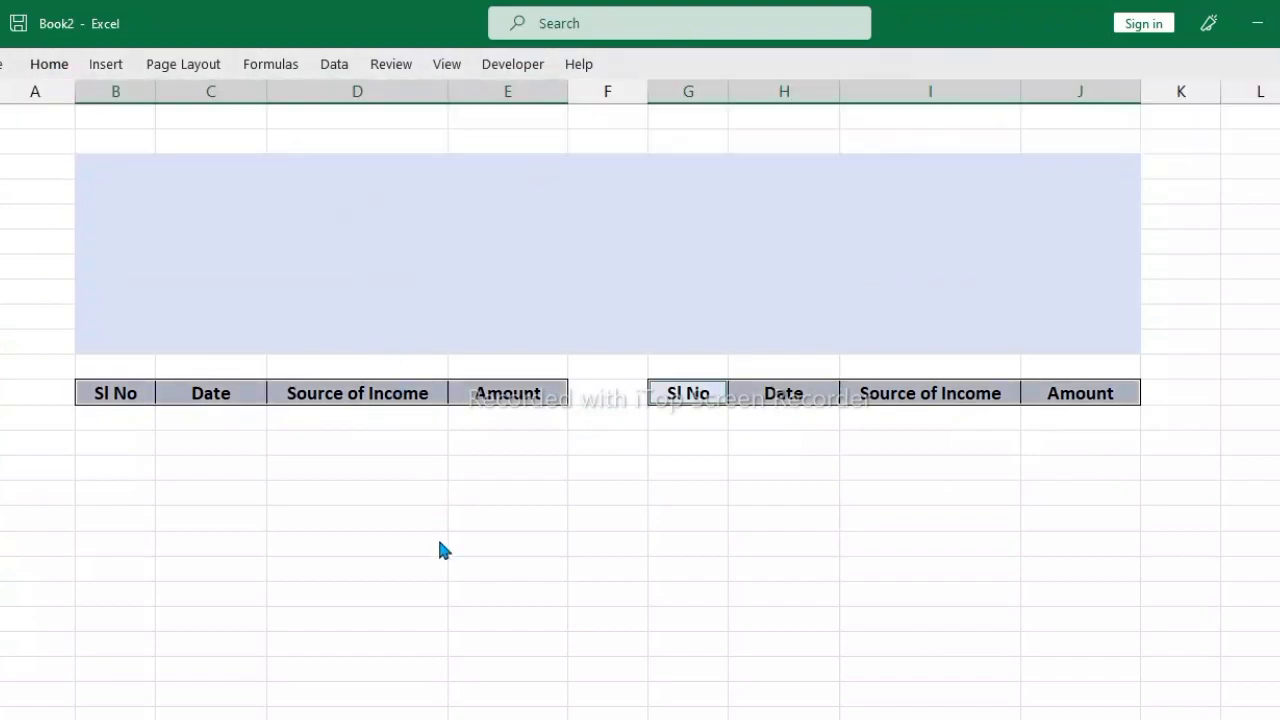
pyautogui.click(440, 543)
pyautogui.click(426, 637)
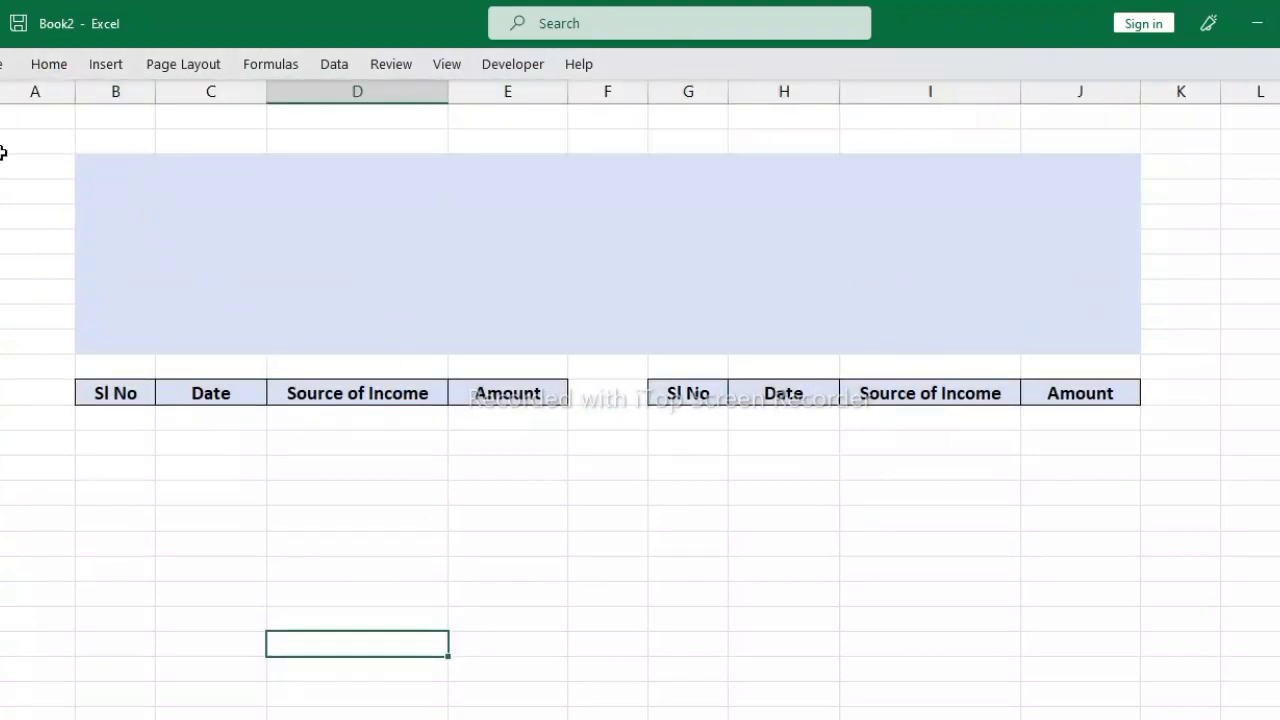
# - Put a thick bottom border under the top two rows of the light blue block across B to J
pyautogui.moveTo(105, 172)
pyautogui.mouseDown()
pyautogui.moveTo(330, 187)
pyautogui.moveTo(447, 232)
pyautogui.mouseUp()
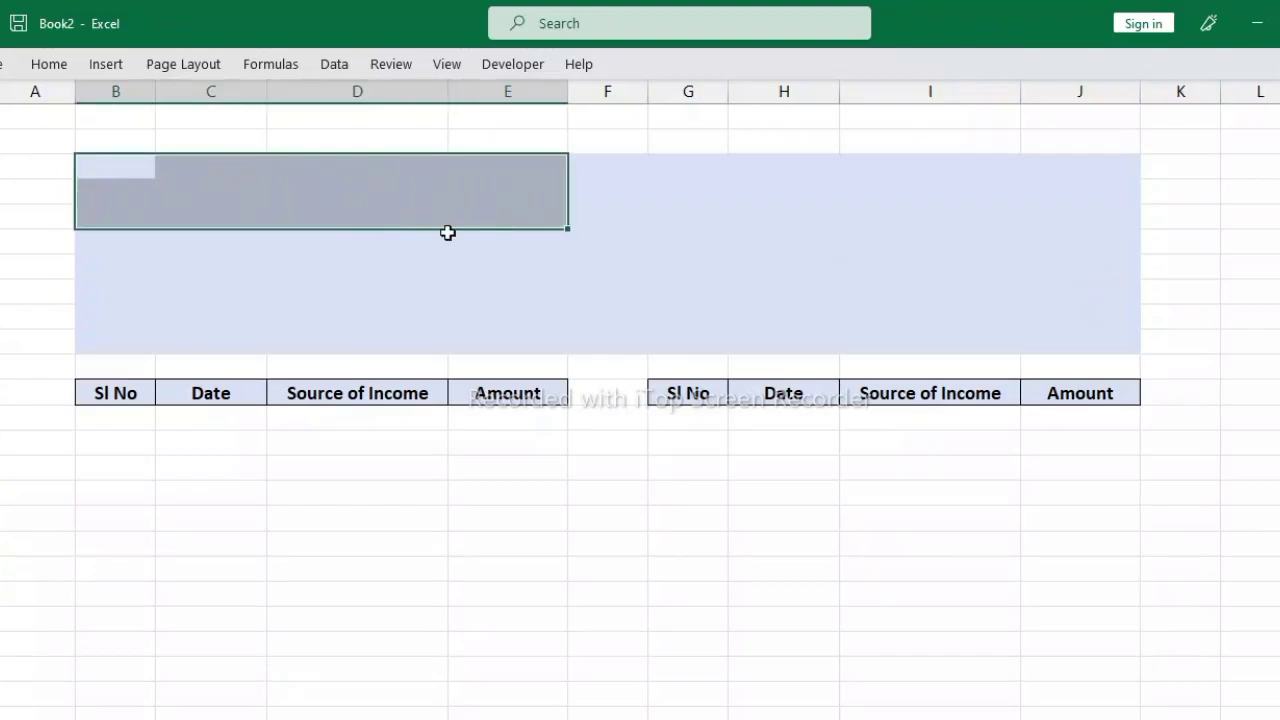
pyautogui.moveTo(557, 174); pyautogui.dragTo(572, 205)
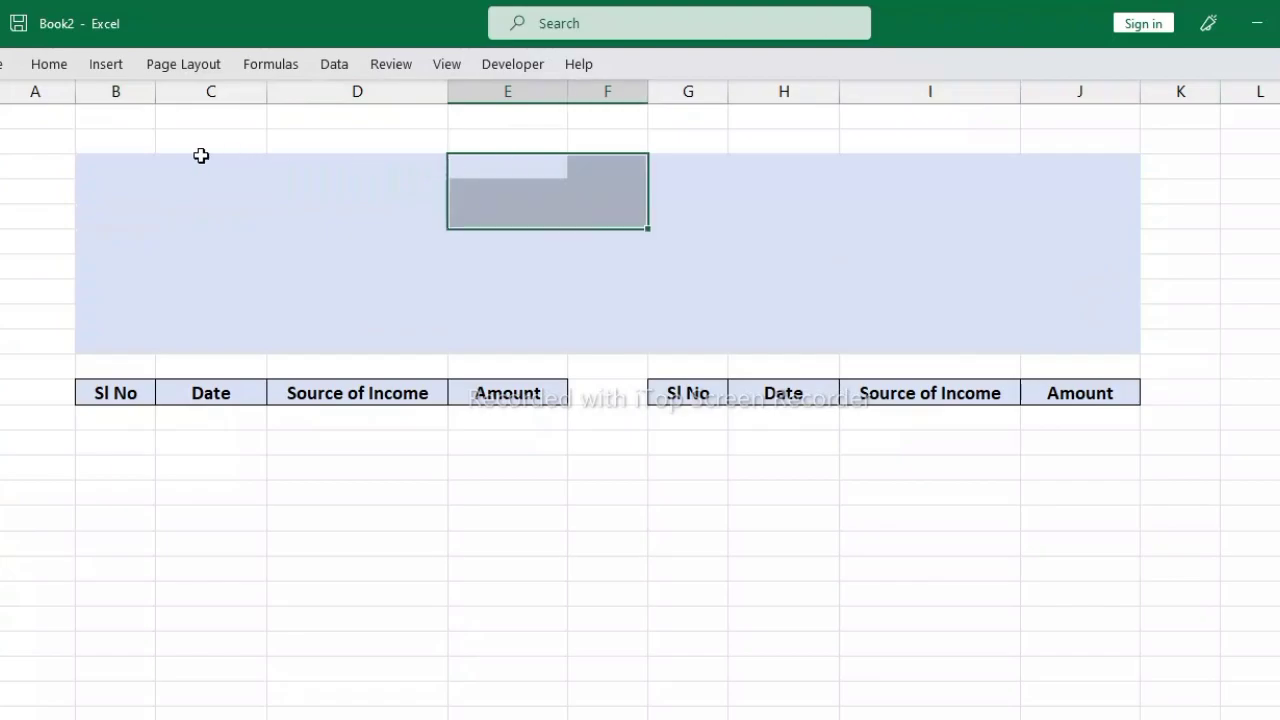
pyautogui.moveTo(139, 160); pyautogui.dragTo(1092, 219)
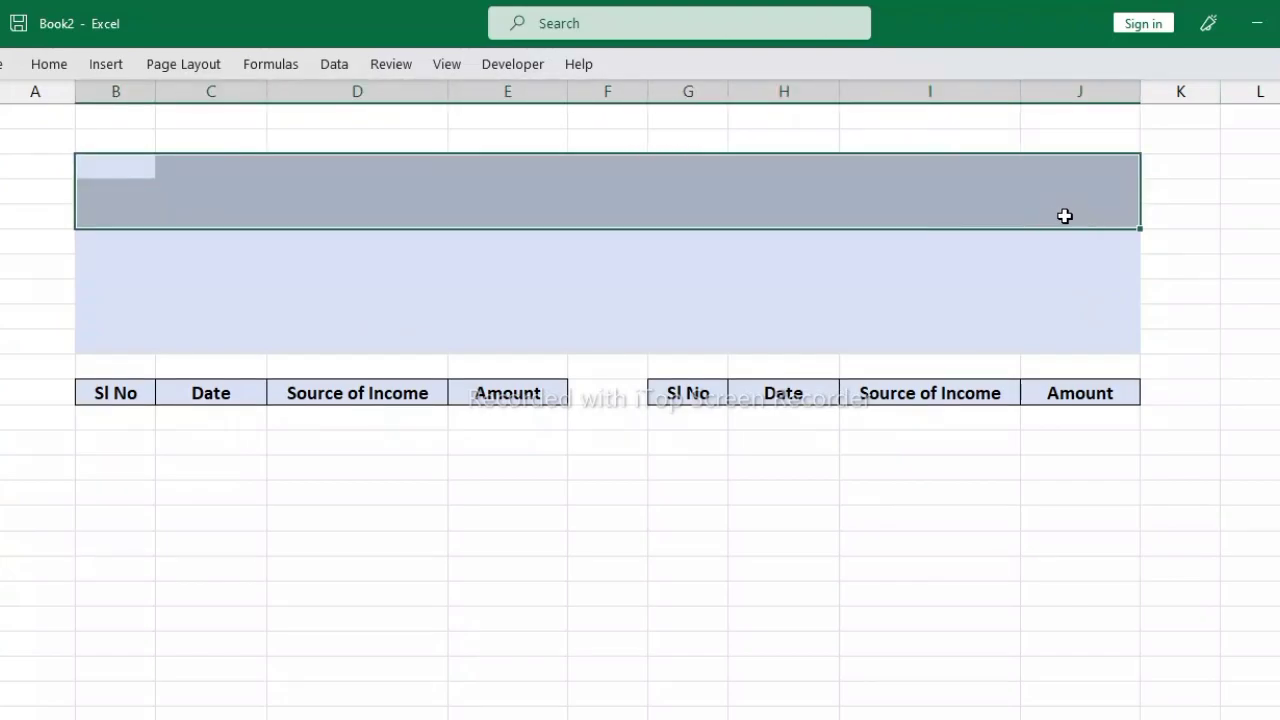
pyautogui.click(55, 66)
pyautogui.click(272, 139)
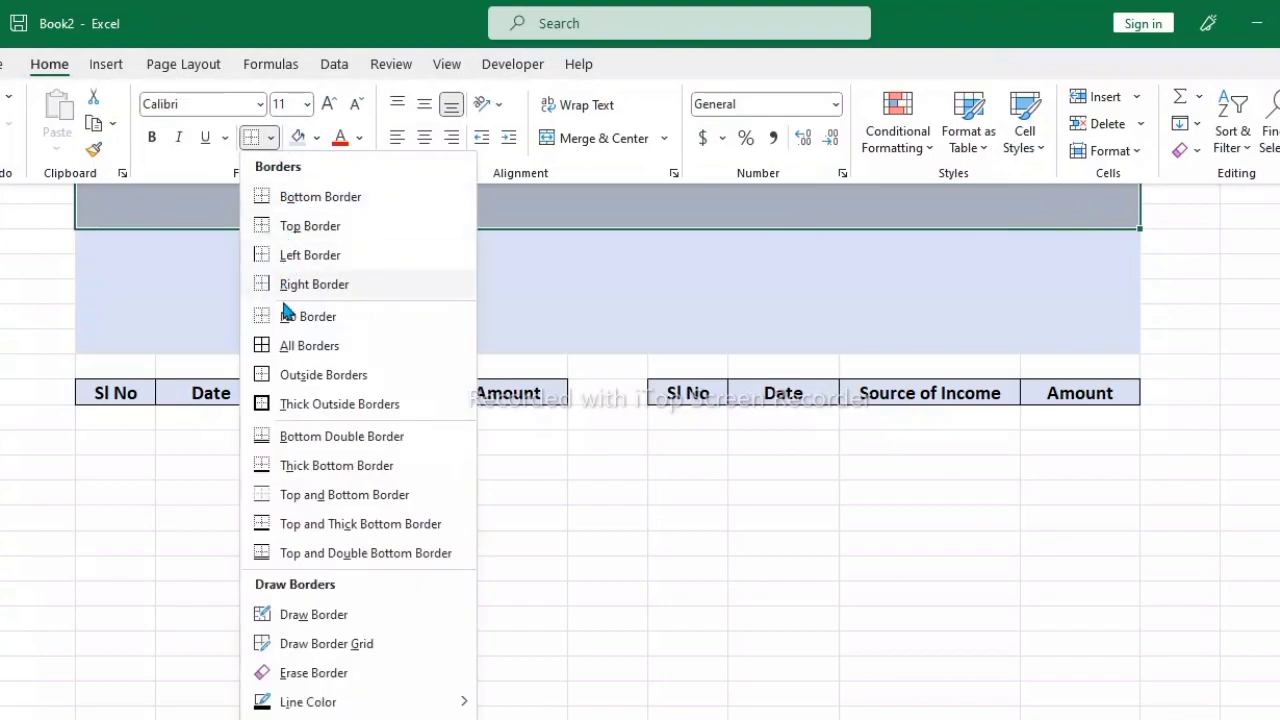
pyautogui.click(331, 466)
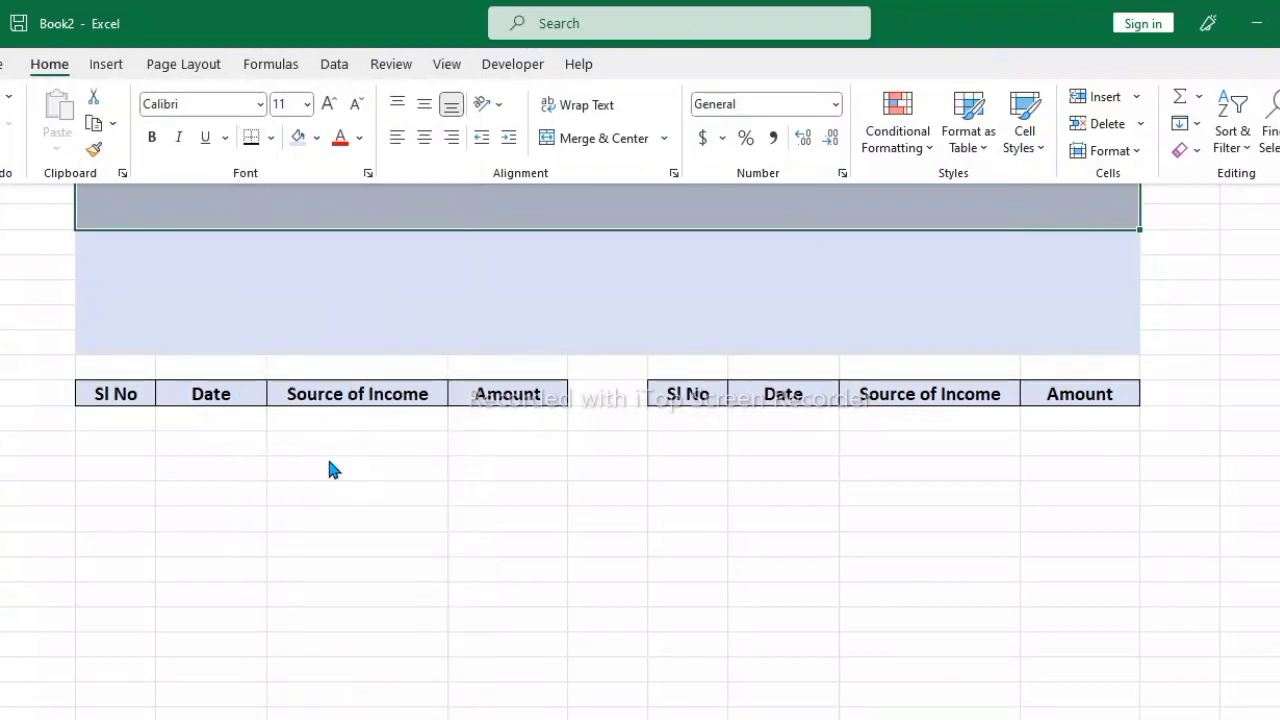
pyautogui.click(284, 560)
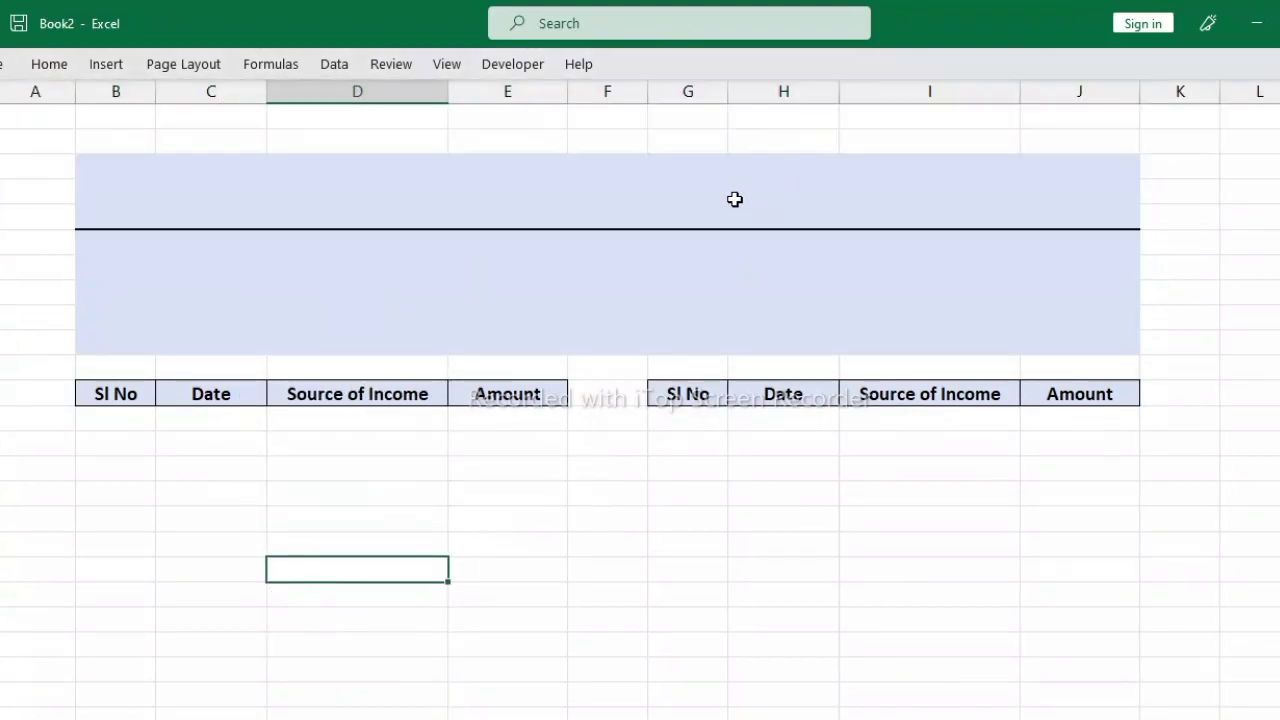
# - Merge & Center cells G to J across the two header rows above the line
pyautogui.moveTo(680, 198); pyautogui.dragTo(1030, 220)
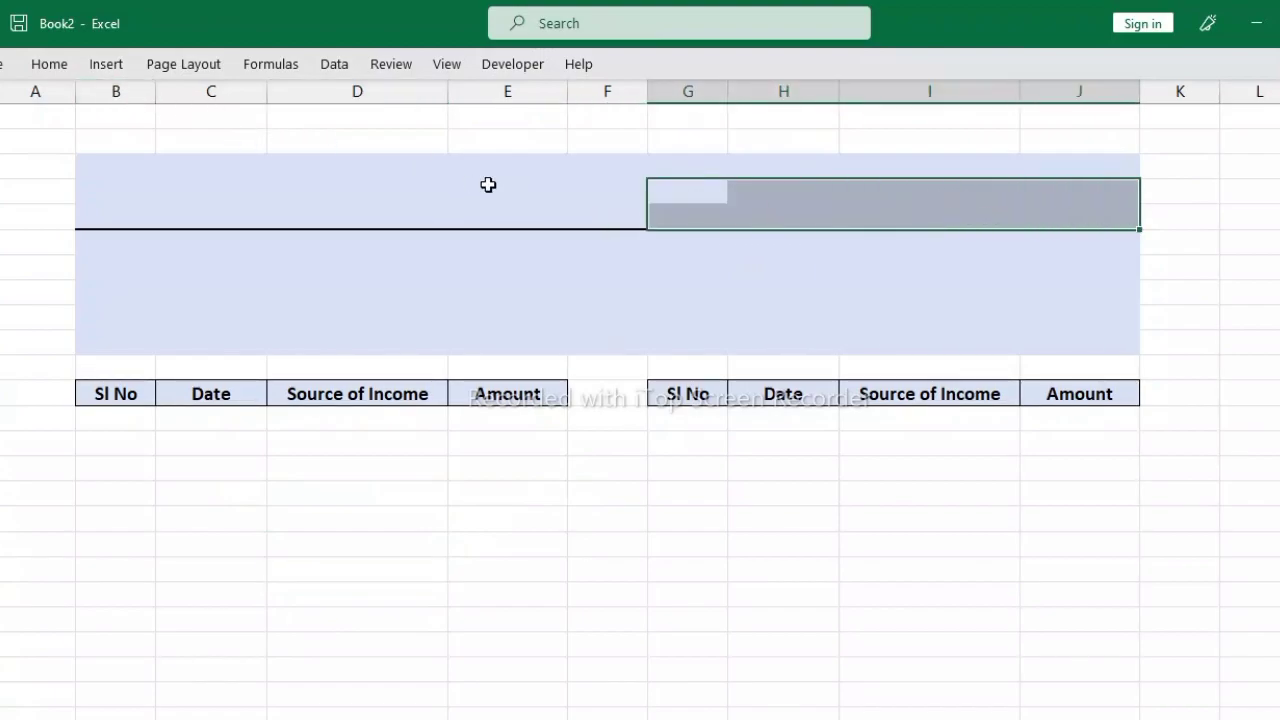
pyautogui.click(628, 196)
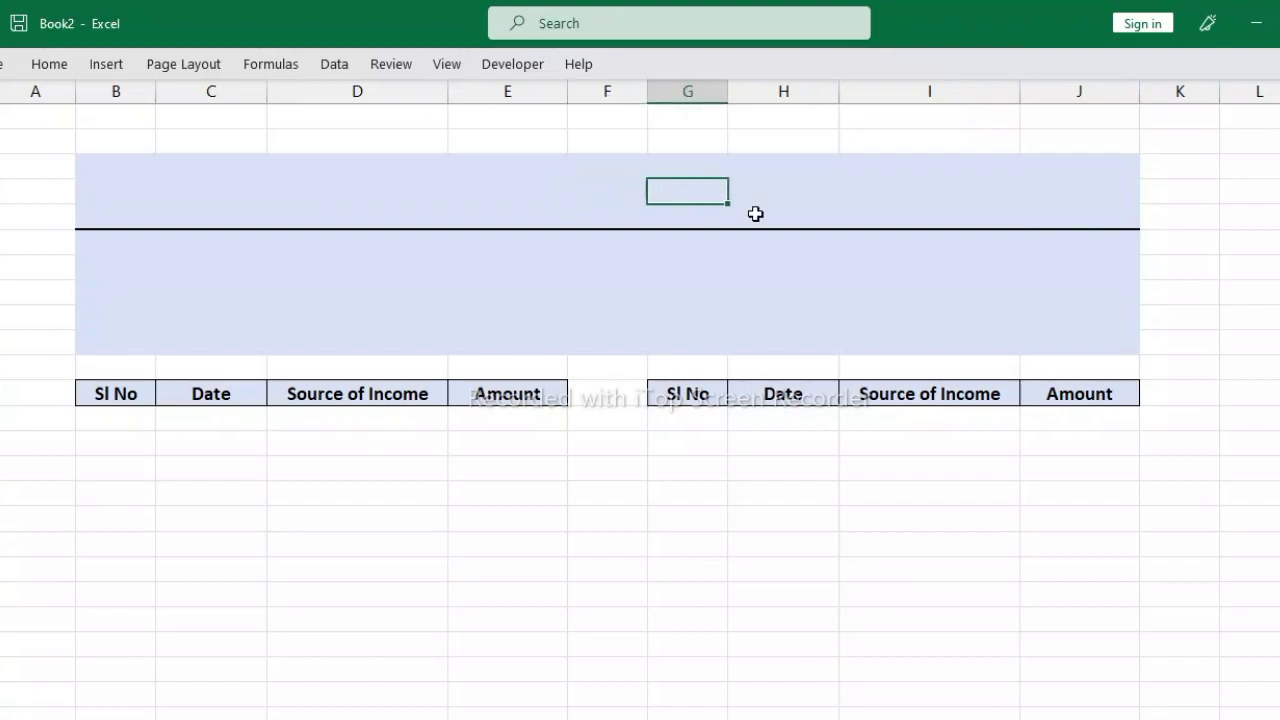
pyautogui.moveTo(667, 194); pyautogui.dragTo(1080, 217)
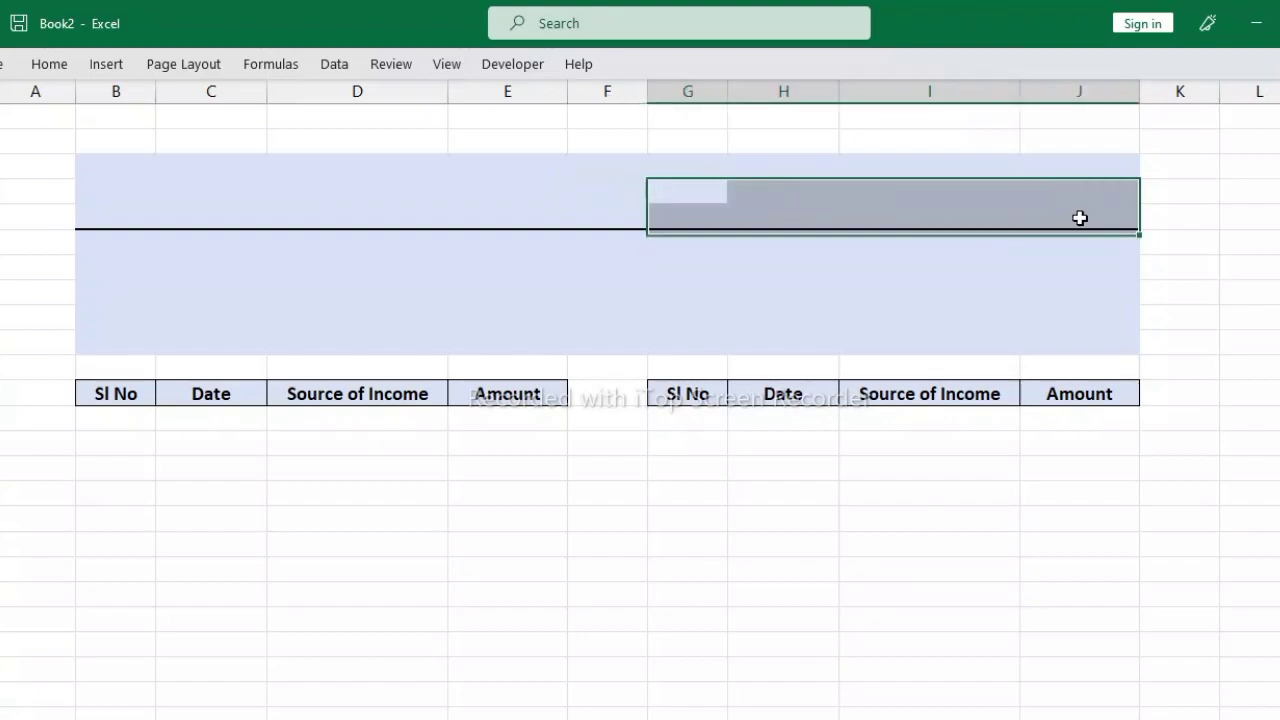
pyautogui.click(49, 64)
pyautogui.click(562, 140)
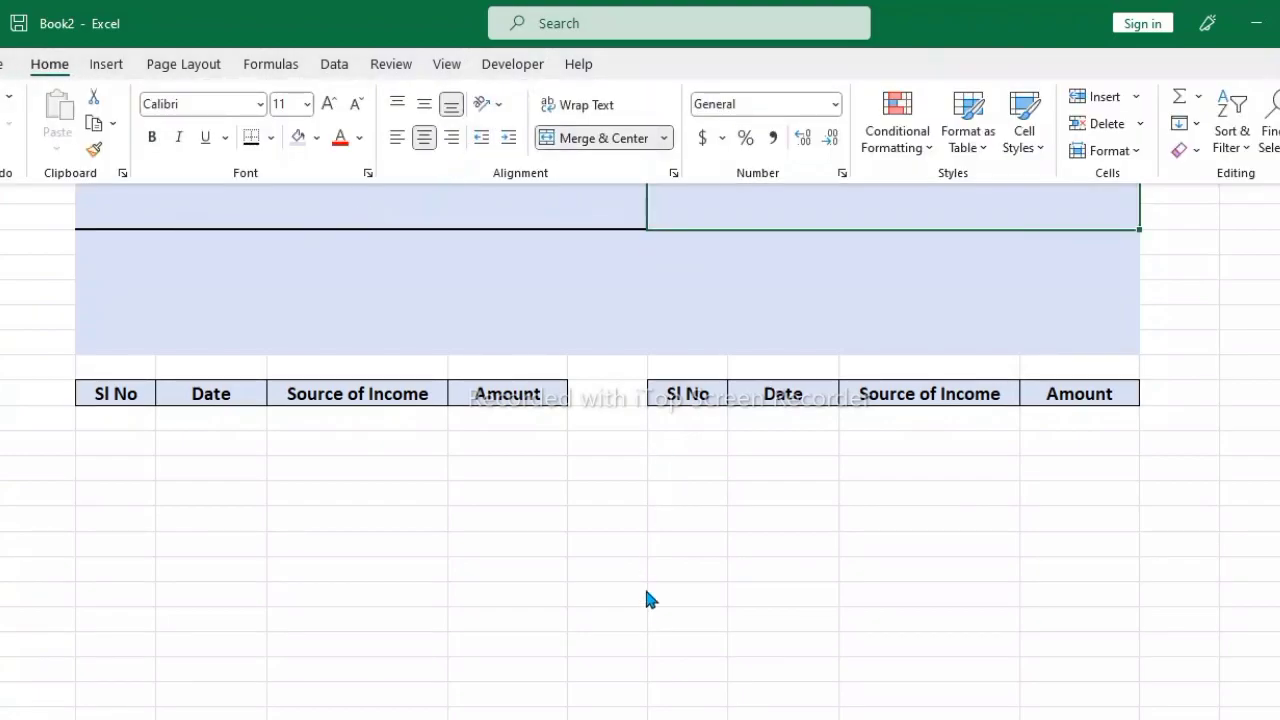
# - Type 'Income Expenses Balance sheet 2022-2023' into the merged title cell, correcting the typos
pyautogui.doubleClick(755, 195)
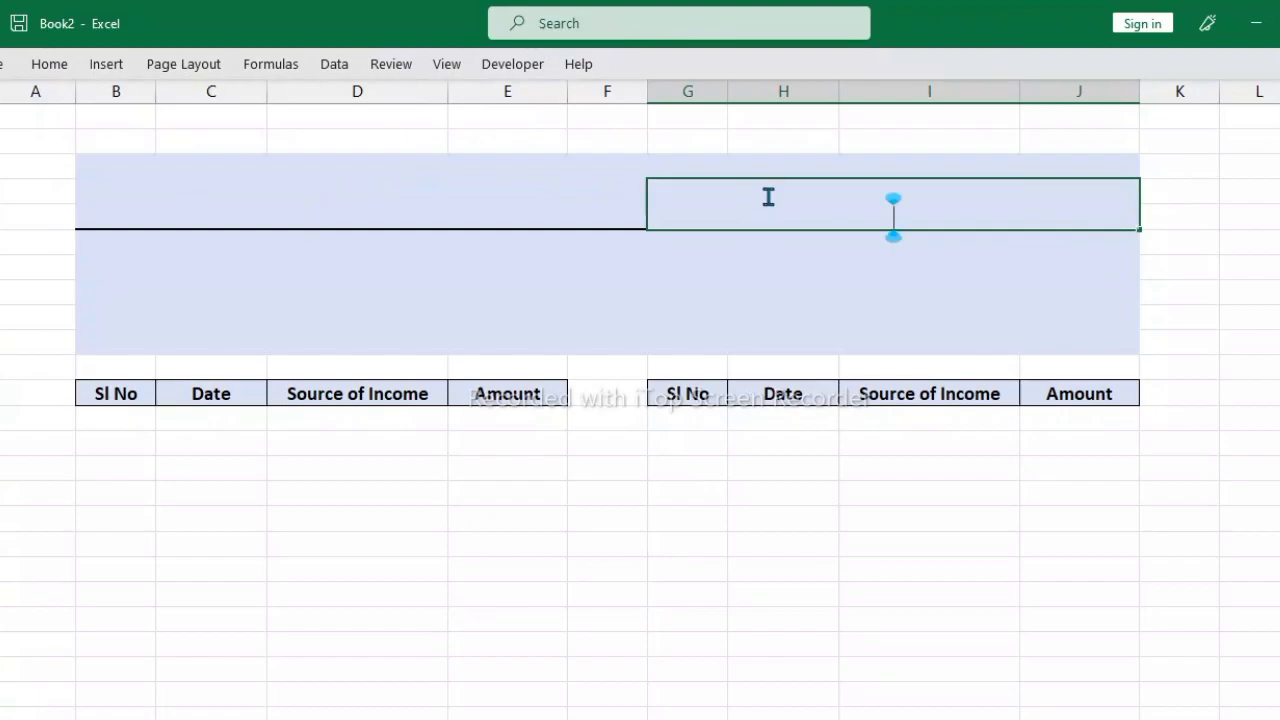
pyautogui.write('Ic')
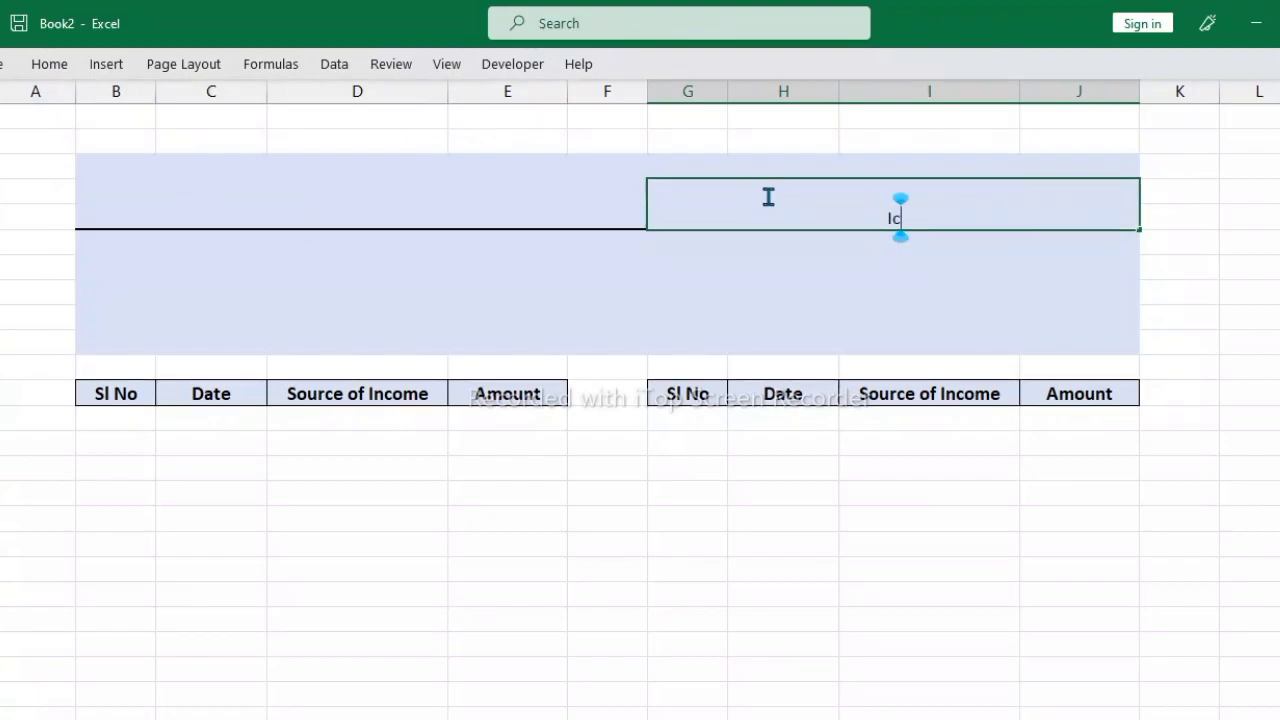
pyautogui.press('BackSpace')
pyautogui.press('BackSpace')
pyautogui.write('co')
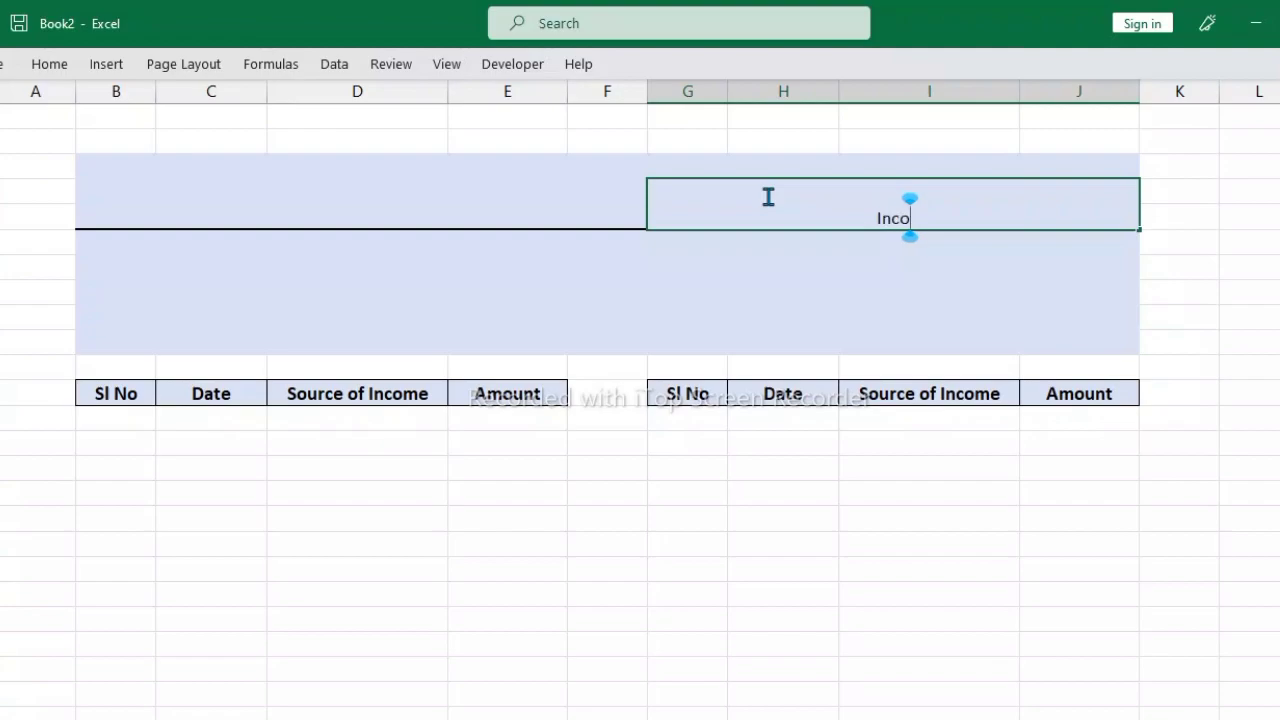
pyautogui.write('me ')
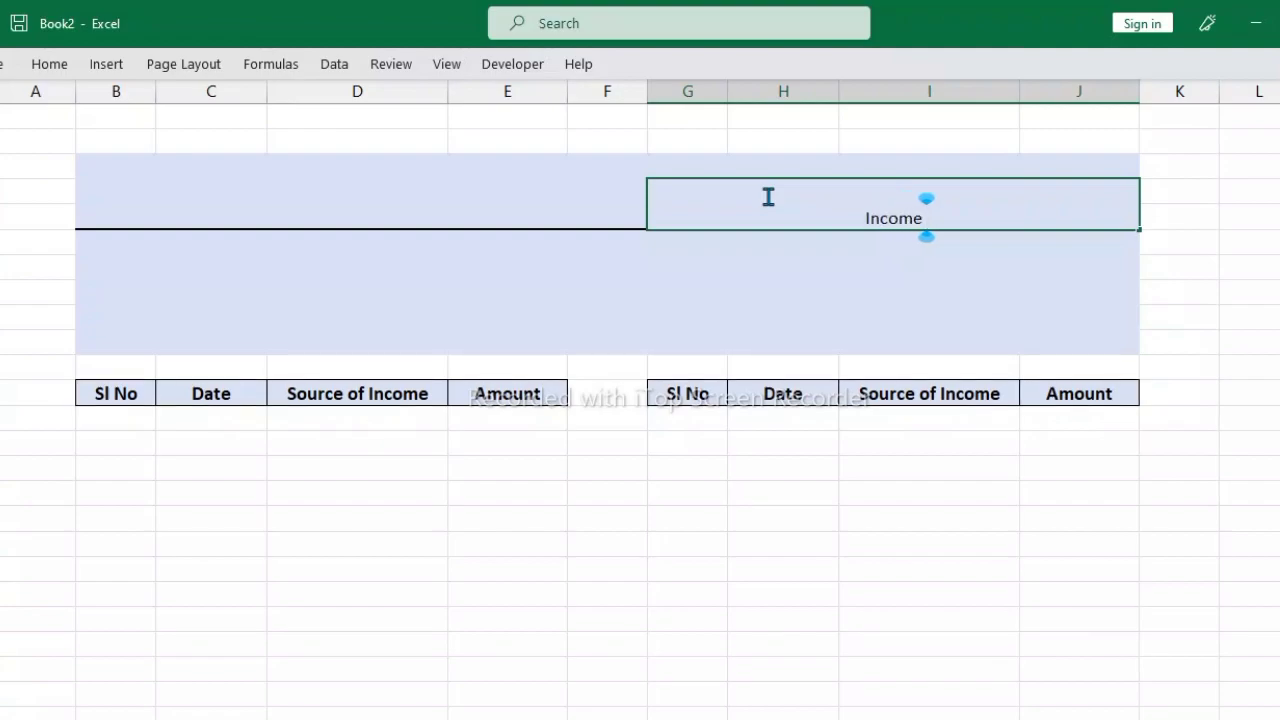
pyautogui.write('E')
pyautogui.write('xpe')
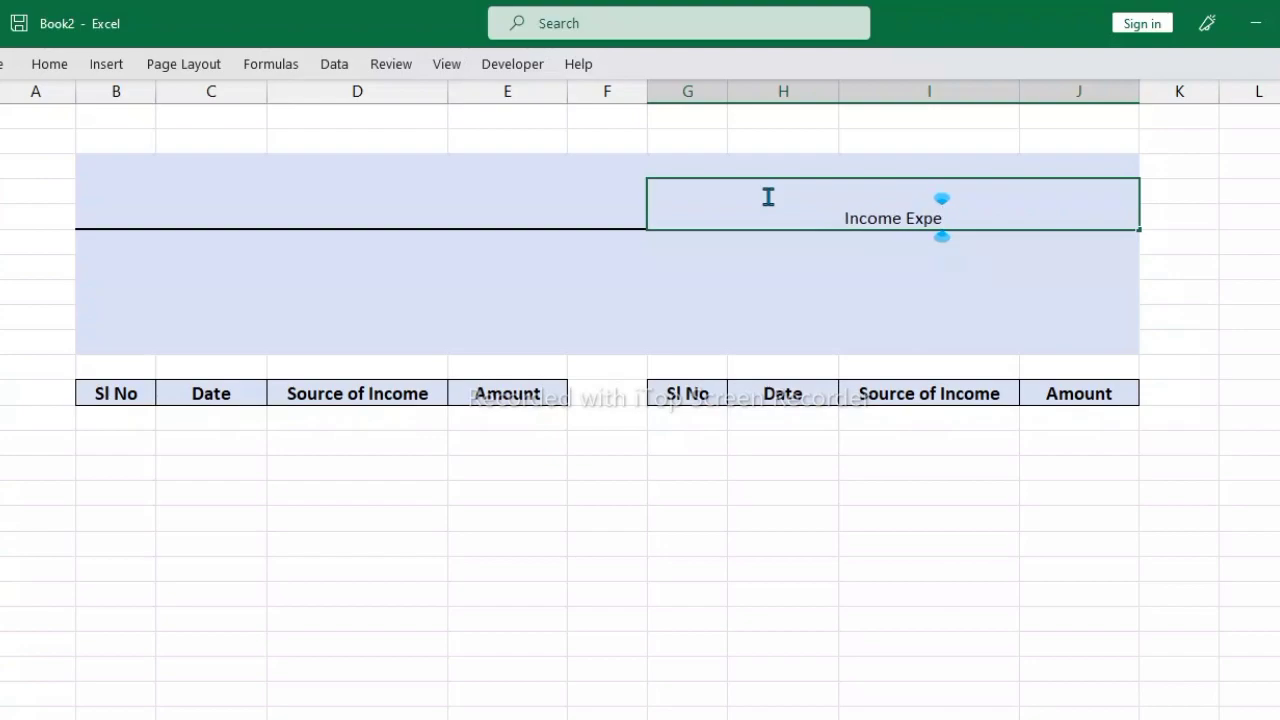
pyautogui.write('nses')
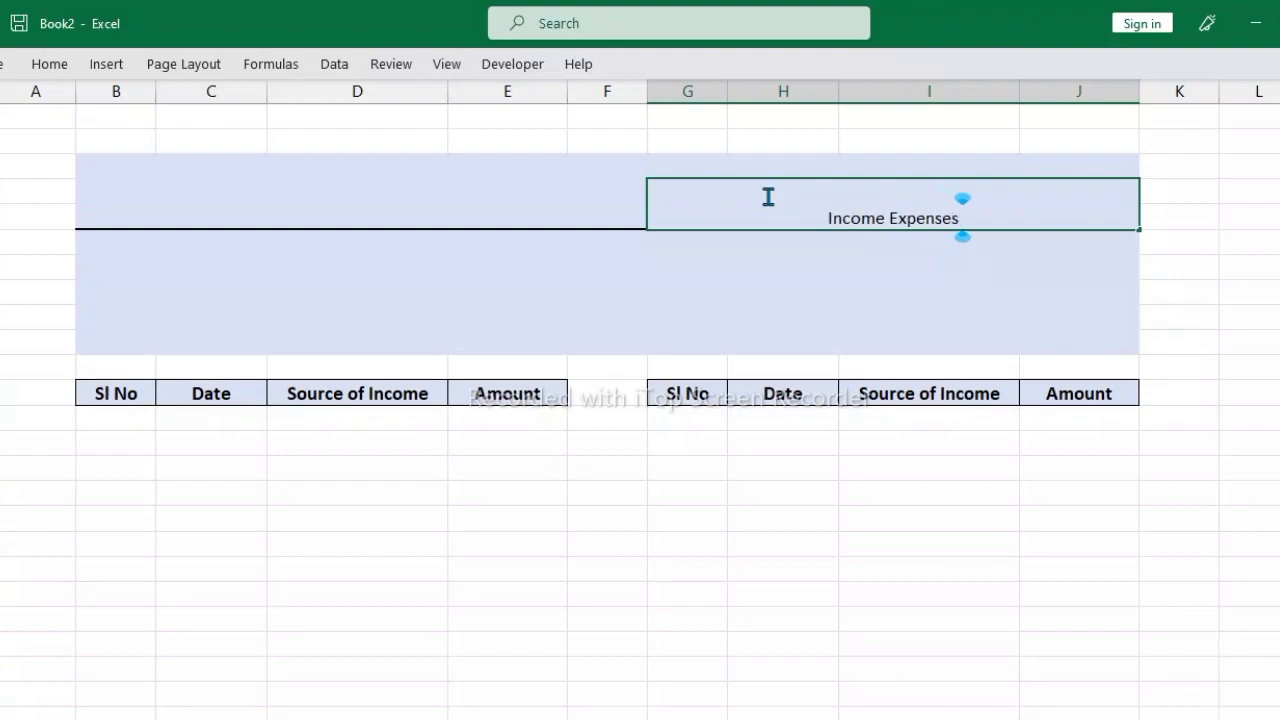
pyautogui.write(' Ba')
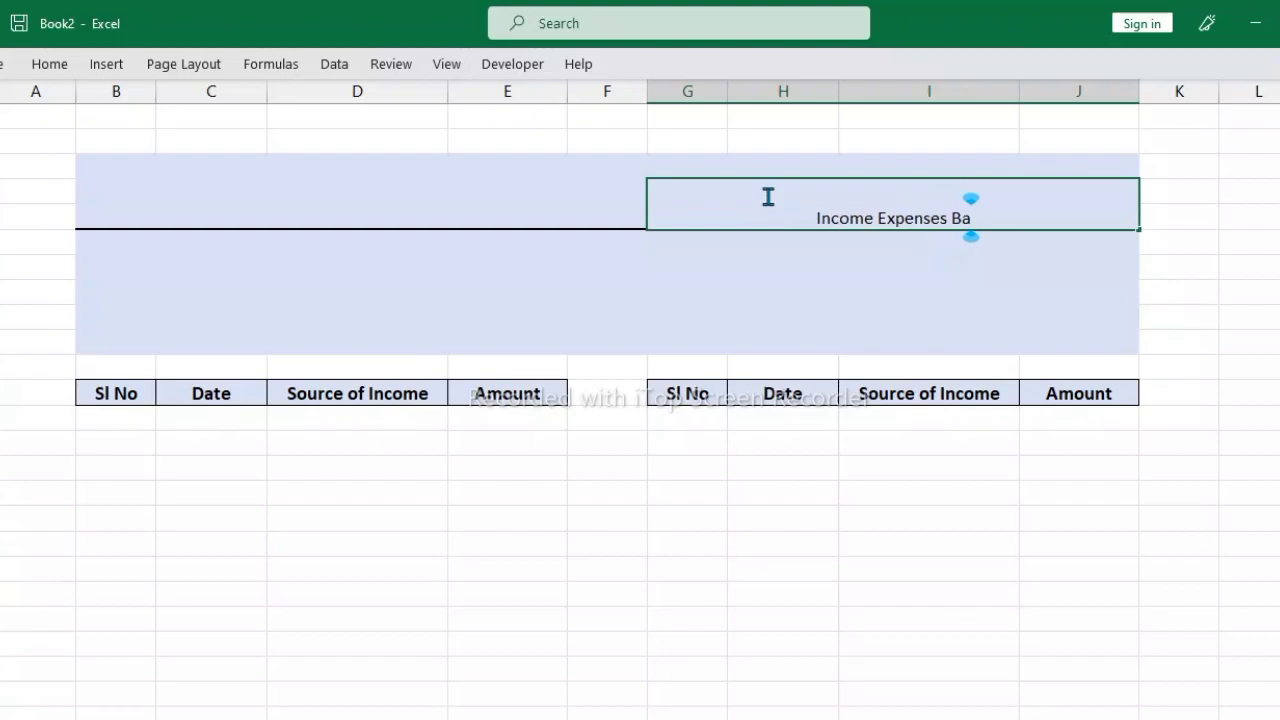
pyautogui.write('lan')
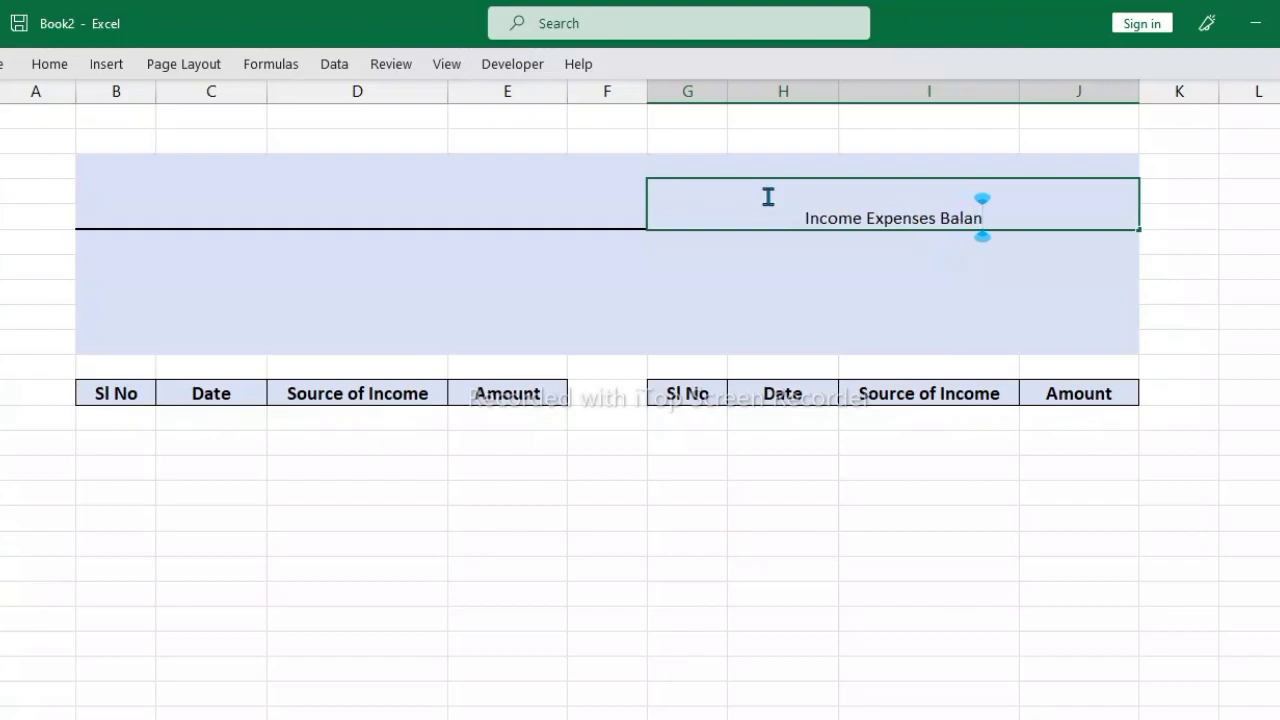
pyautogui.write('ce sh')
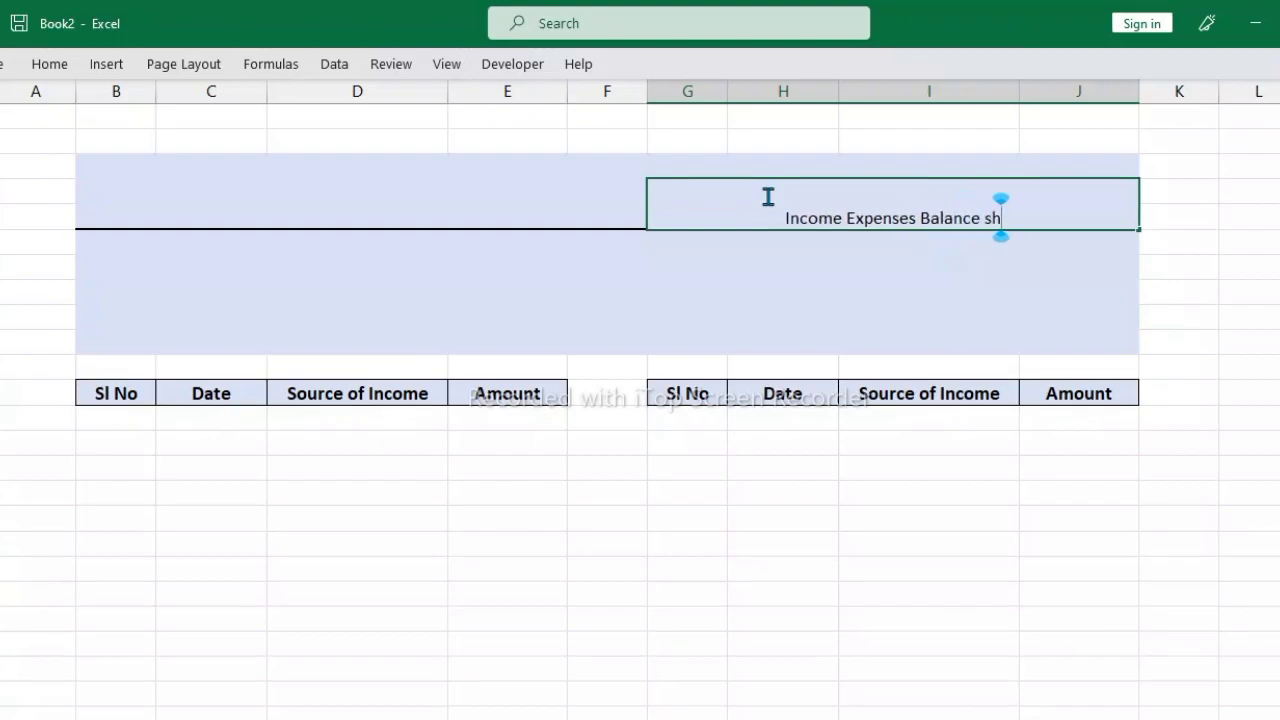
pyautogui.write('eet')
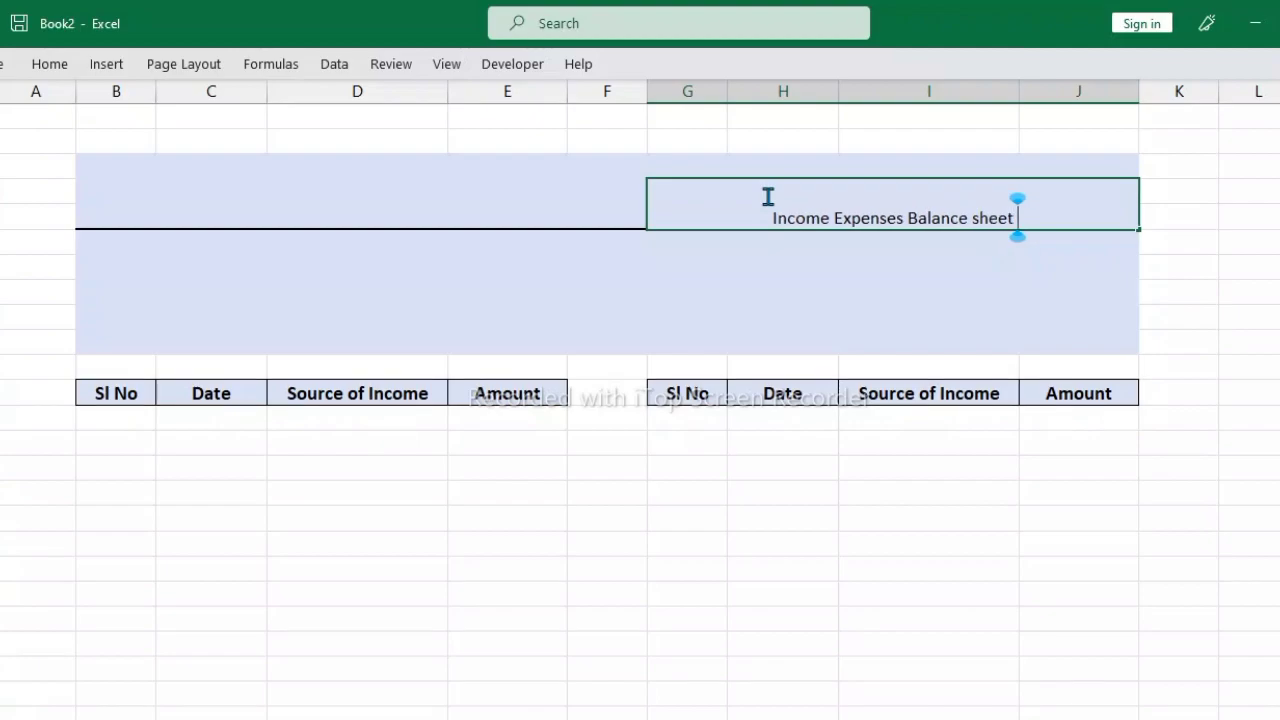
pyautogui.write(' 2')
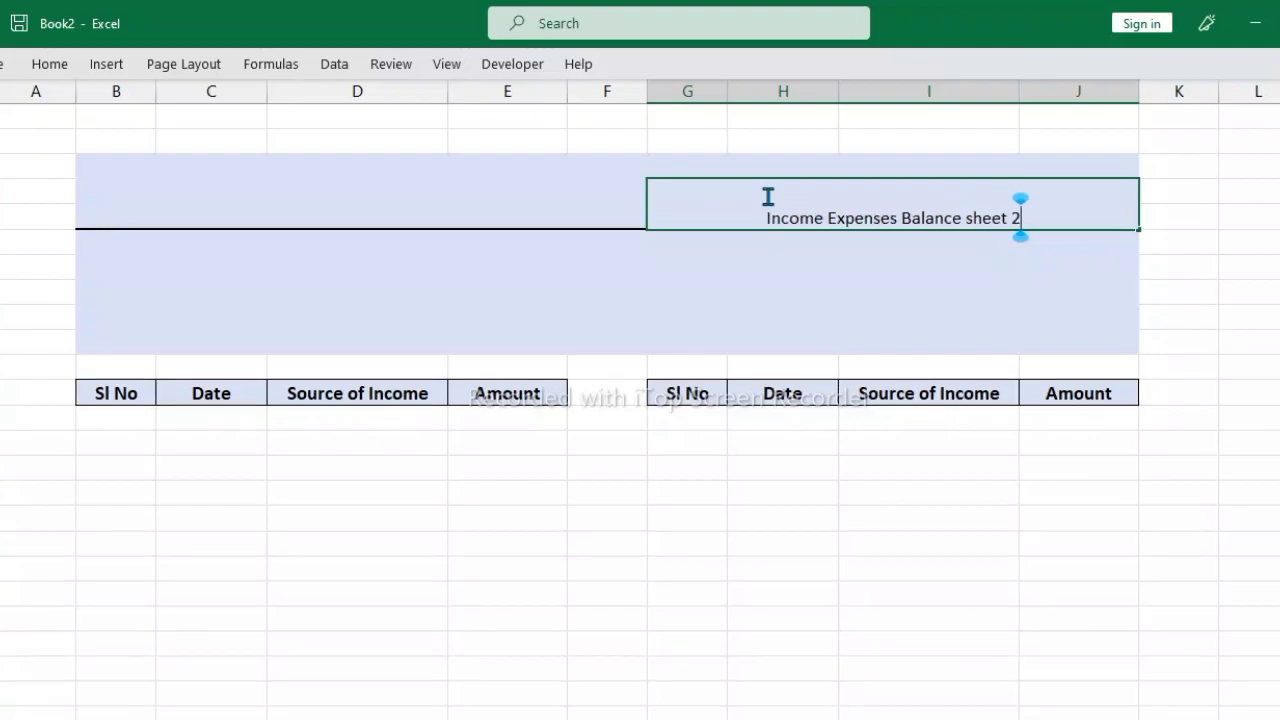
pyautogui.write('2')
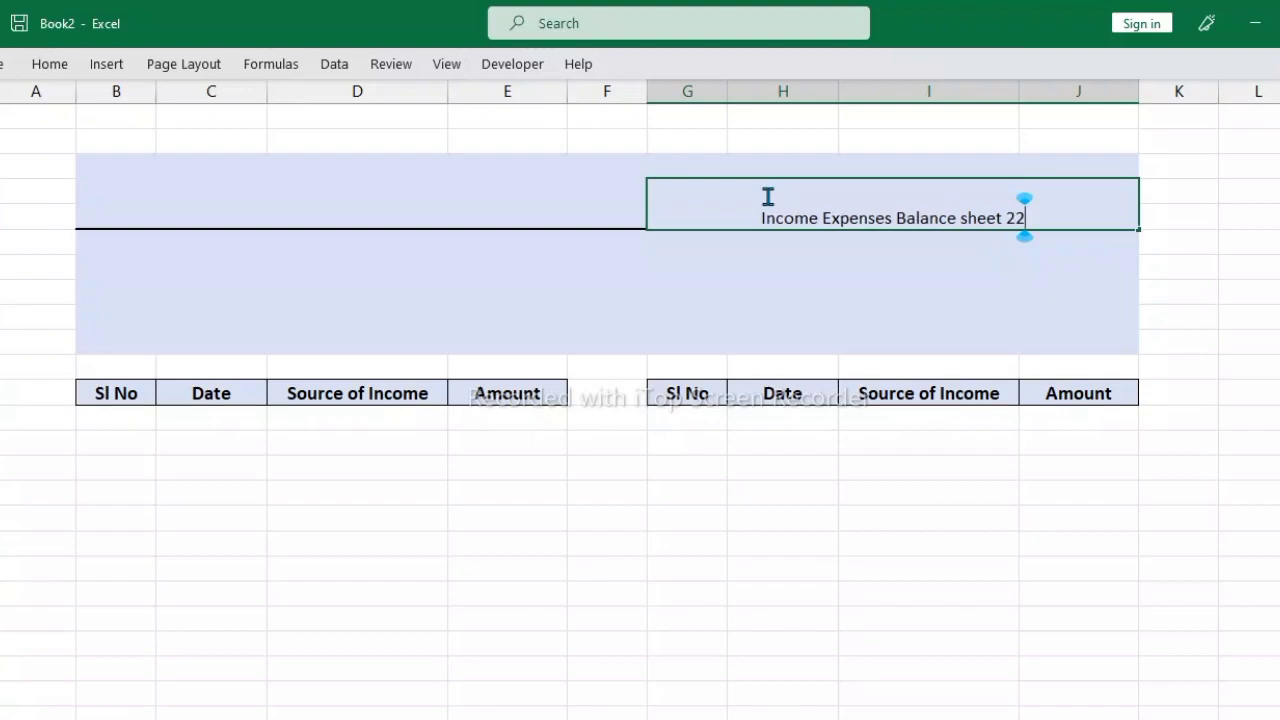
pyautogui.write('-23')
pyautogui.press('BackSpace')
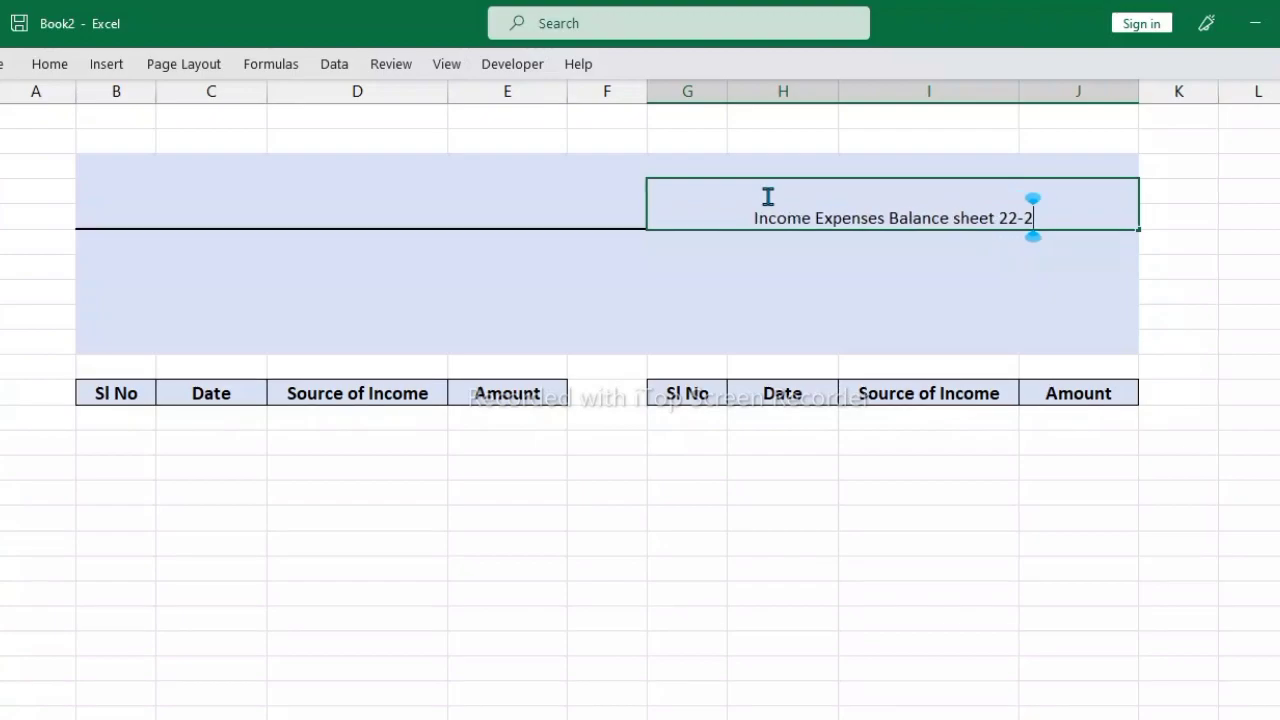
pyautogui.press('BackSpace')
pyautogui.press('BackSpace')
pyautogui.press('BackSpace')
pyautogui.press('BackSpace')
pyautogui.write('20')
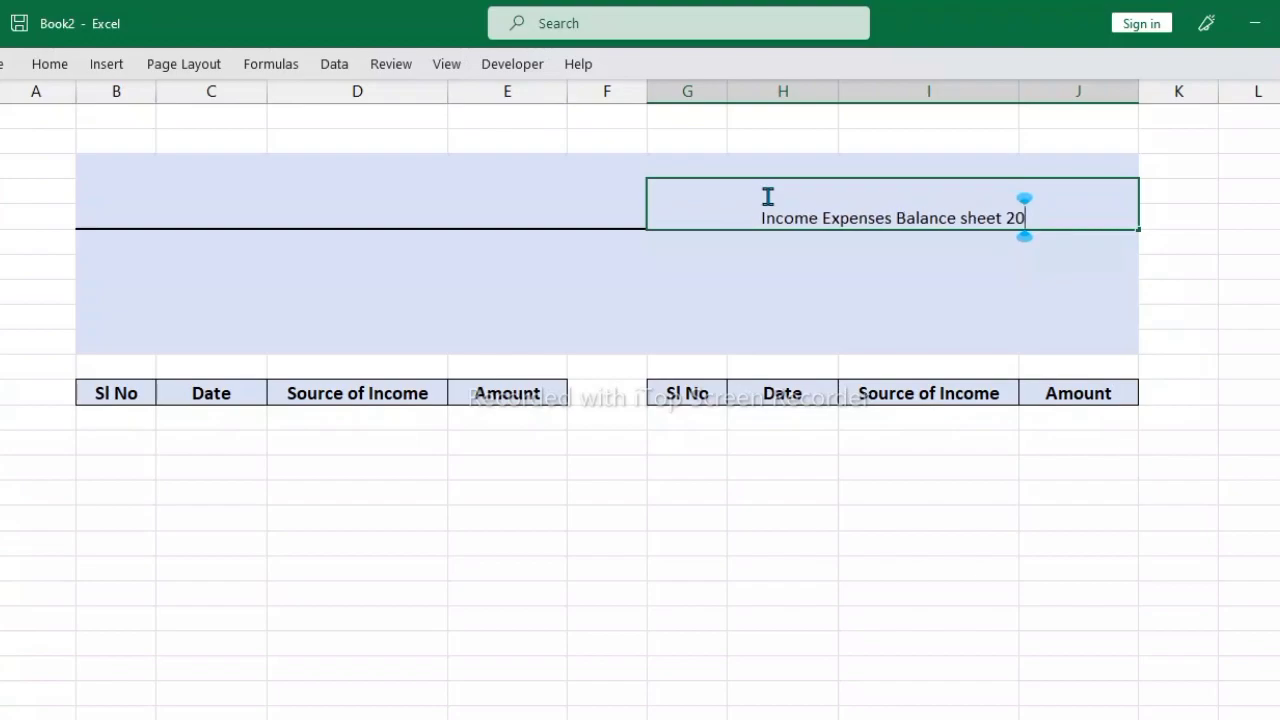
pyautogui.write('22')
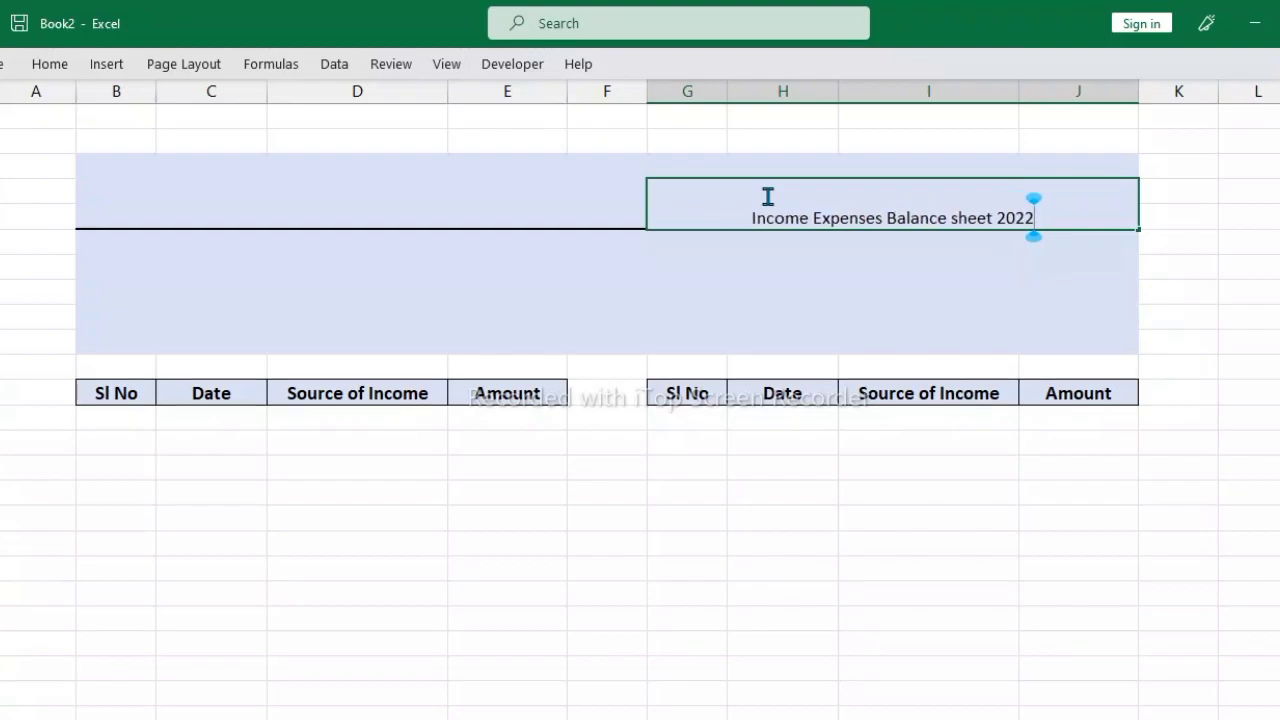
pyautogui.write('-20')
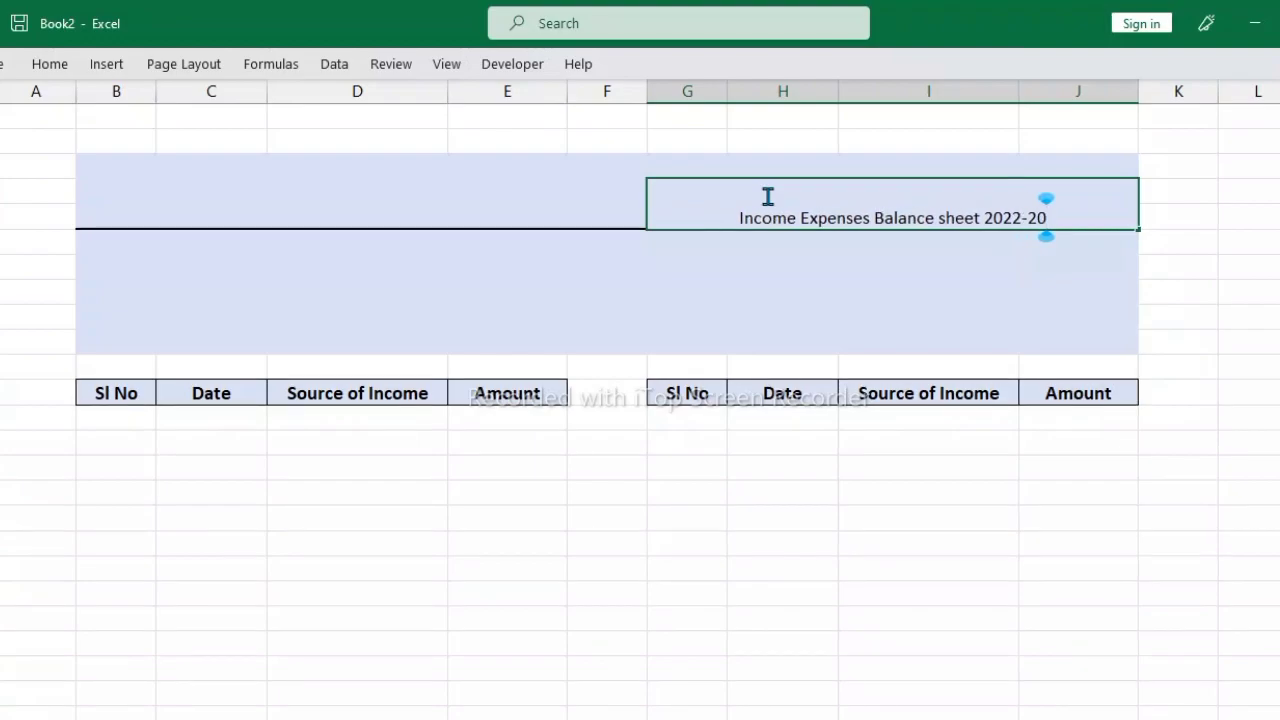
pyautogui.write('23')
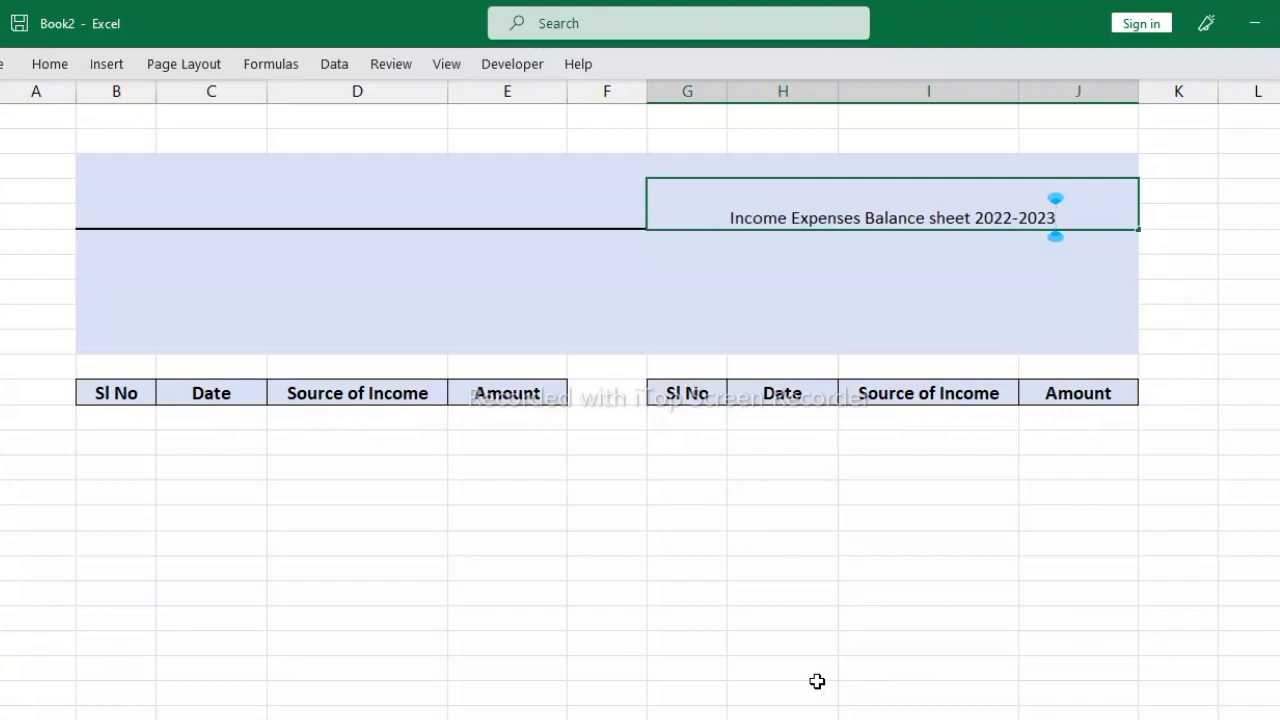
# - Compare with the reference workbook, then return to Book2 and reselect the title cell
pyautogui.click(809, 646)
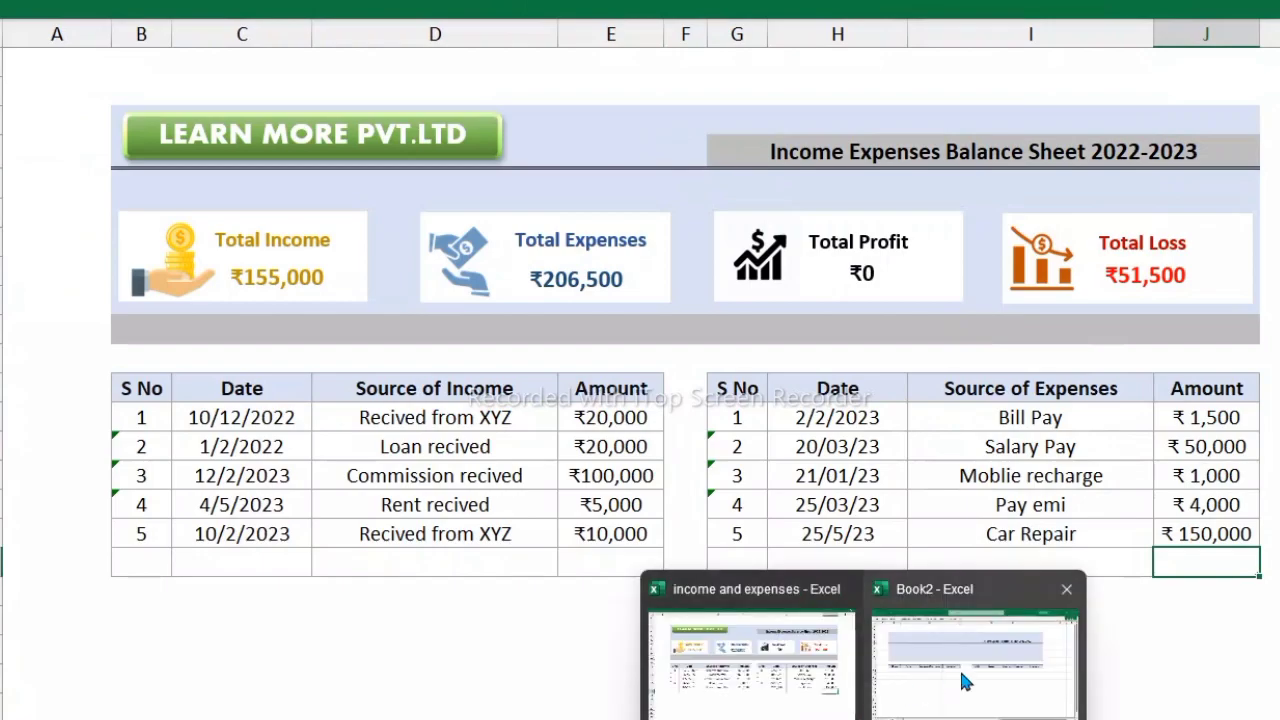
pyautogui.click(965, 676)
pyautogui.click(695, 205)
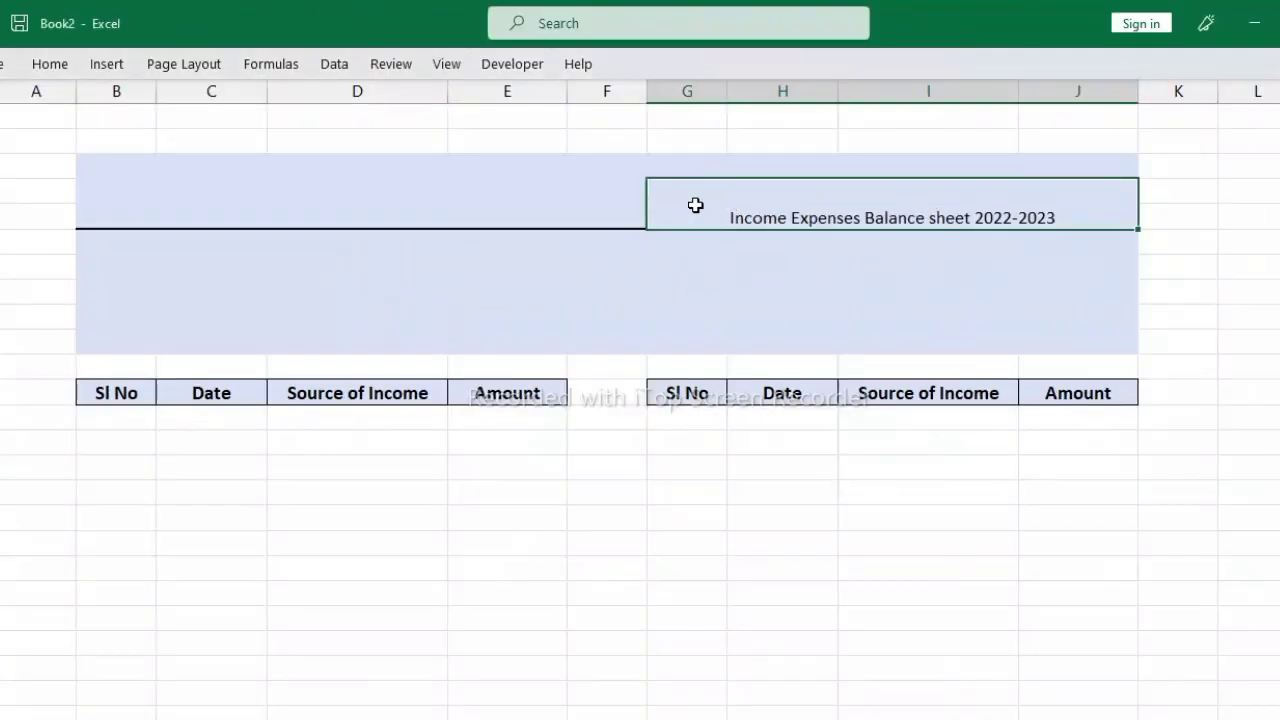
# - Format 'Income Expenses Balance sheet 2022-2023' as bold 16-point text with Middle Align
pyautogui.click(54, 68)
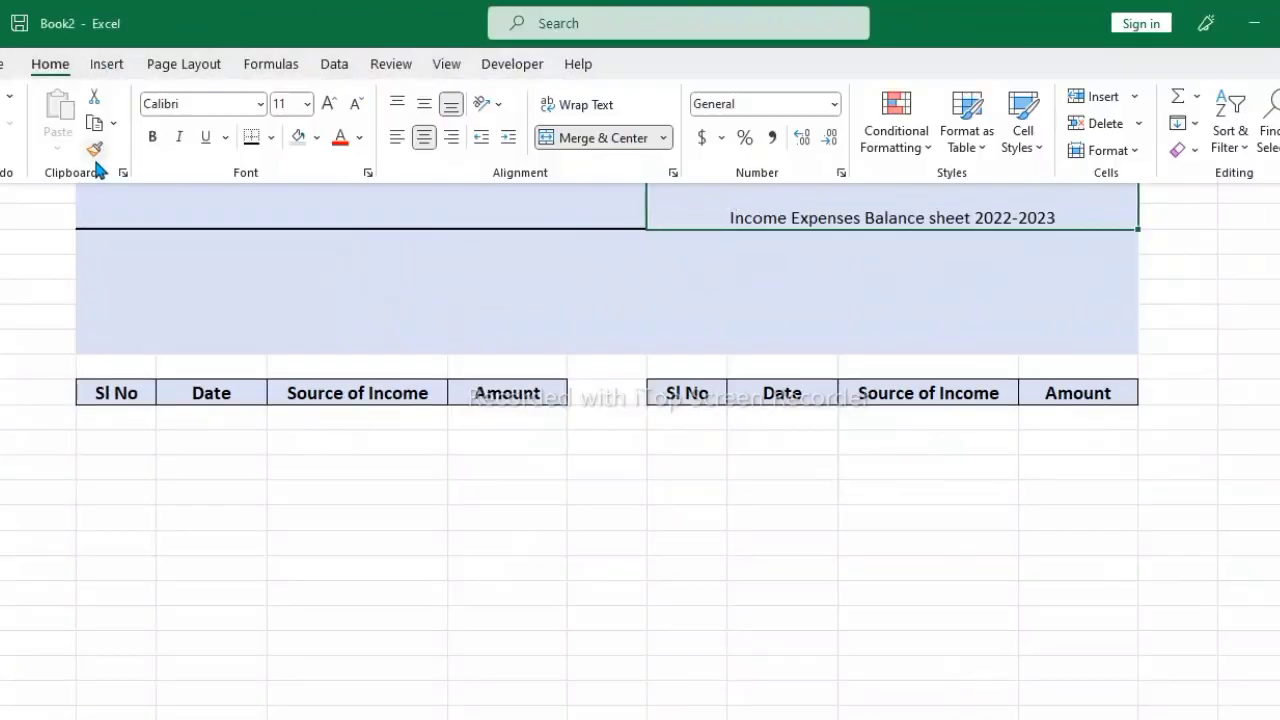
pyautogui.click(155, 140)
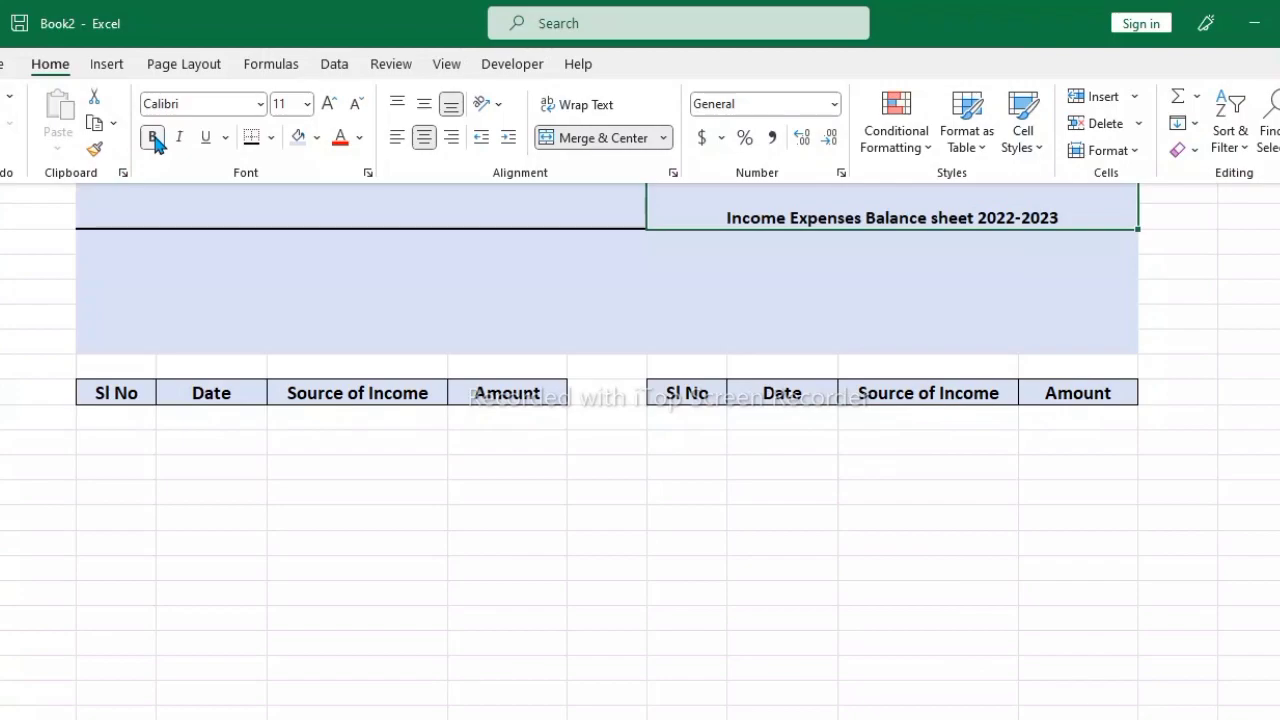
pyautogui.click(330, 106)
pyautogui.click(330, 106)
pyautogui.click(330, 106)
pyautogui.click(330, 106)
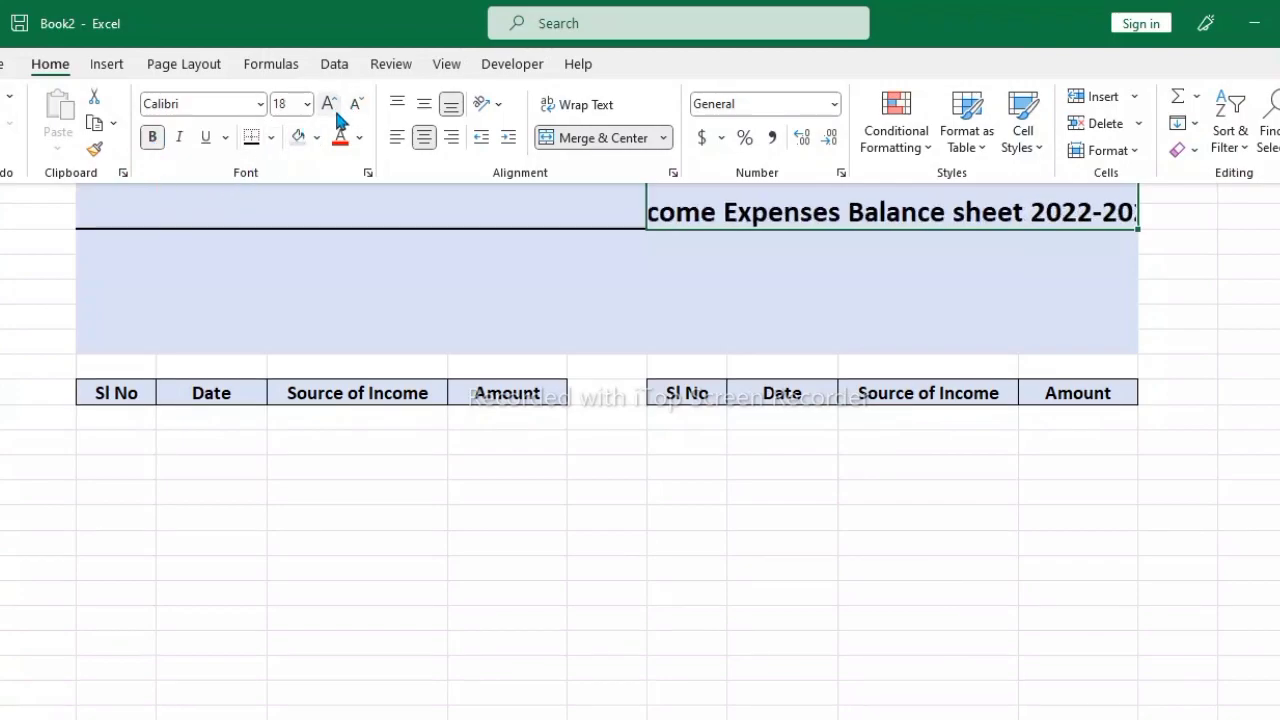
pyautogui.click(354, 104)
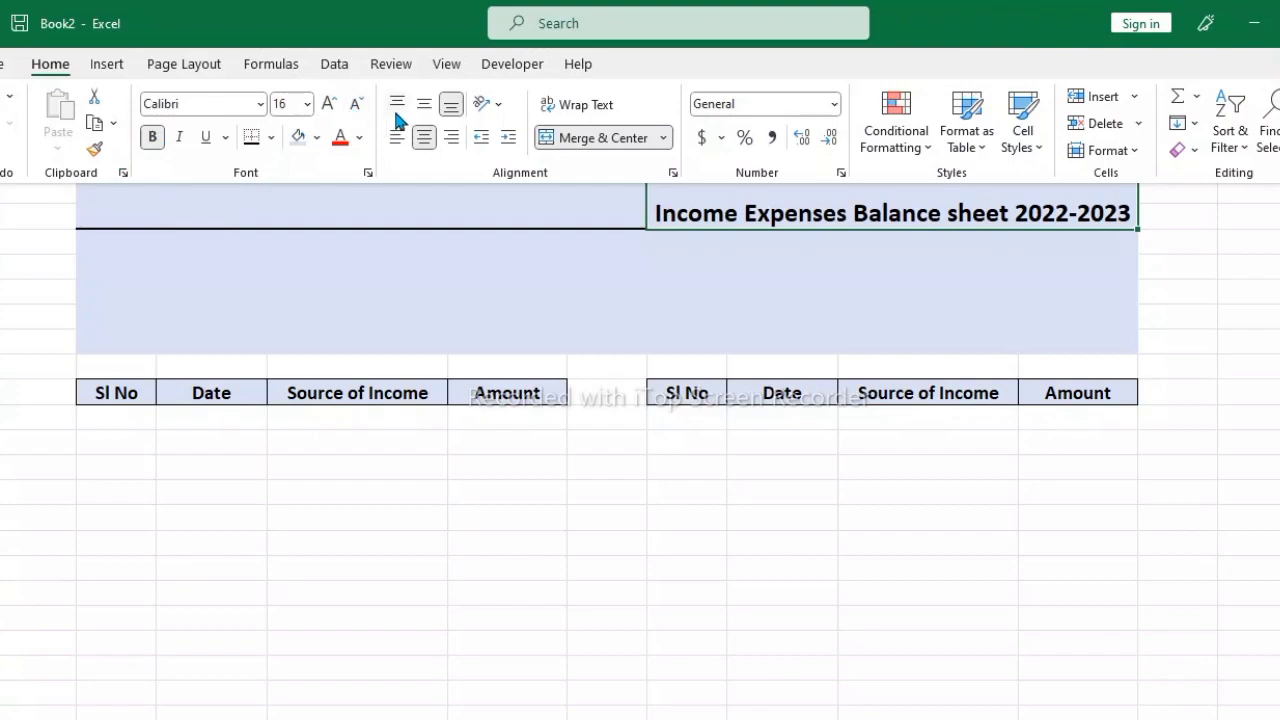
pyautogui.click(425, 104)
pyautogui.click(477, 520)
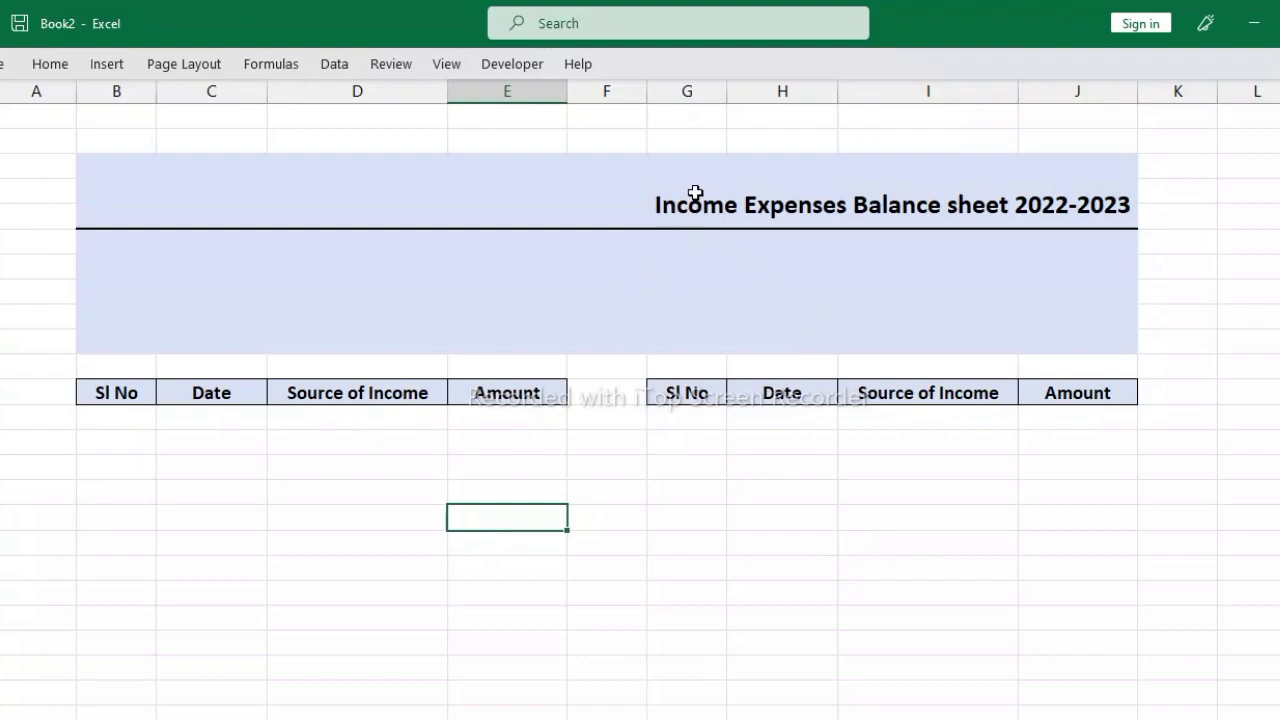
pyautogui.click(656, 206)
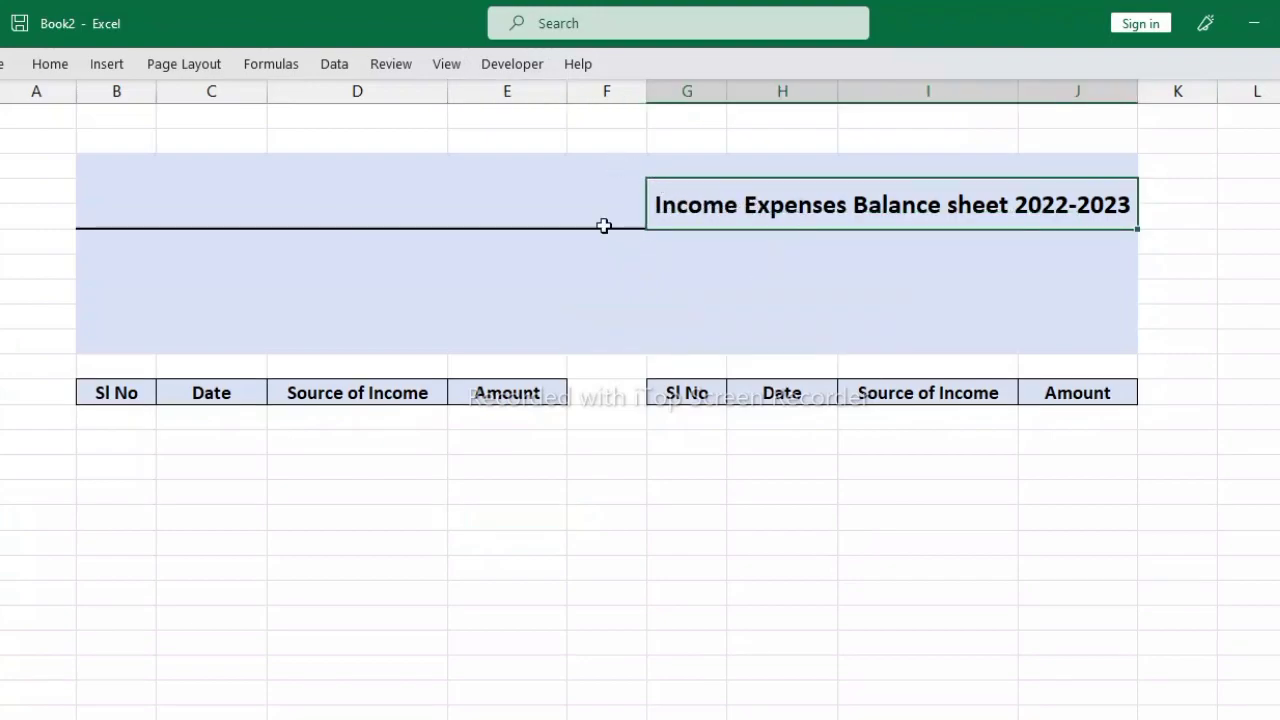
# - Fill the merged title cell with light grey
pyautogui.click(54, 66)
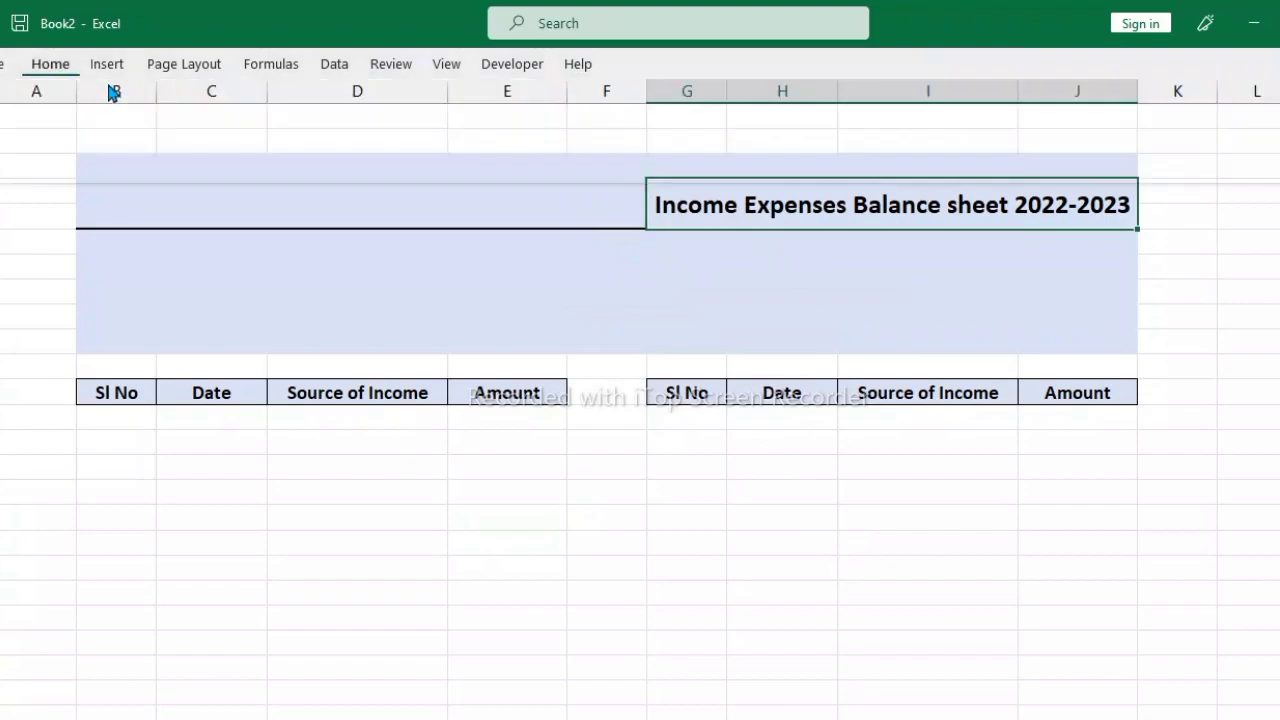
pyautogui.click(316, 138)
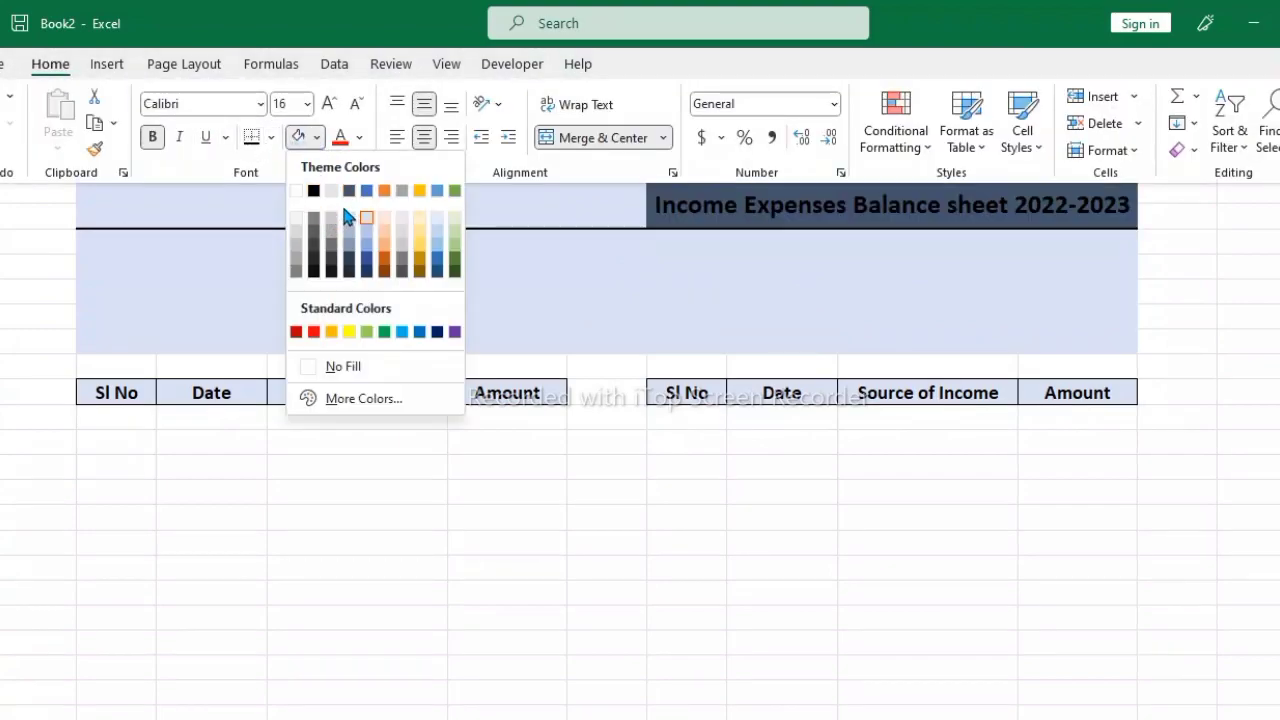
pyautogui.click(333, 220)
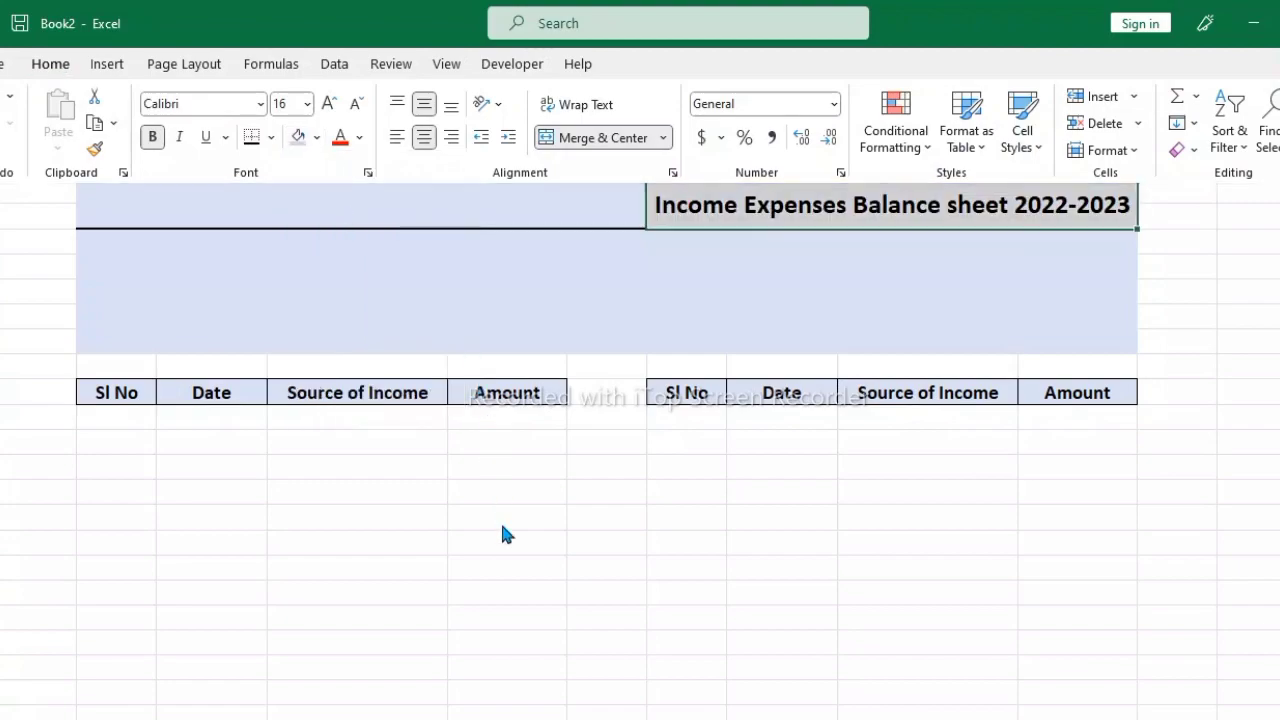
pyautogui.click(500, 521)
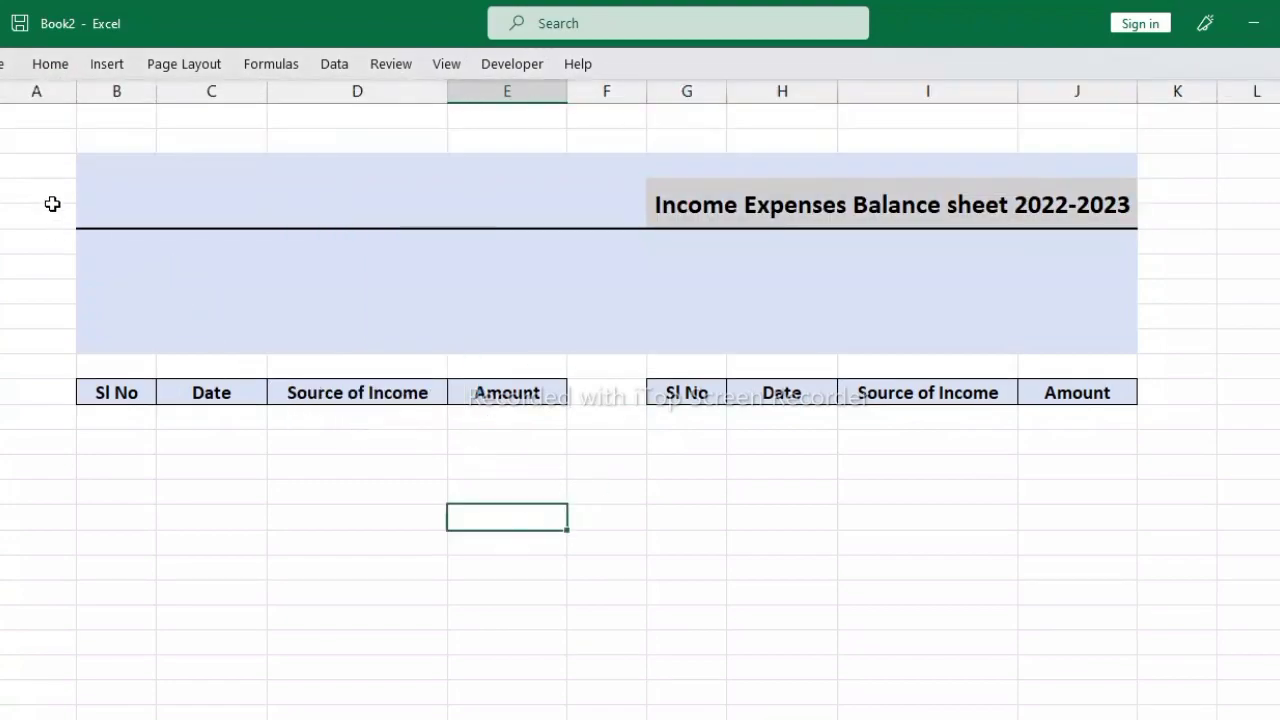
# - Browse the Insert > Illustrations > Shapes gallery for a rectangle shape
pyautogui.click(104, 66)
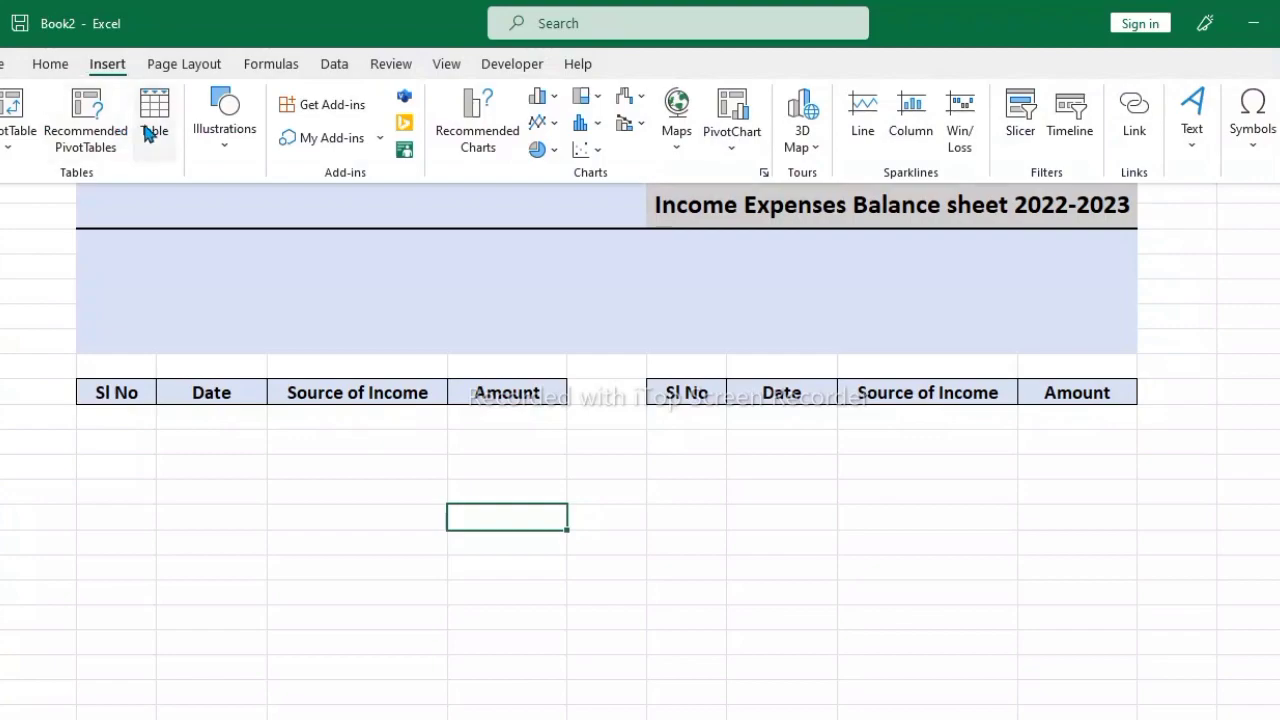
pyautogui.click(195, 125)
pyautogui.click(263, 225)
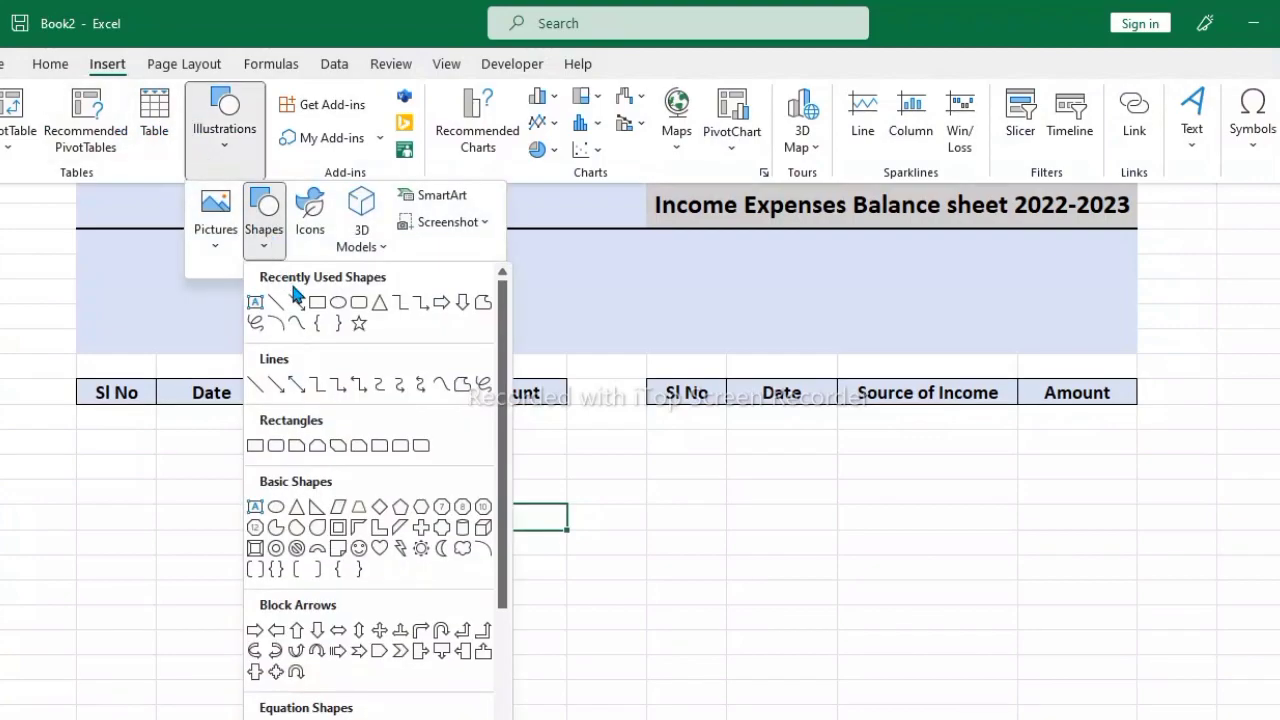
pyautogui.click(316, 303)
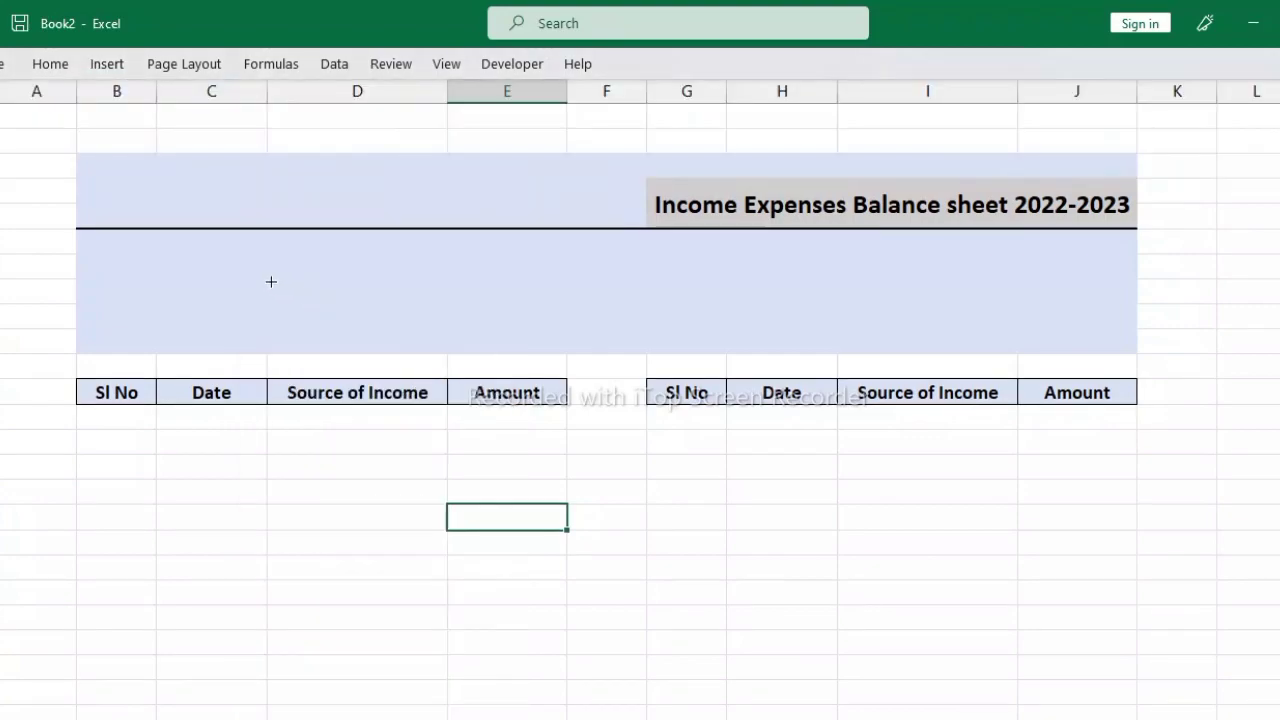
pyautogui.click(104, 63)
pyautogui.click(224, 118)
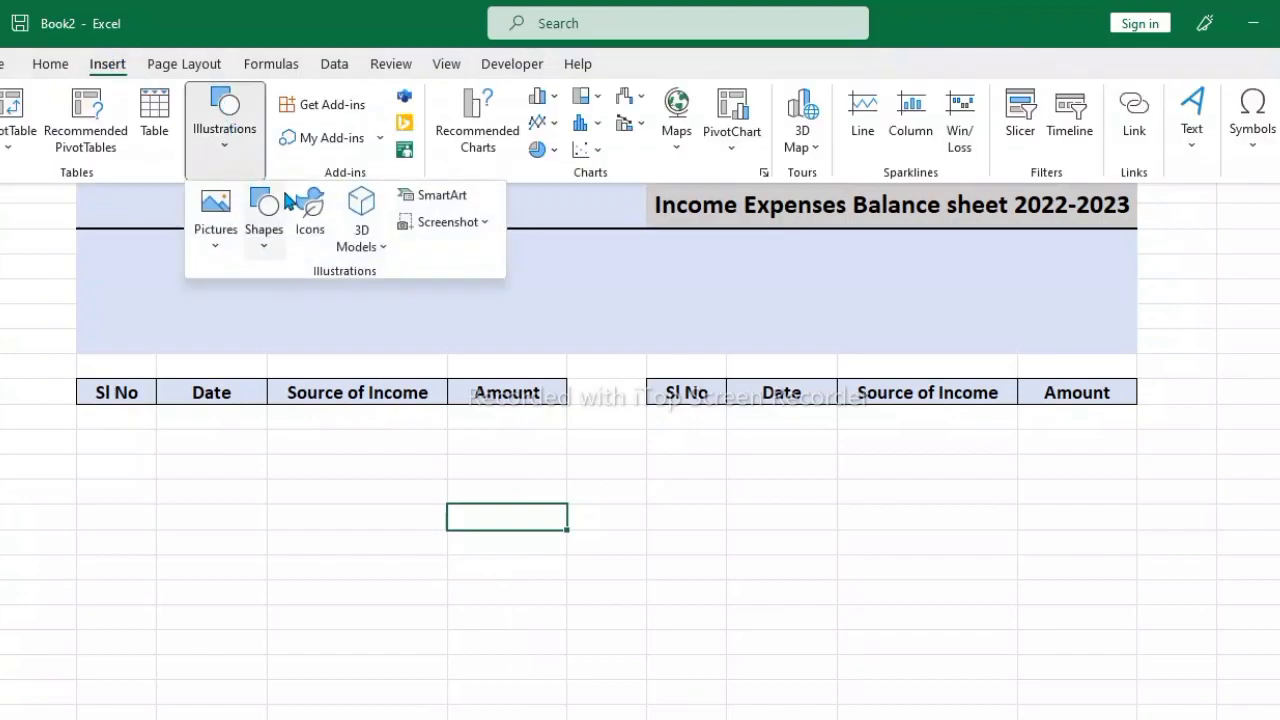
# - Draw a rounded rectangle over columns B to E at the header's top left
pyautogui.click(264, 215)
pyautogui.click(360, 305)
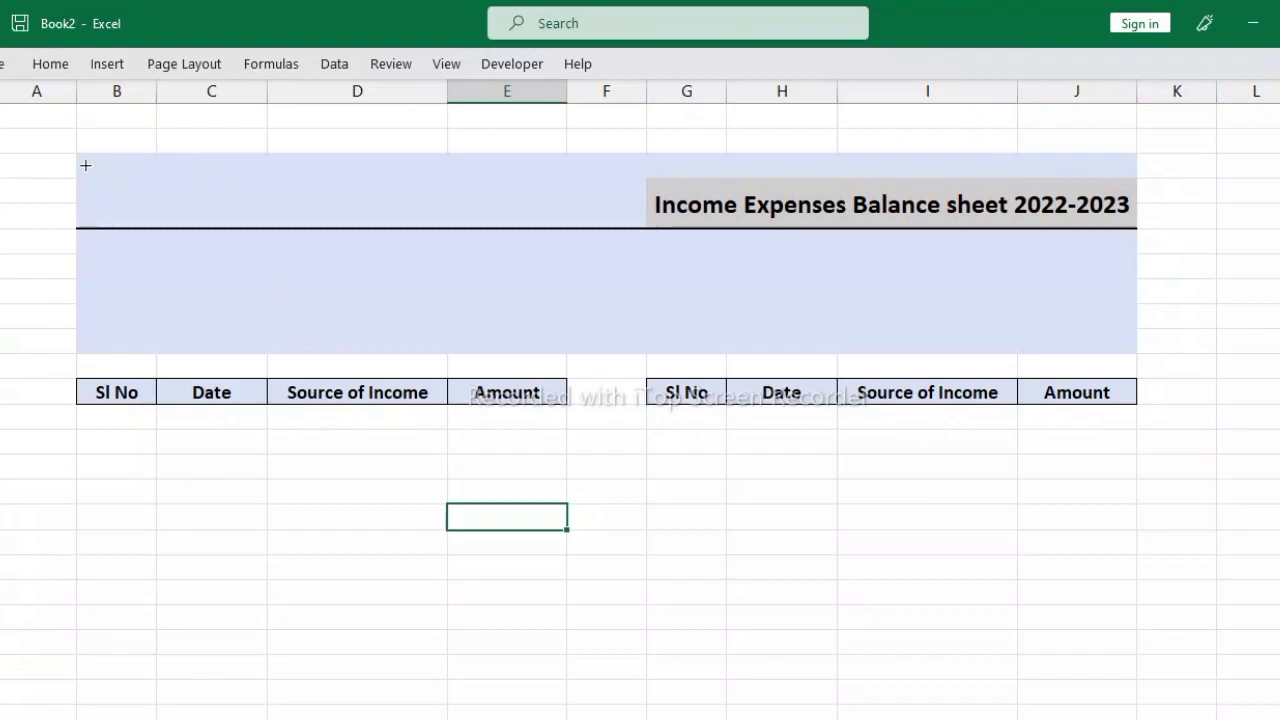
pyautogui.moveTo(85, 165); pyautogui.dragTo(530, 222)
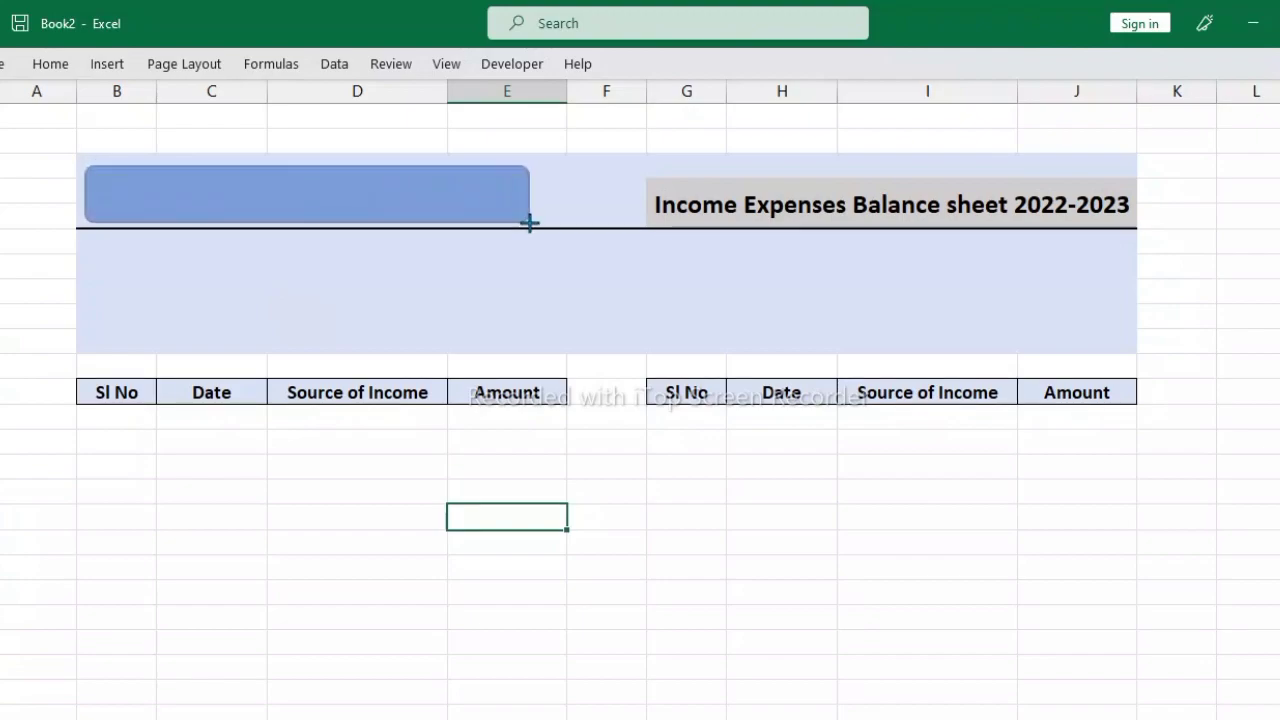
pyautogui.moveTo(530, 222); pyautogui.dragTo(545, 222)
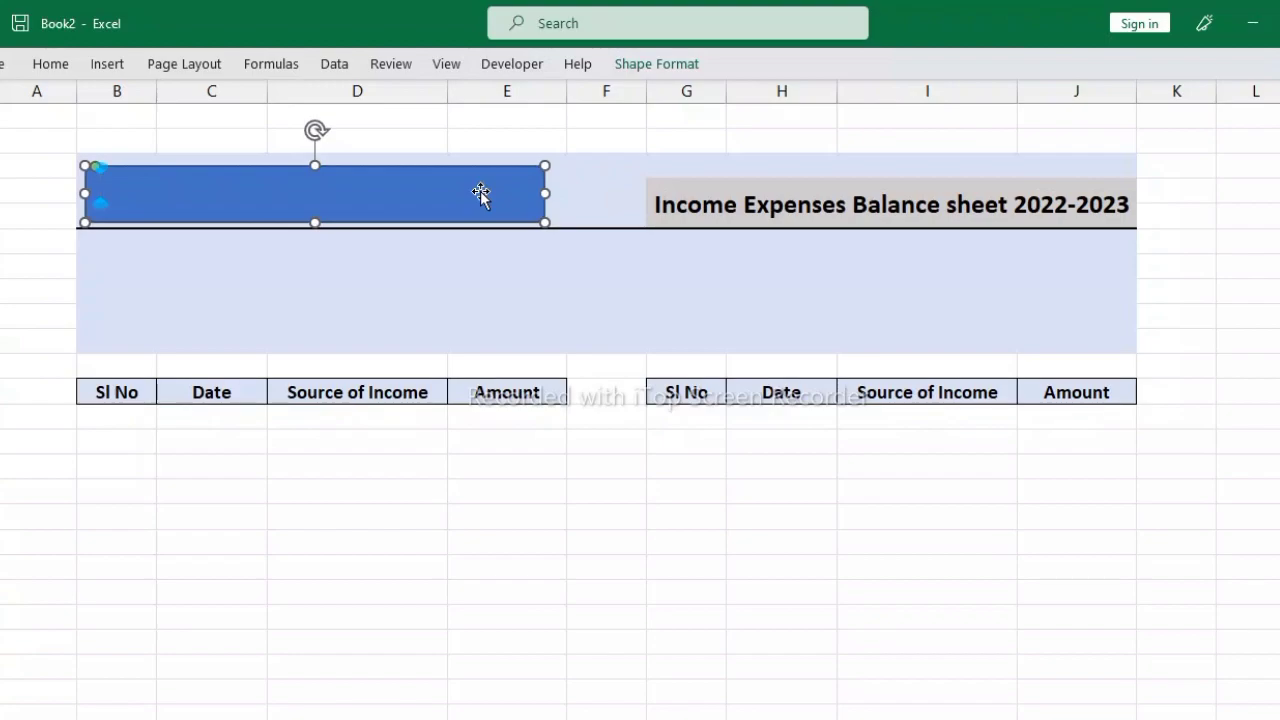
# - Label the shape 'Learn More PVT.LTD', fixing the stray P and missing dot
pyautogui.write('Lear')
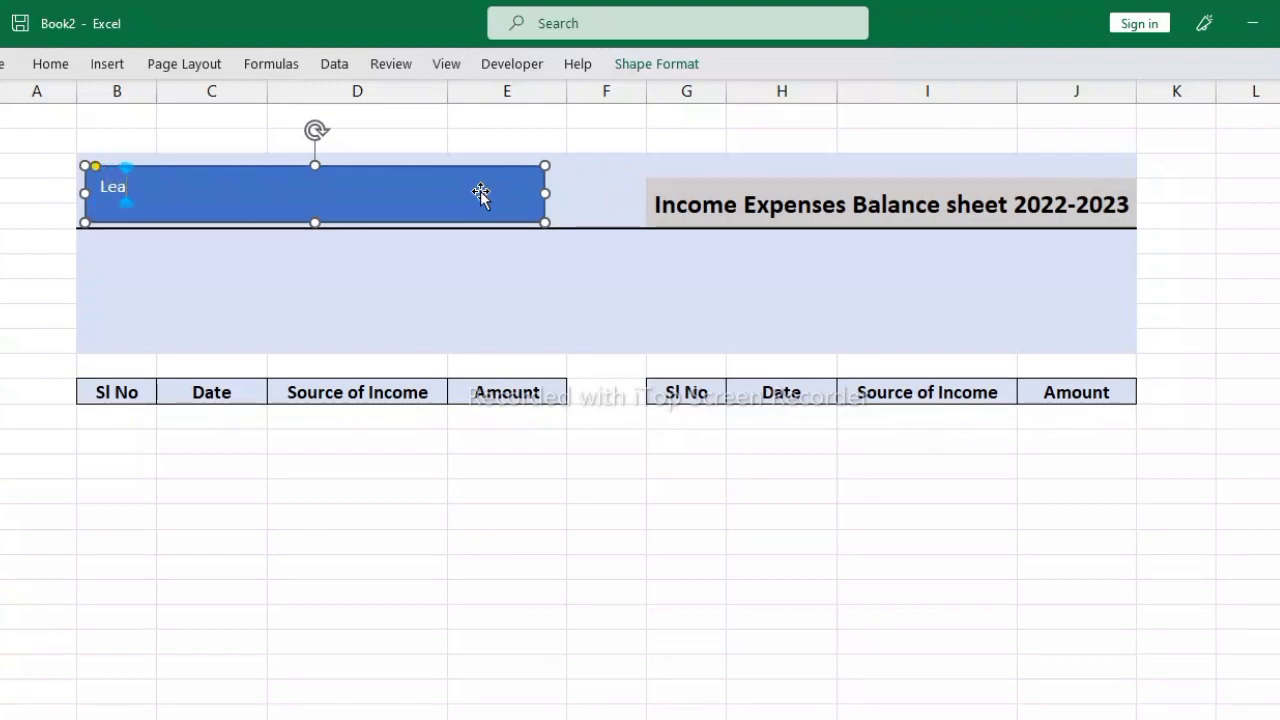
pyautogui.write('n Mo')
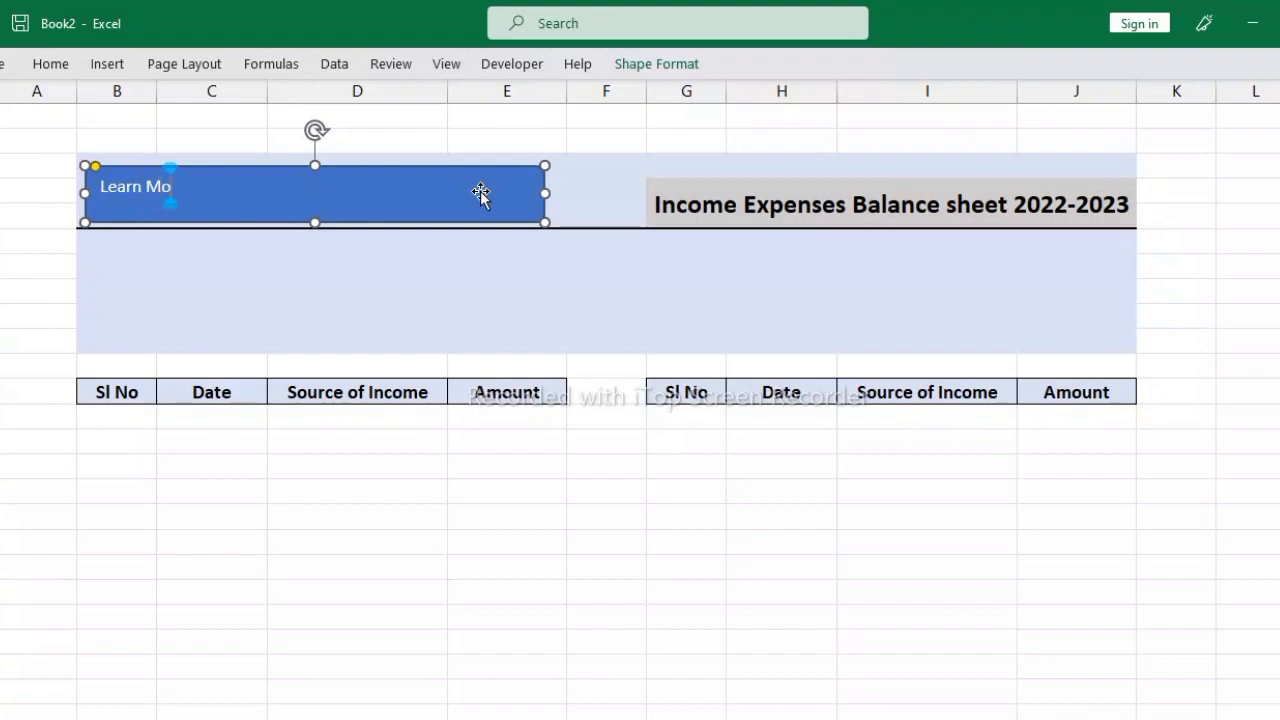
pyautogui.write('re')
pyautogui.write(' p')
pyautogui.press('BackSpace')
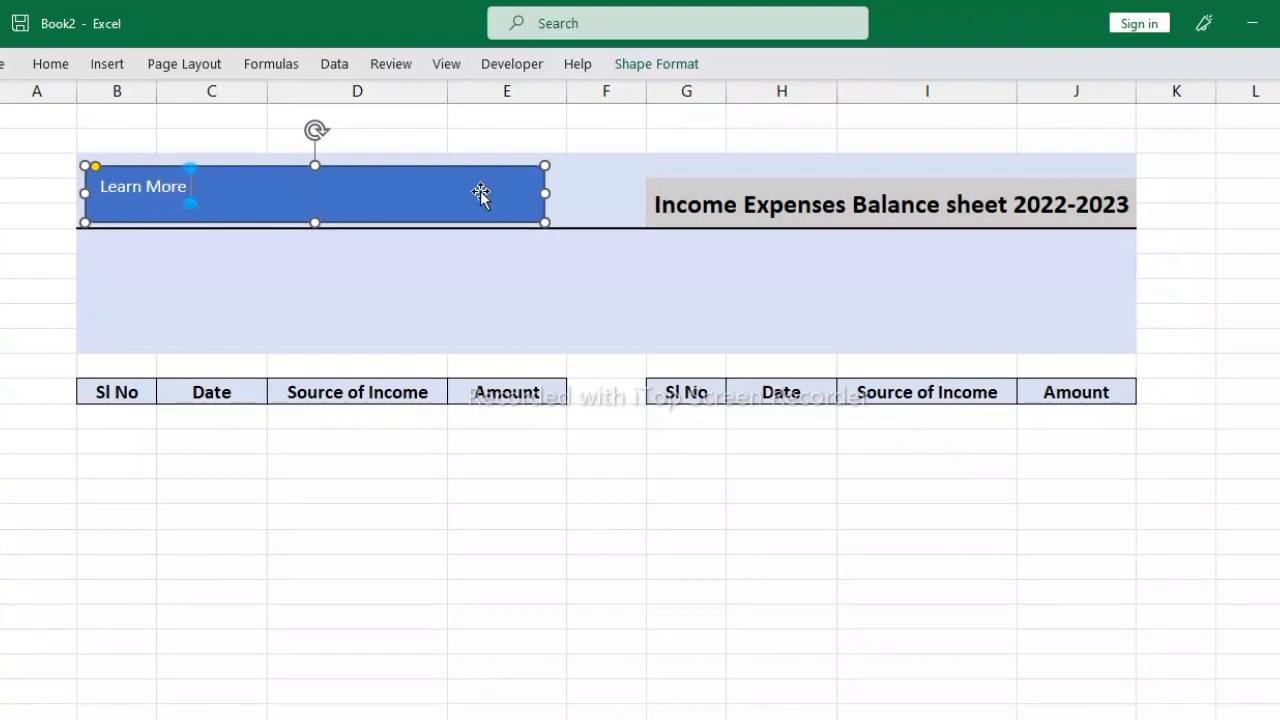
pyautogui.write('PPVT>')
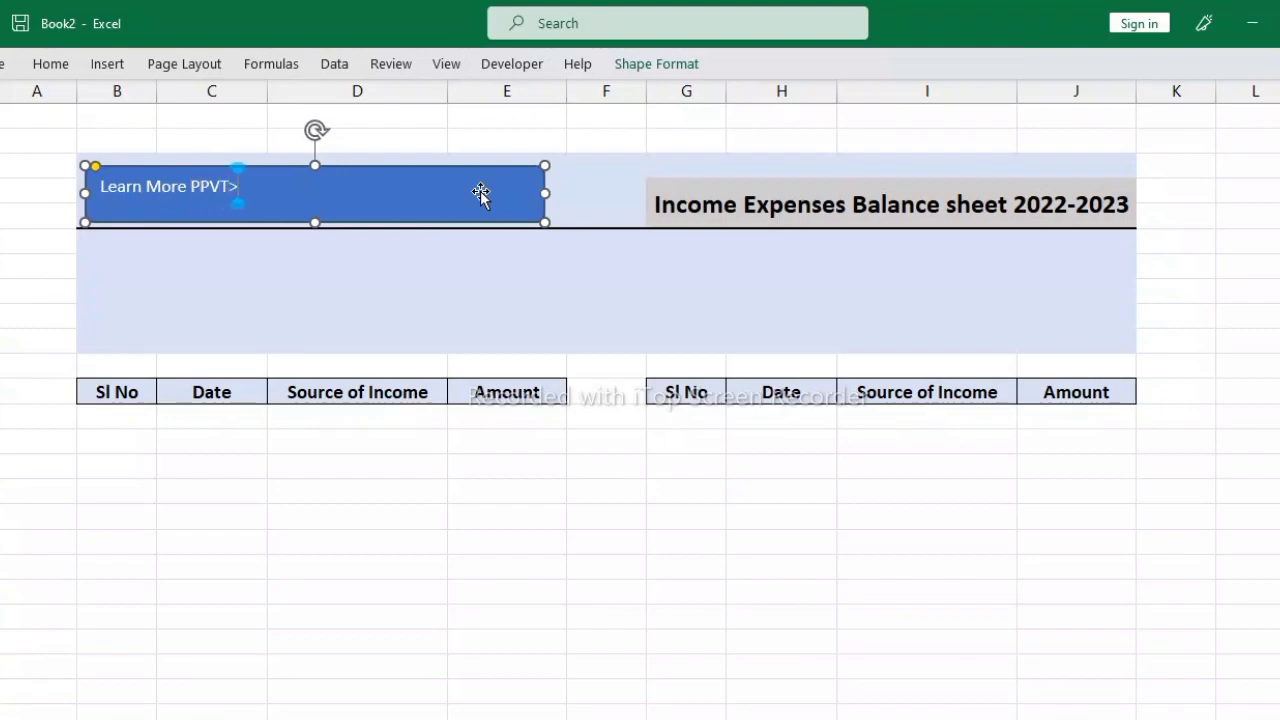
pyautogui.write('LTD')
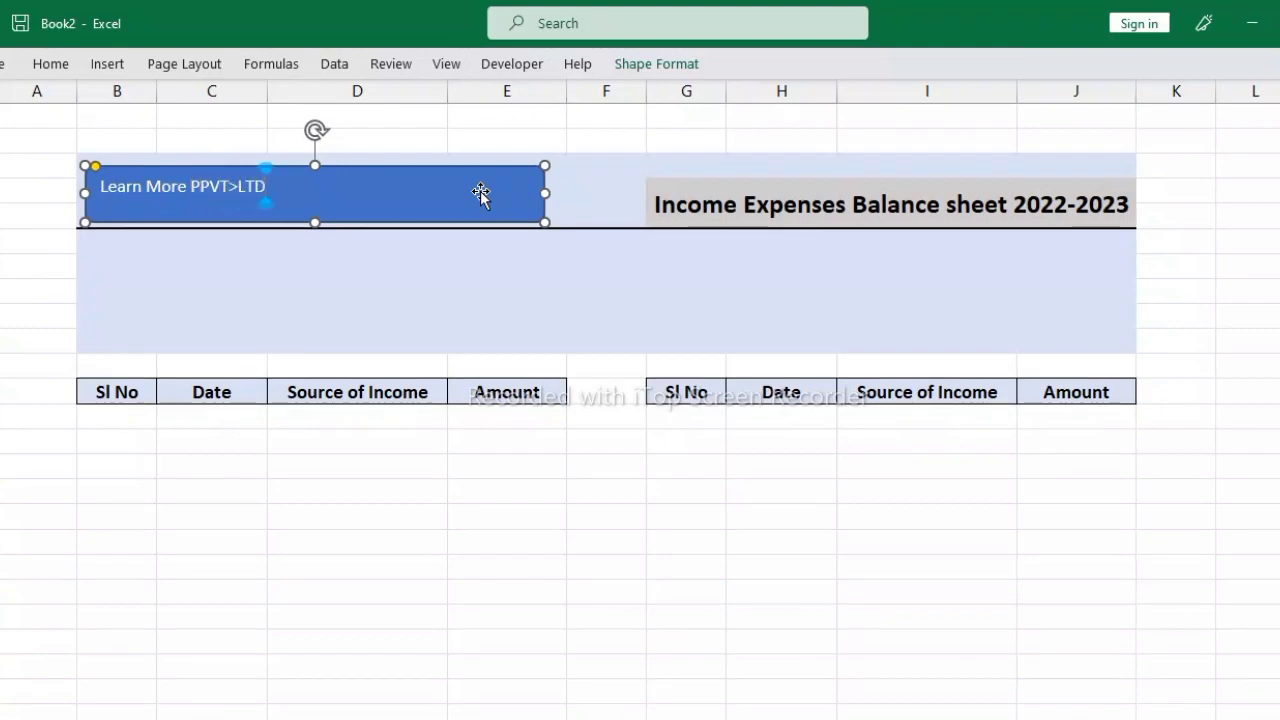
pyautogui.click(238, 198)
pyautogui.write('.')
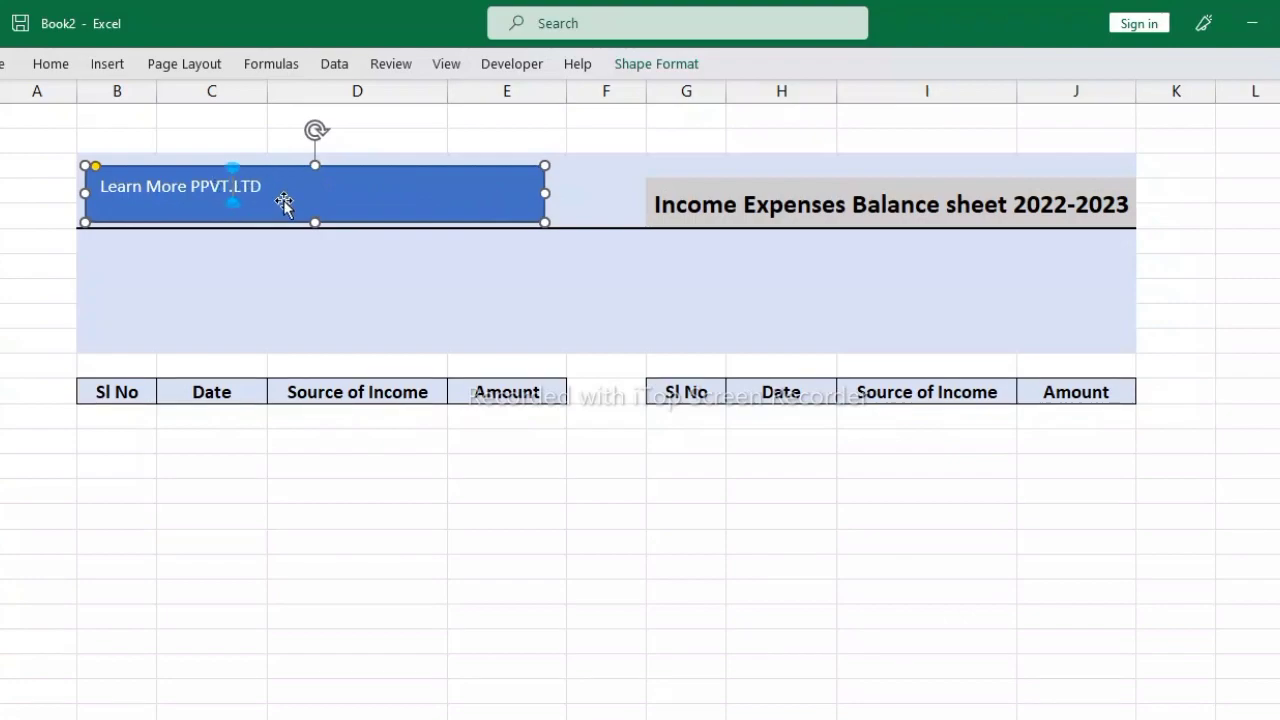
pyautogui.click(210, 190)
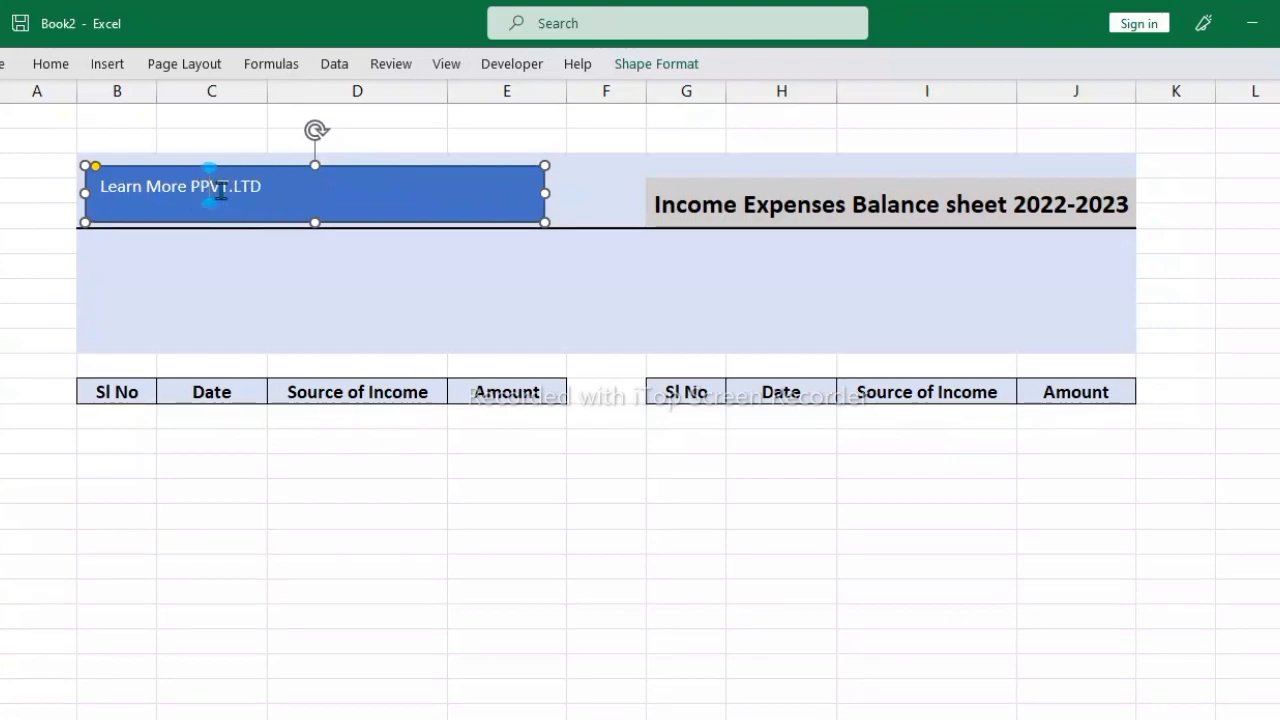
pyautogui.press('BackSpace')
pyautogui.click(230, 502)
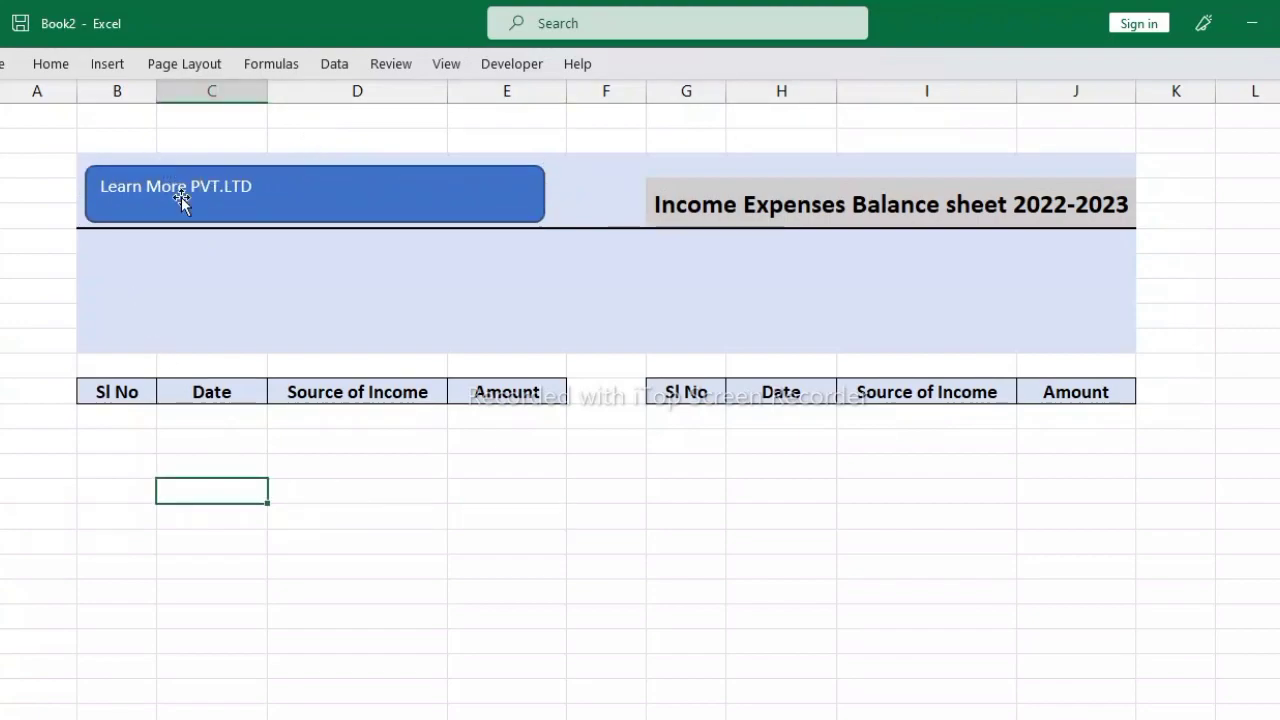
pyautogui.click(160, 203)
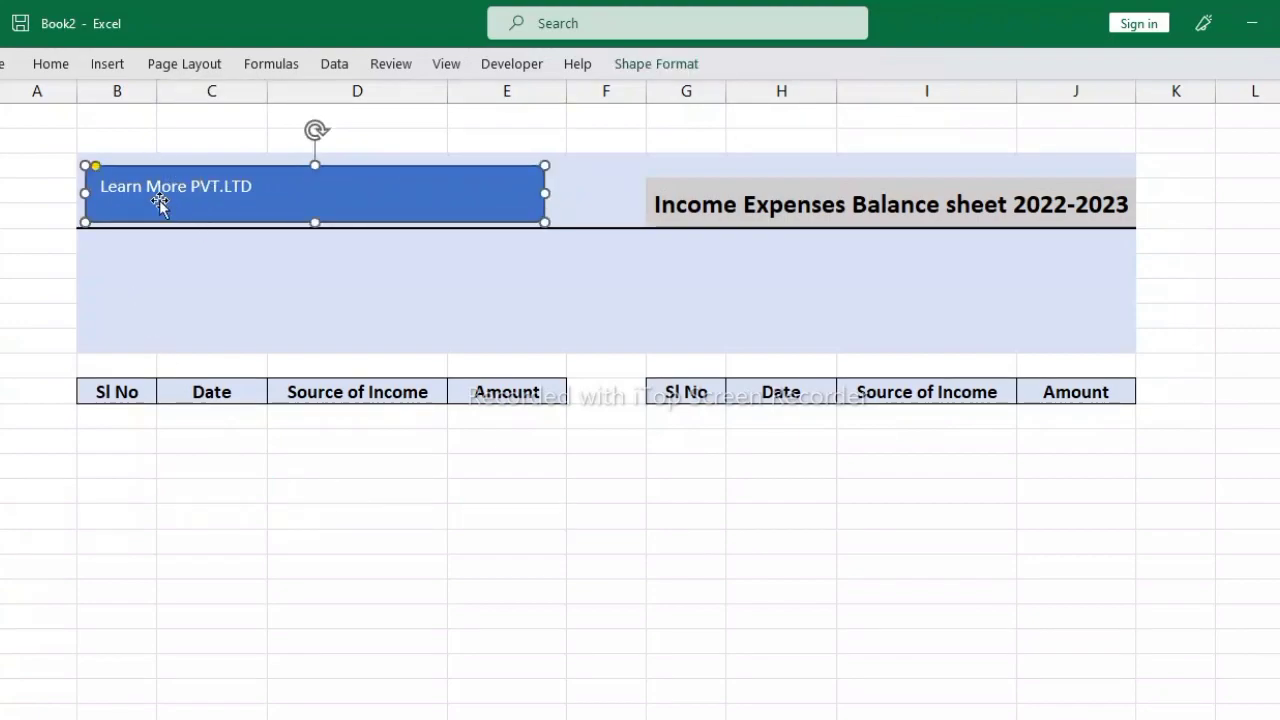
# - Centre the banner text horizontally and vertically, make it bold and enlarge it to 28 point
pyautogui.click(52, 66)
pyautogui.click(422, 137)
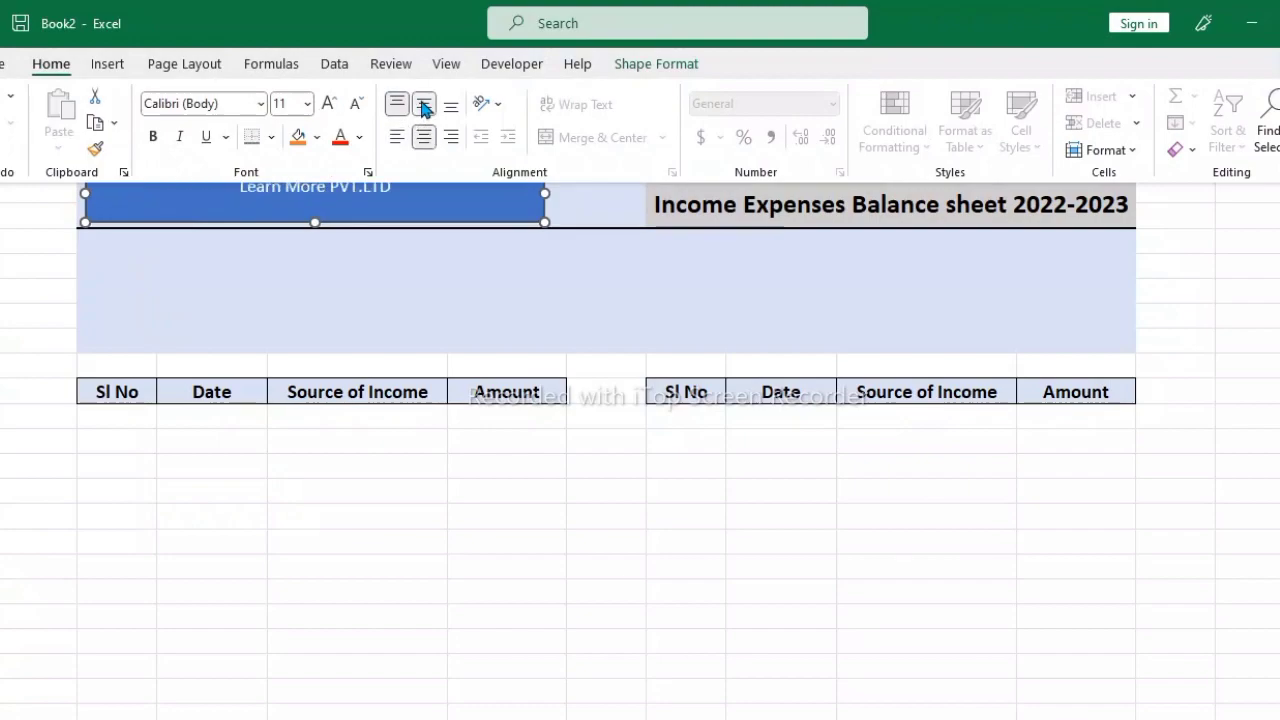
pyautogui.click(424, 104)
pyautogui.click(155, 139)
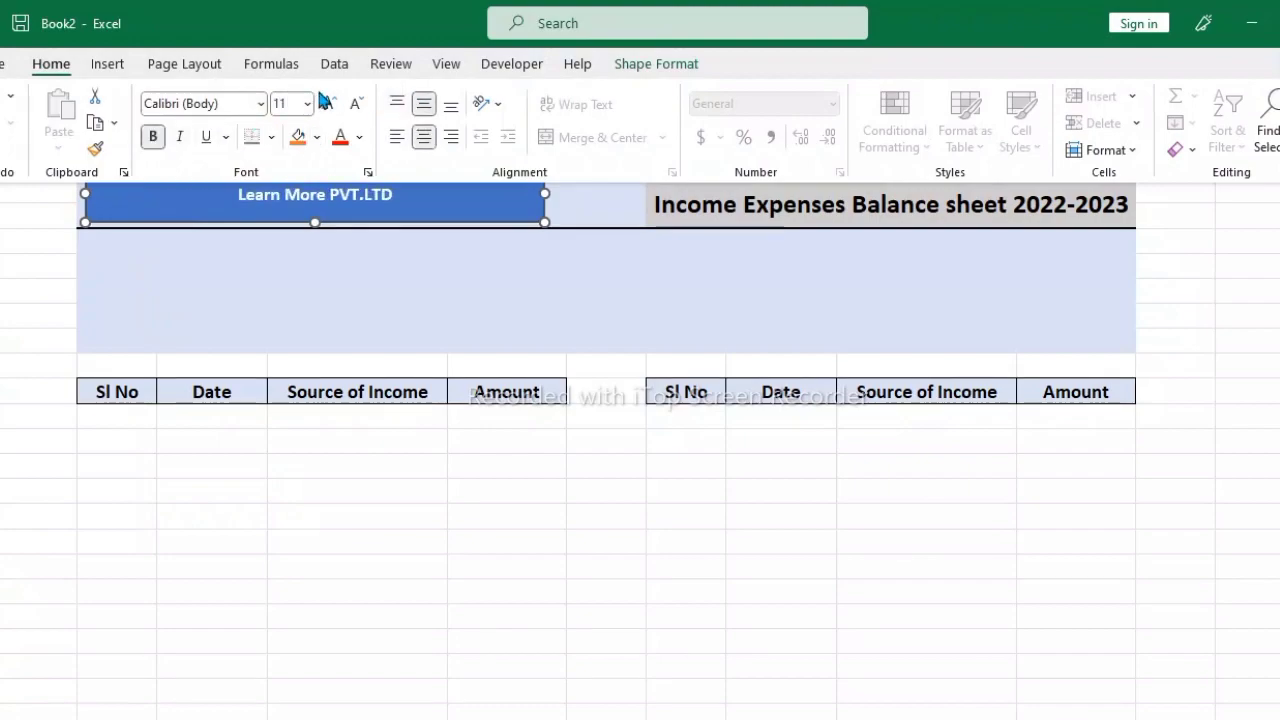
pyautogui.click(327, 104)
pyautogui.click(327, 104)
pyautogui.click(327, 104)
pyautogui.click(327, 105)
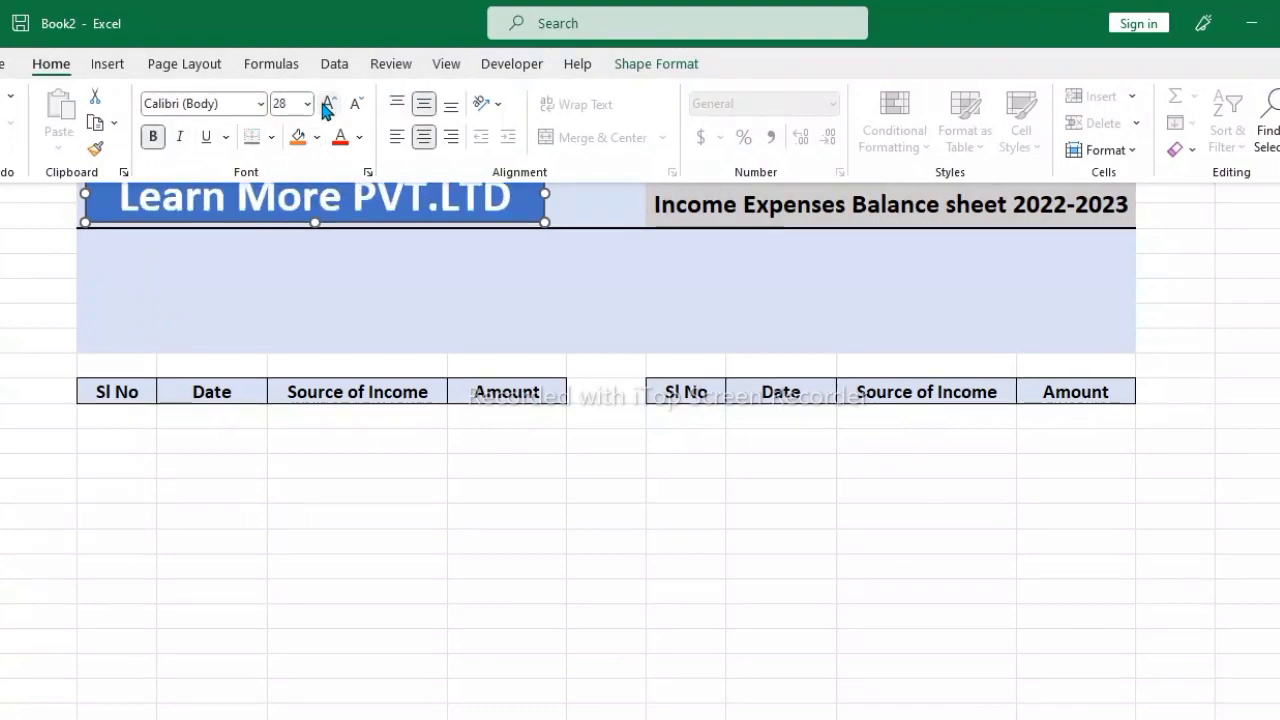
# - Give the banner an orange fill, a new outline colour and a beveled preset effect
pyautogui.hotkey('ctrl', 'F1')
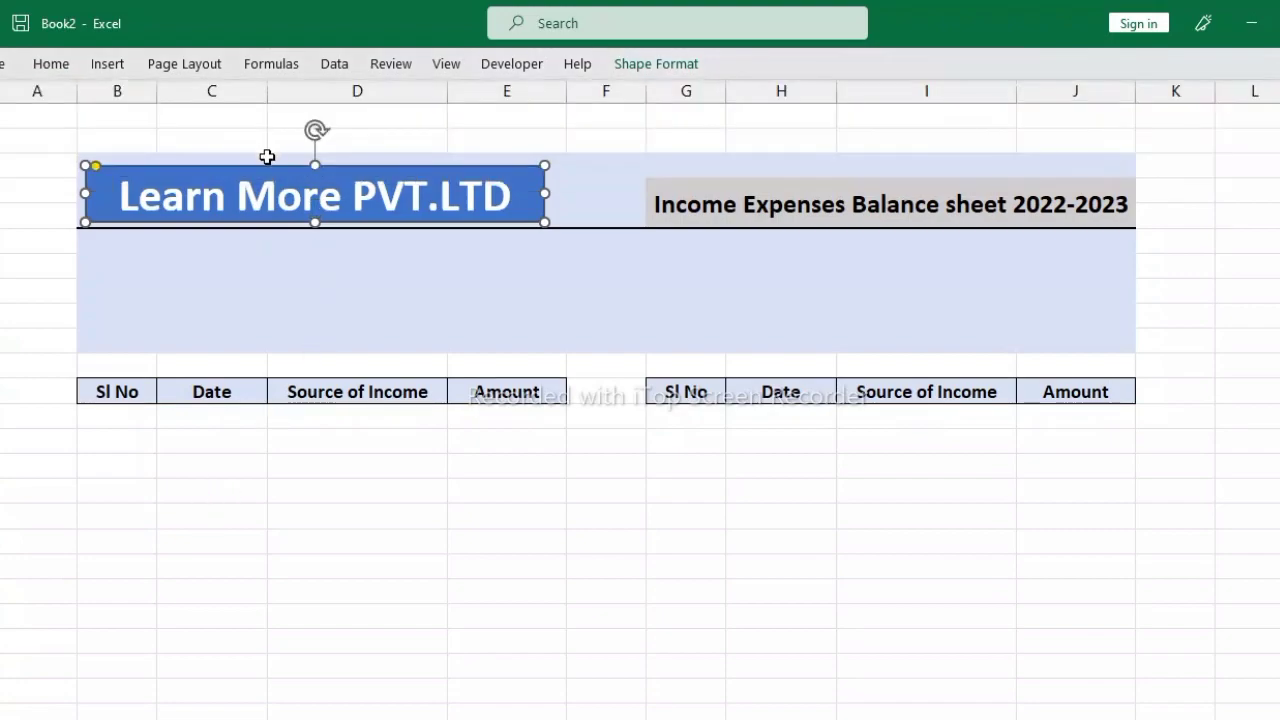
pyautogui.click(623, 66)
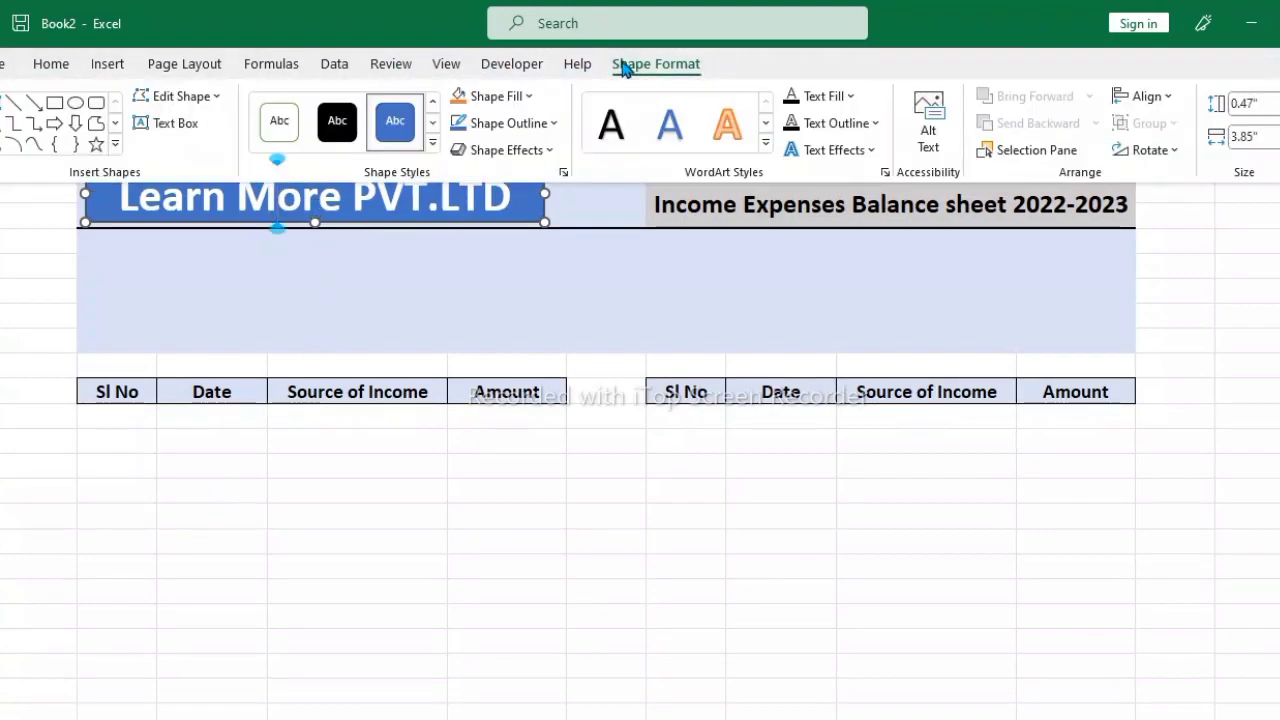
pyautogui.click(530, 98)
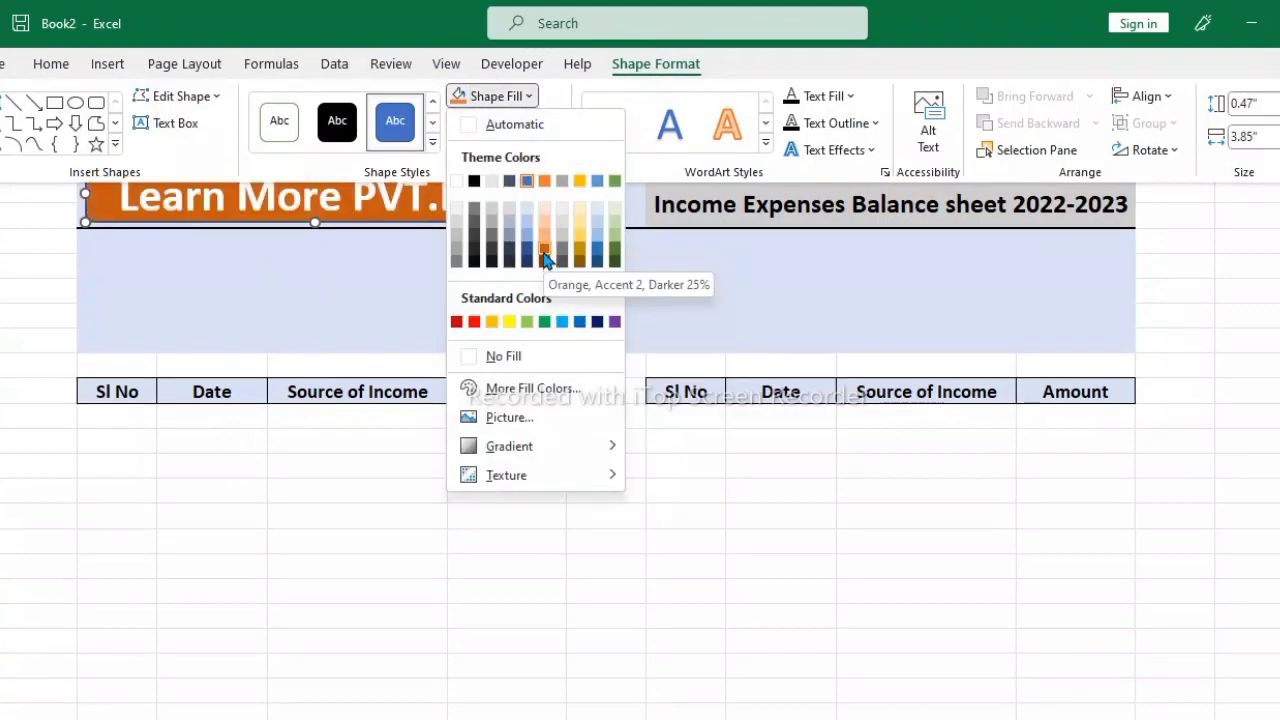
pyautogui.click(544, 255)
pyautogui.click(553, 123)
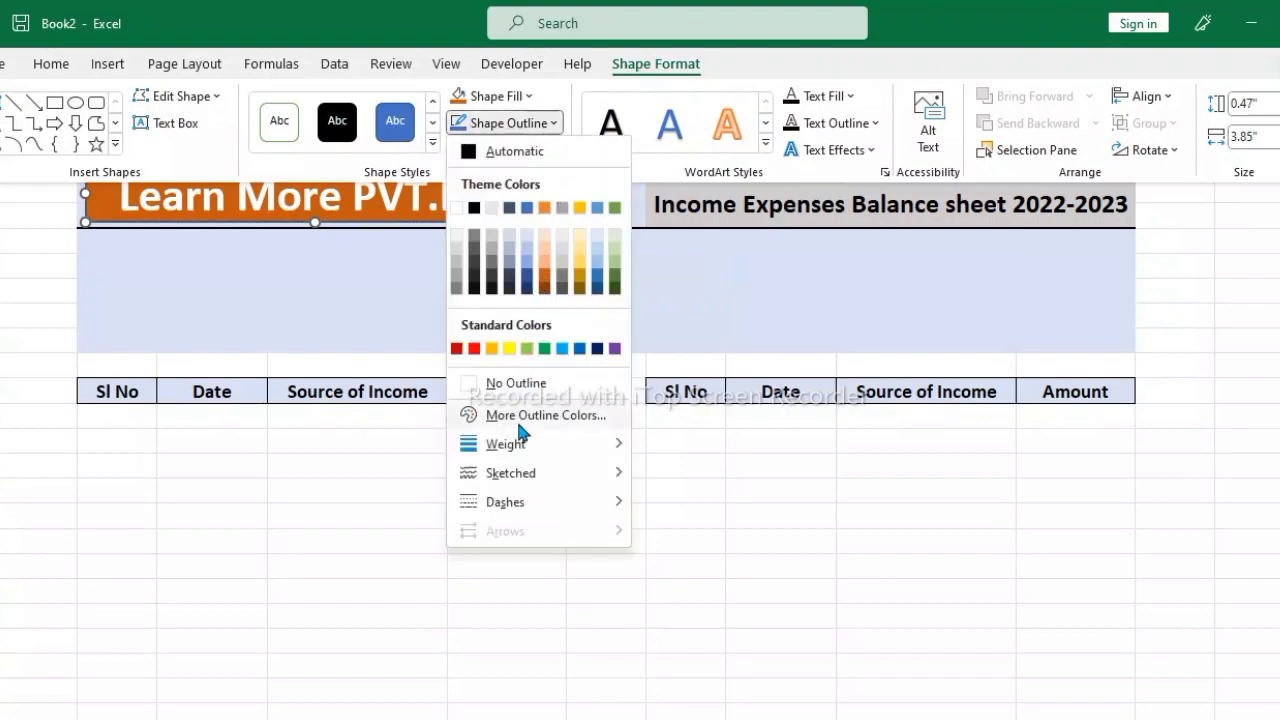
pyautogui.click(546, 345)
pyautogui.click(553, 148)
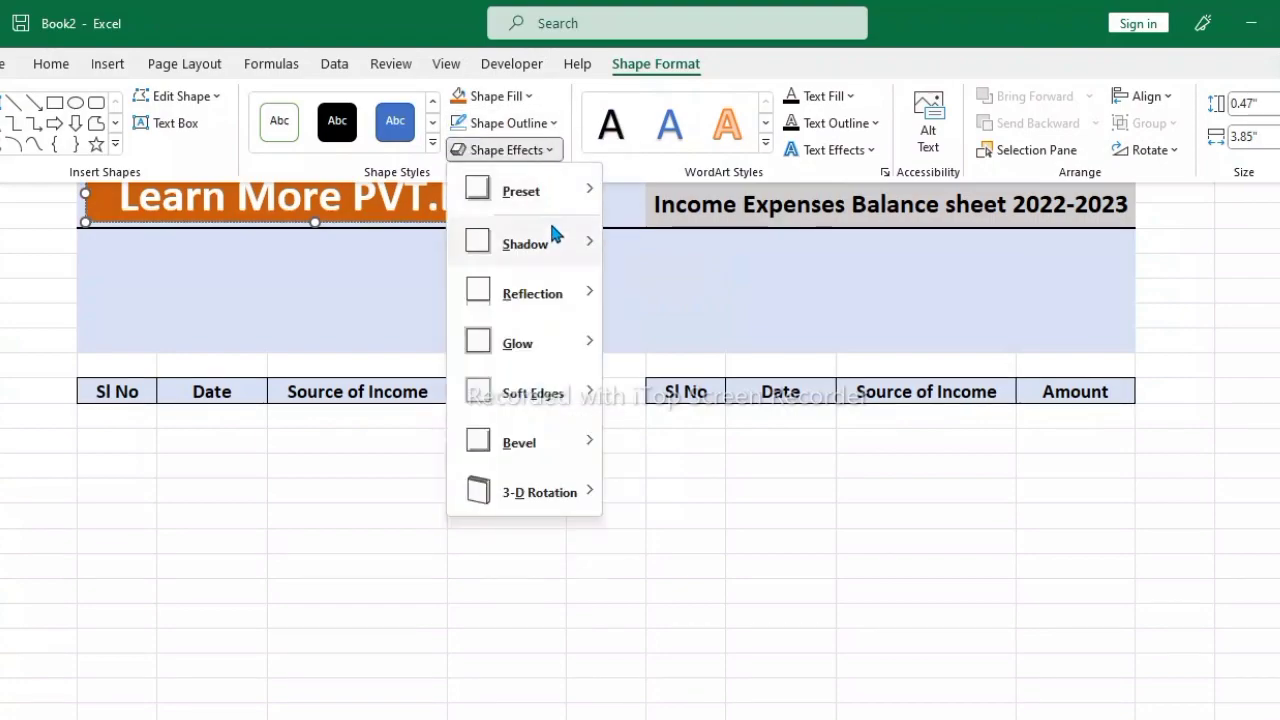
pyautogui.moveTo(551, 200)
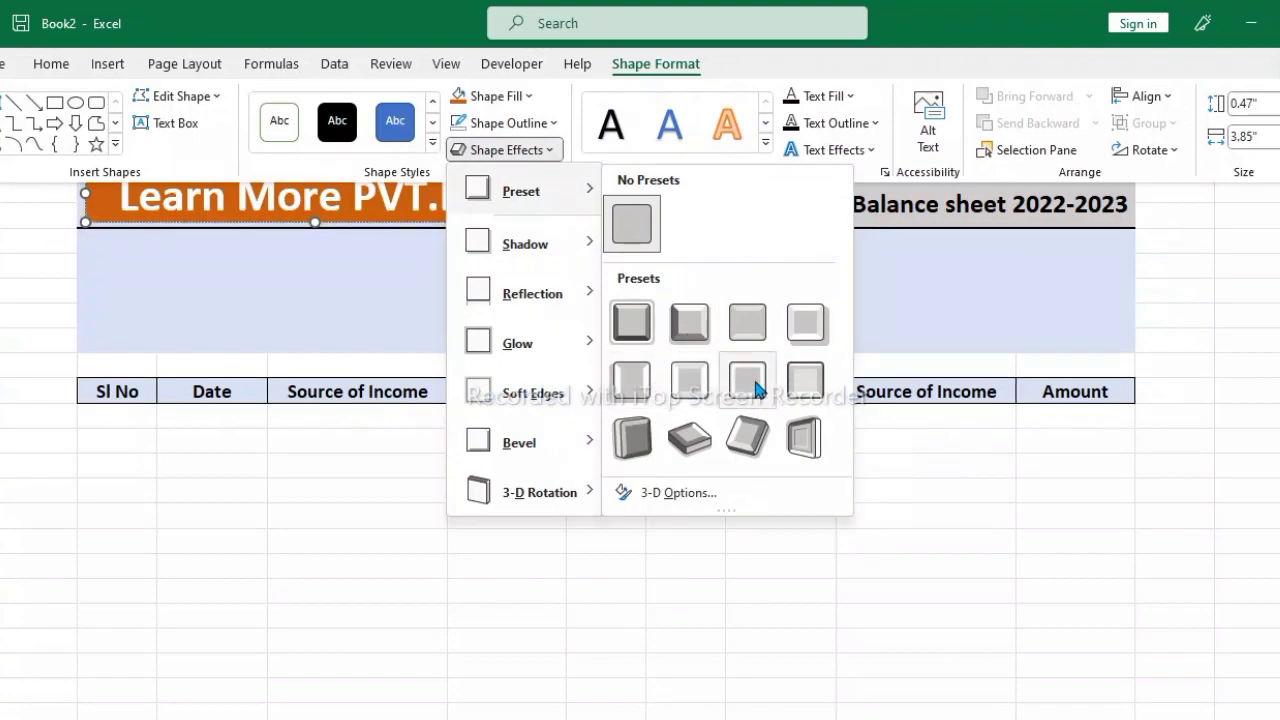
pyautogui.click(680, 396)
pyautogui.click(590, 538)
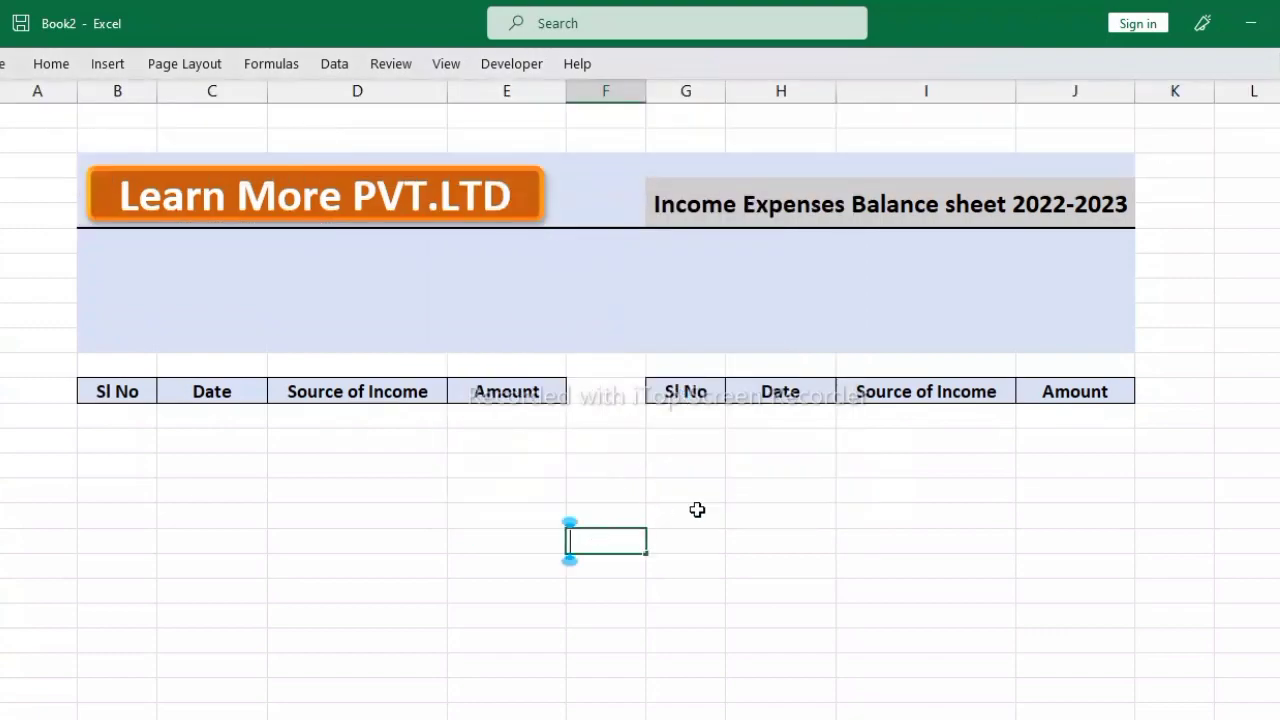
pyautogui.click(741, 485)
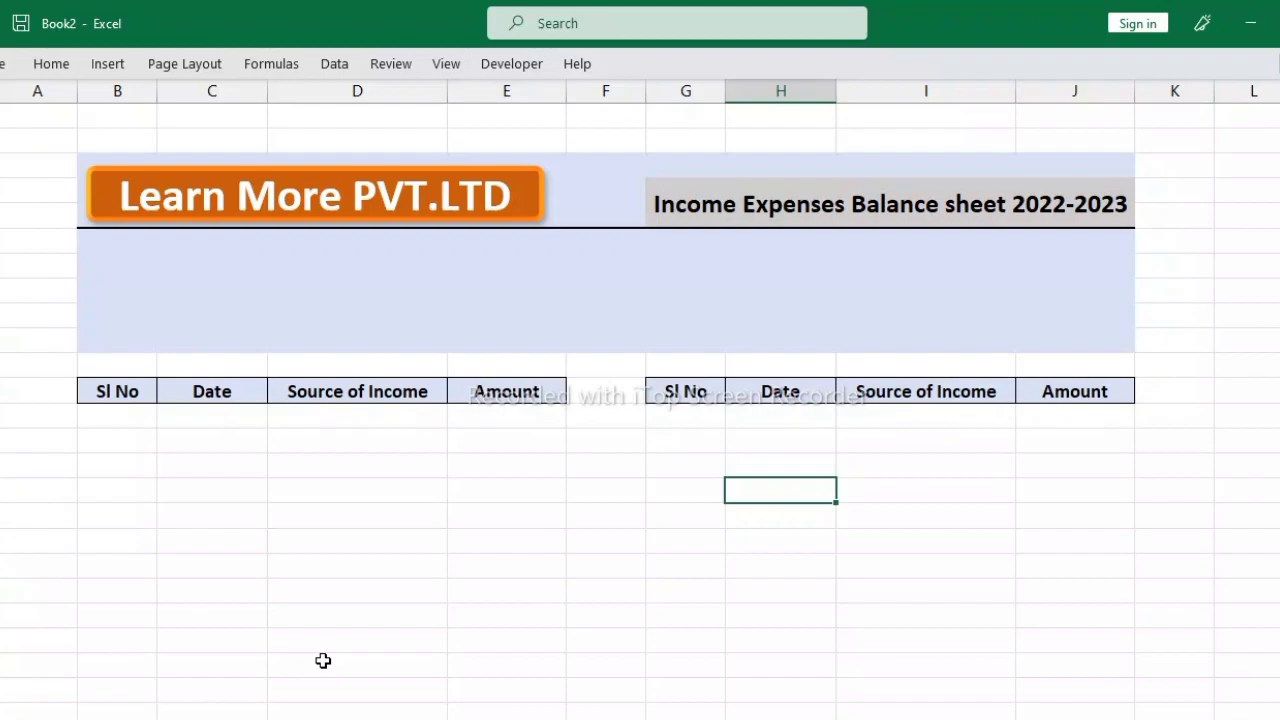
# - Draw a rounded rectangle at the left side of the band below the banner
pyautogui.click(108, 63)
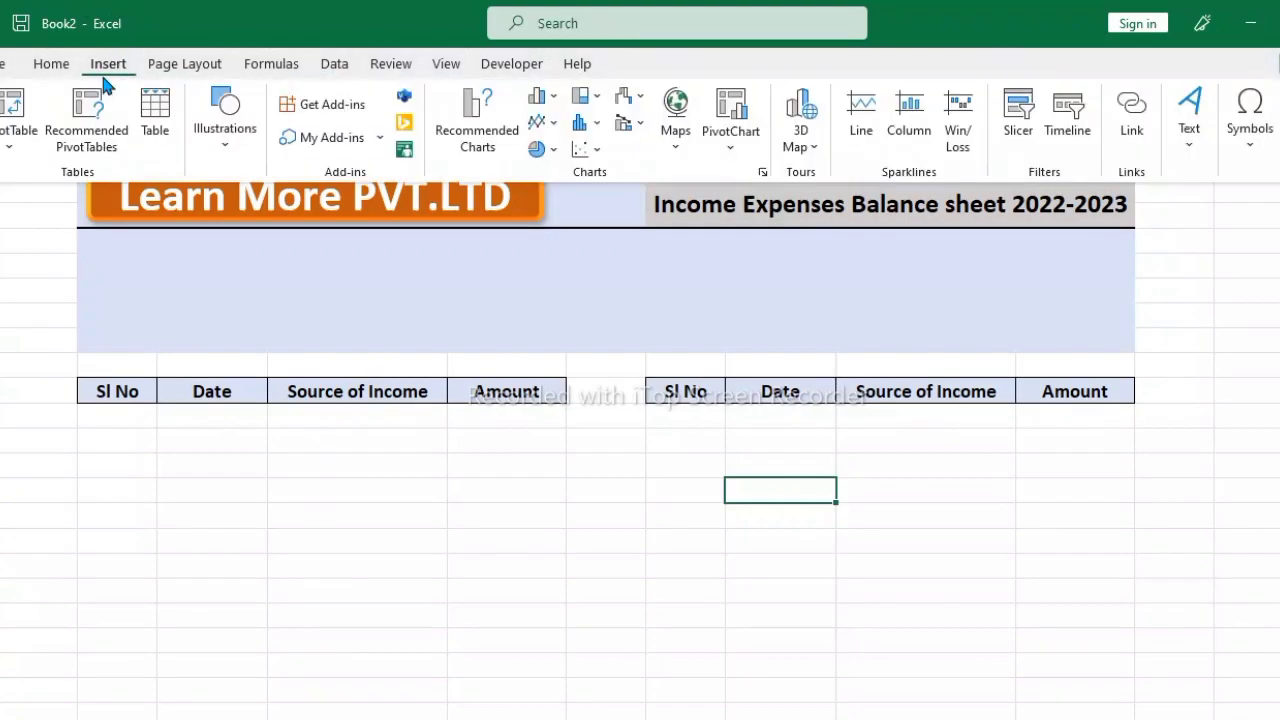
pyautogui.click(228, 140)
pyautogui.click(252, 238)
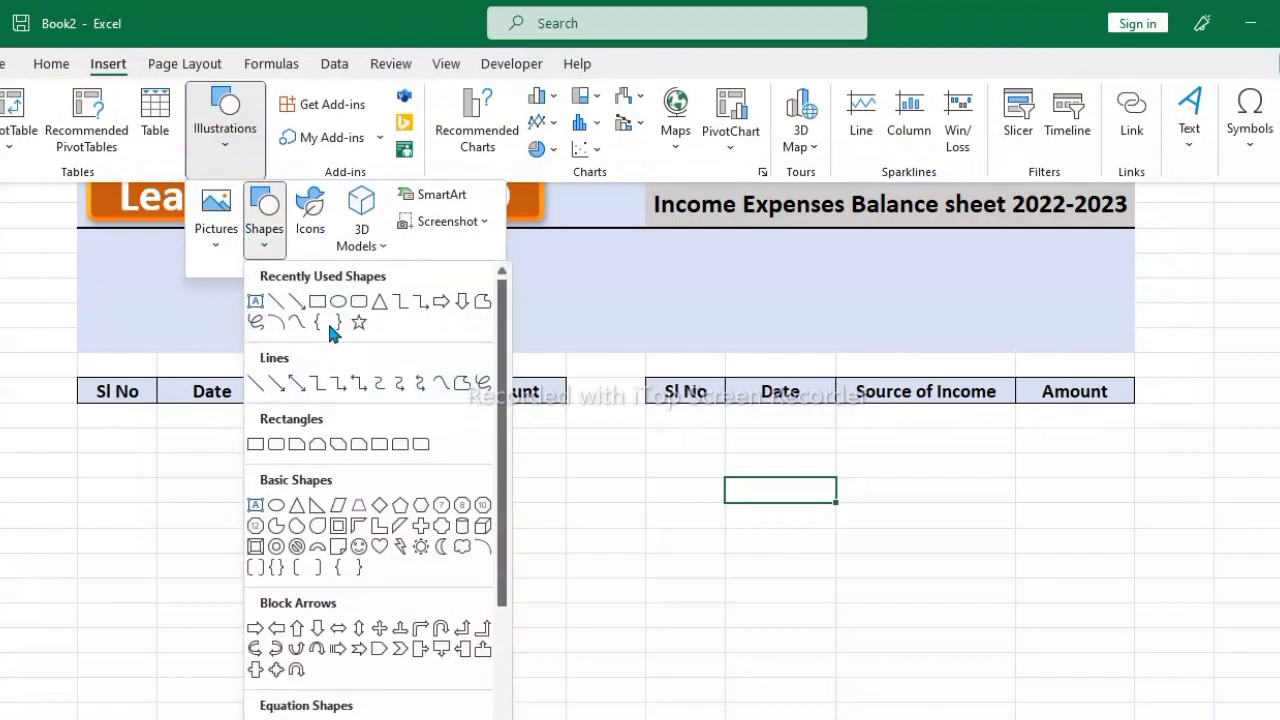
pyautogui.click(358, 322)
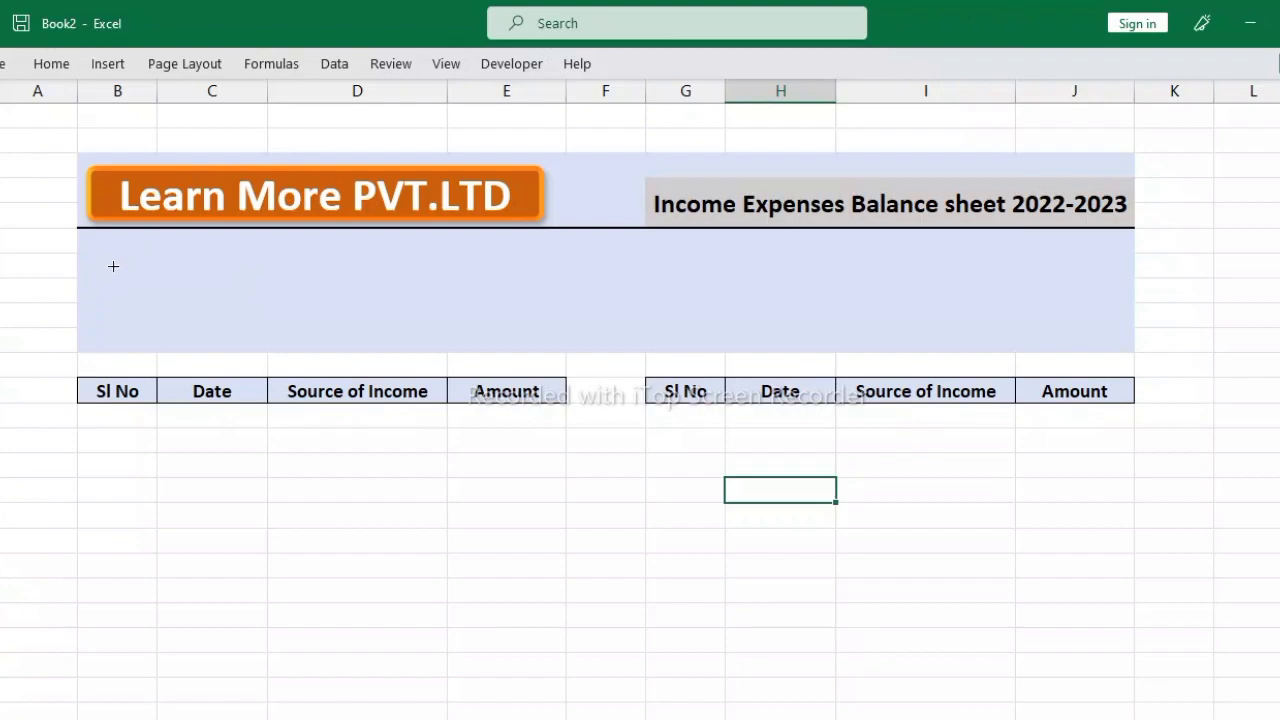
pyautogui.moveTo(110, 250)
pyautogui.mouseDown()
pyautogui.moveTo(313, 335)
pyautogui.moveTo(626, 321)
pyautogui.mouseUp()
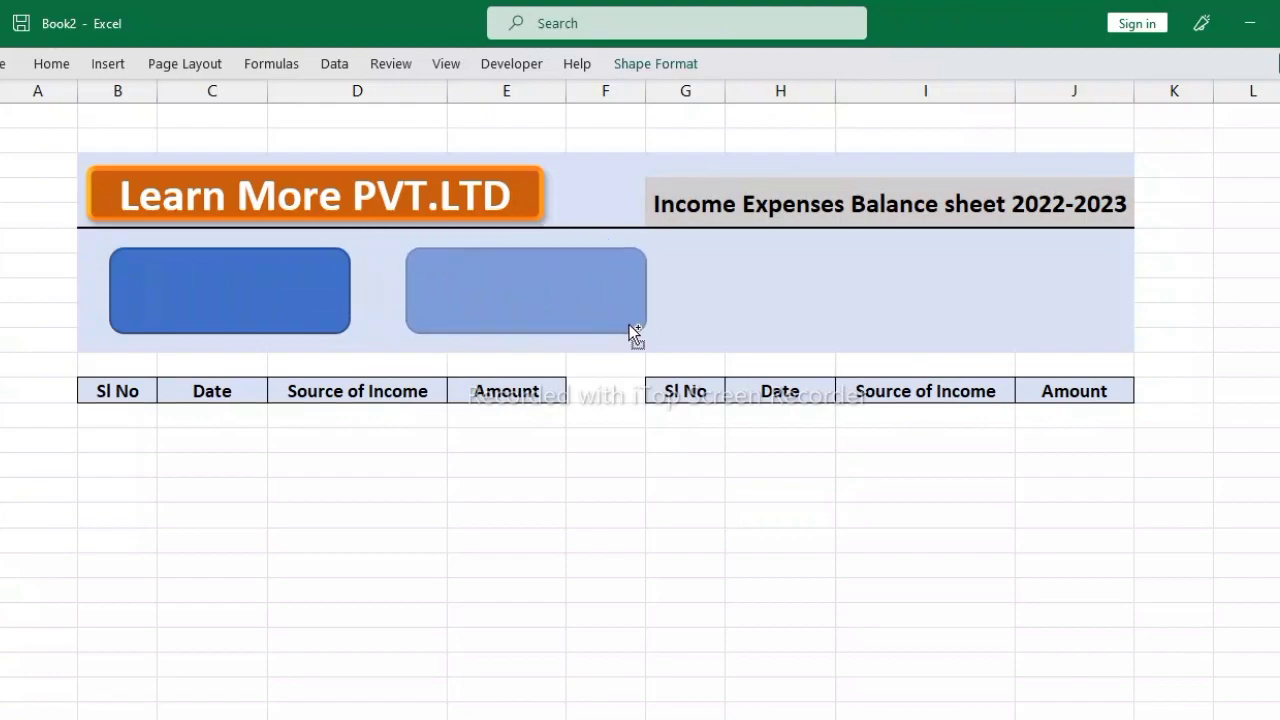
# - Copy the box to make four and nudge them into a row across the band
pyautogui.moveTo(626, 320); pyautogui.dragTo(1144, 323)
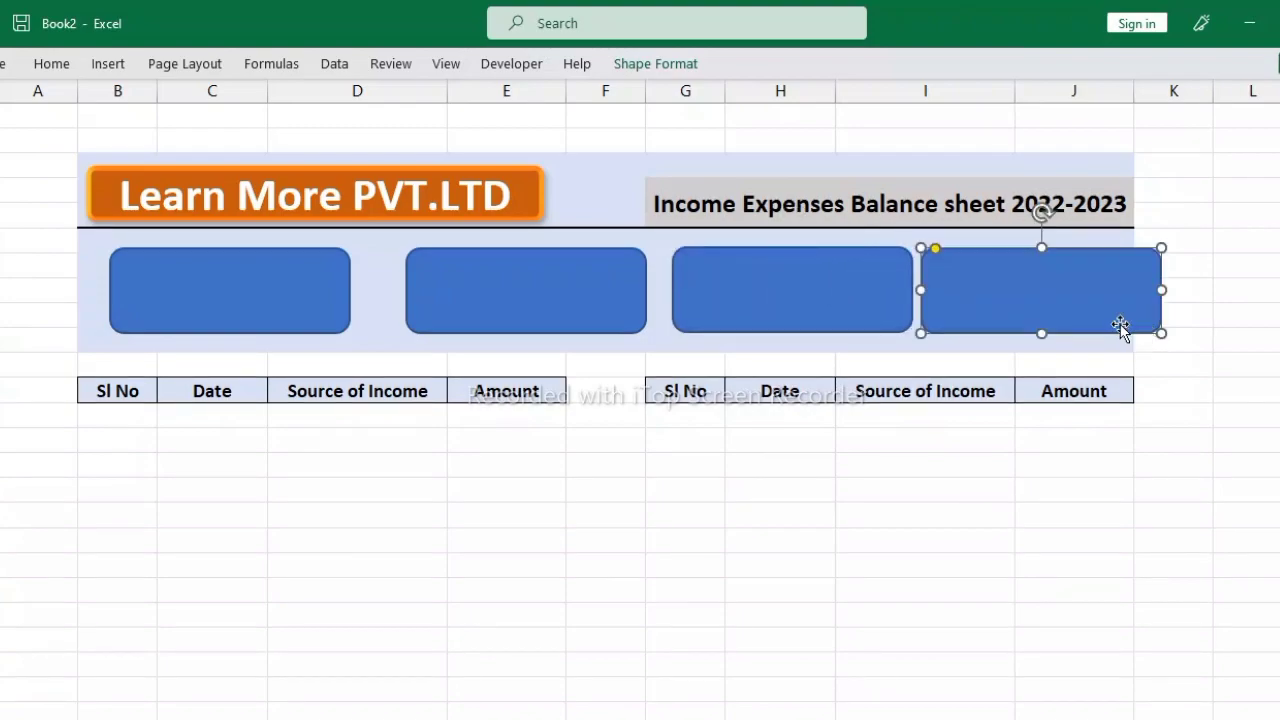
pyautogui.moveTo(217, 290); pyautogui.dragTo(198, 289)
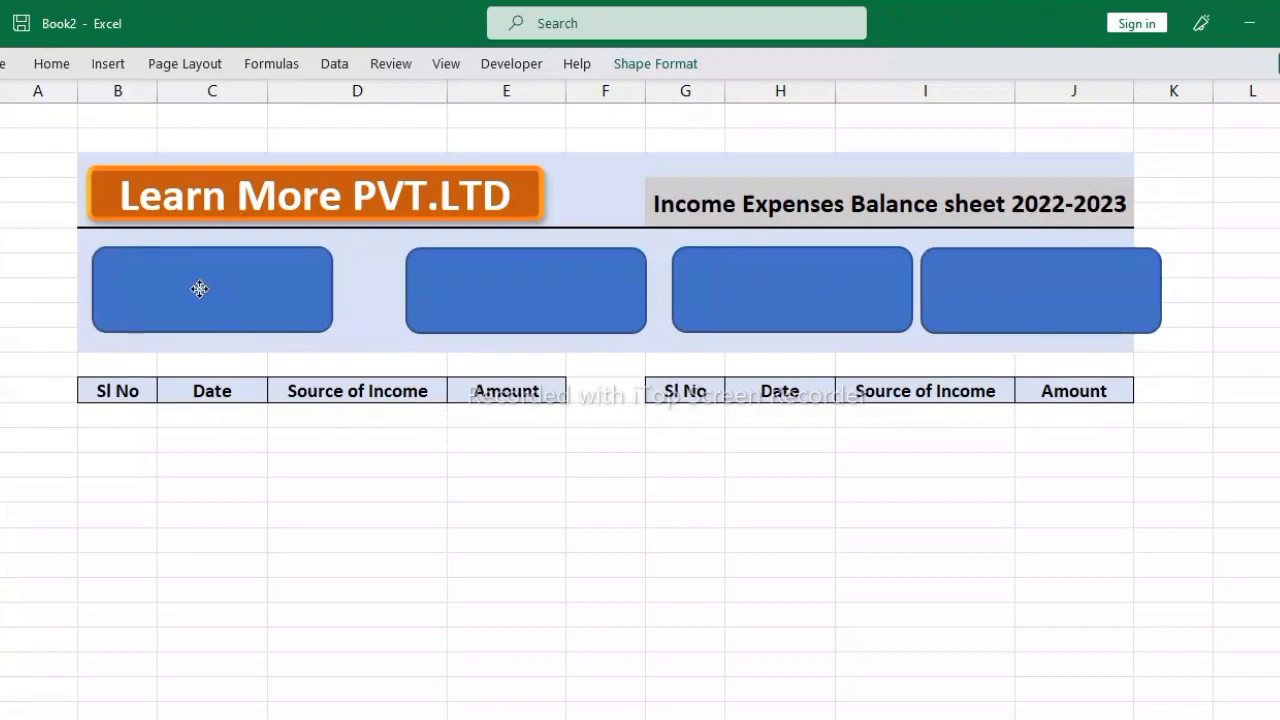
pyautogui.moveTo(482, 290); pyautogui.dragTo(442, 290)
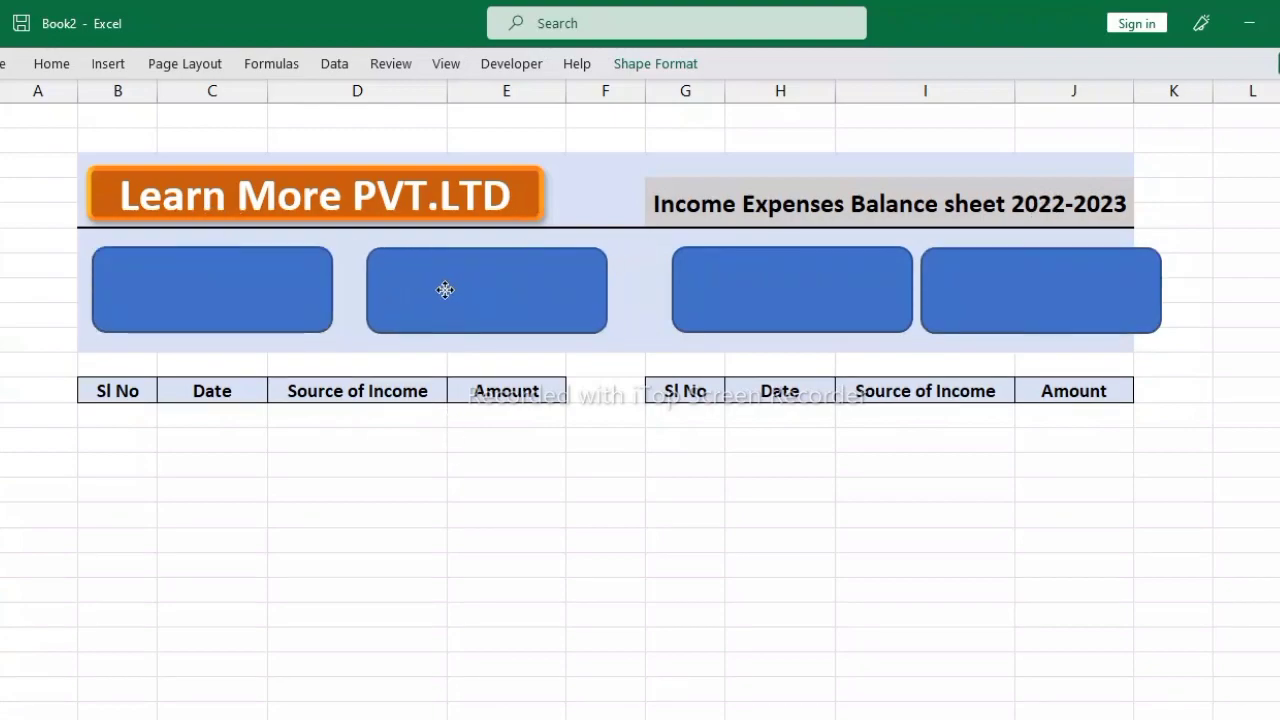
pyautogui.moveTo(752, 277)
pyautogui.mouseDown()
pyautogui.moveTo(700, 278)
pyautogui.moveTo(714, 278)
pyautogui.mouseUp()
pyautogui.moveTo(948, 270); pyautogui.dragTo(925, 267)
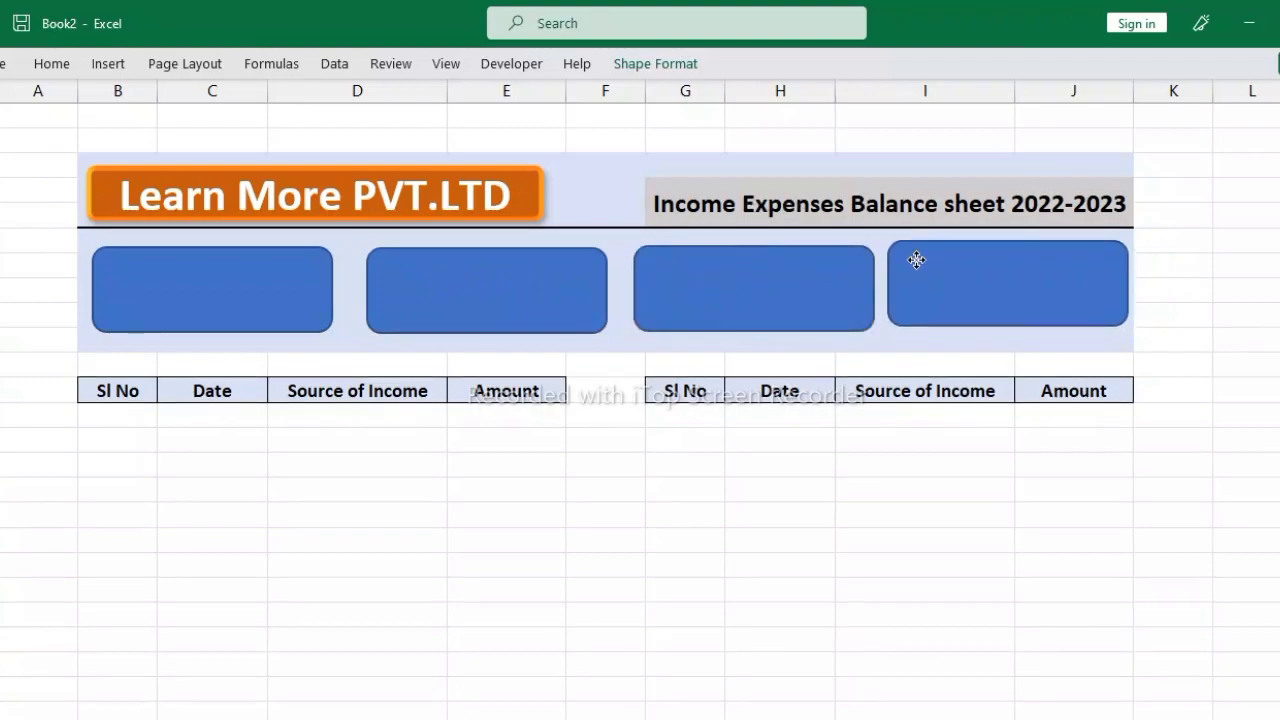
pyautogui.moveTo(925, 267); pyautogui.dragTo(914, 267)
pyautogui.click(760, 581)
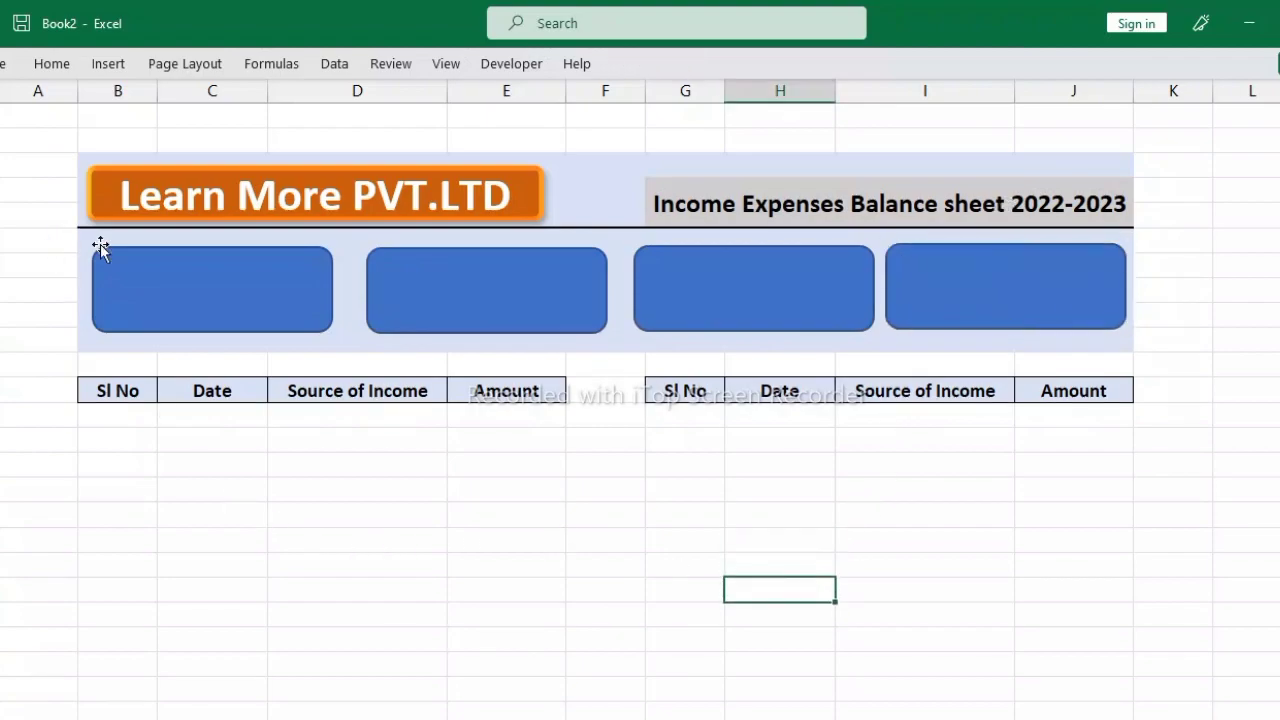
# - Select all four boxes and distribute them horizontally across the band
pyautogui.click(200, 325)
pyautogui.keyDown('ctrl'); pyautogui.click(450, 285); pyautogui.keyUp('ctrl')
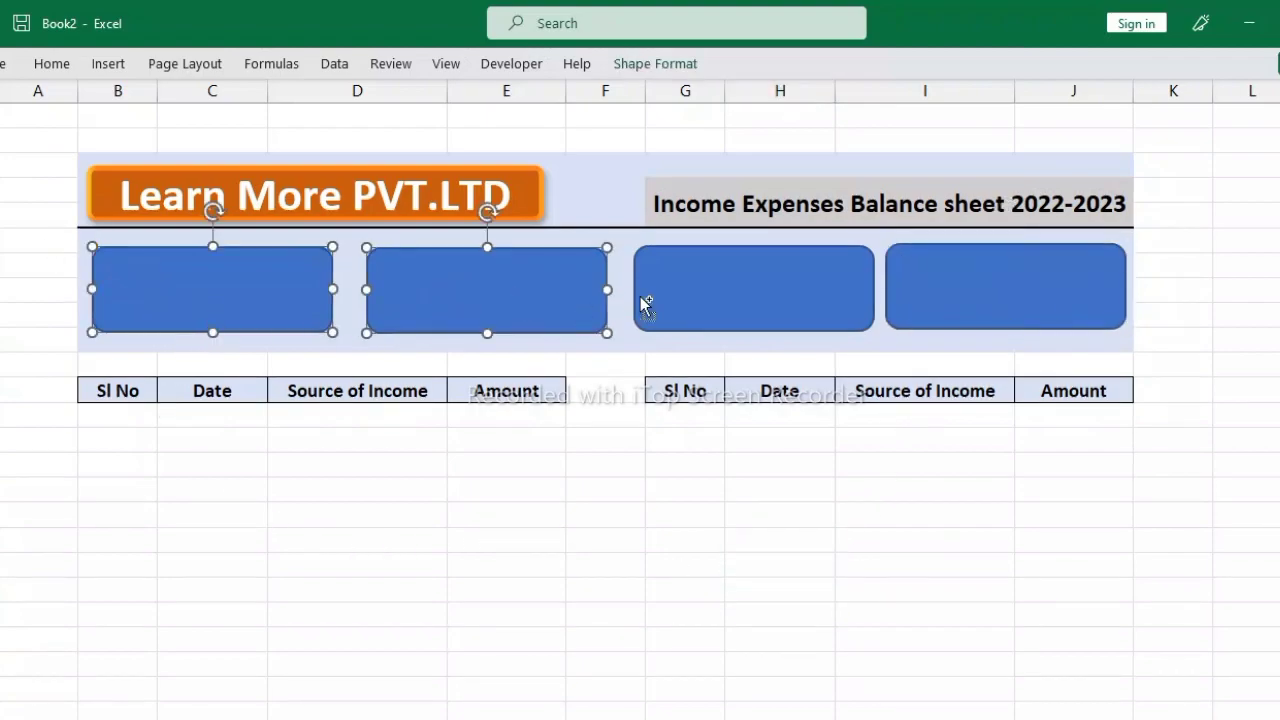
pyautogui.keyDown('ctrl'); pyautogui.click(688, 283); pyautogui.keyUp('ctrl')
pyautogui.keyDown('ctrl'); pyautogui.click(966, 292); pyautogui.keyUp('ctrl')
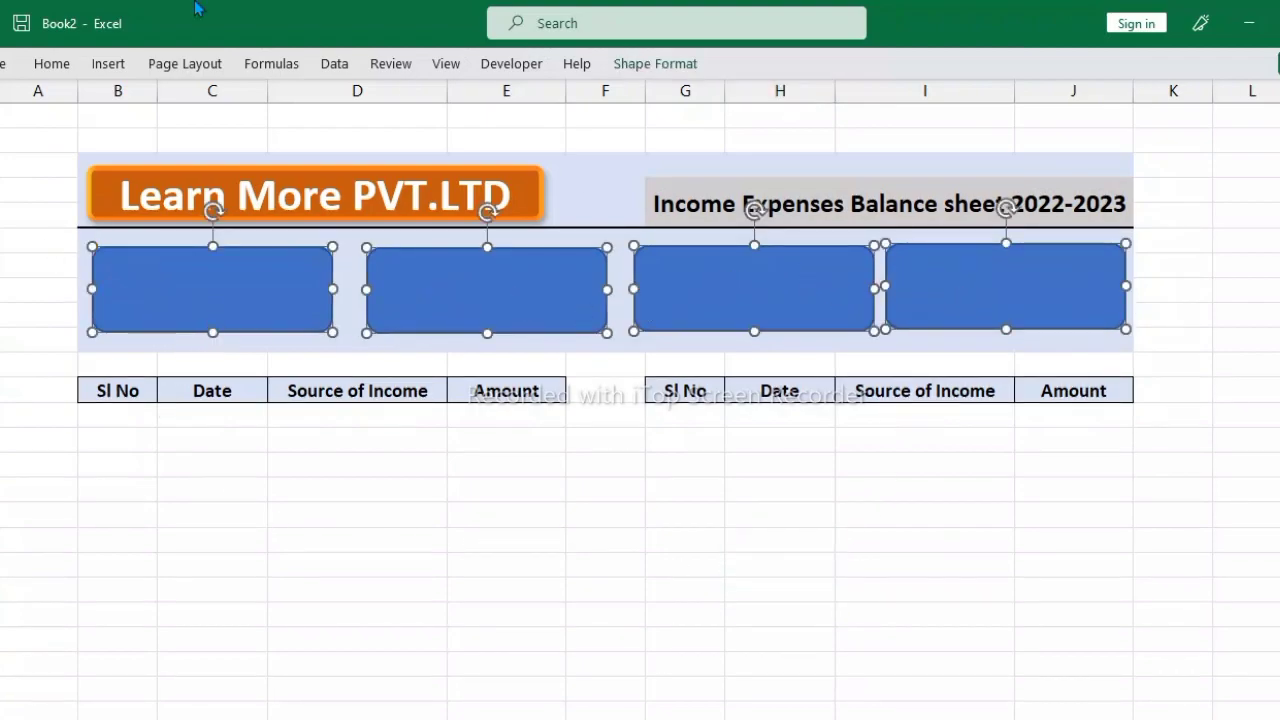
pyautogui.click(686, 68)
pyautogui.click(1148, 97)
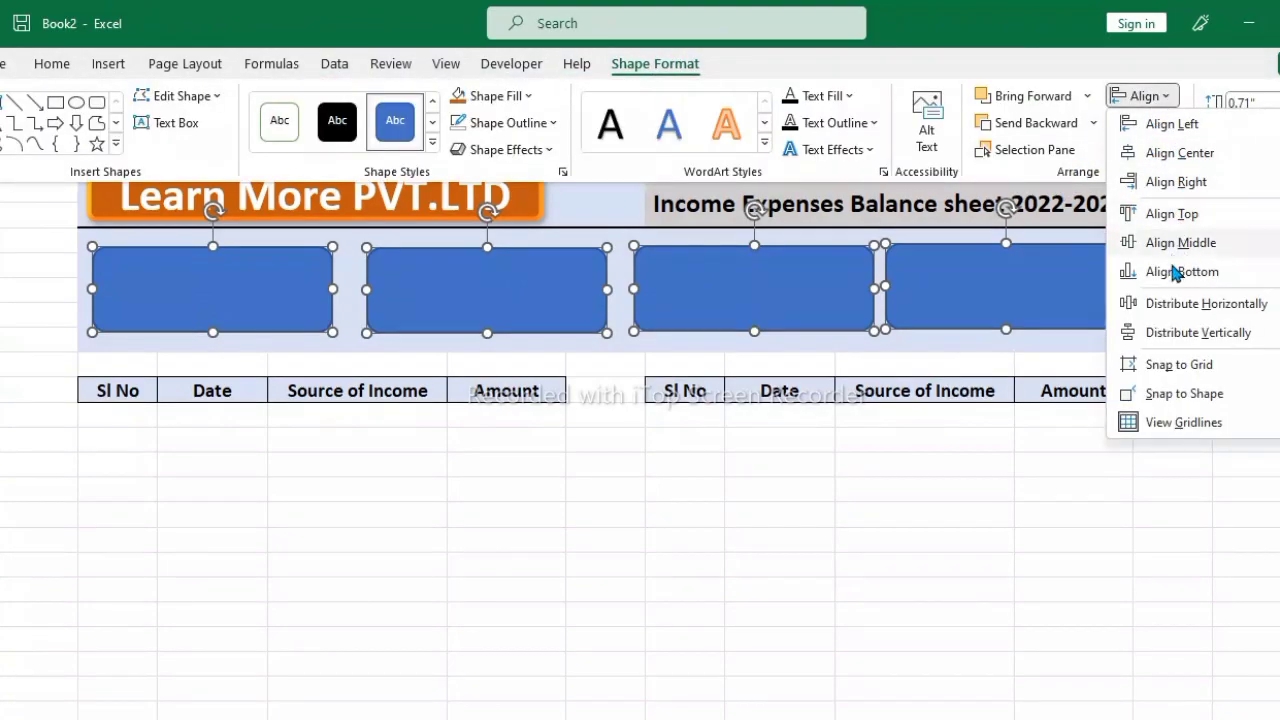
pyautogui.click(1175, 304)
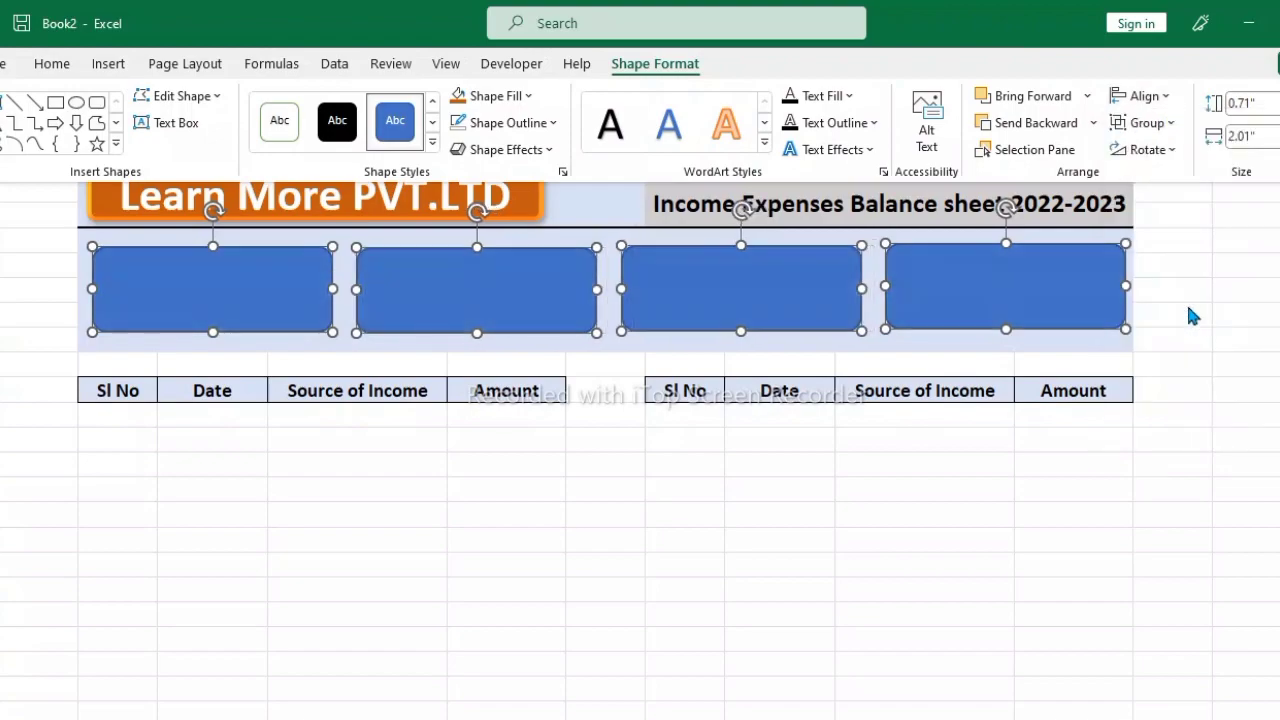
# - Group the four boxes into one object and move the group into place
pyautogui.click(1146, 122)
pyautogui.click(1162, 151)
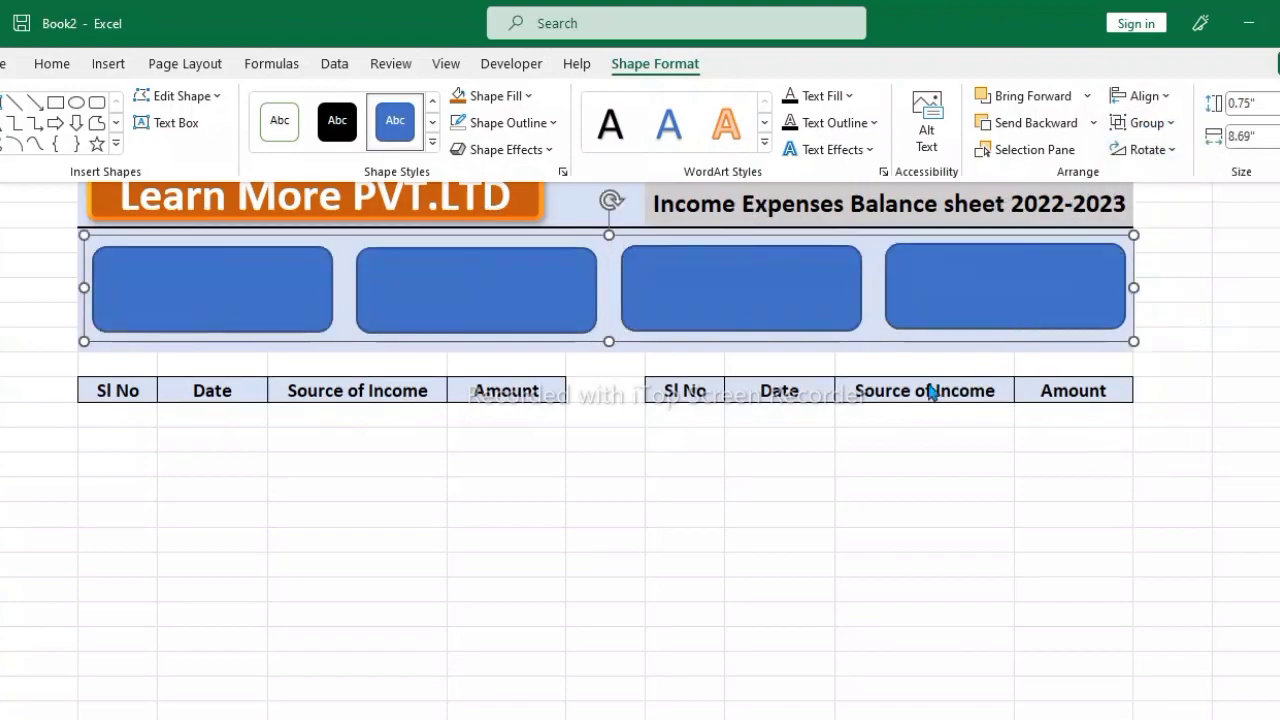
pyautogui.click(707, 638)
pyautogui.click(723, 283)
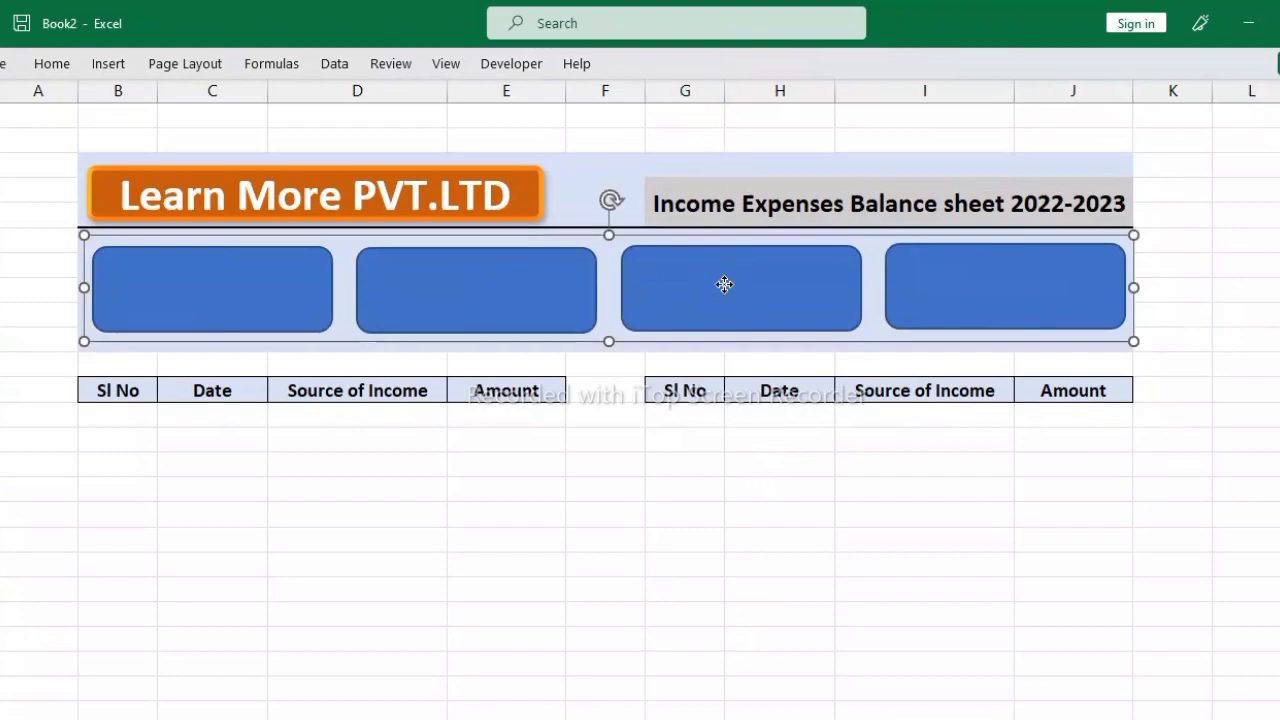
pyautogui.moveTo(678, 461)
pyautogui.mouseDown()
pyautogui.moveTo(678, 279)
pyautogui.moveTo(665, 280)
pyautogui.mouseUp()
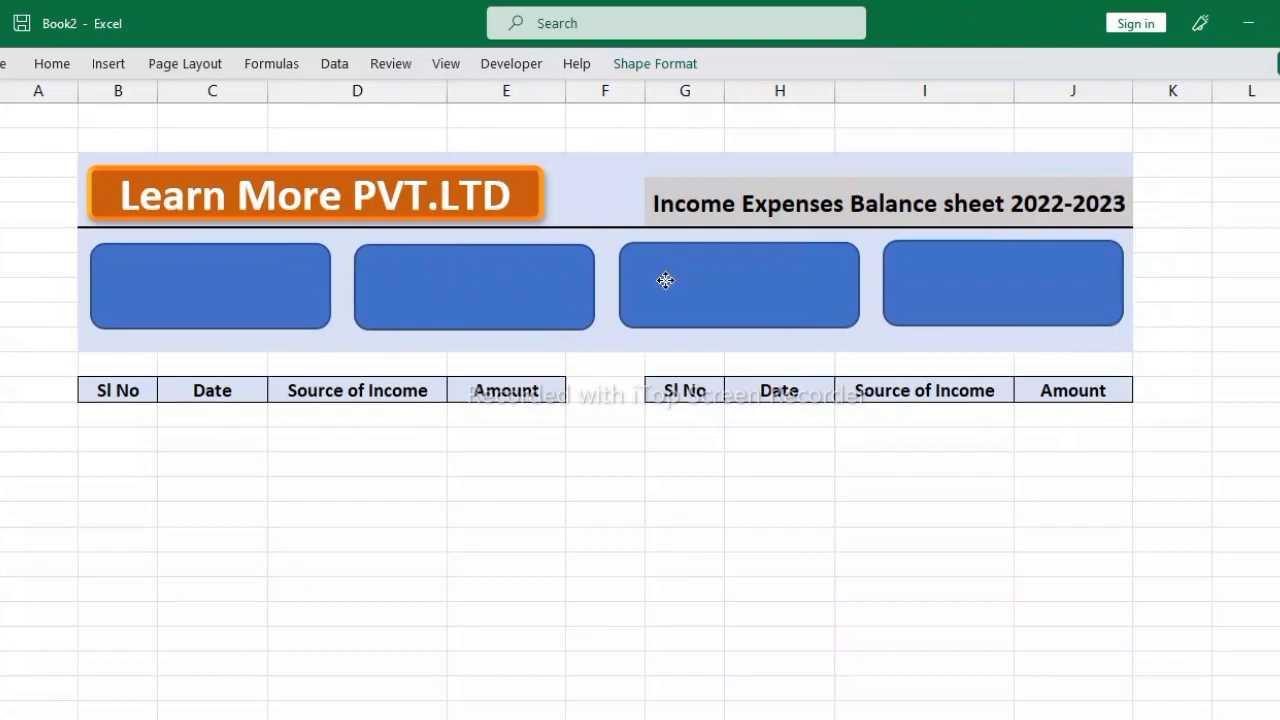
# - Give the four grouped boxes a white fill and set their outline to No Outline
pyautogui.click(612, 563)
pyautogui.click(244, 292)
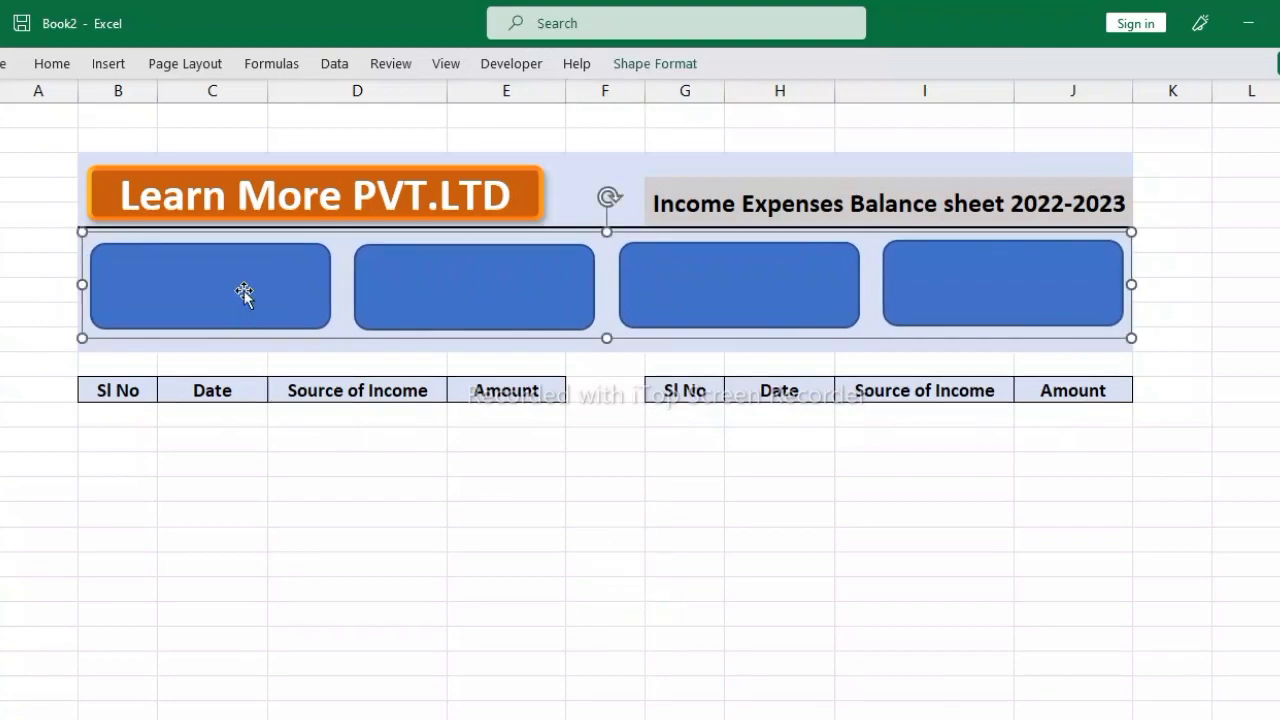
pyautogui.click(663, 64)
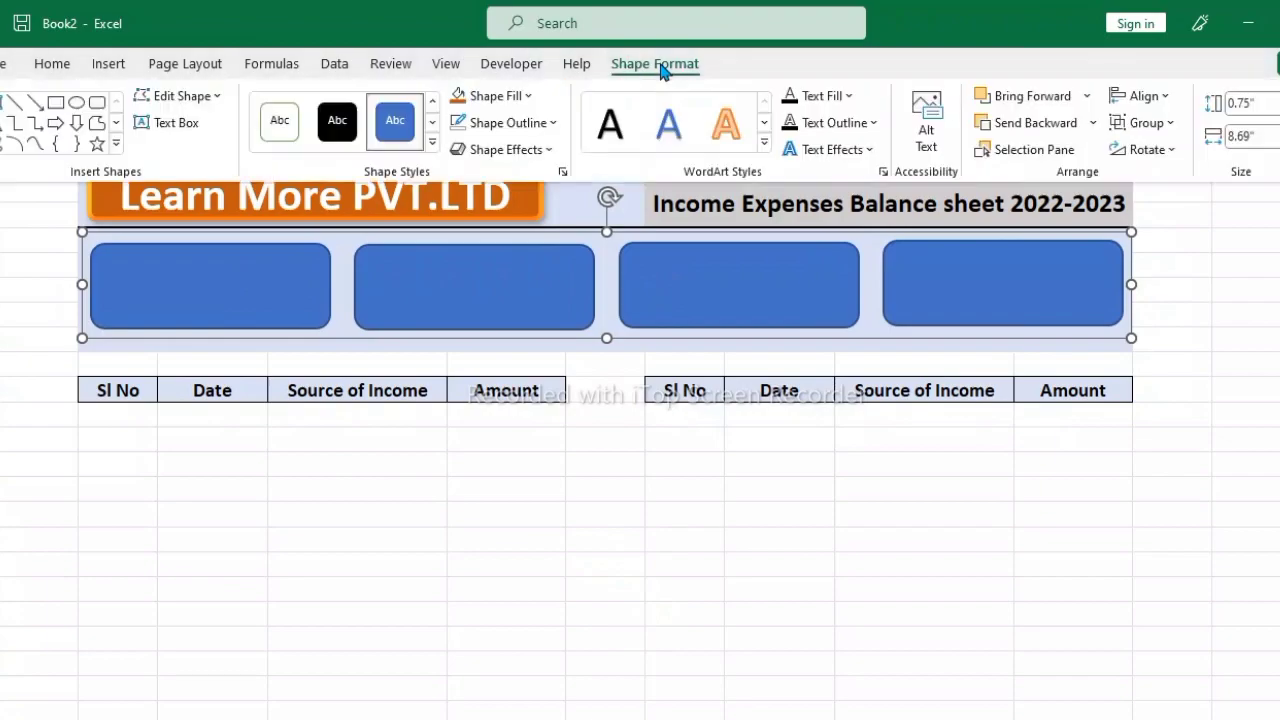
pyautogui.click(488, 95)
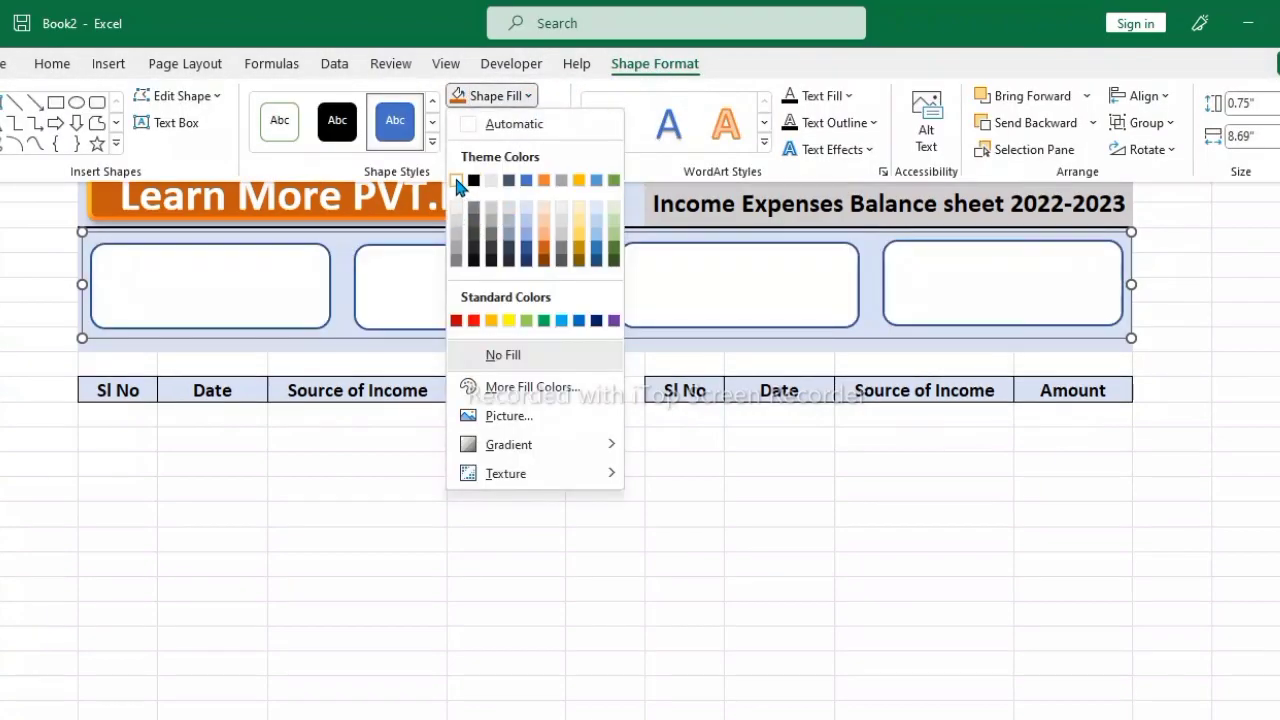
pyautogui.press('Escape')
pyautogui.click(550, 123)
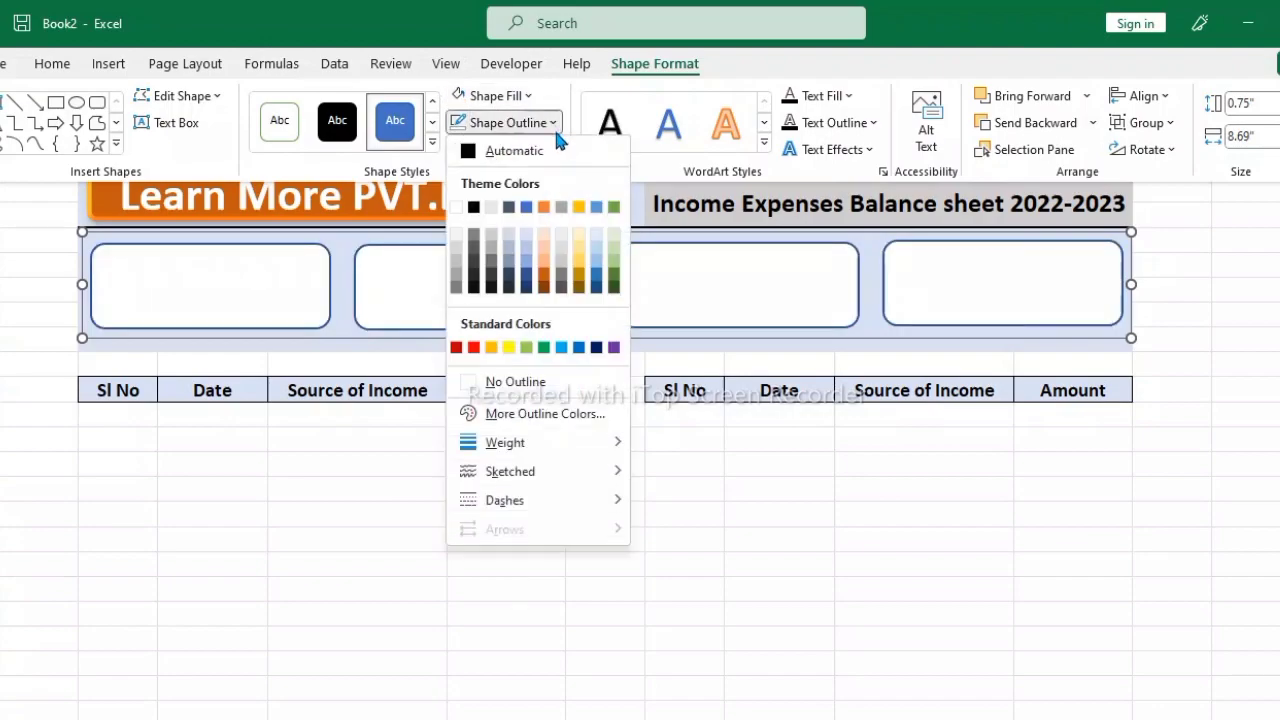
pyautogui.click(518, 386)
pyautogui.hotkey('ctrl', 'F1')
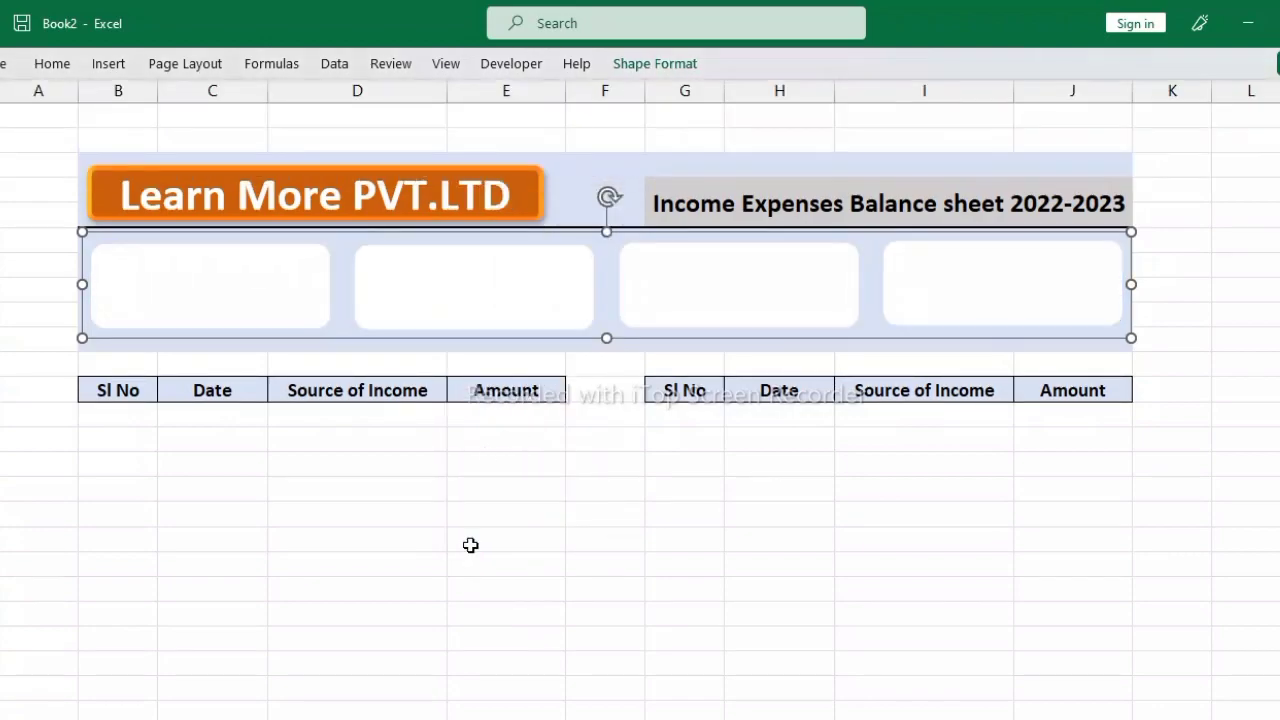
pyautogui.click(143, 286)
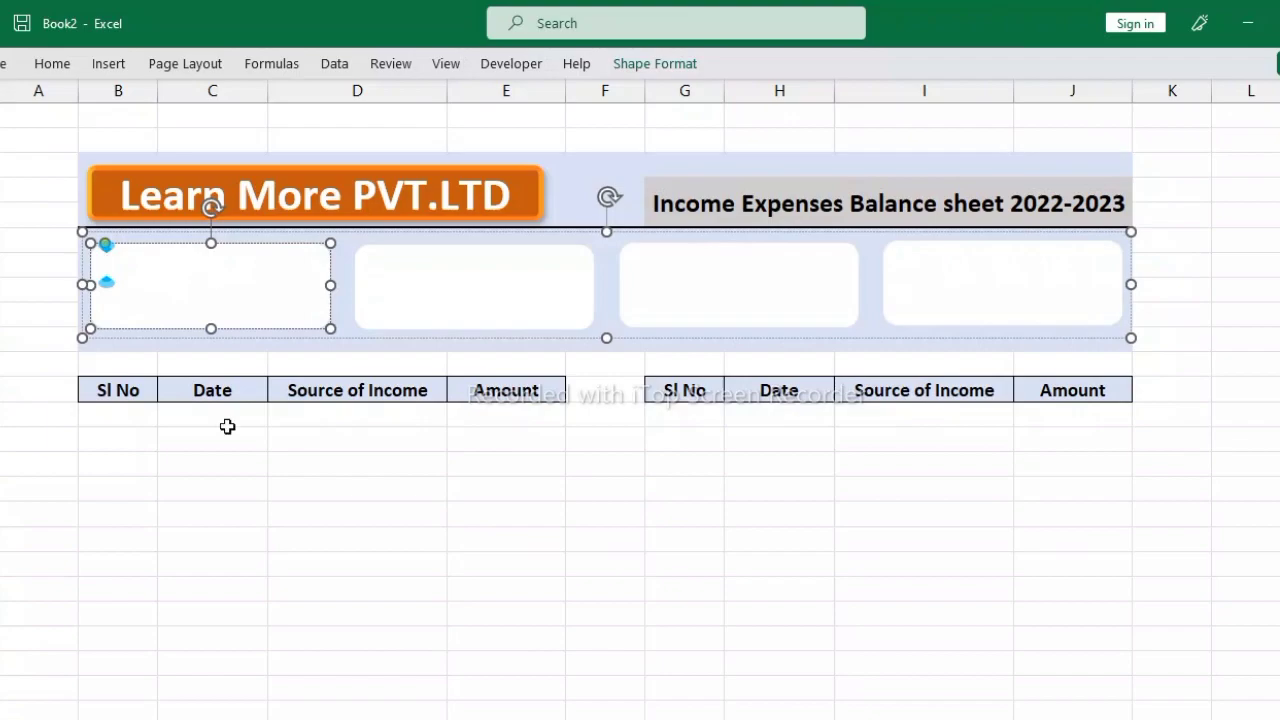
pyautogui.click(322, 608)
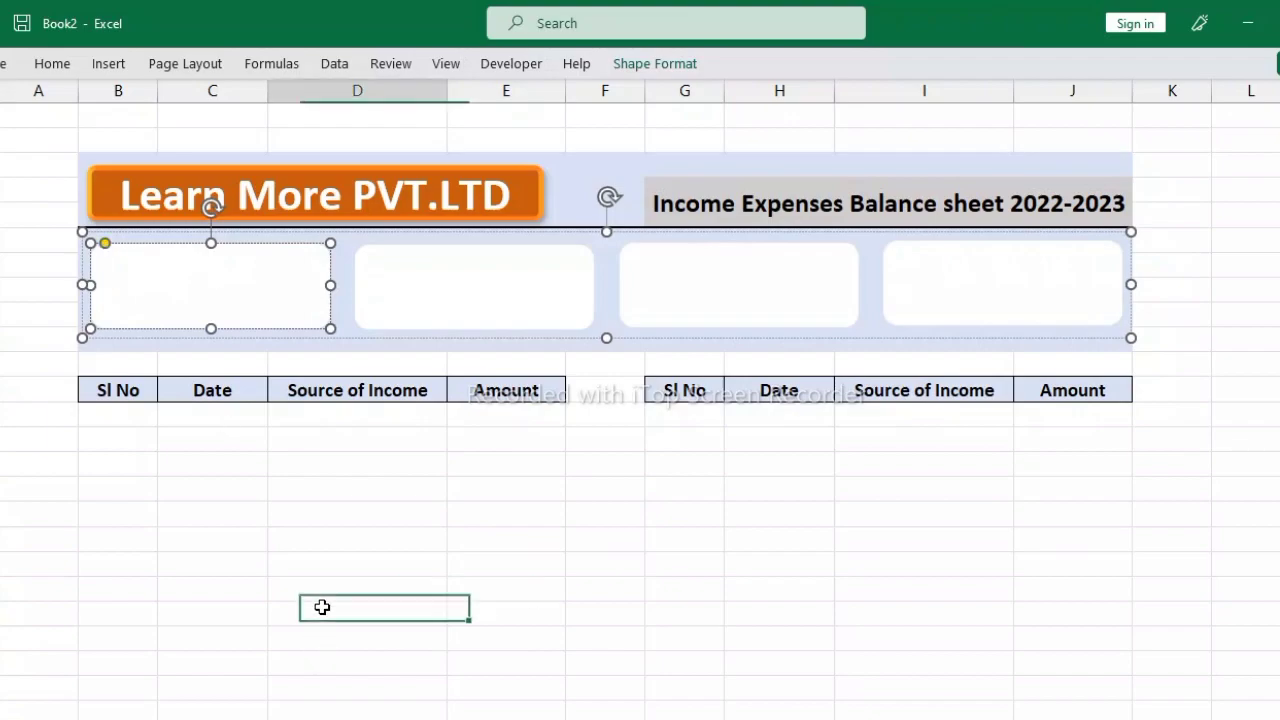
# - Draw a plain rectangle shape inside the first white box of the header band
pyautogui.click(60, 70)
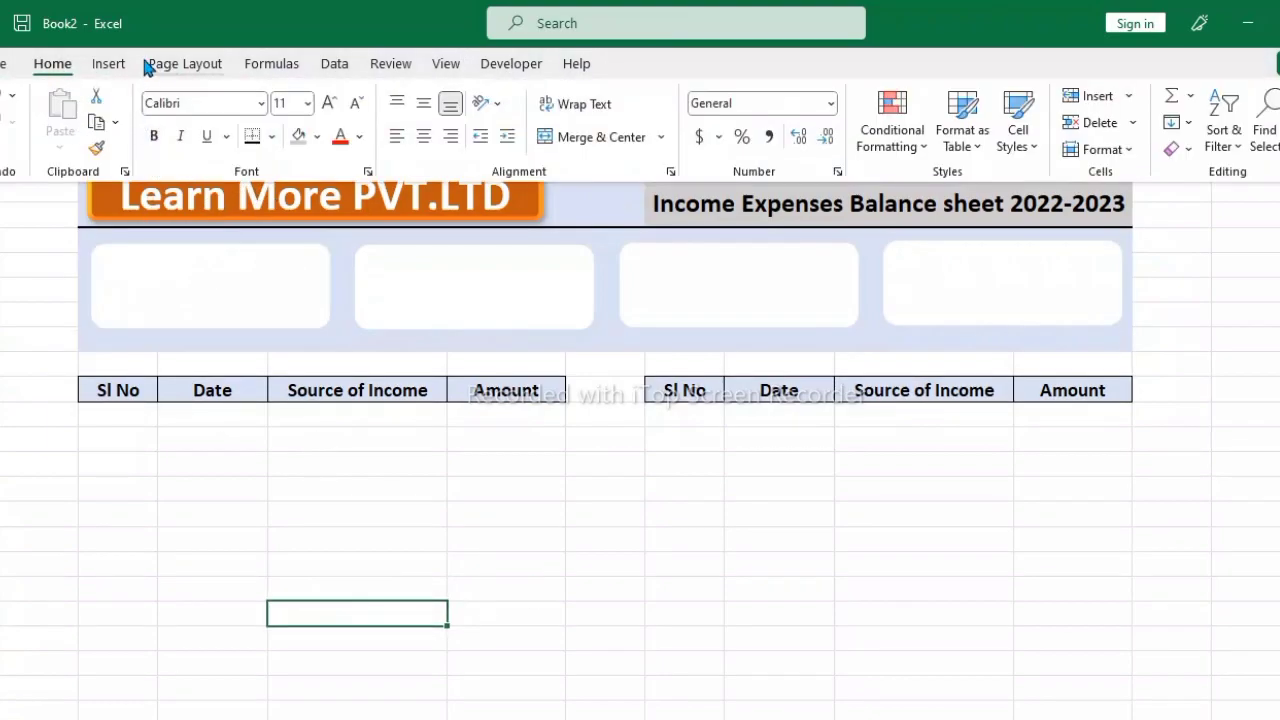
pyautogui.click(110, 64)
pyautogui.click(228, 140)
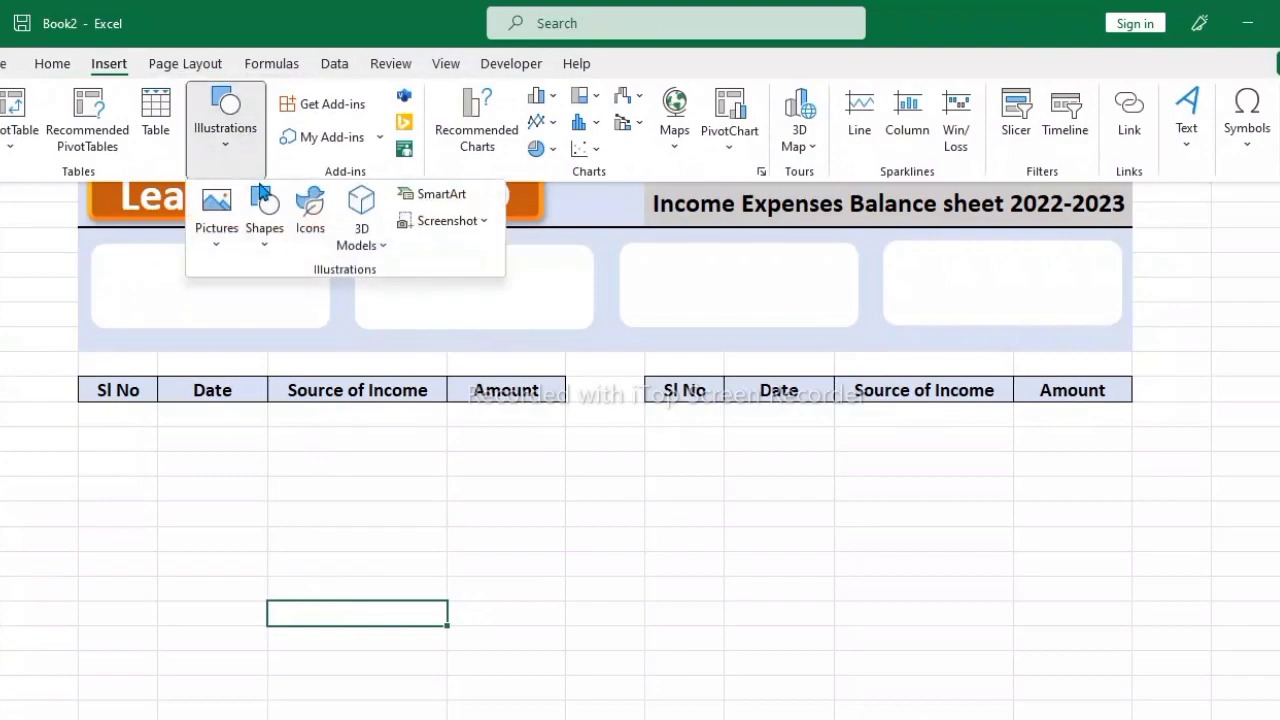
pyautogui.click(270, 233)
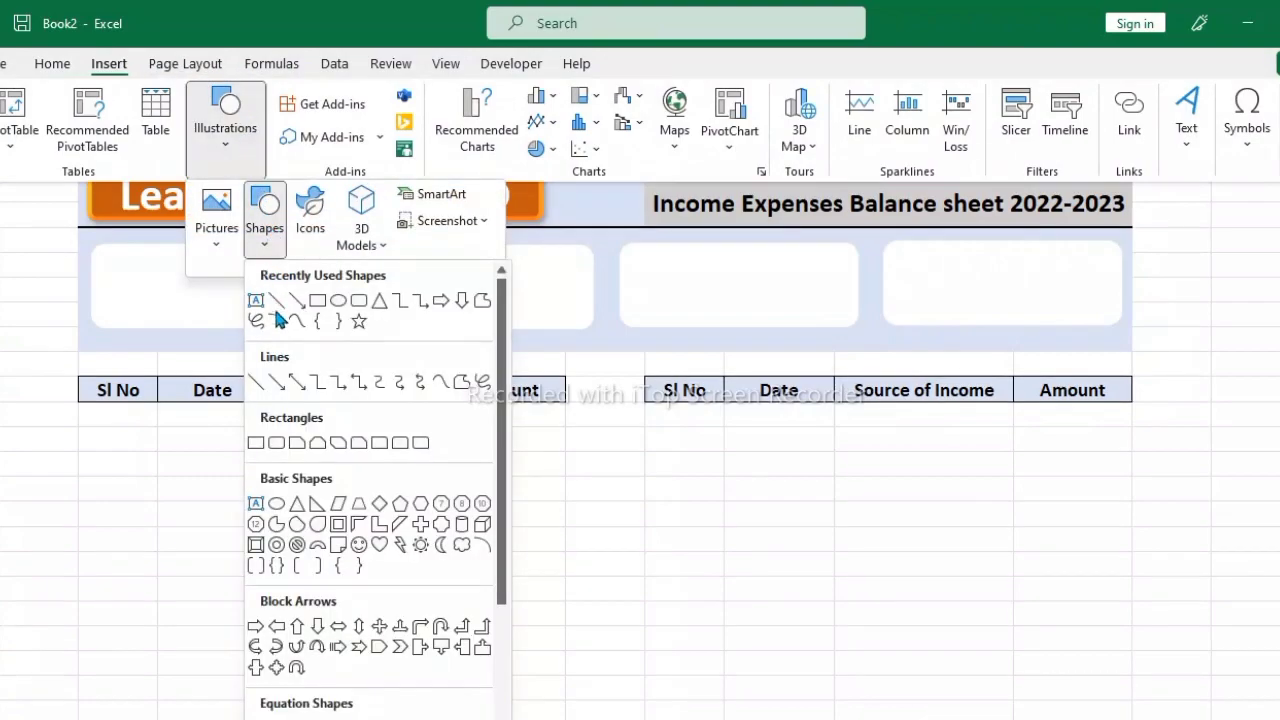
pyautogui.click(318, 302)
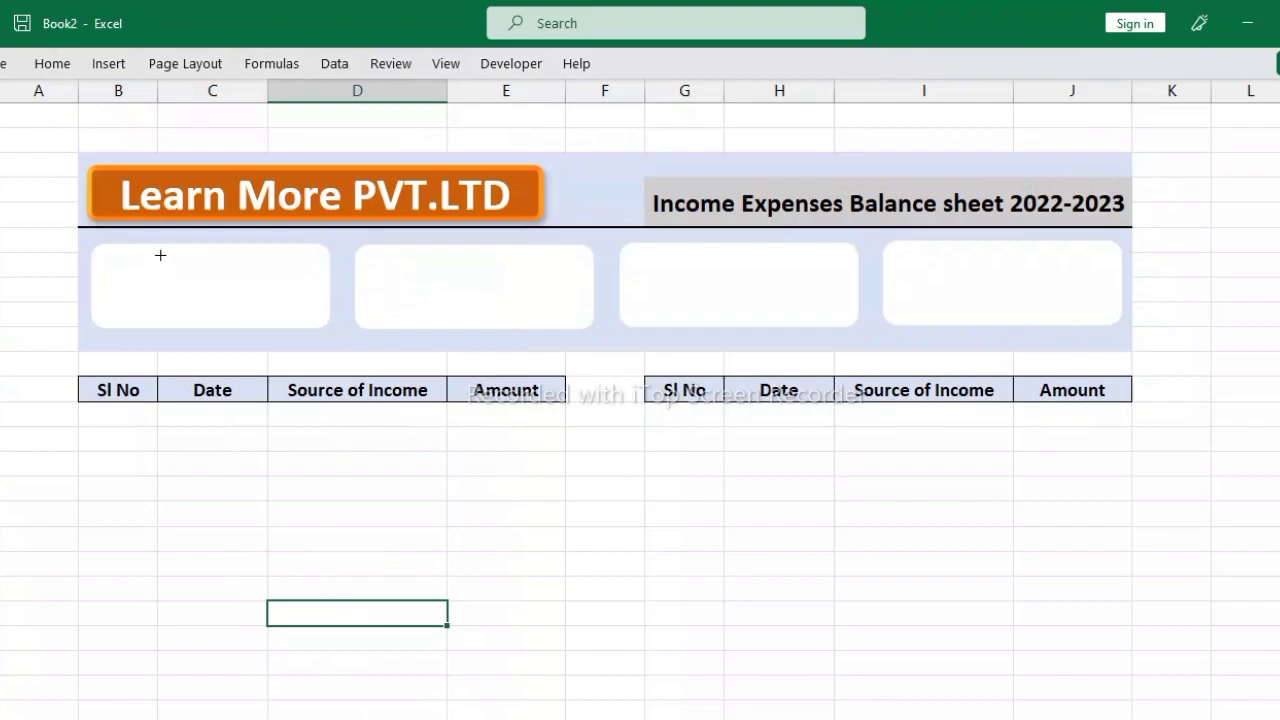
pyautogui.moveTo(154, 255); pyautogui.dragTo(268, 281)
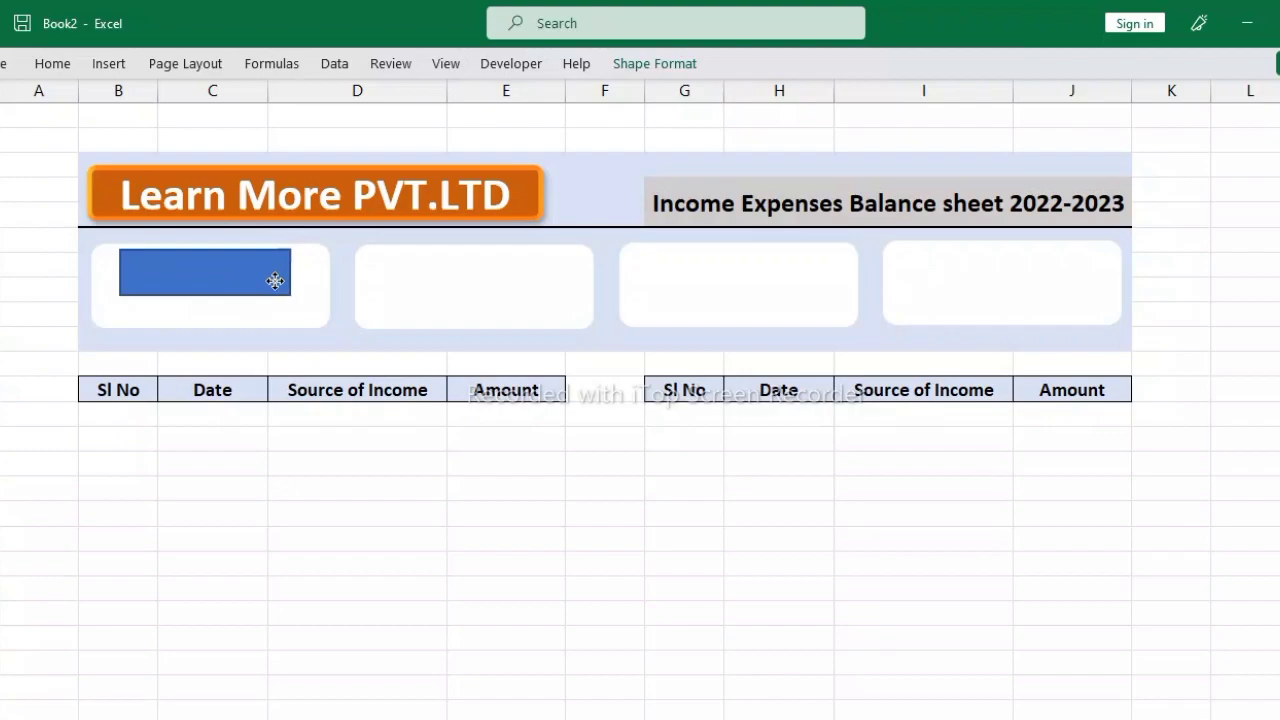
# - Type the label TOTAL INCOME into the new rectangle
pyautogui.click(259, 282)
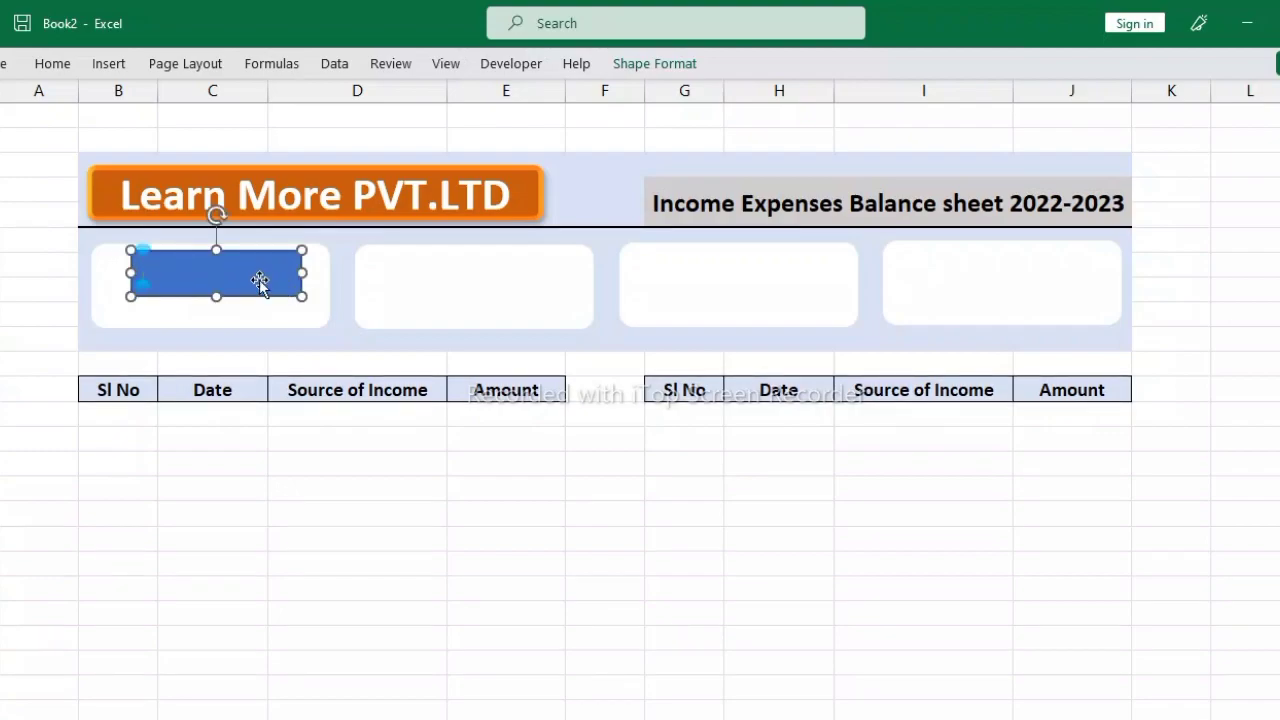
pyautogui.write('T')
pyautogui.write('OTAL I')
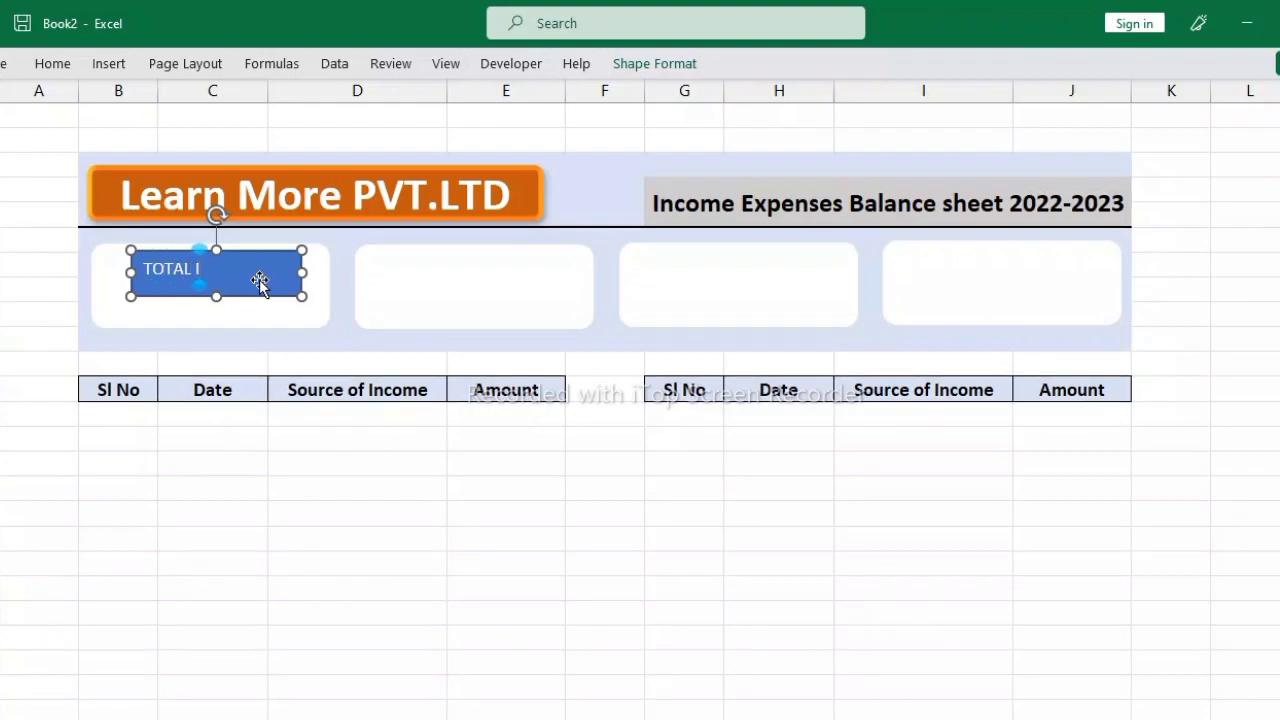
pyautogui.write('NCOME')
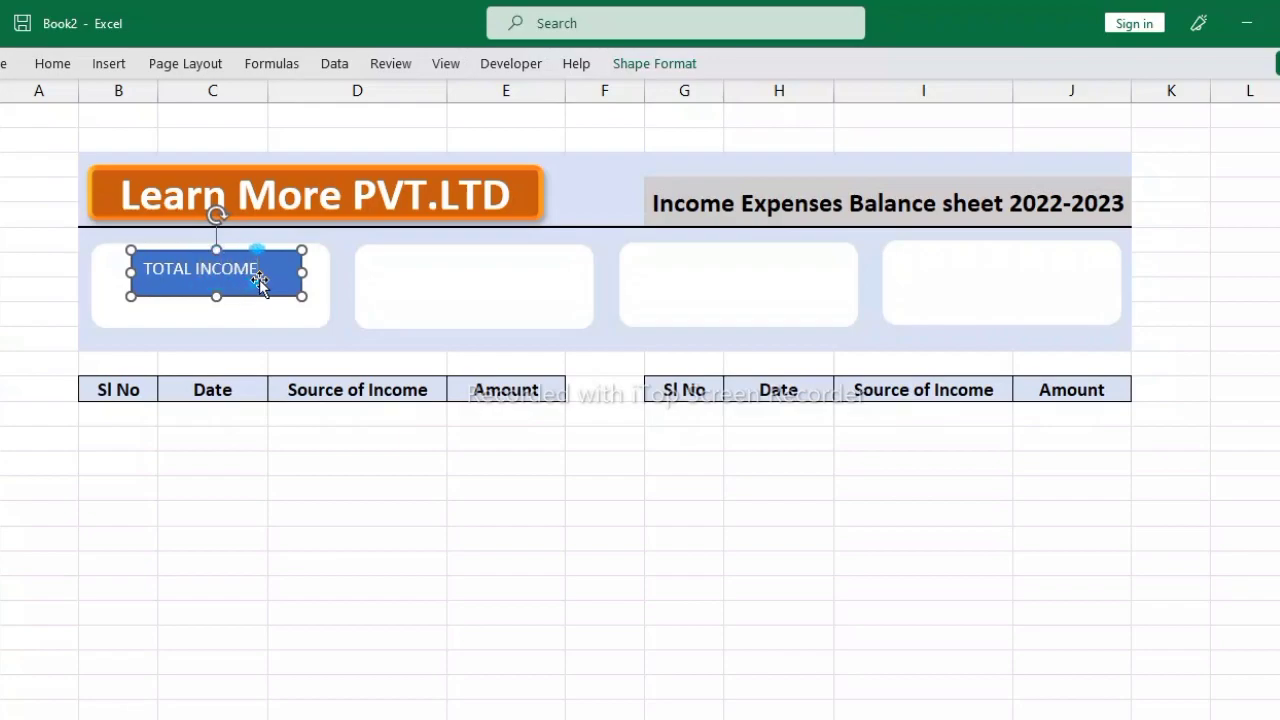
pyautogui.click(330, 510)
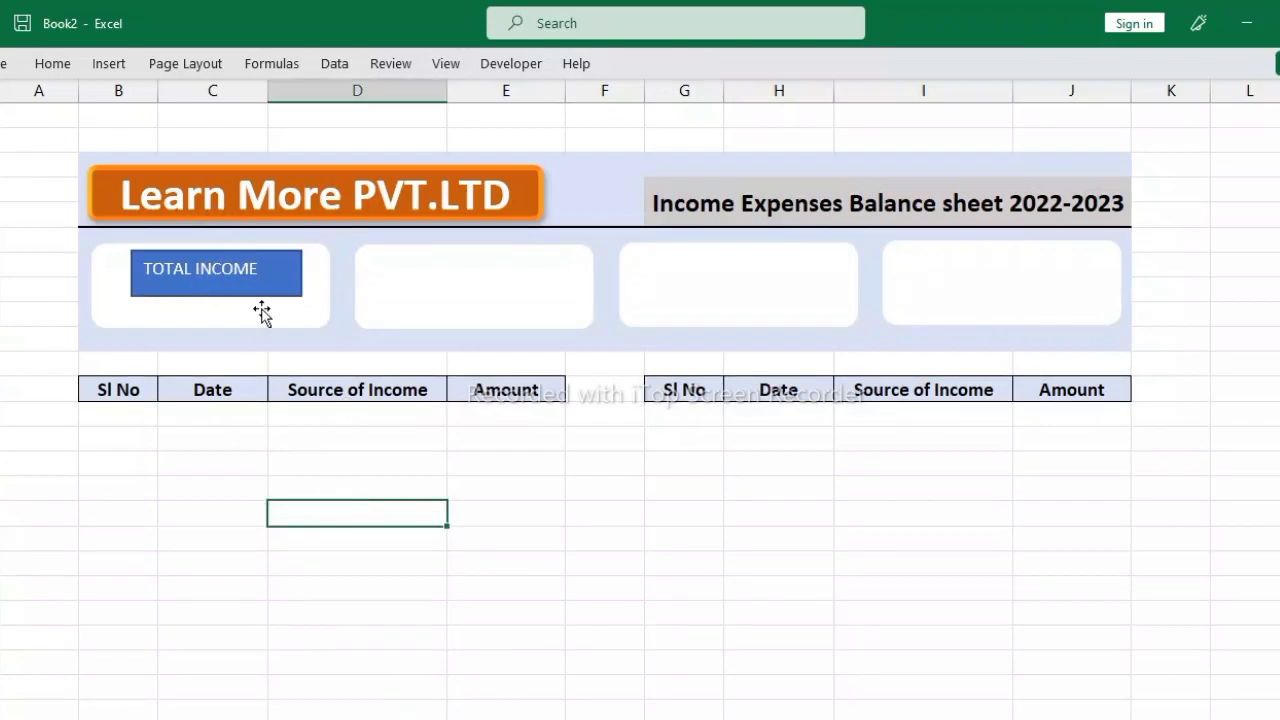
# - Make the TOTAL INCOME text bold and centred horizontally and vertically, undoing a stray copy
pyautogui.moveTo(273, 290)
pyautogui.mouseDown()
pyautogui.moveTo(816, 286)
pyautogui.moveTo(763, 514)
pyautogui.mouseUp()
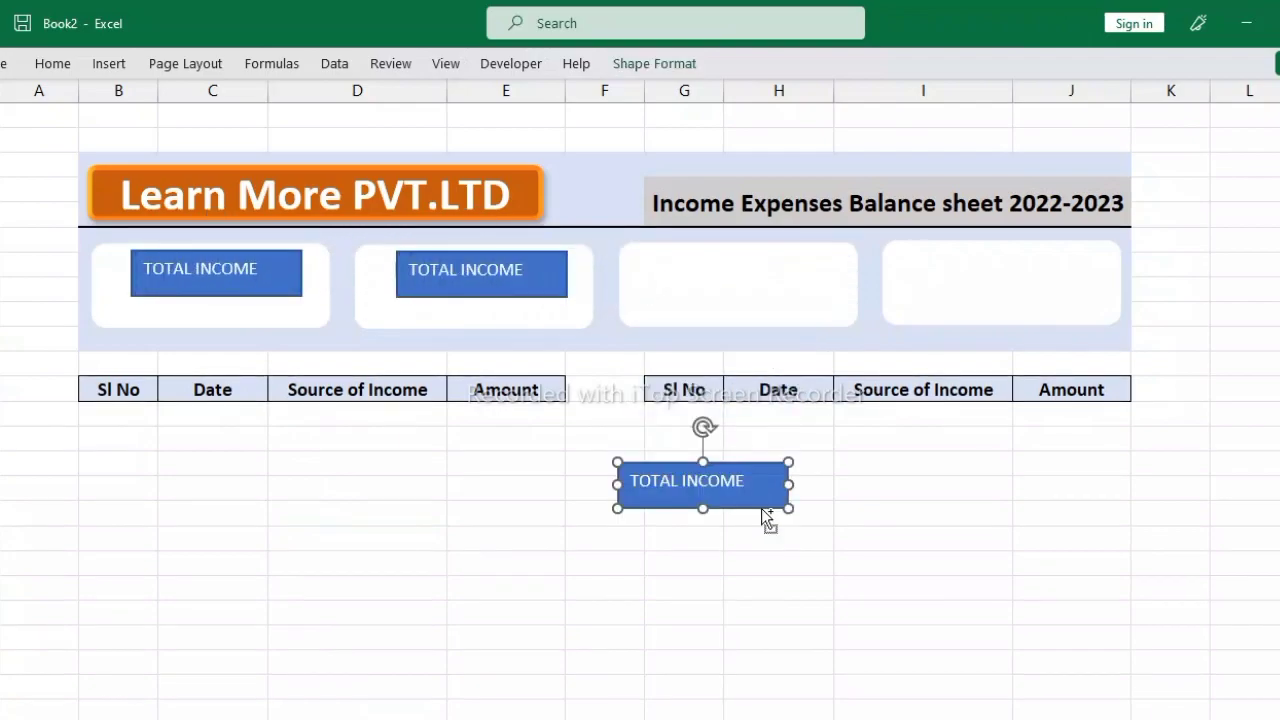
pyautogui.hotkey('ctrl', 'z')
pyautogui.hotkey('ctrl', 'z')
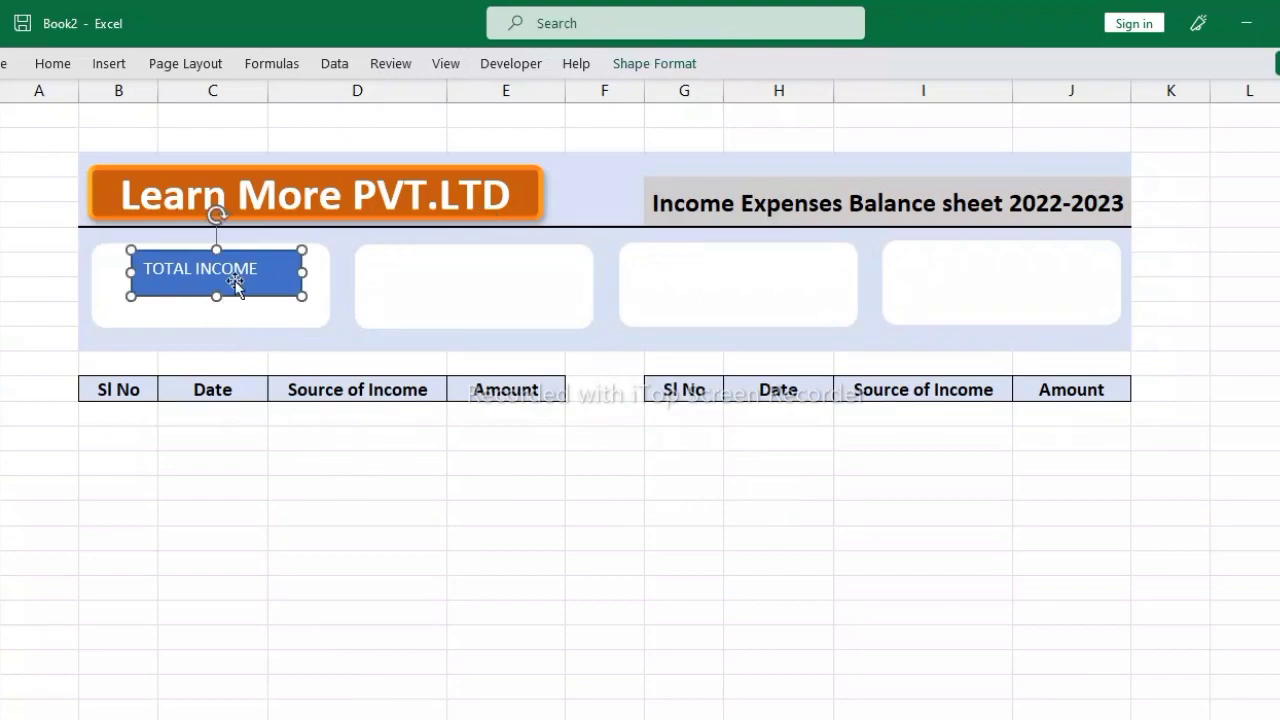
pyautogui.click(52, 64)
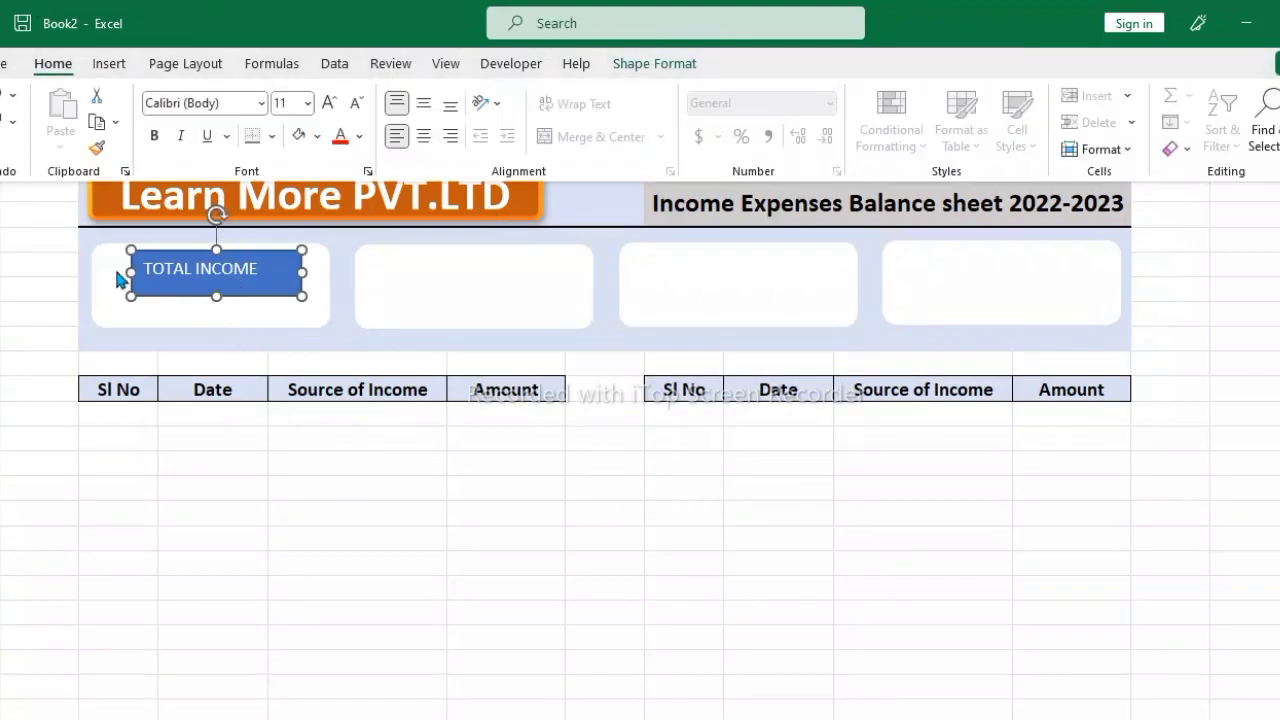
pyautogui.click(156, 140)
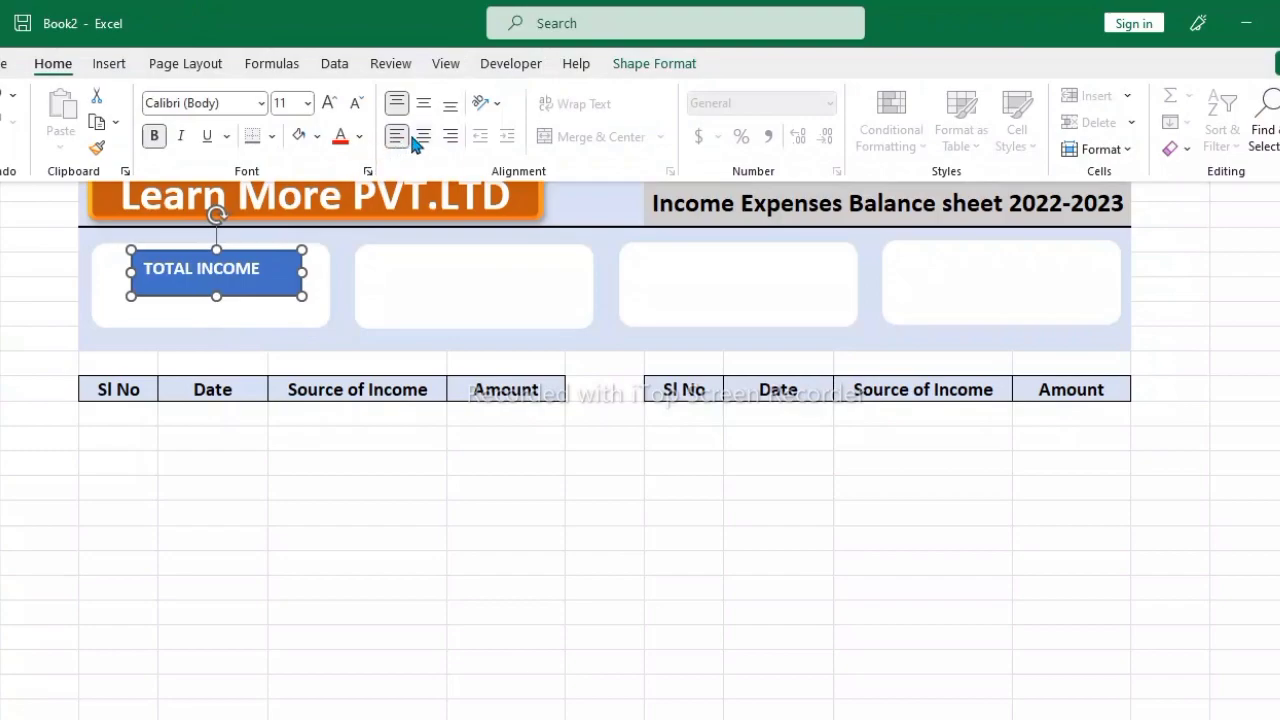
pyautogui.click(422, 136)
pyautogui.click(422, 105)
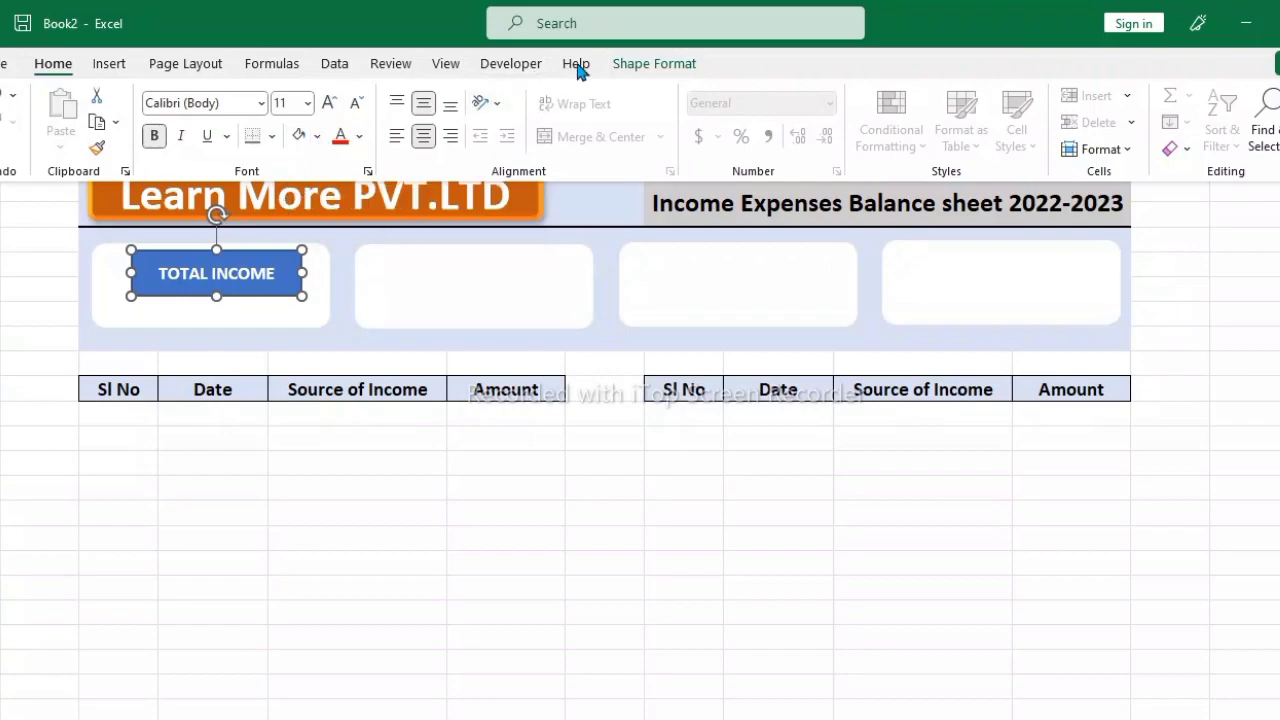
# - Give the label box no fill, black text and no outline
pyautogui.click(612, 64)
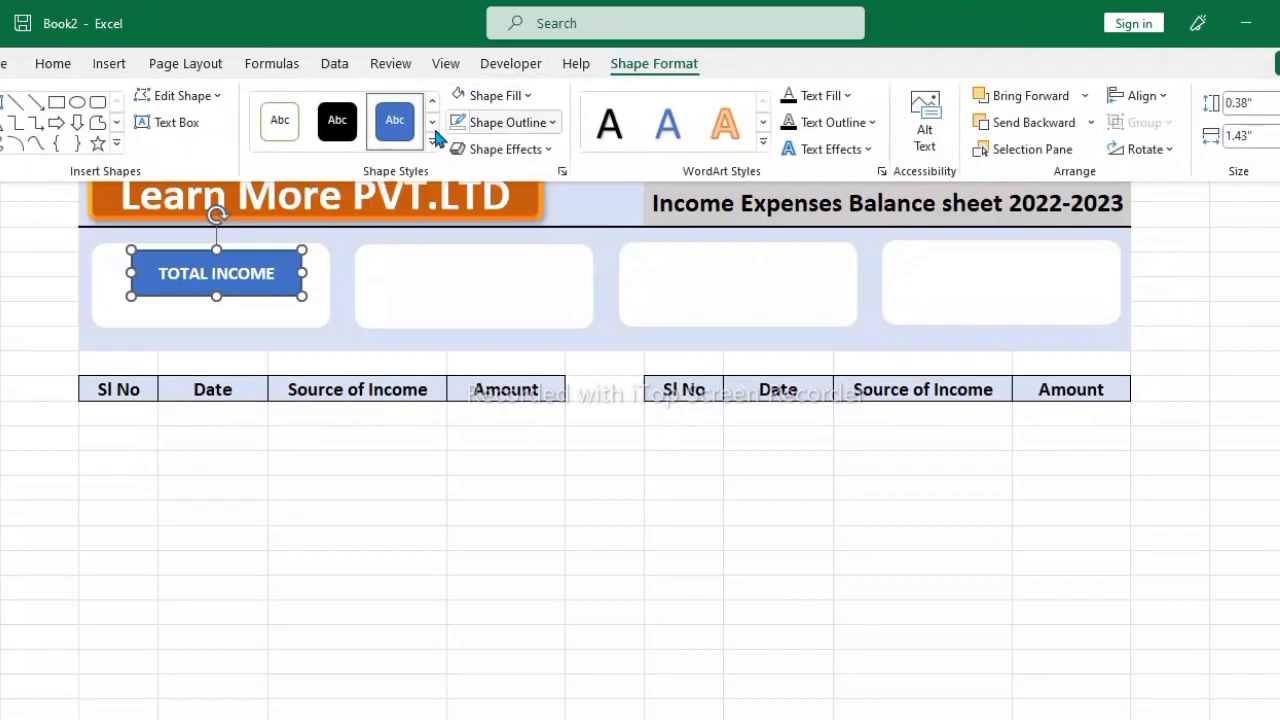
pyautogui.click(527, 97)
pyautogui.click(530, 355)
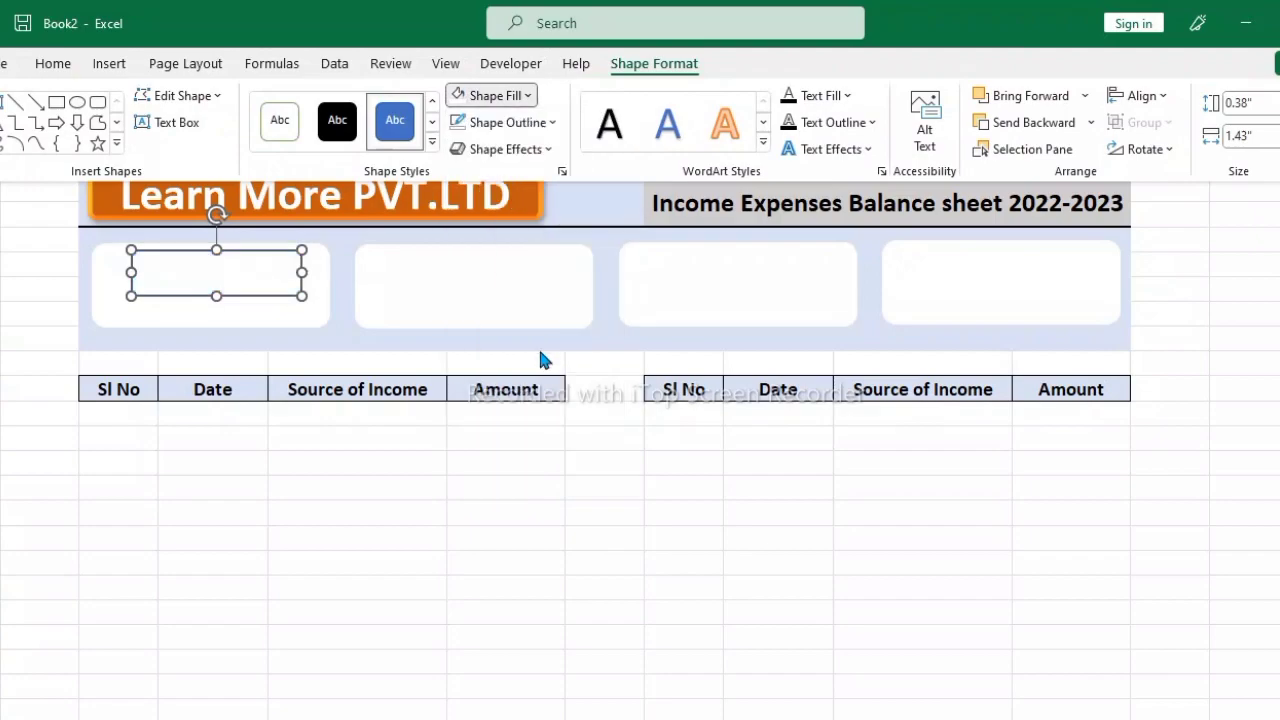
pyautogui.click(840, 95)
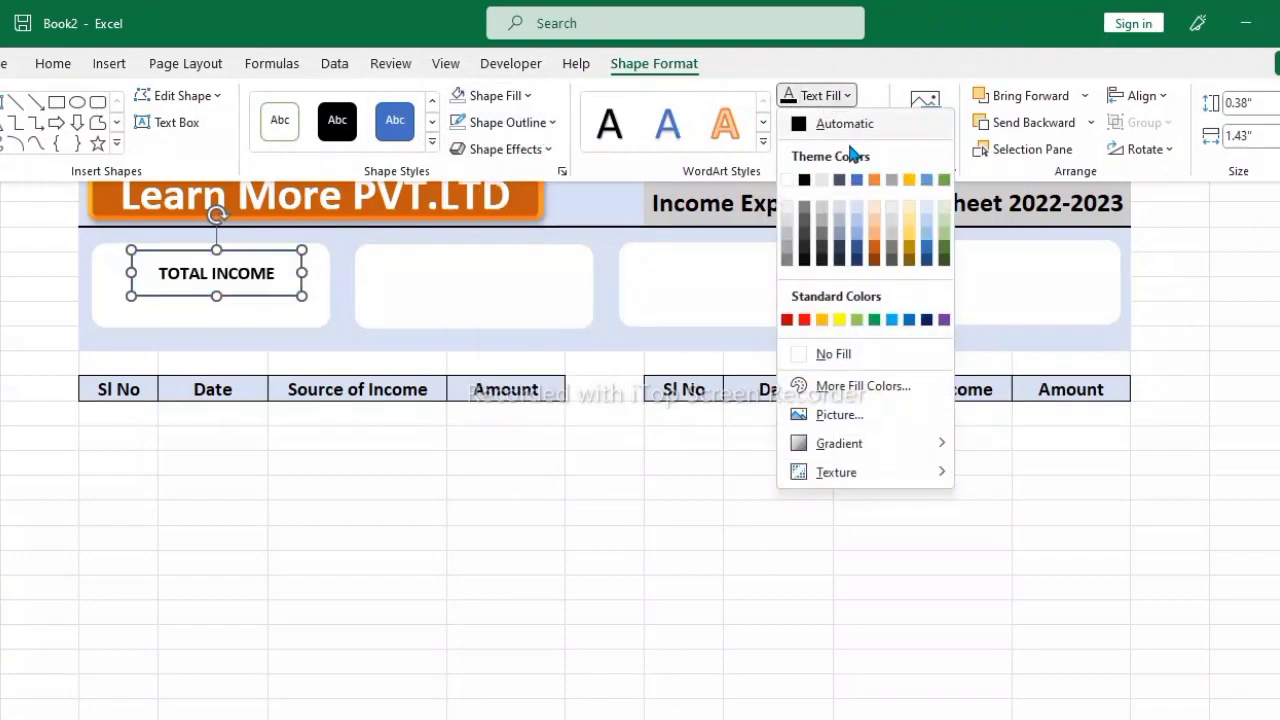
pyautogui.click(802, 182)
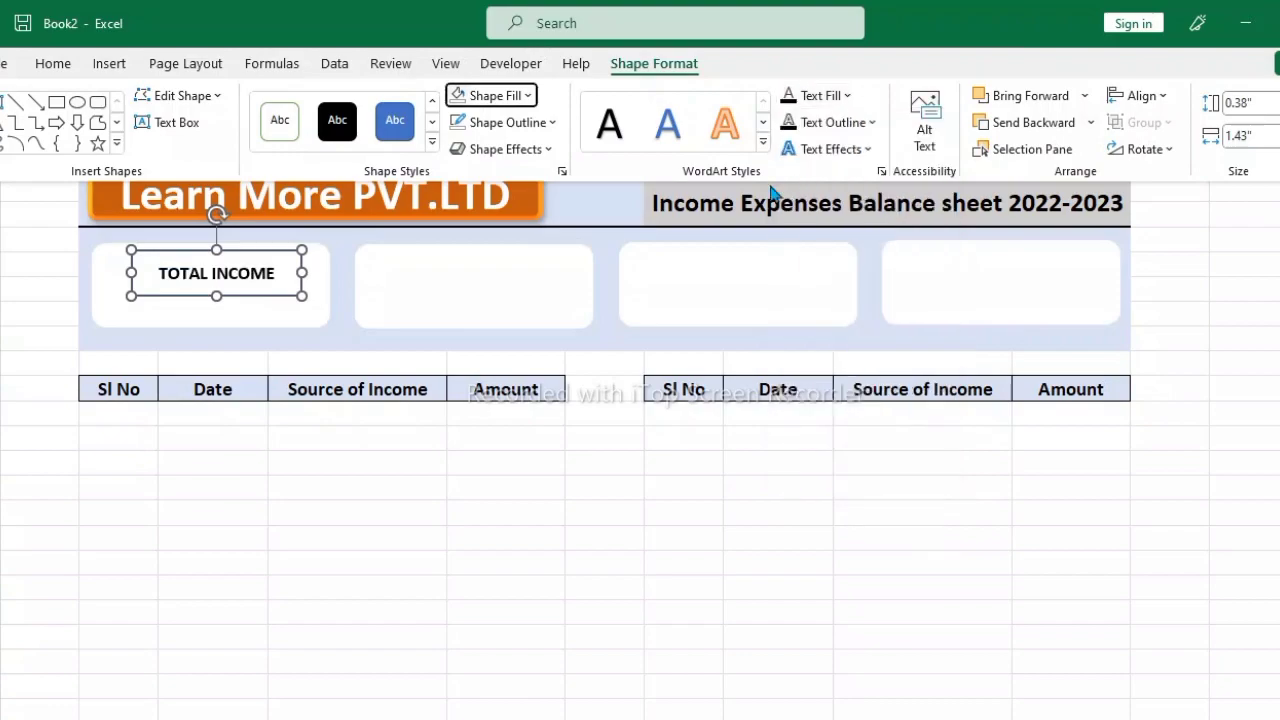
pyautogui.click(552, 122)
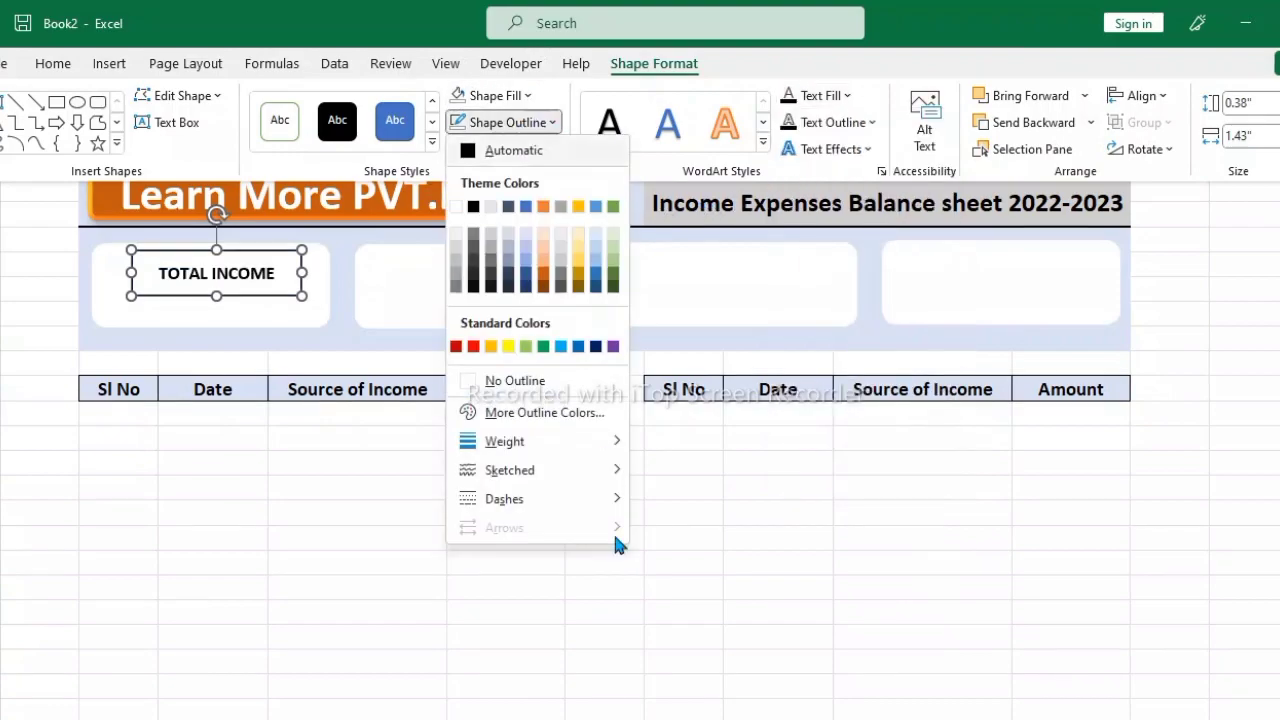
pyautogui.click(515, 381)
pyautogui.hotkey('ctrl', 'F1')
pyautogui.press('Escape')
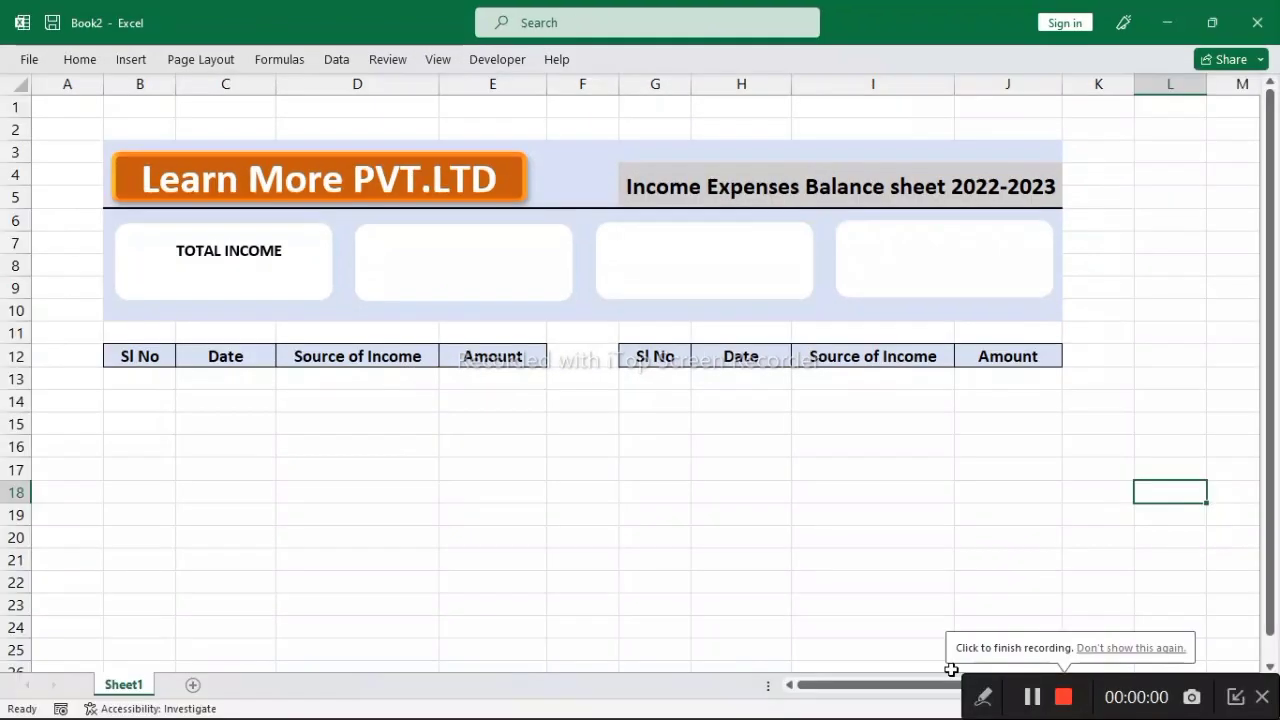
# - Copy the TOTAL INCOME label into the second, third and fourth cards, deleting a misplaced copy
pyautogui.rightClick(214, 251)
pyautogui.press('Escape')
pyautogui.click(192, 271)
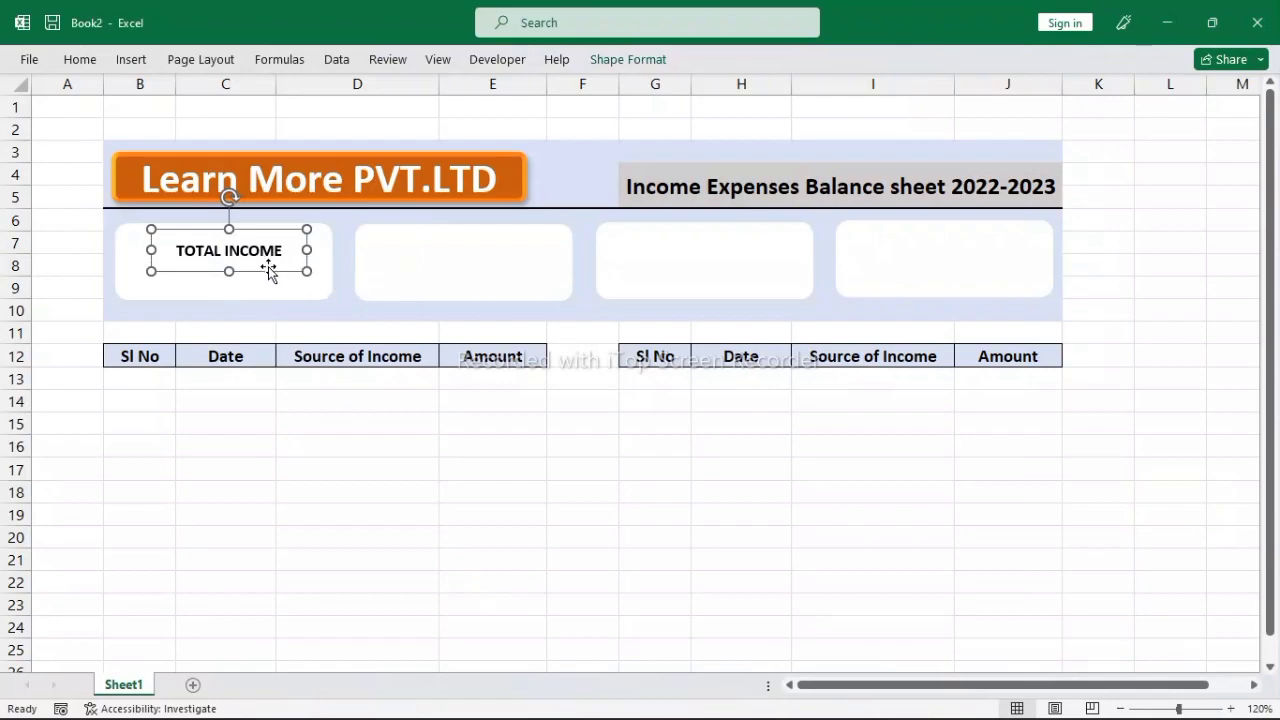
pyautogui.moveTo(275, 272)
pyautogui.mouseDown()
pyautogui.moveTo(433, 278)
pyautogui.moveTo(407, 625)
pyautogui.mouseUp()
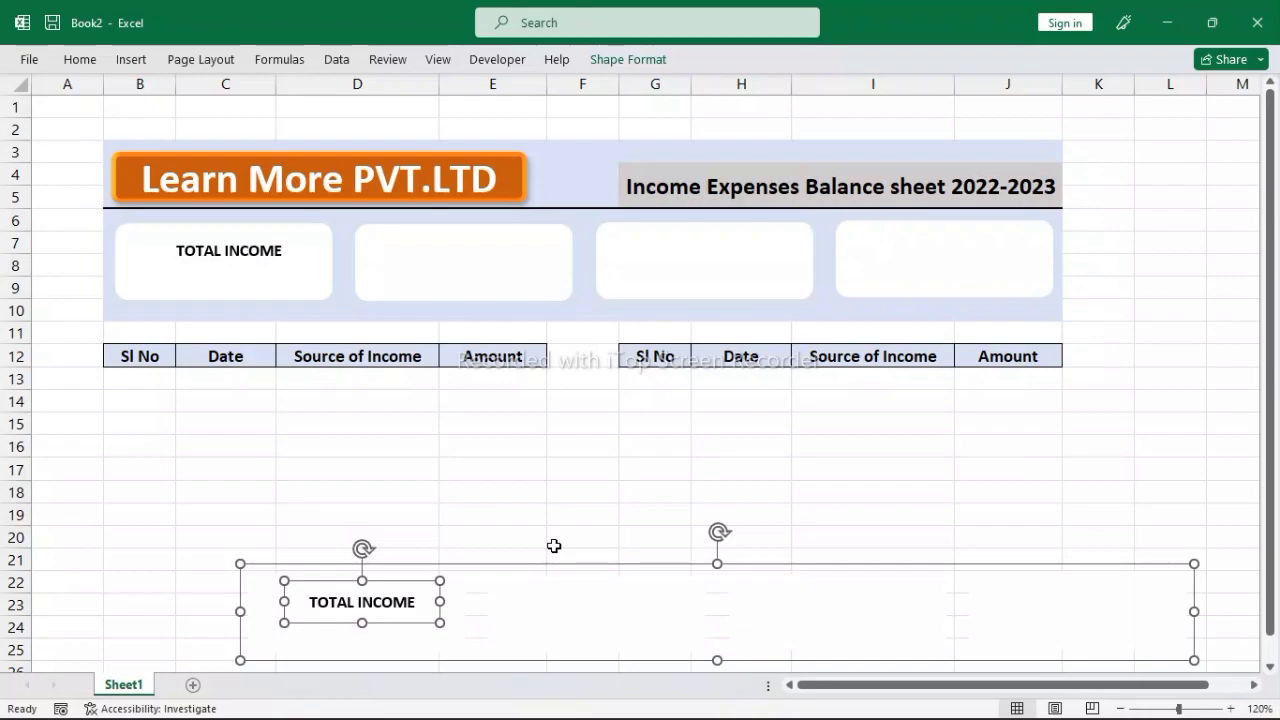
pyautogui.press('Delete')
pyautogui.rightClick(252, 251)
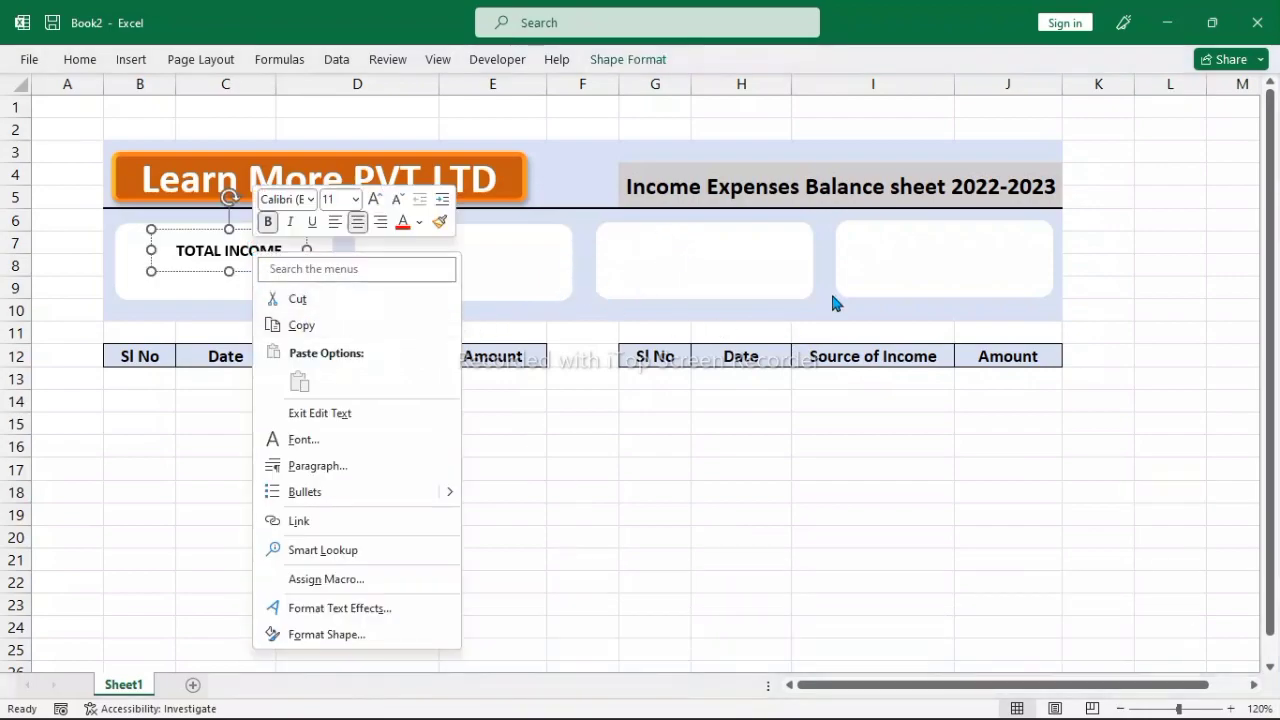
pyautogui.click(201, 275)
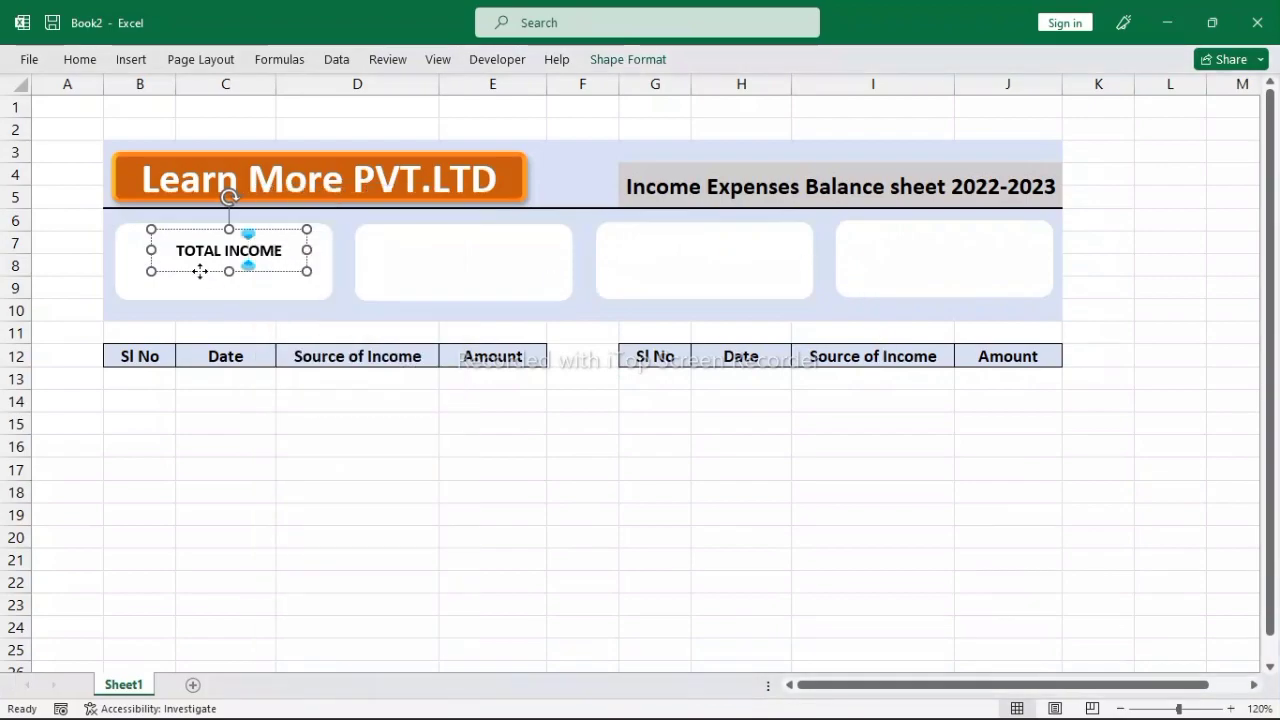
pyautogui.click(200, 271)
pyautogui.moveTo(200, 275)
pyautogui.keyDown('ctrl'); pyautogui.mouseDown()
pyautogui.moveTo(960, 278)
pyautogui.moveTo(944, 281)
pyautogui.mouseUp(); pyautogui.keyUp('ctrl')
pyautogui.click(913, 542)
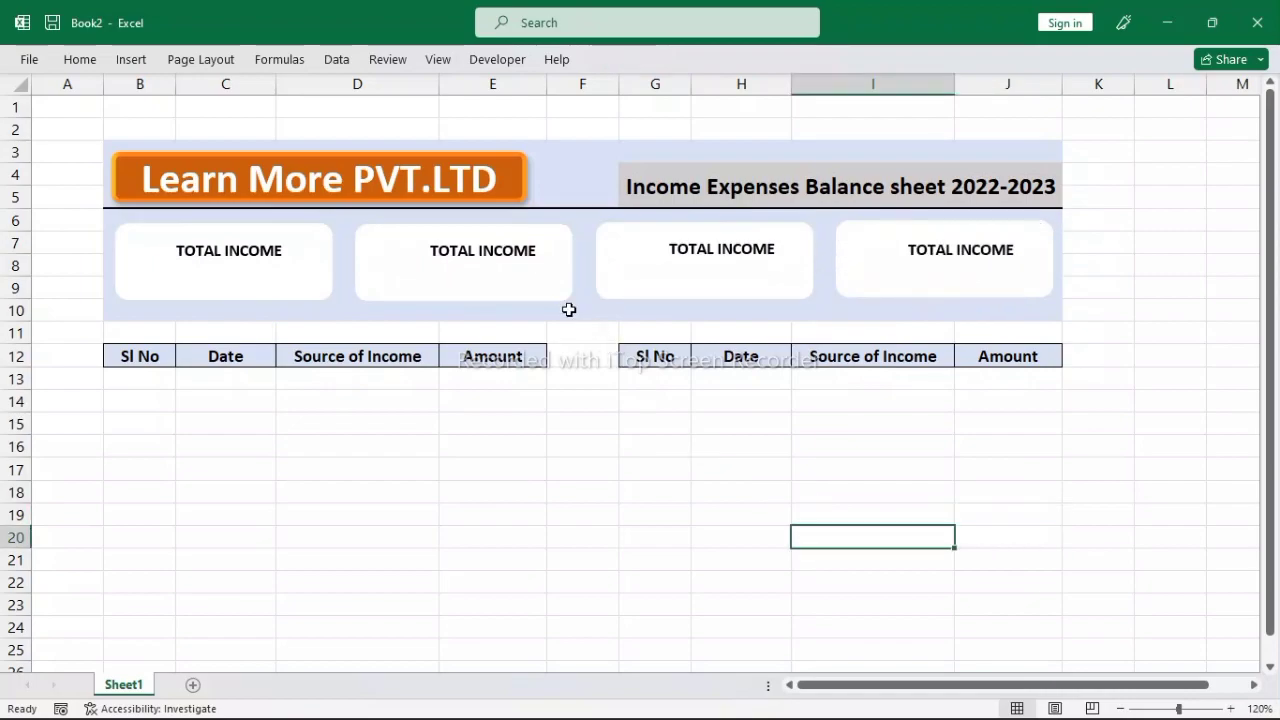
# - Change the second card's label to TOTAL EXPENSES
pyautogui.rightClick(529, 263)
pyautogui.click(532, 264)
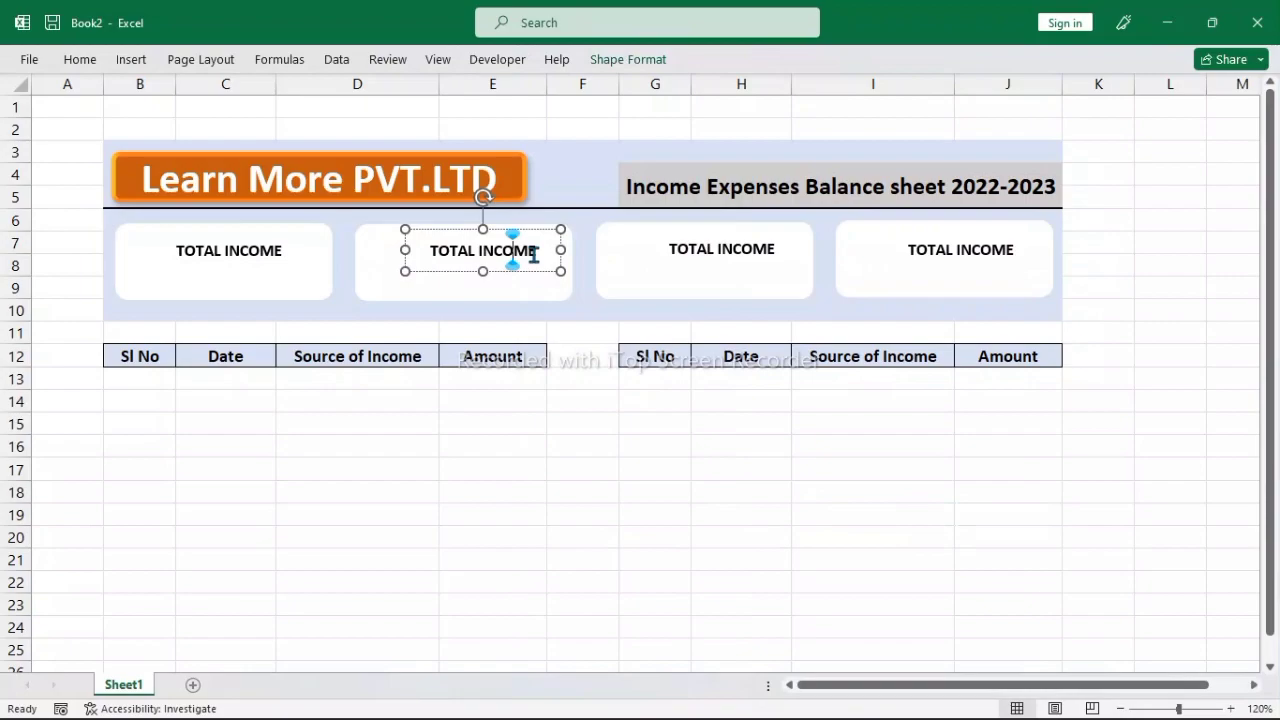
pyautogui.press('BackSpace')
pyautogui.press('BackSpace')
pyautogui.press('BackSpace')
pyautogui.press('BackSpace')
pyautogui.press('BackSpace')
pyautogui.press('BackSpace')
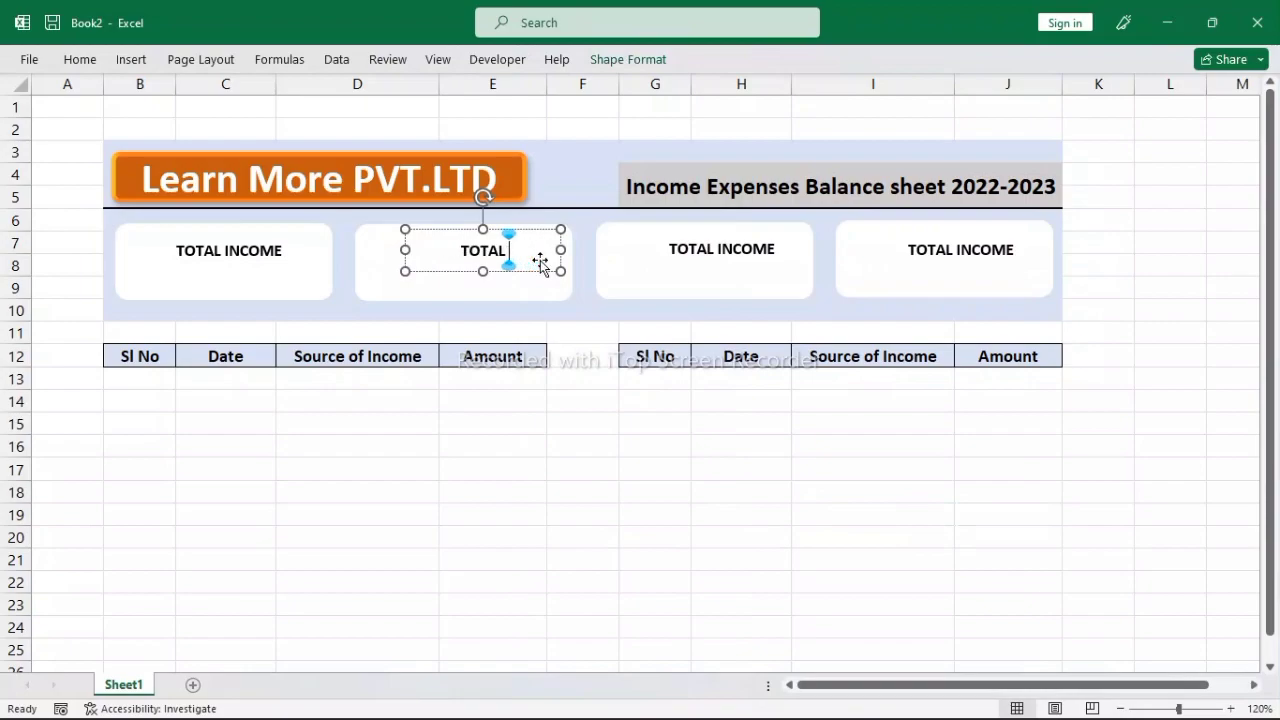
pyautogui.write('E')
pyautogui.write('XP')
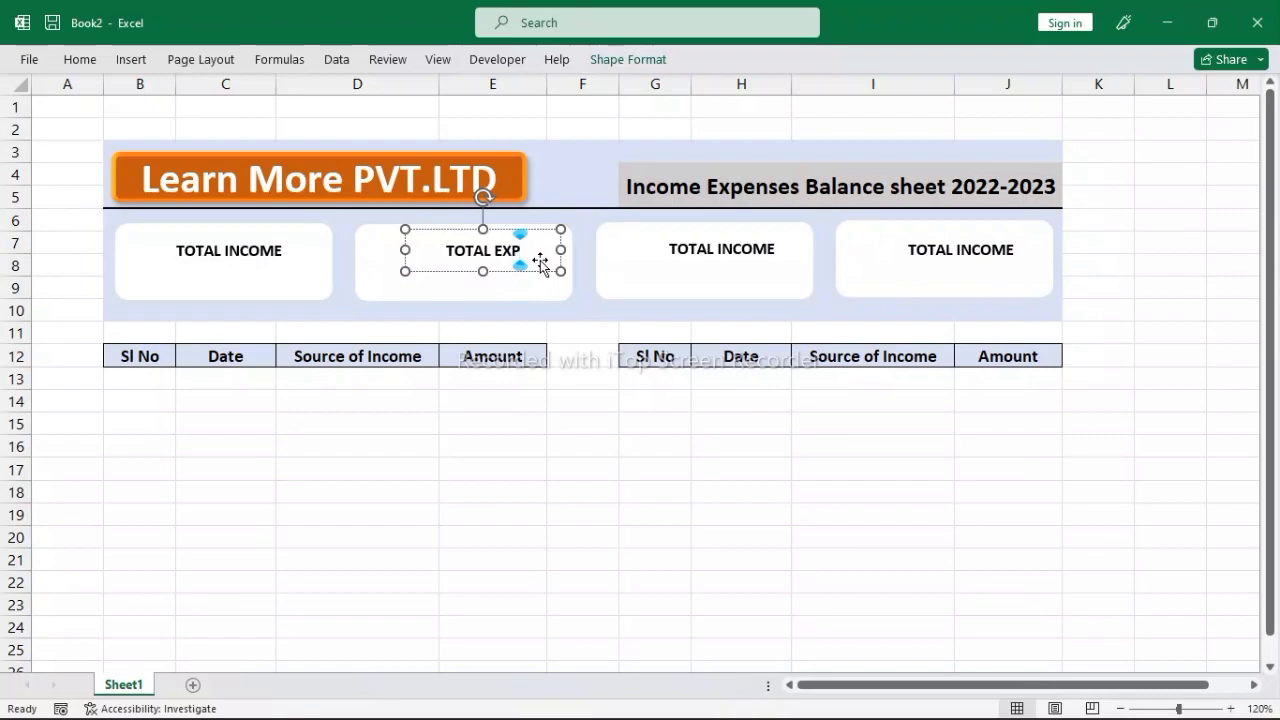
pyautogui.write('E')
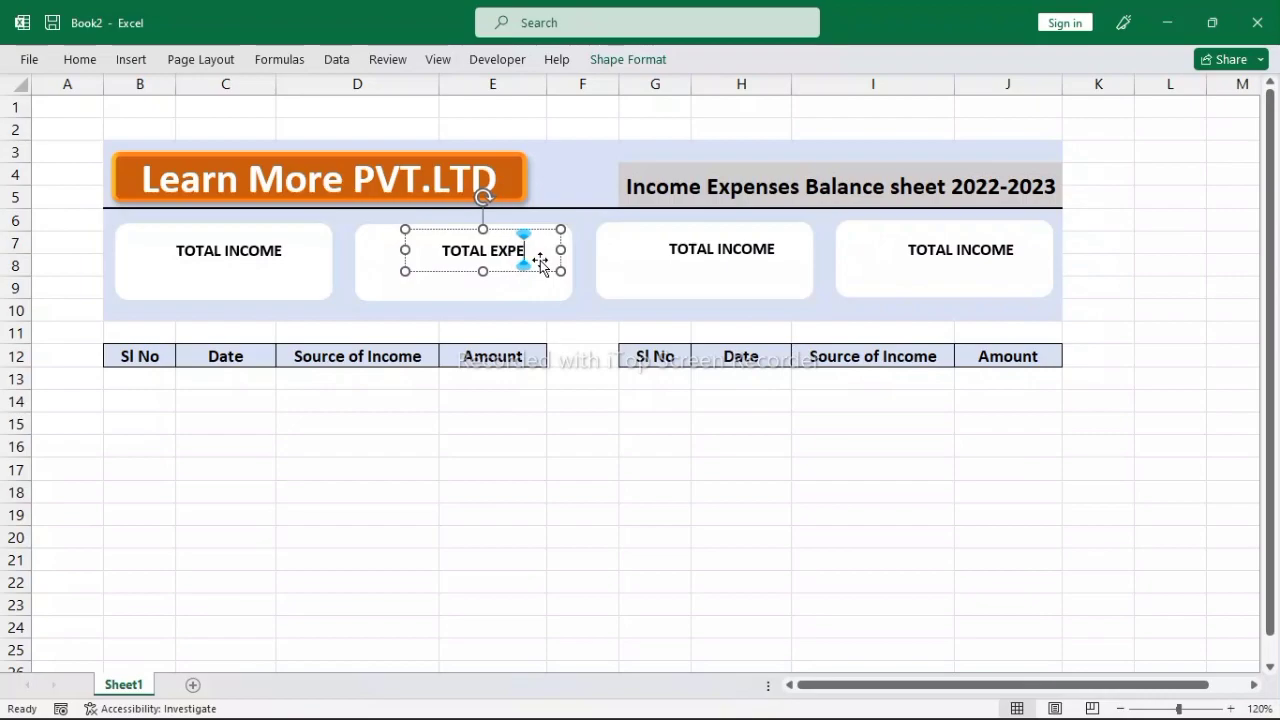
pyautogui.write('NSES')
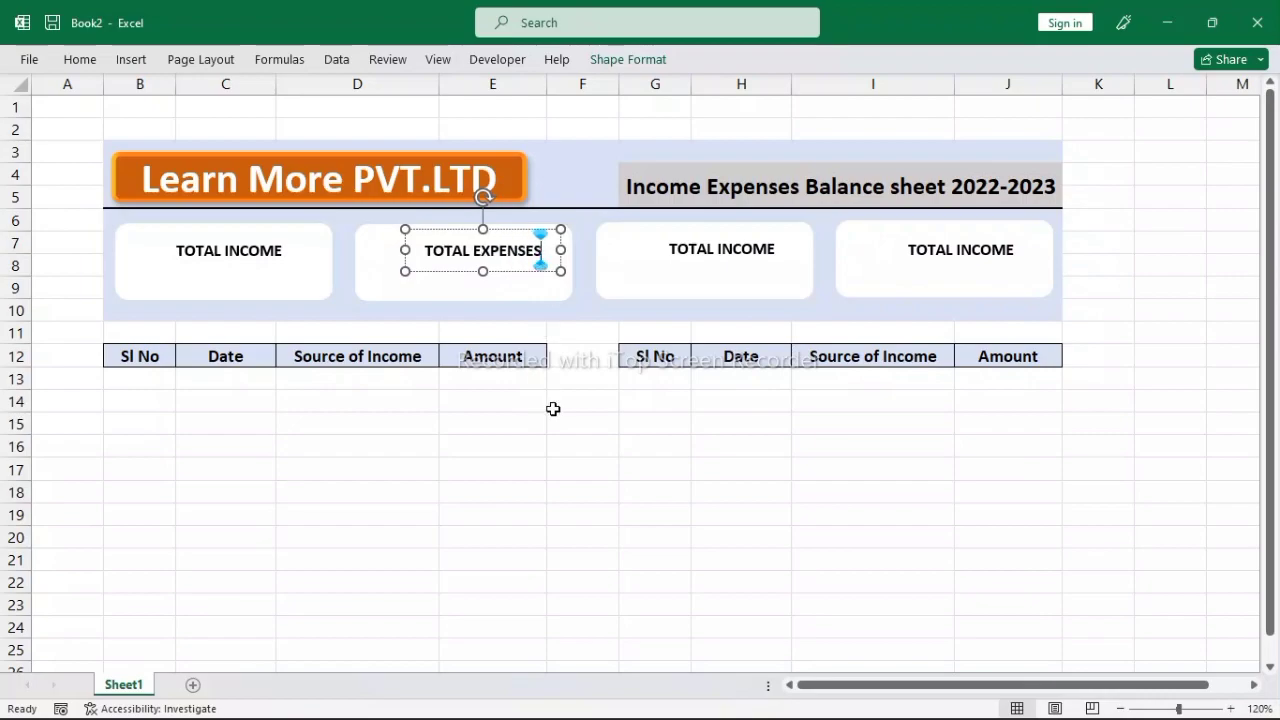
pyautogui.click(553, 408)
# - Change the third card's label to TOTAL PROFIT
pyautogui.click(751, 256)
pyautogui.click(774, 263)
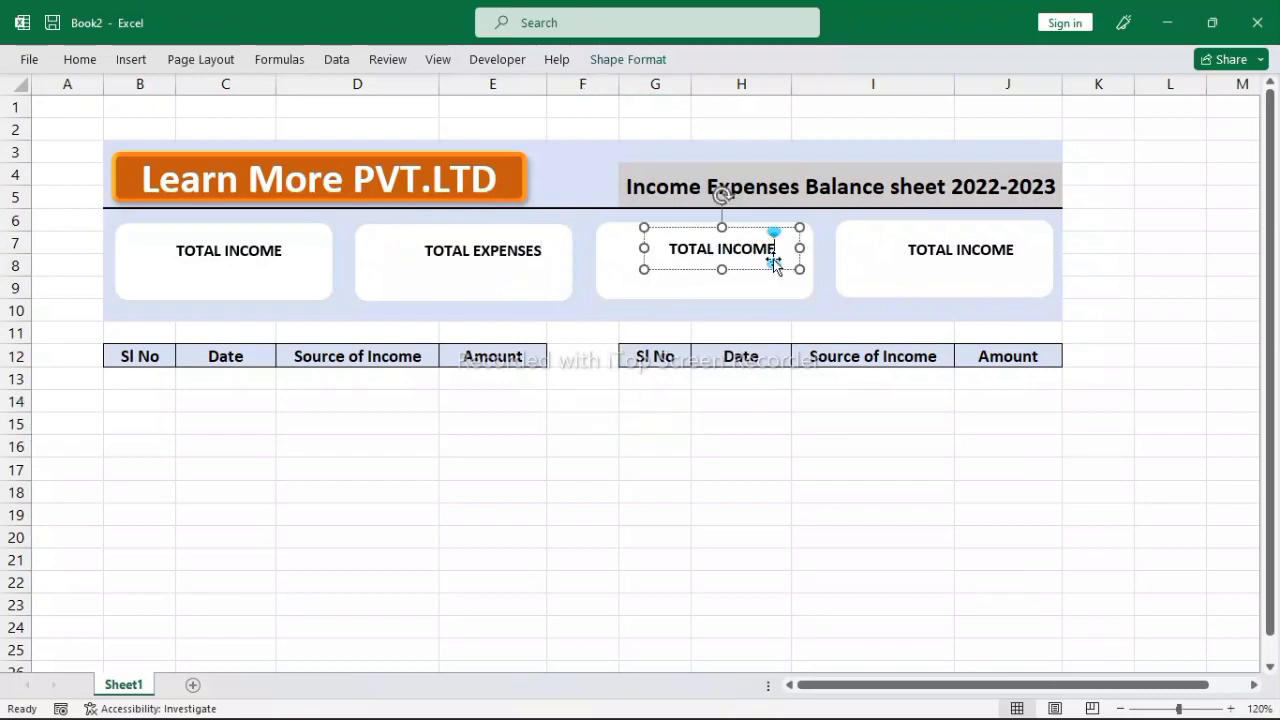
pyautogui.press('BackSpace')
pyautogui.press('BackSpace')
pyautogui.press('BackSpace')
pyautogui.press('BackSpace')
pyautogui.press('BackSpace')
pyautogui.press('BackSpace')
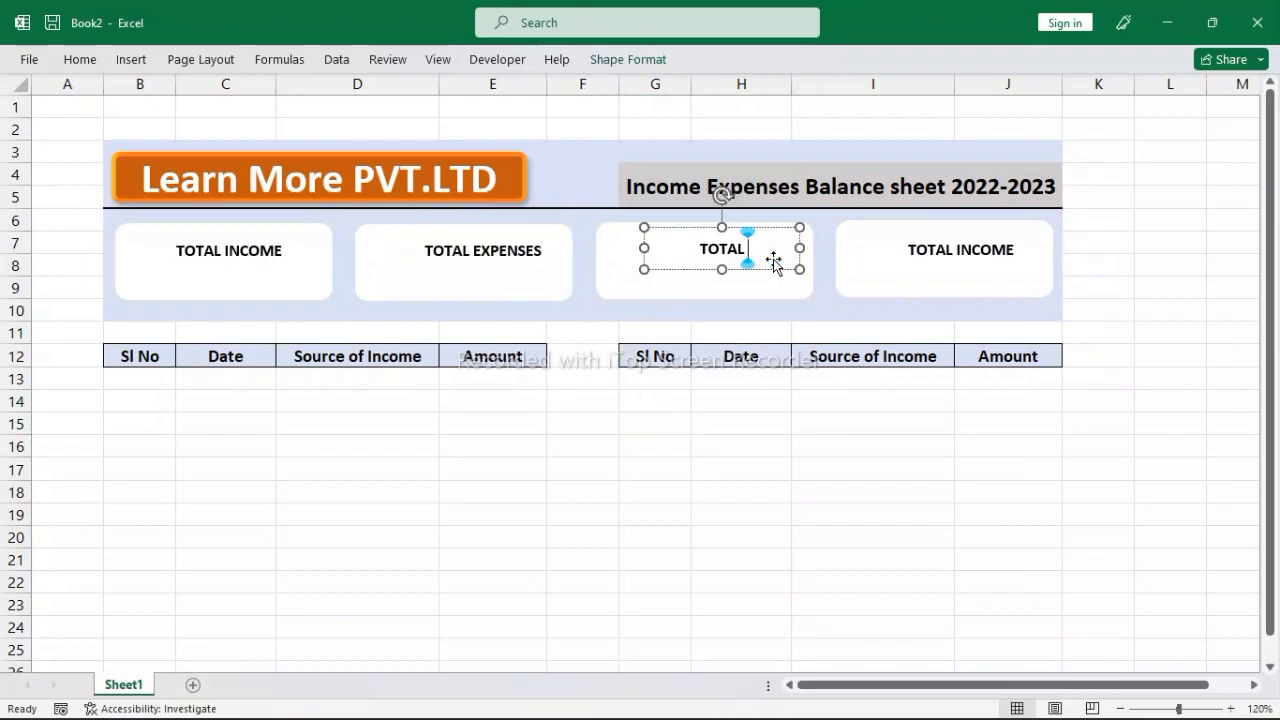
pyautogui.write('PROF')
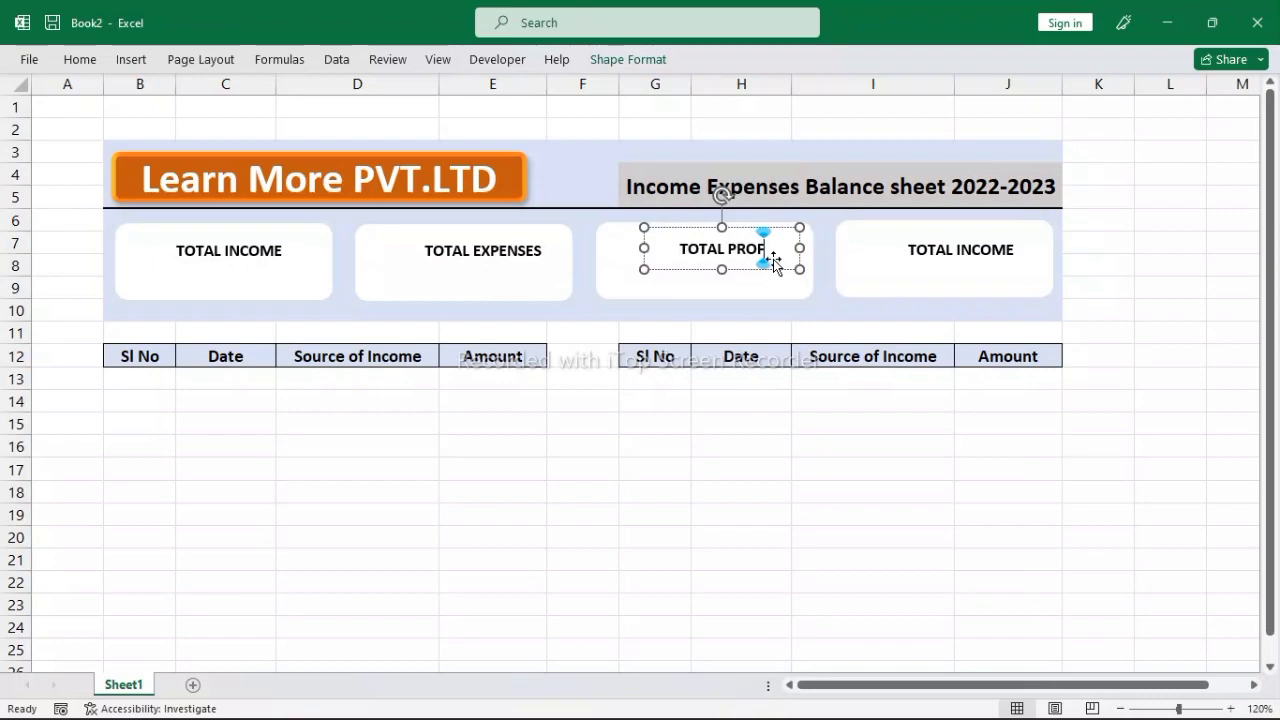
pyautogui.write('IT')
pyautogui.click(849, 519)
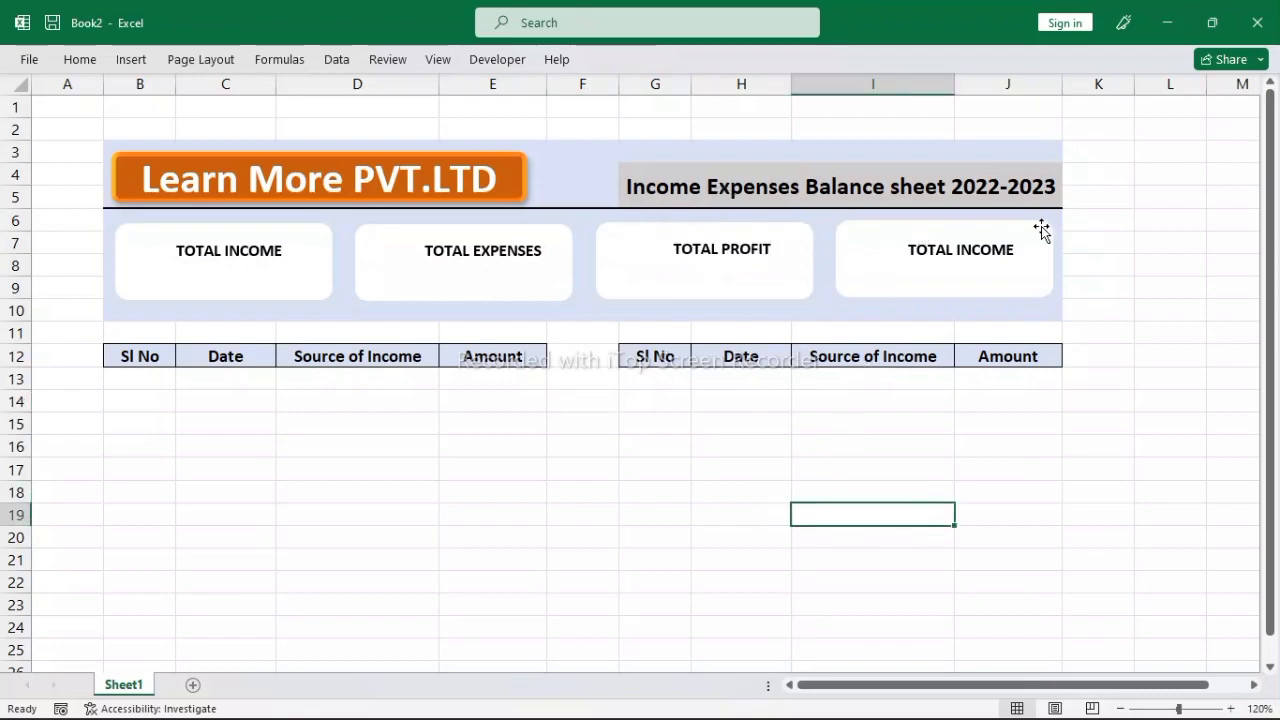
# - Change the fourth card's label to TOTAL LOSS
pyautogui.click(986, 259)
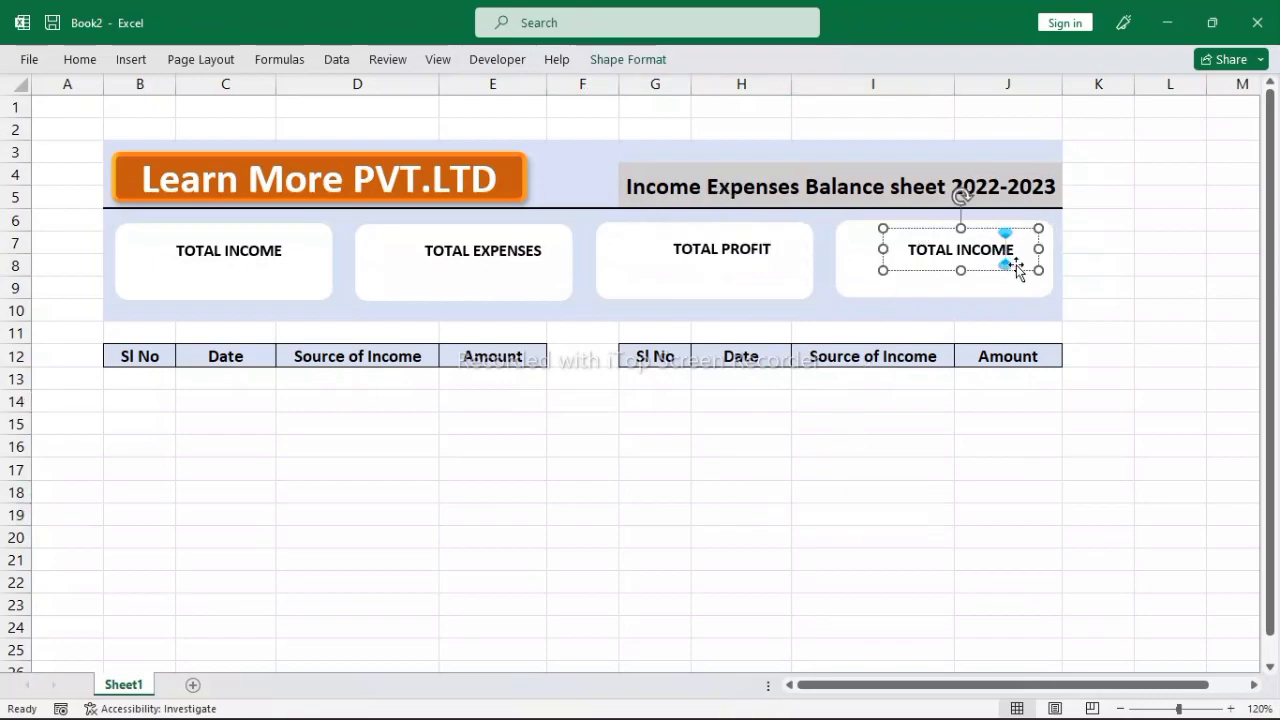
pyautogui.click(1014, 264)
pyautogui.click(1016, 262)
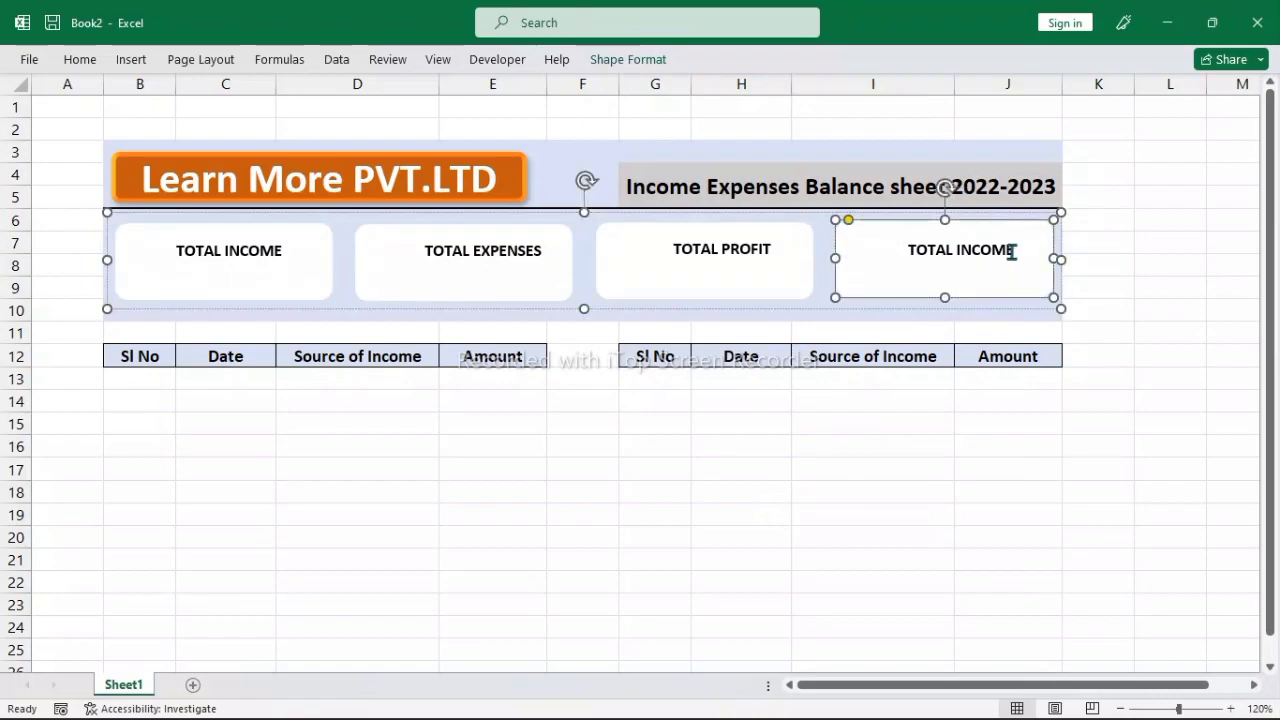
pyautogui.click(1012, 254)
pyautogui.press('BackSpace')
pyautogui.press('BackSpace')
pyautogui.press('BackSpace')
pyautogui.press('BackSpace')
pyautogui.press('BackSpace')
pyautogui.press('BackSpace')
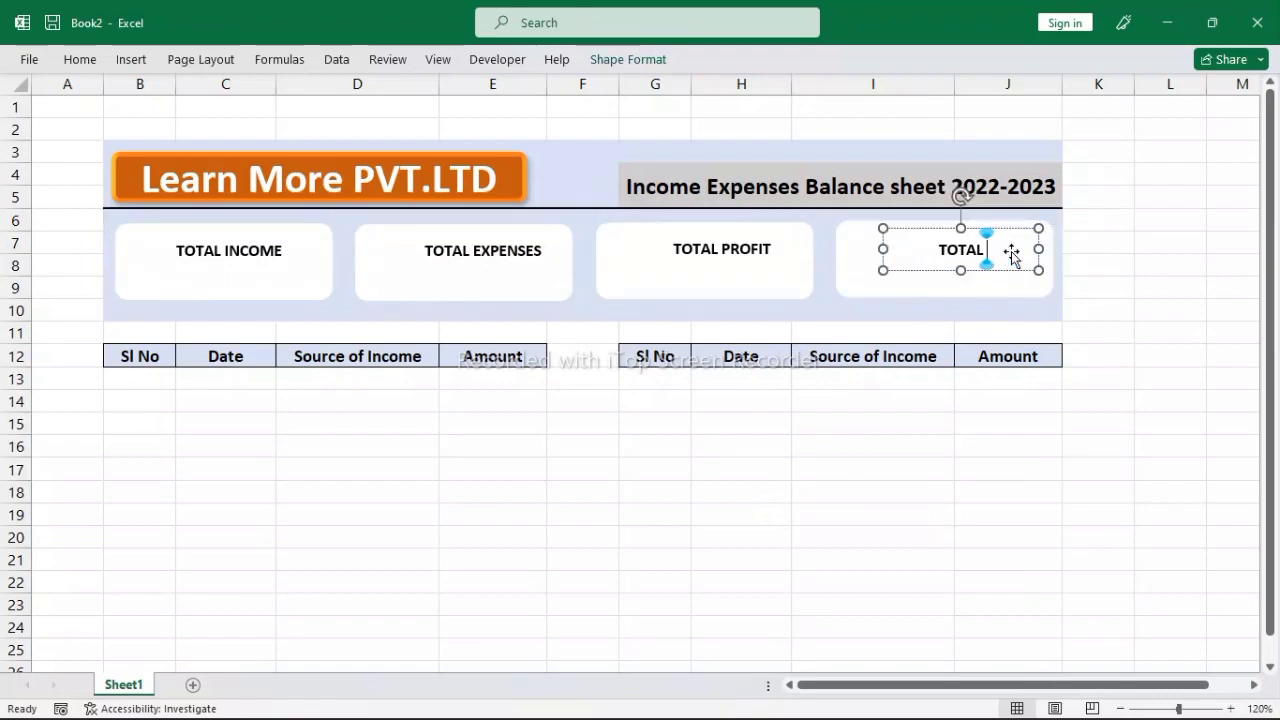
pyautogui.write('LOSS')
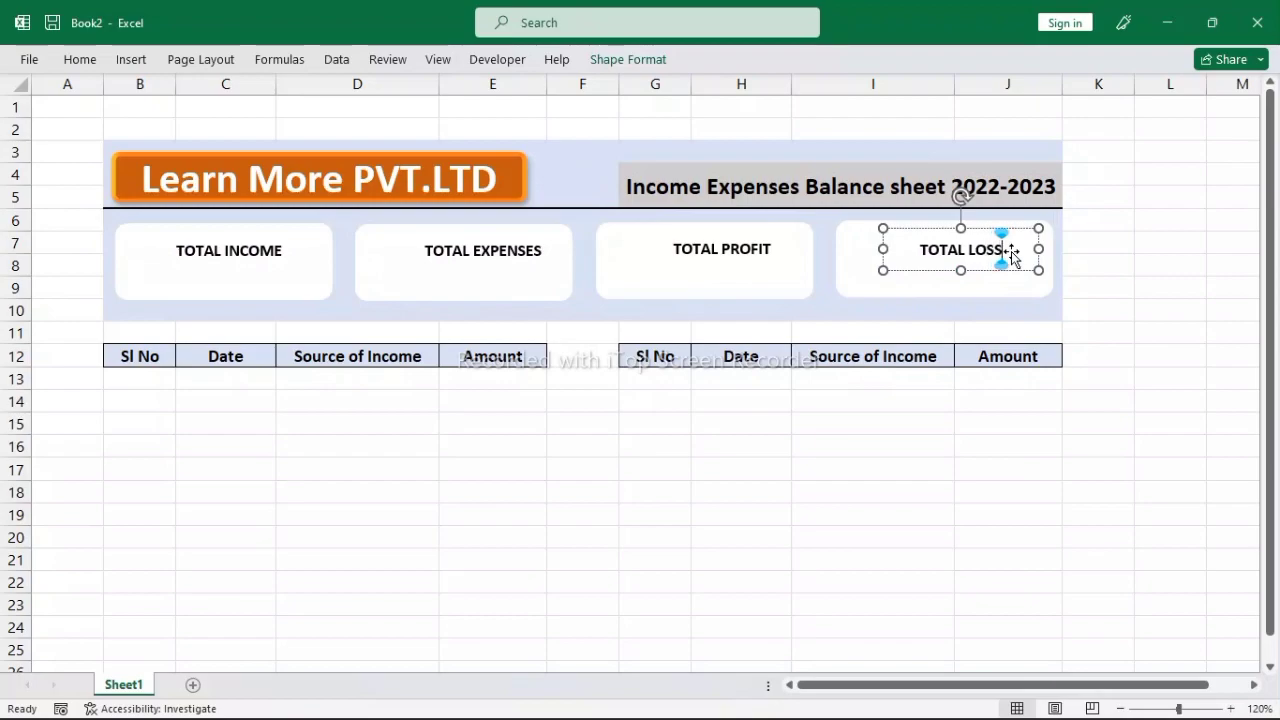
pyautogui.click(1046, 606)
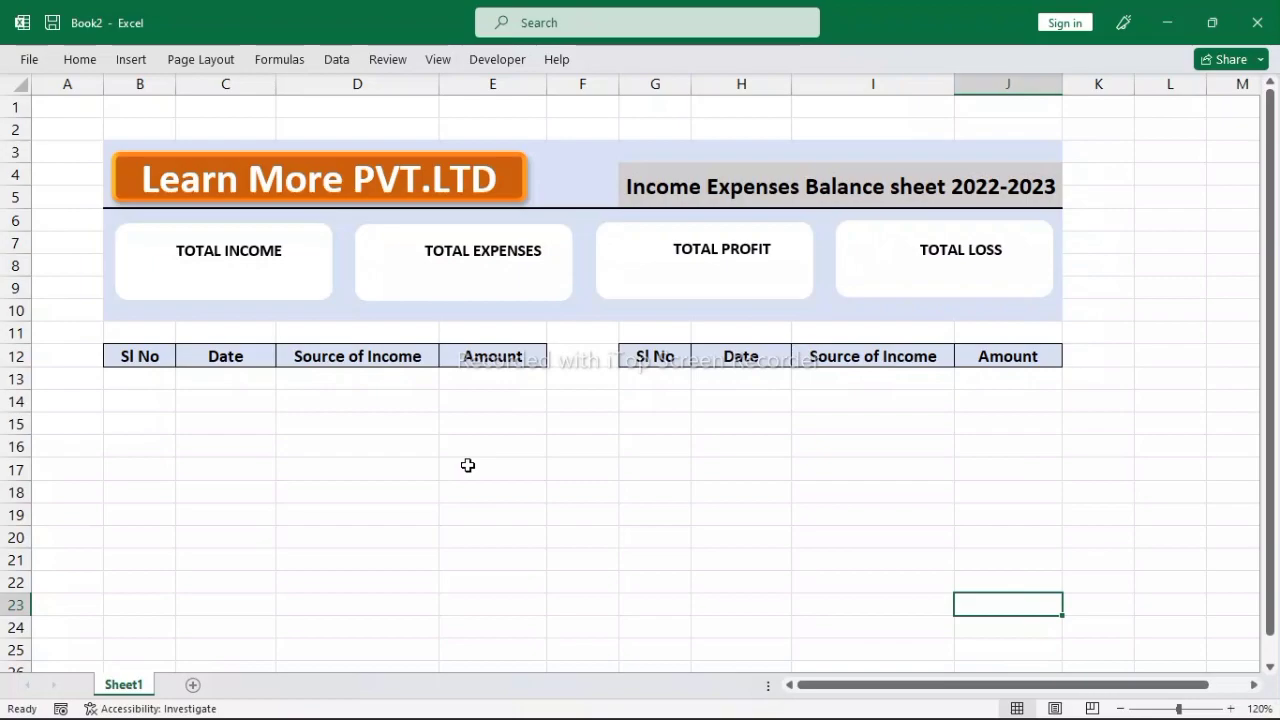
# - Rename the expense table's I12 heading from 'Source of Income' to 'Source of Expenses'
pyautogui.click(467, 465)
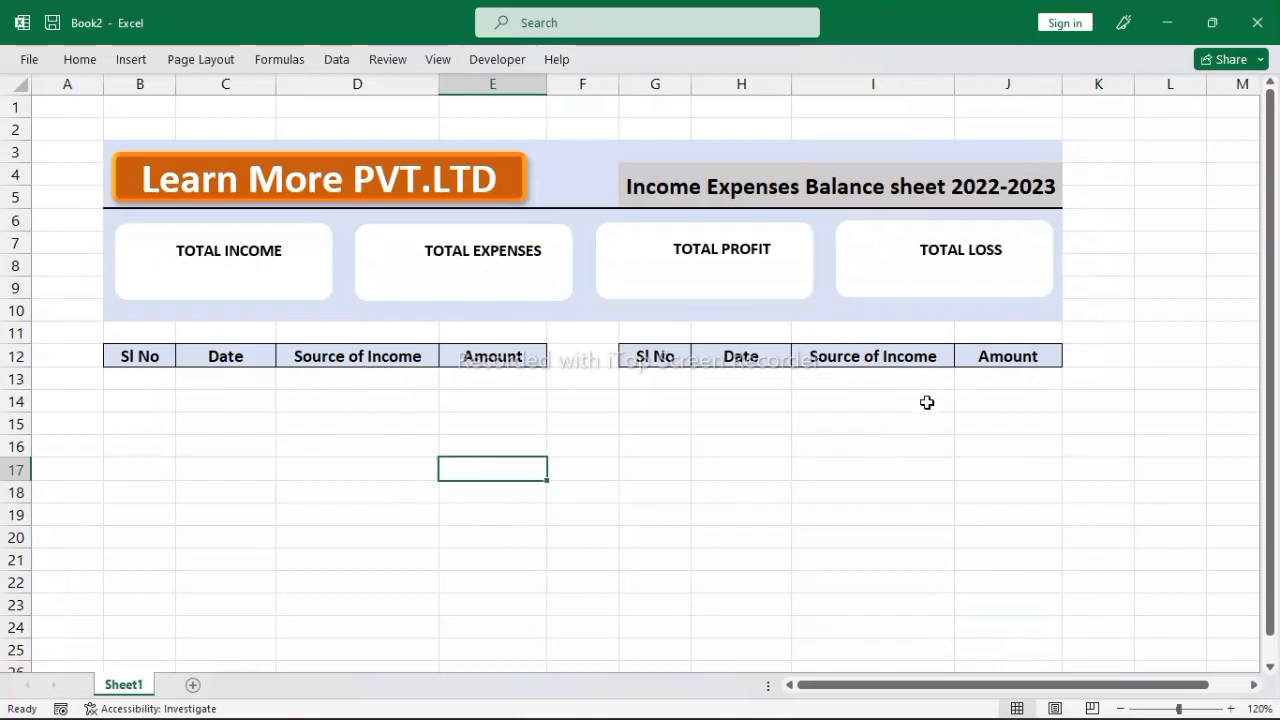
pyautogui.doubleClick(937, 357)
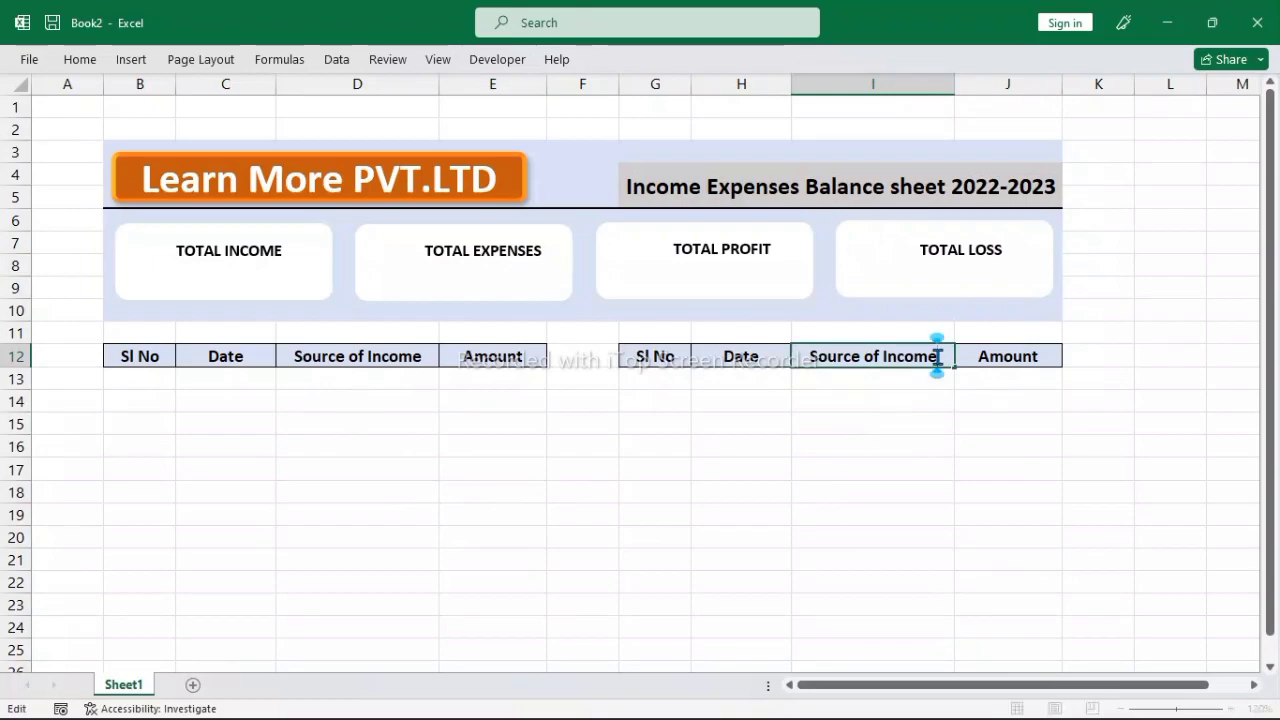
pyautogui.press('BackSpace')
pyautogui.press('BackSpace')
pyautogui.press('BackSpace')
pyautogui.press('BackSpace')
pyautogui.press('BackSpace')
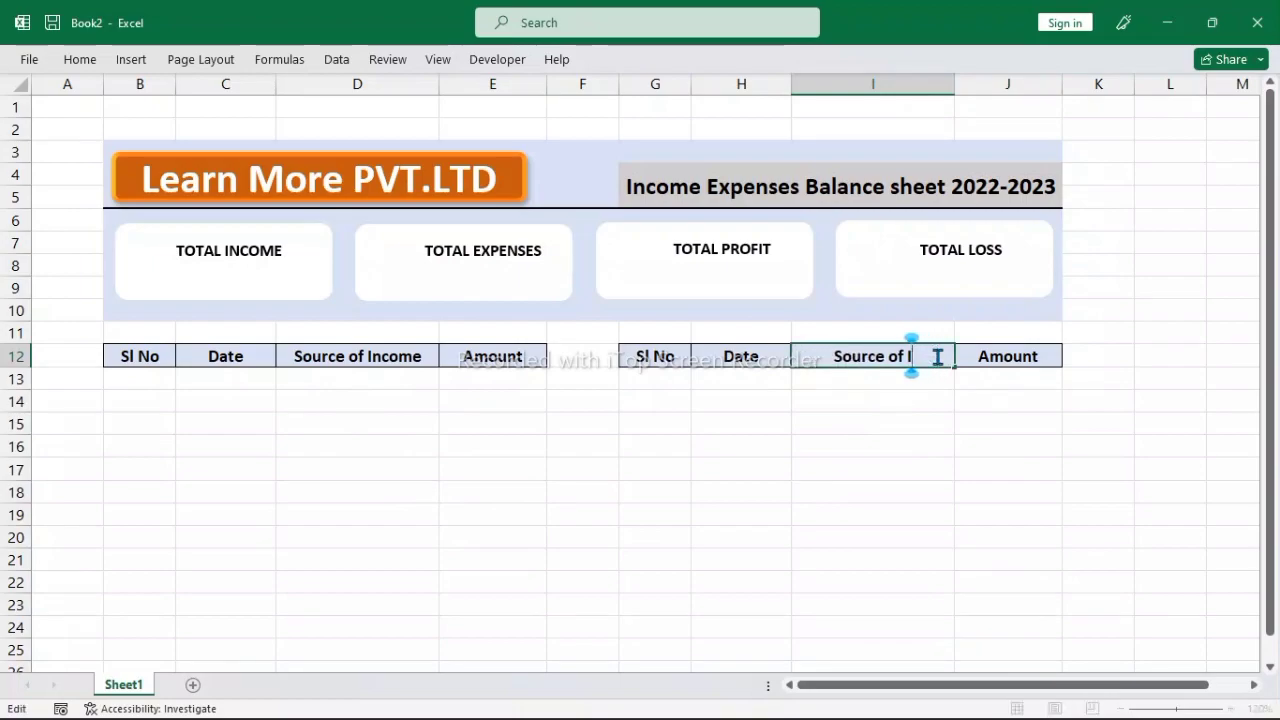
pyautogui.press('BackSpace')
pyautogui.write('Ex')
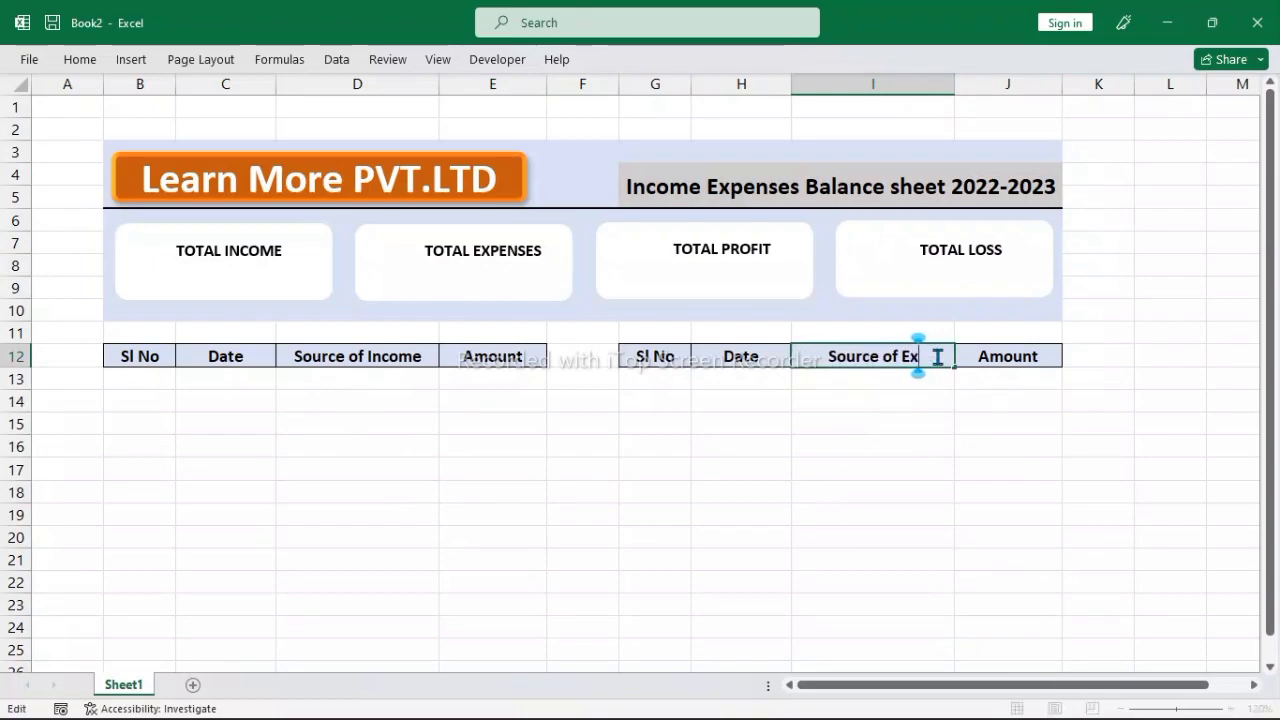
pyautogui.write('pens')
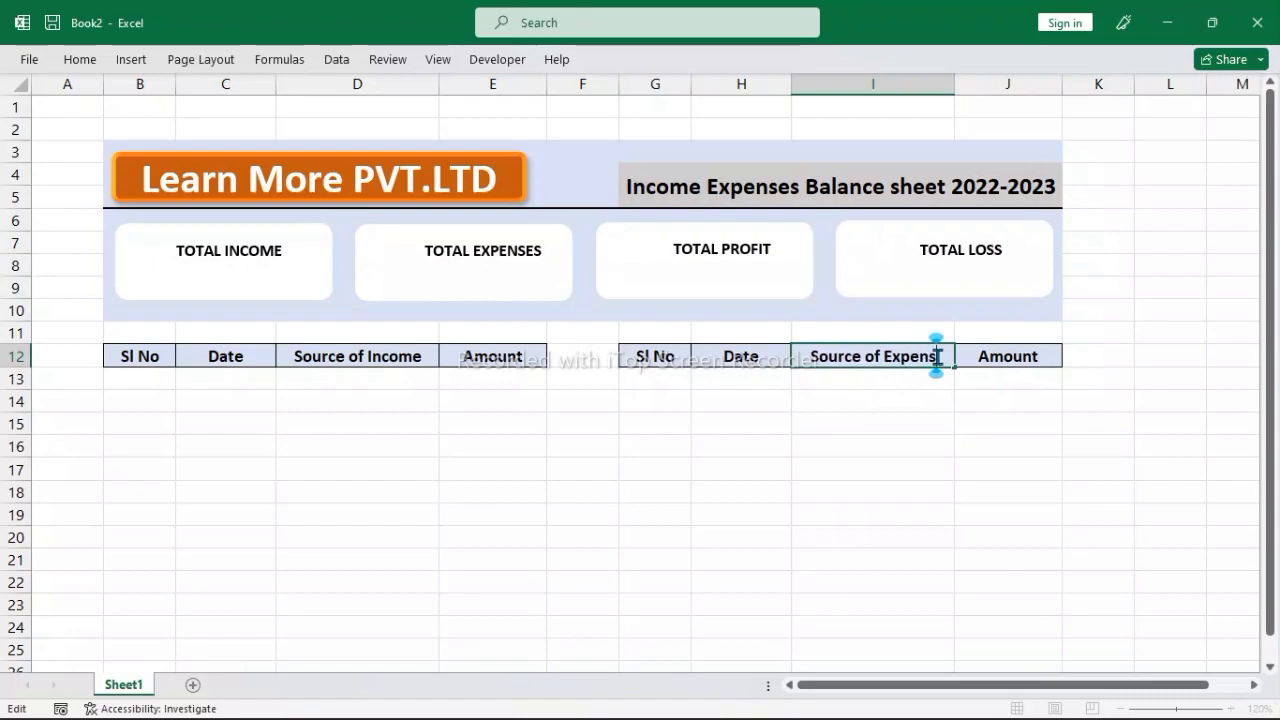
pyautogui.write('es')
pyautogui.click(886, 446)
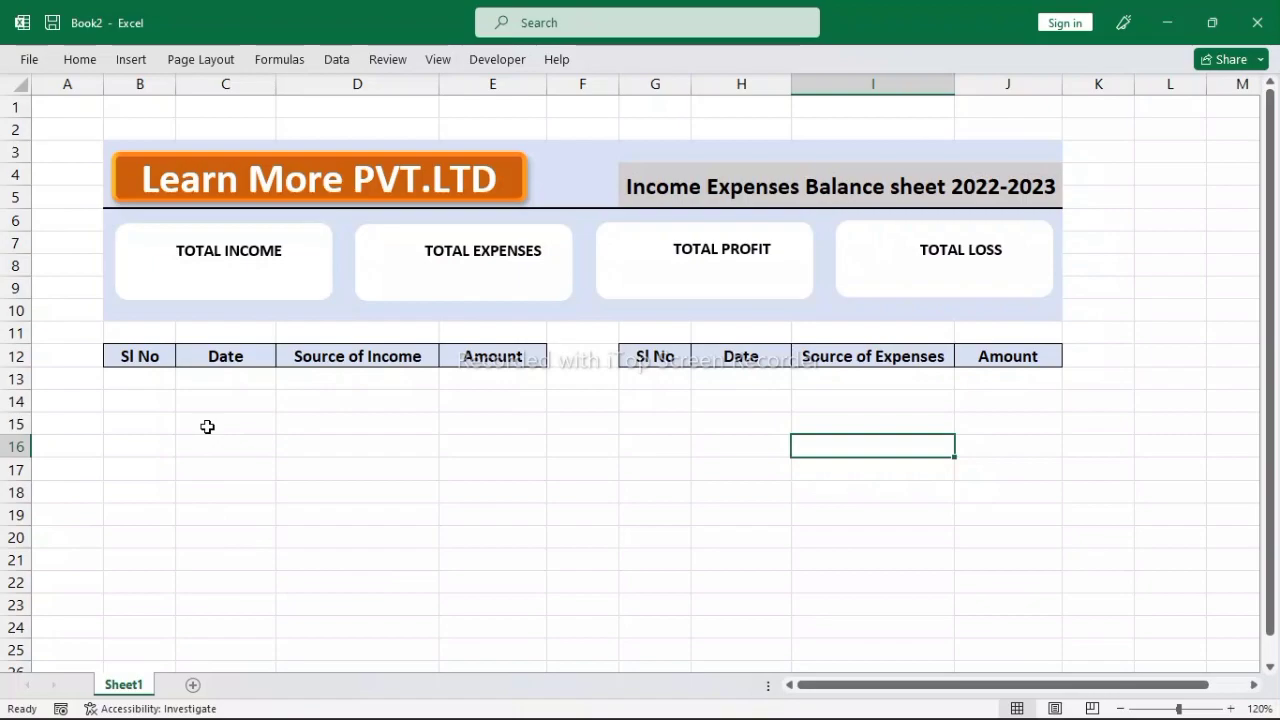
# - Fill the income table's first row with date 10/2/2022 in C13 and serial number 1 in B13
pyautogui.click(258, 379)
pyautogui.write('10')
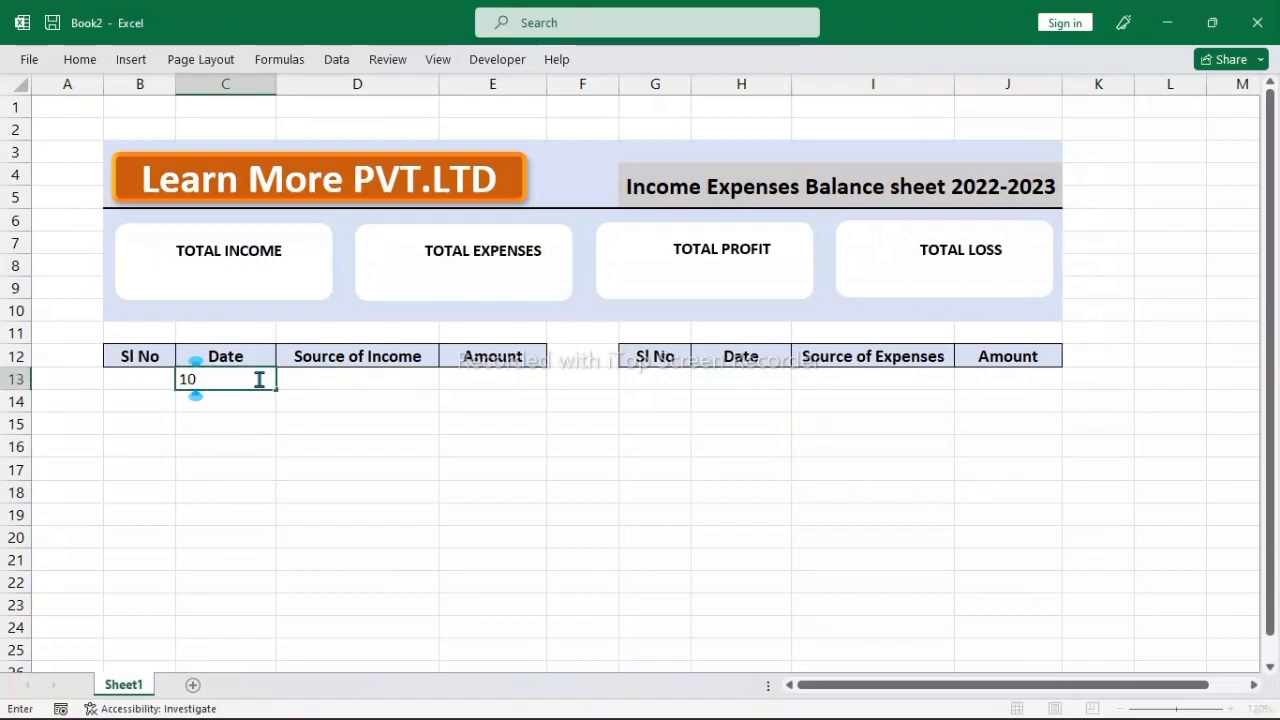
pyautogui.write('/02')
pyautogui.write('/22')
pyautogui.click(314, 434)
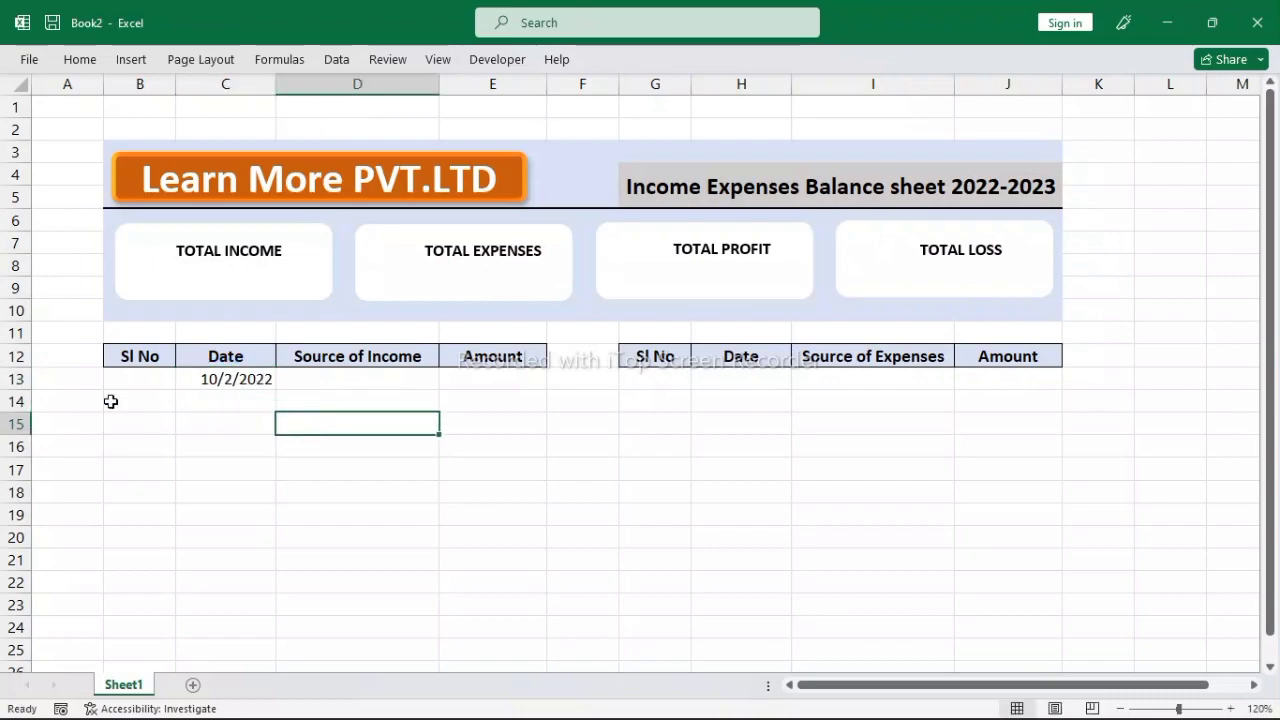
pyautogui.click(154, 390)
pyautogui.click(154, 384)
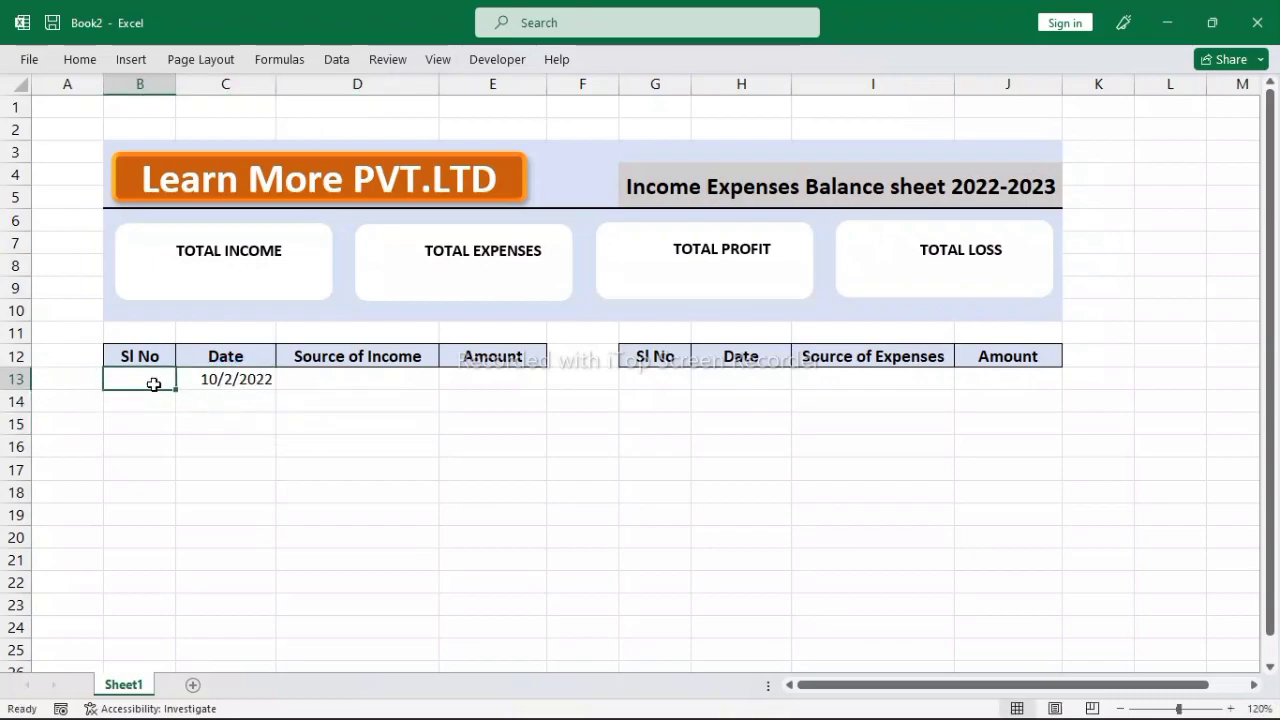
pyautogui.write('1')
pyautogui.click(331, 399)
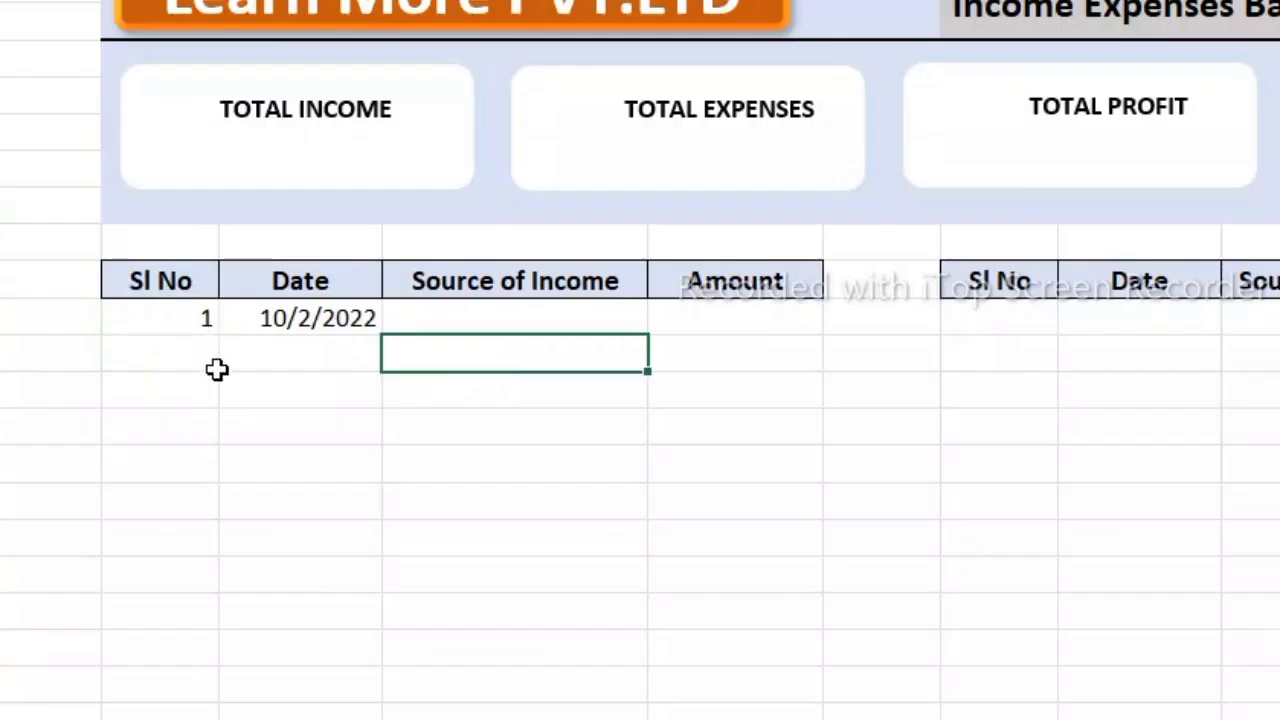
# - Enter =IF(C14="","",B13+1) in B14 to auto-number the second income row
pyautogui.click(157, 405)
pyautogui.write('=')
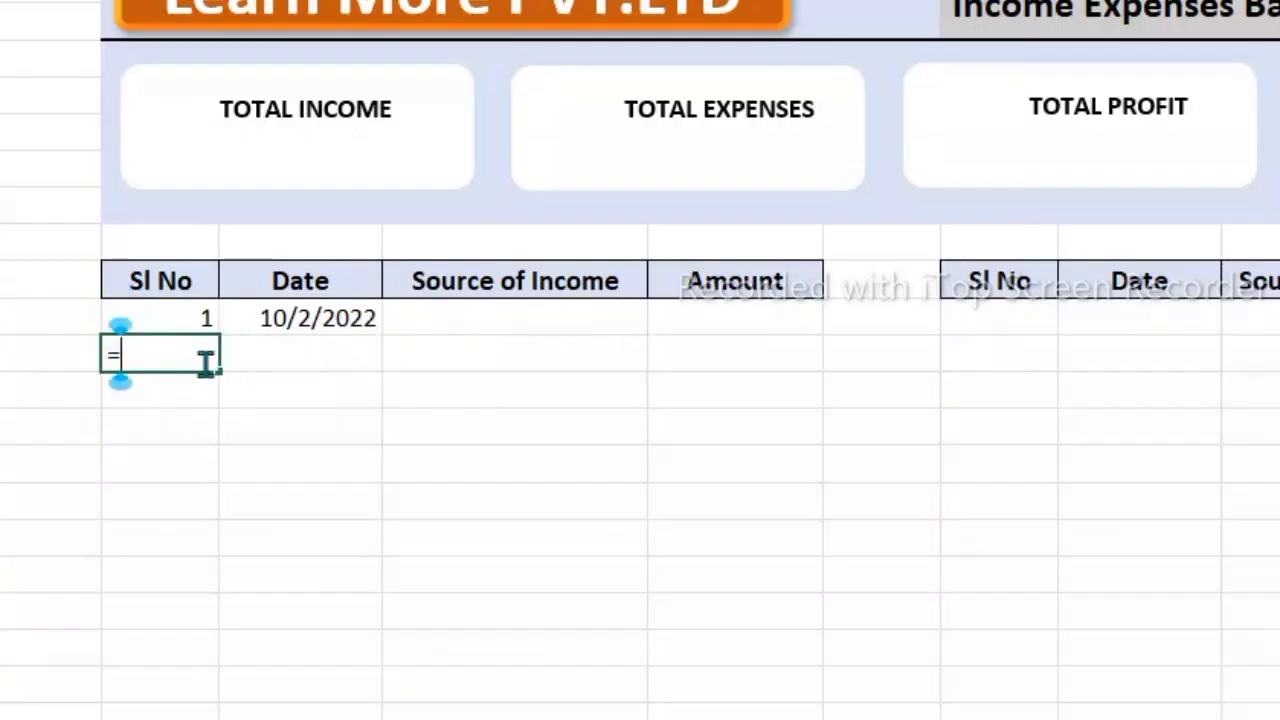
pyautogui.write('i')
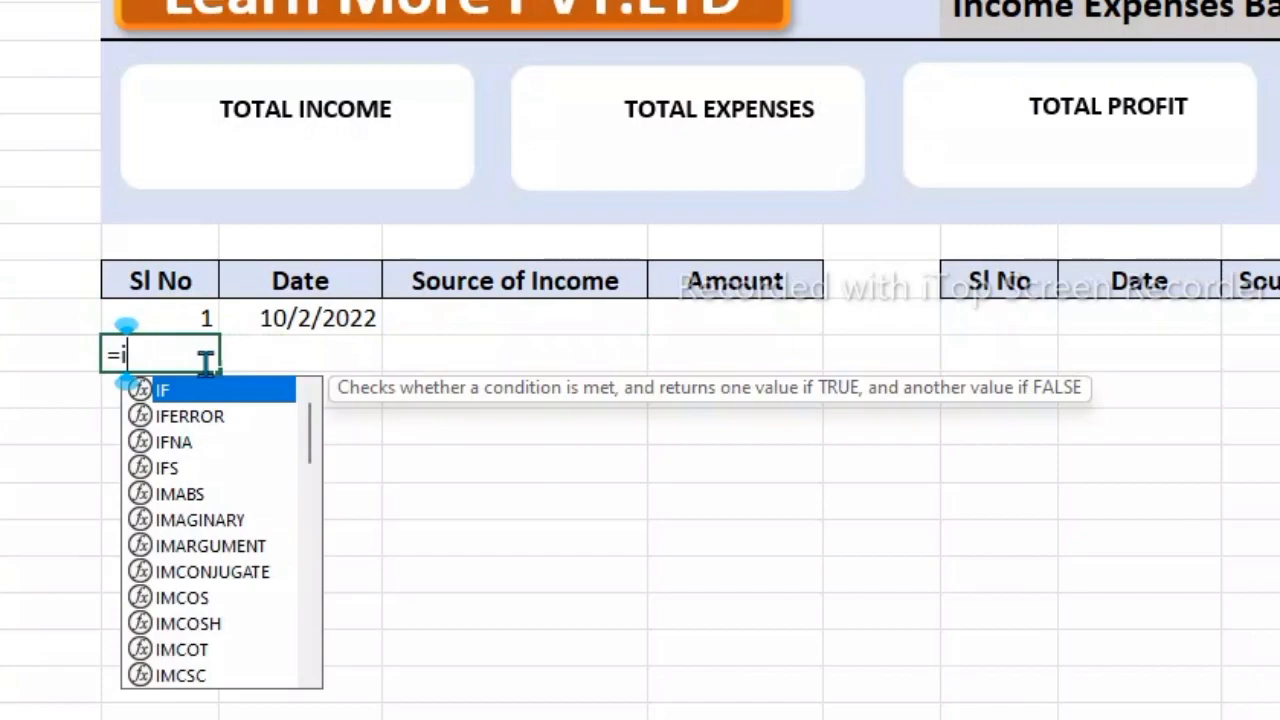
pyautogui.write('f')
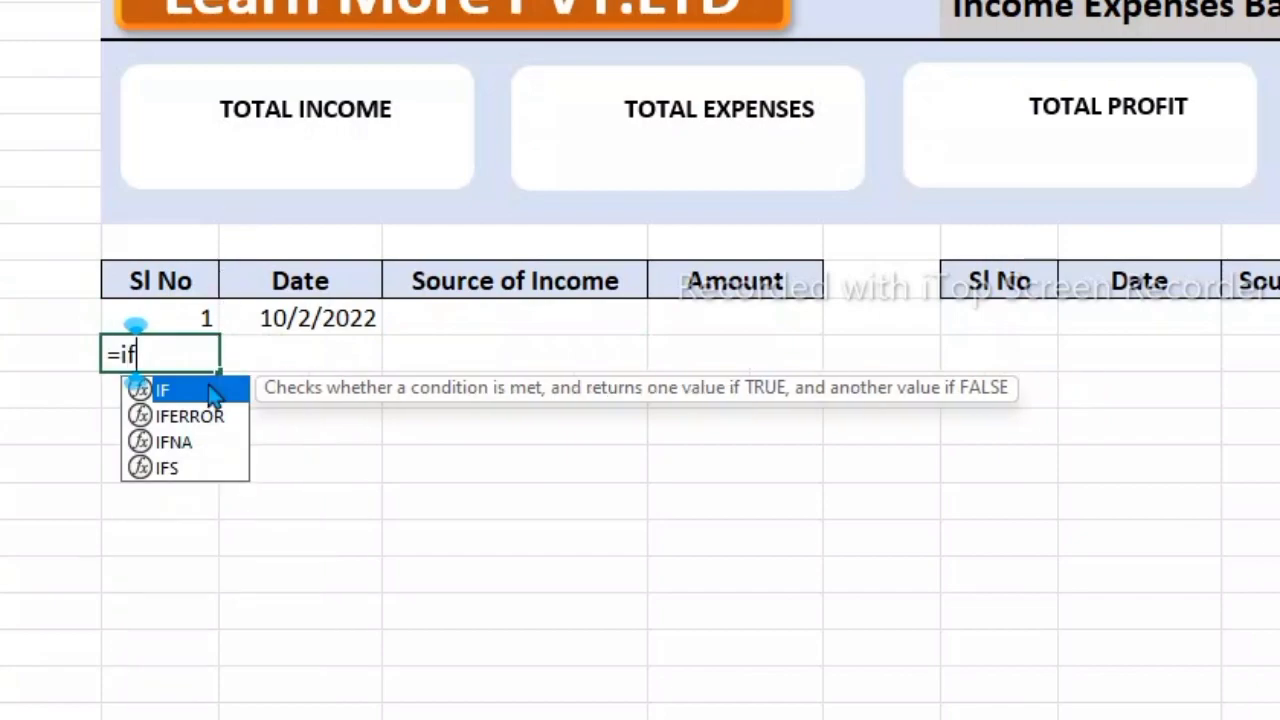
pyautogui.doubleClick(190, 395)
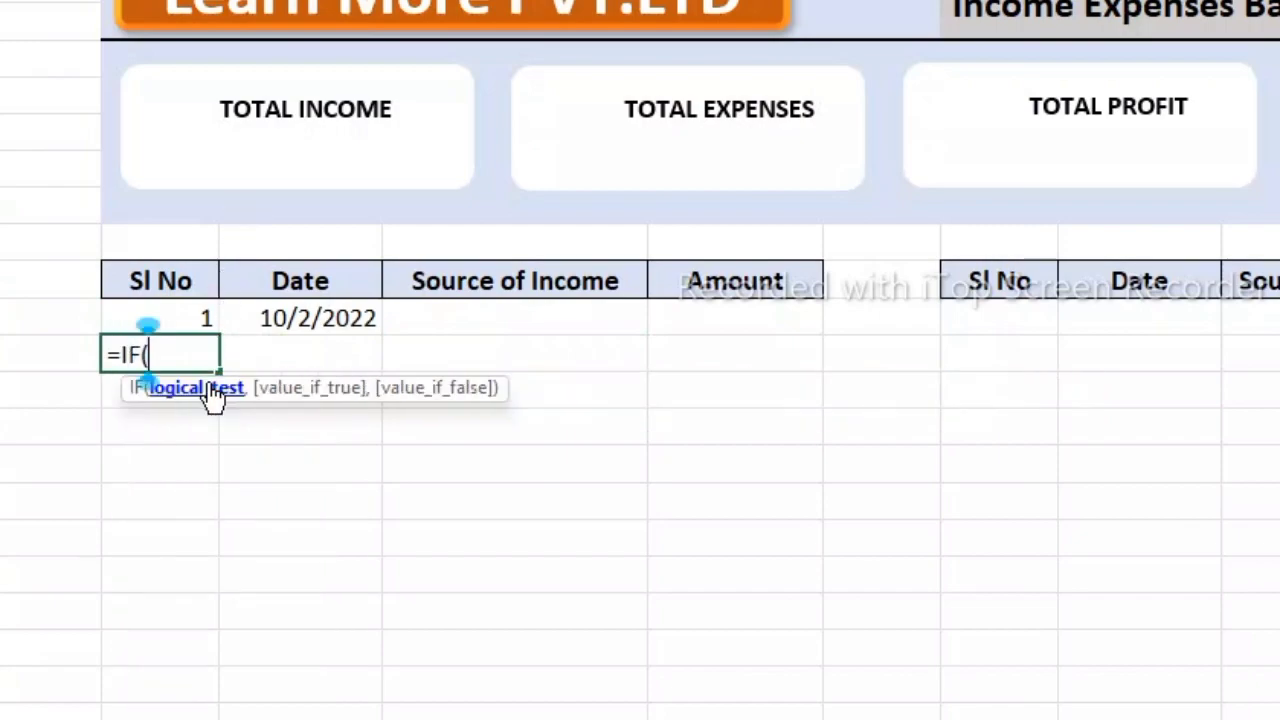
pyautogui.click(336, 355)
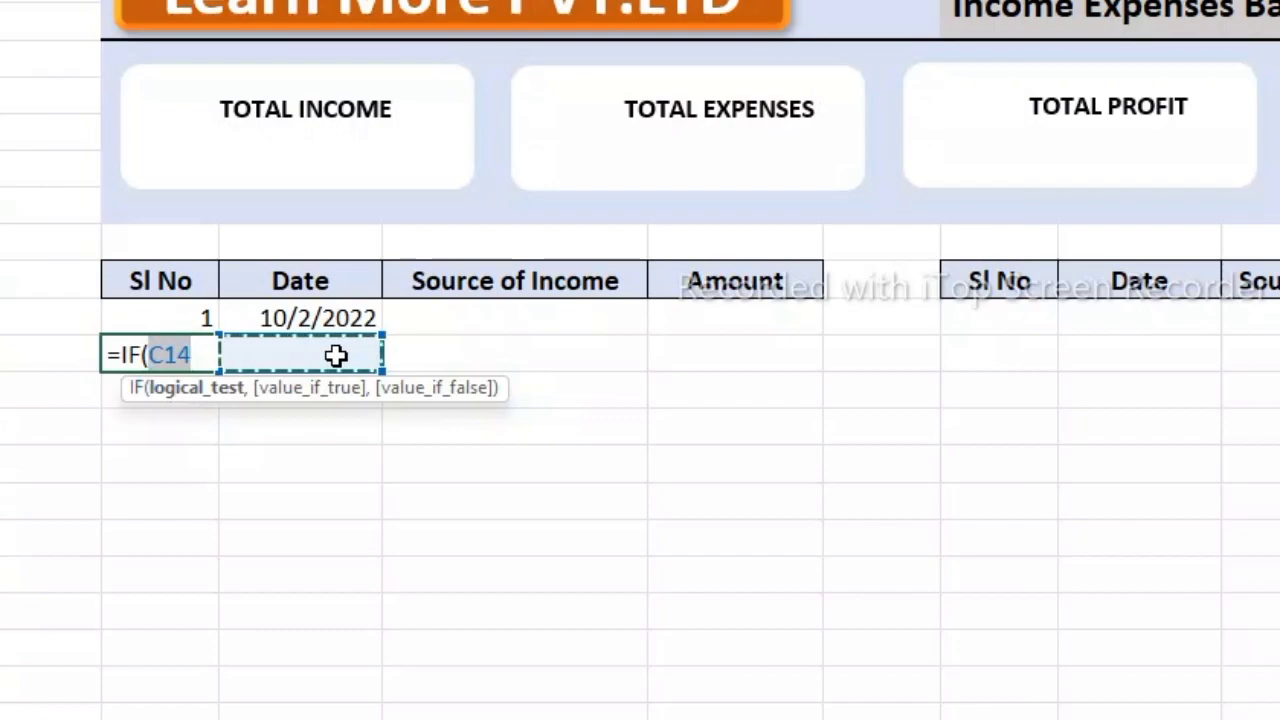
pyautogui.write('="')
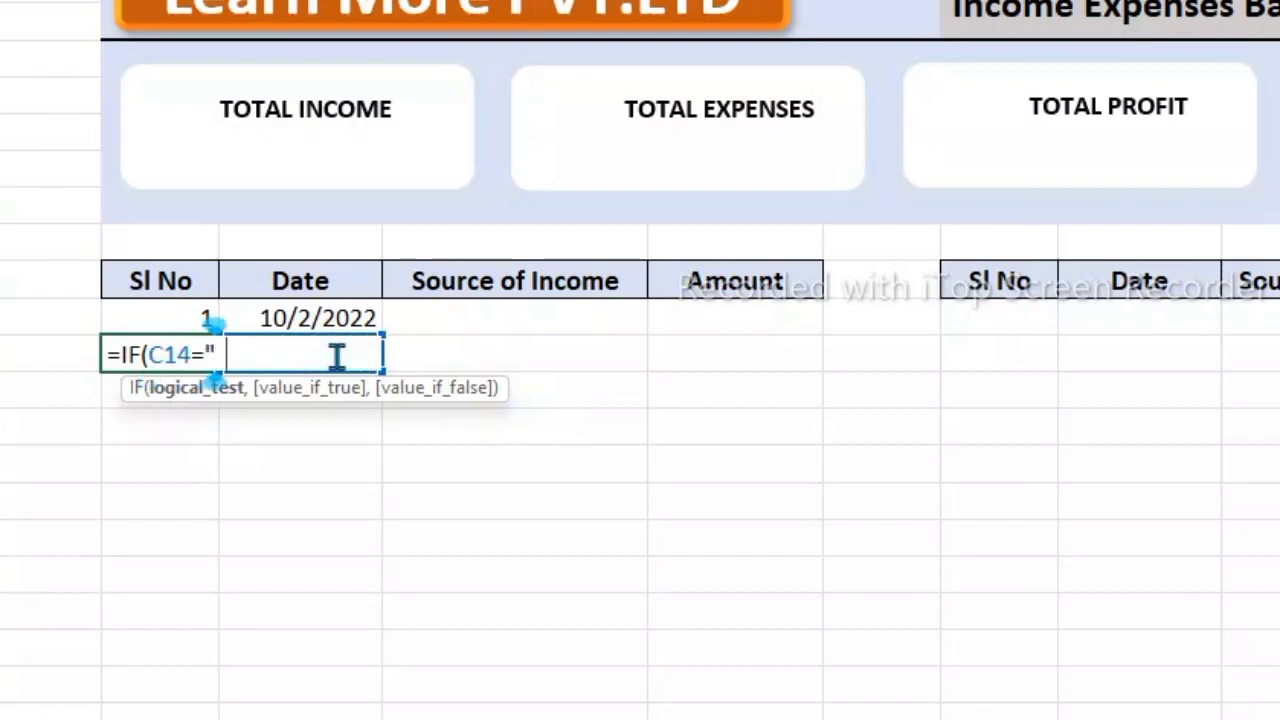
pyautogui.write('"')
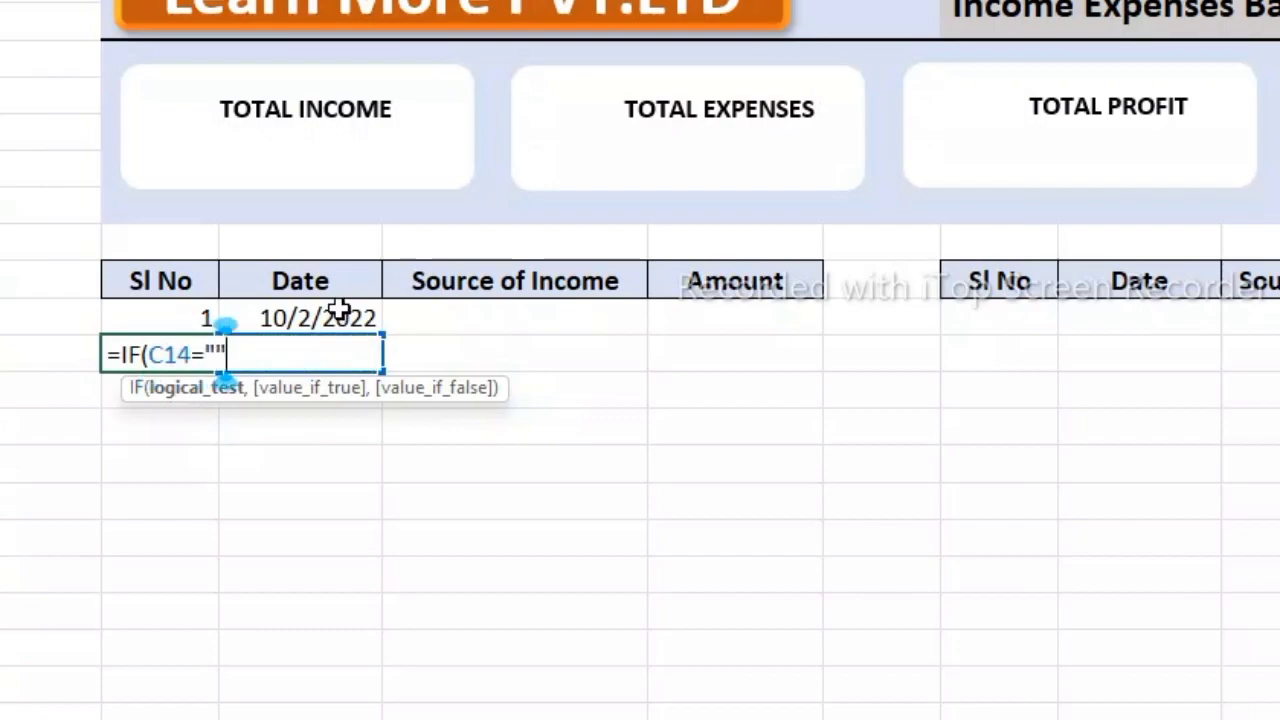
pyautogui.write(',')
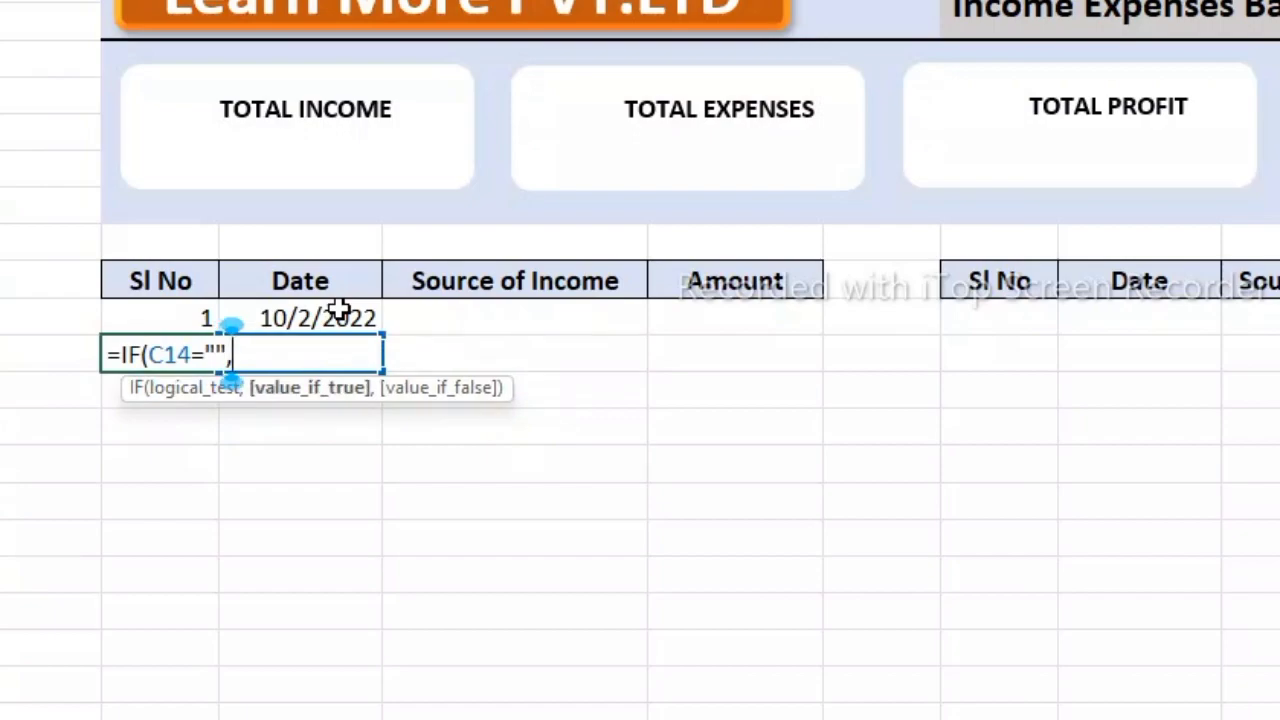
pyautogui.write('"')
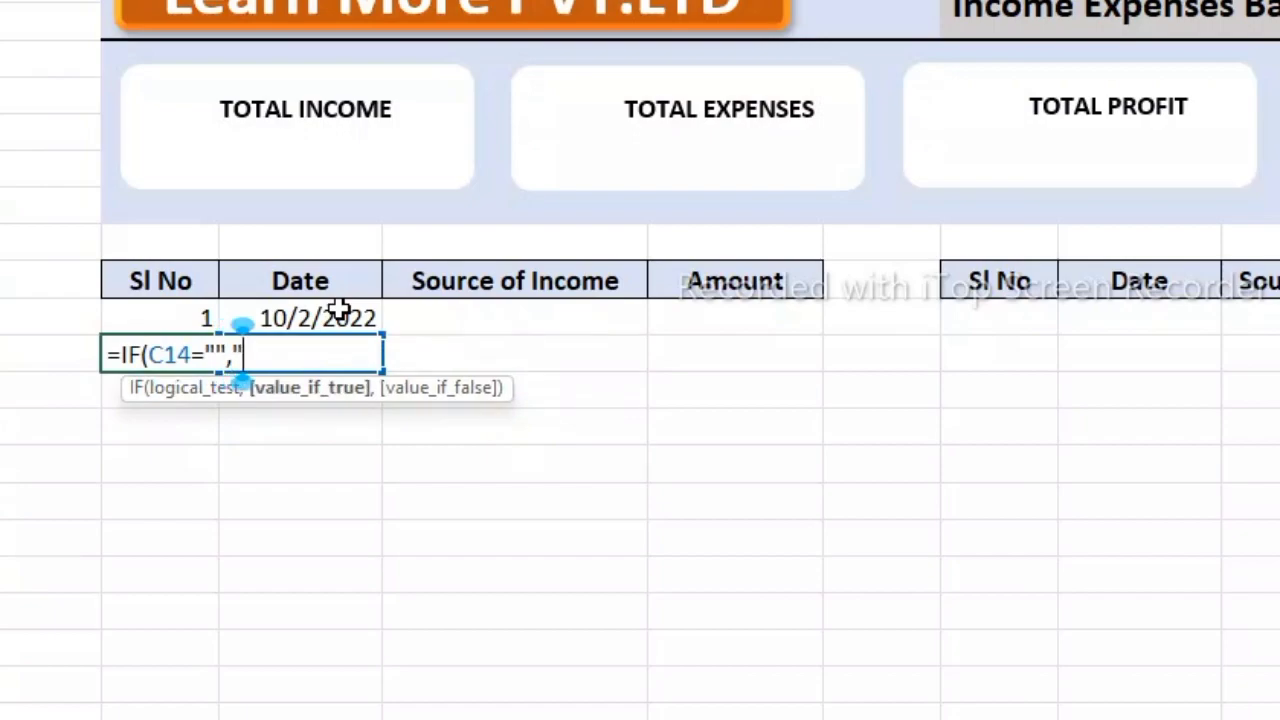
pyautogui.write('"')
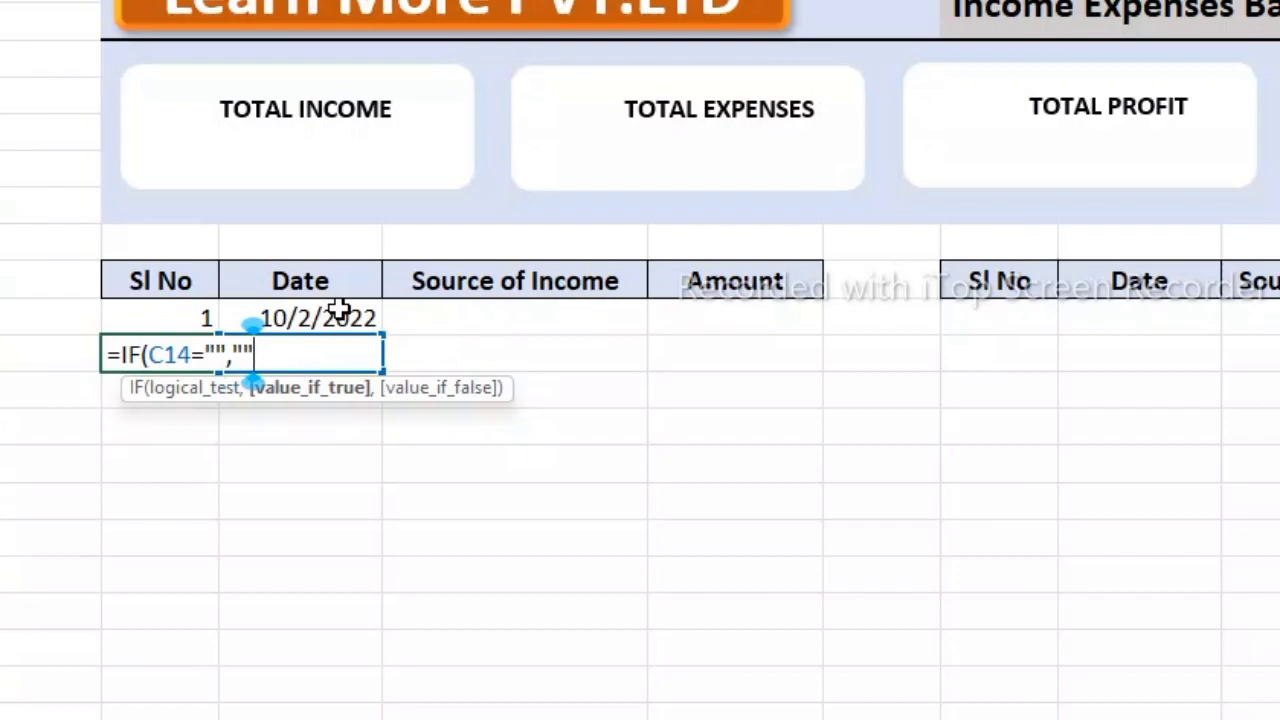
pyautogui.write(',')
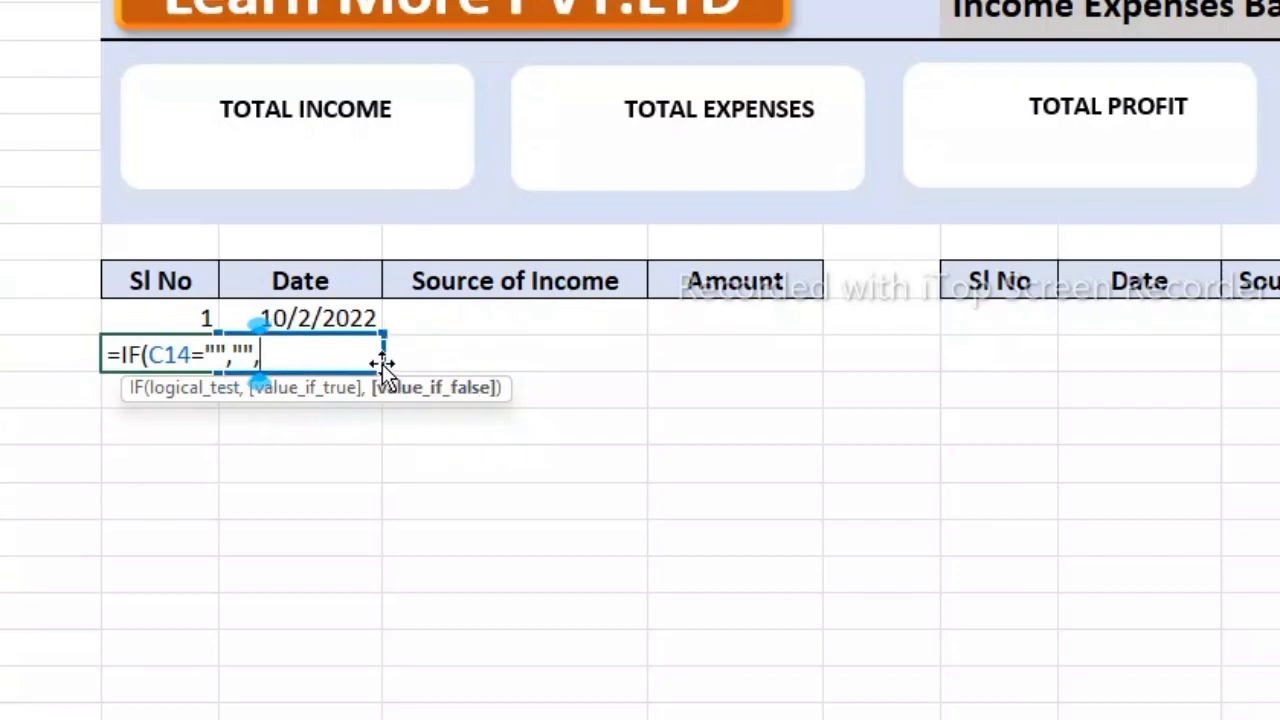
pyautogui.click(203, 319)
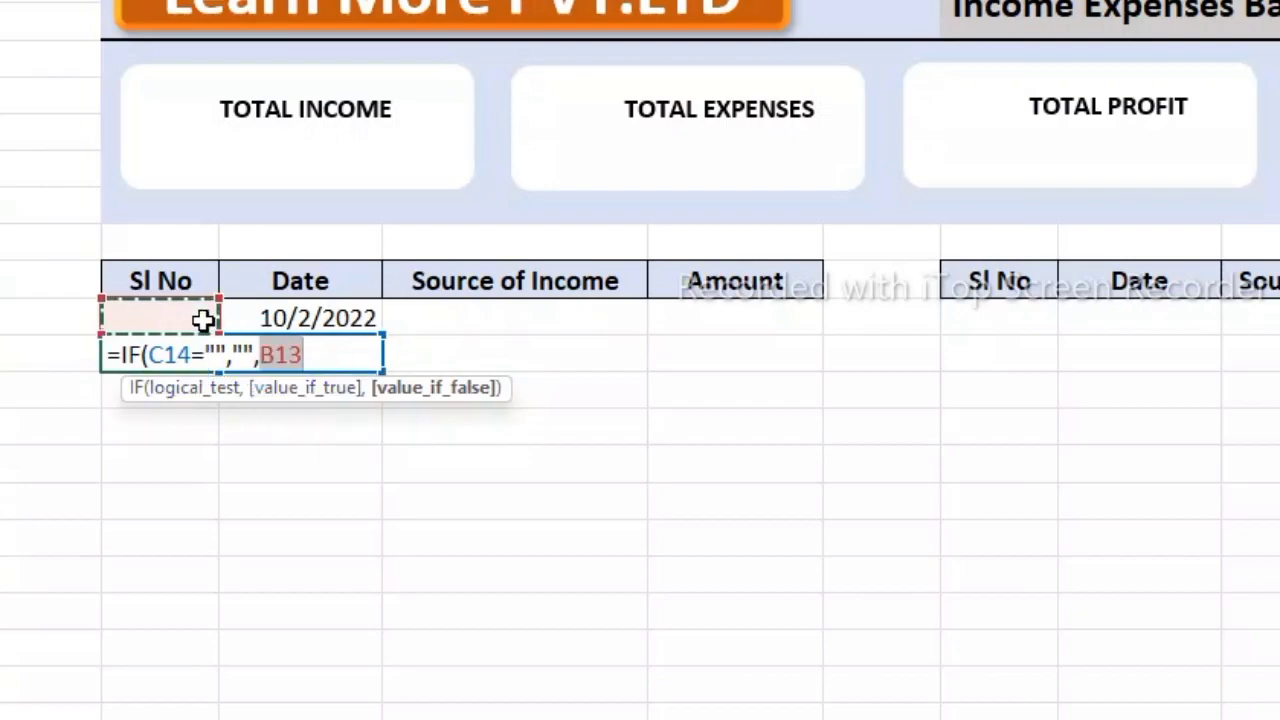
pyautogui.write('+1')
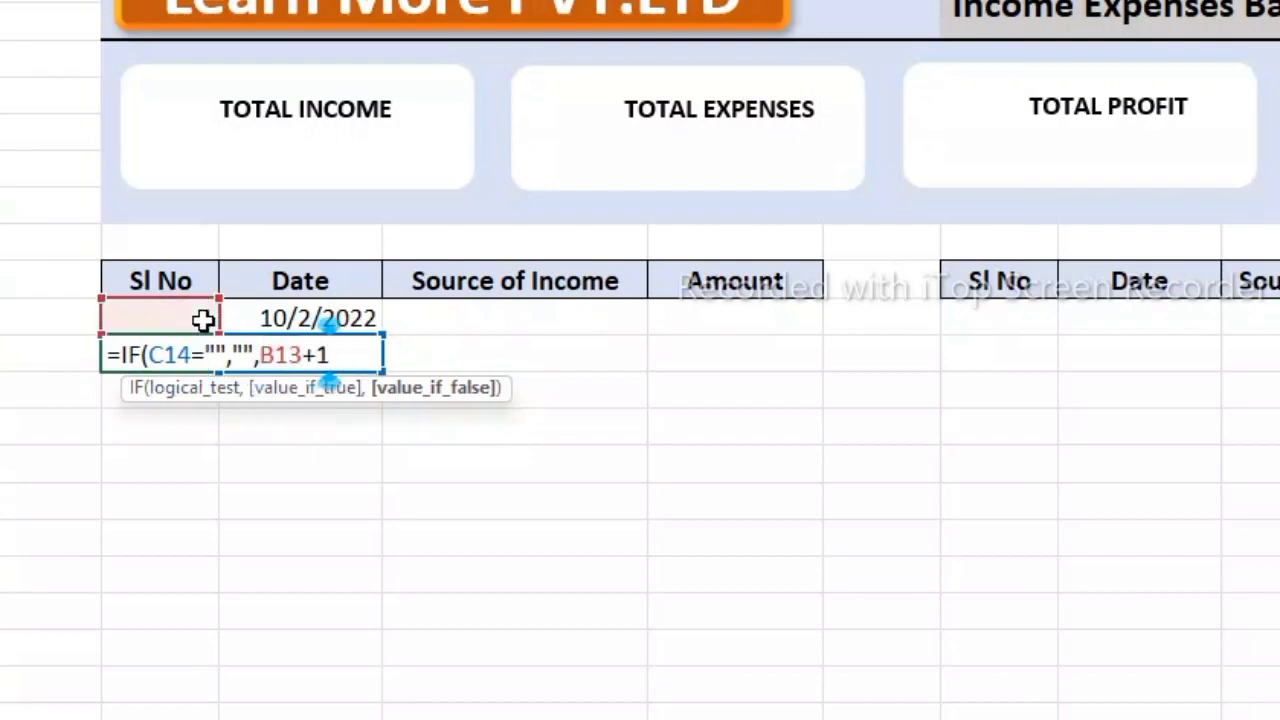
pyautogui.press('Return')
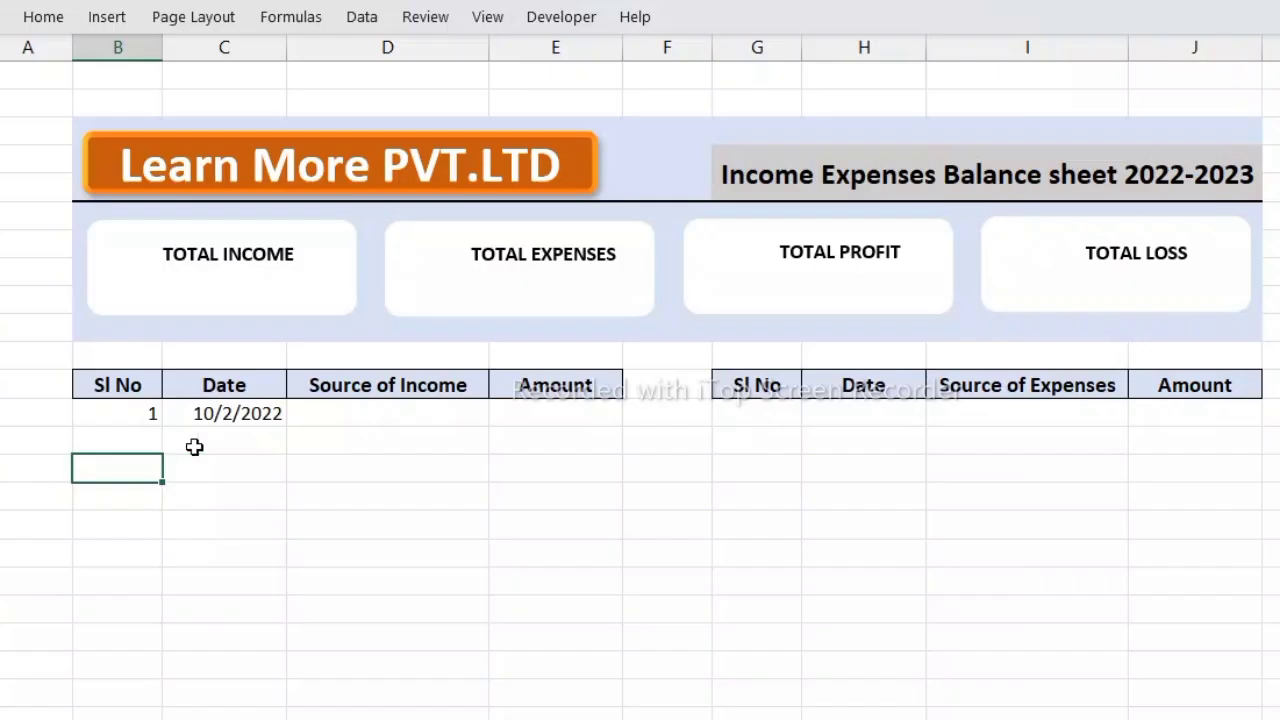
# - Test the auto-numbering by entering 5 in C14, then clear it
pyautogui.click(194, 447)
pyautogui.write('5')
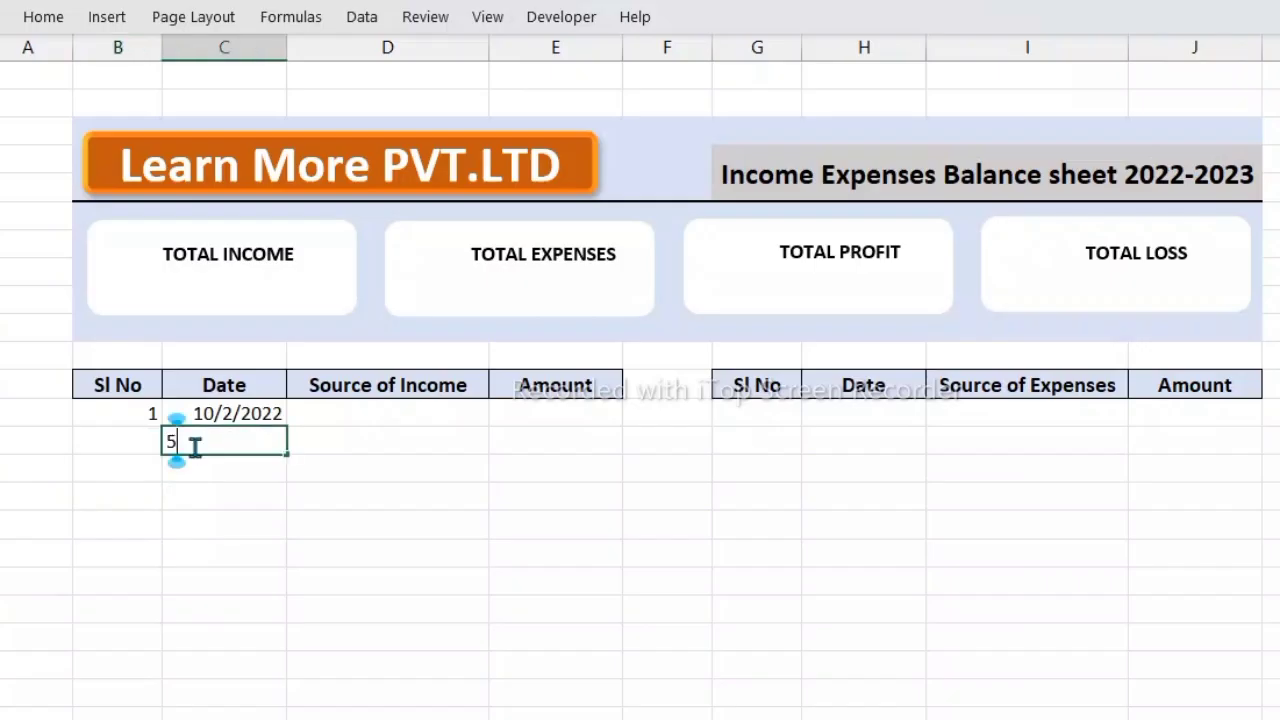
pyautogui.press('Return')
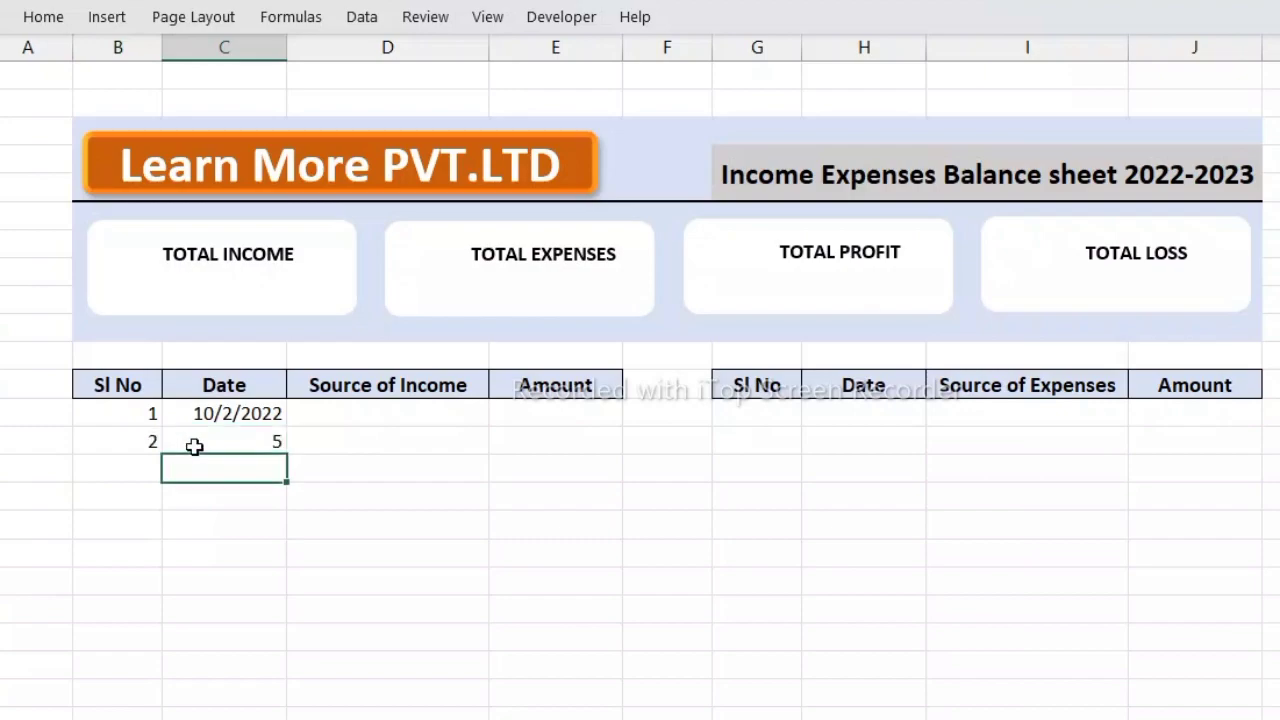
pyautogui.click(194, 447)
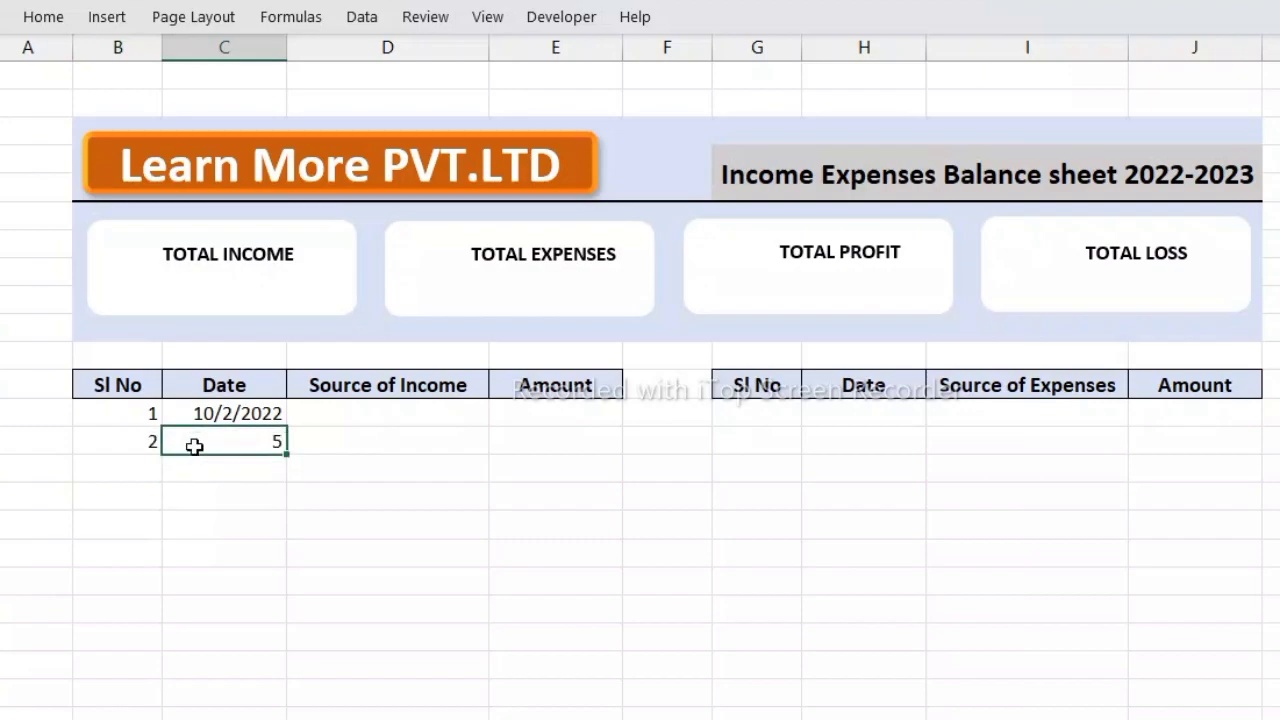
pyautogui.click(300, 564)
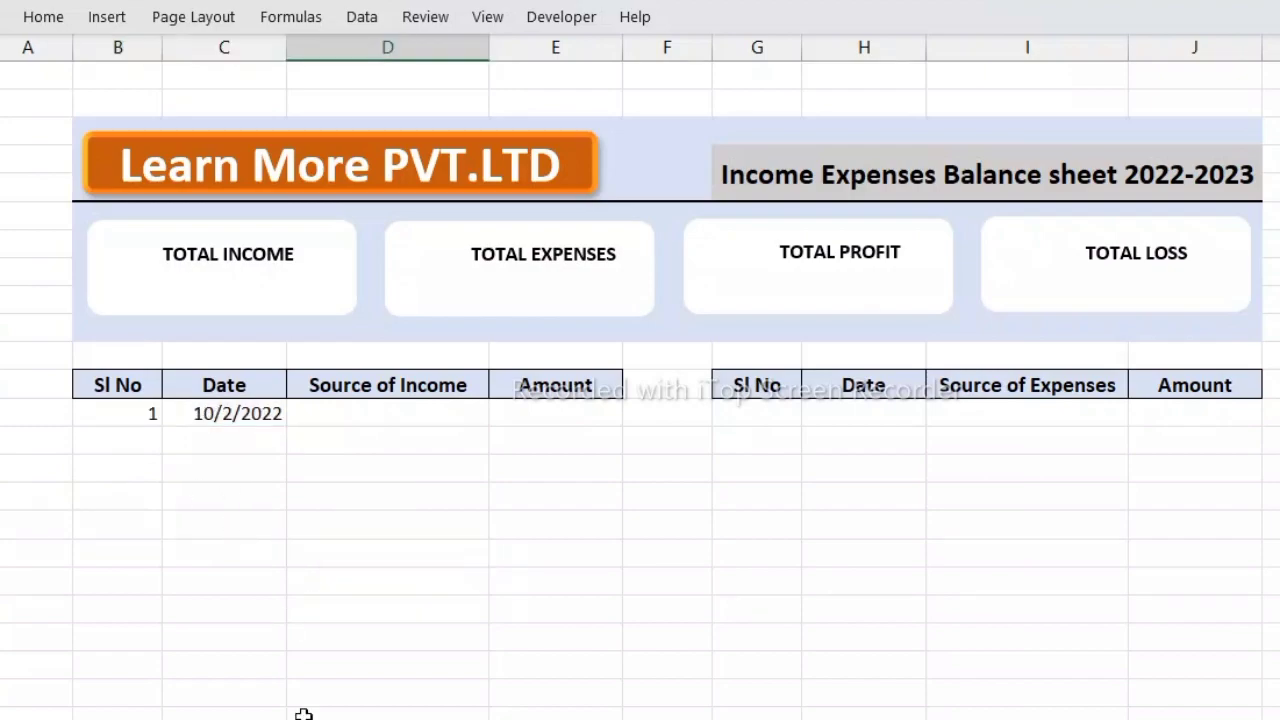
# - Copy the first income row (1, 10/2/2022) into the expenses table starting at G13
pyautogui.moveTo(149, 415); pyautogui.dragTo(211, 415)
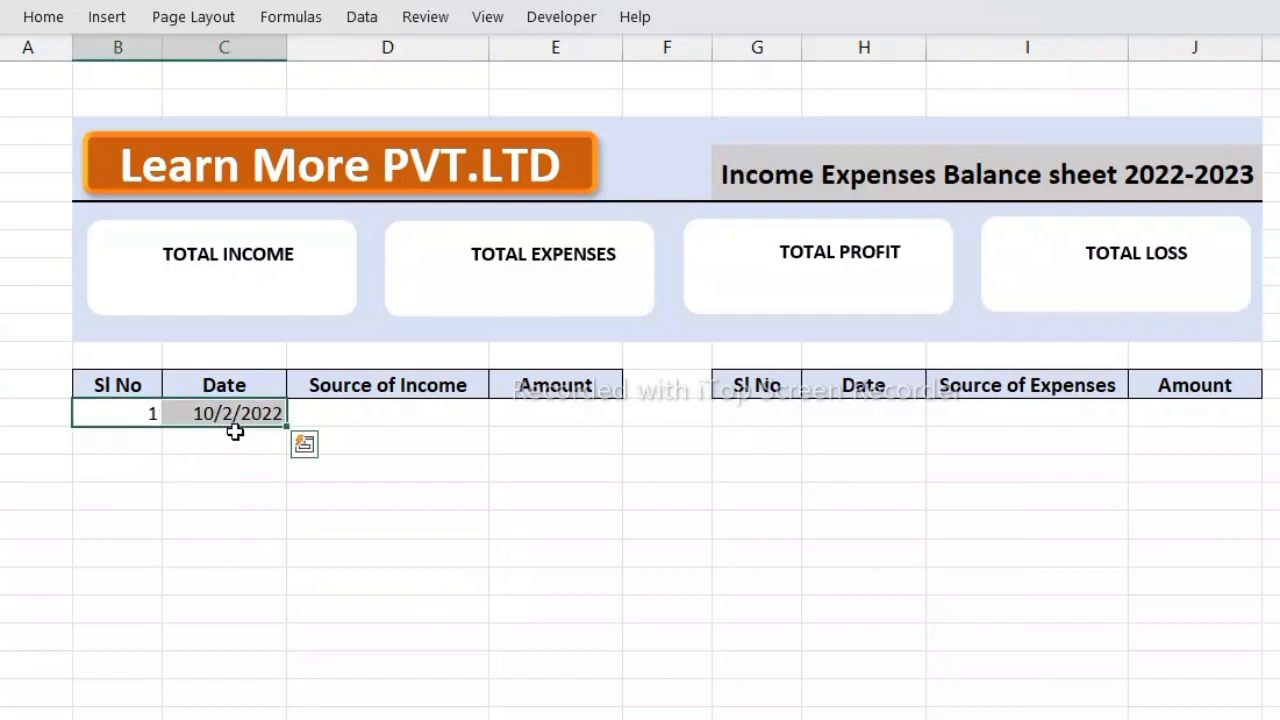
pyautogui.hotkey('ctrl', 'c')
pyautogui.click(733, 418)
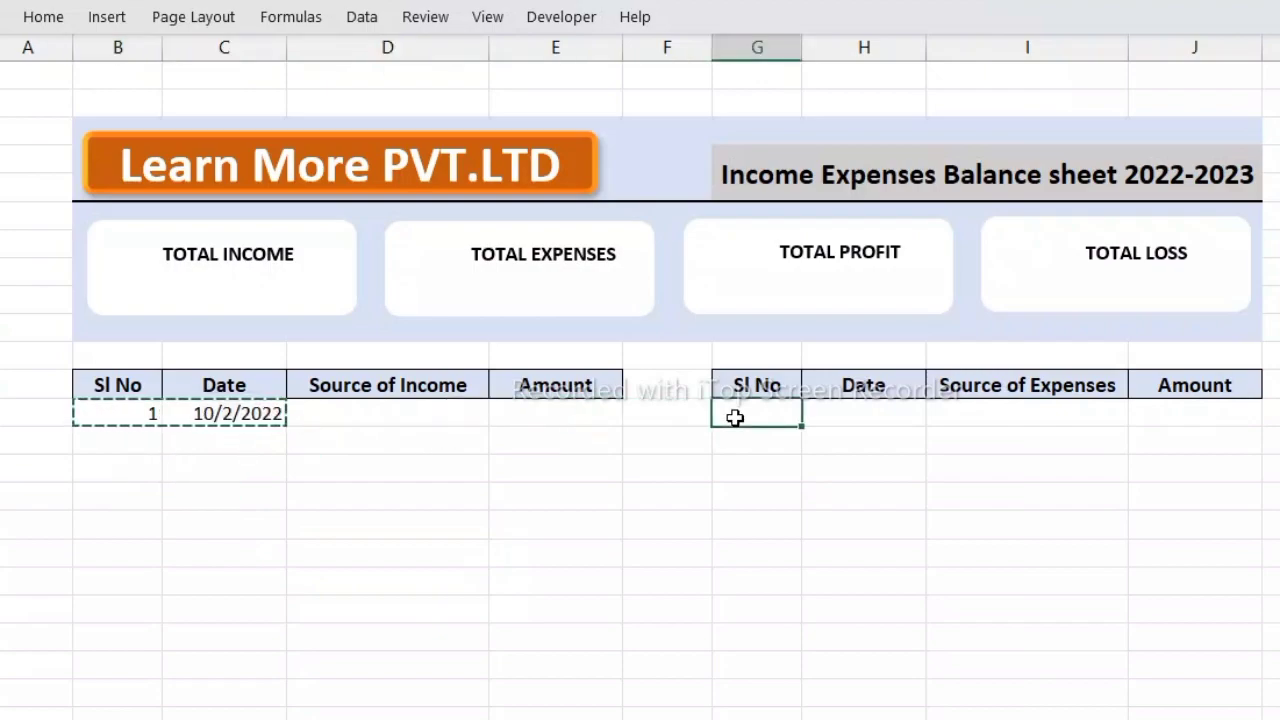
pyautogui.hotkey('ctrl', 'v')
pyautogui.click(865, 556)
# - Enter =IF(H14="","",G13+1) in G14 to auto-number the second expense row
pyautogui.click(754, 444)
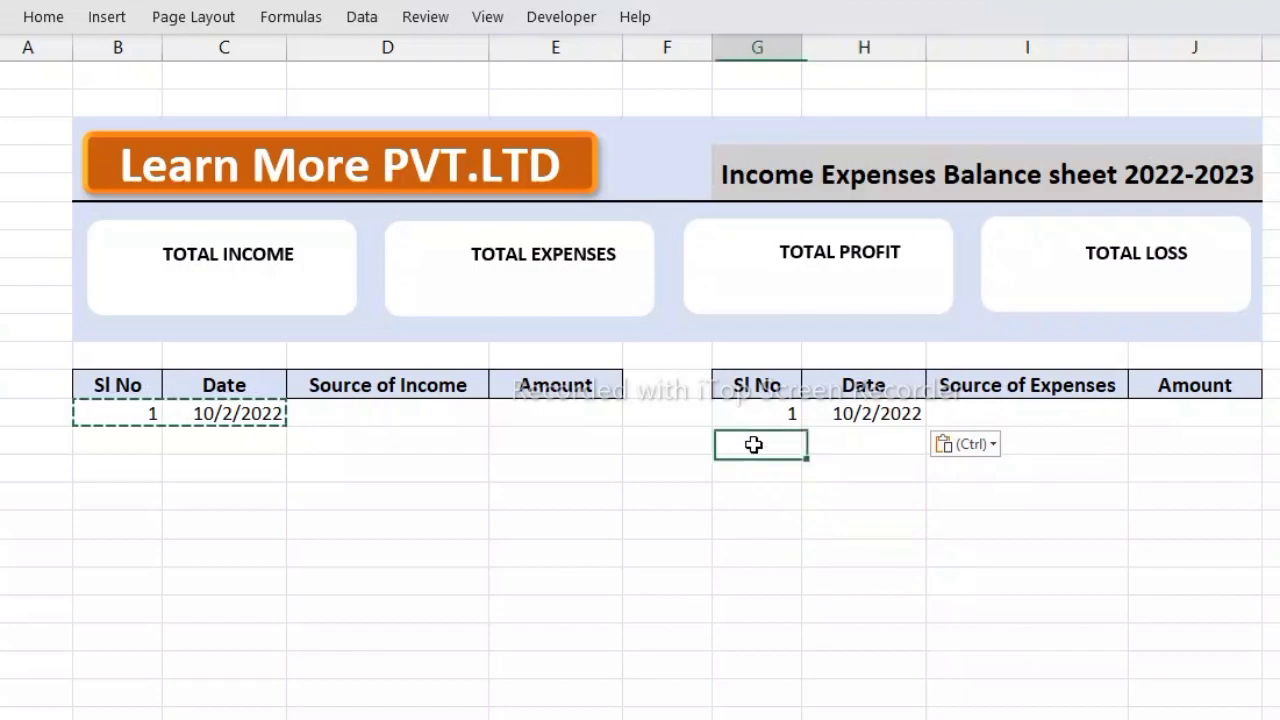
pyautogui.write('=I')
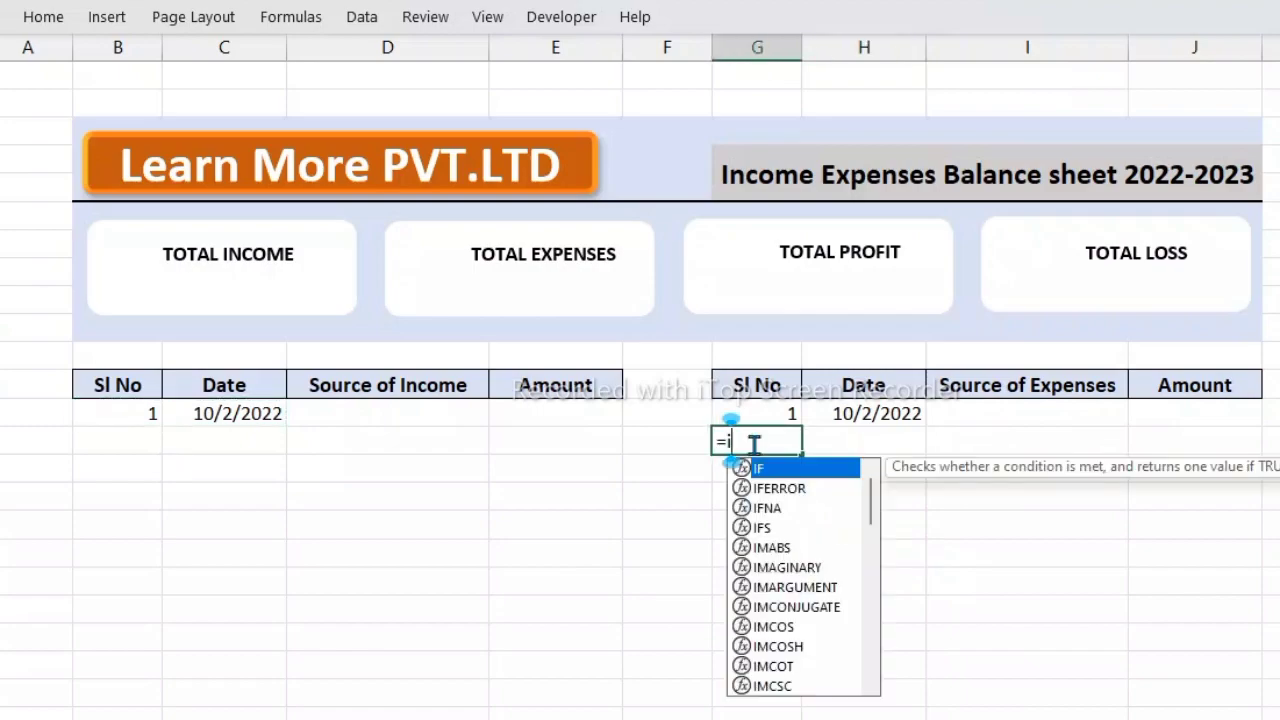
pyautogui.write('F')
pyautogui.doubleClick(766, 470)
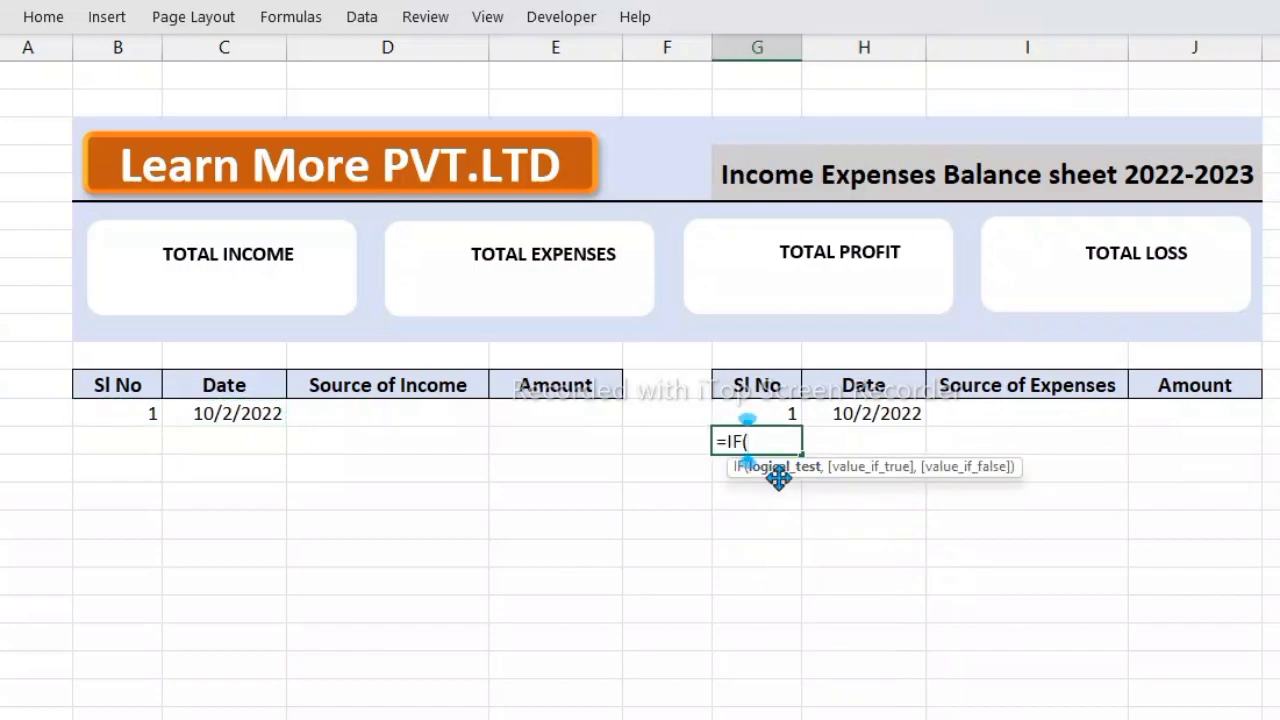
pyautogui.click(824, 433)
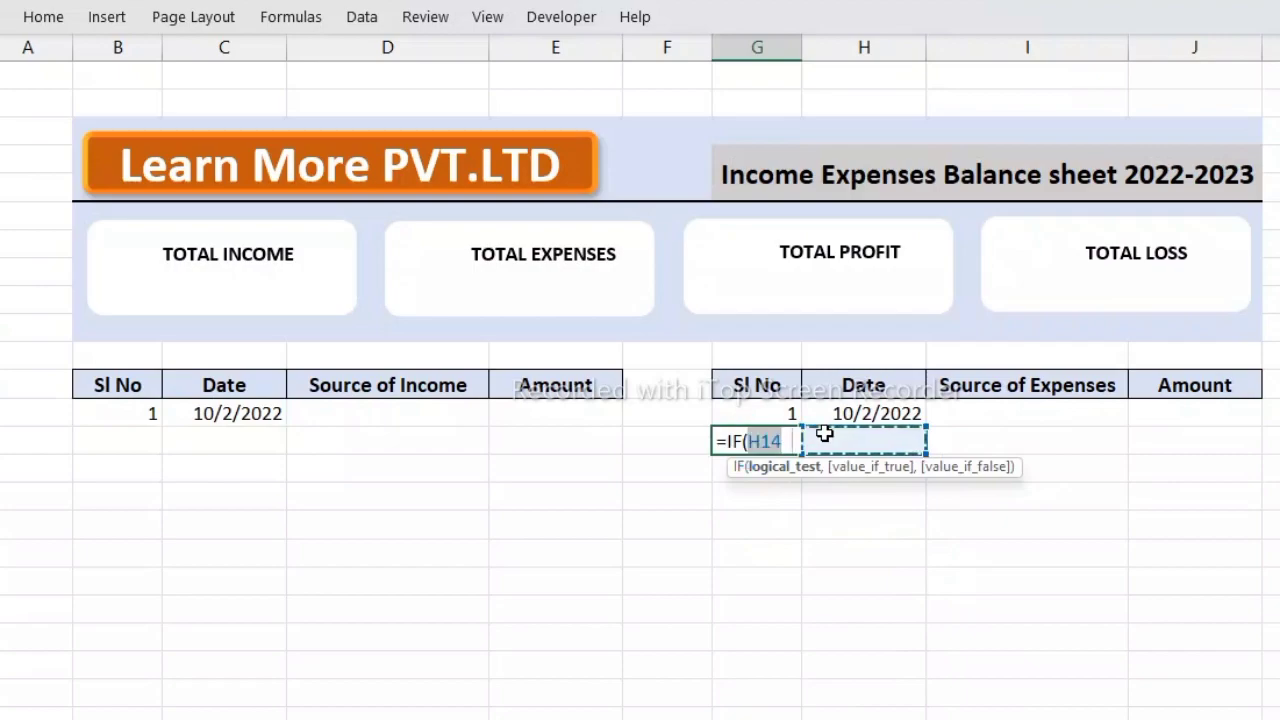
pyautogui.write('=""')
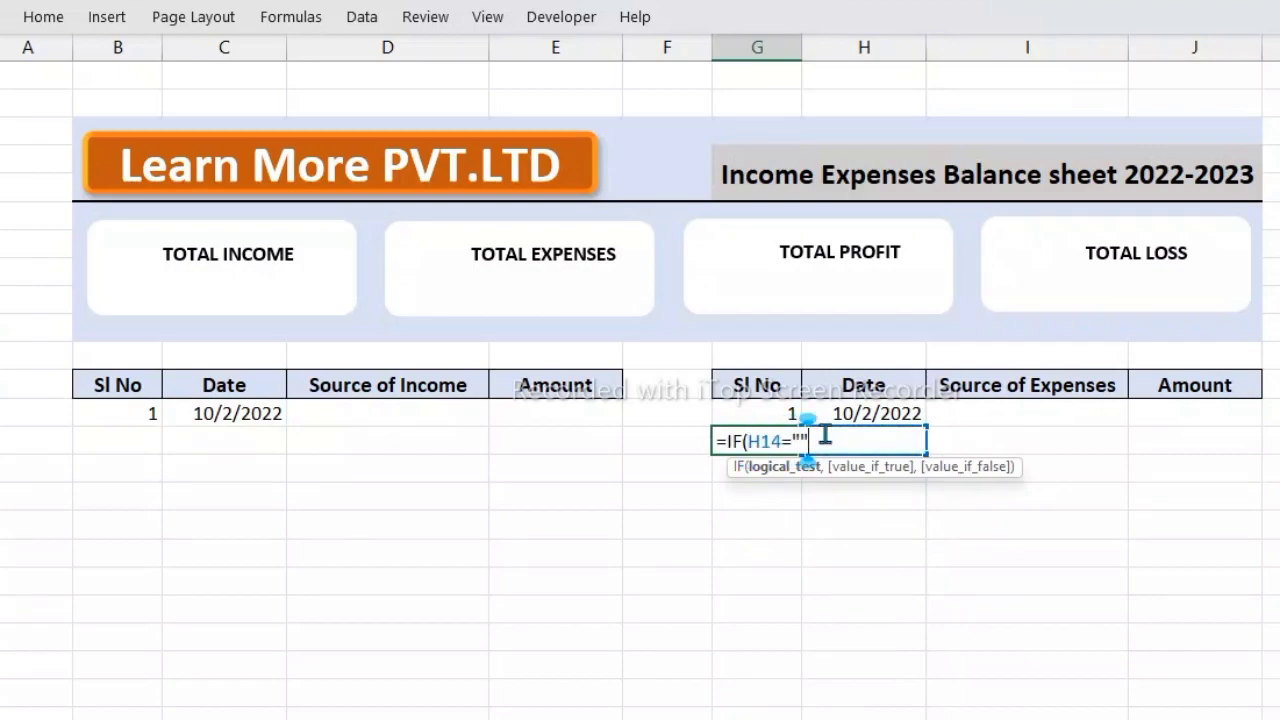
pyautogui.write(',"",')
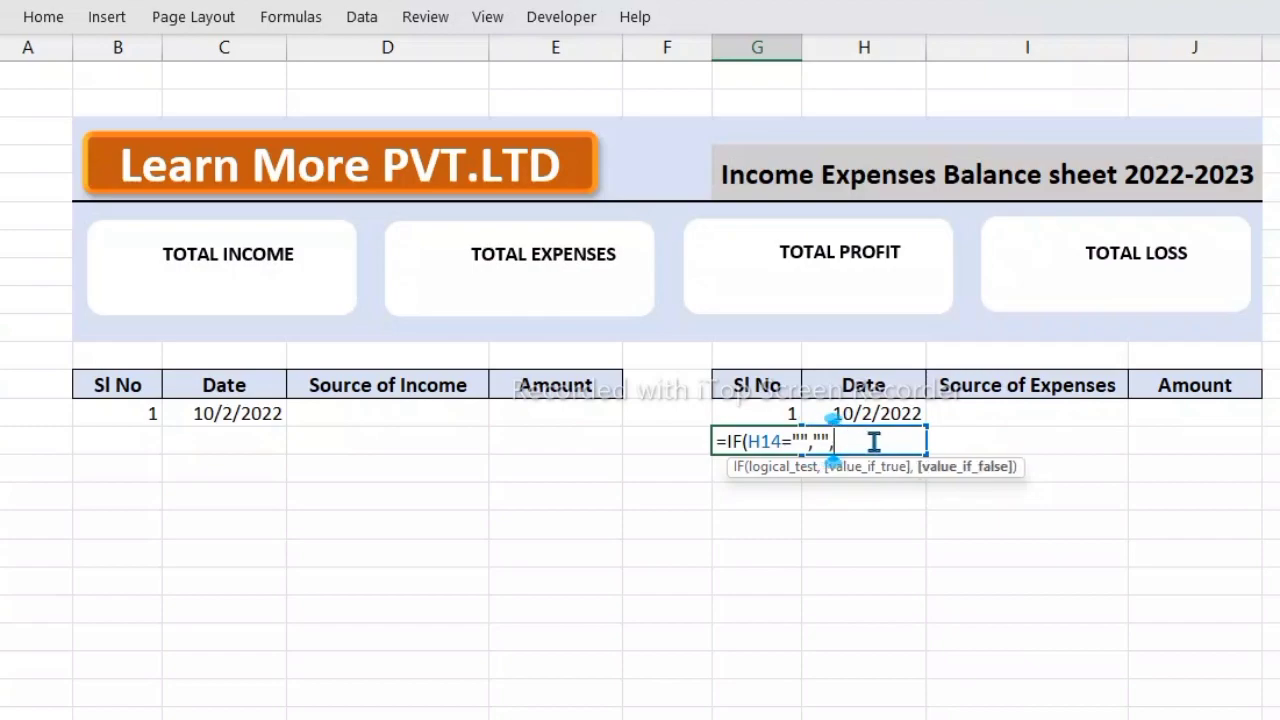
pyautogui.click(768, 414)
pyautogui.write('+')
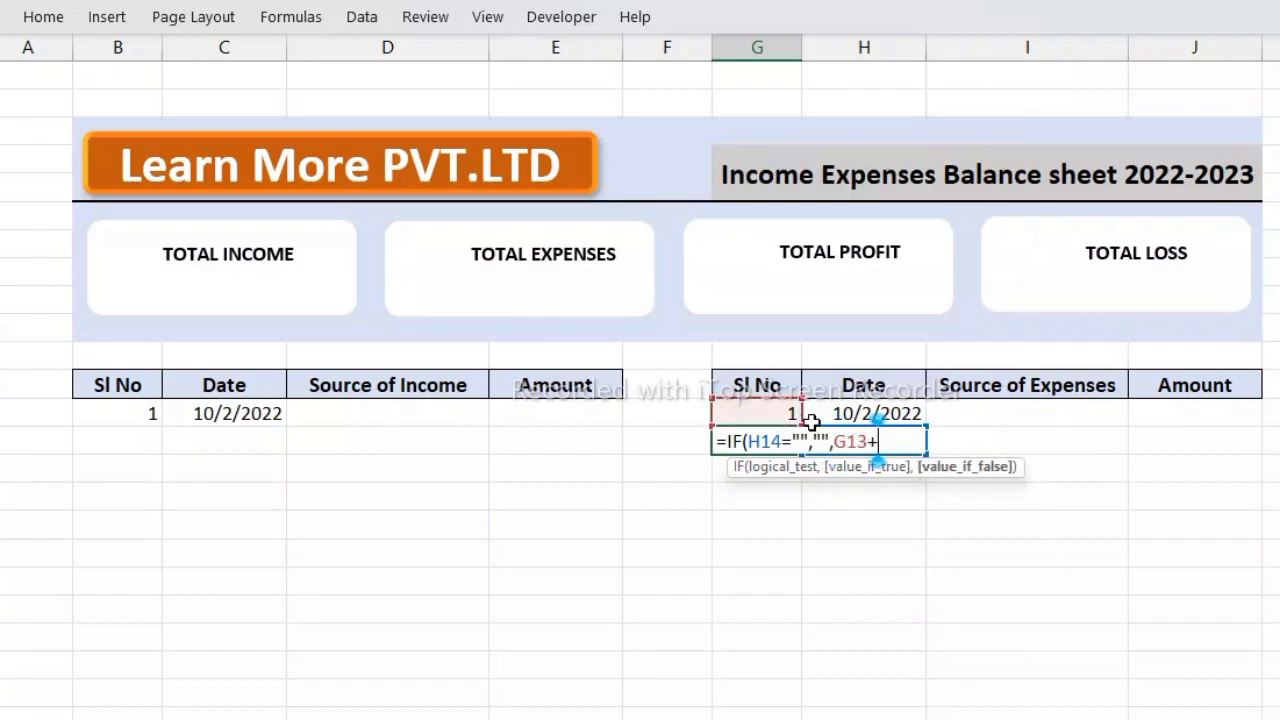
pyautogui.write('1')
pyautogui.press('Return')
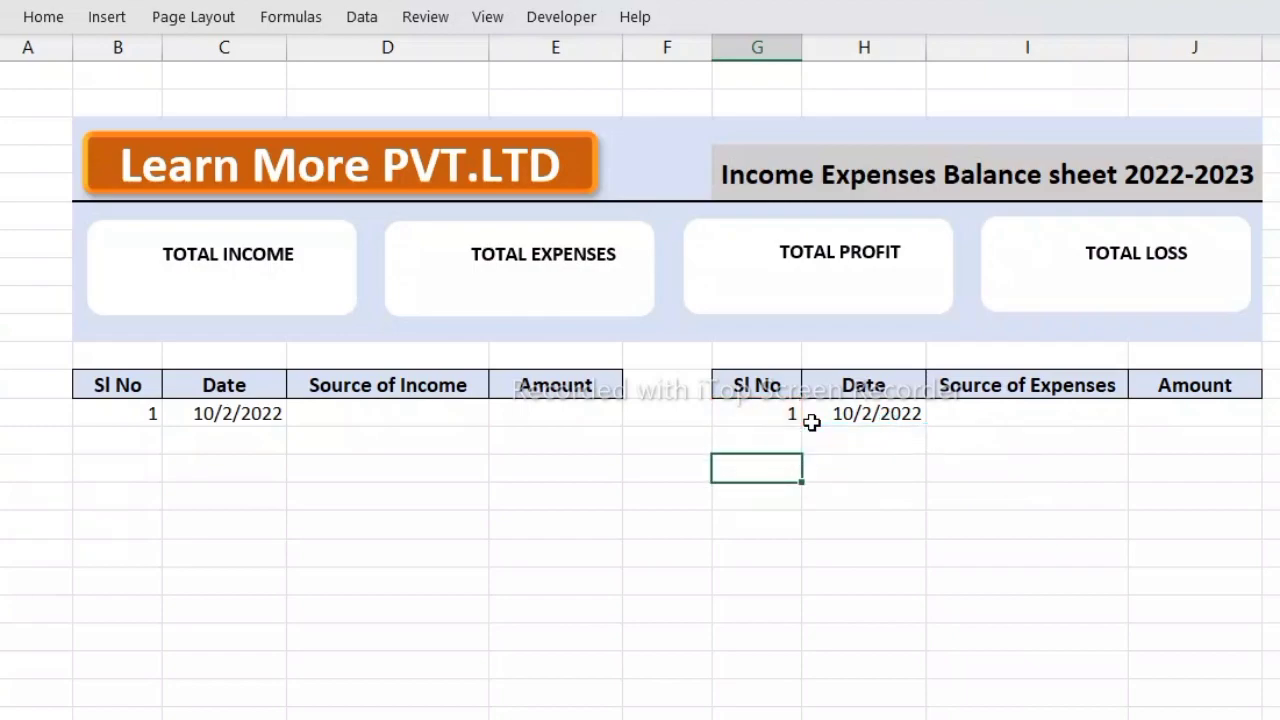
pyautogui.click(849, 557)
# - Centre the data rows B13:E14 and G13:J14 and give them All Borders
pyautogui.moveTo(140, 414)
pyautogui.mouseDown()
pyautogui.moveTo(474, 471)
pyautogui.moveTo(554, 446)
pyautogui.mouseUp()
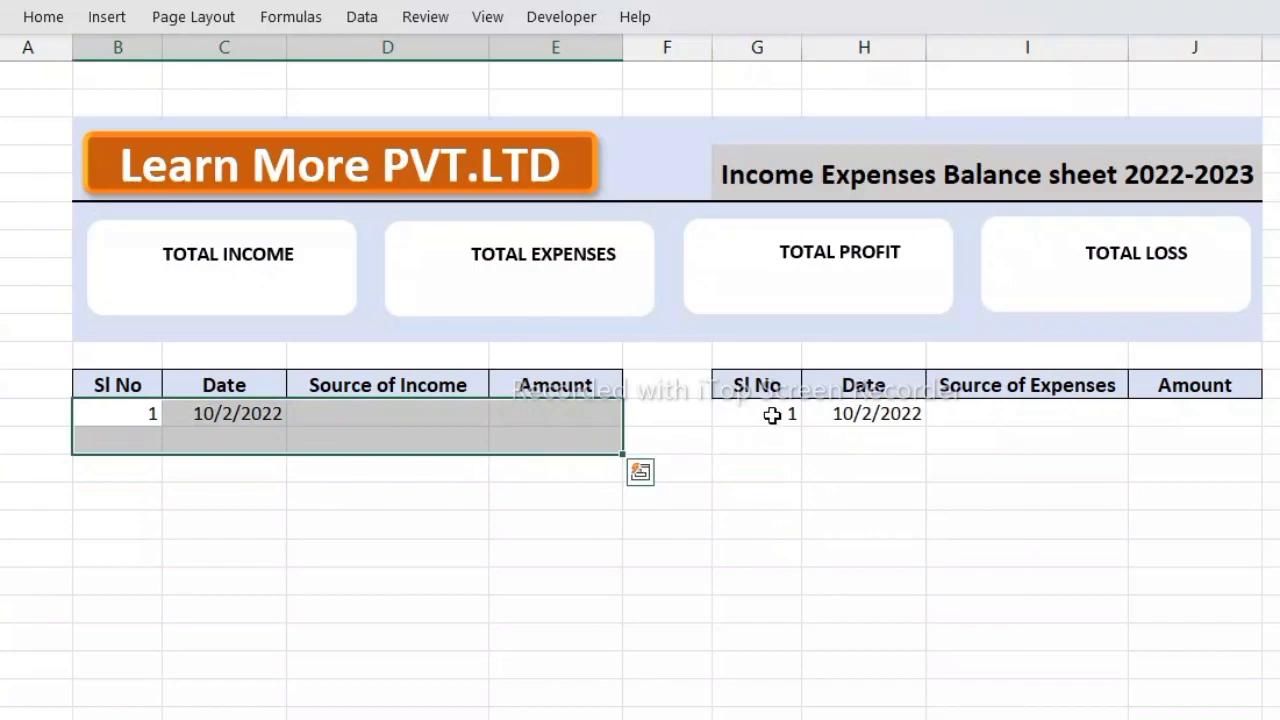
pyautogui.moveTo(790, 414); pyautogui.dragTo(1100, 439)
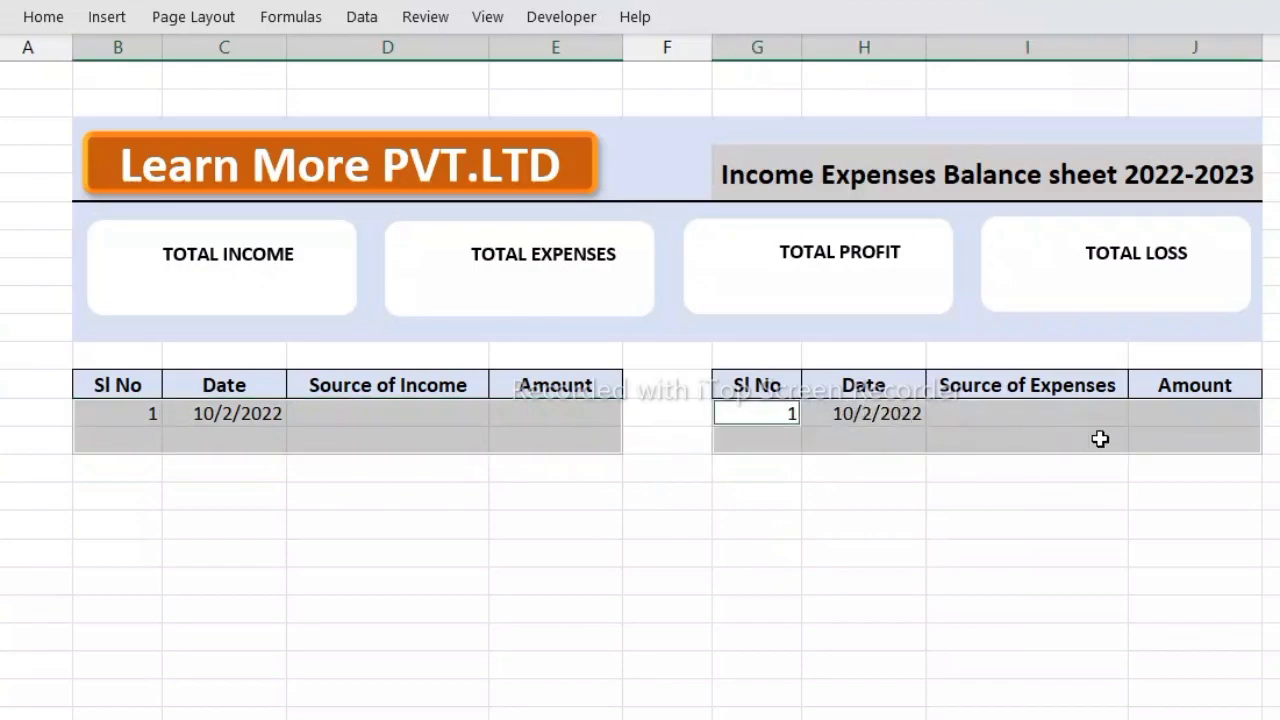
pyautogui.click(40, 17)
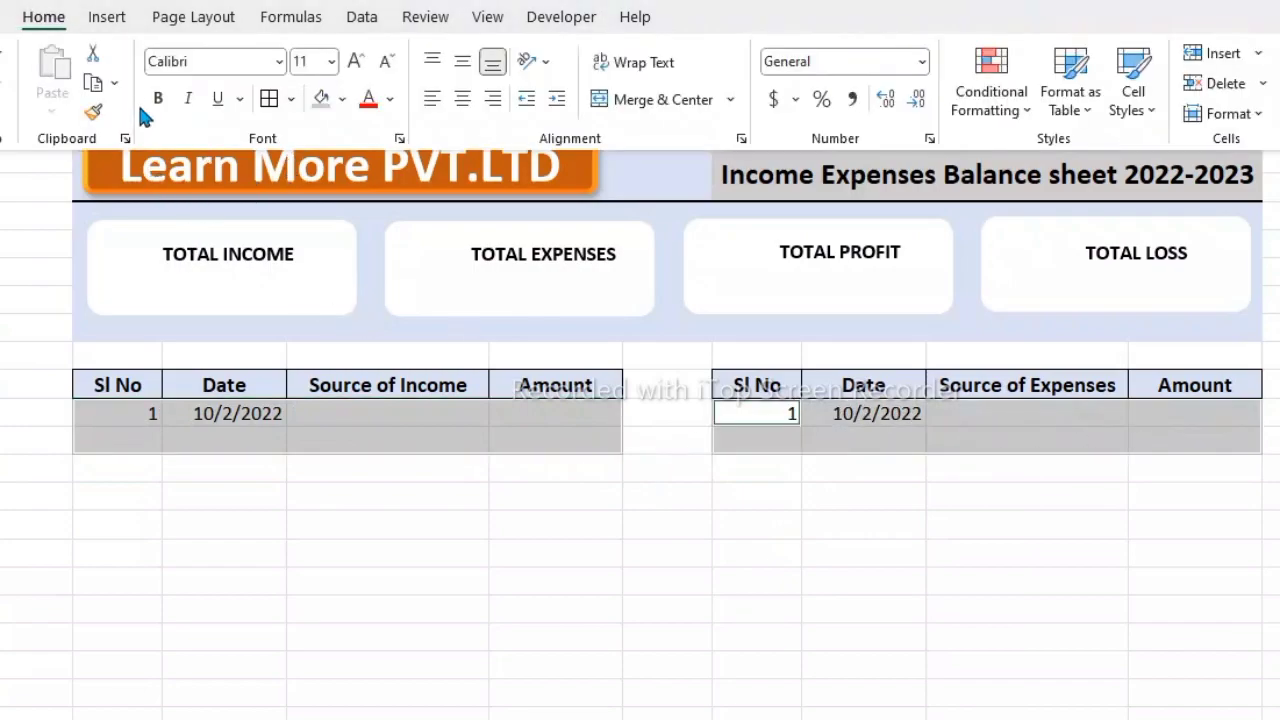
pyautogui.click(463, 99)
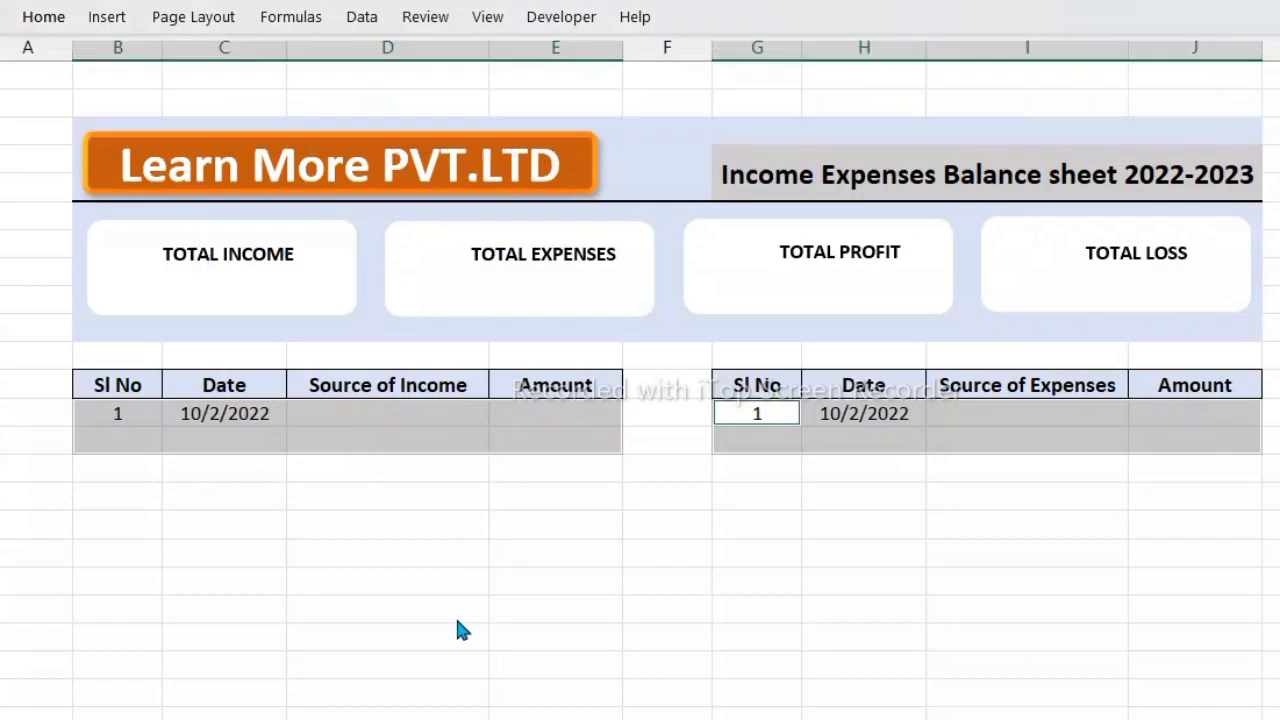
pyautogui.click(60, 16)
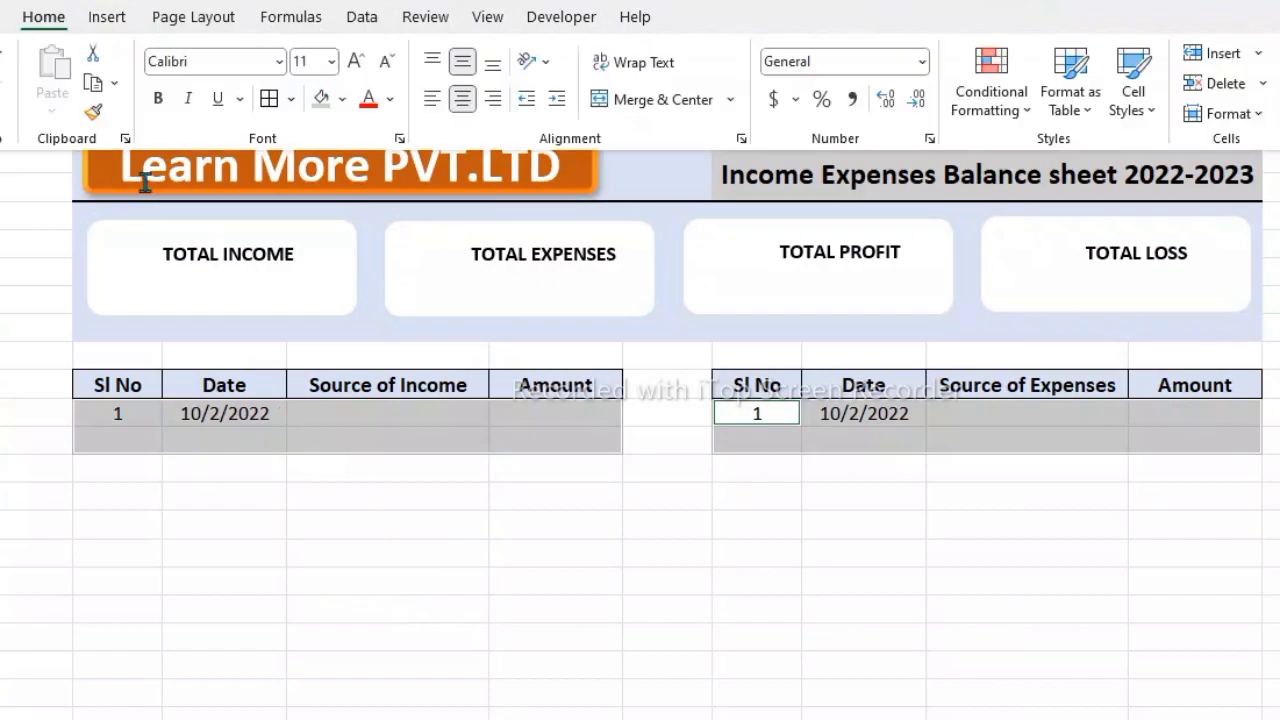
pyautogui.click(268, 98)
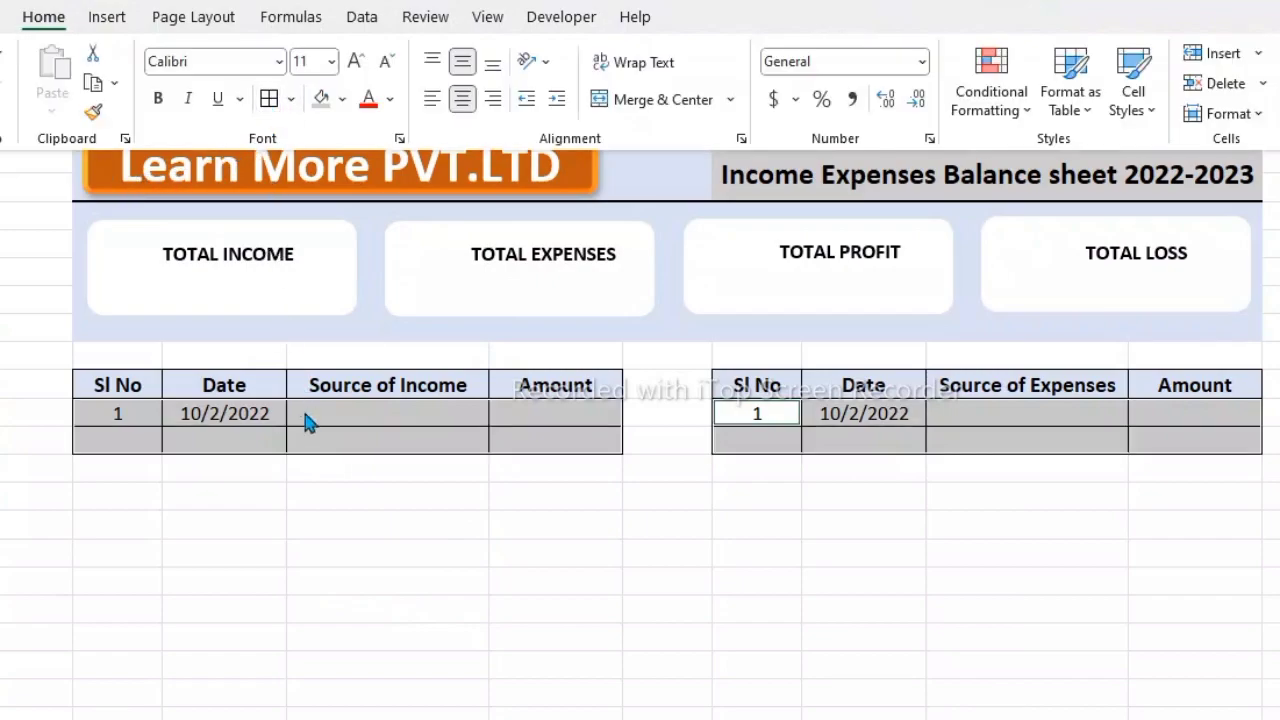
pyautogui.click(342, 553)
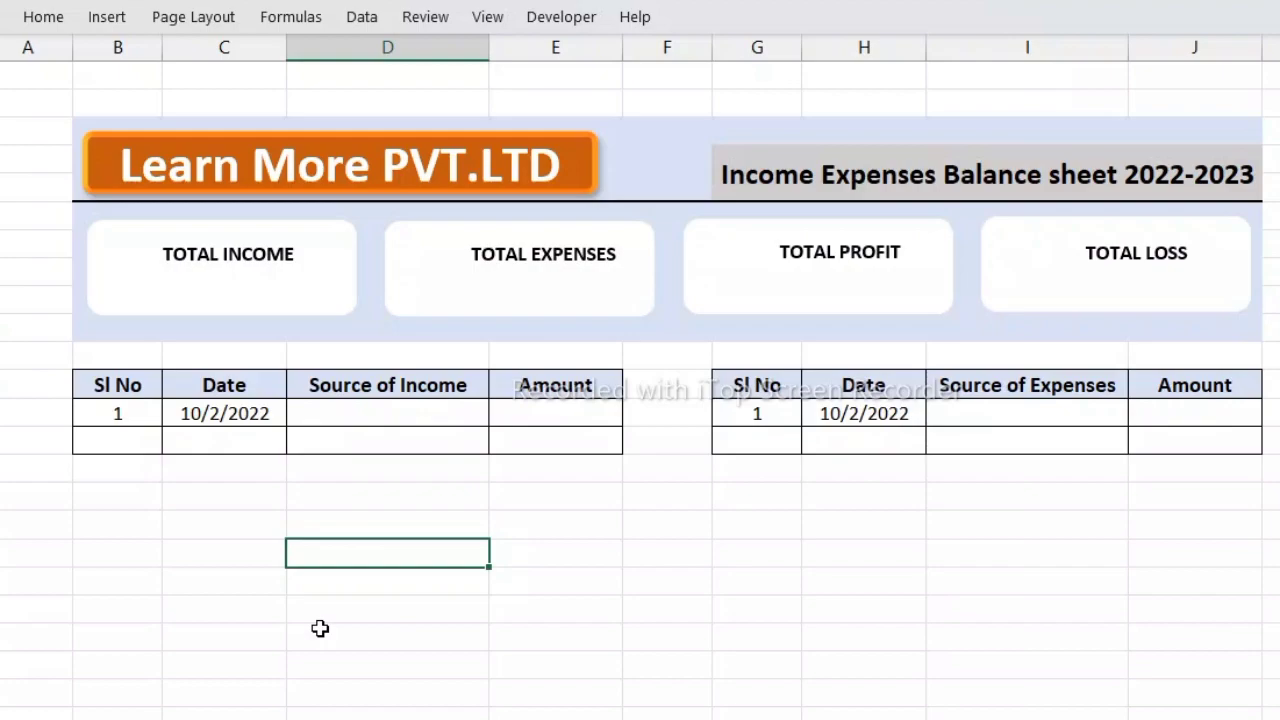
# - Re-enter =IF(C14="","",B13+1) in the income table's B14 cell
pyautogui.click(108, 476)
pyautogui.click(195, 548)
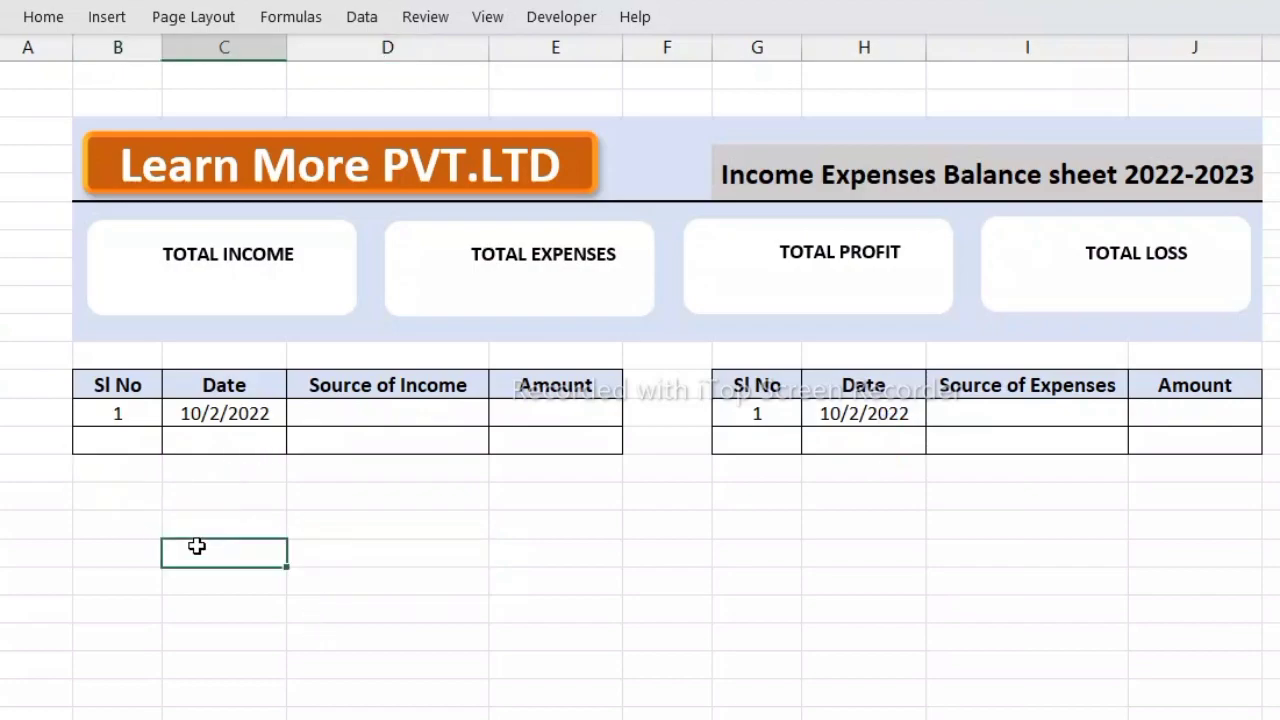
pyautogui.click(130, 435)
pyautogui.write('=IF(C14="","",B13+1)')
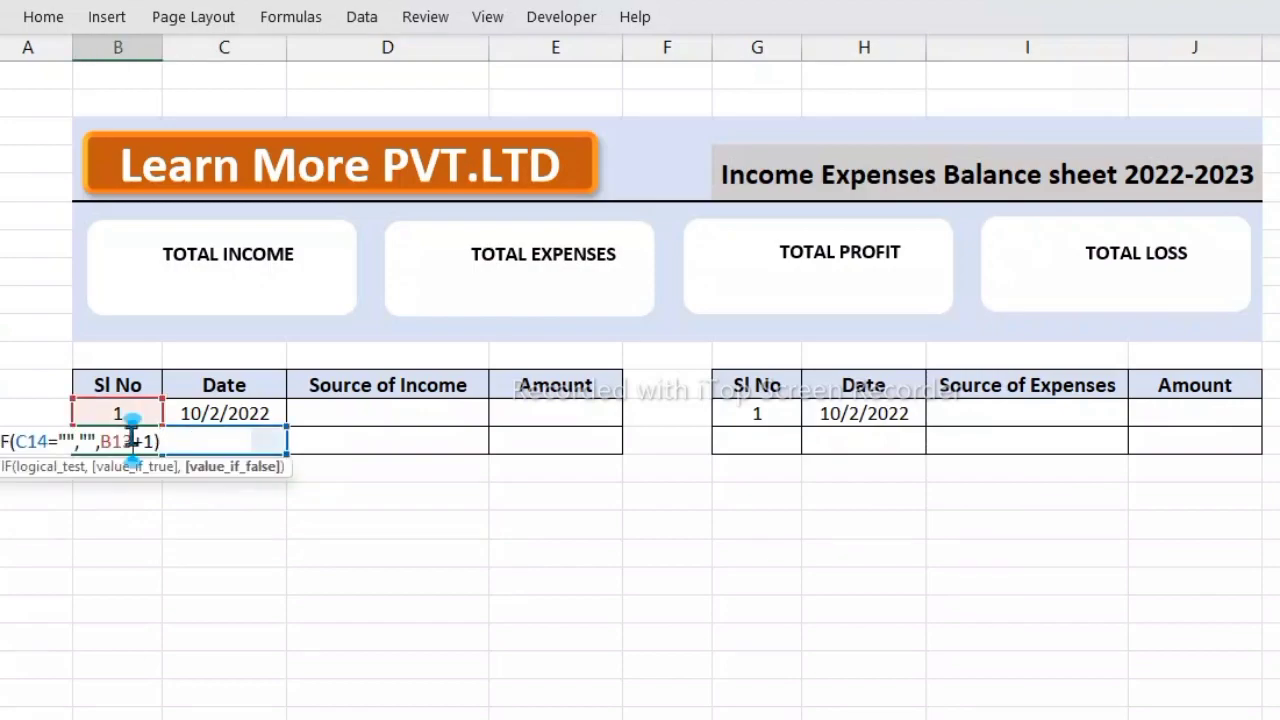
pyautogui.press('Return')
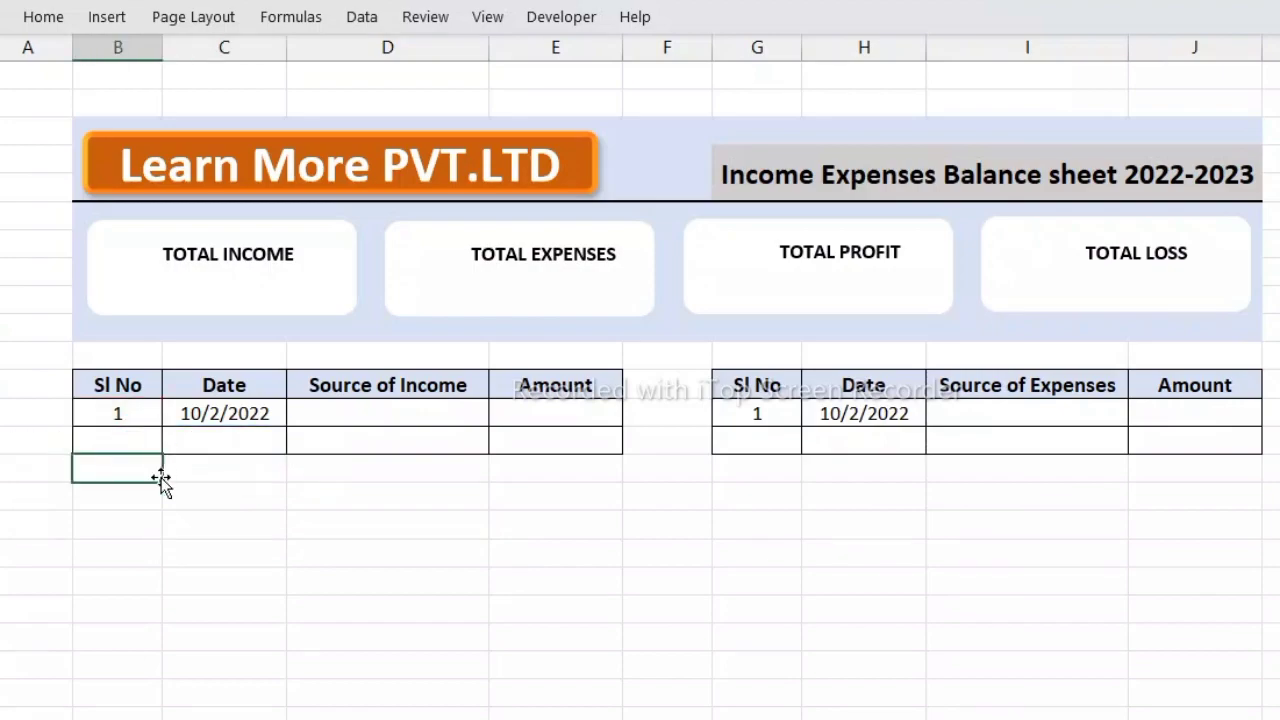
pyautogui.click(220, 621)
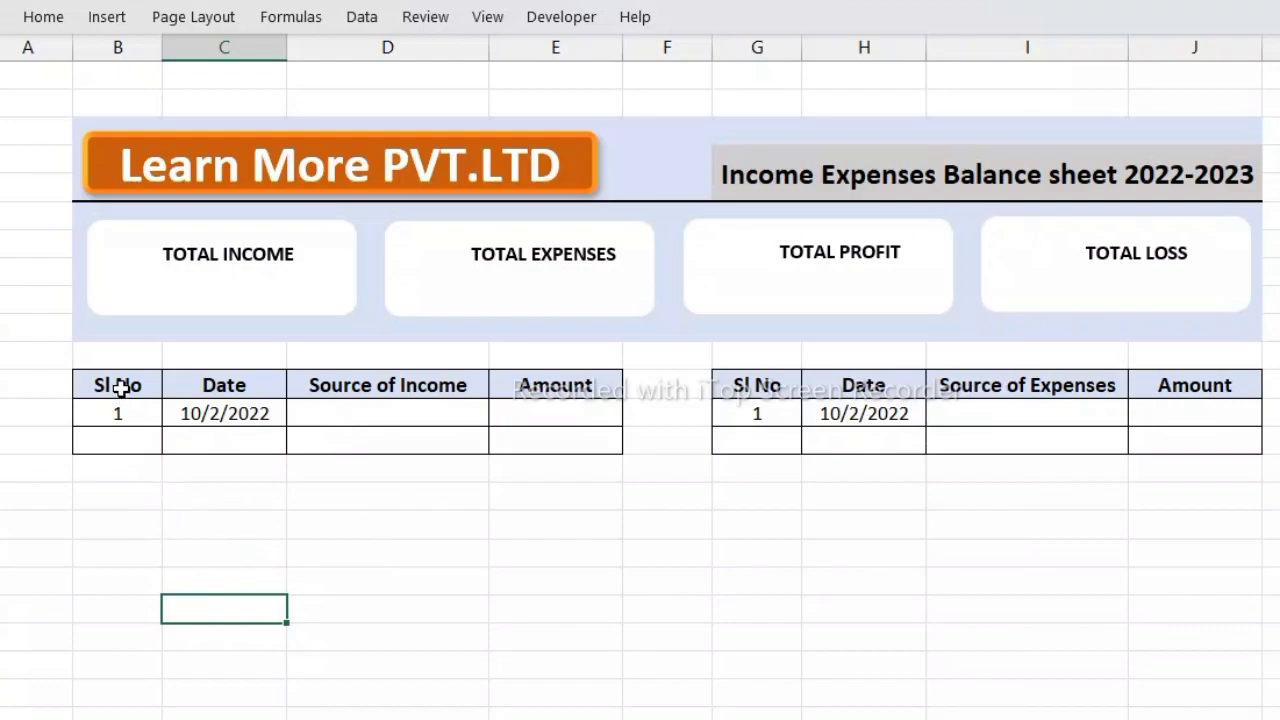
# - Convert the income range B12:E14 into a table with headers using Ctrl+T
pyautogui.moveTo(119, 380); pyautogui.dragTo(520, 432)
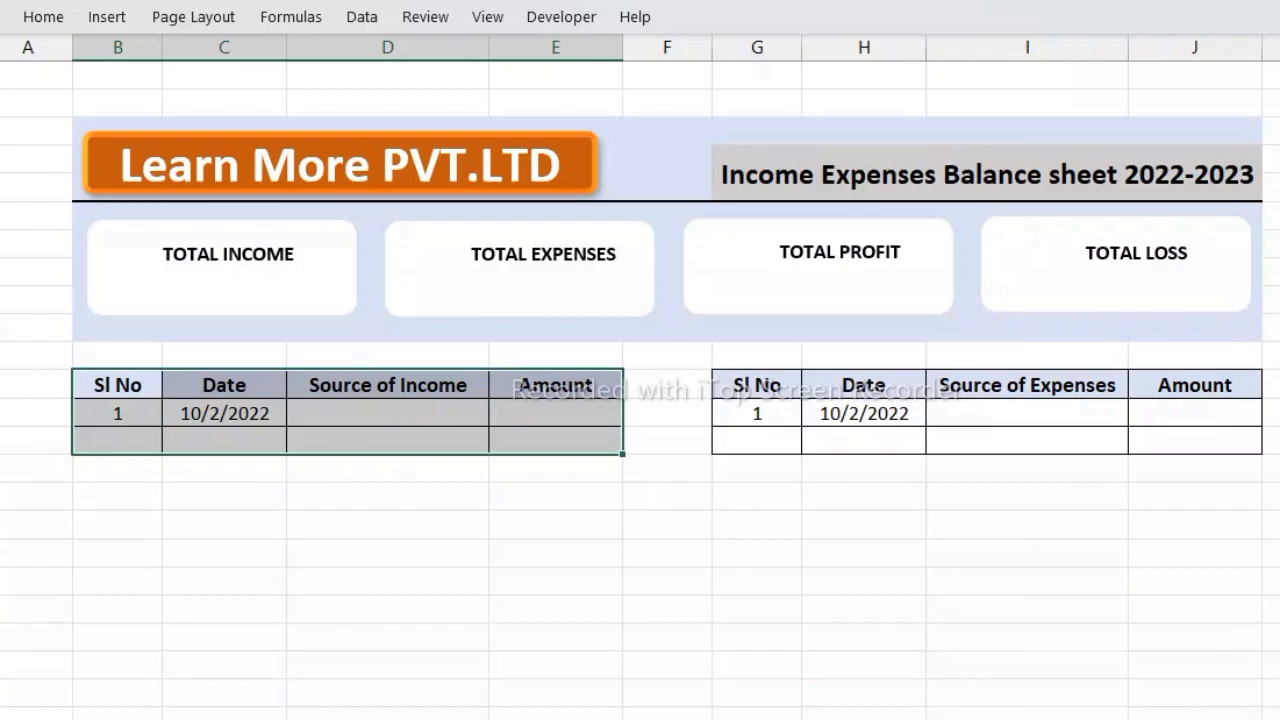
pyautogui.hotkey('ctrl', 't')
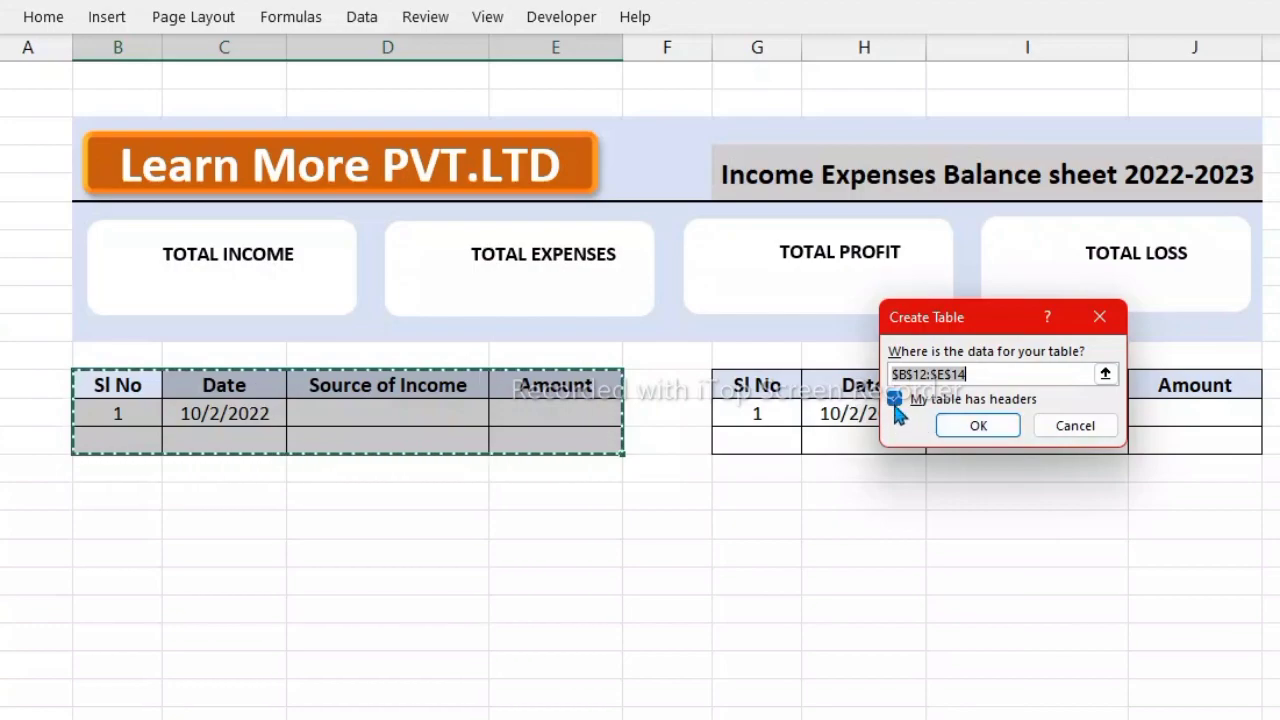
pyautogui.click(945, 430)
pyautogui.click(694, 691)
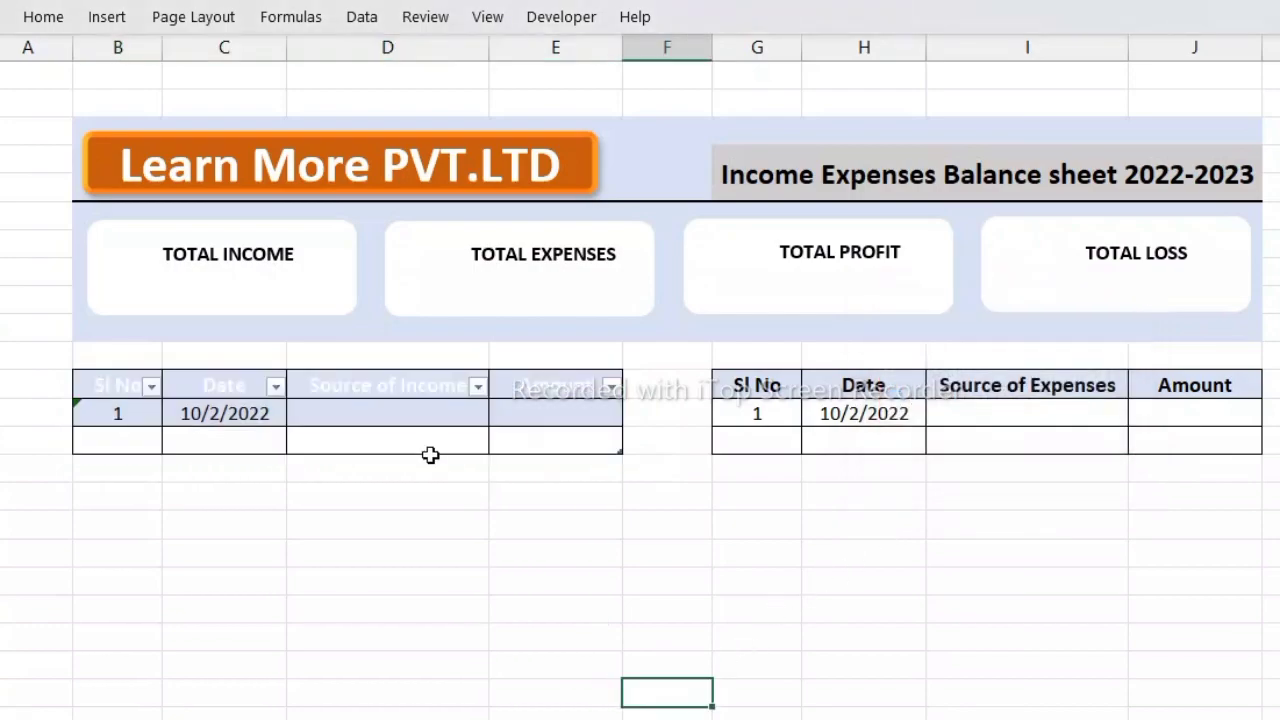
# - Apply the plain first Light table style to the income table
pyautogui.click(414, 418)
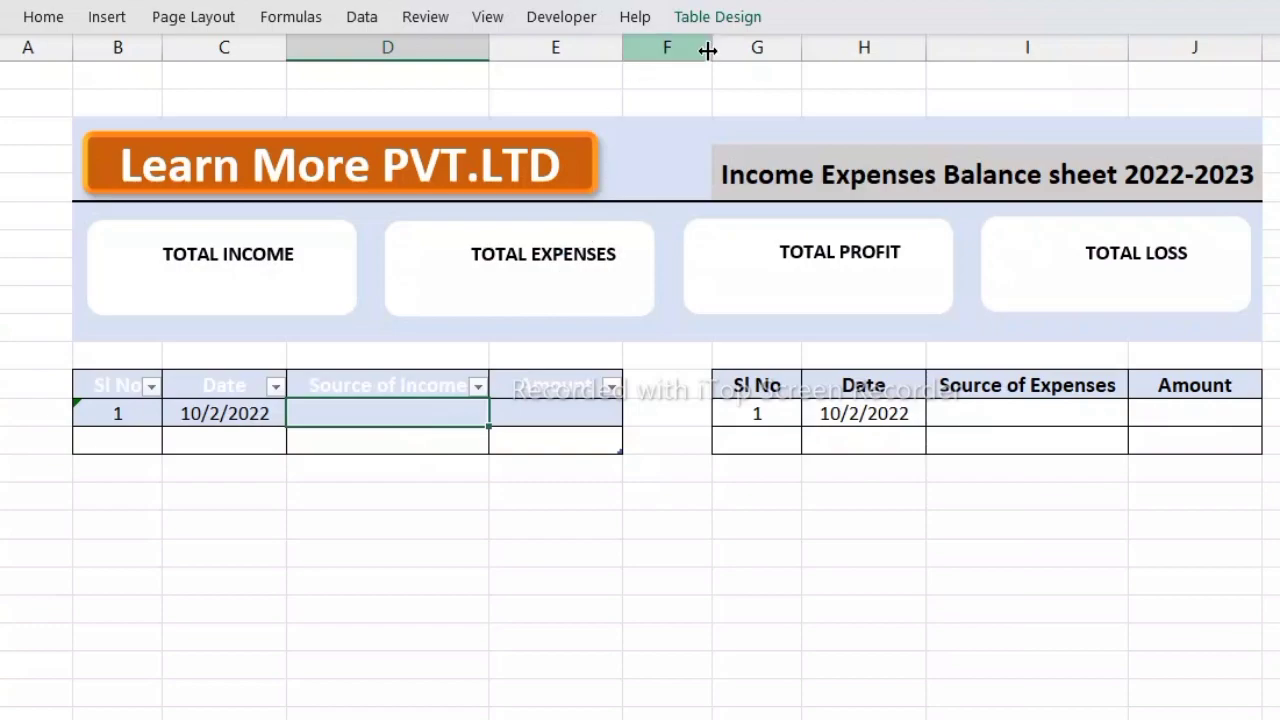
pyautogui.click(720, 18)
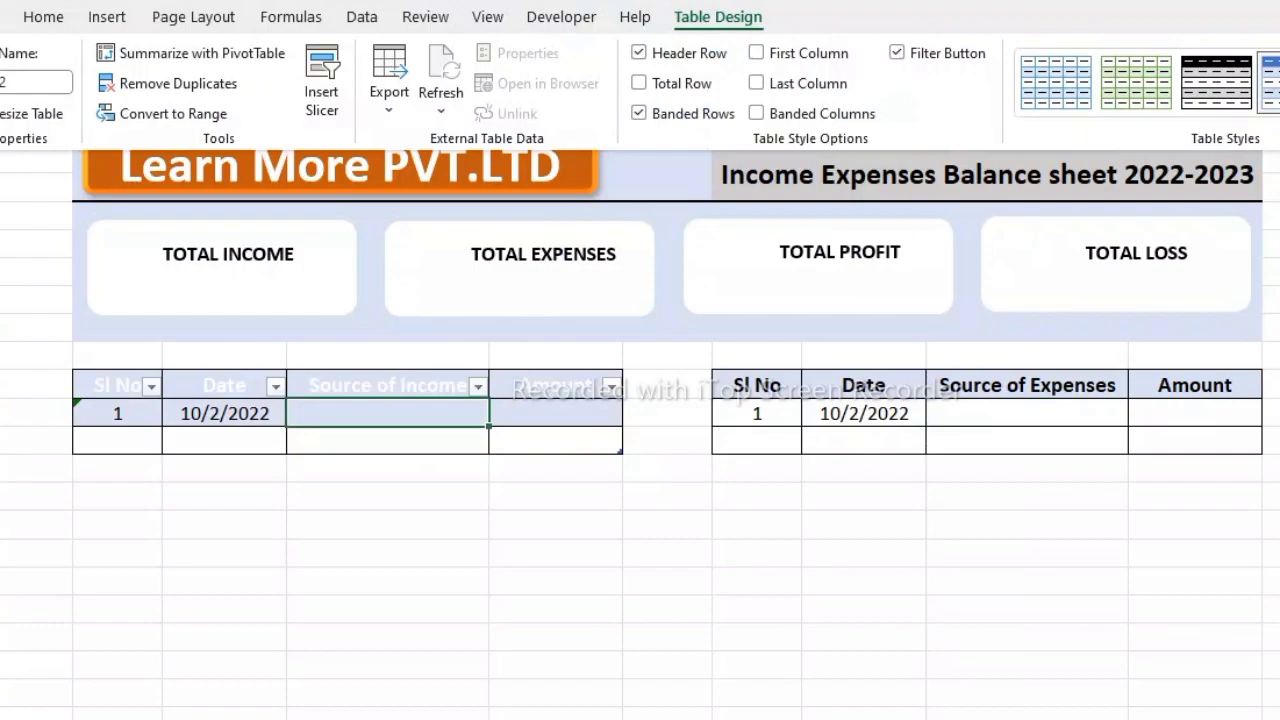
pyautogui.click(1273, 125)
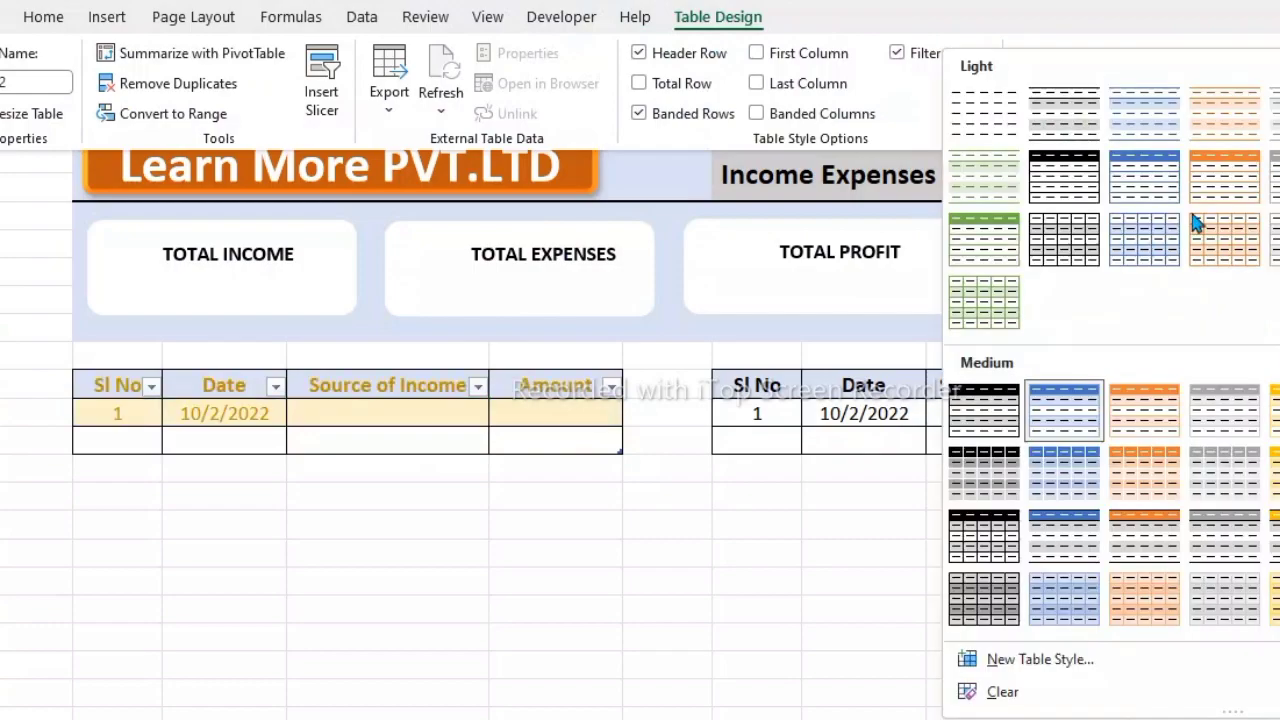
pyautogui.click(992, 121)
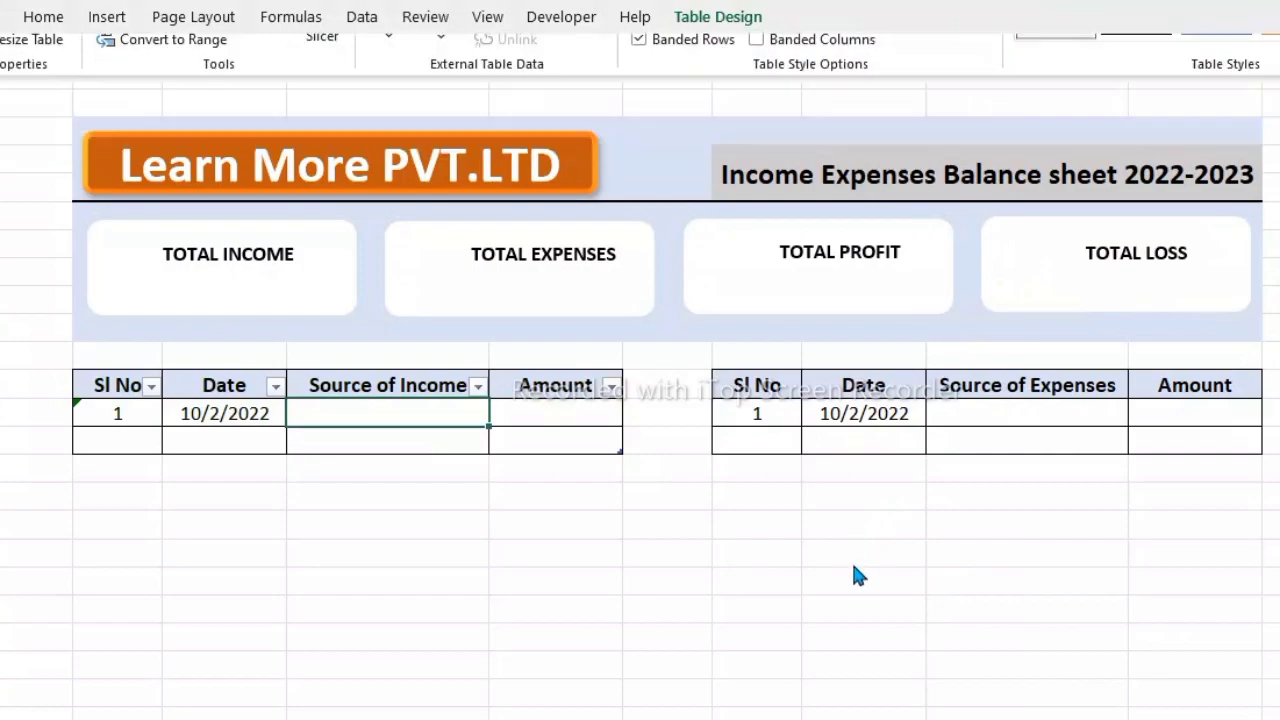
pyautogui.click(674, 634)
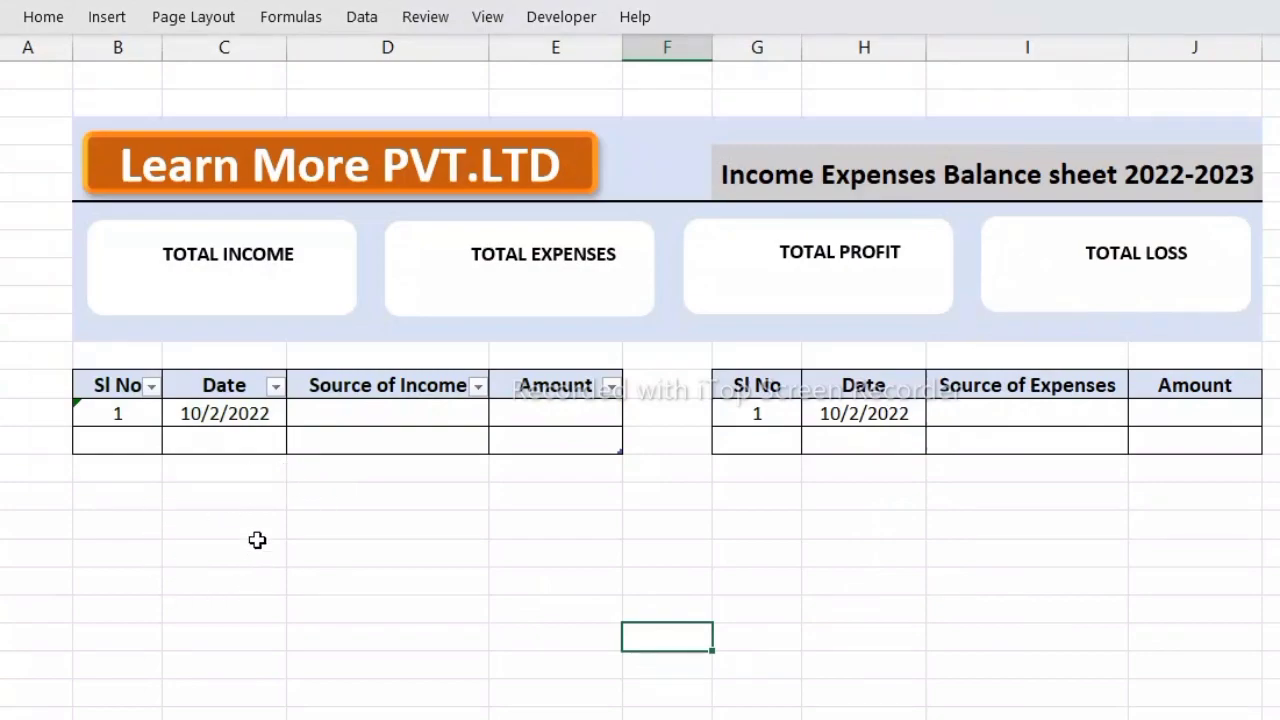
# - Enter income dates 10/5/2022 and 10/6/2022 in the next two rows, auto-filling serials 2 and 3
pyautogui.click(254, 441)
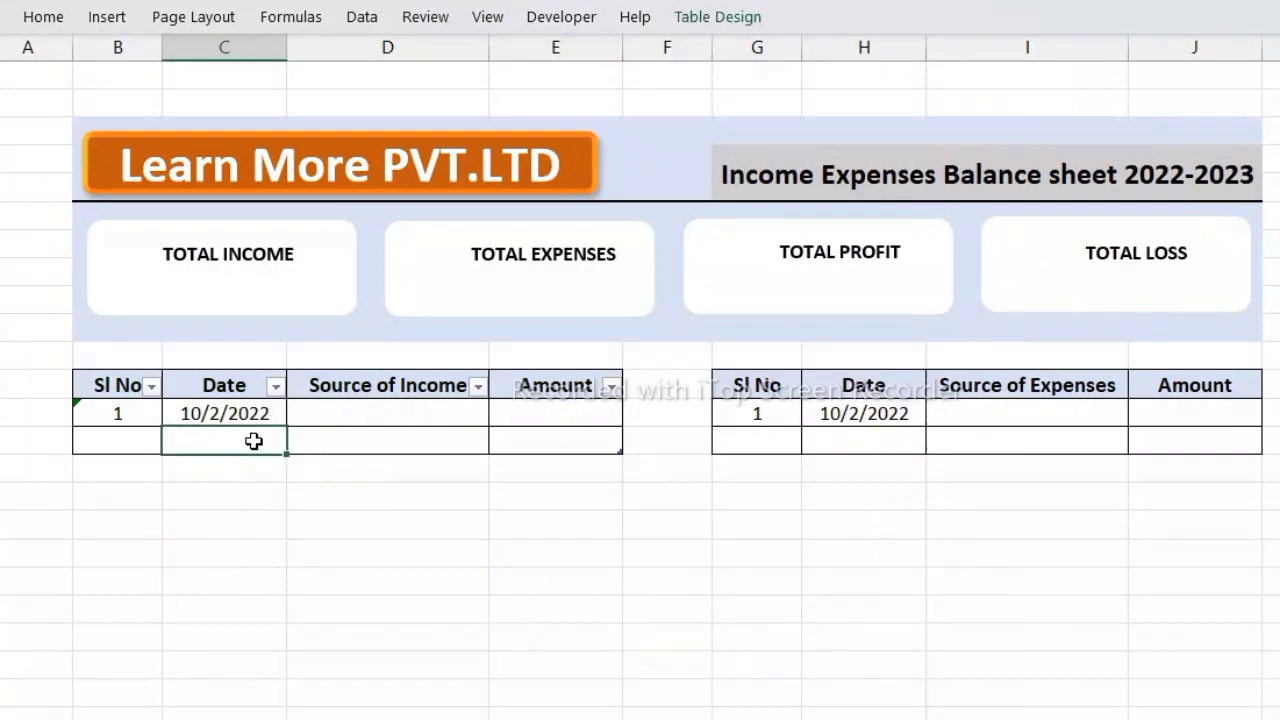
pyautogui.write('10/')
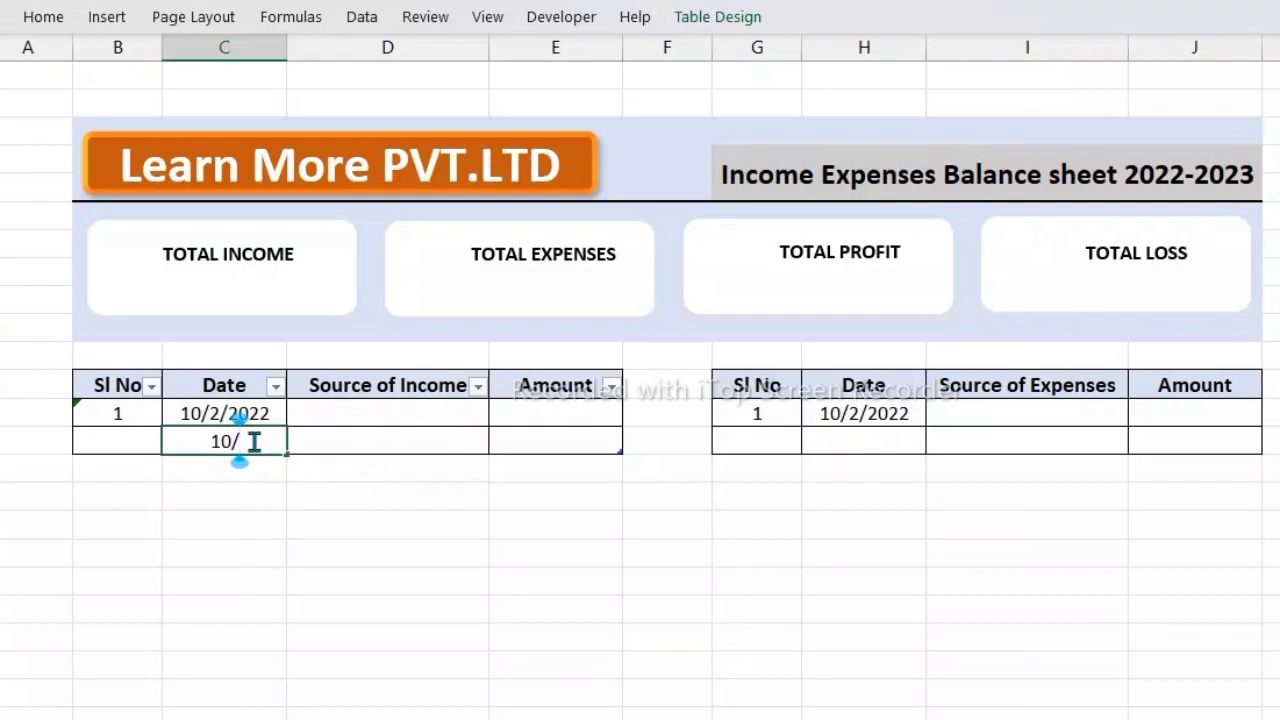
pyautogui.write('5/')
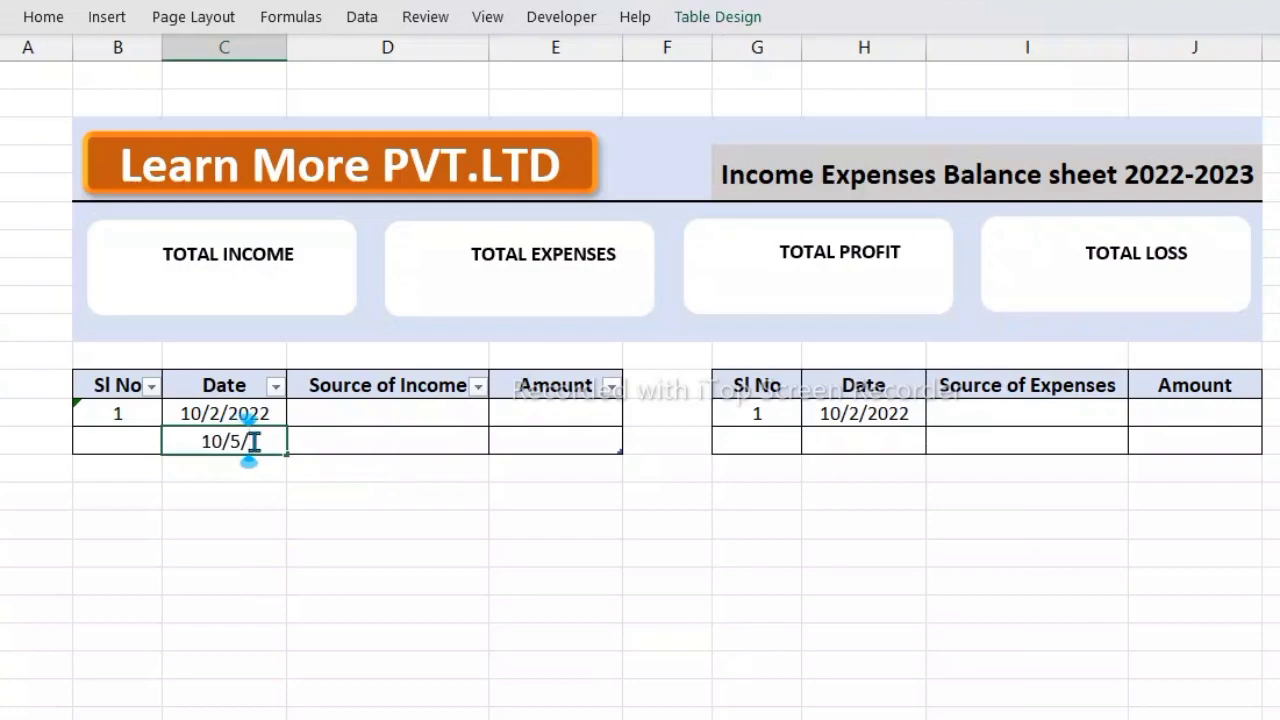
pyautogui.write('20')
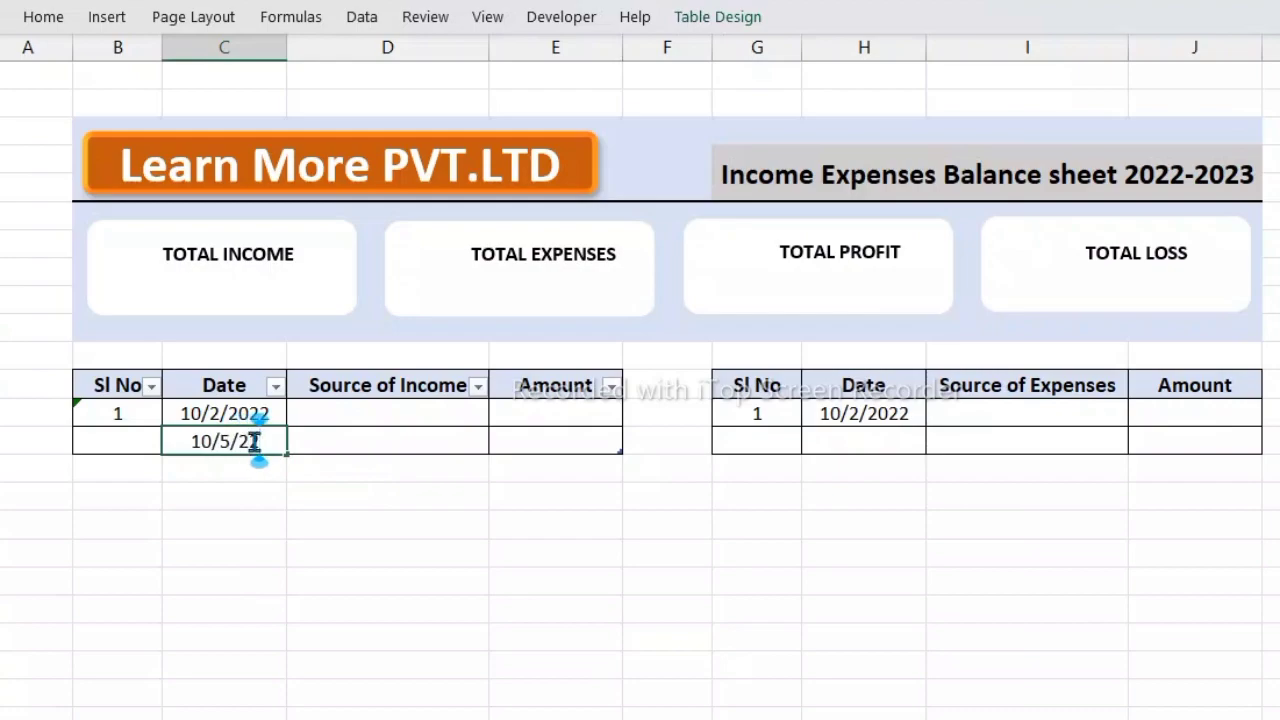
pyautogui.write('22')
pyautogui.press('Return')
pyautogui.click(276, 552)
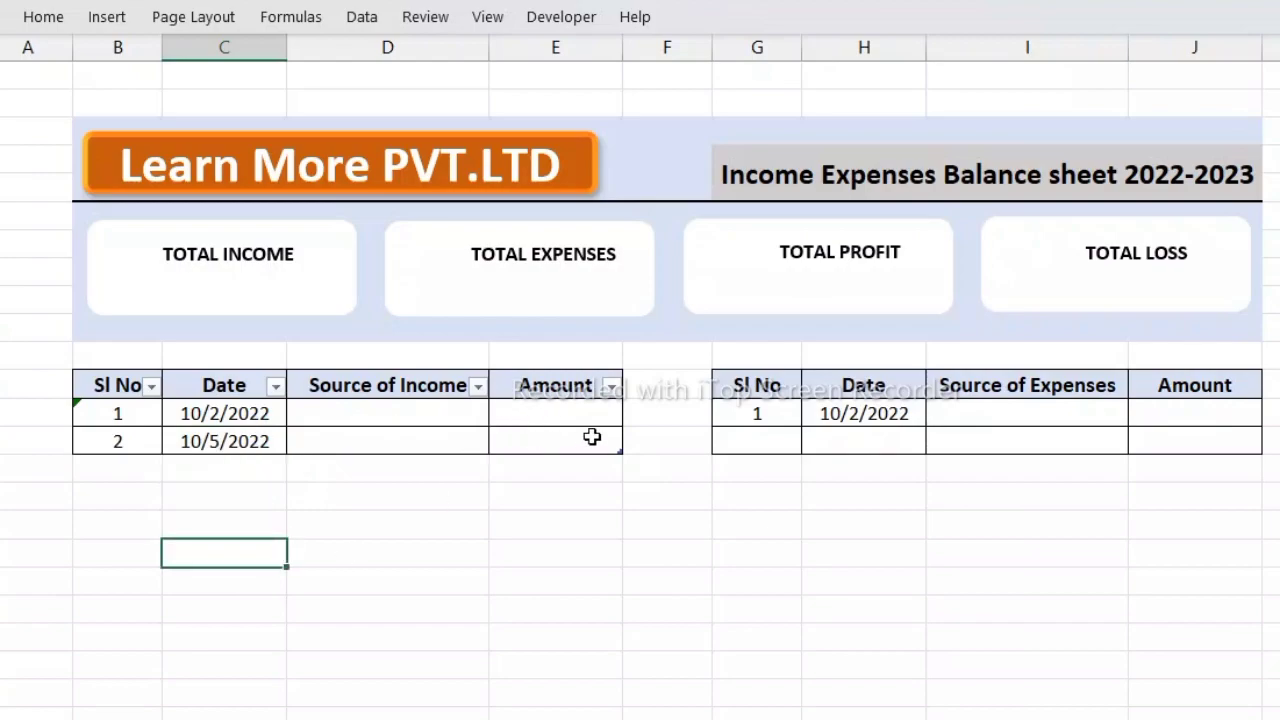
pyautogui.click(270, 467)
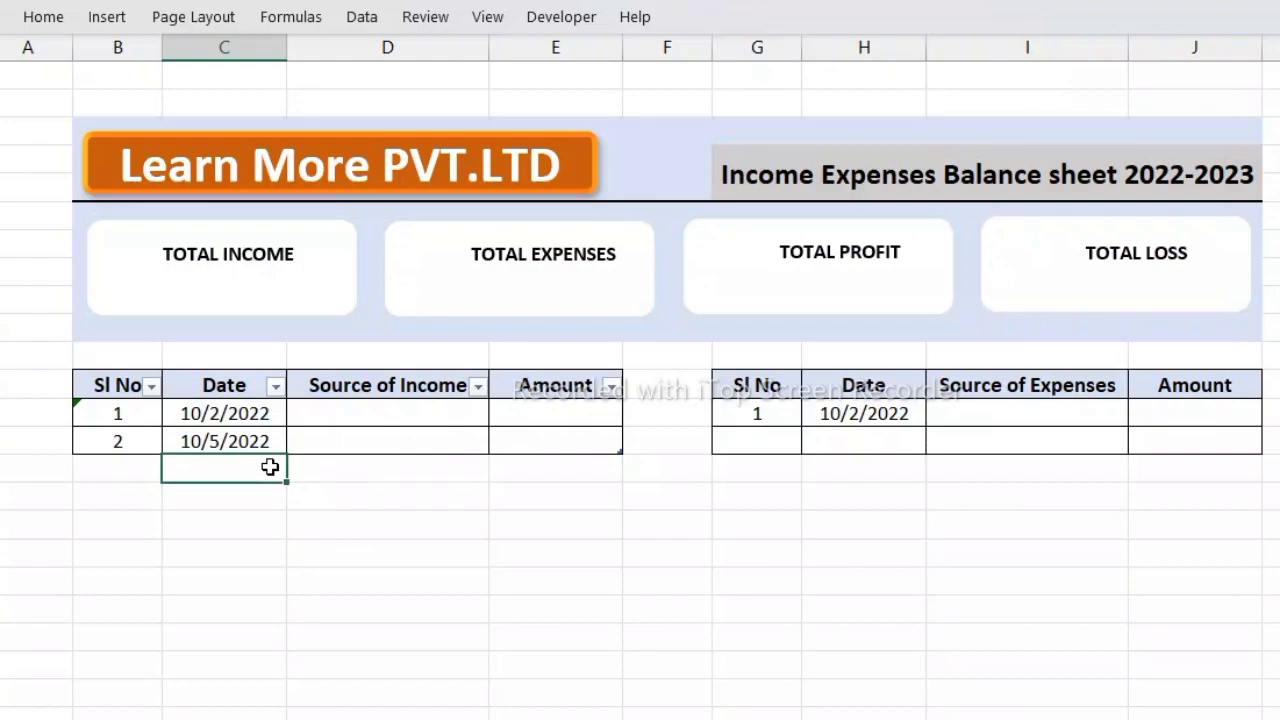
pyautogui.write('10')
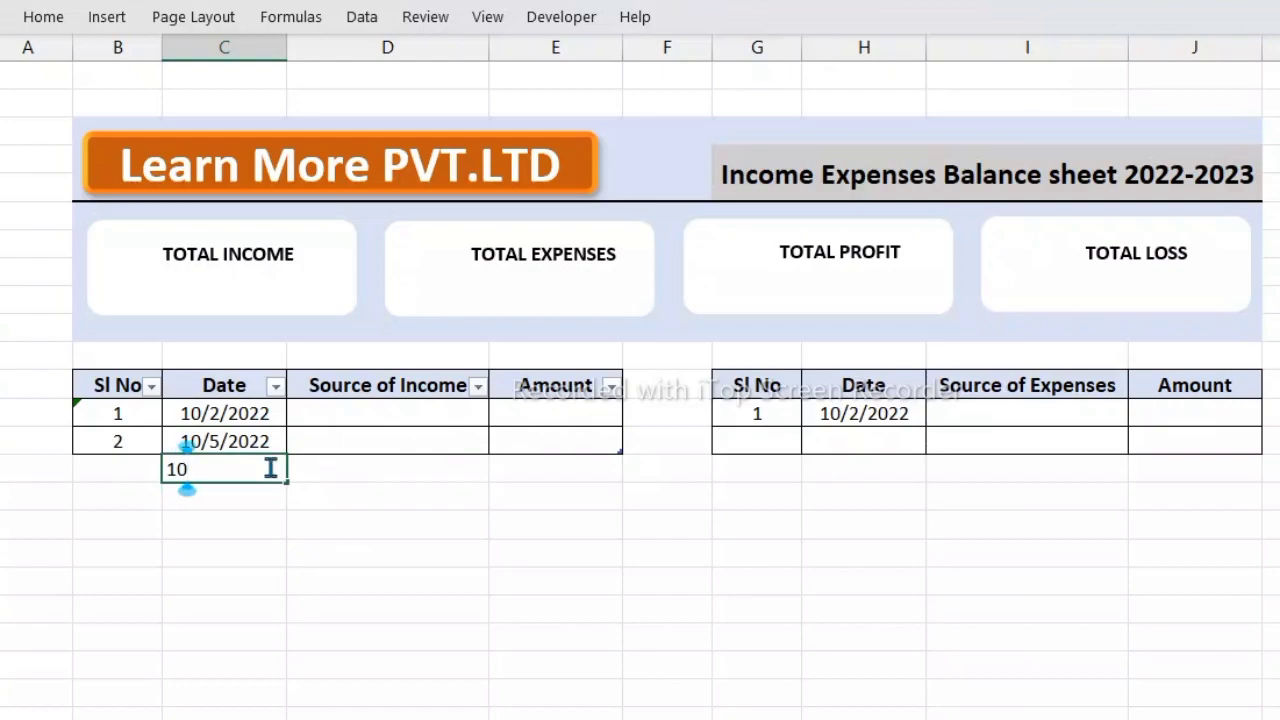
pyautogui.write('/6/')
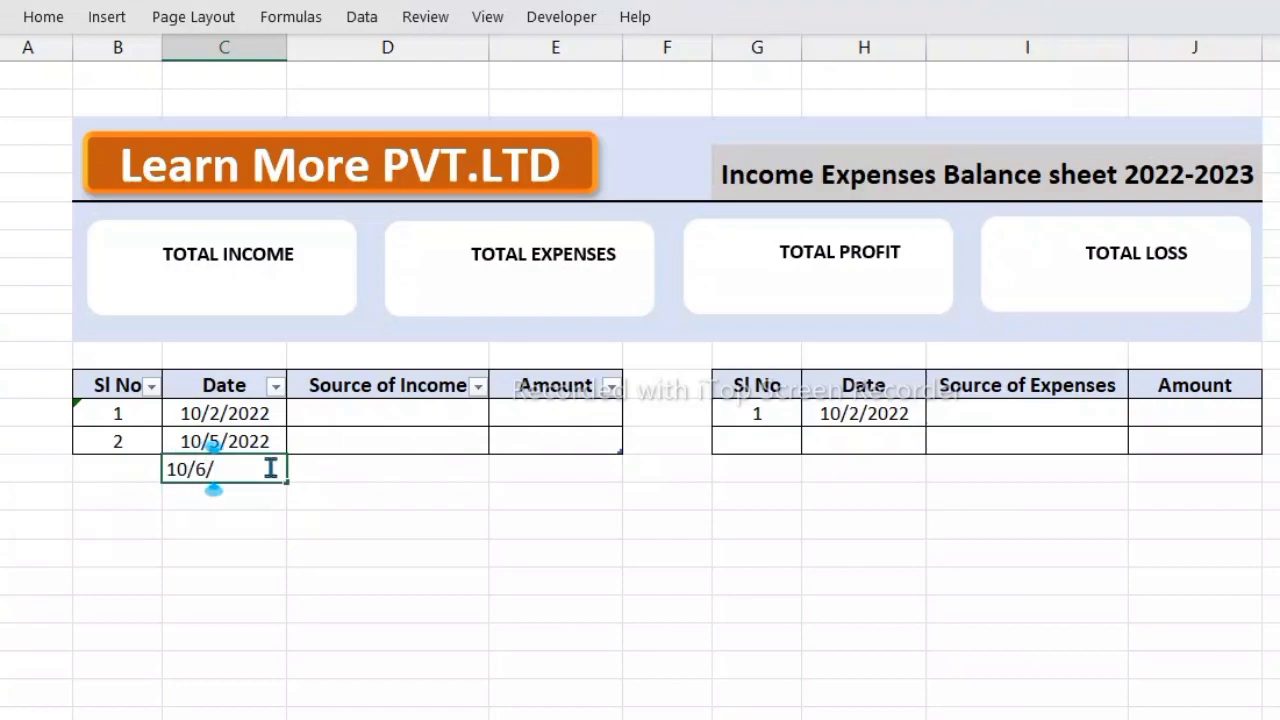
pyautogui.write('22')
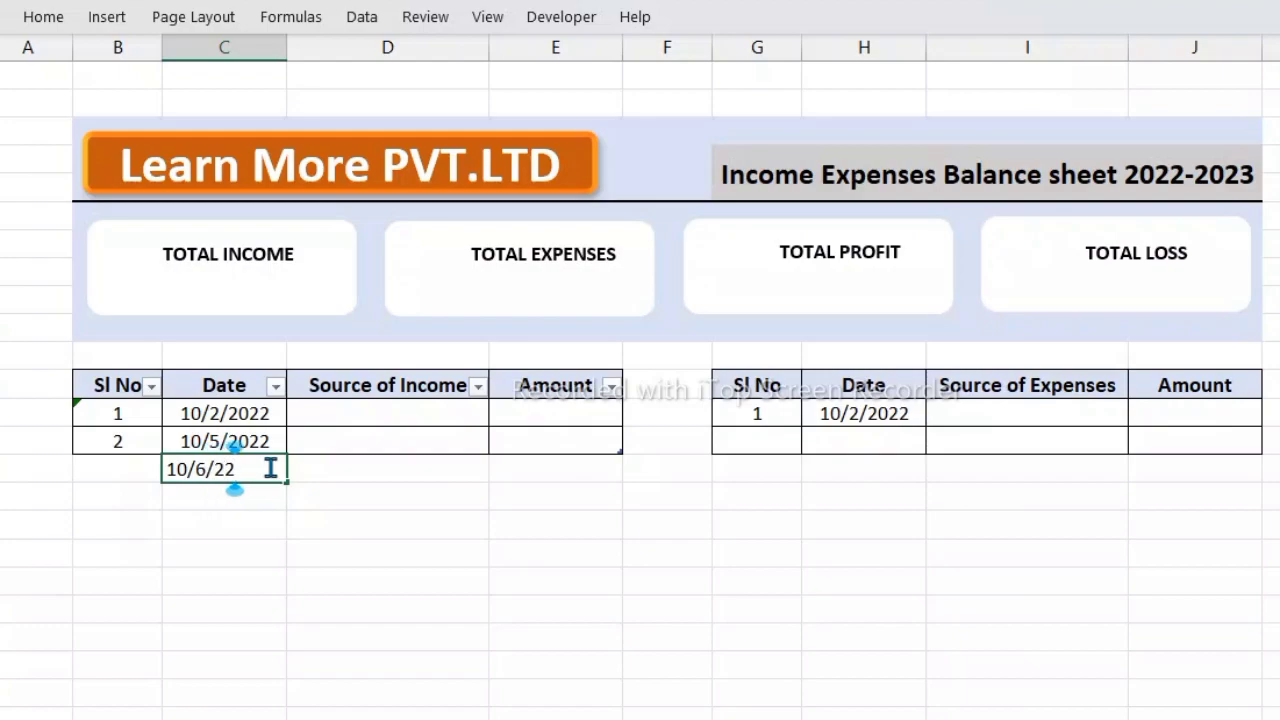
pyautogui.press('Return')
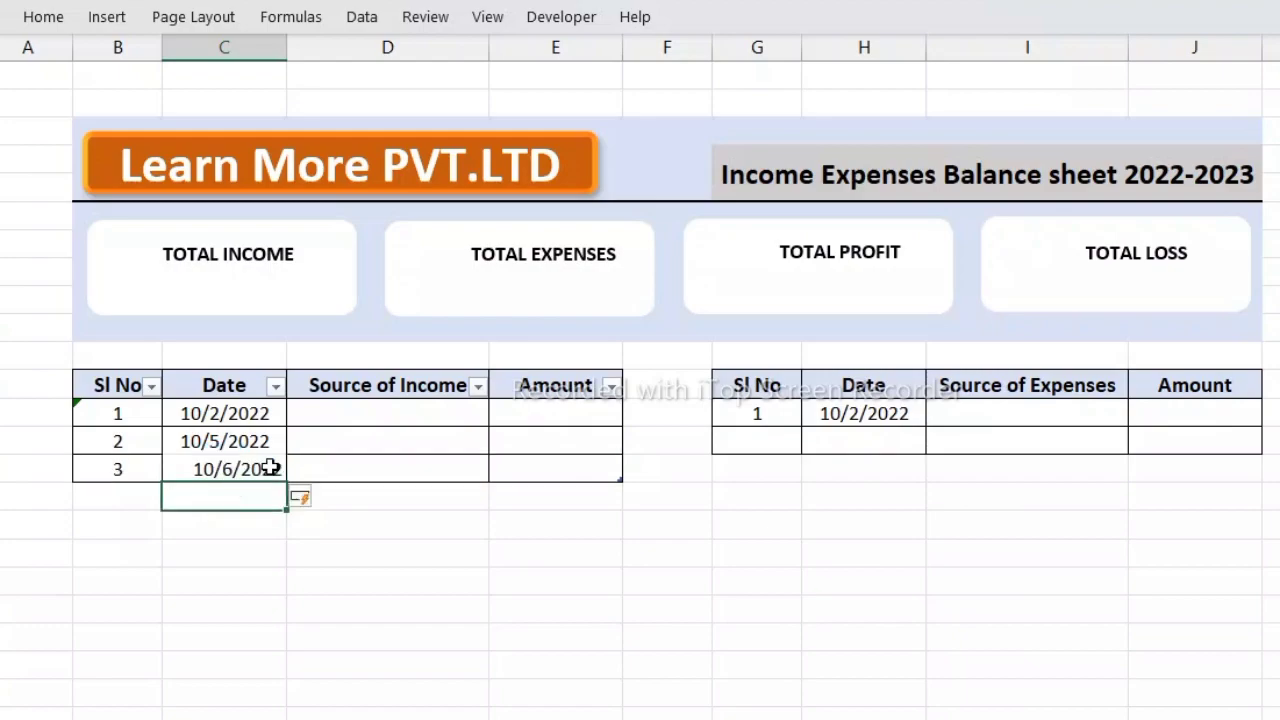
pyautogui.click(455, 686)
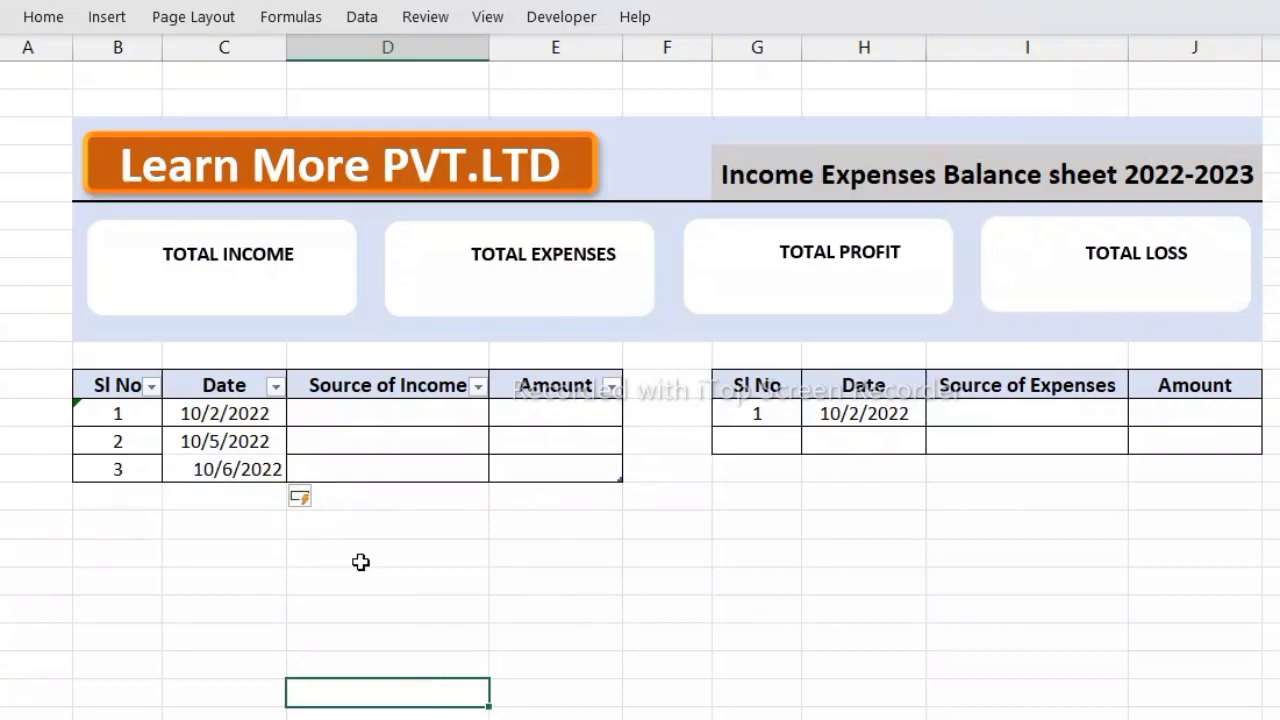
pyautogui.press('Up')
pyautogui.press('Up')
pyautogui.press('Up')
pyautogui.press('Up')
pyautogui.press('Up')
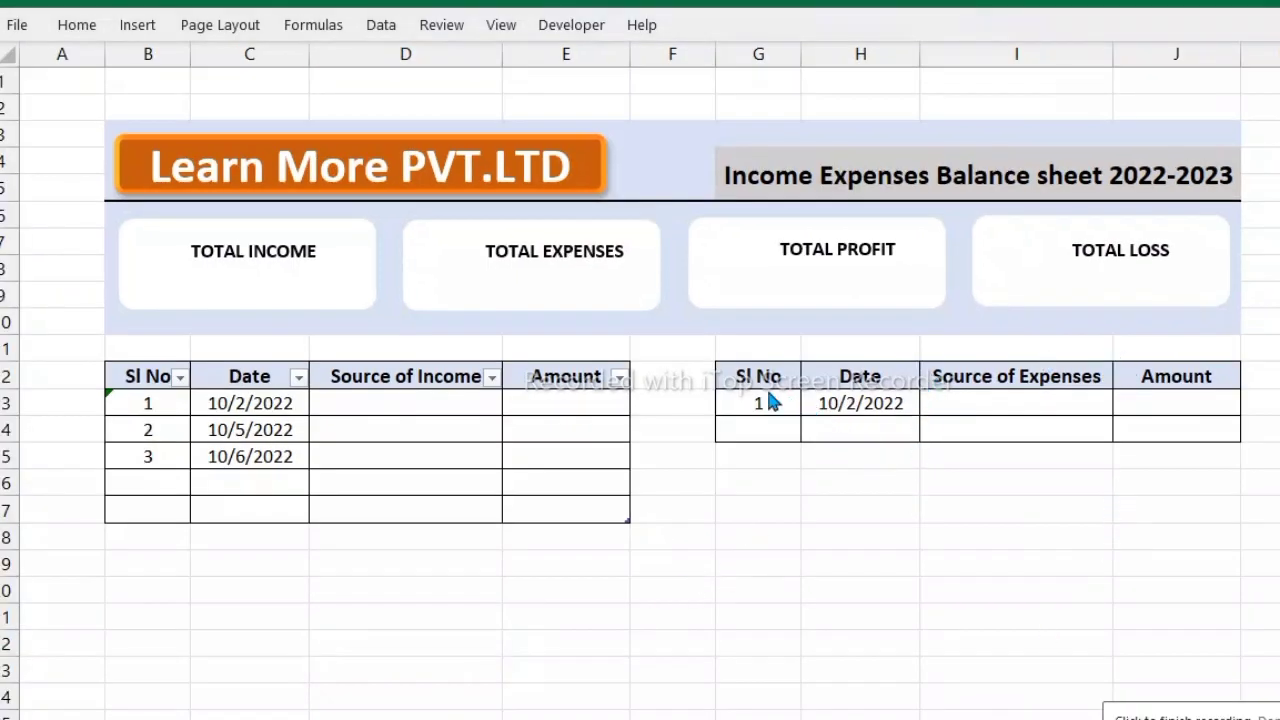
# - Turn the expenses range G12:J14 into a table with headers via Insert > Table
pyautogui.moveTo(795, 376)
pyautogui.mouseDown()
pyautogui.moveTo(1155, 463)
pyautogui.moveTo(1188, 440)
pyautogui.mouseUp()
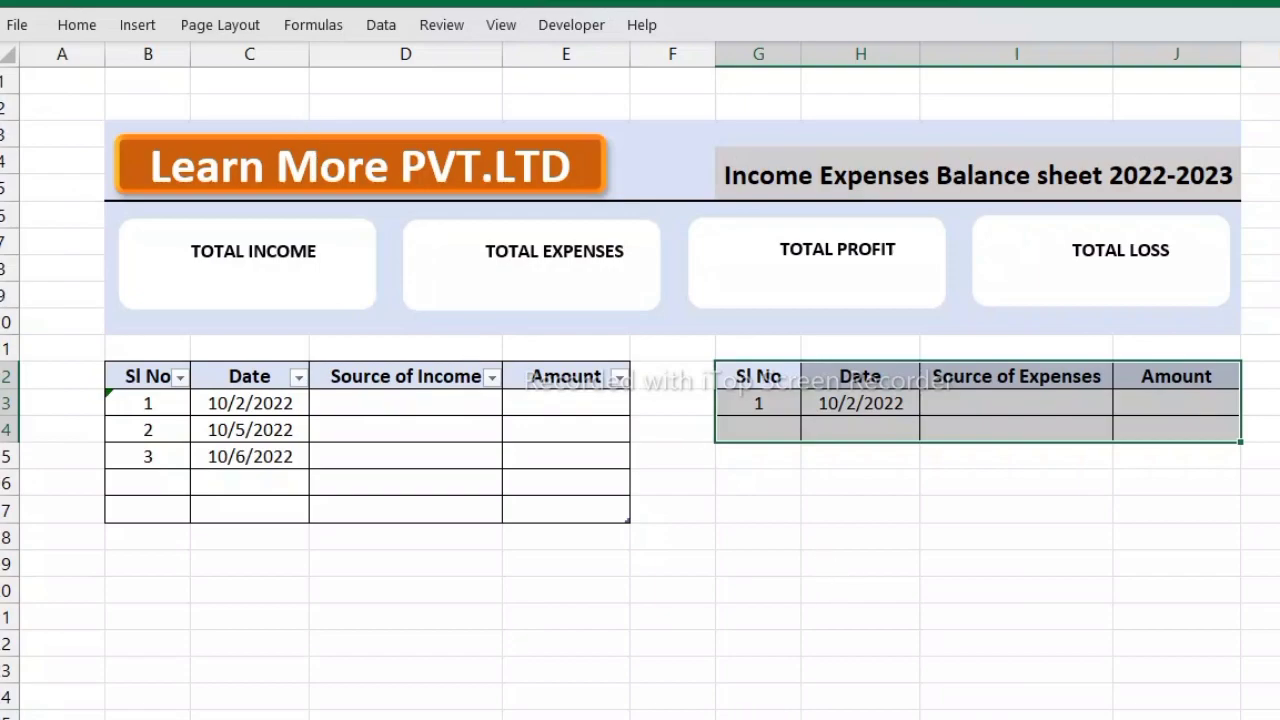
pyautogui.click(134, 27)
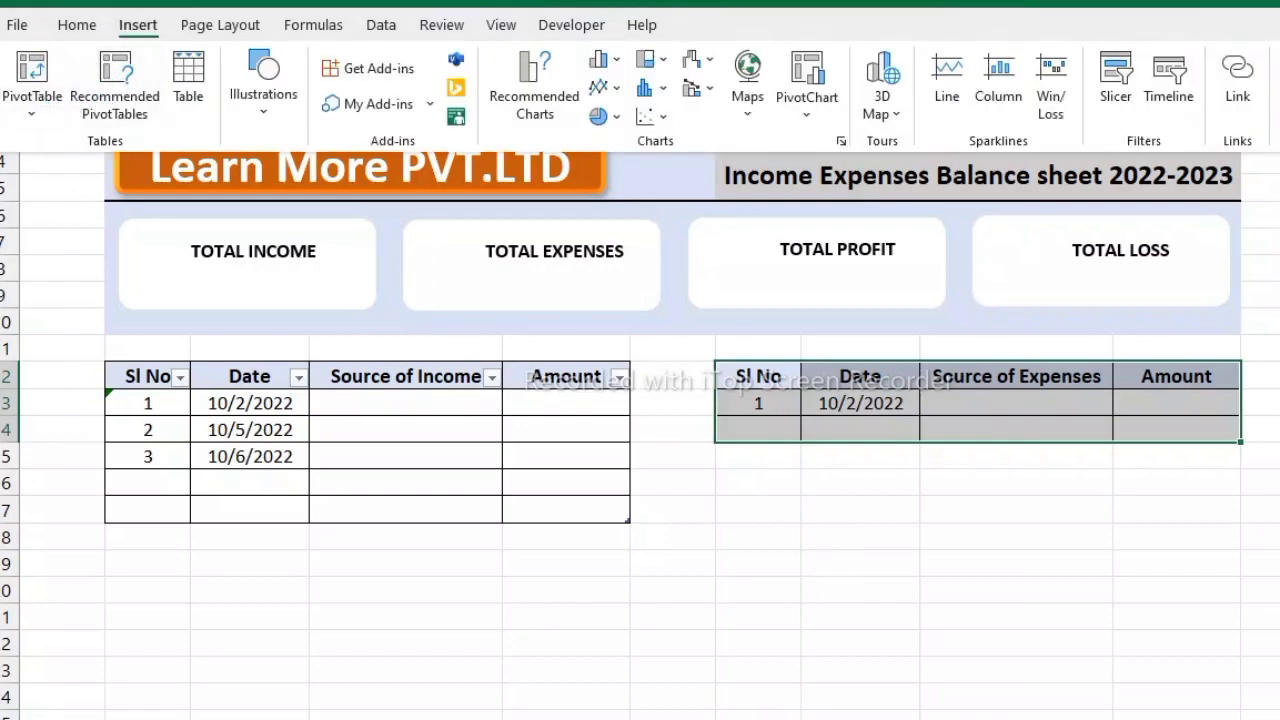
pyautogui.click(188, 75)
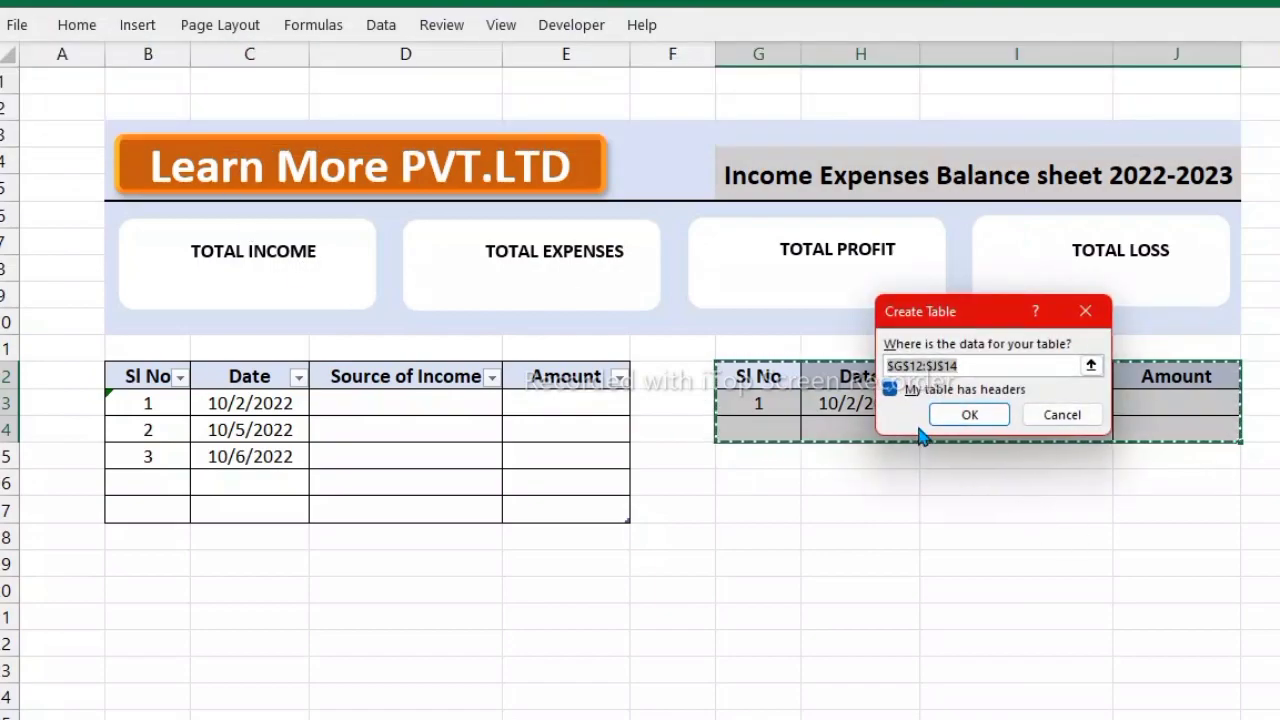
pyautogui.click(968, 415)
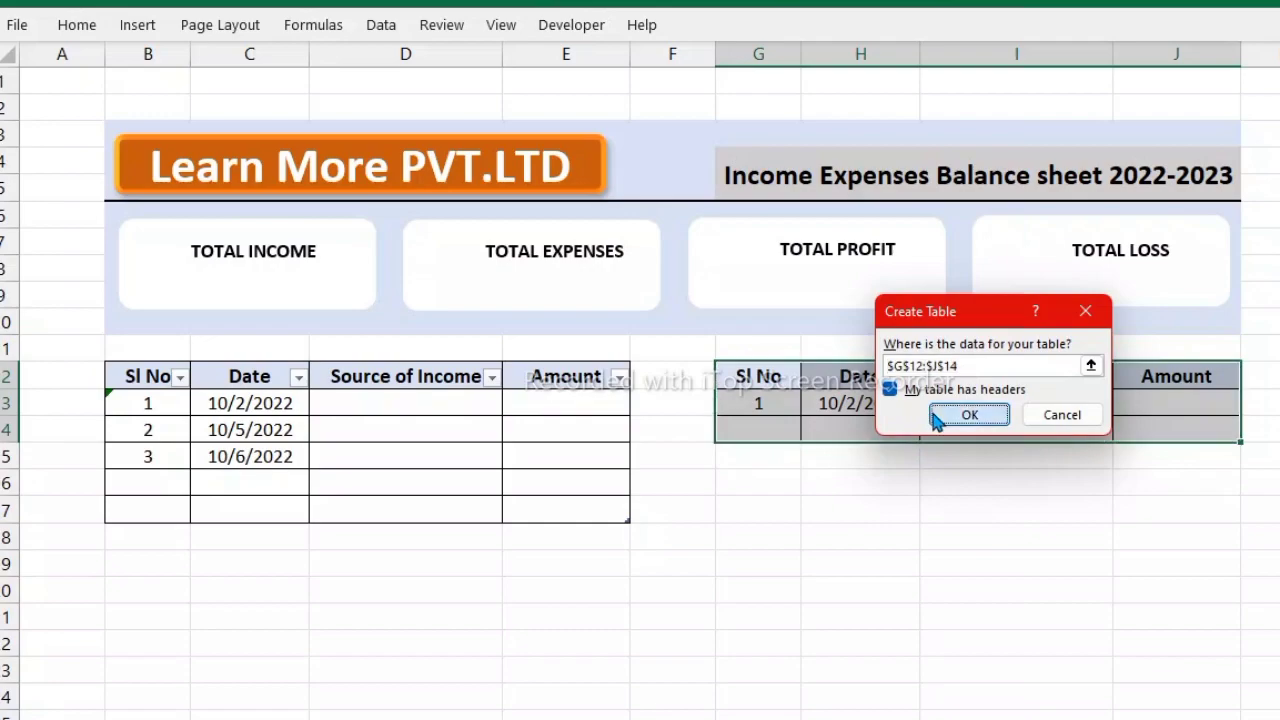
# - Give the expenses table the same plain Light table style as the income table
pyautogui.click(934, 500)
pyautogui.click(950, 428)
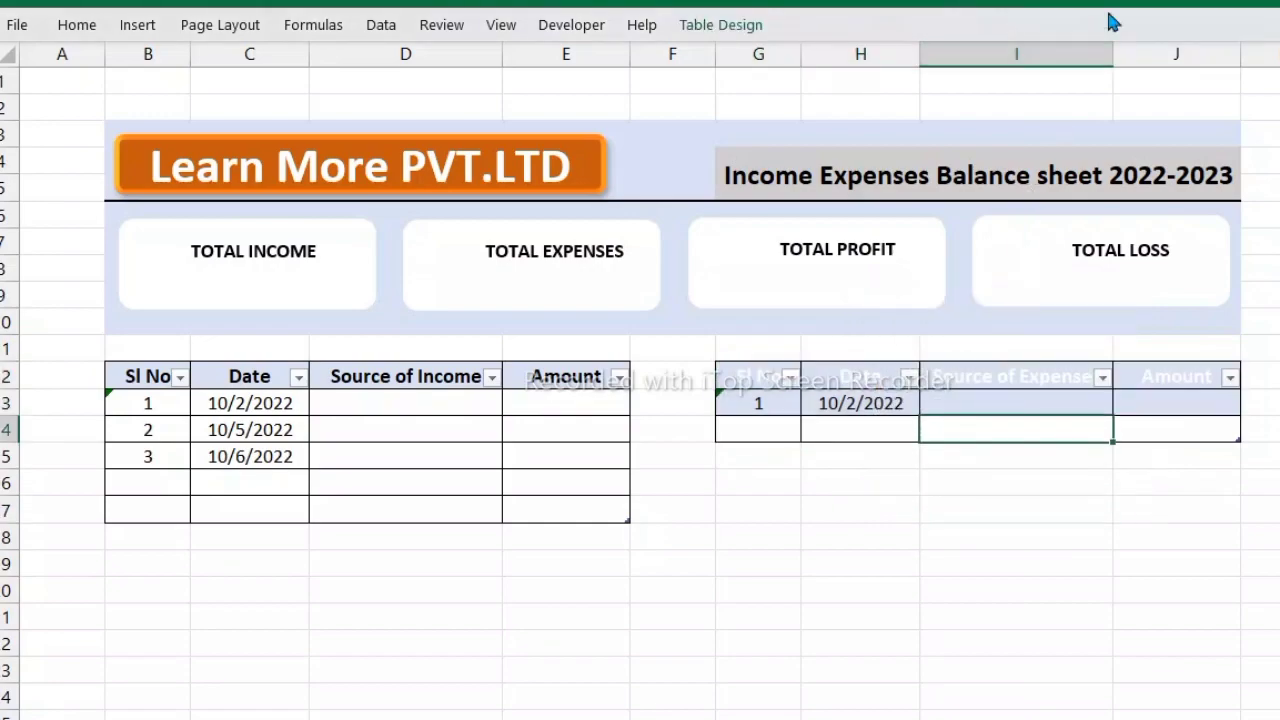
pyautogui.click(726, 28)
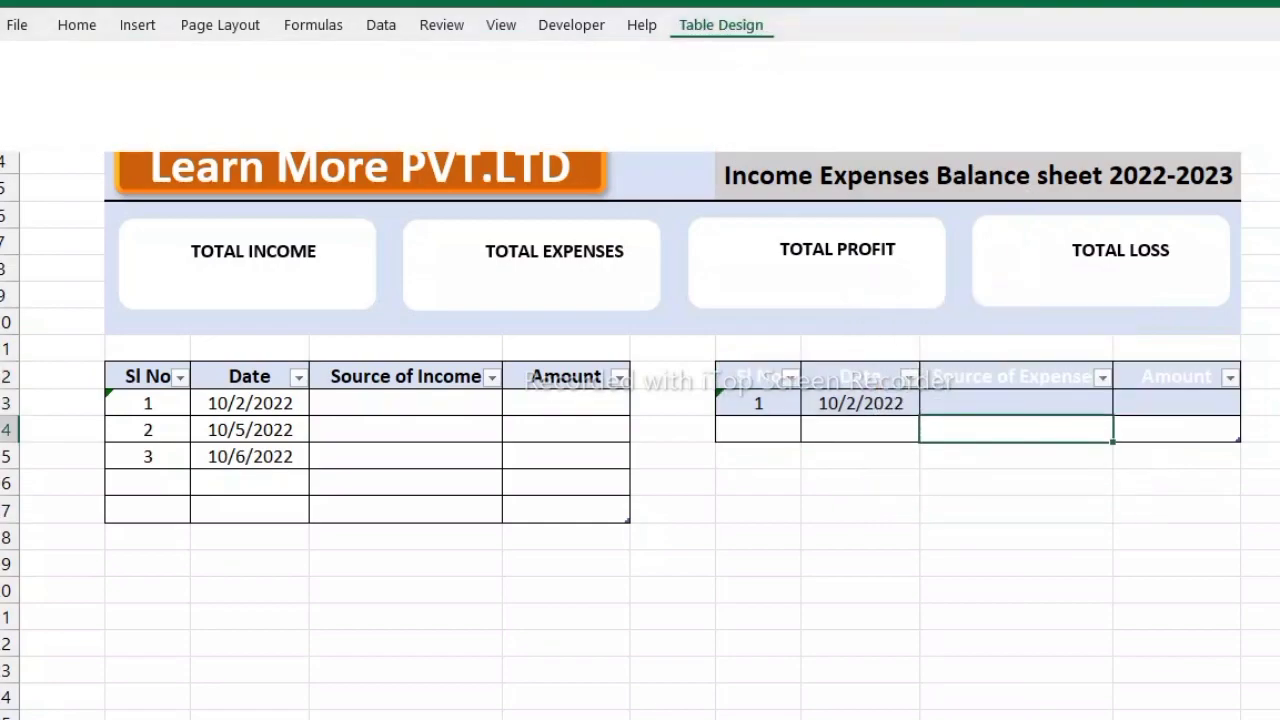
pyautogui.click(1273, 128)
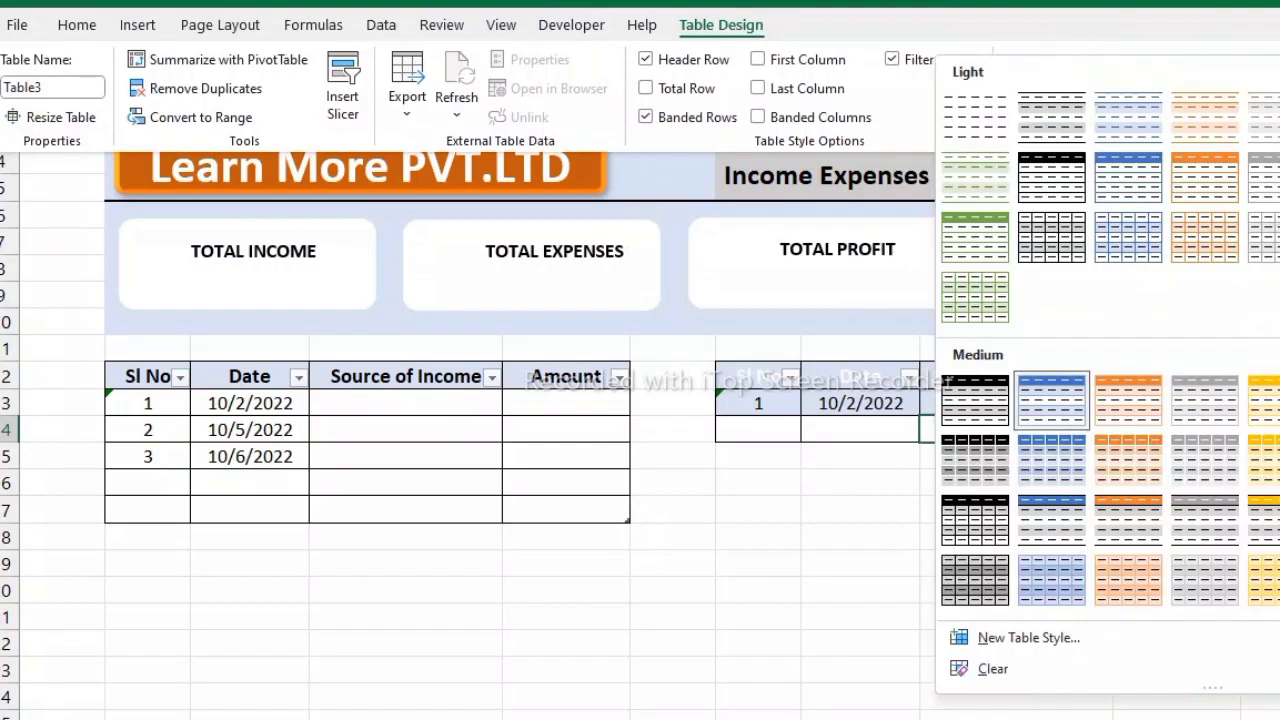
pyautogui.click(991, 137)
pyautogui.click(1028, 568)
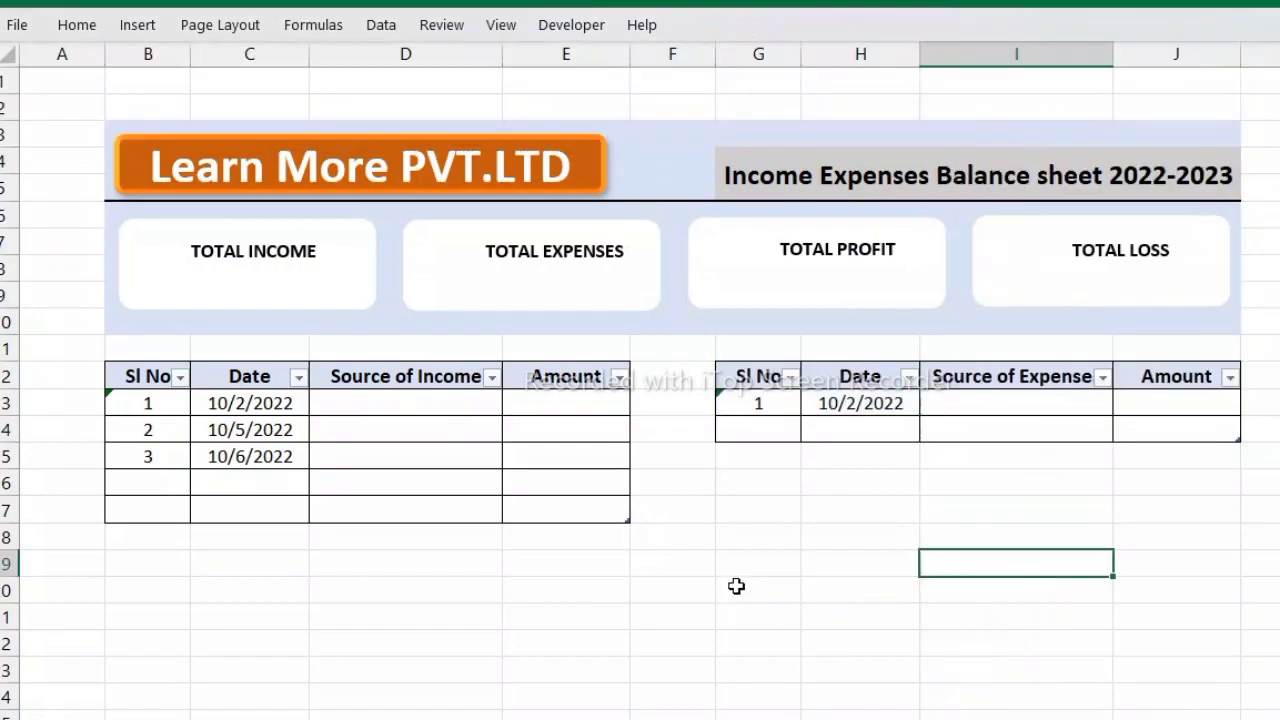
pyautogui.click(840, 434)
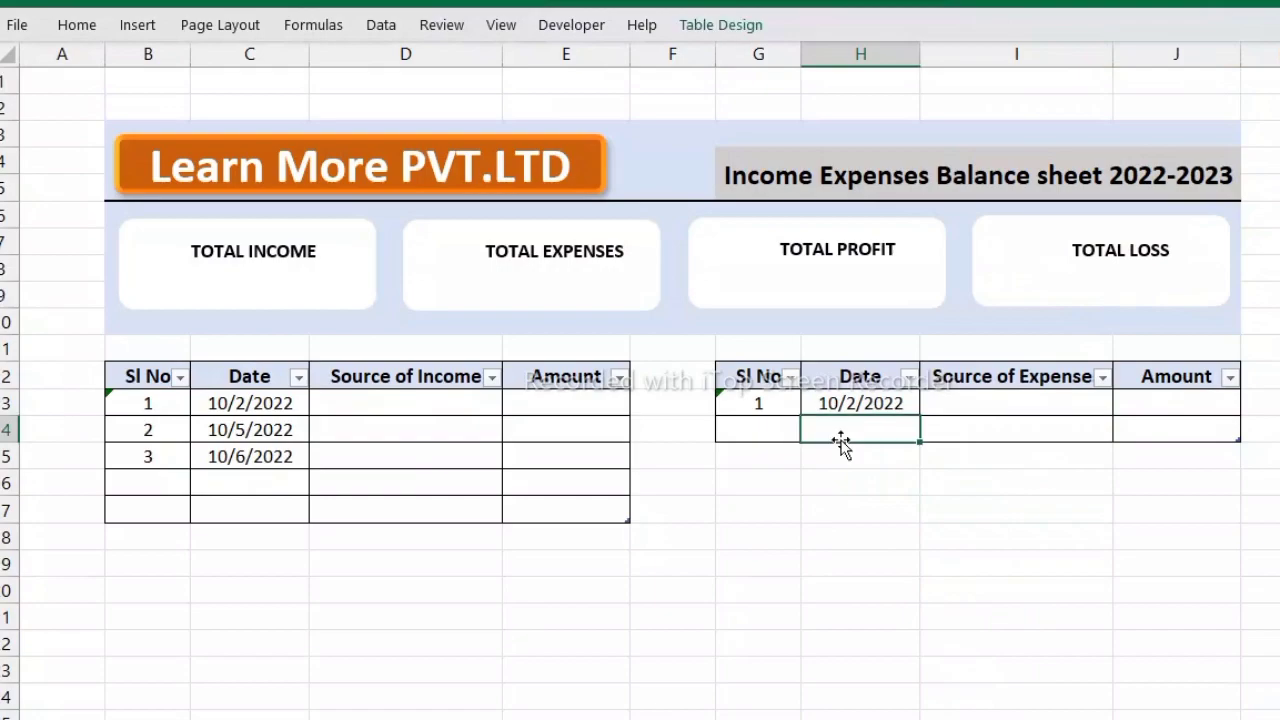
# - Enter expense dates 5/2/2022 and 12/2/2023 in the next two rows
pyautogui.write('5')
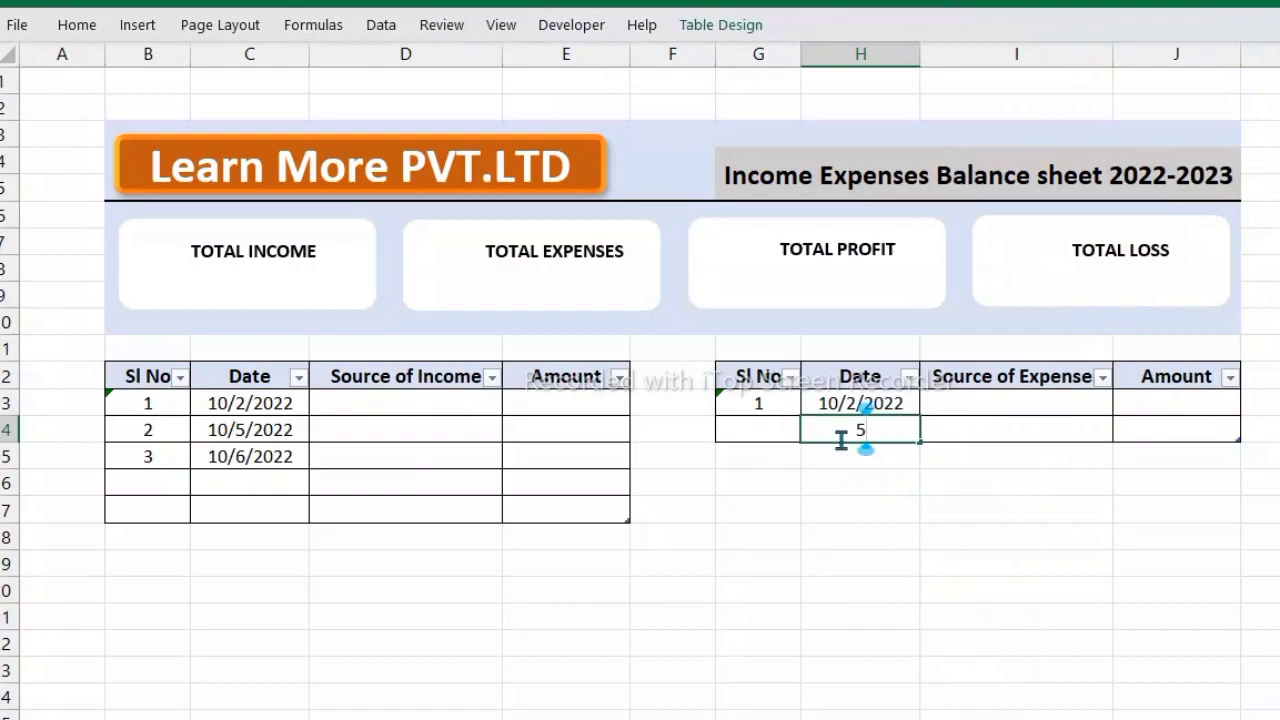
pyautogui.write('/2/22')
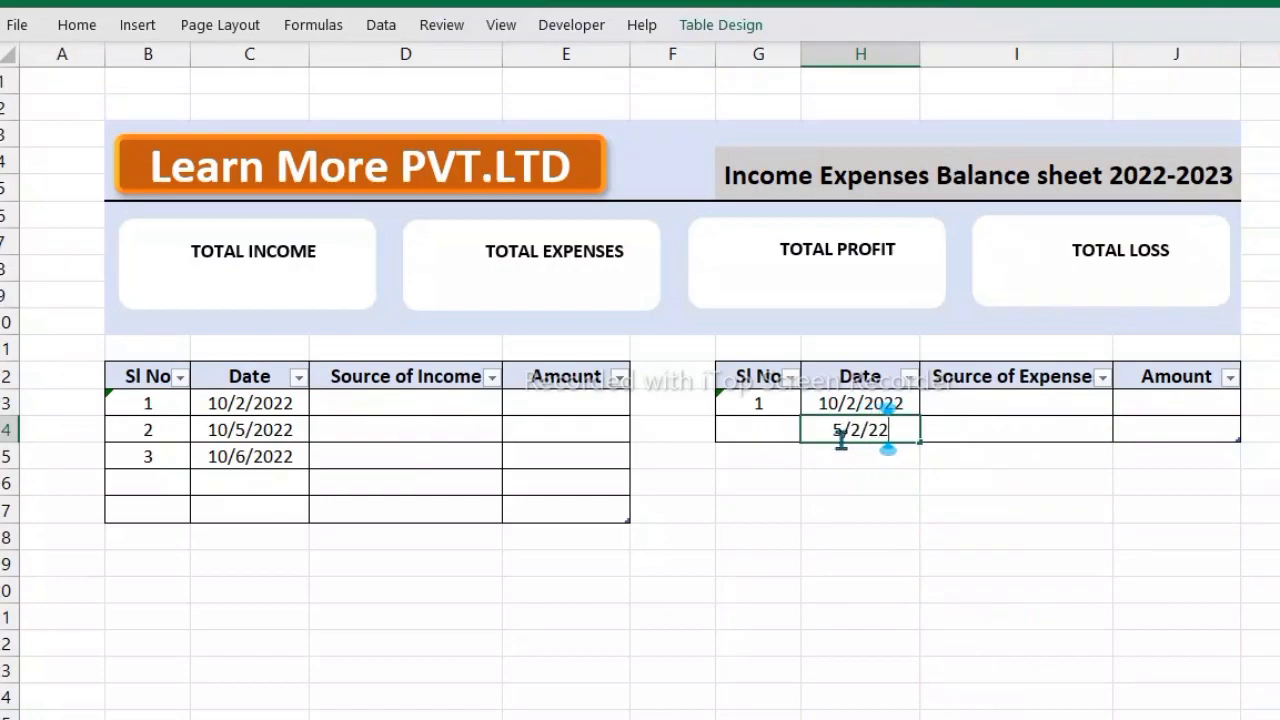
pyautogui.press('Return')
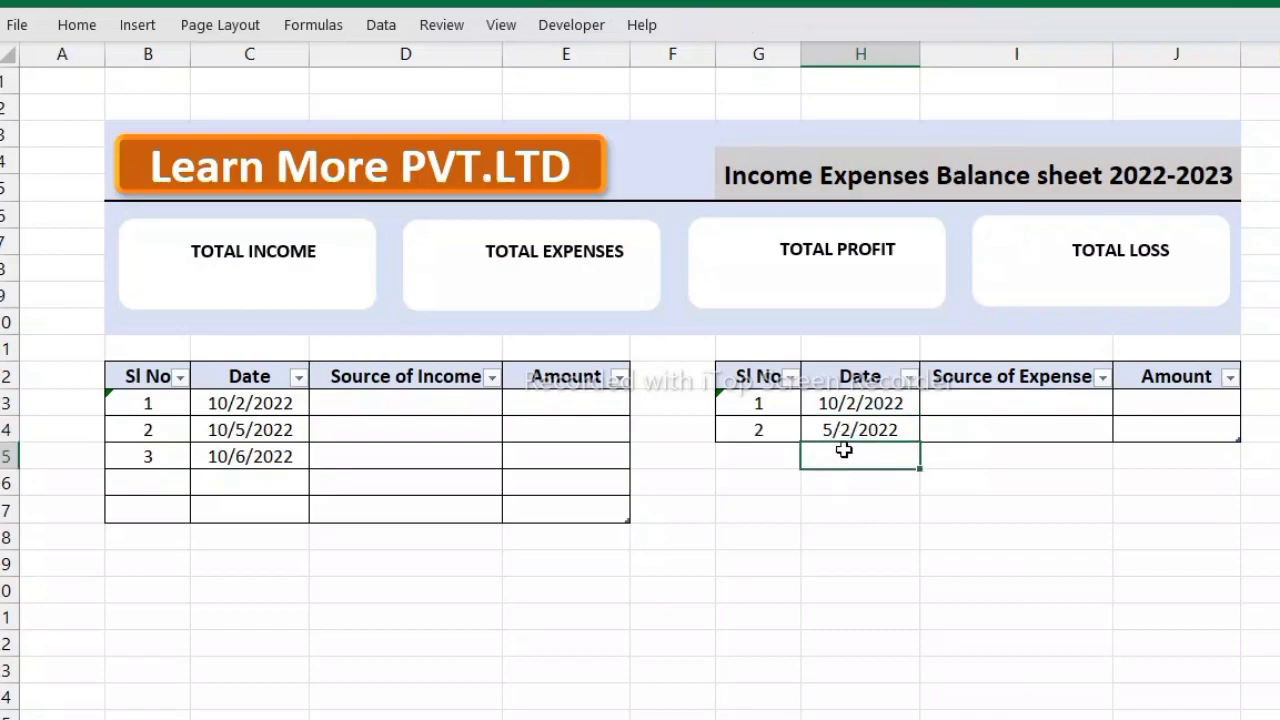
pyautogui.write('12/0')
pyautogui.write('2/23')
pyautogui.press('Return')
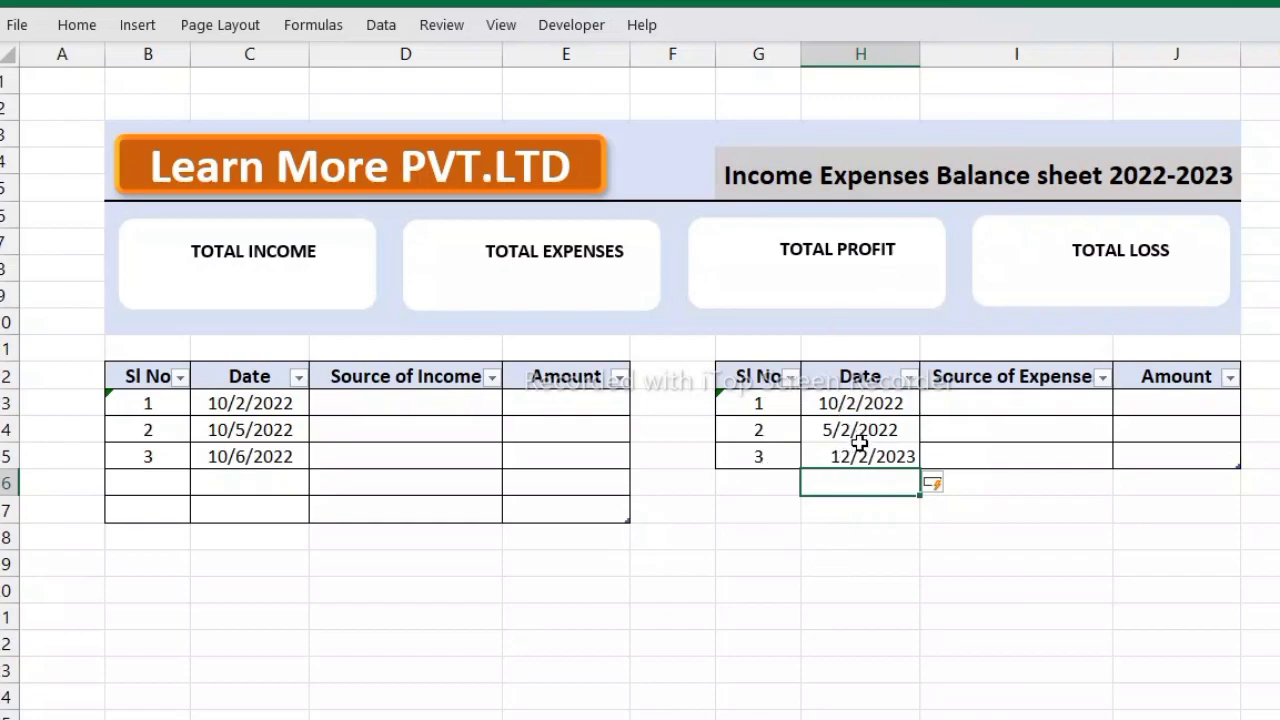
# - Center-align the dates in column H and in the expense table's date cells
pyautogui.click(846, 42)
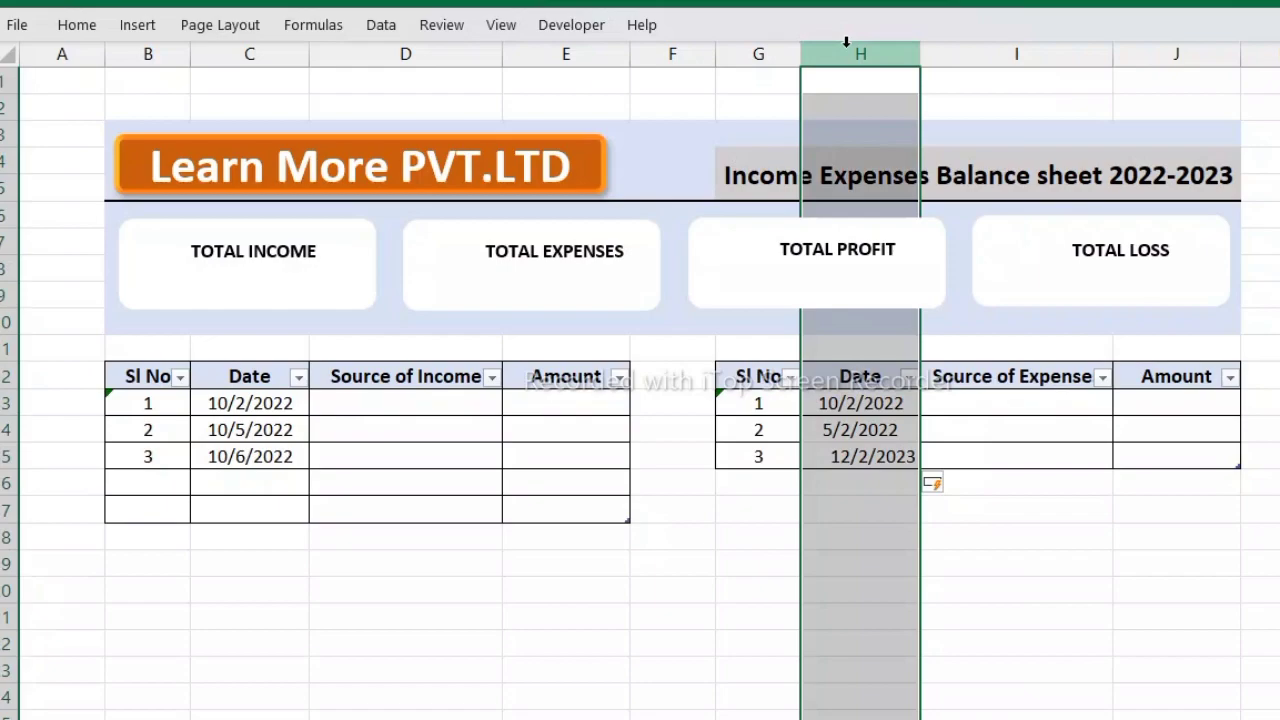
pyautogui.click(88, 28)
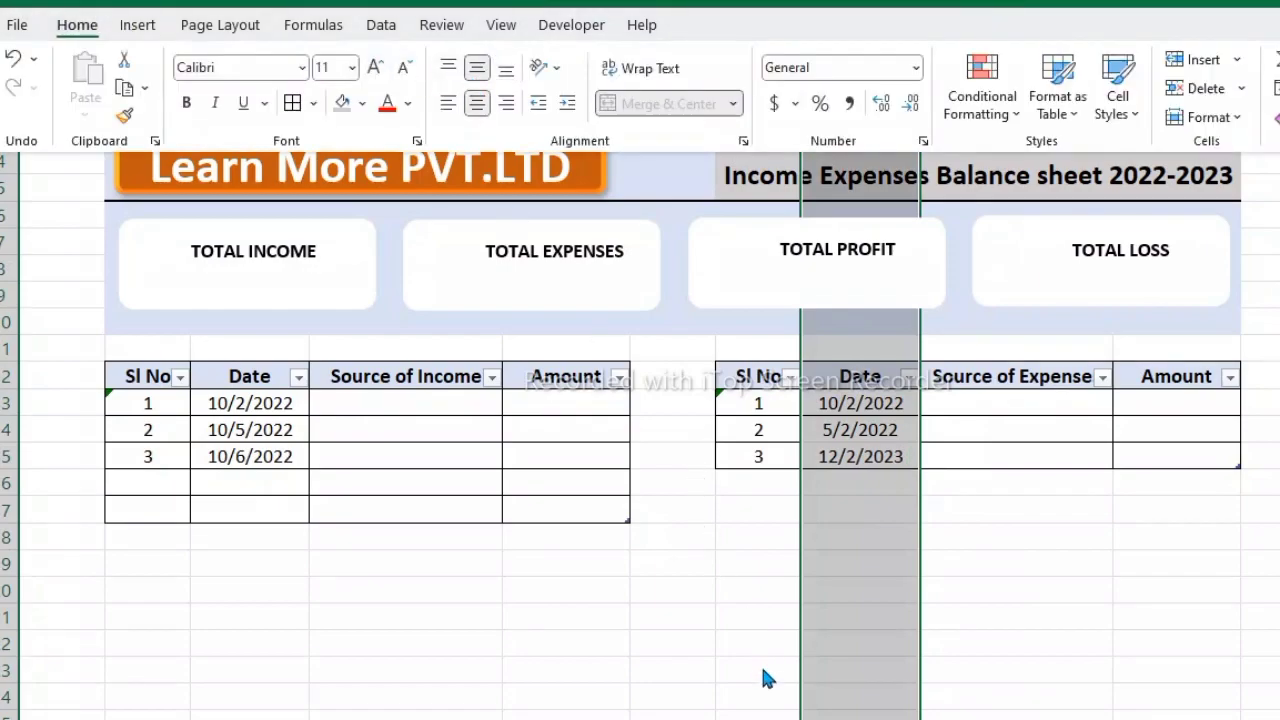
pyautogui.click(689, 647)
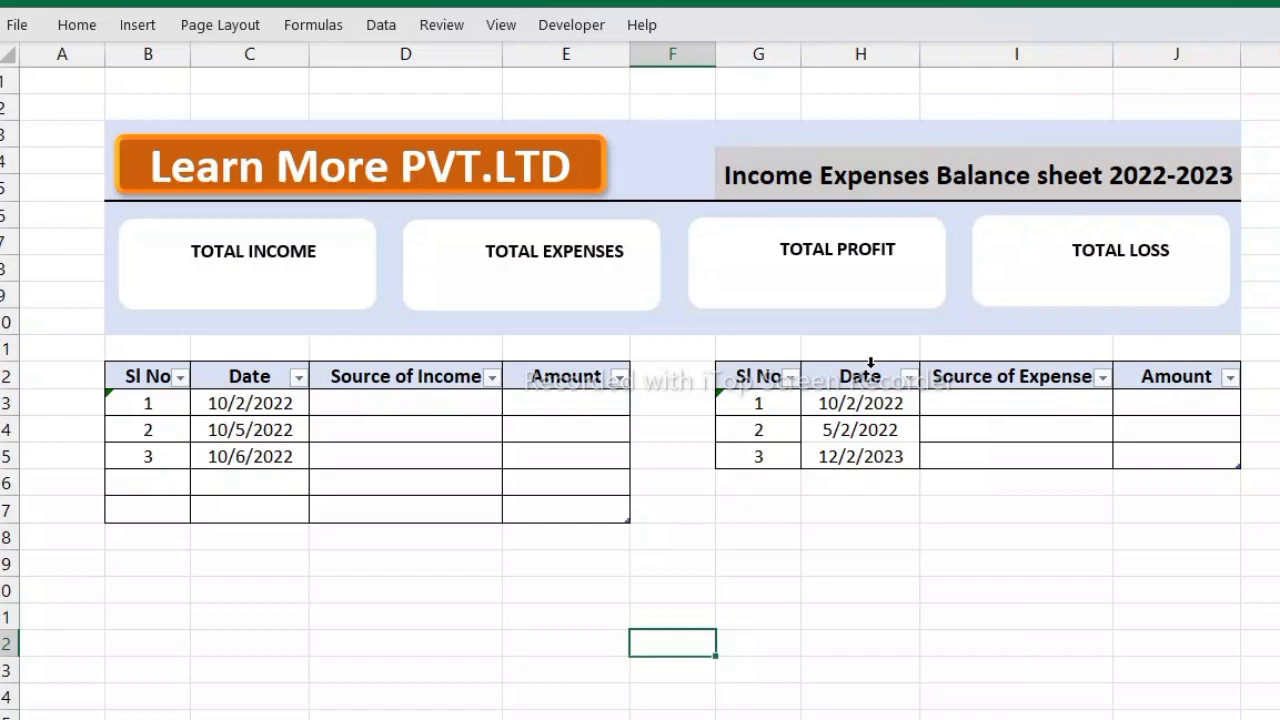
pyautogui.click(868, 362)
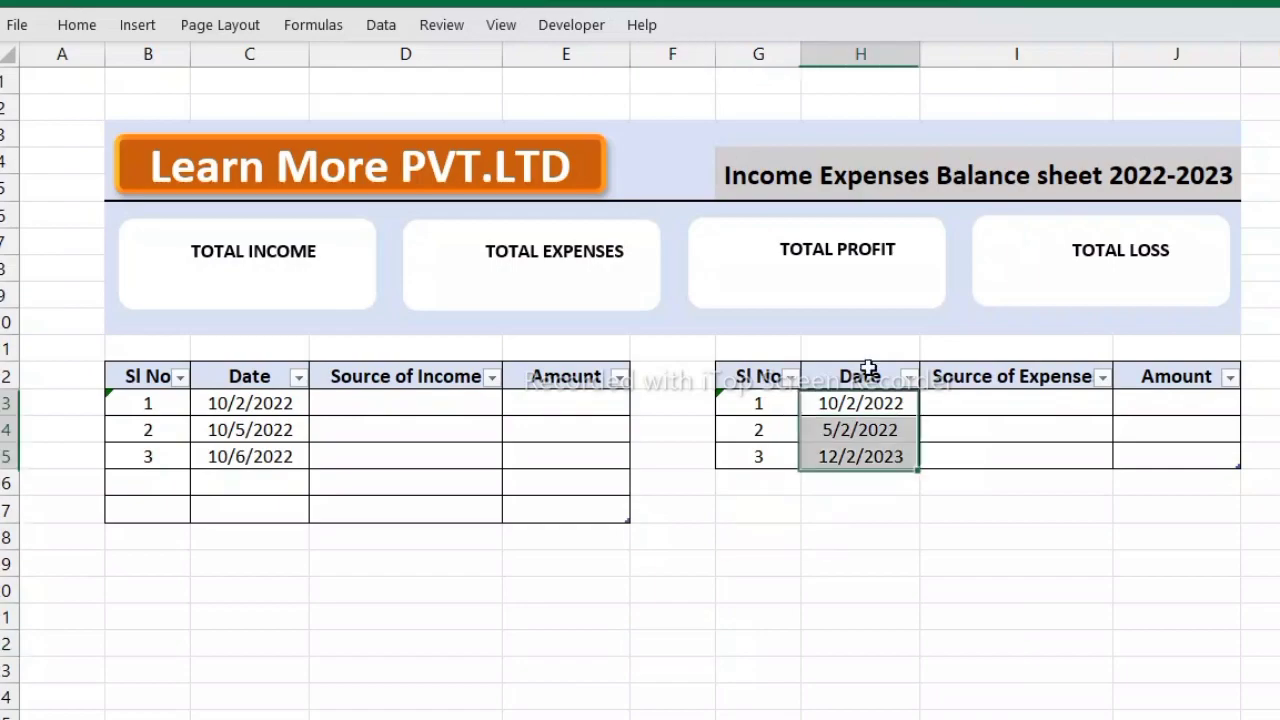
pyautogui.click(84, 27)
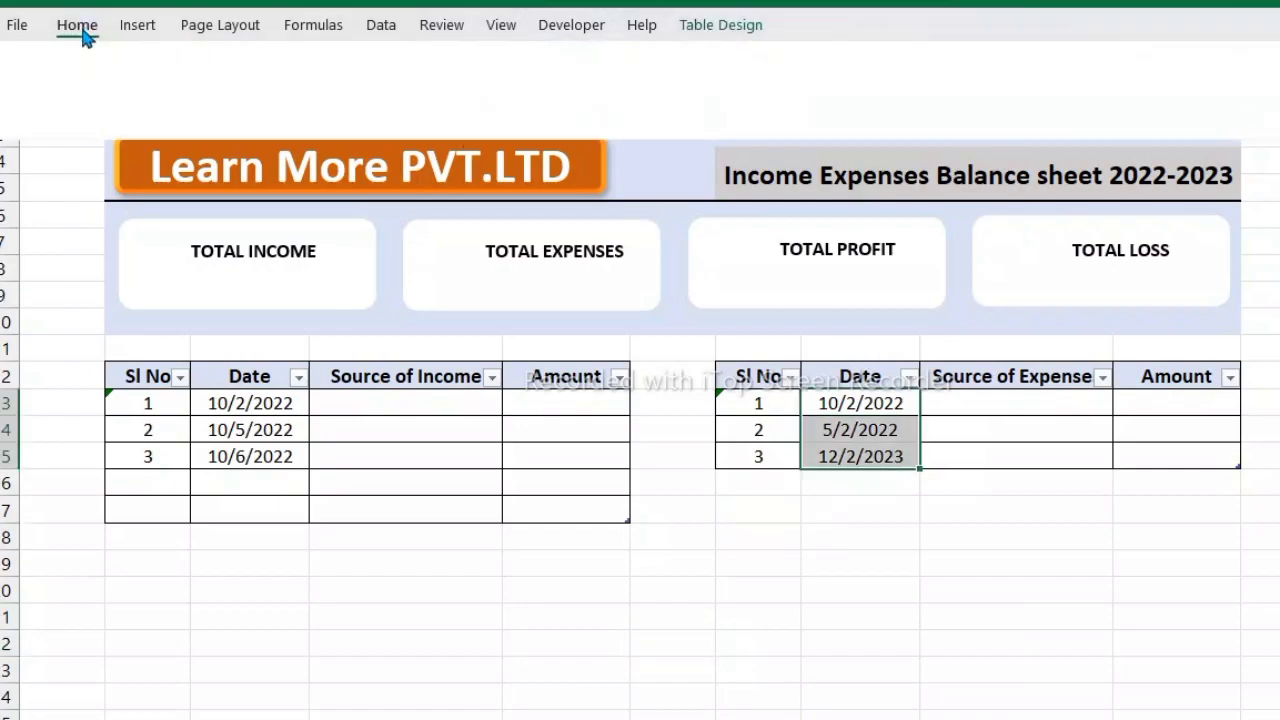
pyautogui.click(472, 632)
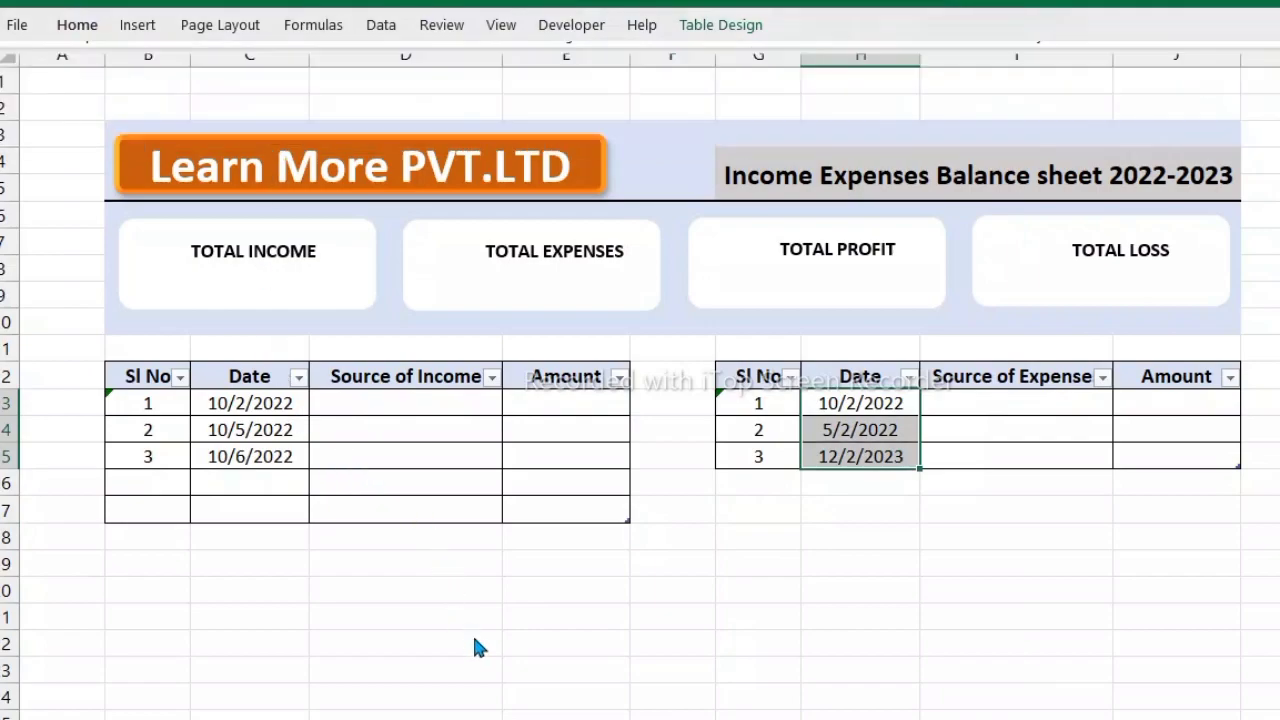
pyautogui.click(1124, 643)
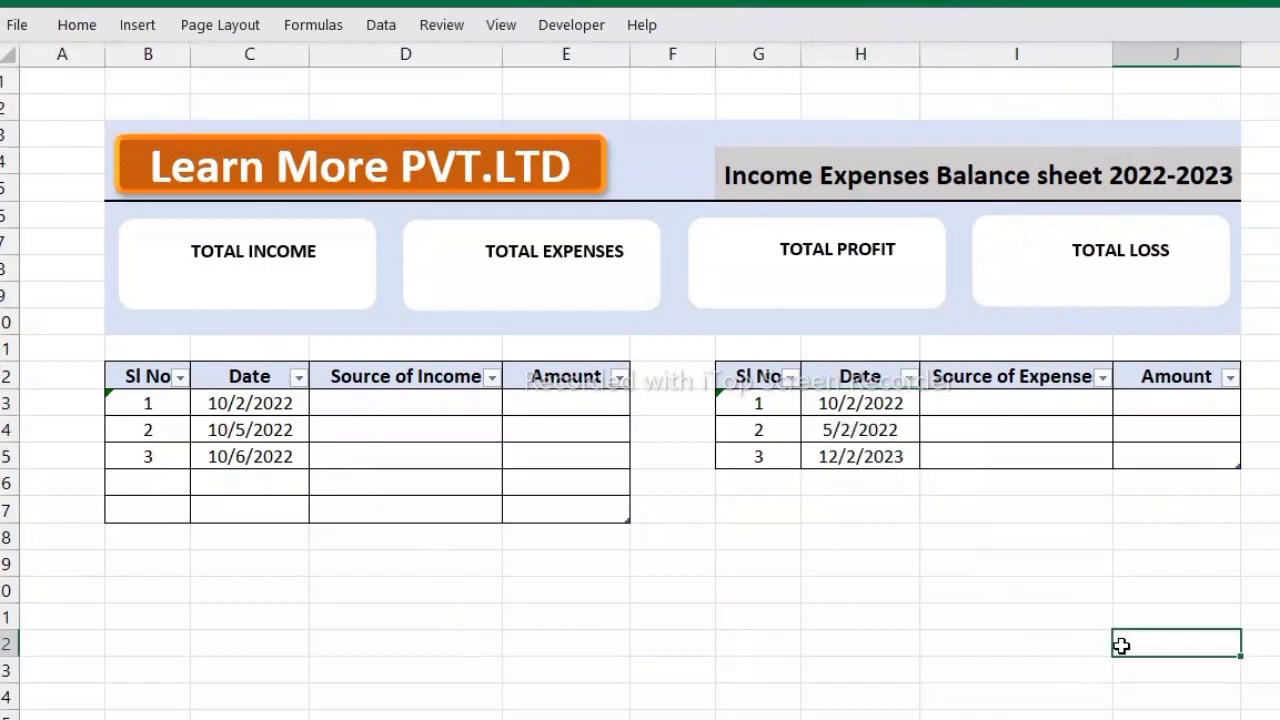
# - Add a fourth expense date, 10/02/22, below the existing expense dates
pyautogui.click(884, 488)
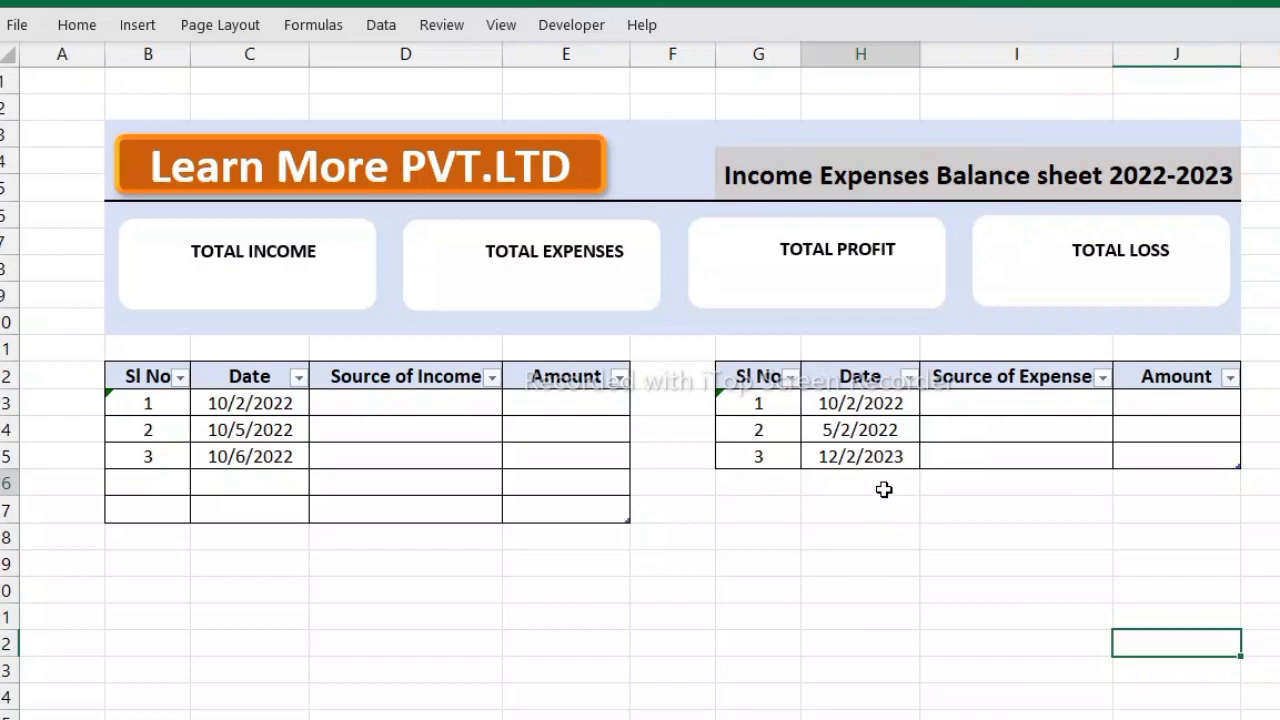
pyautogui.write('10')
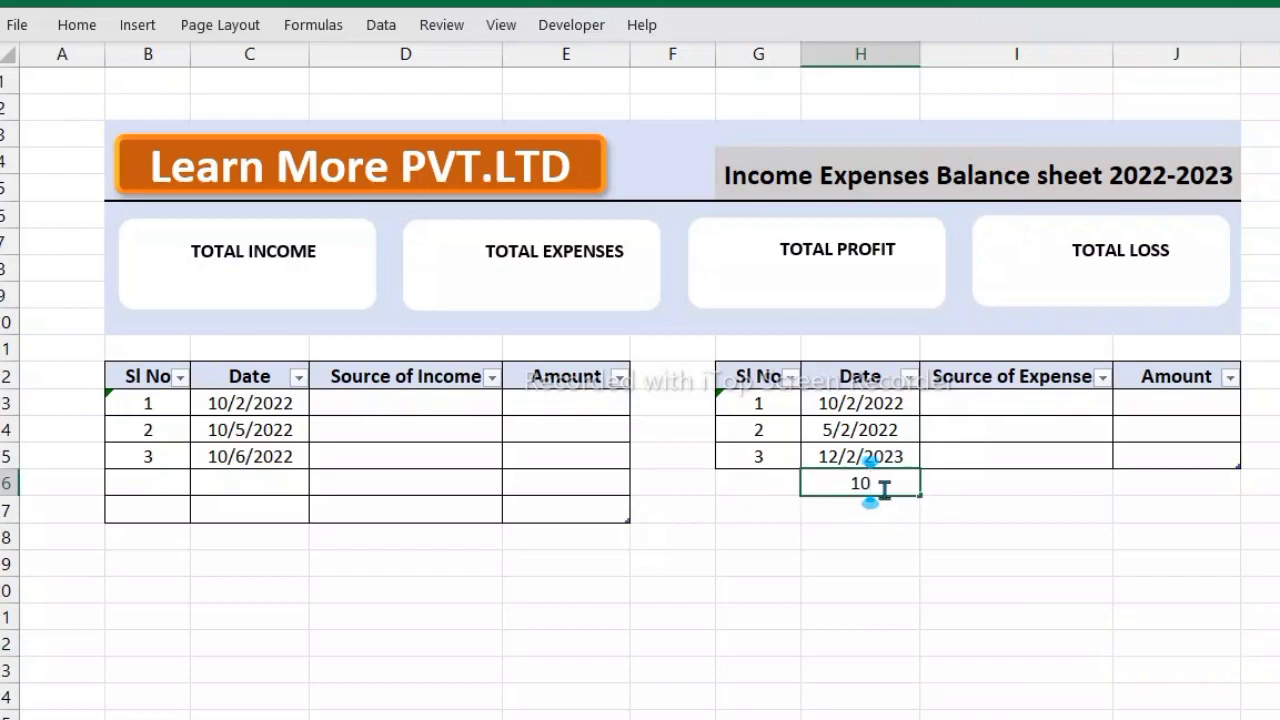
pyautogui.write('/02')
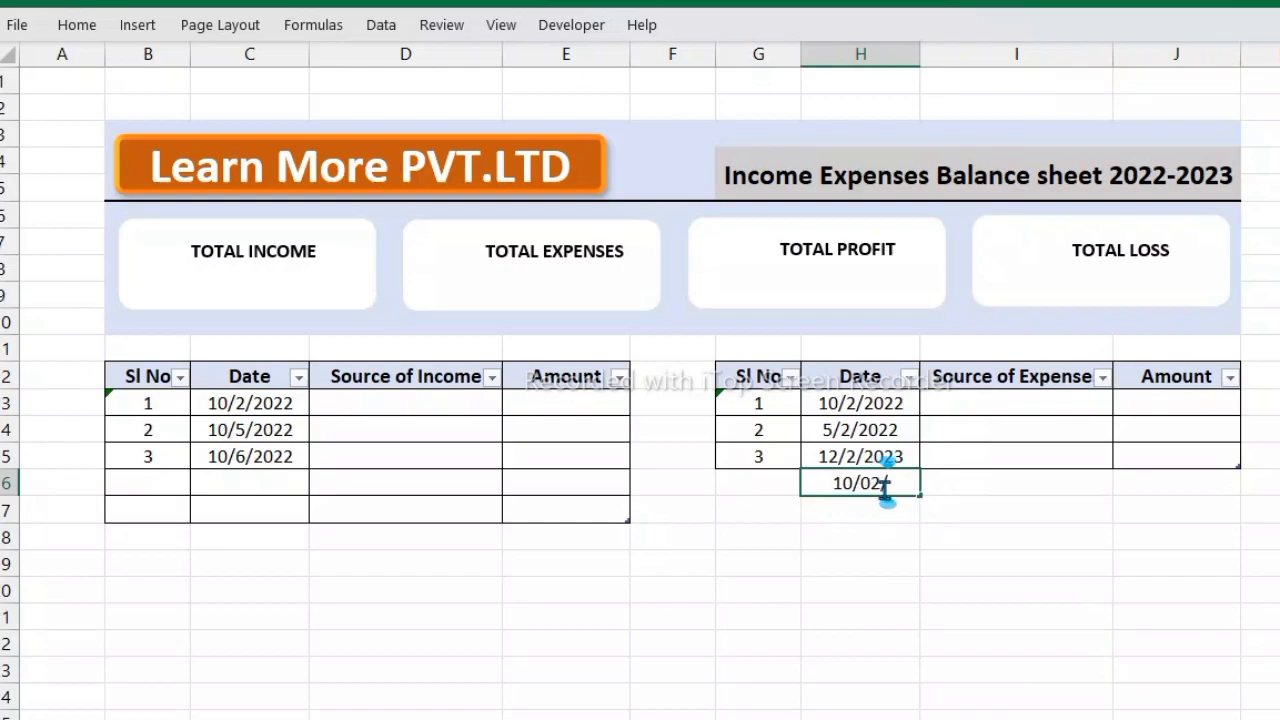
pyautogui.write('/22')
pyautogui.press('Return')
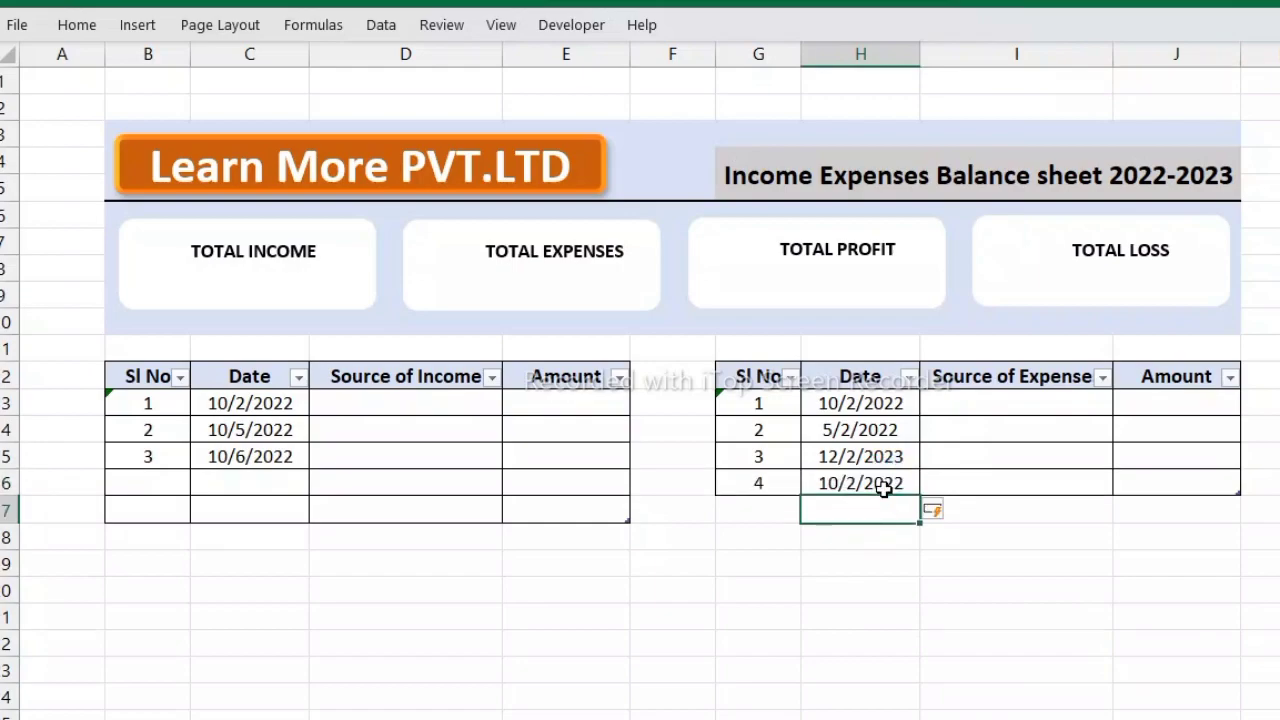
pyautogui.click(934, 598)
# - Give the first income row the source 'Recived from yhg' and amount 15000
pyautogui.click(362, 414)
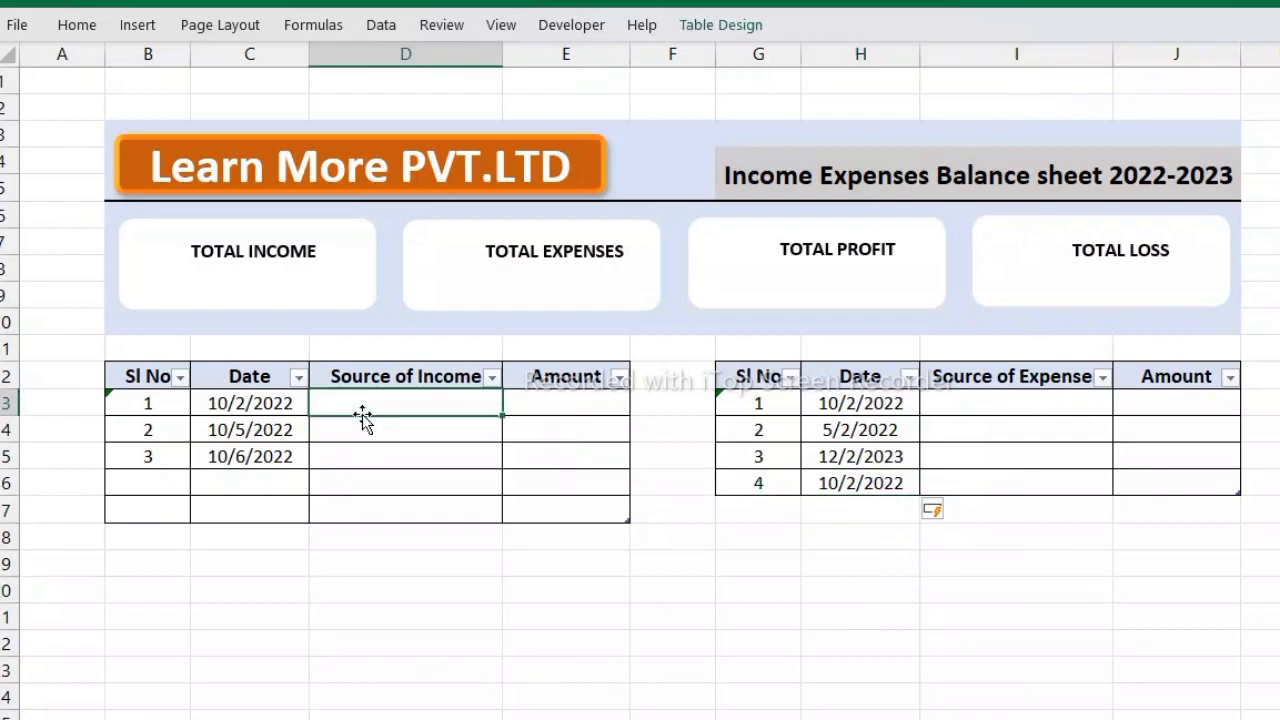
pyautogui.write('Re')
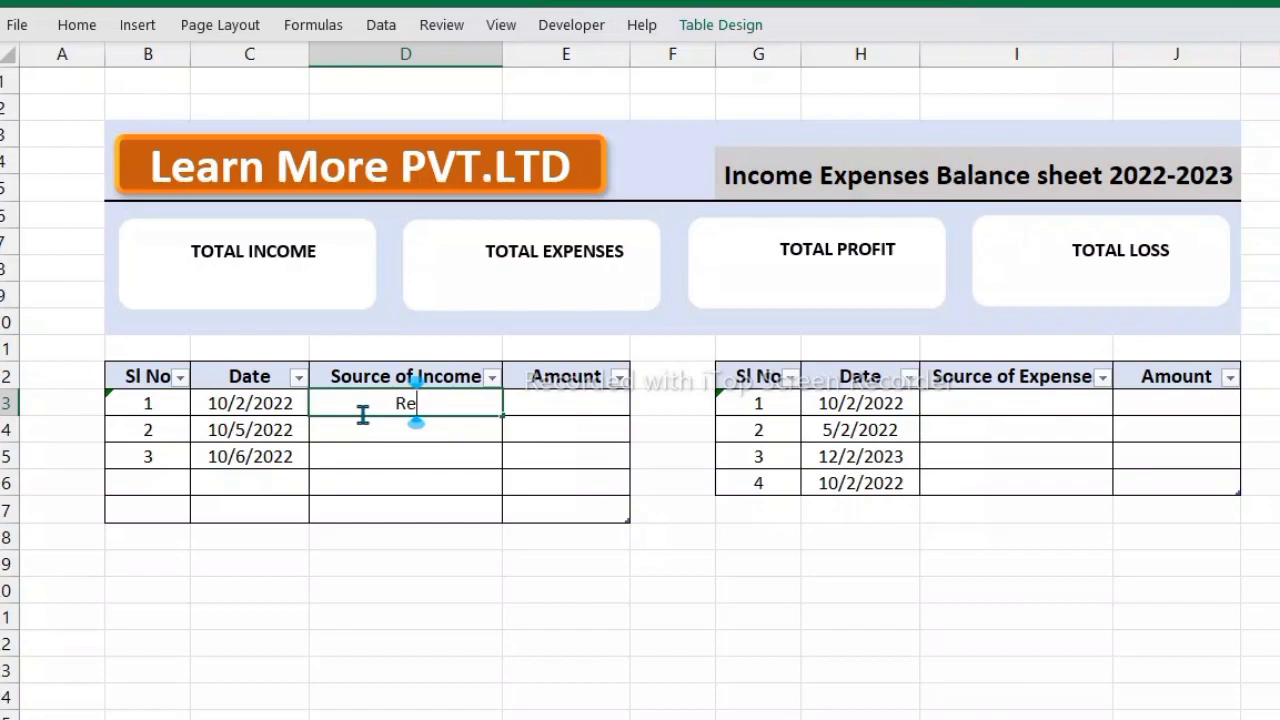
pyautogui.write('c')
pyautogui.write('ived')
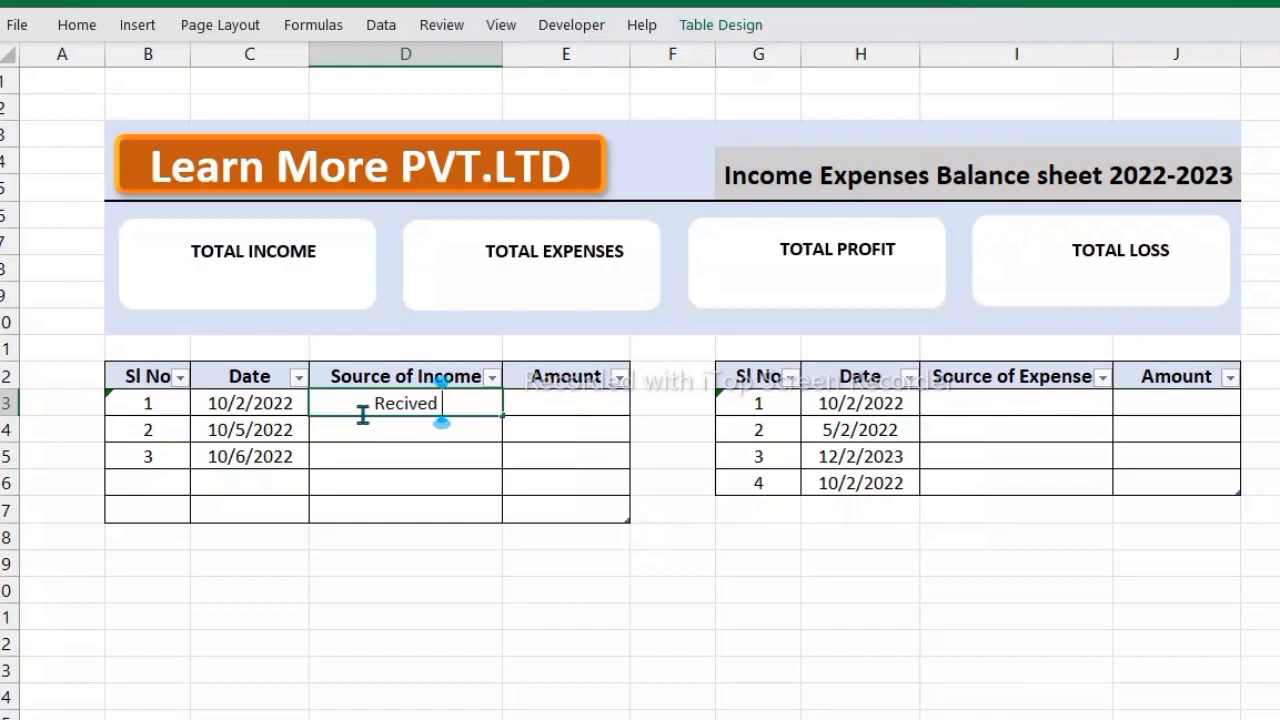
pyautogui.write(' fro')
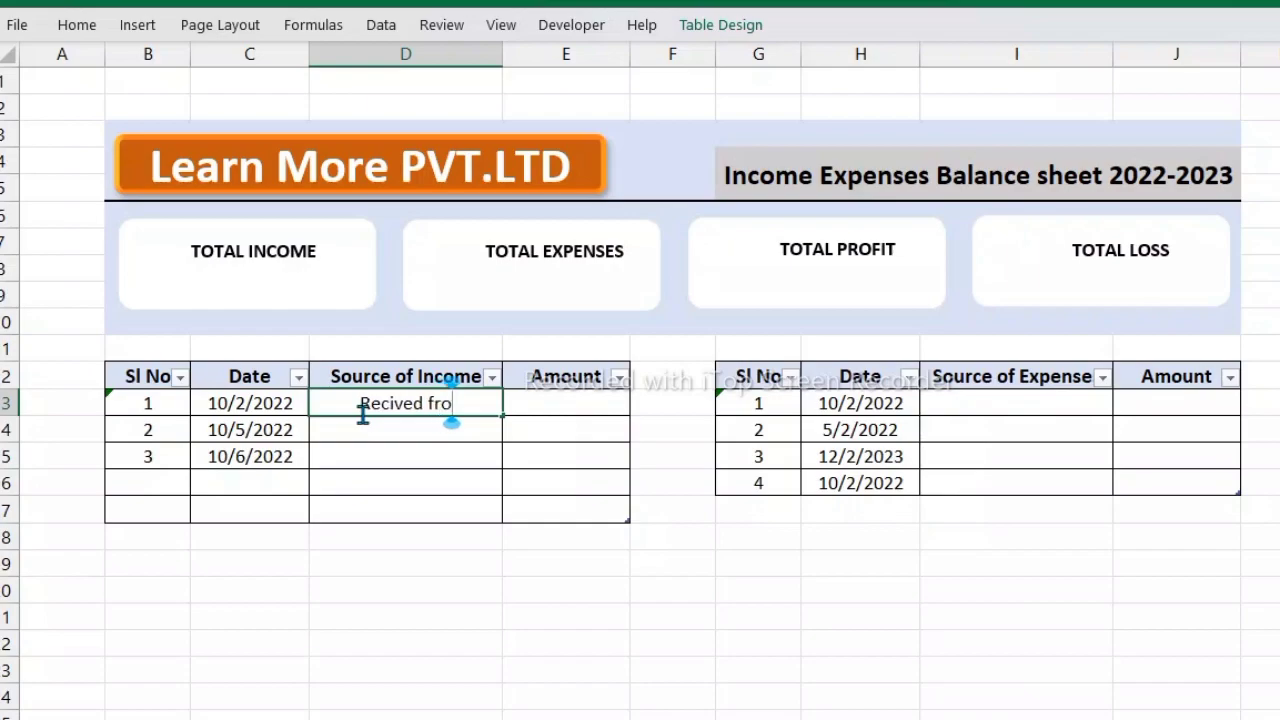
pyautogui.write('m ')
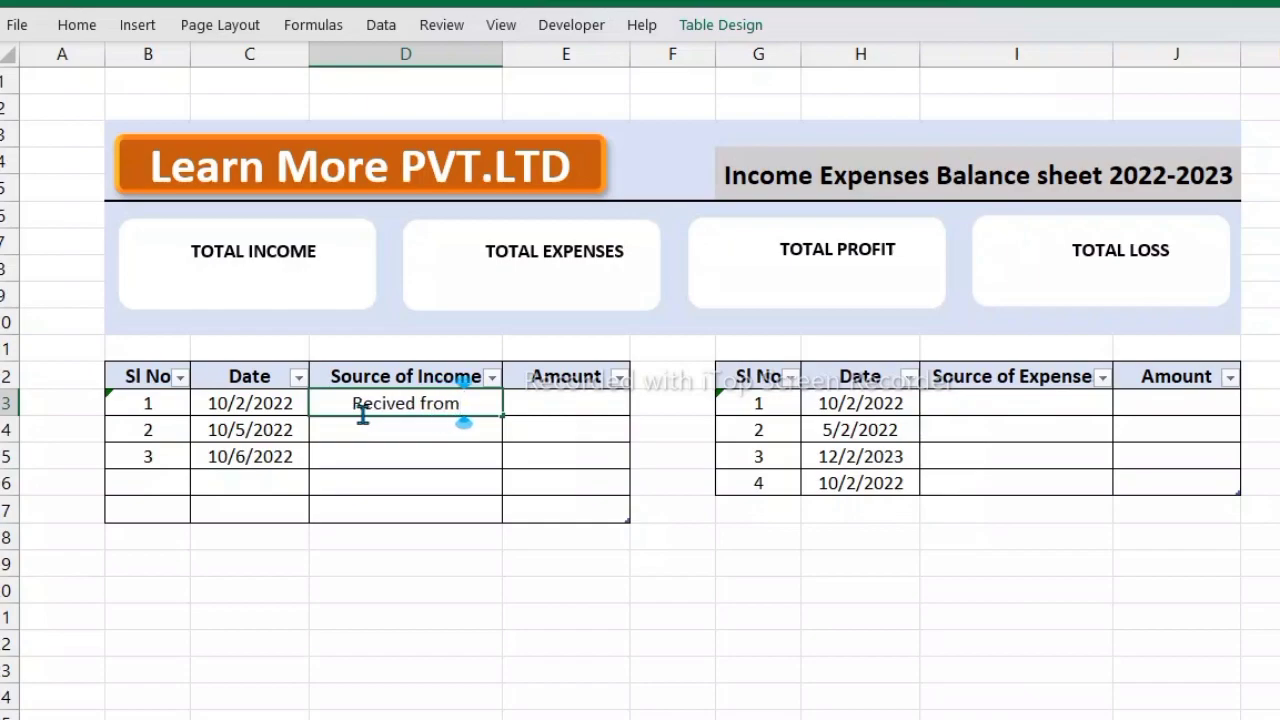
pyautogui.write('yhg')
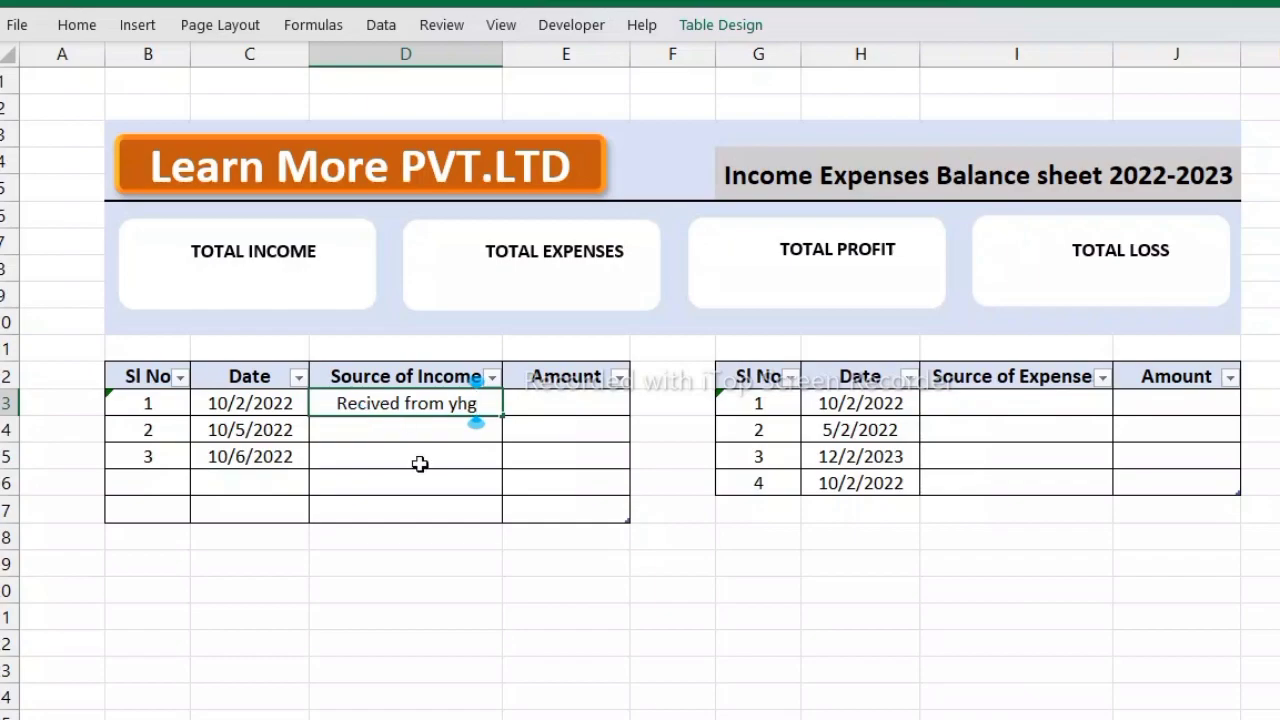
pyautogui.click(481, 677)
pyautogui.click(573, 412)
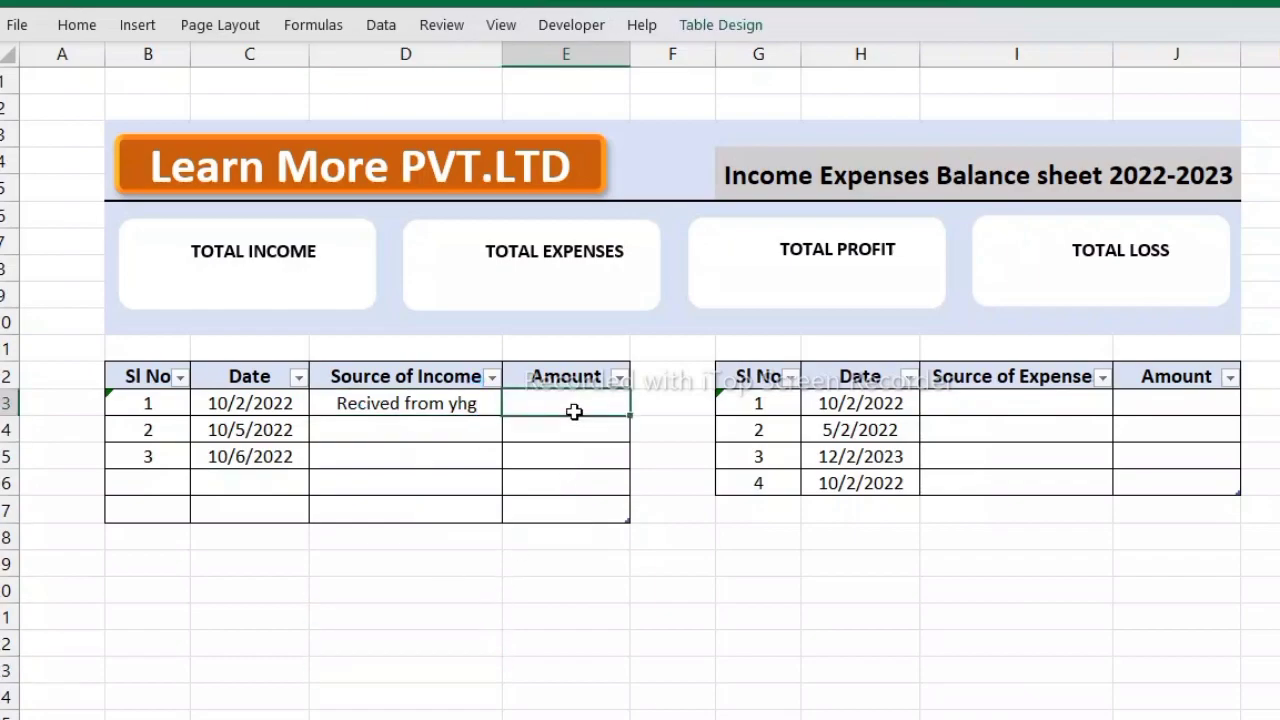
pyautogui.doubleClick(573, 412)
pyautogui.write('150')
pyautogui.write('00')
pyautogui.press('Return')
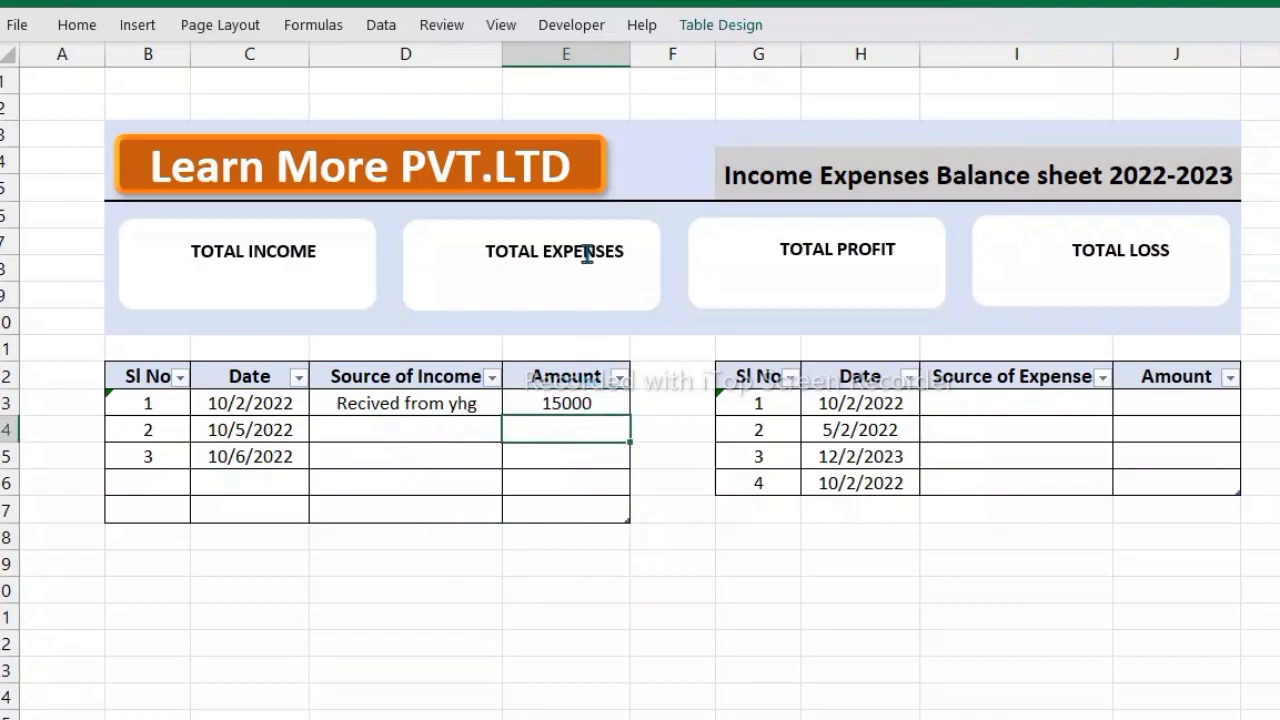
# - Select both Amount columns, E and J
pyautogui.click(562, 55)
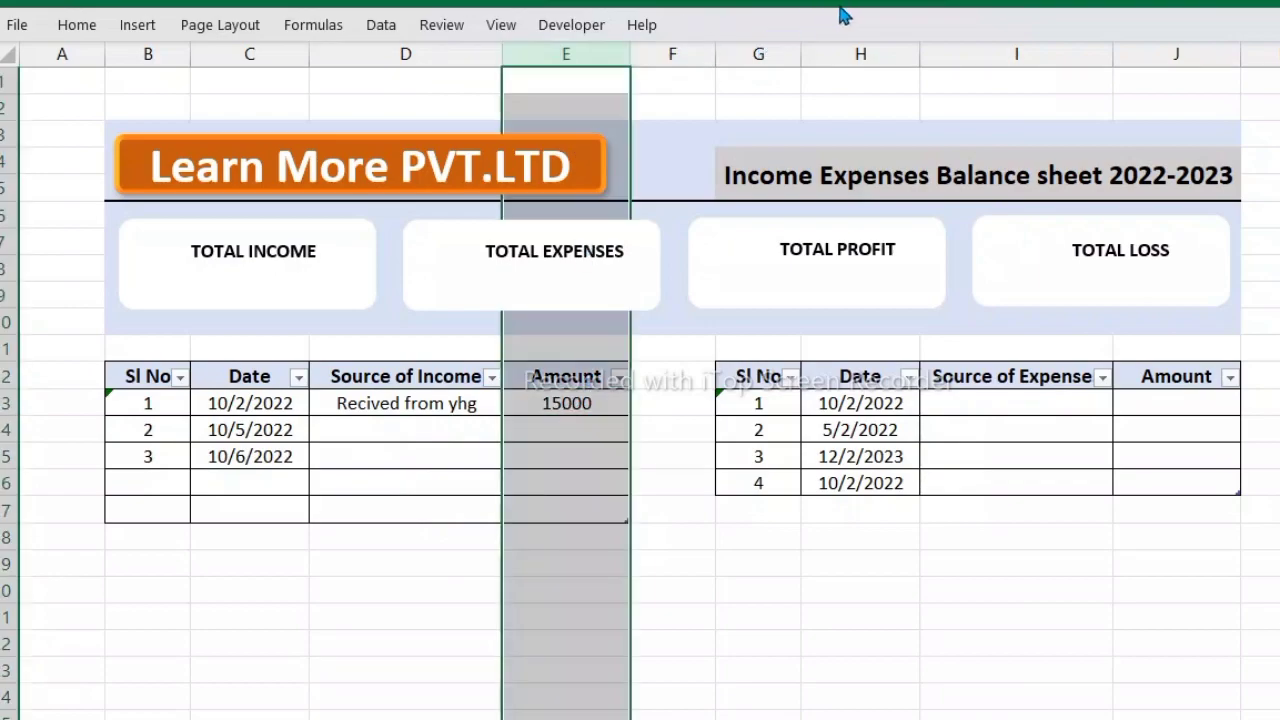
pyautogui.moveTo(1196, 55); pyautogui.dragTo(595, 57)
pyautogui.keyDown('ctrl'); pyautogui.click(595, 57); pyautogui.keyUp('ctrl')
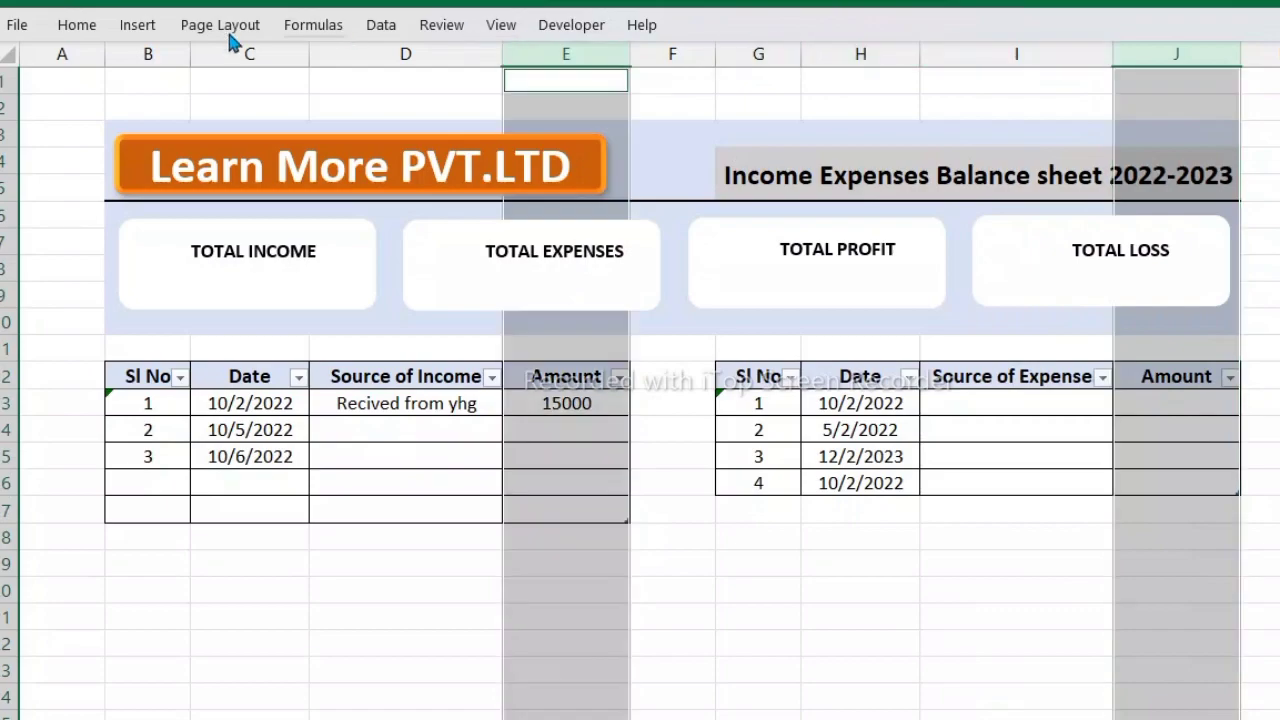
pyautogui.click(96, 36)
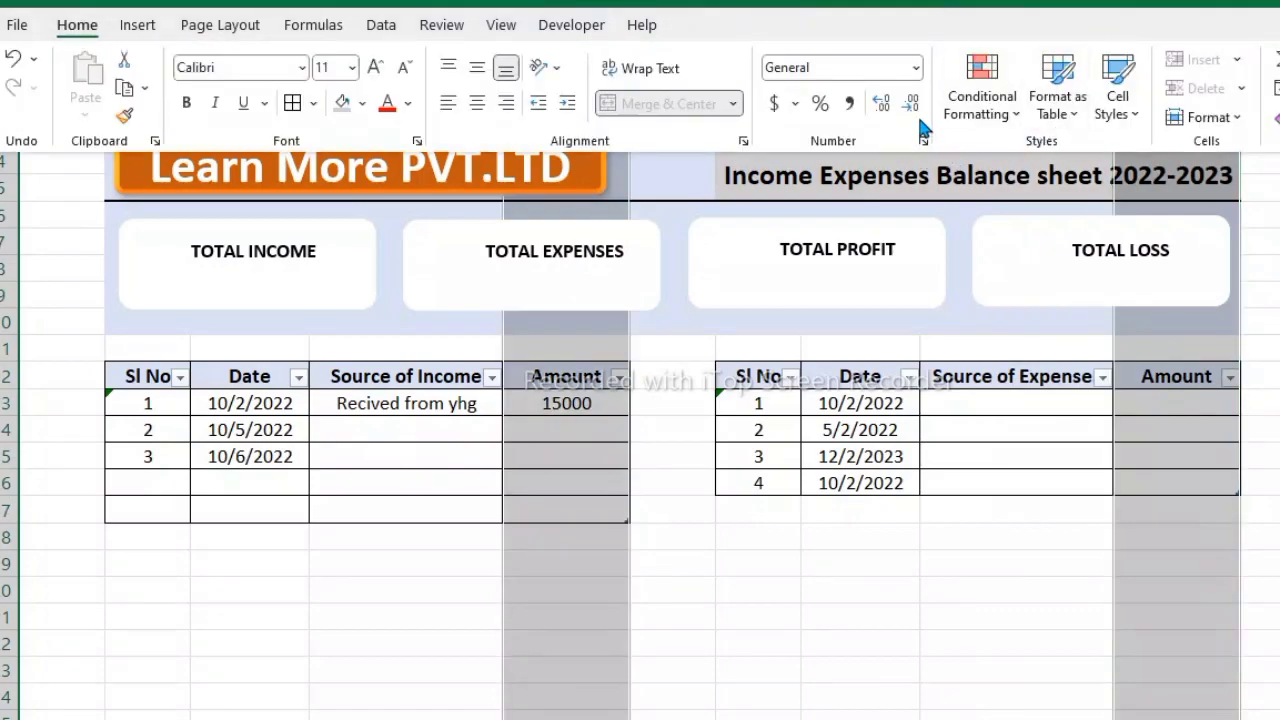
pyautogui.click(926, 152)
# - Format the selected columns as Currency with 0 decimal places and the ₹ Odia symbol
pyautogui.hotkey('ctrl', '1')
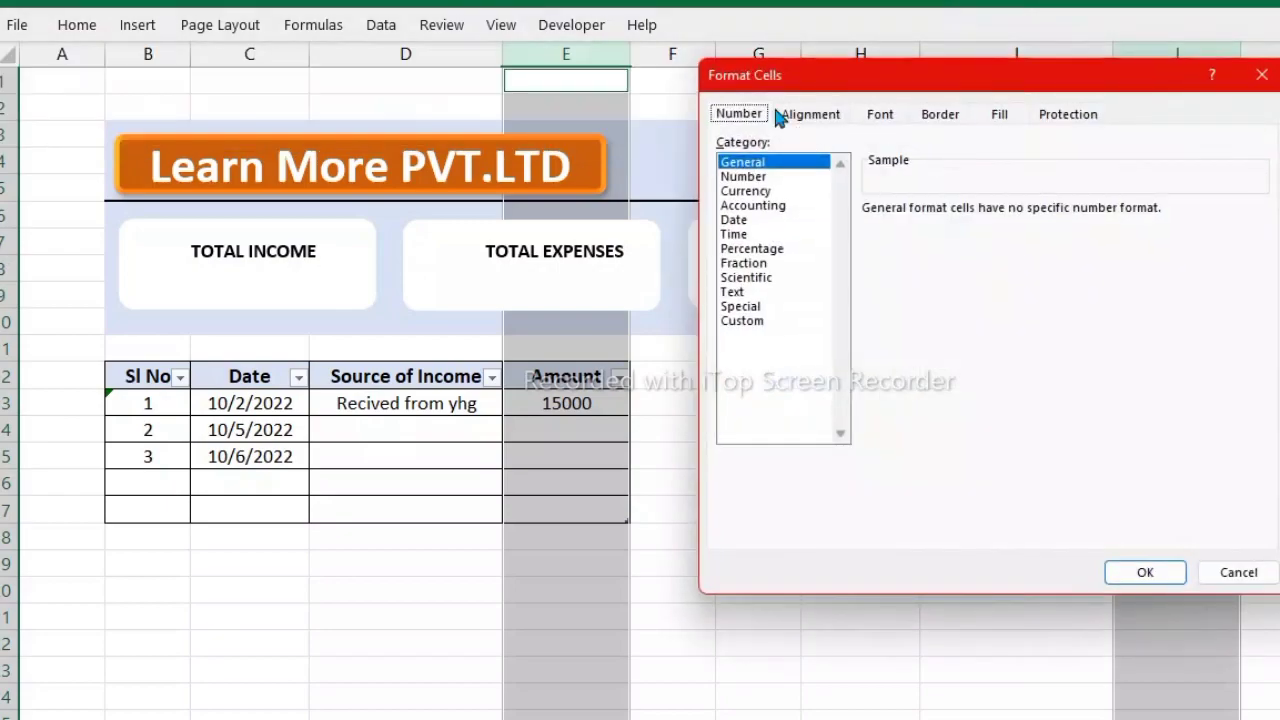
pyautogui.click(760, 191)
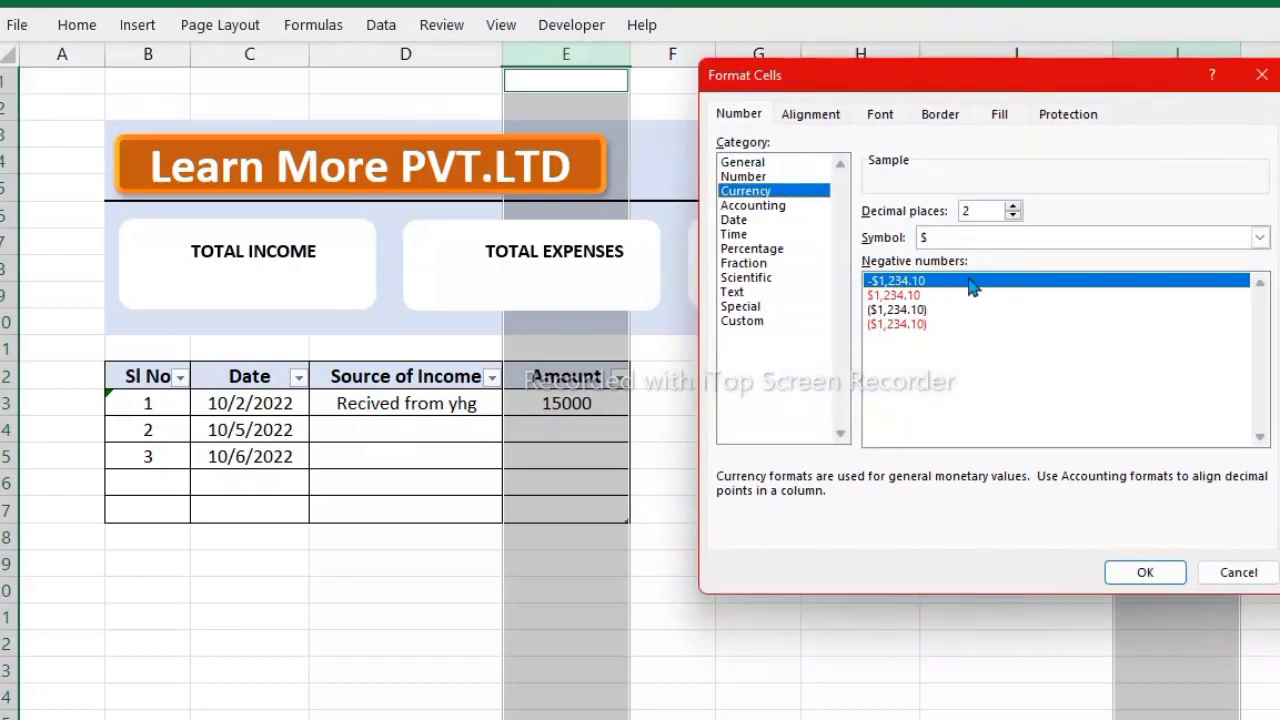
pyautogui.click(1013, 215)
pyautogui.click(1013, 215)
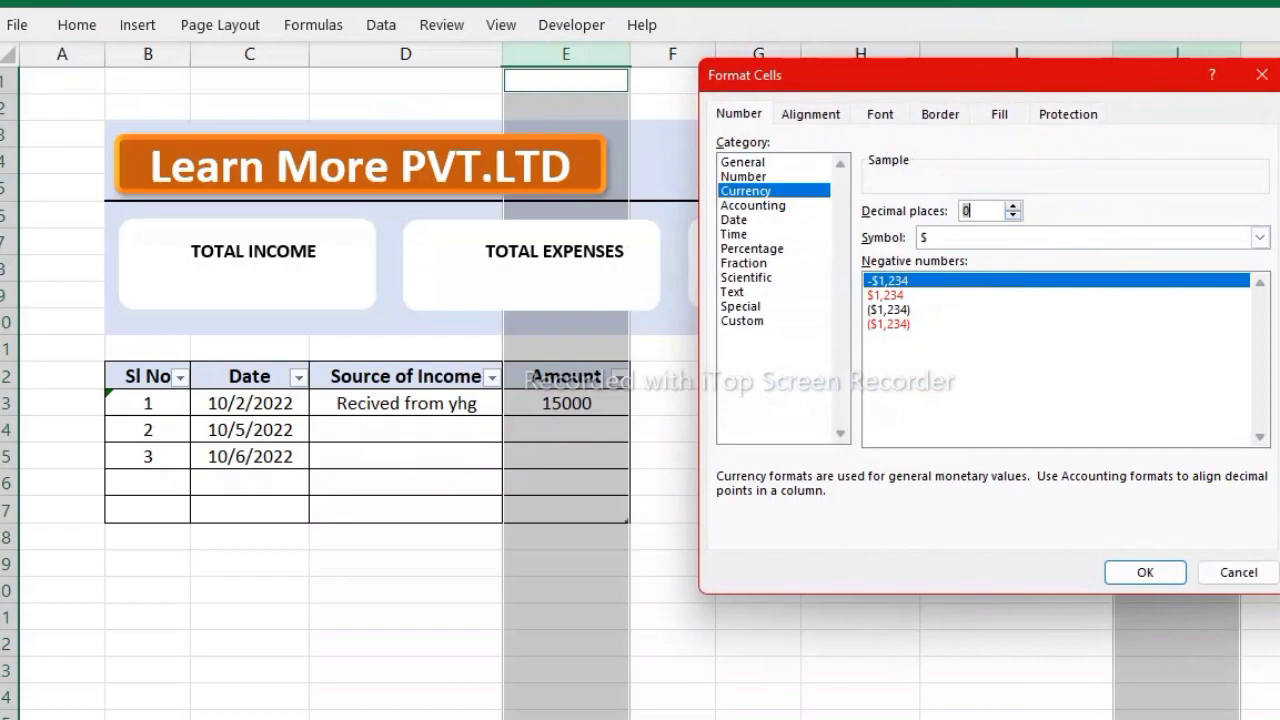
pyautogui.click(1259, 238)
pyautogui.moveTo(1265, 270)
pyautogui.mouseDown()
pyautogui.moveTo(1270, 432)
pyautogui.moveTo(1268, 310)
pyautogui.mouseUp()
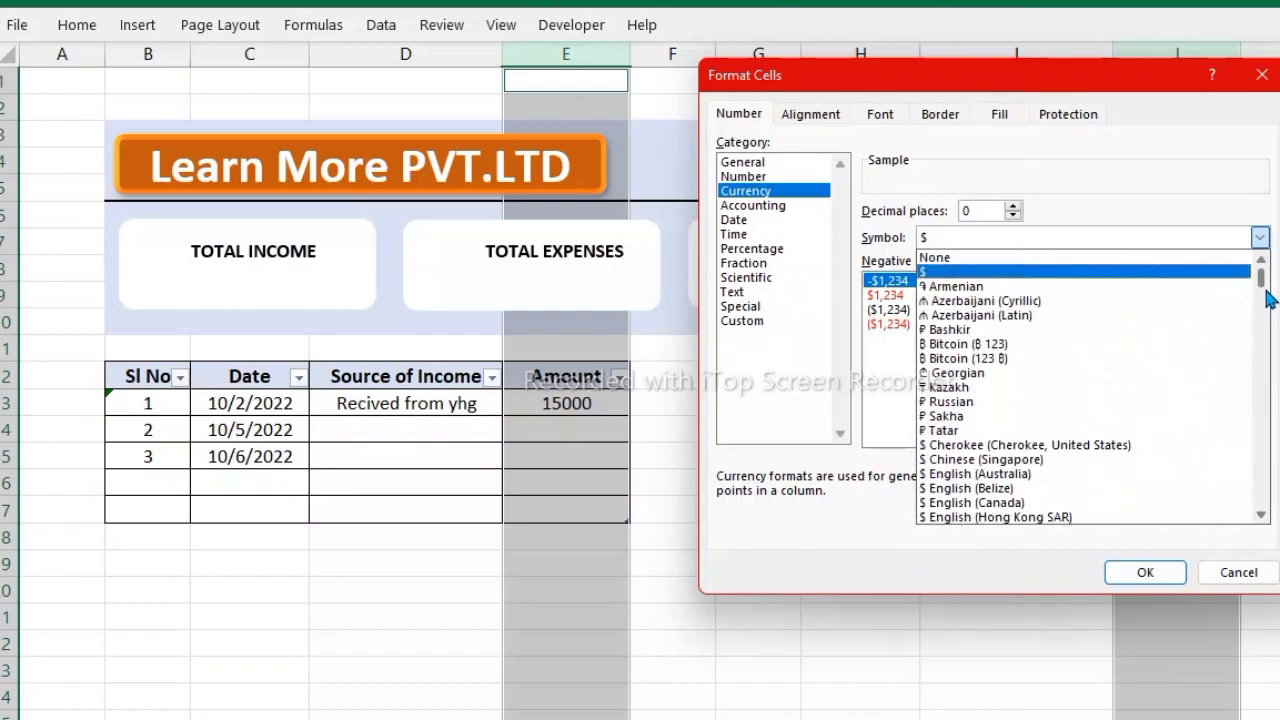
pyautogui.moveTo(1268, 310); pyautogui.dragTo(1264, 352)
pyautogui.click(1119, 359)
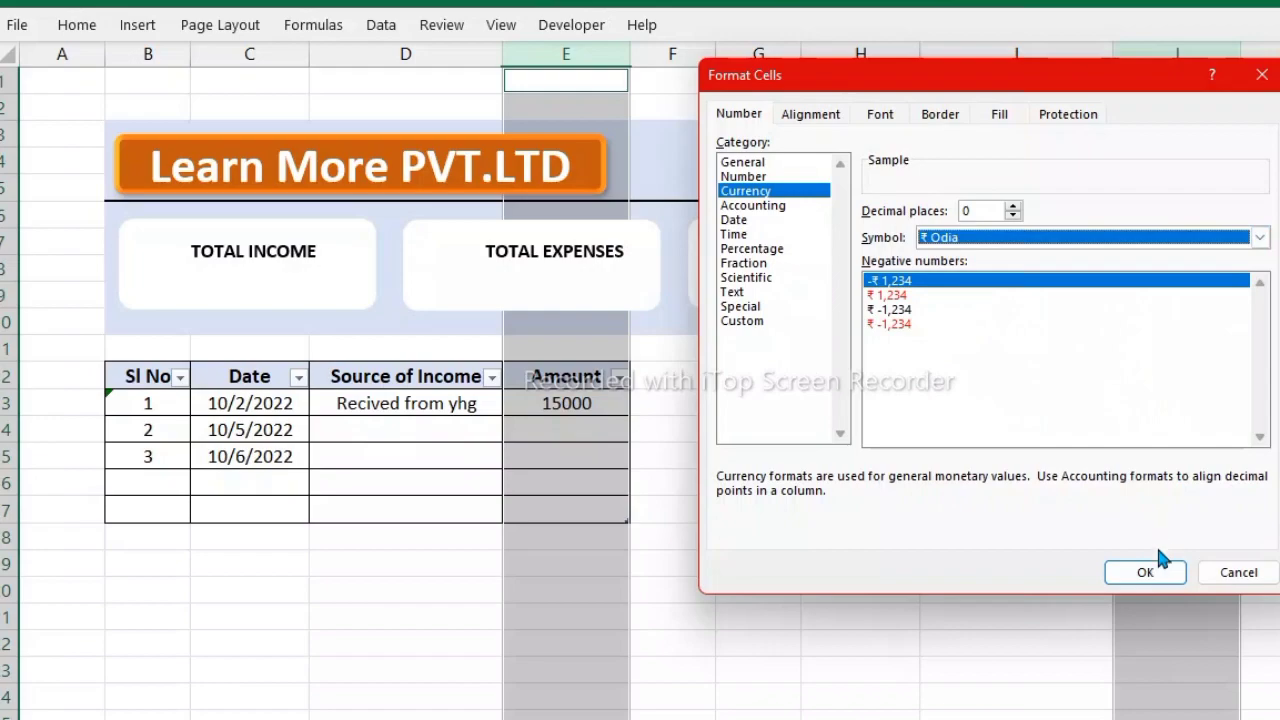
pyautogui.click(1145, 572)
pyautogui.click(888, 636)
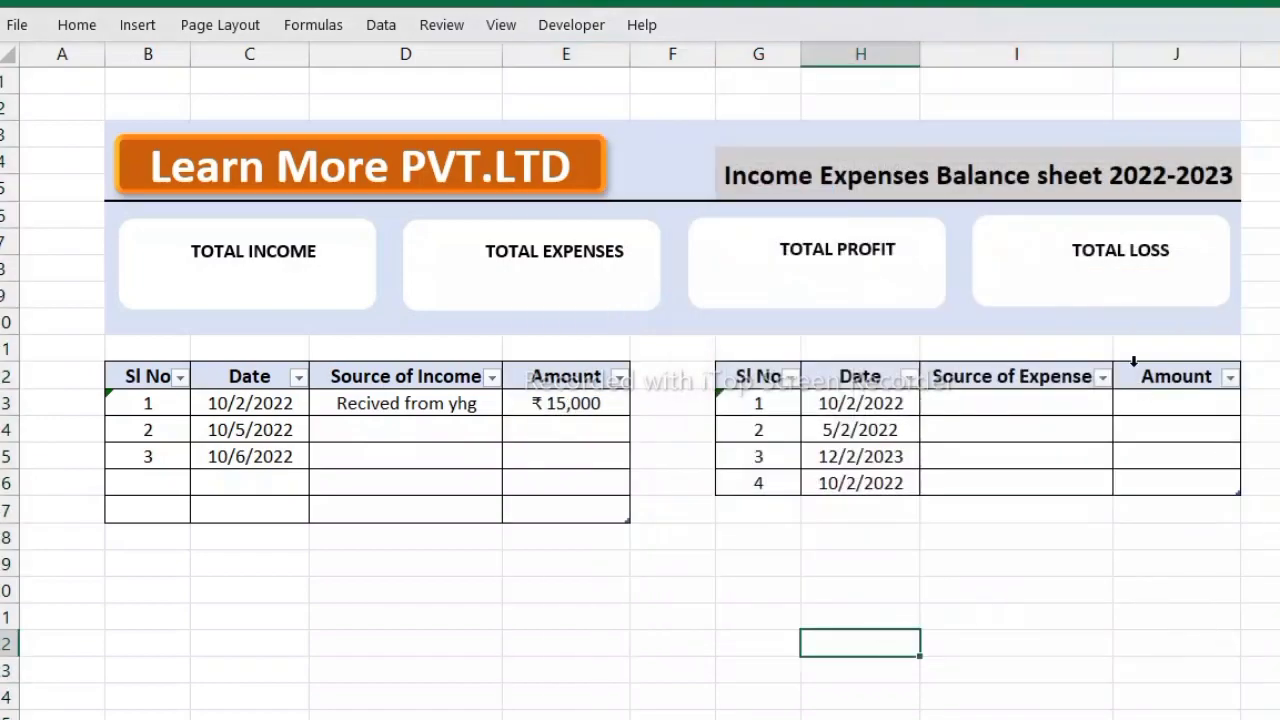
# - Enter the expense amounts 45000, 550000 and 10000 in J13:J15
pyautogui.click(1187, 411)
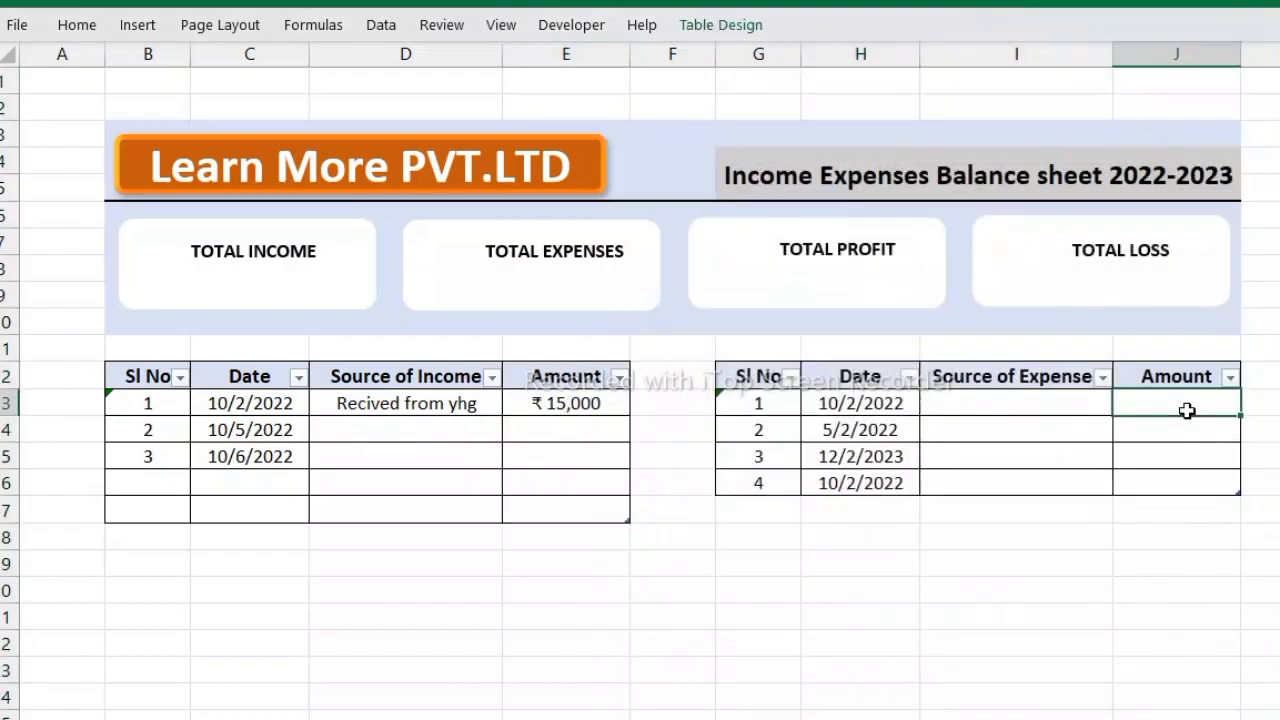
pyautogui.write('45')
pyautogui.write('000')
pyautogui.press('Return')
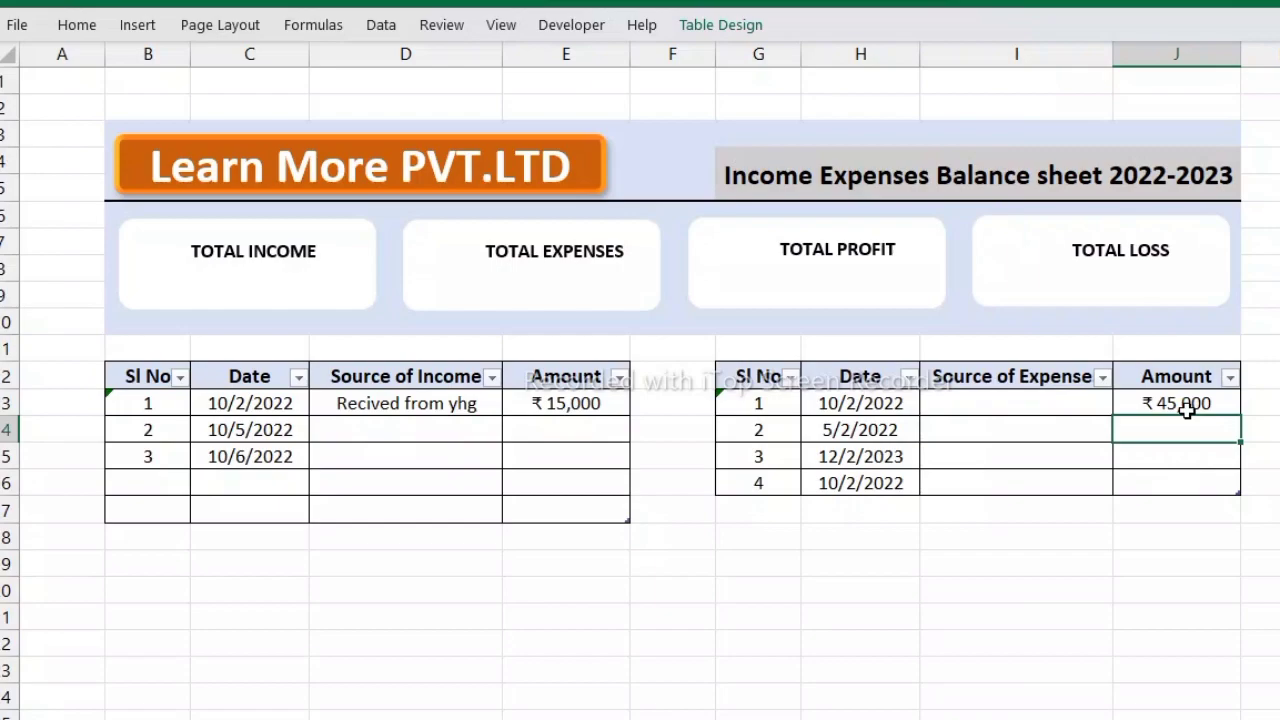
pyautogui.write('5500')
pyautogui.write('00')
pyautogui.press('Return')
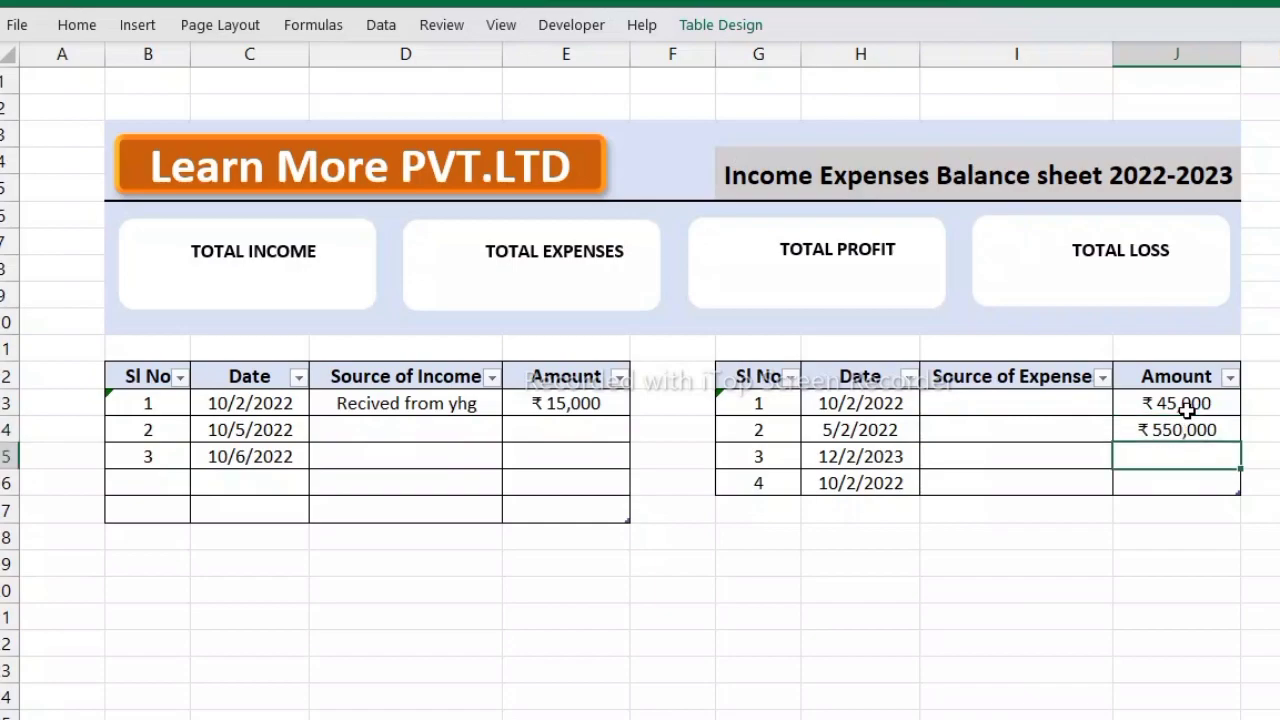
pyautogui.write('45')
pyautogui.press('BackSpace')
pyautogui.press('BackSpace')
pyautogui.write('1')
pyautogui.write('0000')
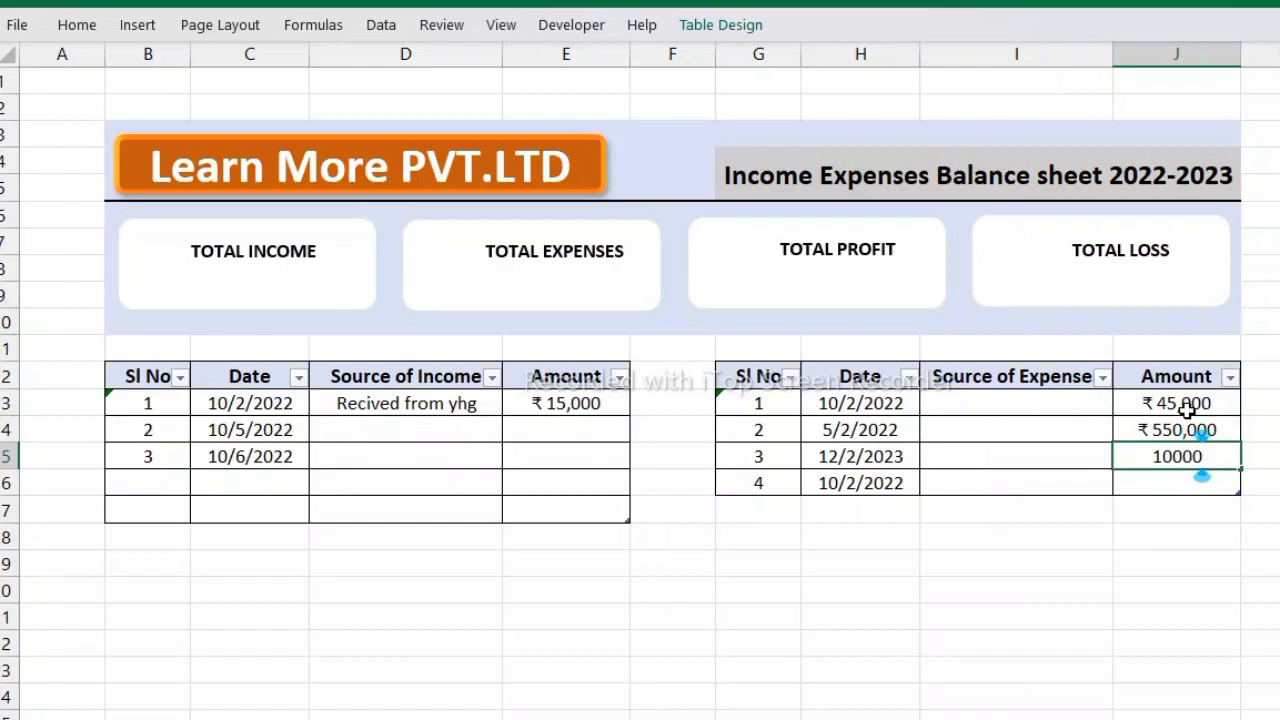
pyautogui.press('Return')
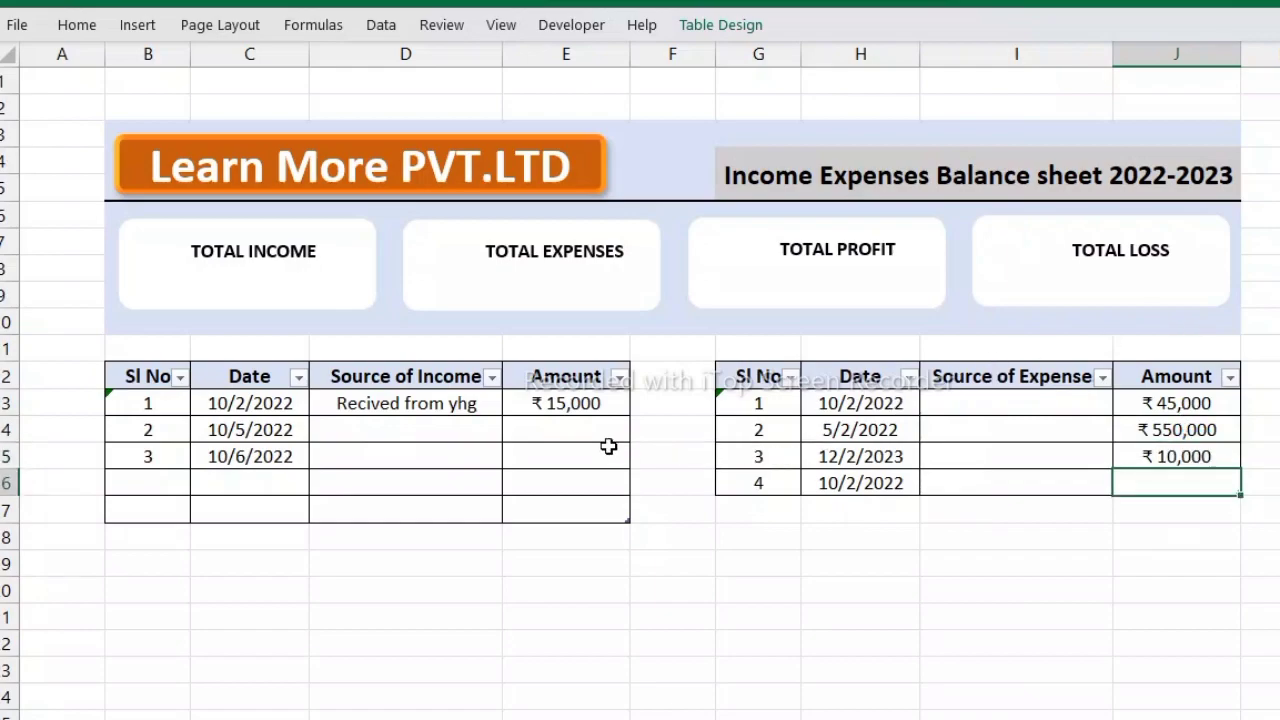
# - Enter the income amounts 15,000 and 500000 in E14:E15
pyautogui.click(570, 436)
pyautogui.write('15,00')
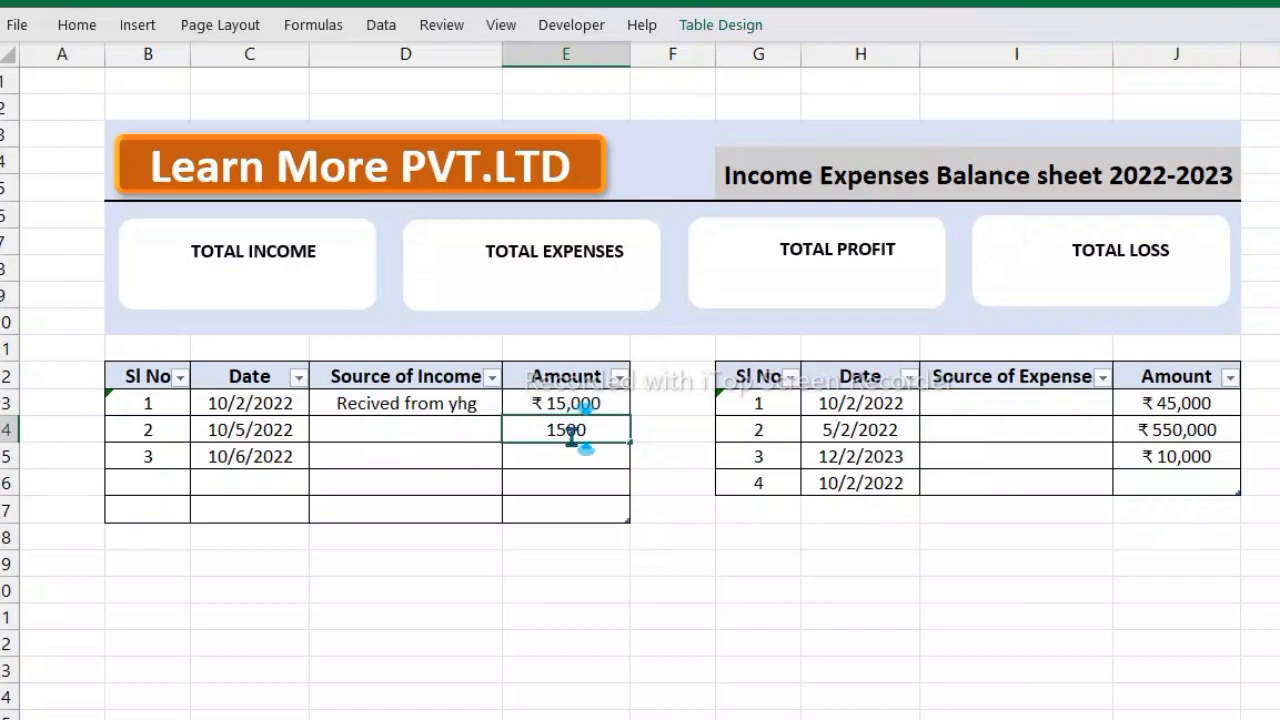
pyautogui.write('0')
pyautogui.press('Return')
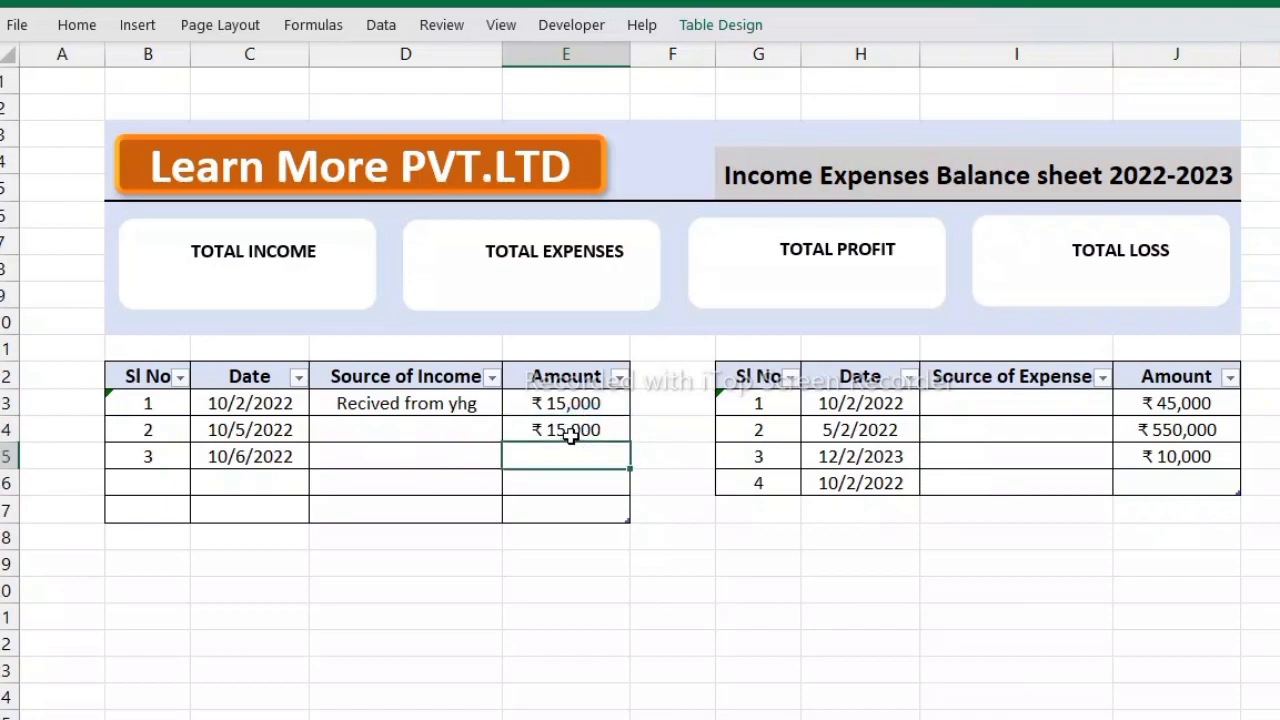
pyautogui.write('500000')
pyautogui.press('Return')
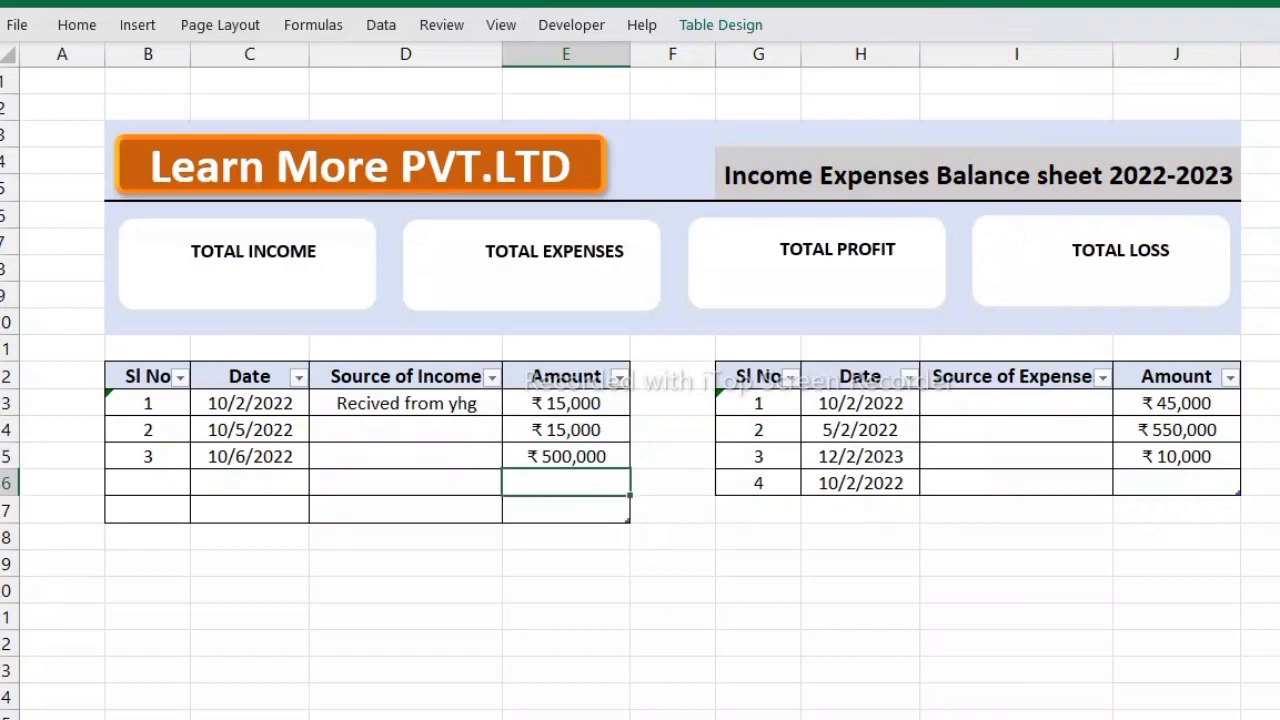
pyautogui.click(688, 660)
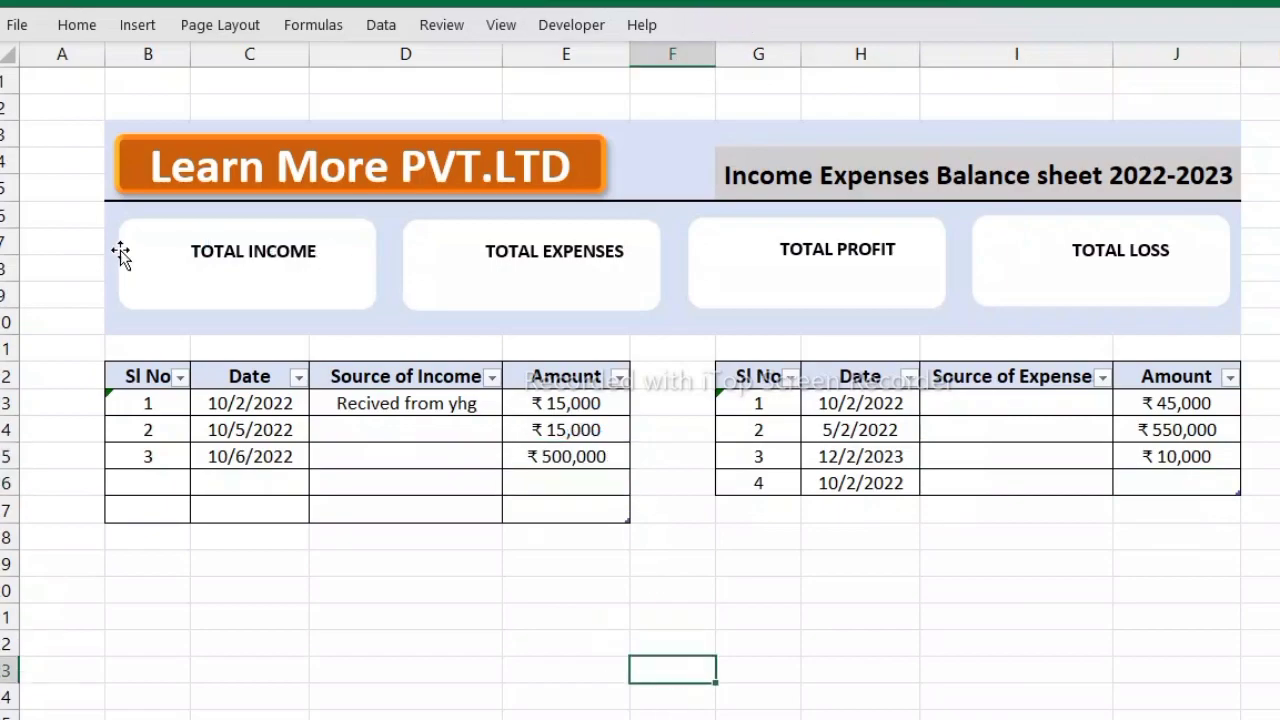
# - Distribute the four card titles evenly in a horizontal row
pyautogui.click(280, 252)
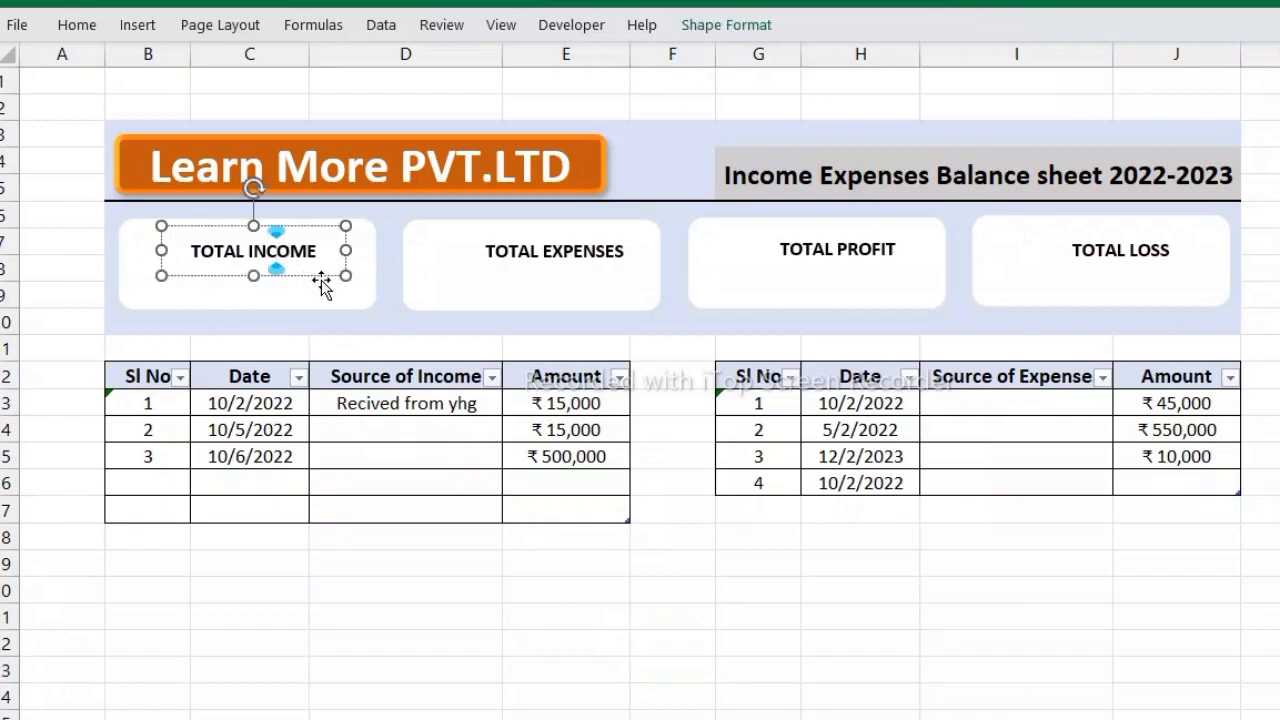
pyautogui.click(507, 251)
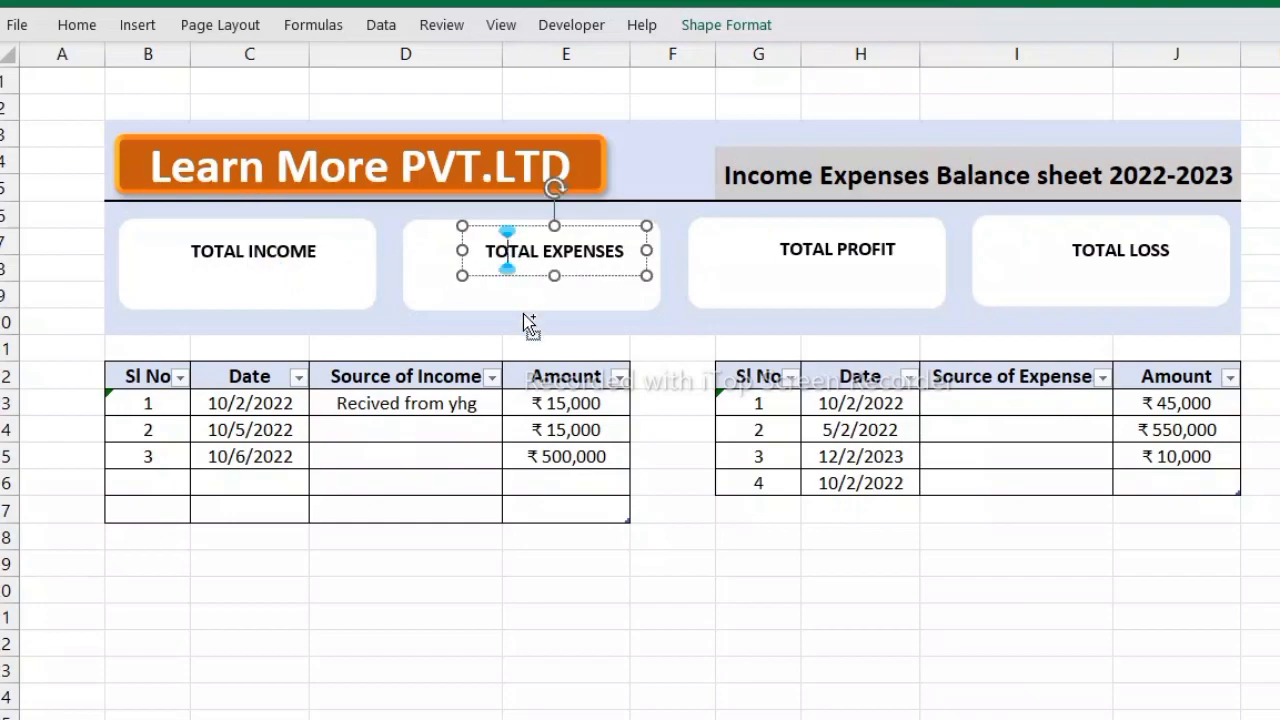
pyautogui.click(803, 248)
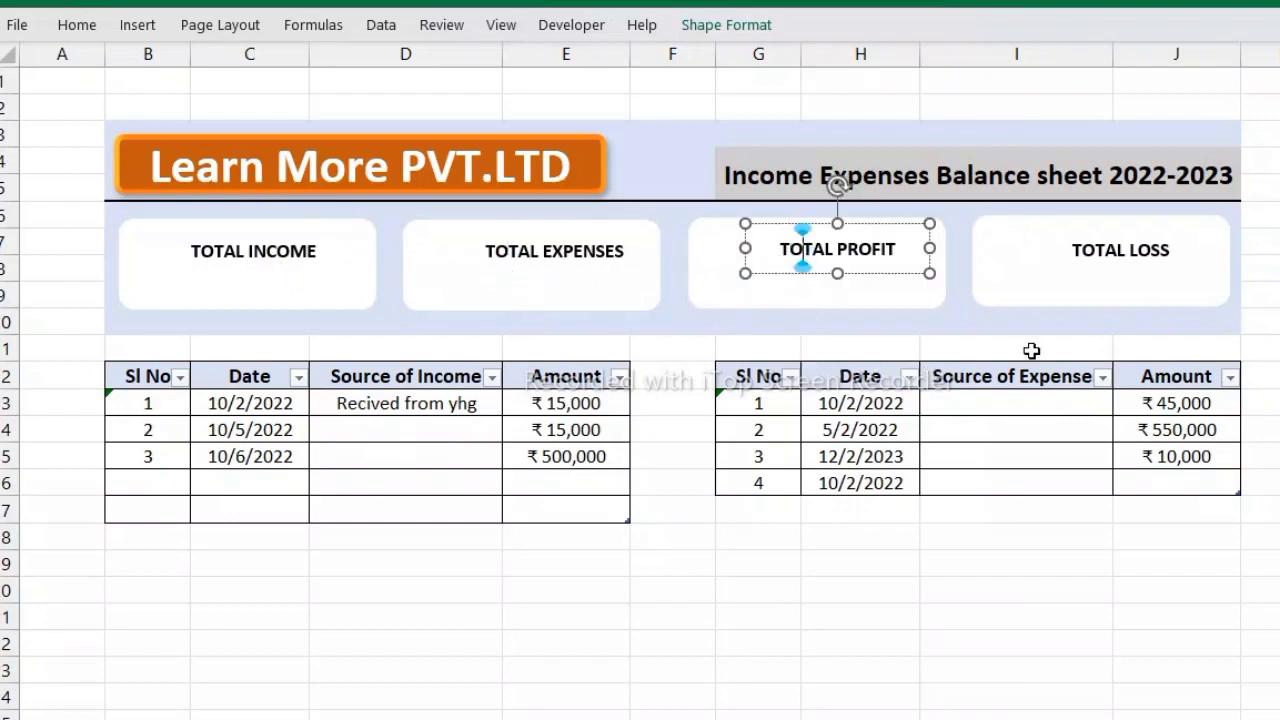
pyautogui.click(1125, 258)
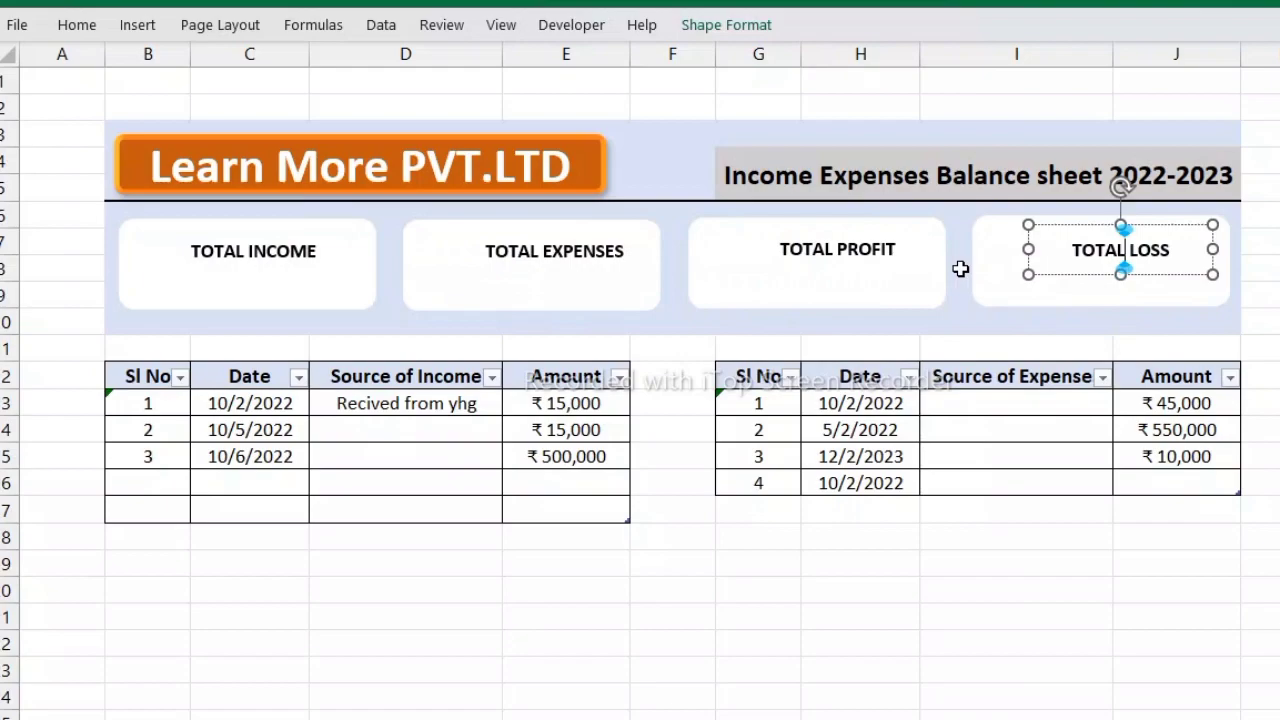
pyautogui.click(808, 250)
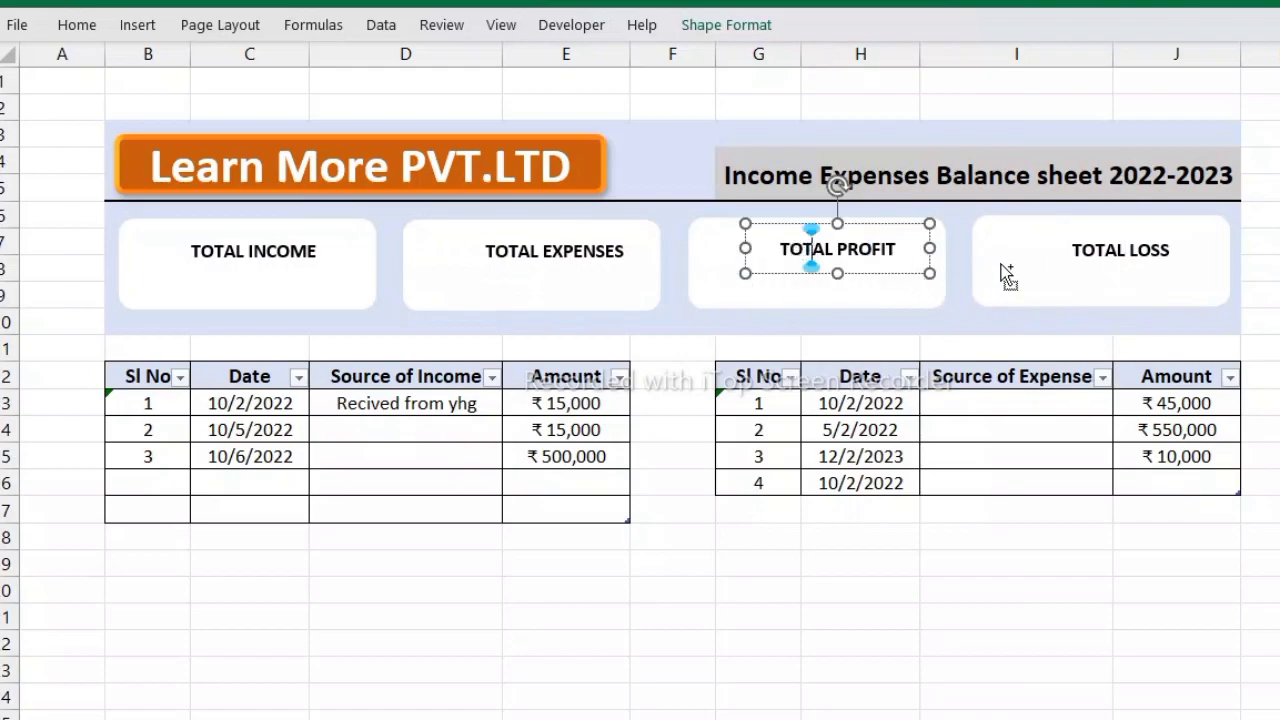
pyautogui.click(1120, 250)
pyautogui.click(985, 615)
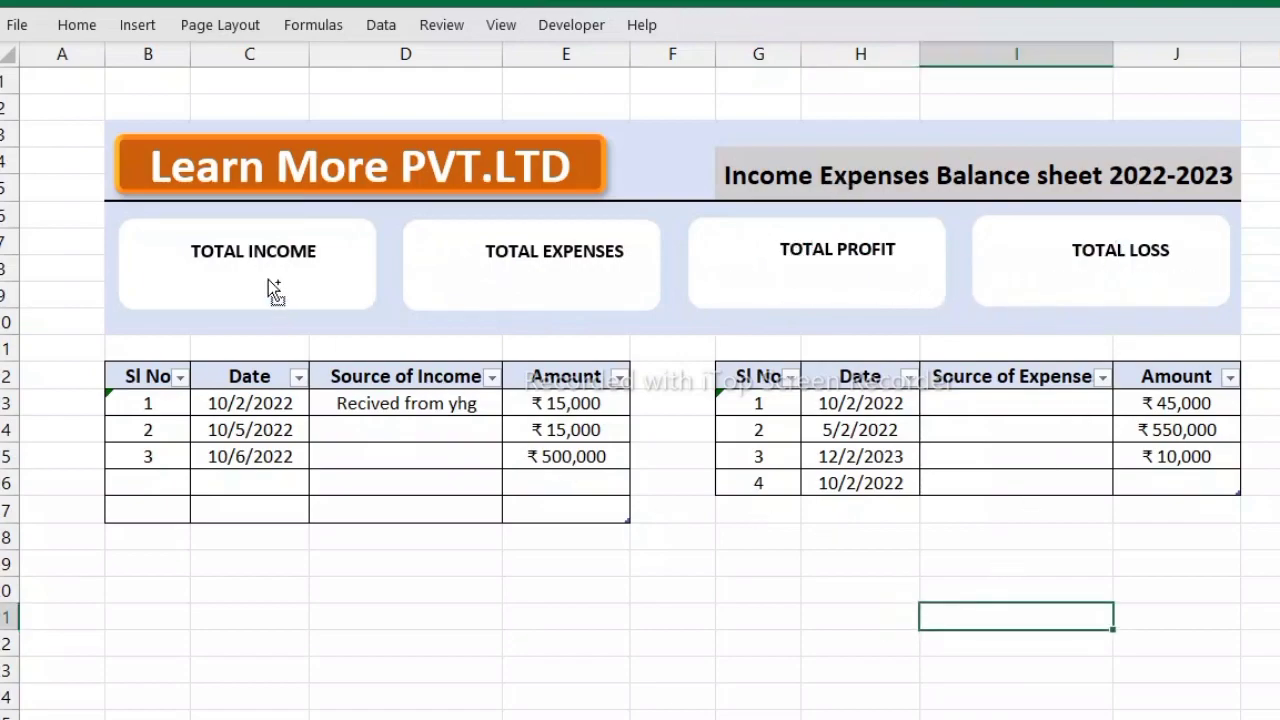
pyautogui.click(289, 252)
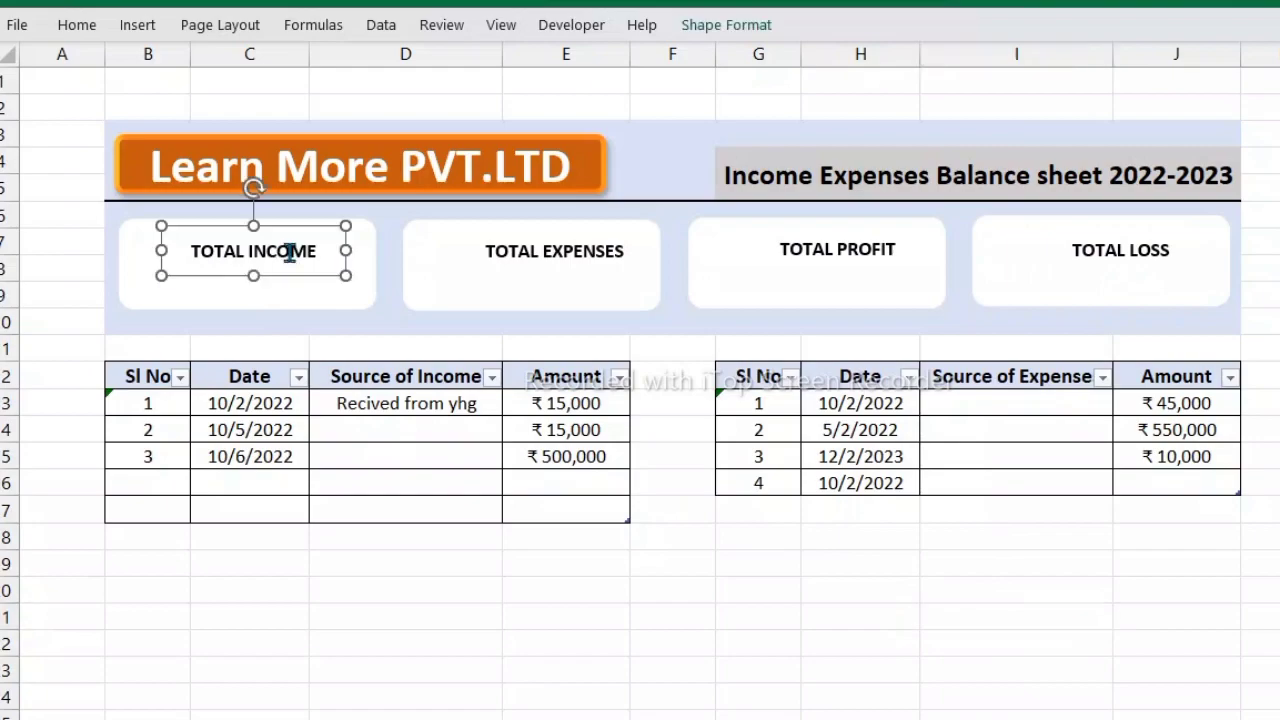
pyautogui.keyDown('shift'); pyautogui.click(538, 262); pyautogui.keyUp('shift')
pyautogui.keyDown('shift'); pyautogui.click(807, 249); pyautogui.keyUp('shift')
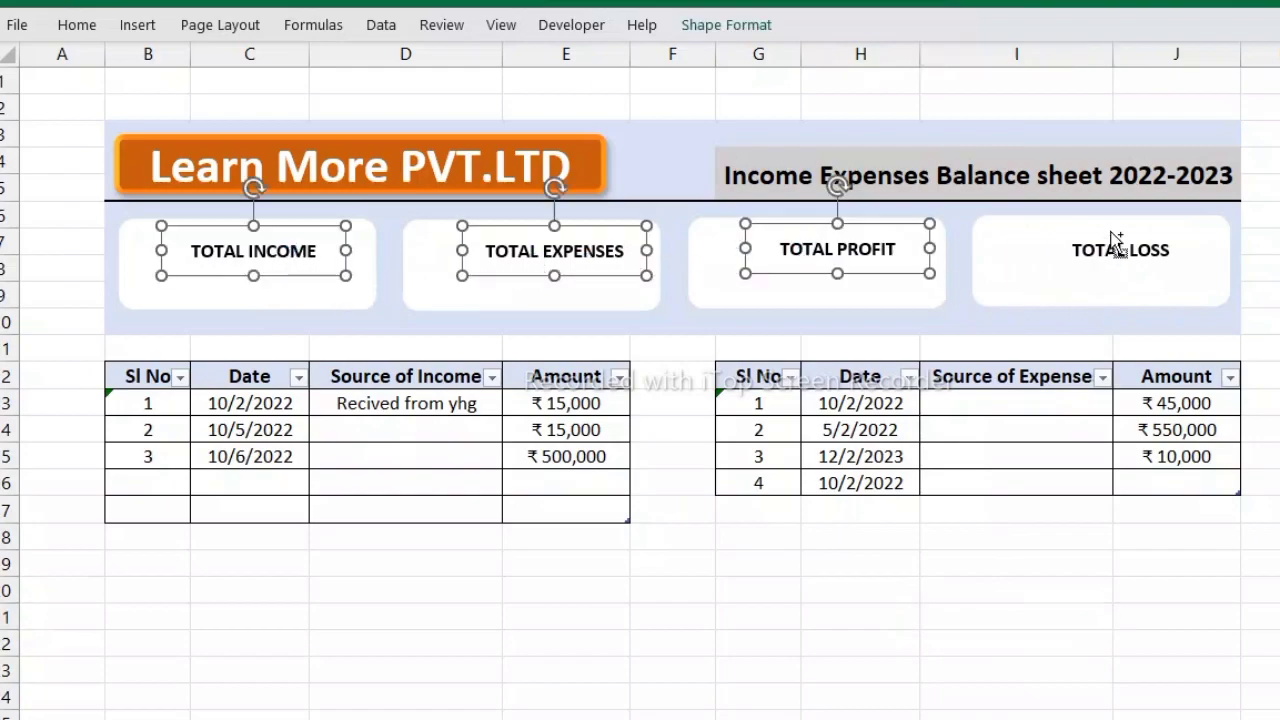
pyautogui.keyDown('shift'); pyautogui.click(1115, 245); pyautogui.keyUp('shift')
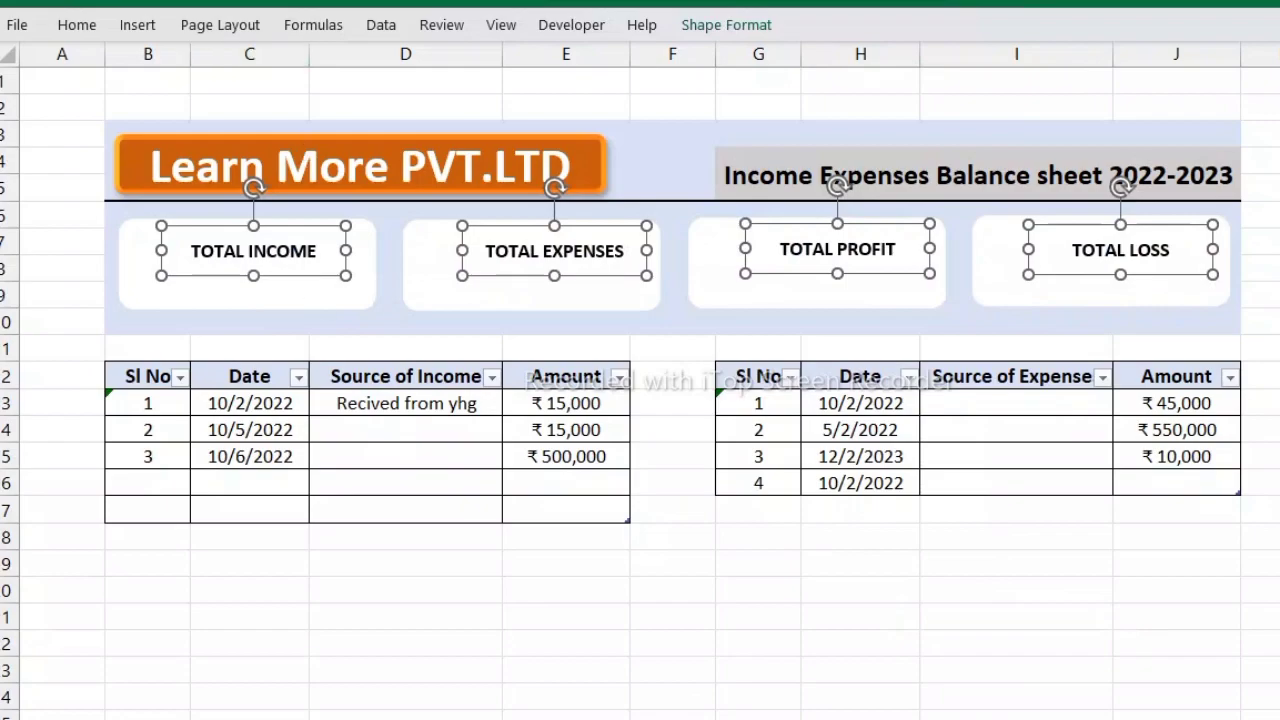
pyautogui.click(726, 25)
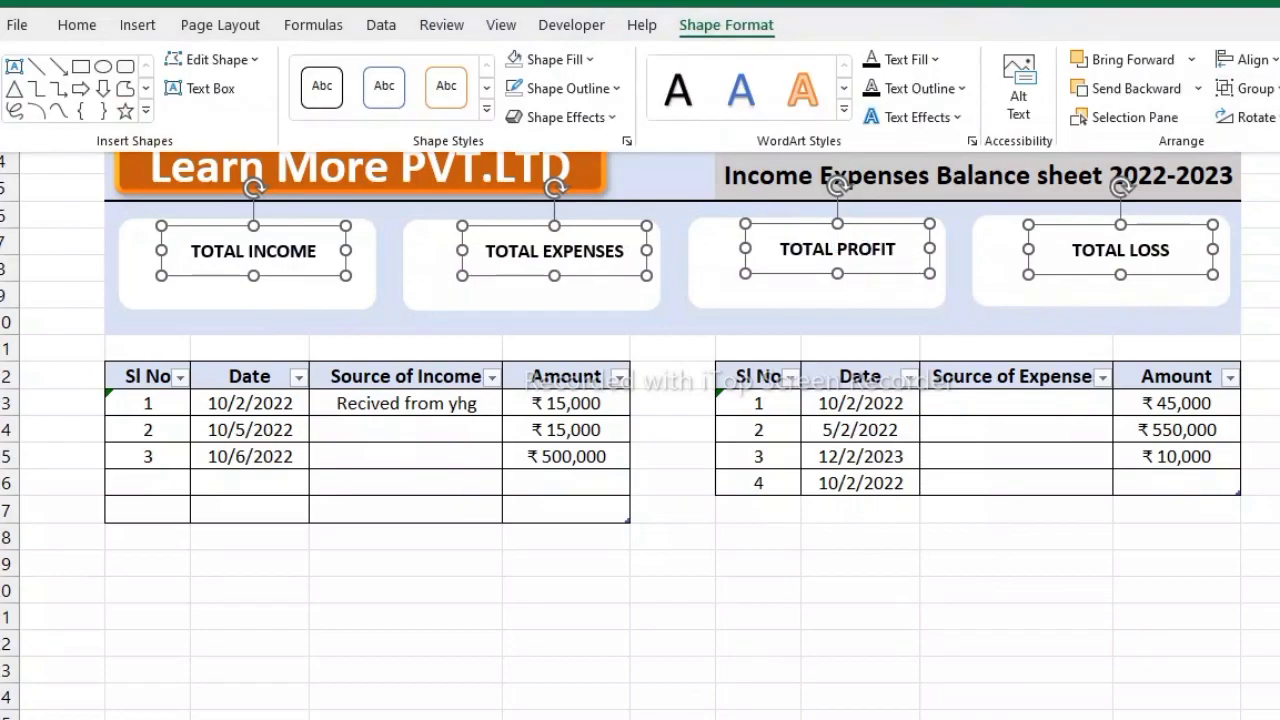
pyautogui.click(1250, 59)
pyautogui.click(1262, 292)
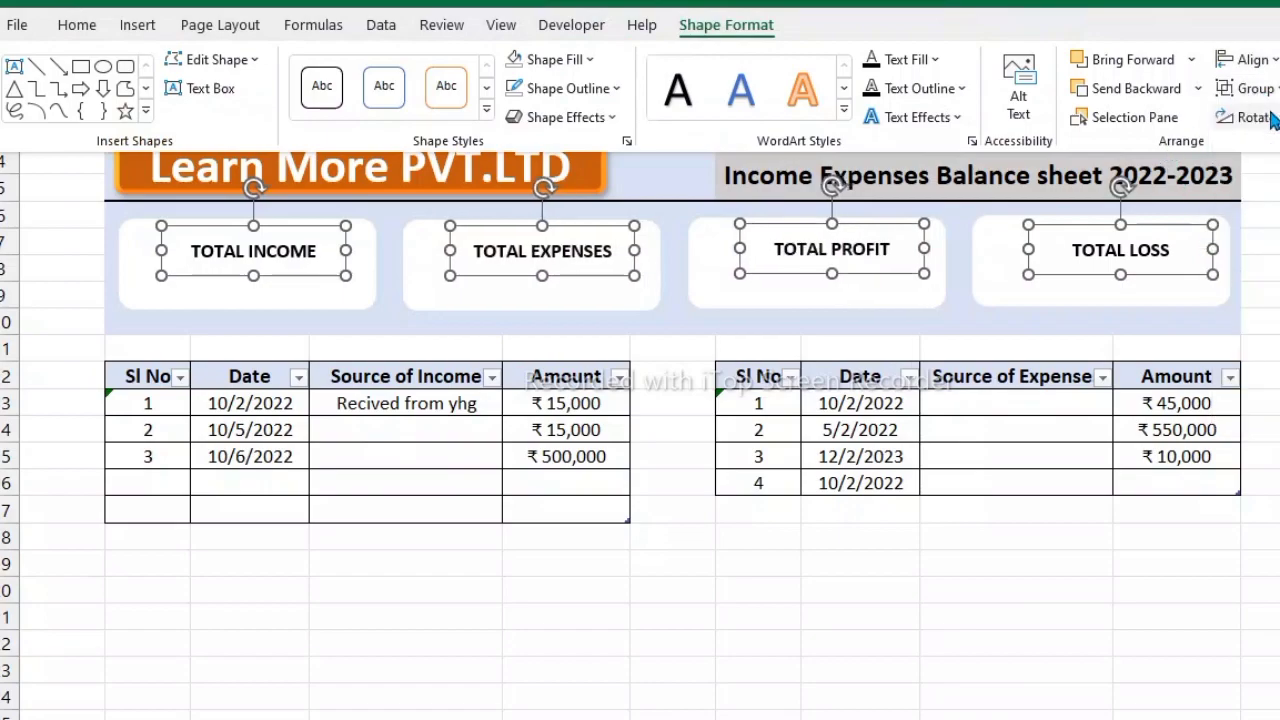
# - Group the four titles and move the group up toward the card tops
pyautogui.hotkey('ctrl', 'g')
pyautogui.hotkey('ctrl', 'F1')
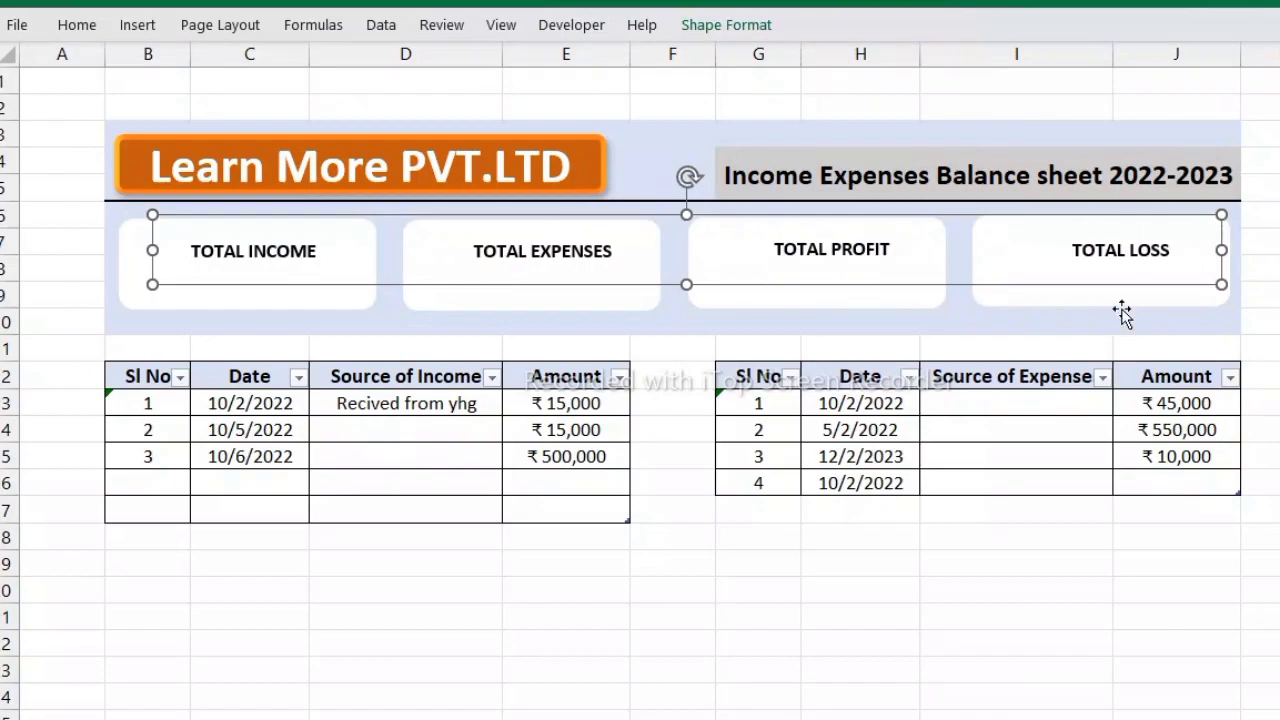
pyautogui.click(1113, 284)
pyautogui.moveTo(1113, 284)
pyautogui.mouseDown()
pyautogui.moveTo(1112, 266)
pyautogui.moveTo(1137, 265)
pyautogui.mouseUp()
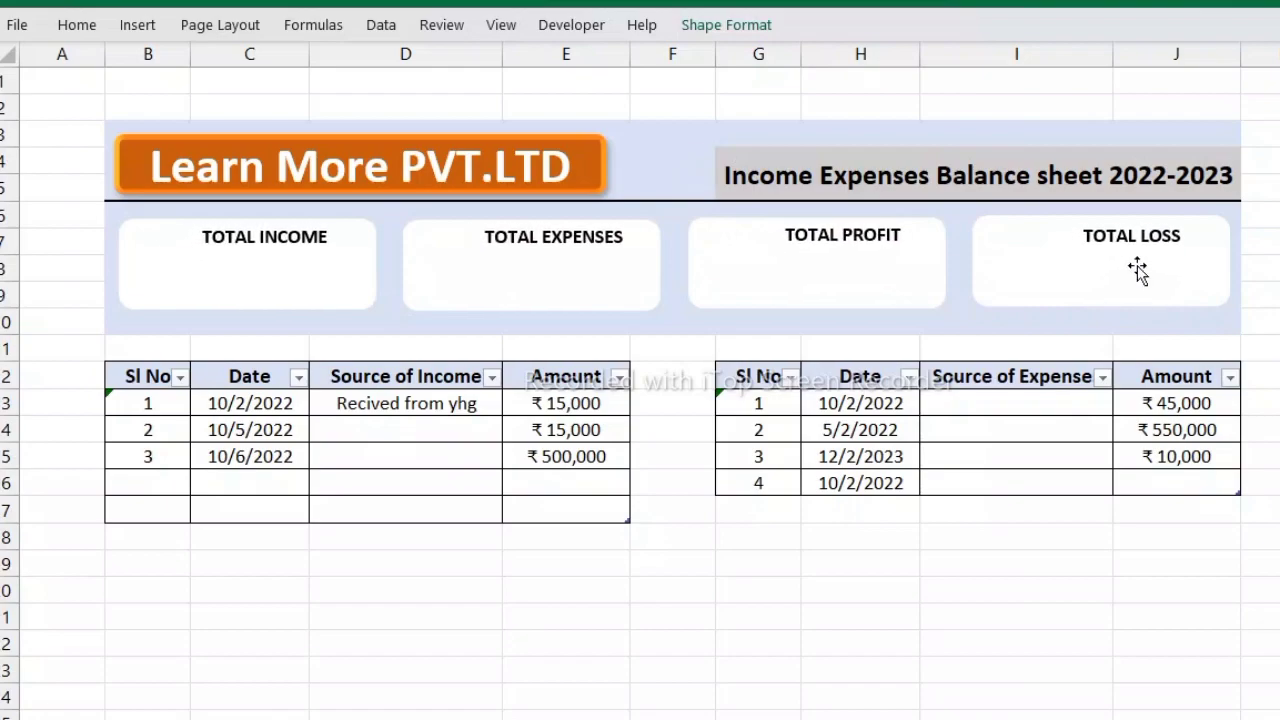
pyautogui.click(1030, 620)
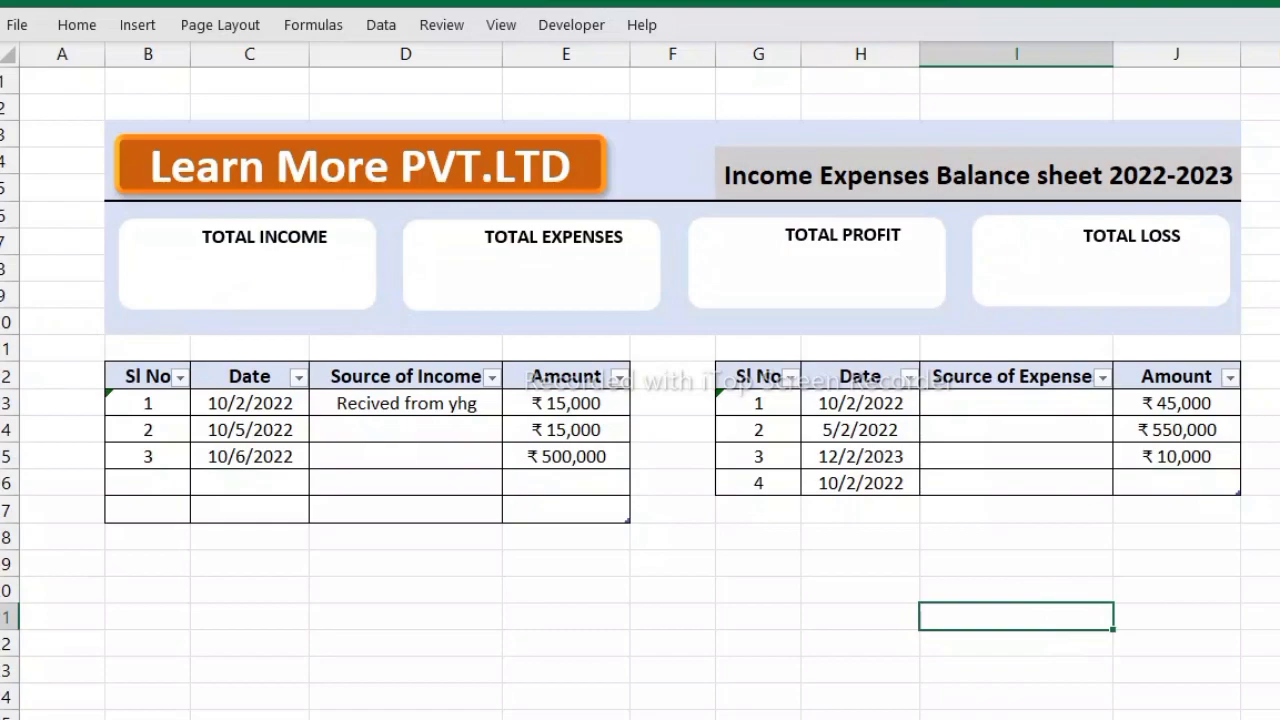
# - Select the four totals-card icons in the finished 'income and expenses' workbook for copying
pyautogui.click(893, 650)
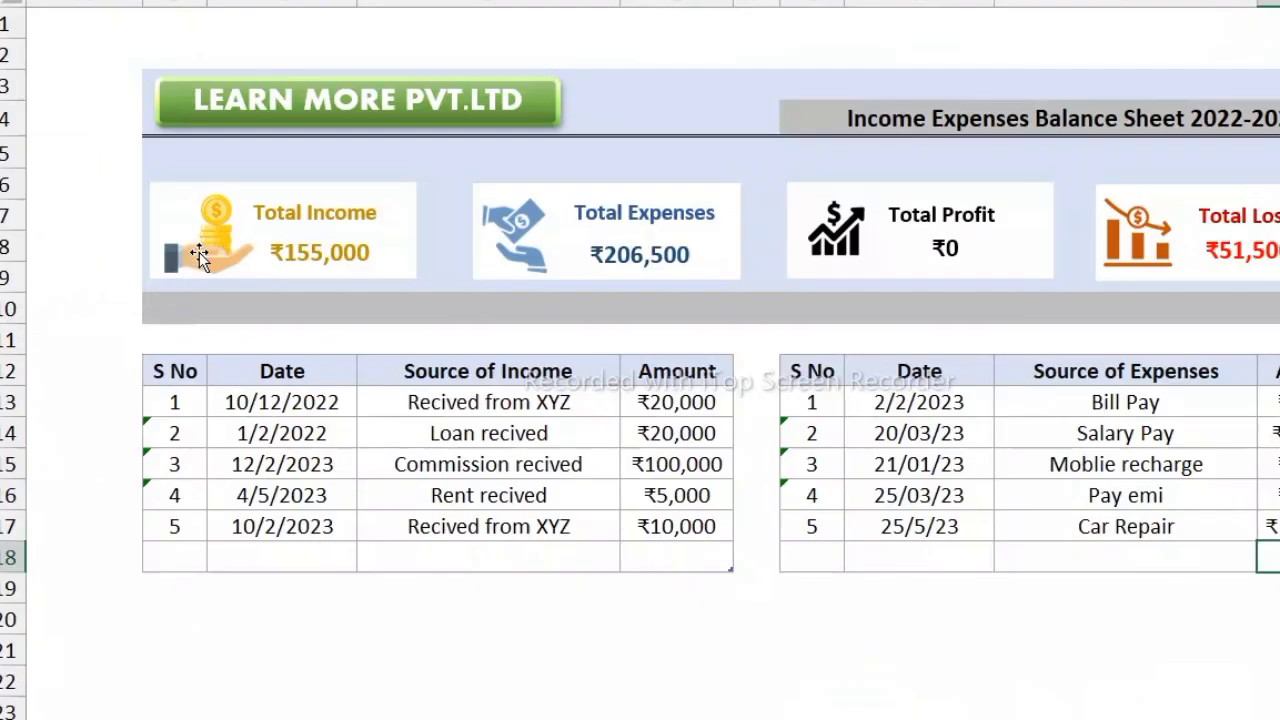
pyautogui.click(199, 253)
pyautogui.keyDown('ctrl'); pyautogui.click(510, 250); pyautogui.keyUp('ctrl')
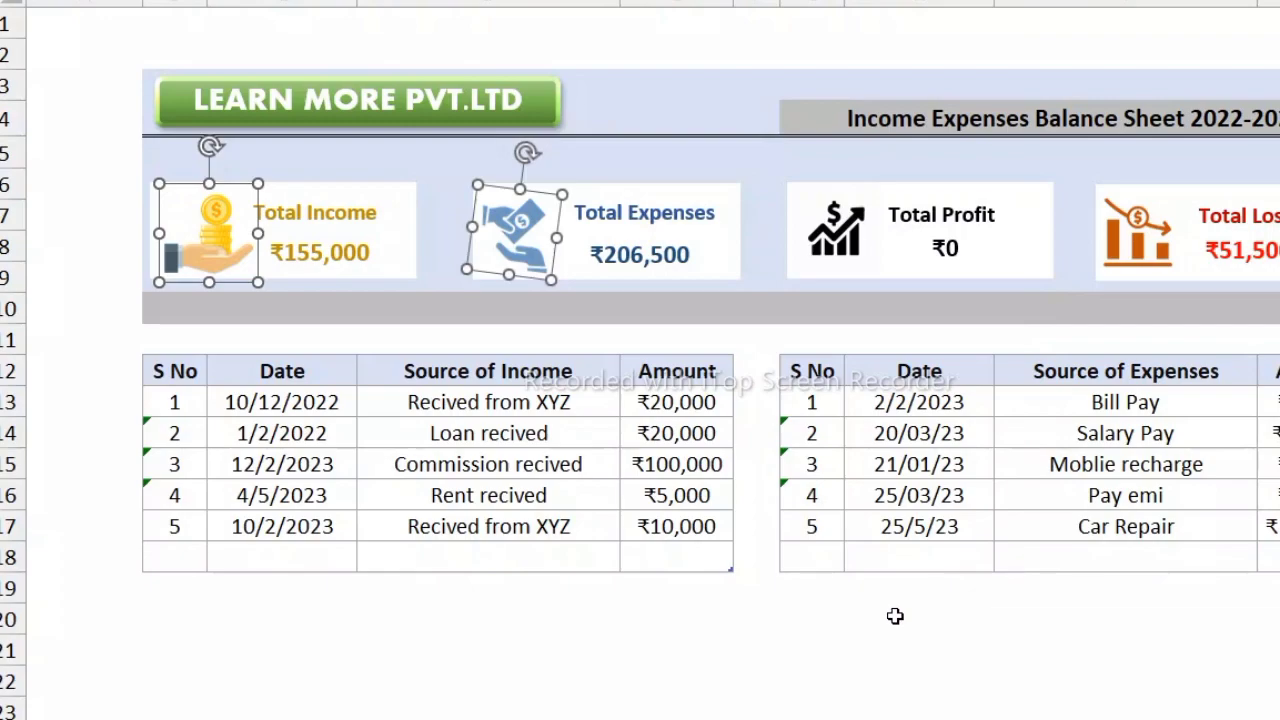
pyautogui.keyDown('ctrl'); pyautogui.click(845, 252); pyautogui.keyUp('ctrl')
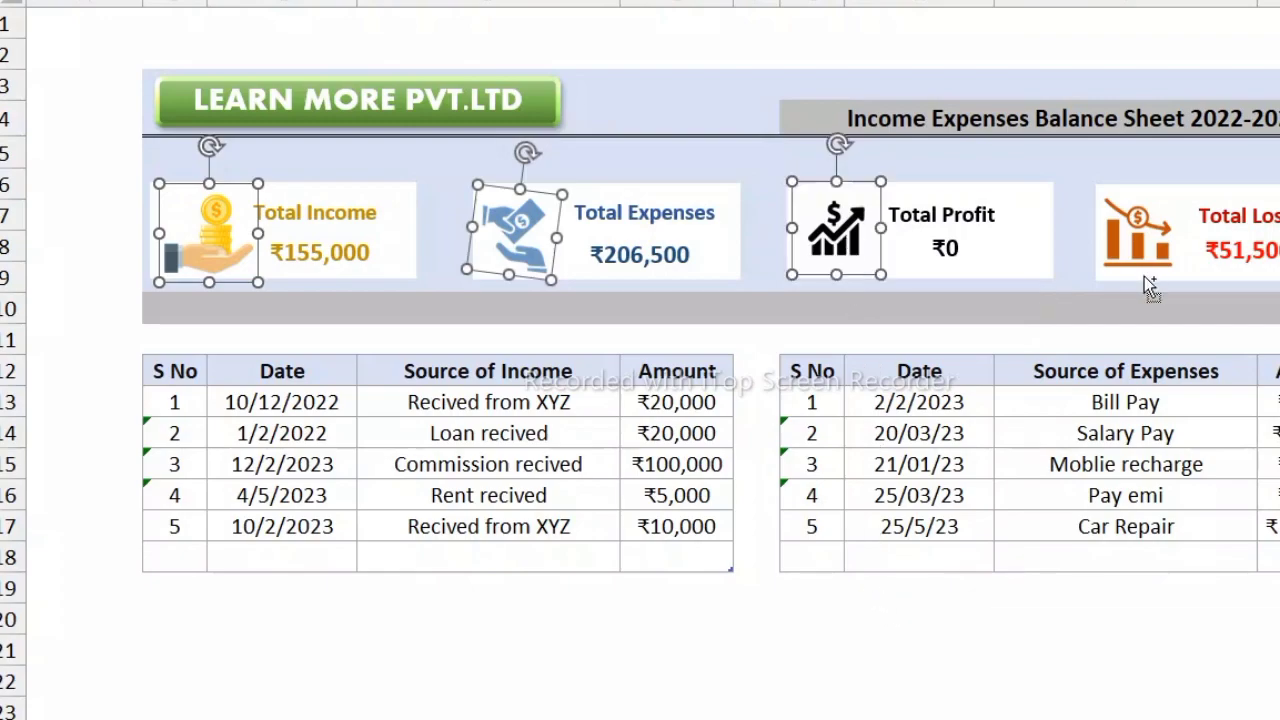
pyautogui.keyDown('ctrl'); pyautogui.click(1158, 228); pyautogui.keyUp('ctrl')
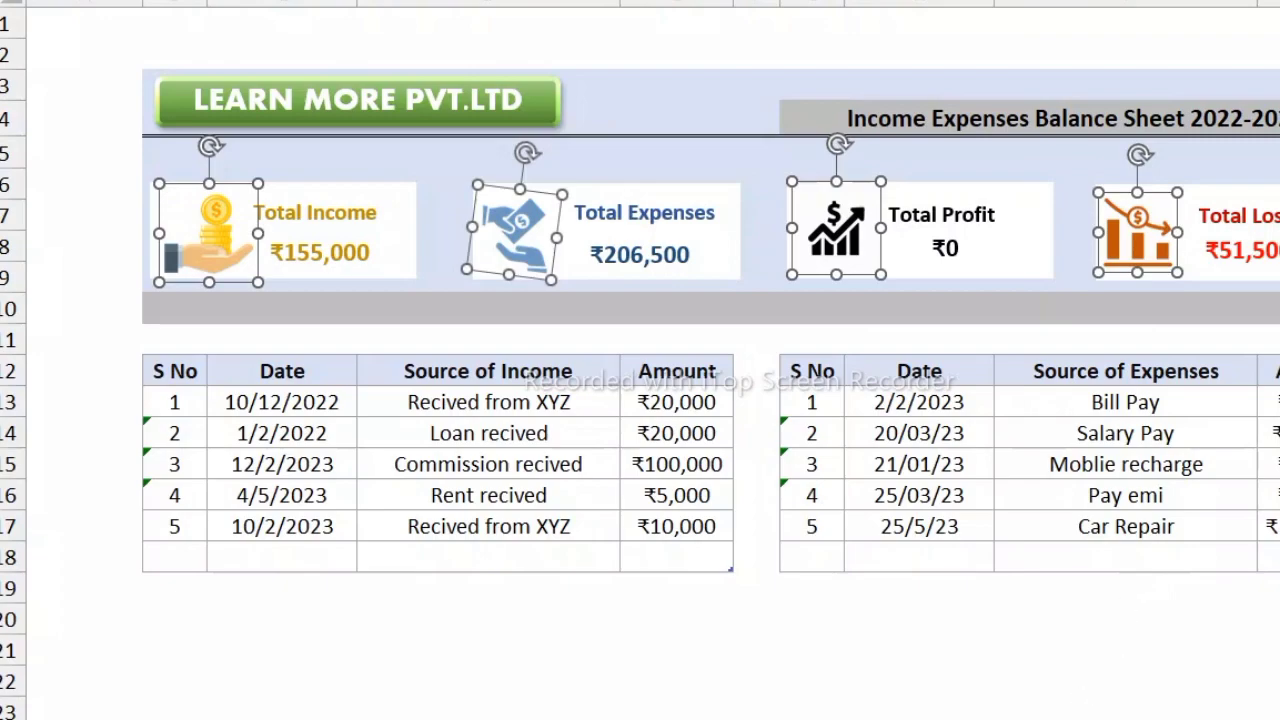
pyautogui.moveTo(990, 712)
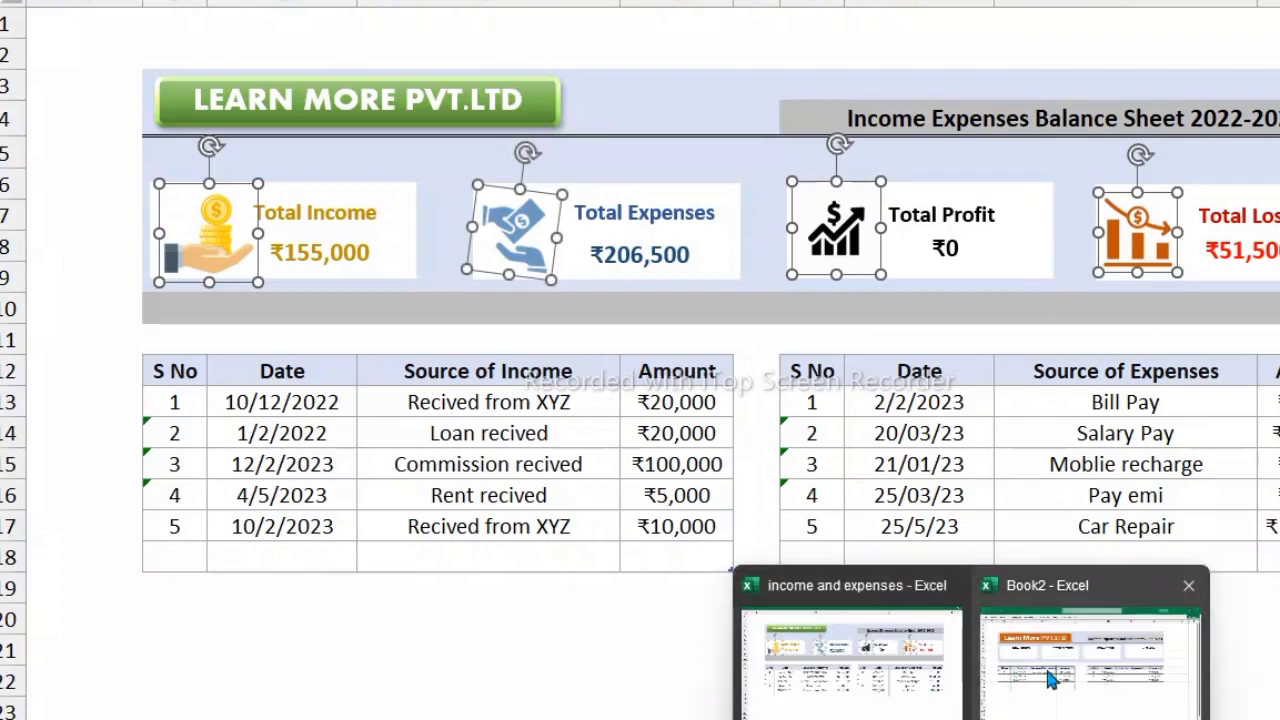
pyautogui.click(1090, 650)
# - Paste the four icons into Book2 at cell C19, leaving them below the tables
pyautogui.click(154, 277)
pyautogui.click(154, 277)
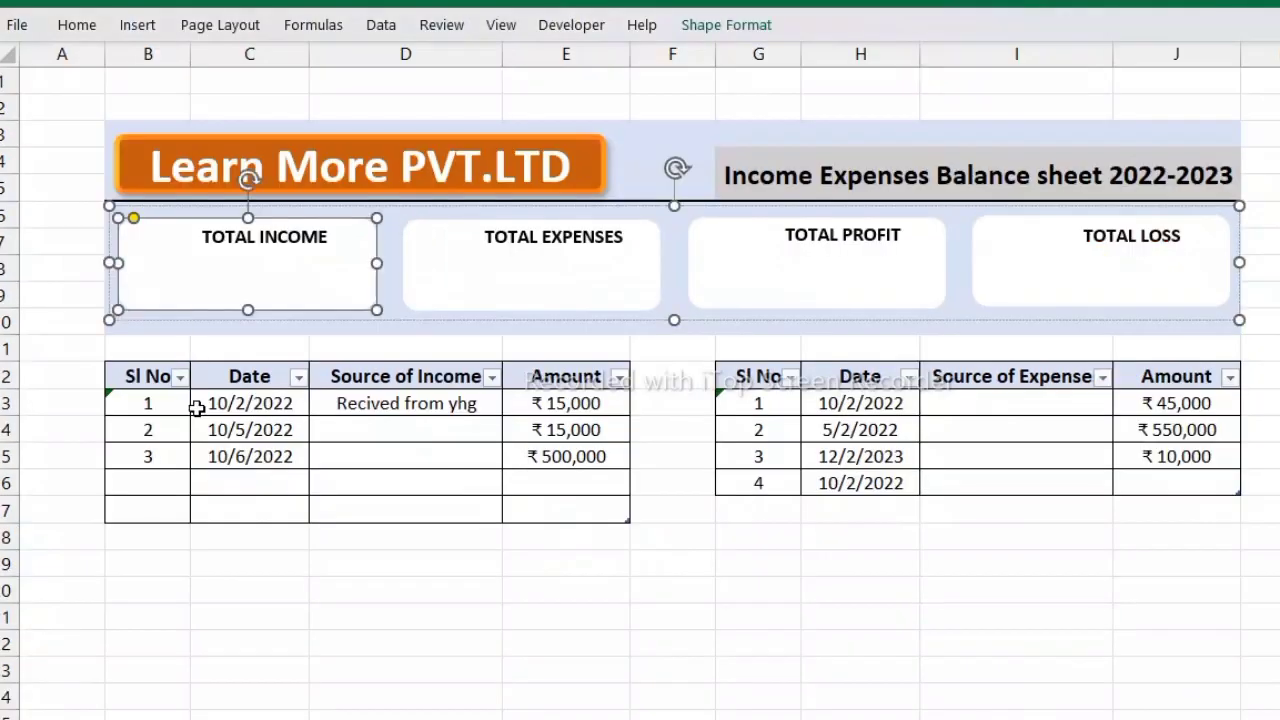
pyautogui.click(195, 569)
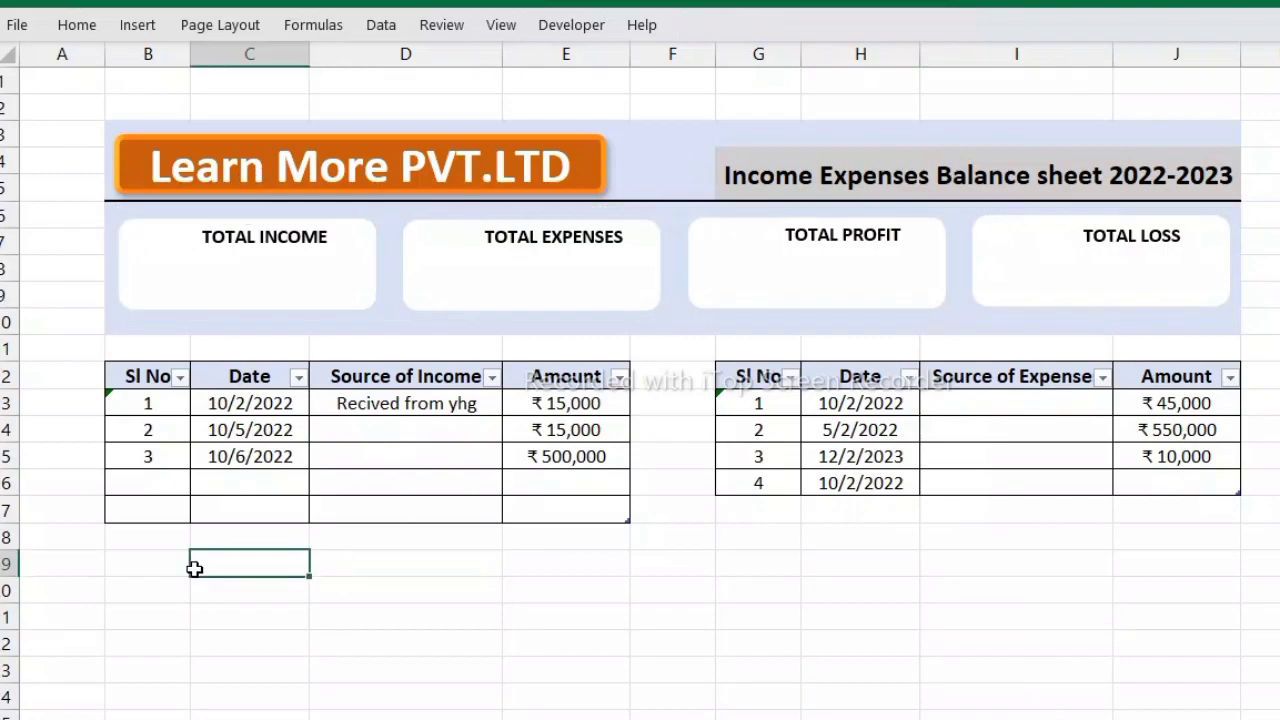
pyautogui.hotkey('ctrl', 'v')
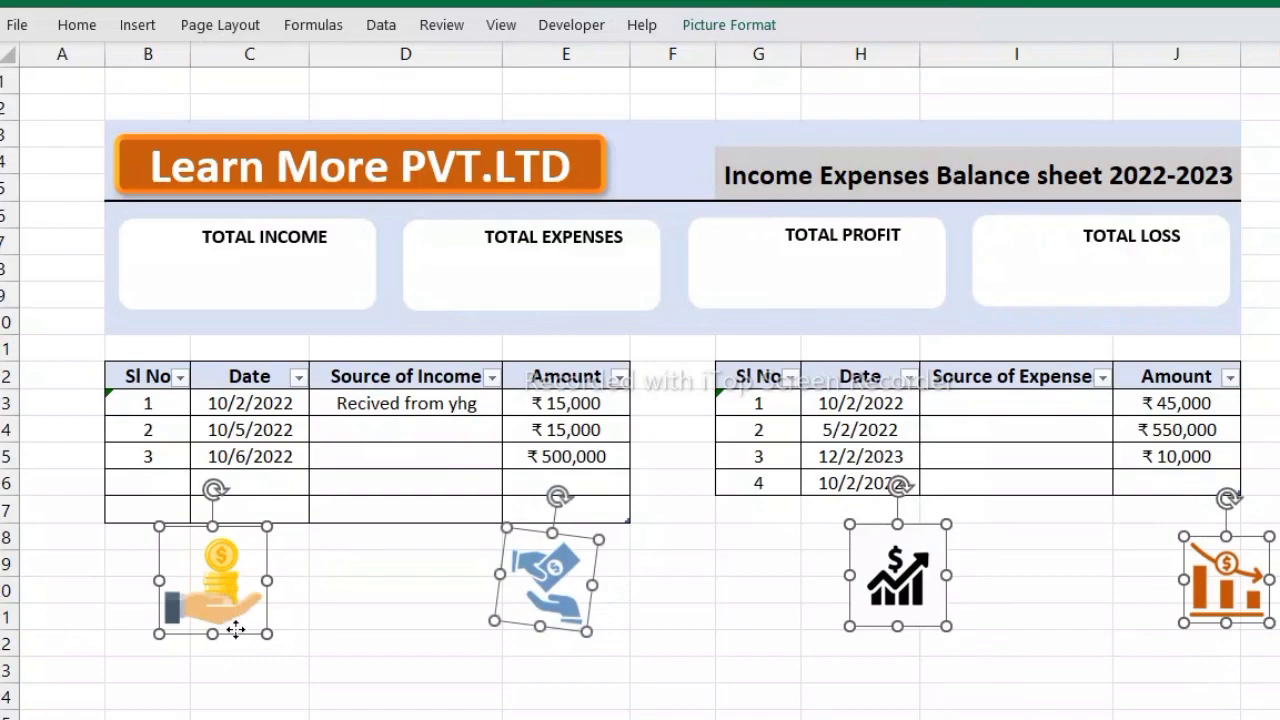
pyautogui.moveTo(238, 624)
pyautogui.mouseDown()
pyautogui.moveTo(238, 425)
pyautogui.moveTo(207, 318)
pyautogui.moveTo(186, 306)
pyautogui.mouseUp()
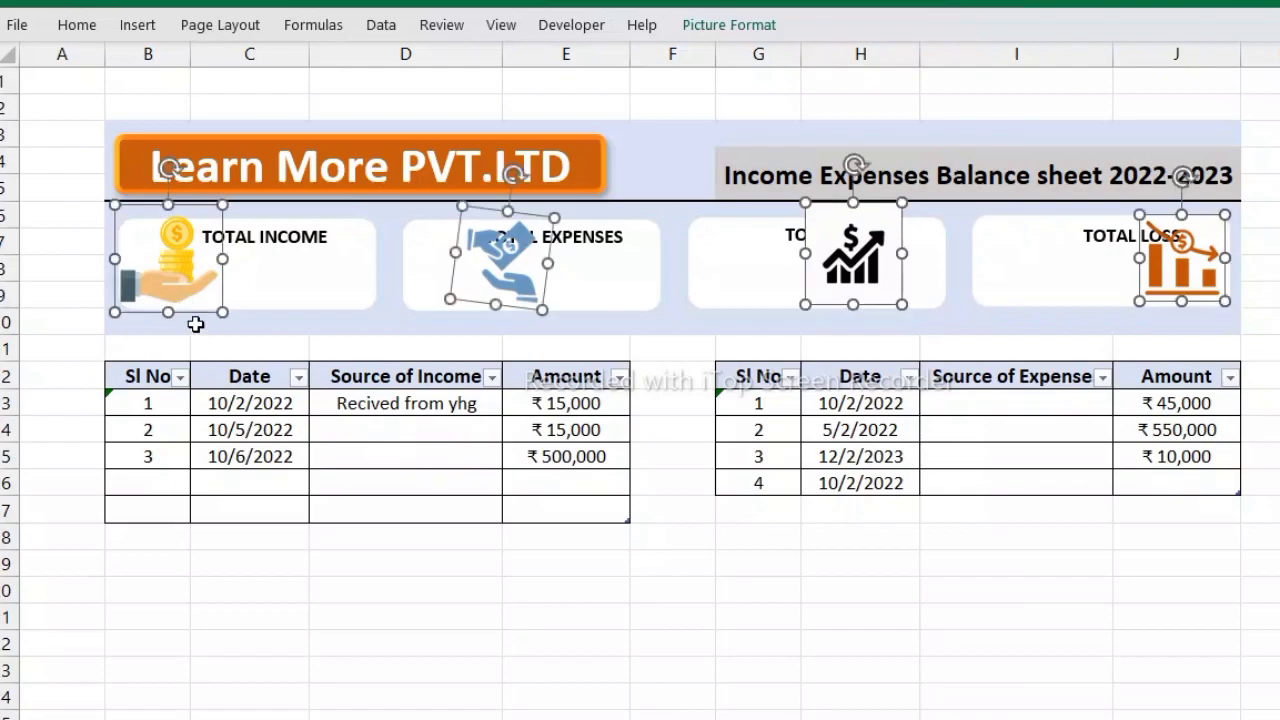
pyautogui.click(205, 298)
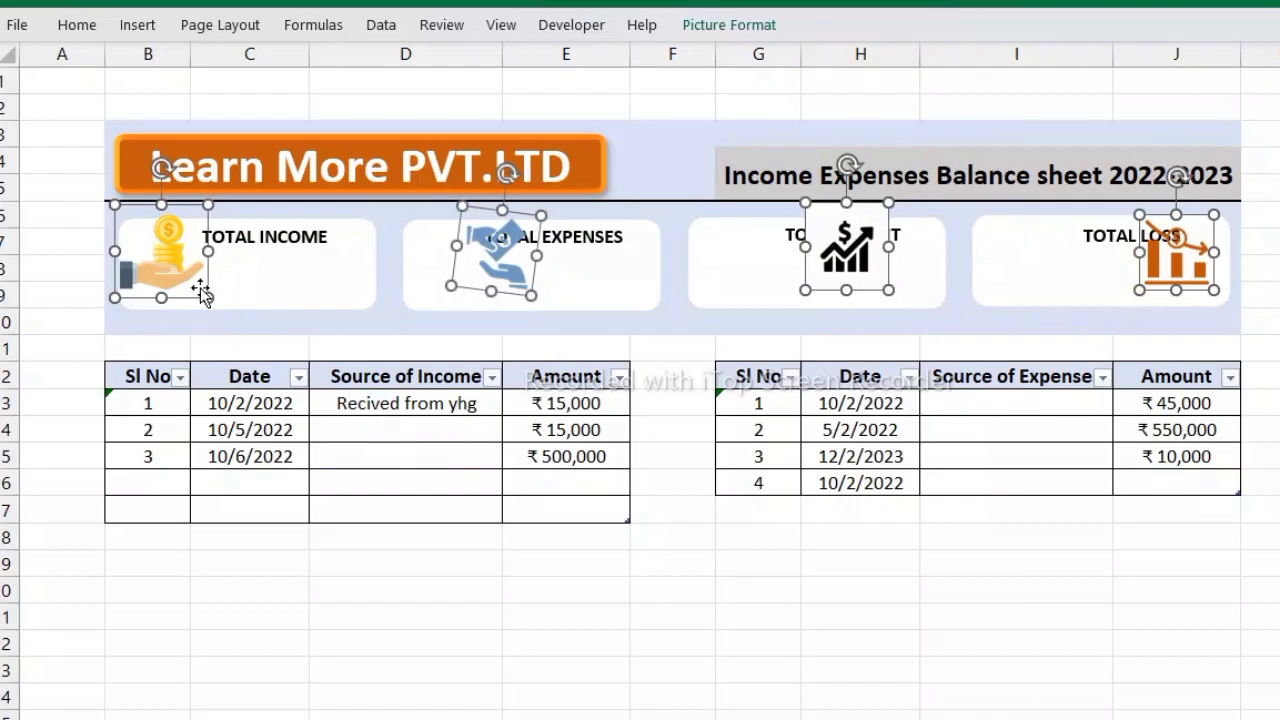
pyautogui.moveTo(205, 298)
pyautogui.mouseDown()
pyautogui.moveTo(279, 590)
pyautogui.moveTo(272, 606)
pyautogui.mouseUp()
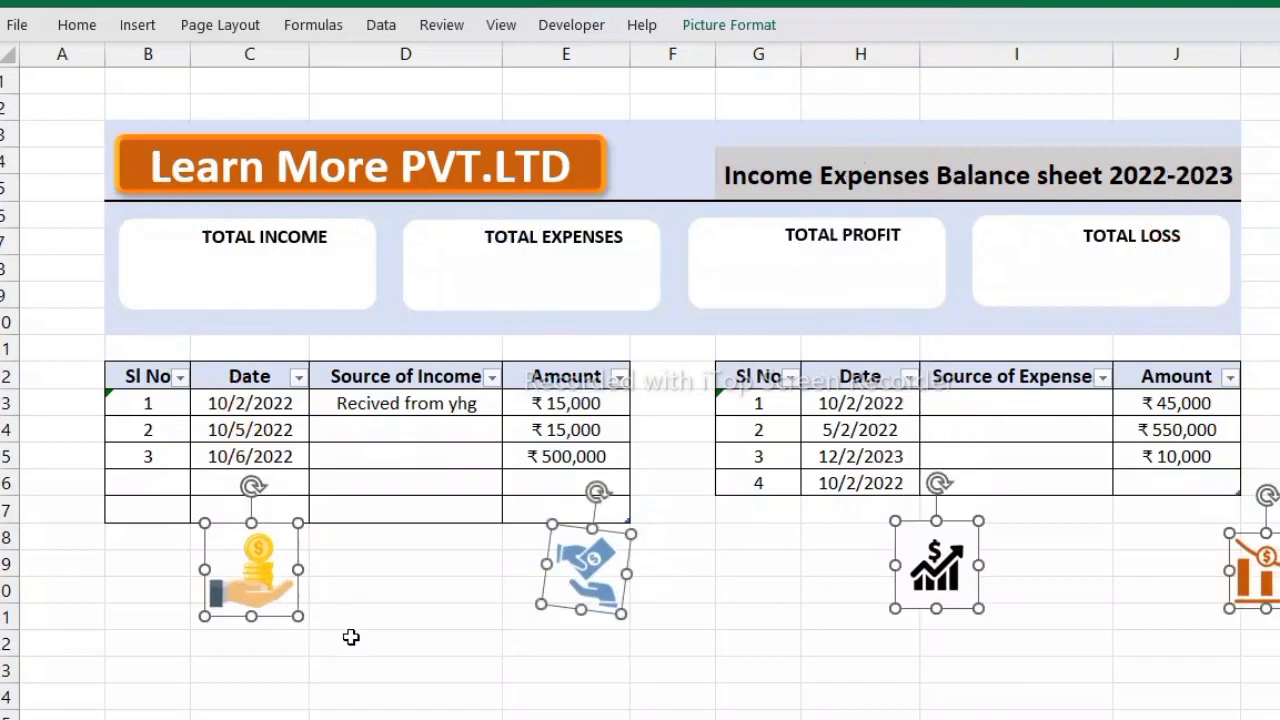
pyautogui.doubleClick(434, 640)
# - Shrink the coin-and-hand icon to fit the TOTAL INCOME card
pyautogui.click(223, 566)
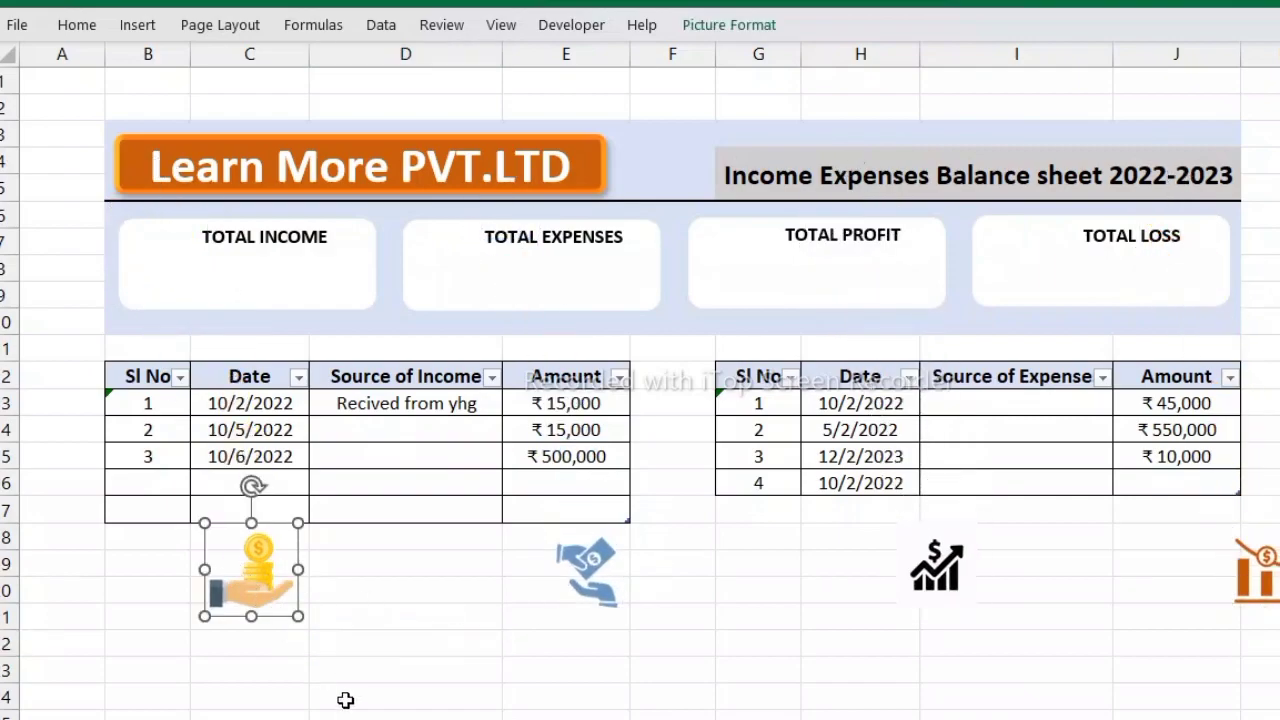
pyautogui.click(343, 700)
pyautogui.click(242, 600)
pyautogui.moveTo(298, 616)
pyautogui.mouseDown()
pyautogui.moveTo(269, 587)
pyautogui.moveTo(194, 287)
pyautogui.mouseUp()
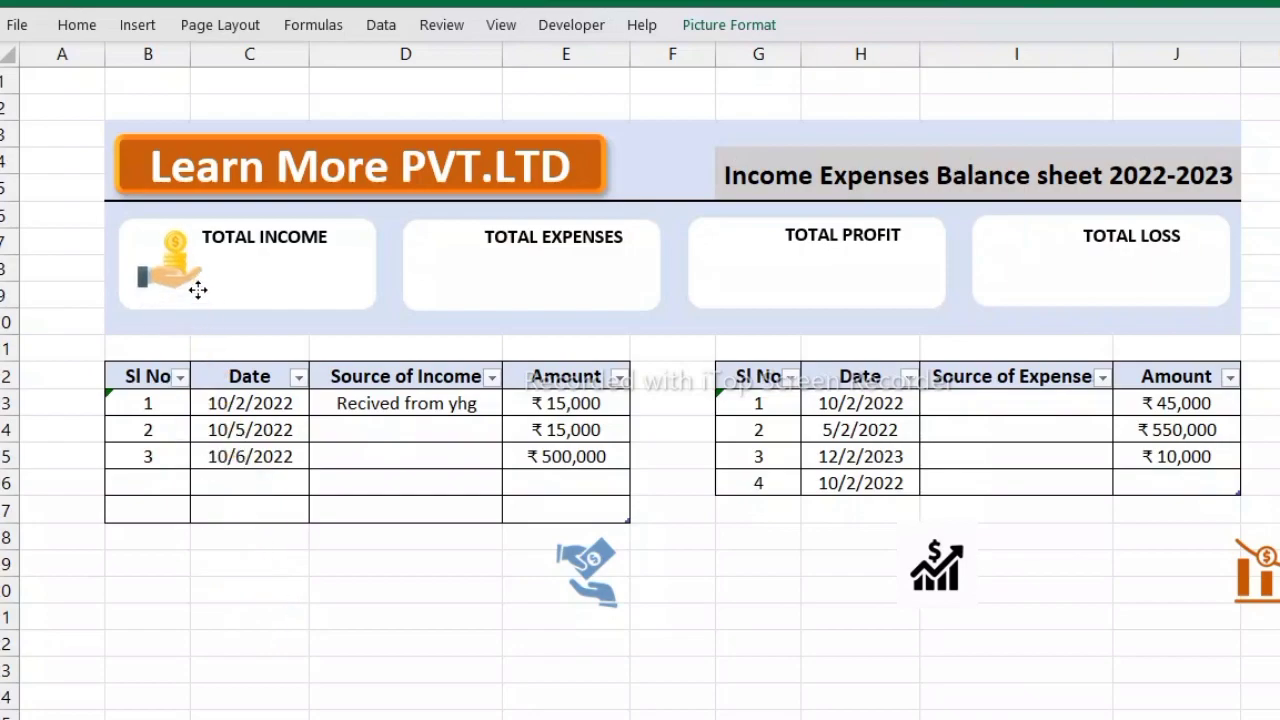
# - Place the coin icon in TOTAL INCOME and set the expense icon upright in TOTAL EXPENSES
pyautogui.click(482, 598)
pyautogui.click(586, 575)
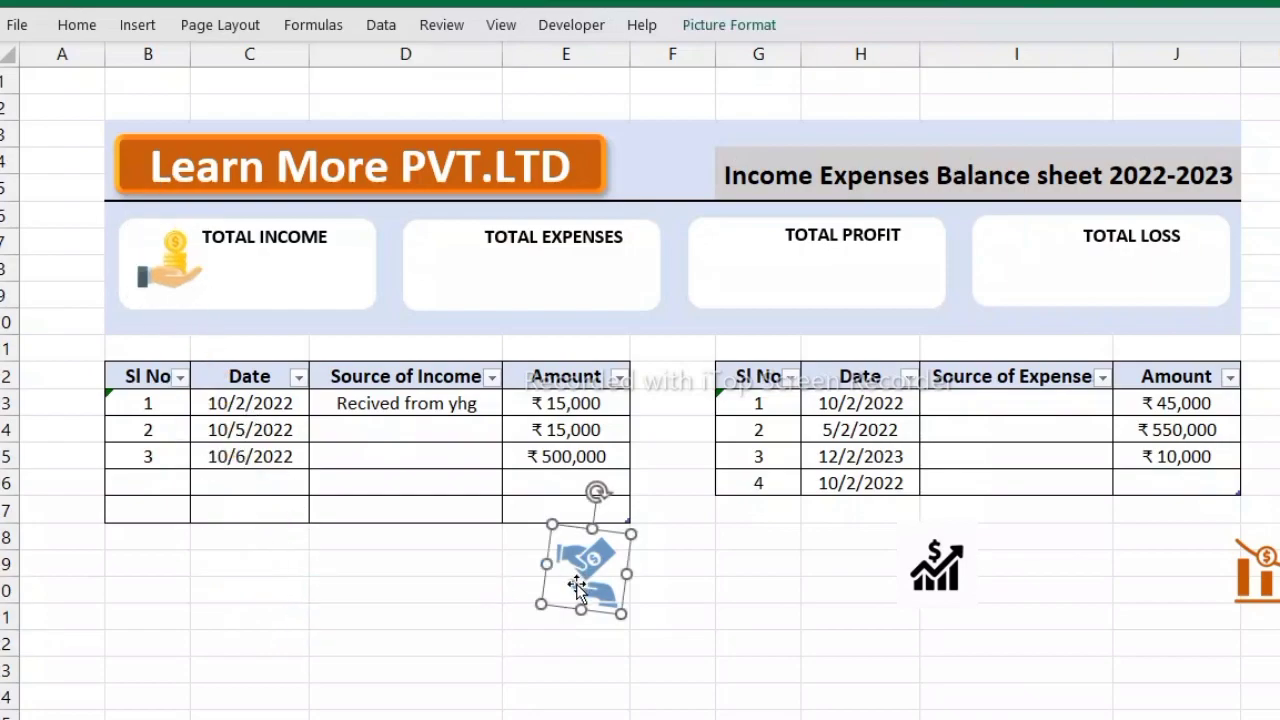
pyautogui.moveTo(586, 570)
pyautogui.mouseDown()
pyautogui.moveTo(470, 297)
pyautogui.moveTo(558, 480)
pyautogui.mouseUp()
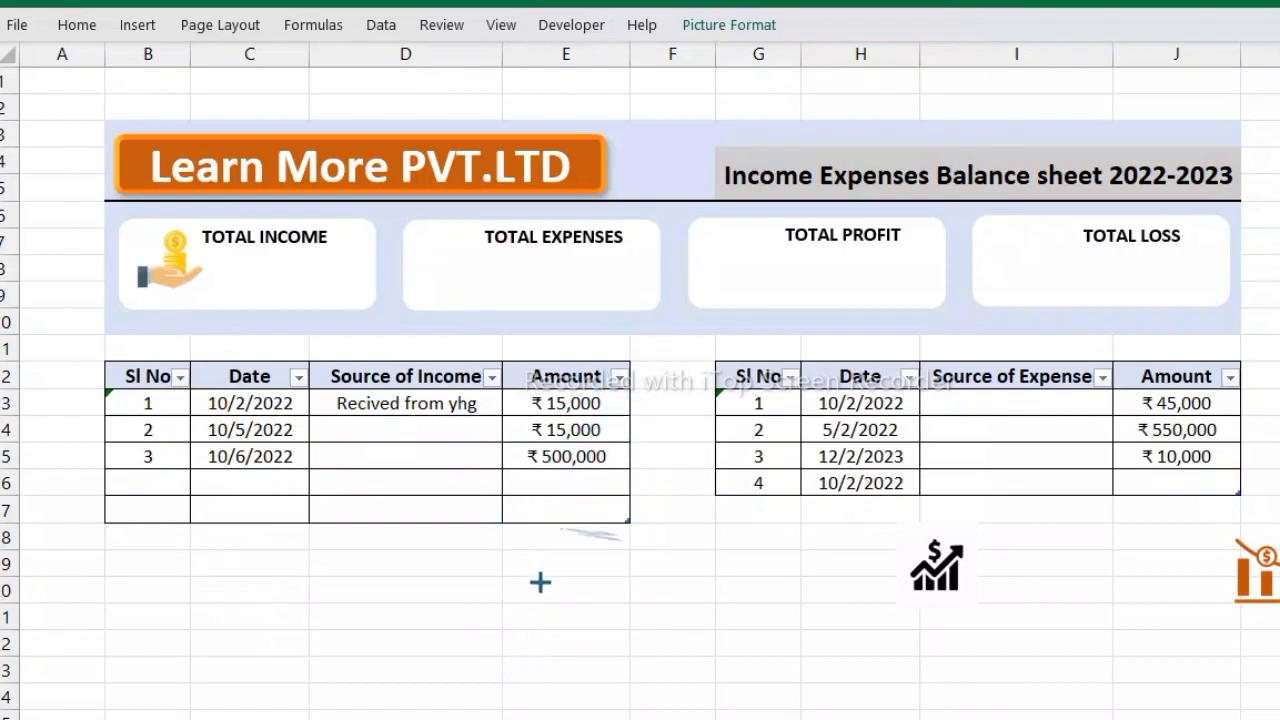
pyautogui.moveTo(558, 480); pyautogui.dragTo(586, 660)
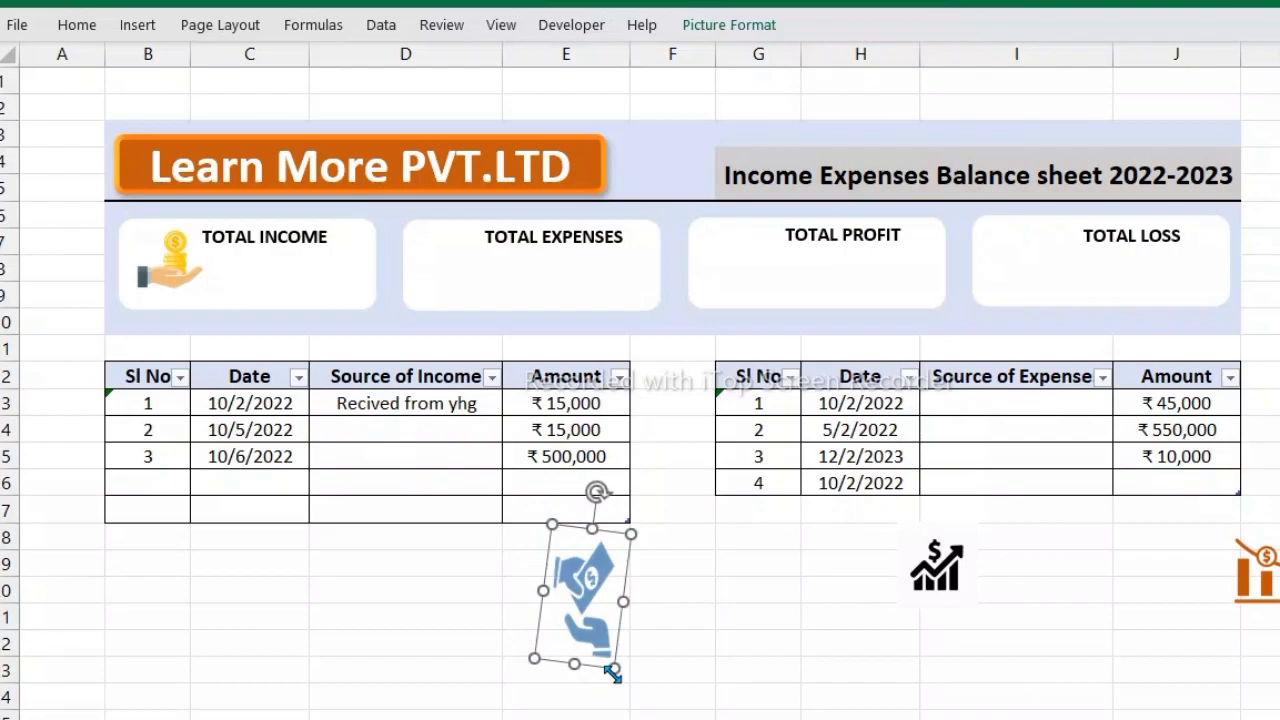
pyautogui.moveTo(594, 489); pyautogui.dragTo(578, 491)
pyautogui.moveTo(622, 653); pyautogui.dragTo(460, 281)
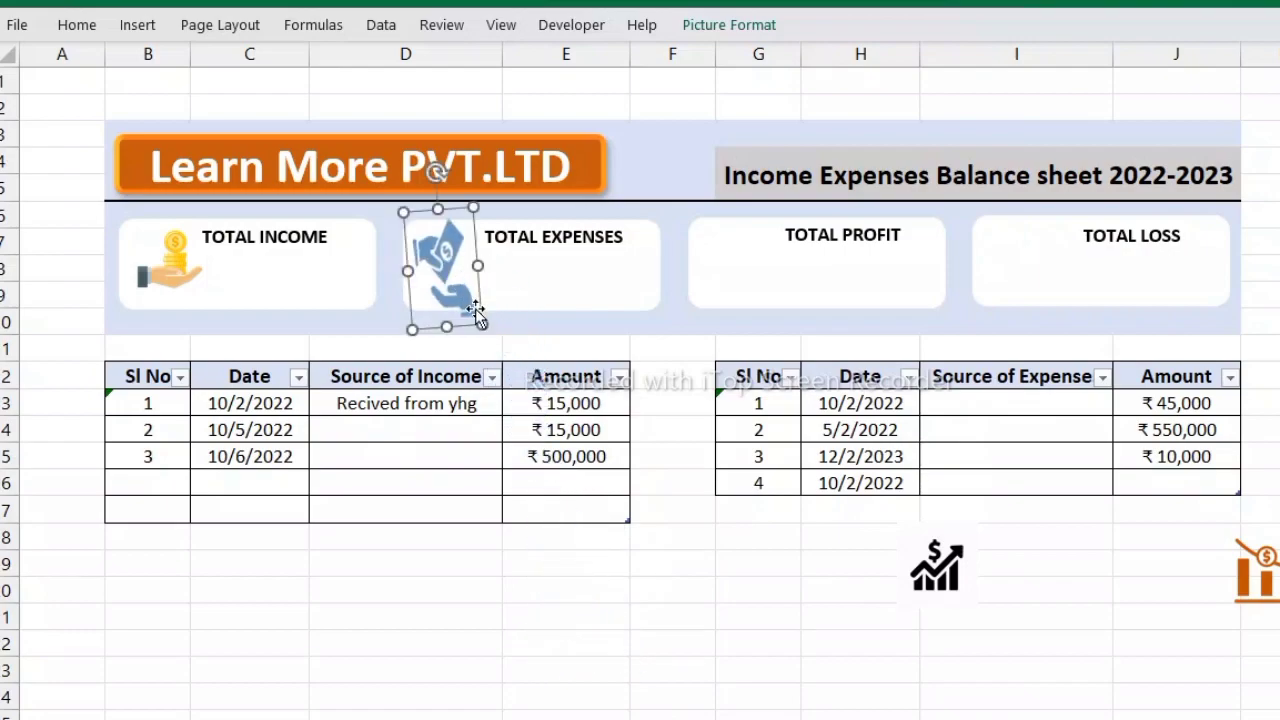
pyautogui.click(471, 311)
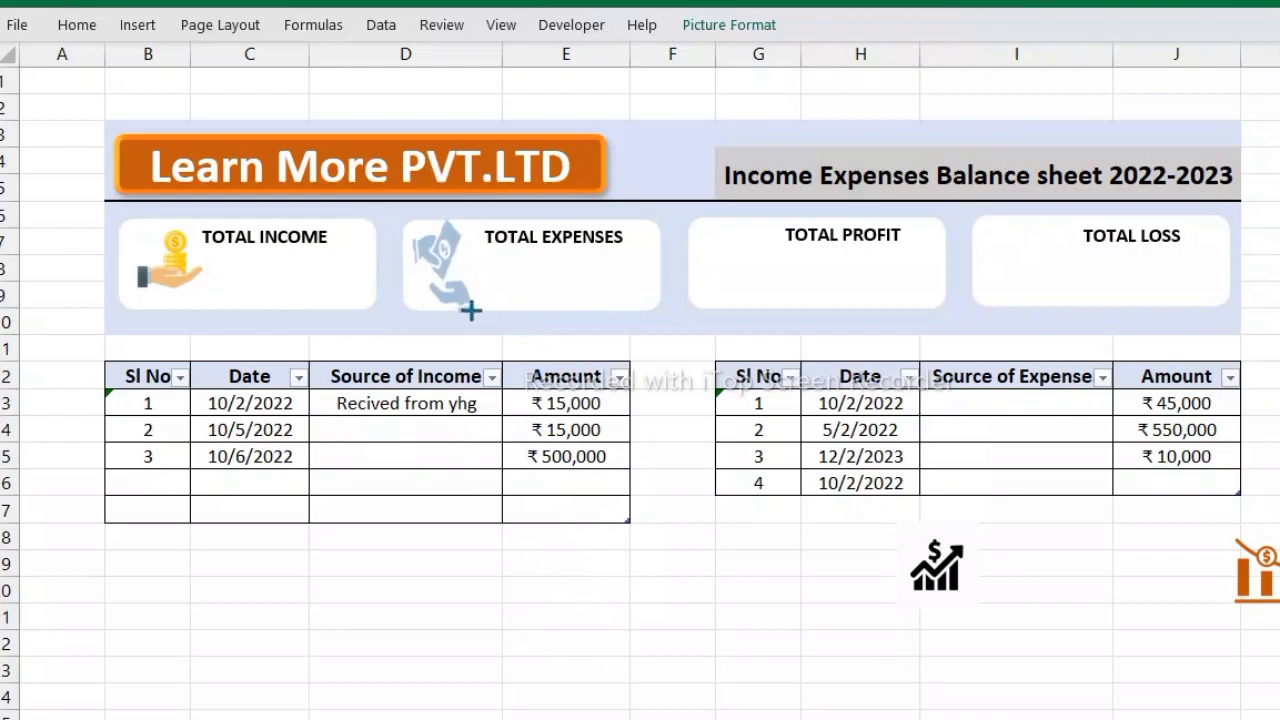
pyautogui.click(466, 302)
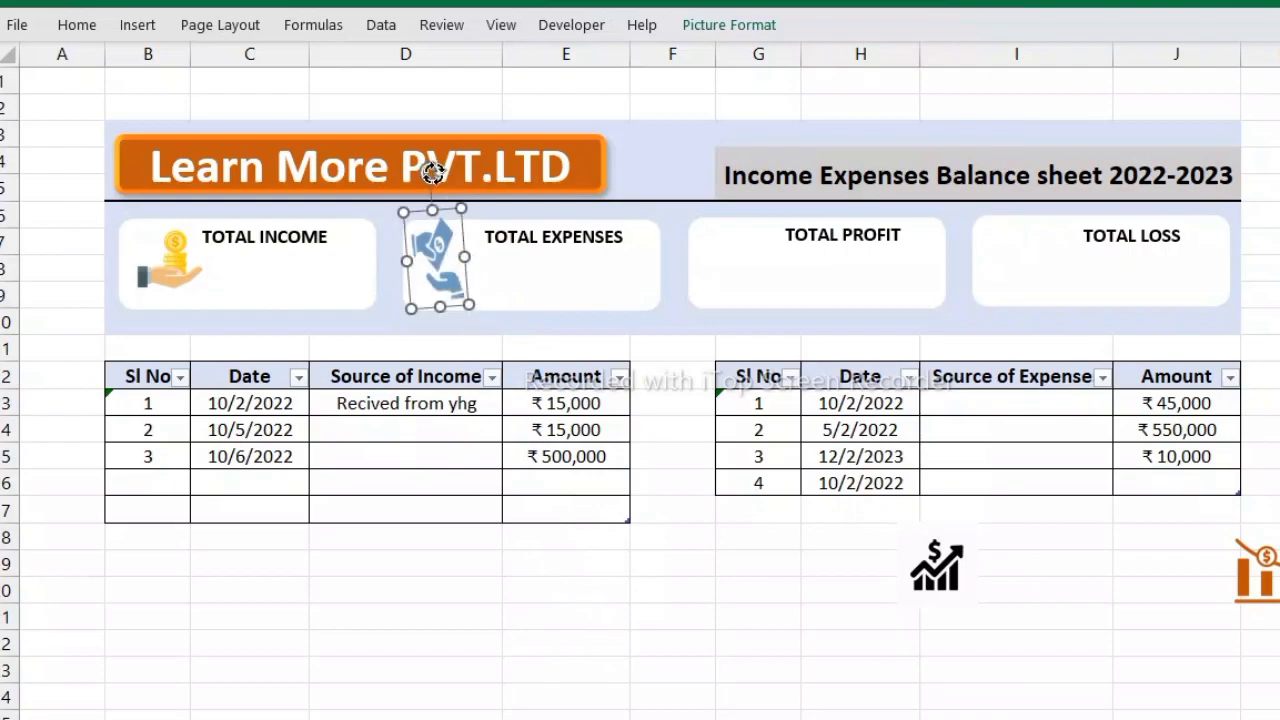
pyautogui.moveTo(432, 172); pyautogui.dragTo(438, 172)
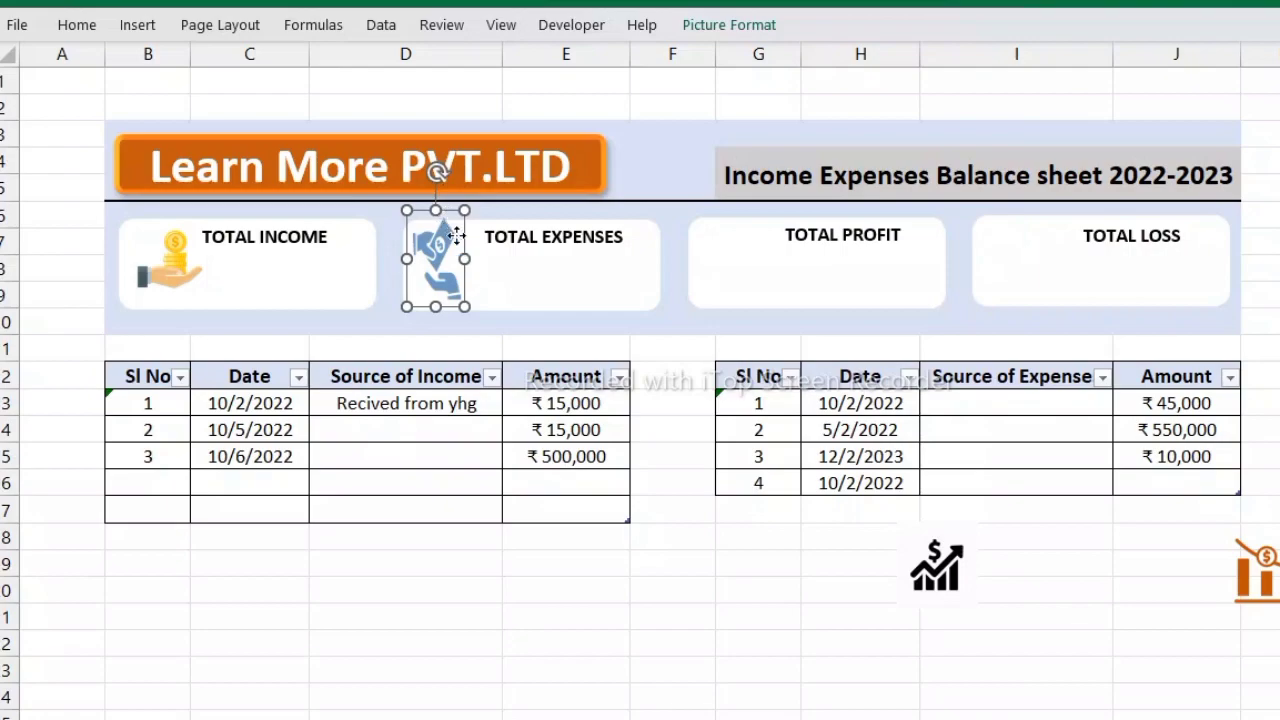
pyautogui.moveTo(455, 235); pyautogui.dragTo(467, 243)
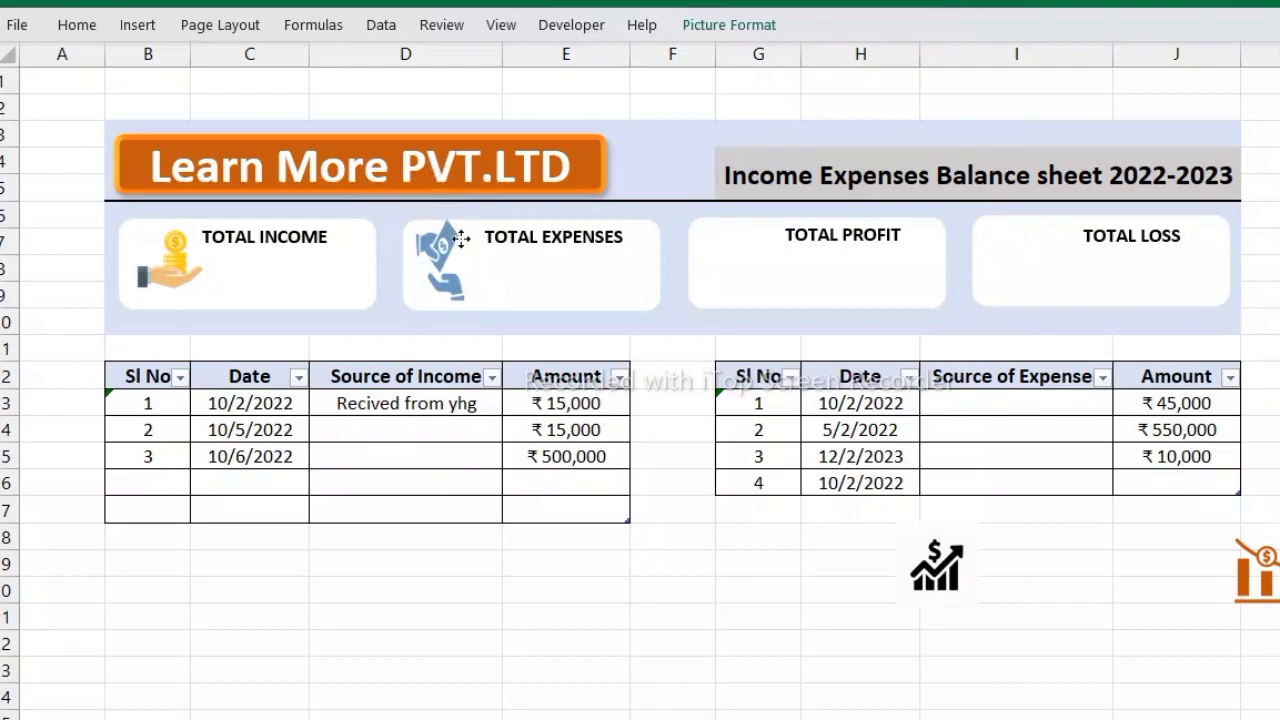
pyautogui.click(434, 676)
# - Move the growth icon into TOTAL PROFIT and the loss-chart icon into TOTAL LOSS
pyautogui.click(938, 565)
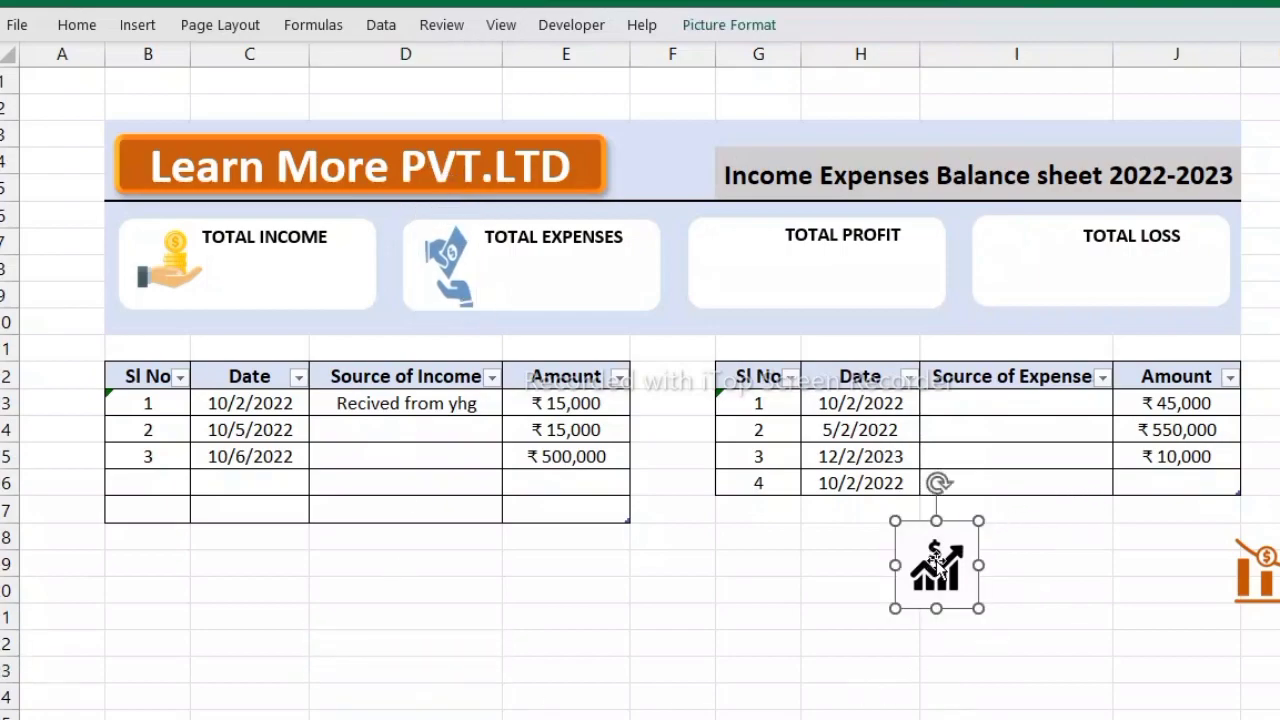
pyautogui.moveTo(938, 565); pyautogui.dragTo(733, 259)
pyautogui.click(820, 613)
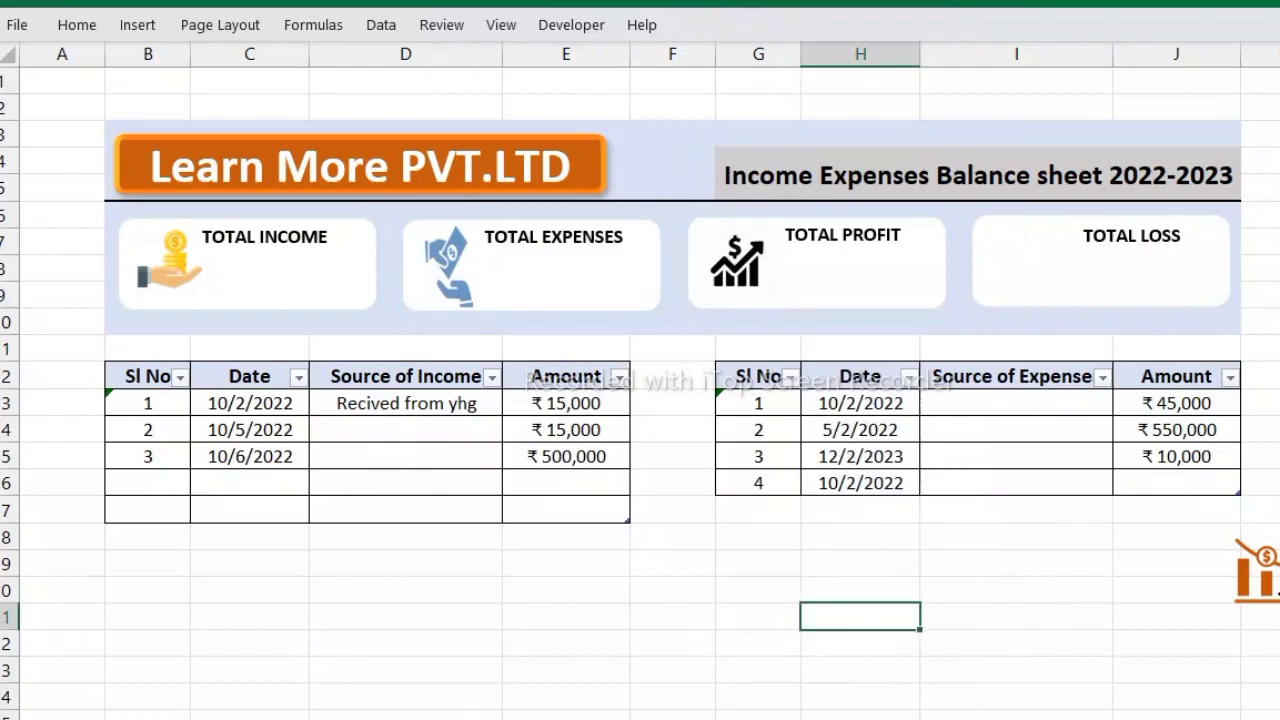
pyautogui.click(1258, 580)
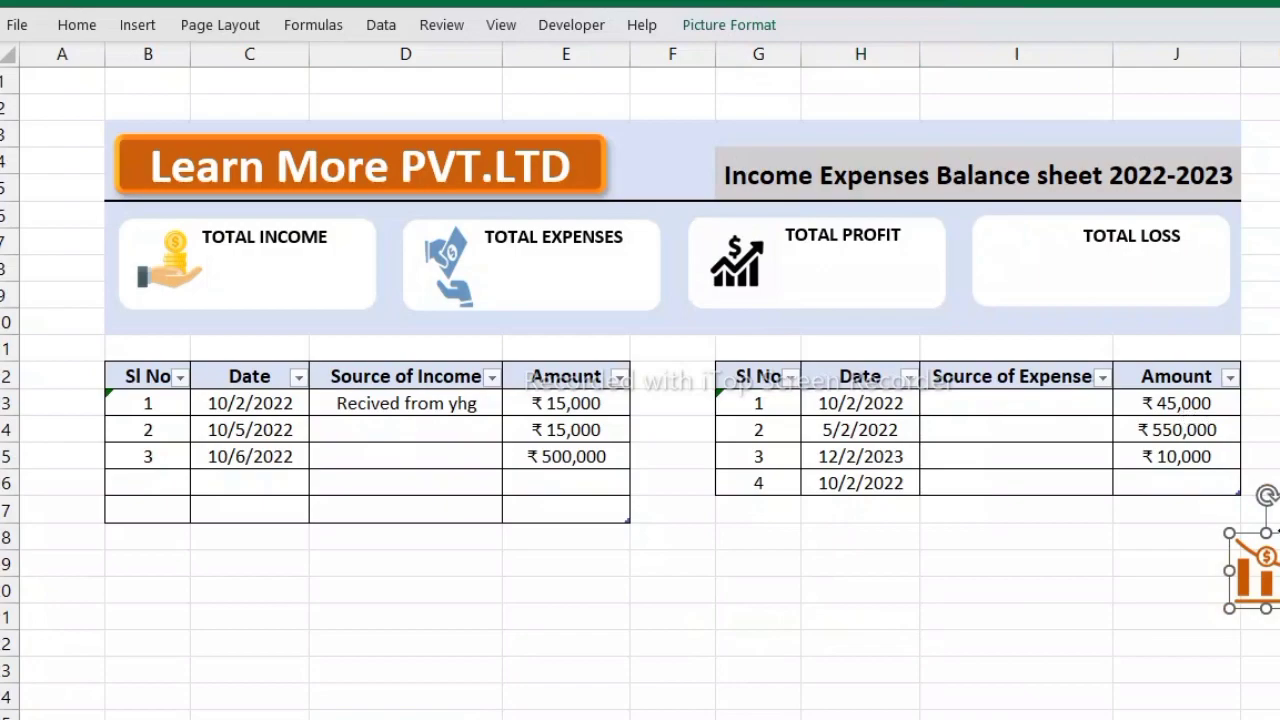
pyautogui.moveTo(1258, 575); pyautogui.dragTo(1065, 219)
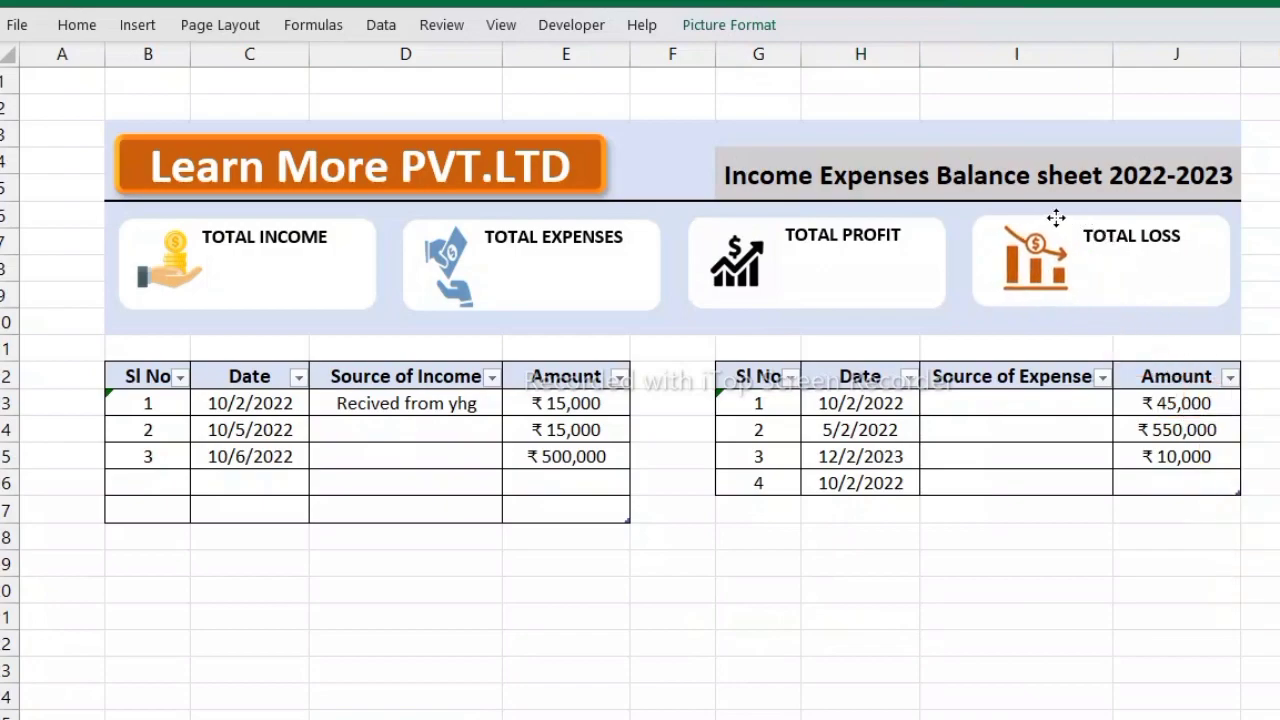
pyautogui.moveTo(1065, 219); pyautogui.dragTo(1051, 217)
pyautogui.click(1079, 694)
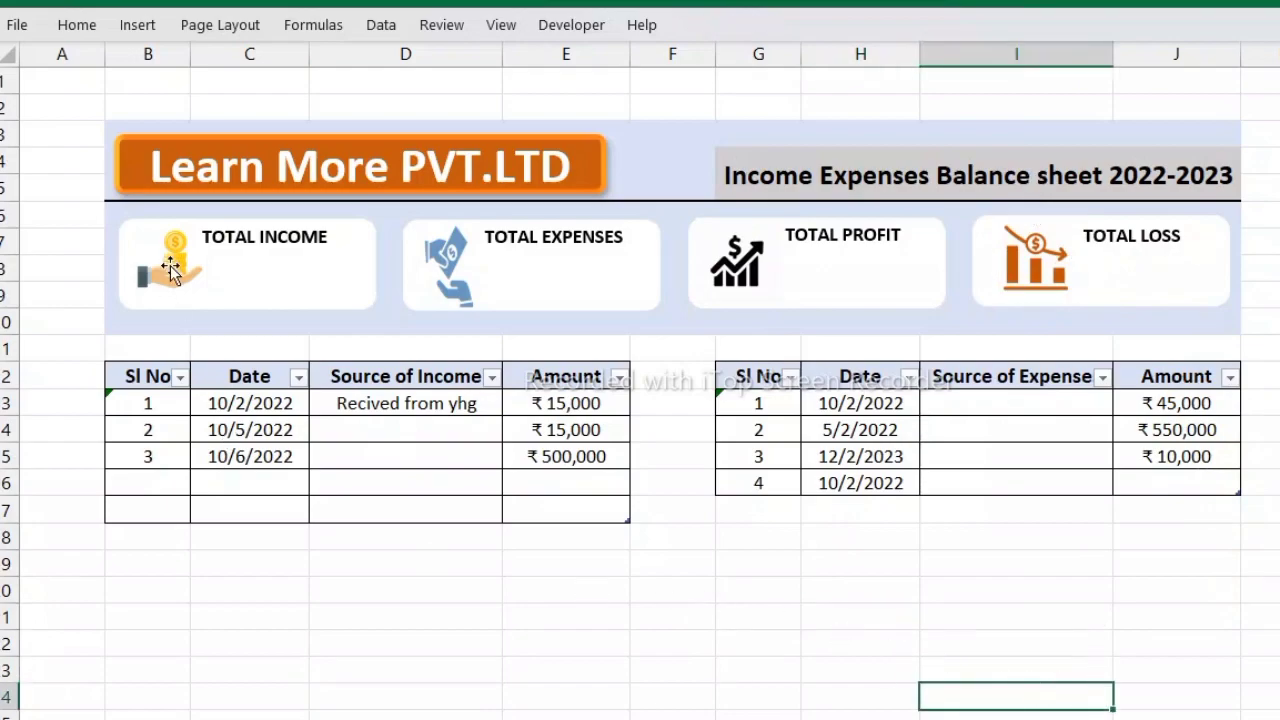
# - Draw a blue rectangle value box inside the TOTAL INCOME card beside its icon
pyautogui.click(137, 27)
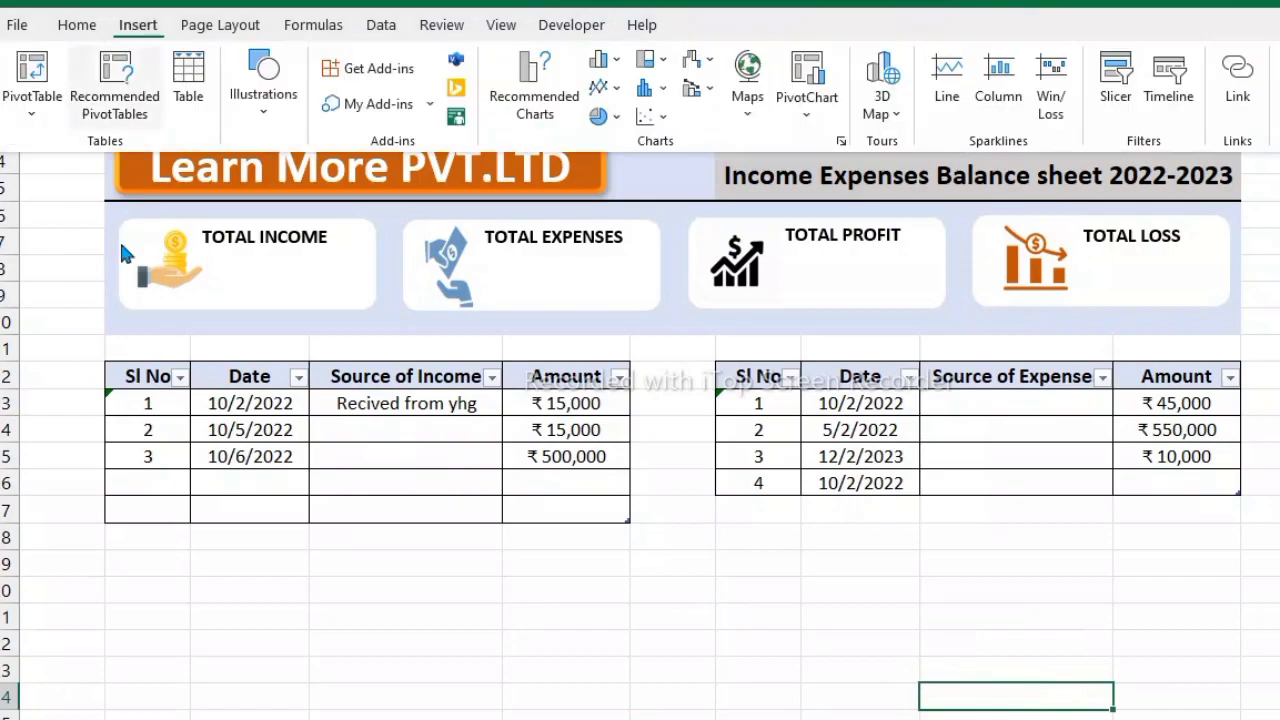
pyautogui.click(251, 92)
pyautogui.click(318, 210)
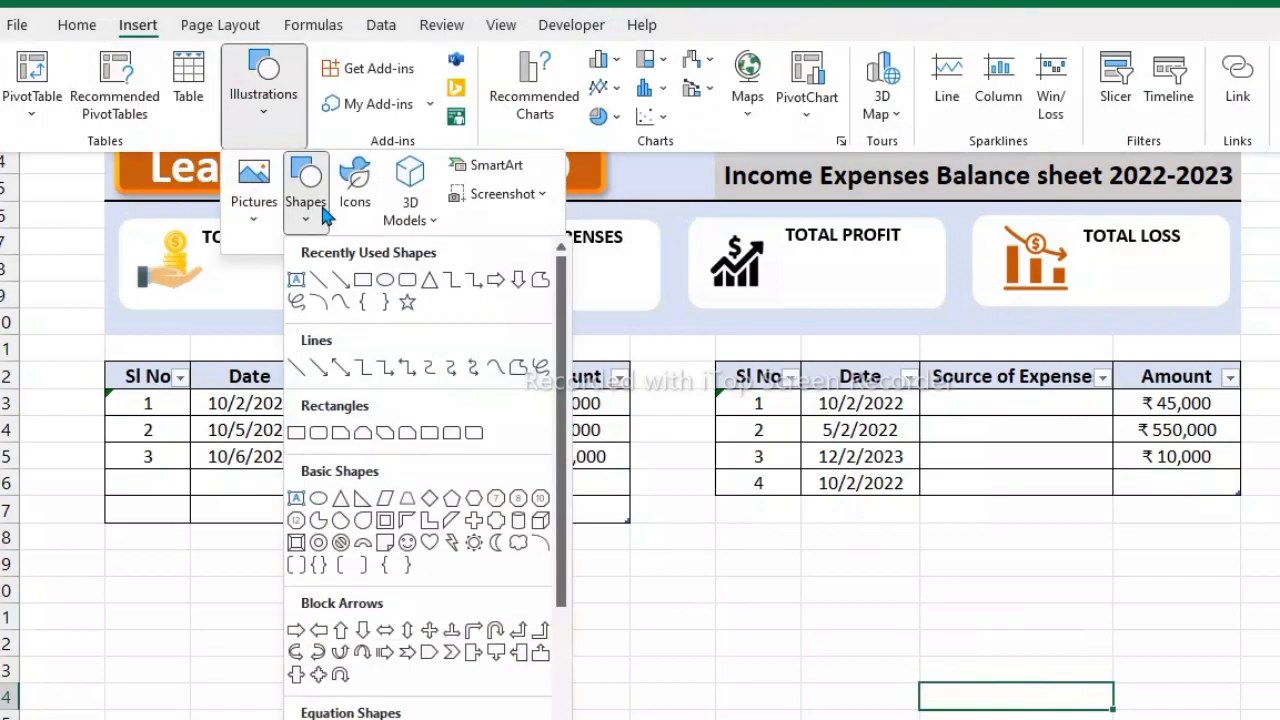
pyautogui.click(403, 284)
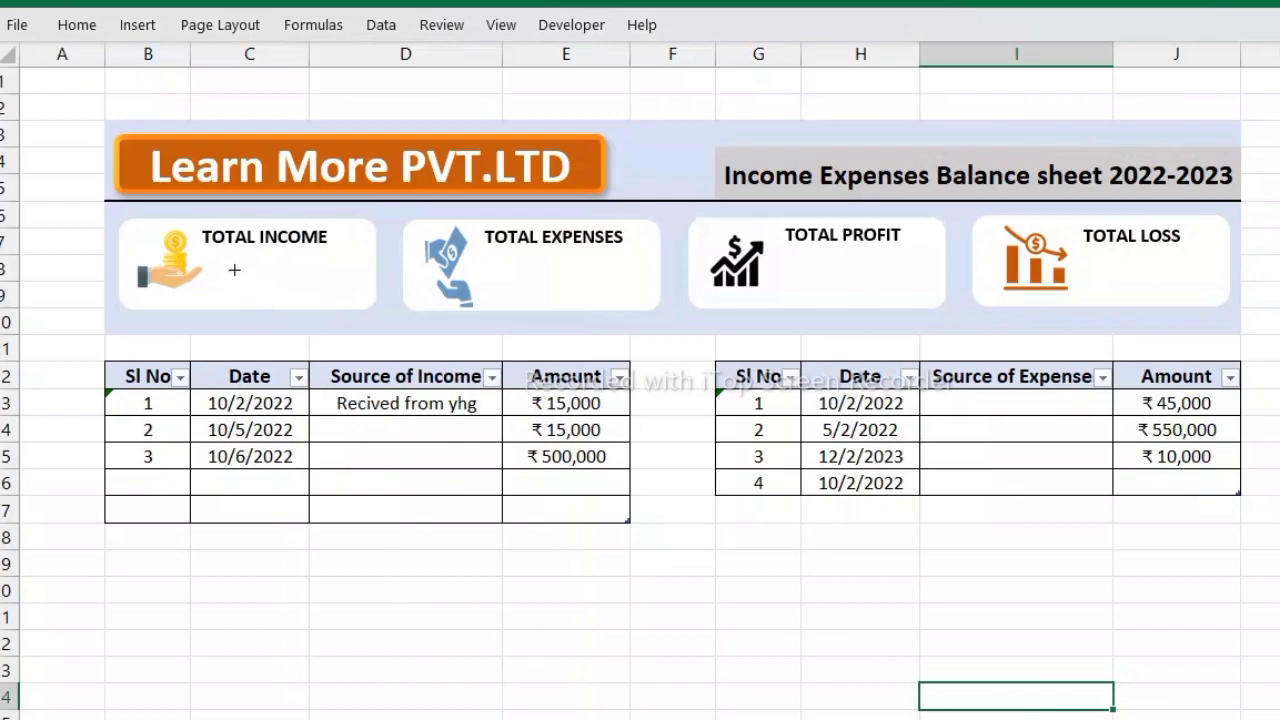
pyautogui.moveTo(225, 263); pyautogui.dragTo(346, 296)
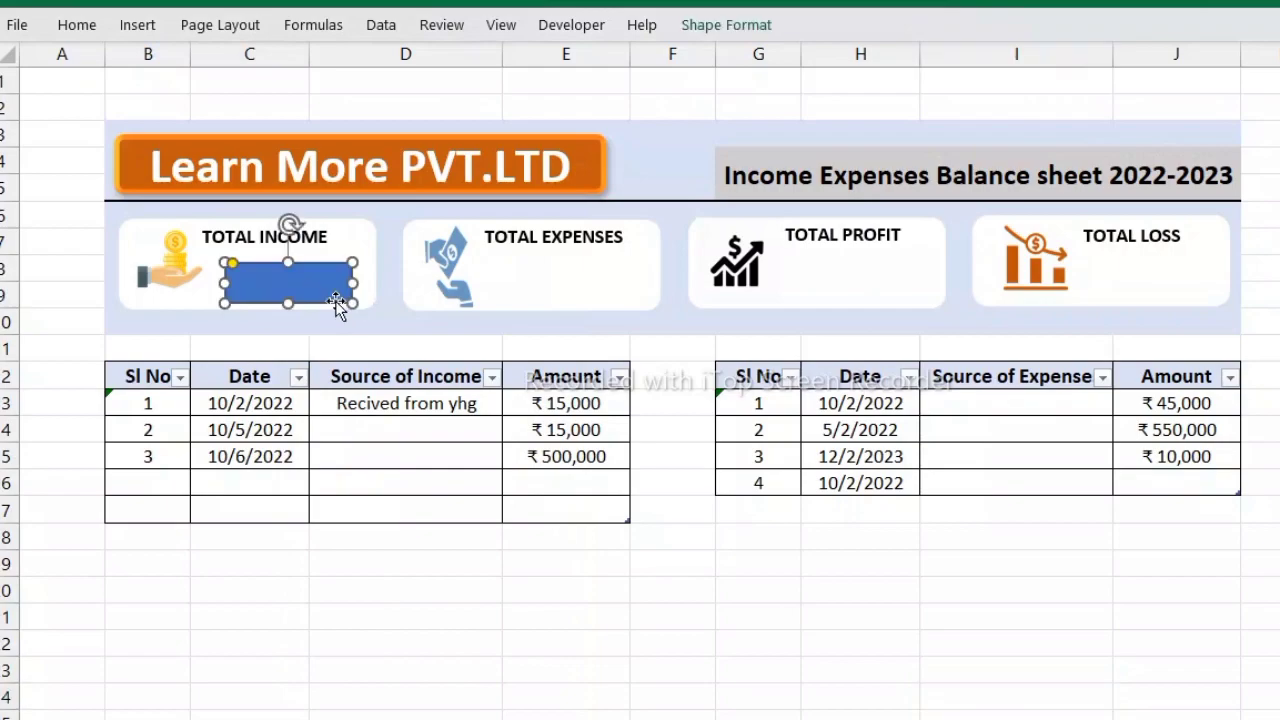
pyautogui.moveTo(333, 299); pyautogui.dragTo(323, 285)
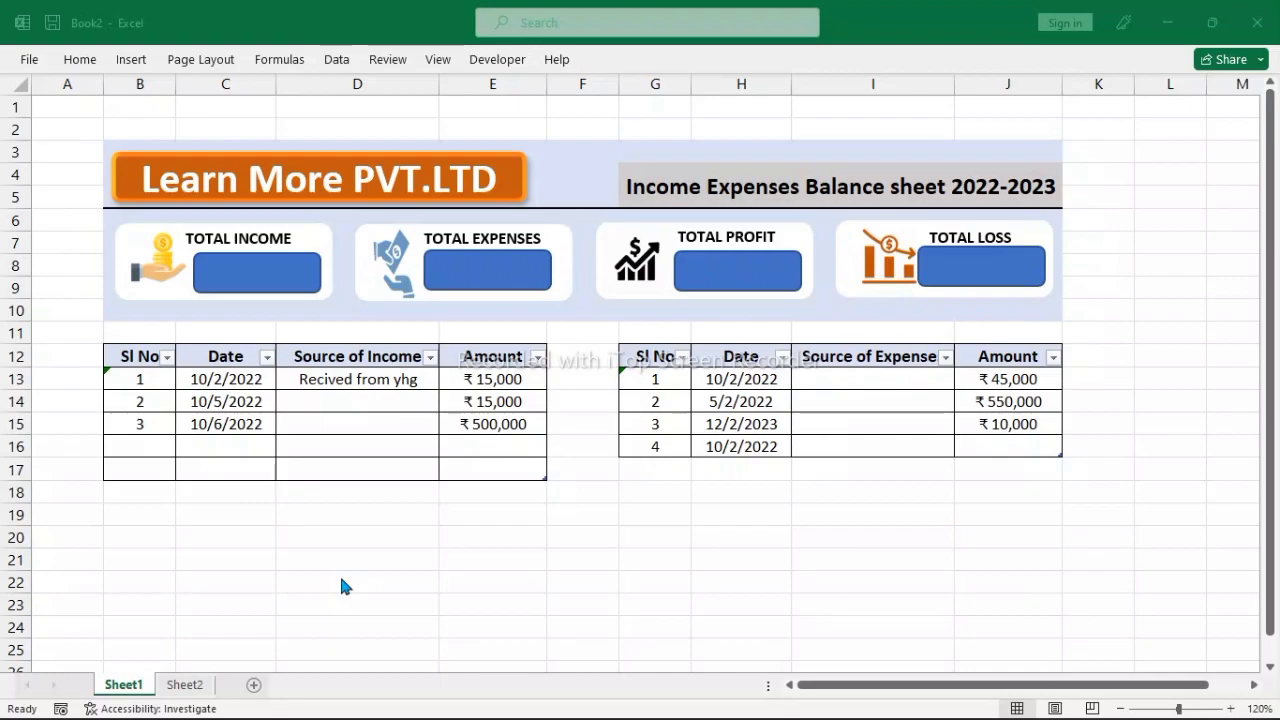
# - In Sheet2's Total icome cell, sum Sheet1's income Amount cells E13:E17 to get ₹530,000
pyautogui.click(184, 685)
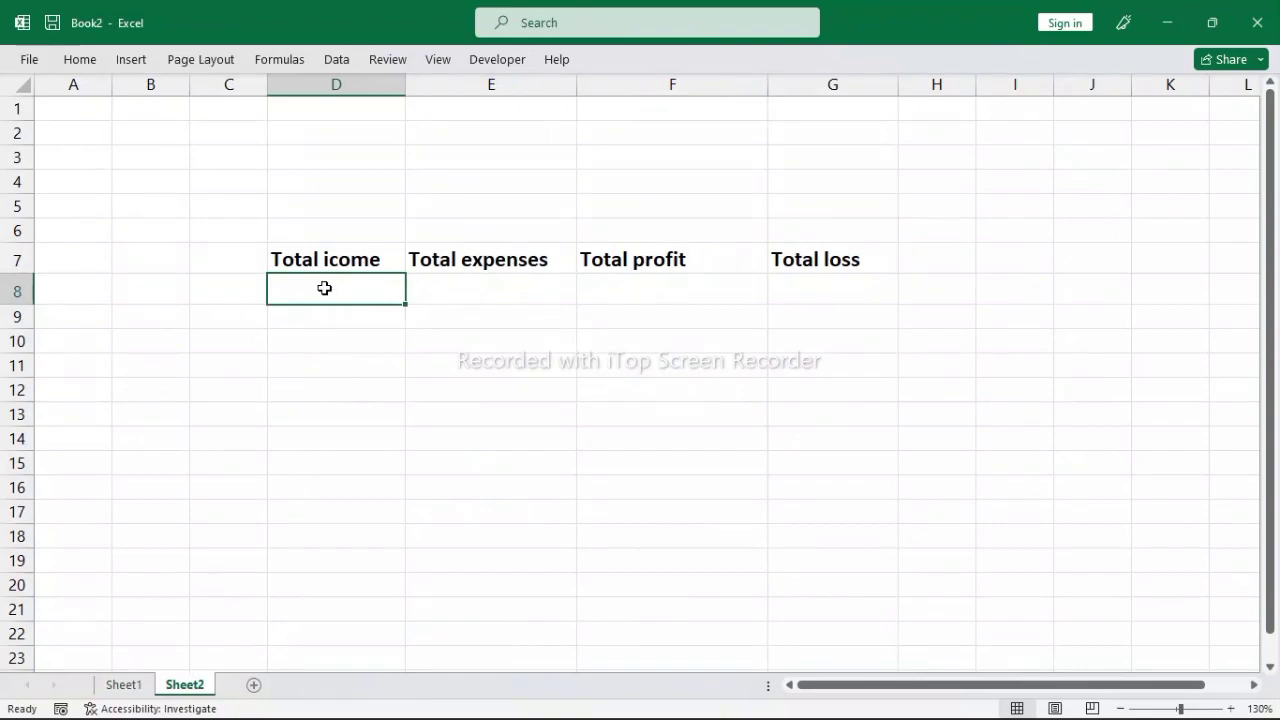
pyautogui.write('=')
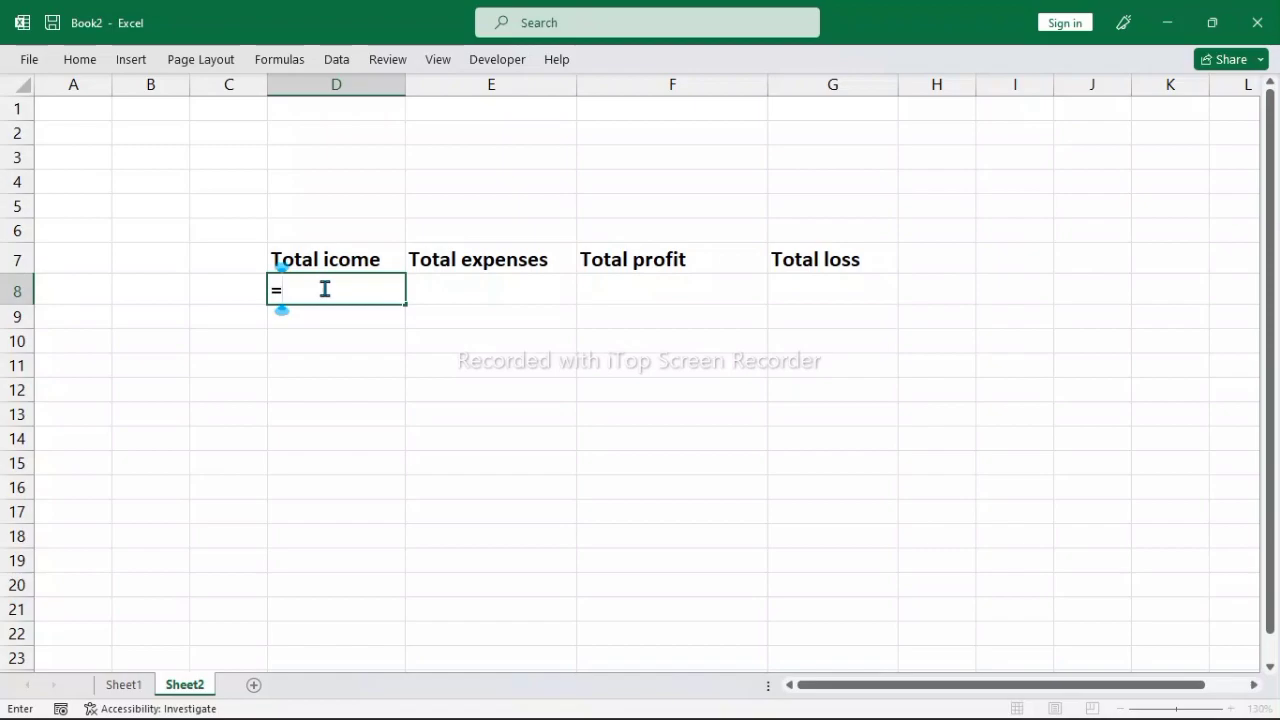
pyautogui.write('sum')
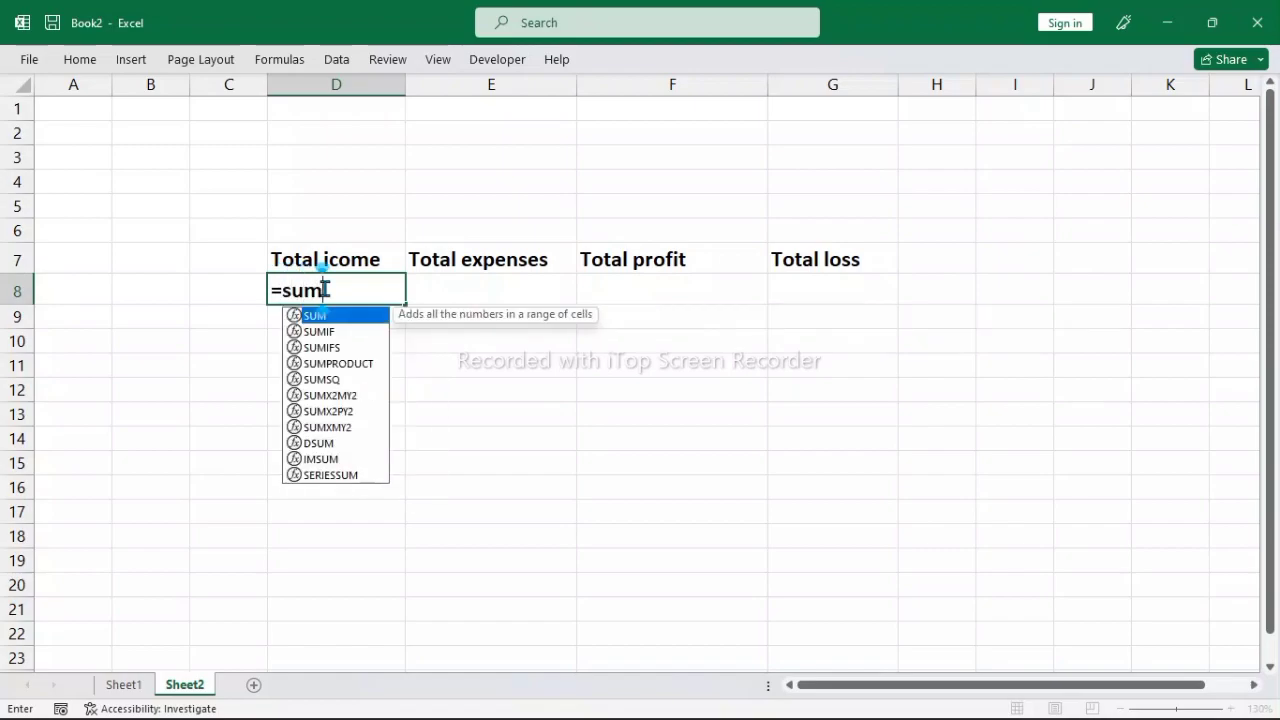
pyautogui.doubleClick(341, 316)
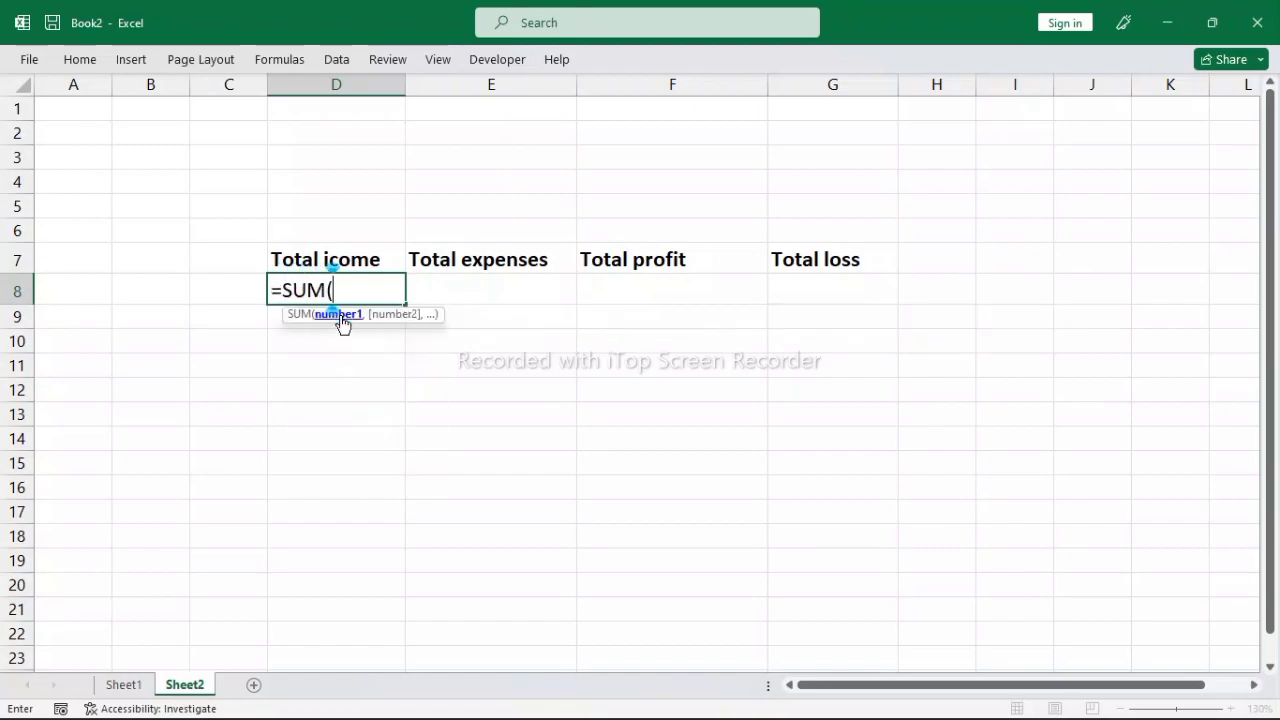
pyautogui.click(124, 685)
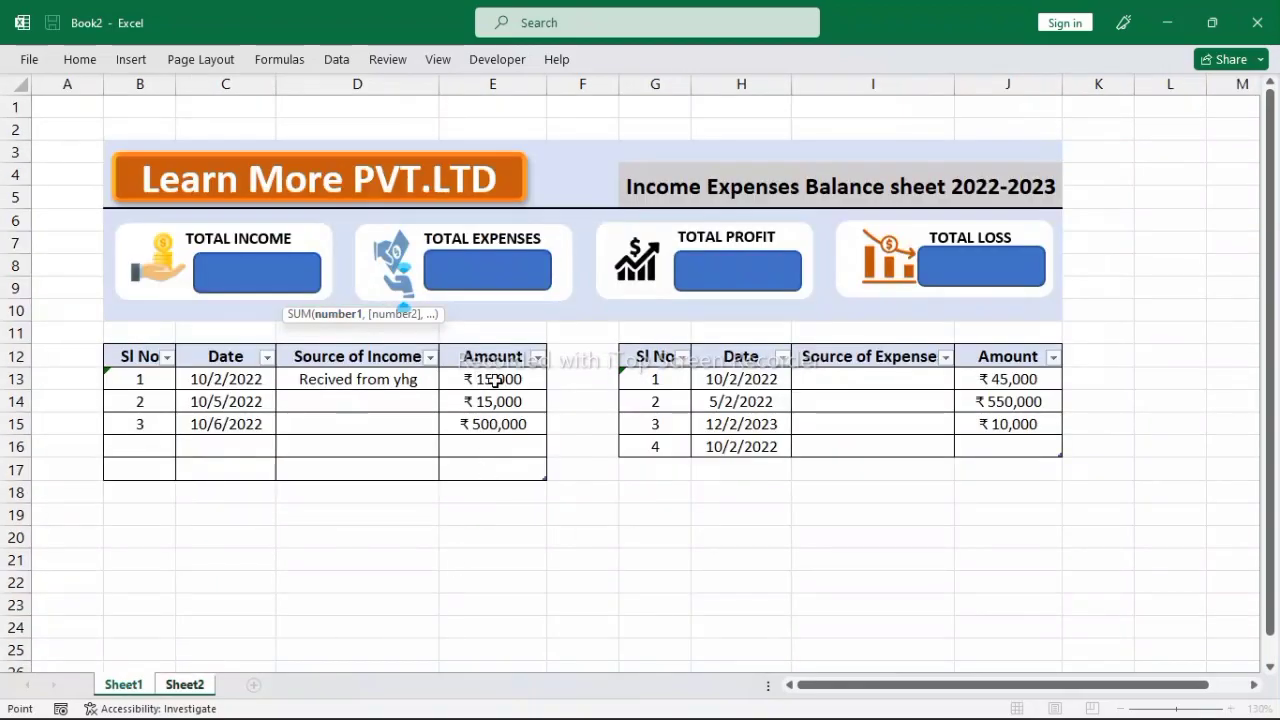
pyautogui.moveTo(495, 381); pyautogui.dragTo(490, 464)
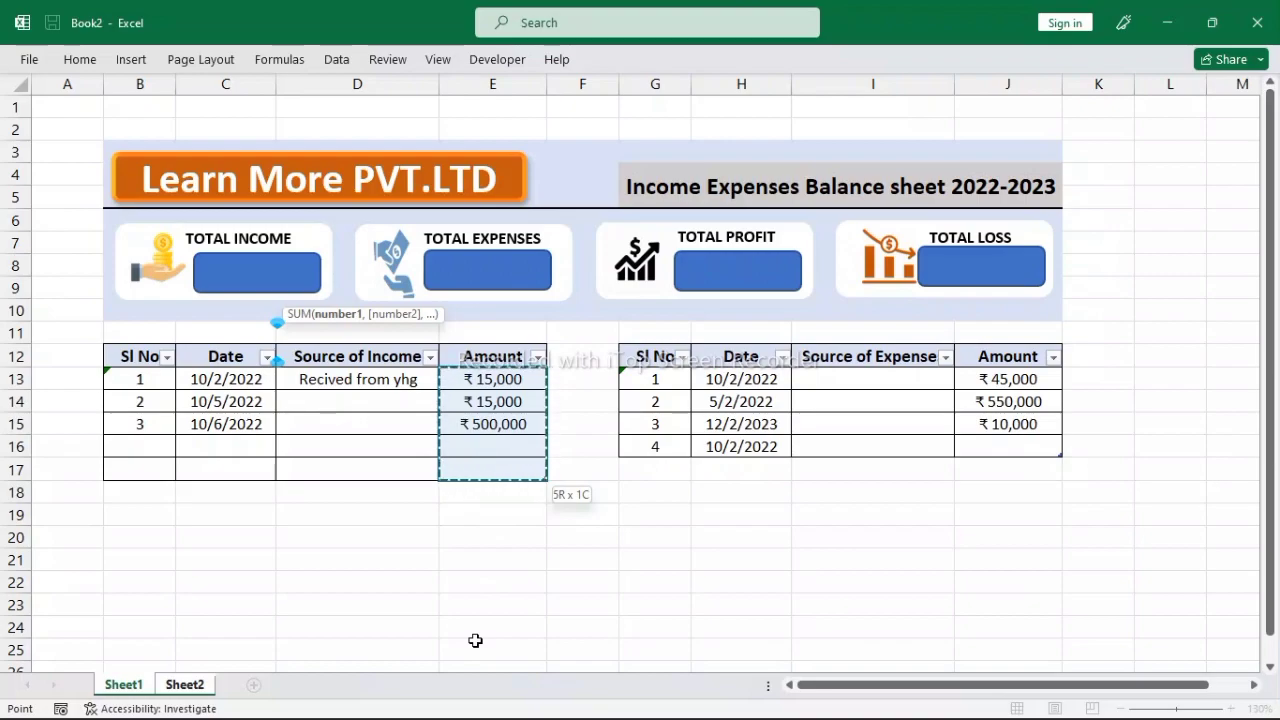
pyautogui.press('Return')
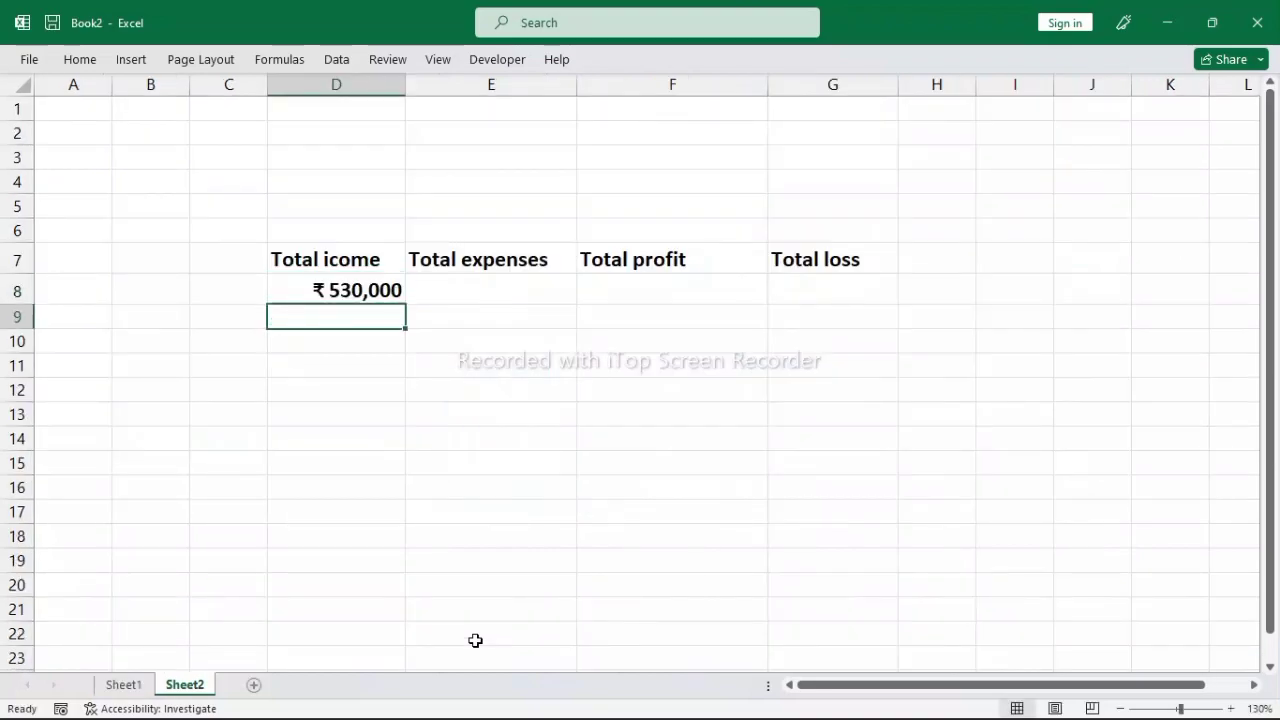
# - Enter a SUM in Sheet2 E8 over Sheet1's column J expense amounts, giving ₹605,000
pyautogui.click(533, 298)
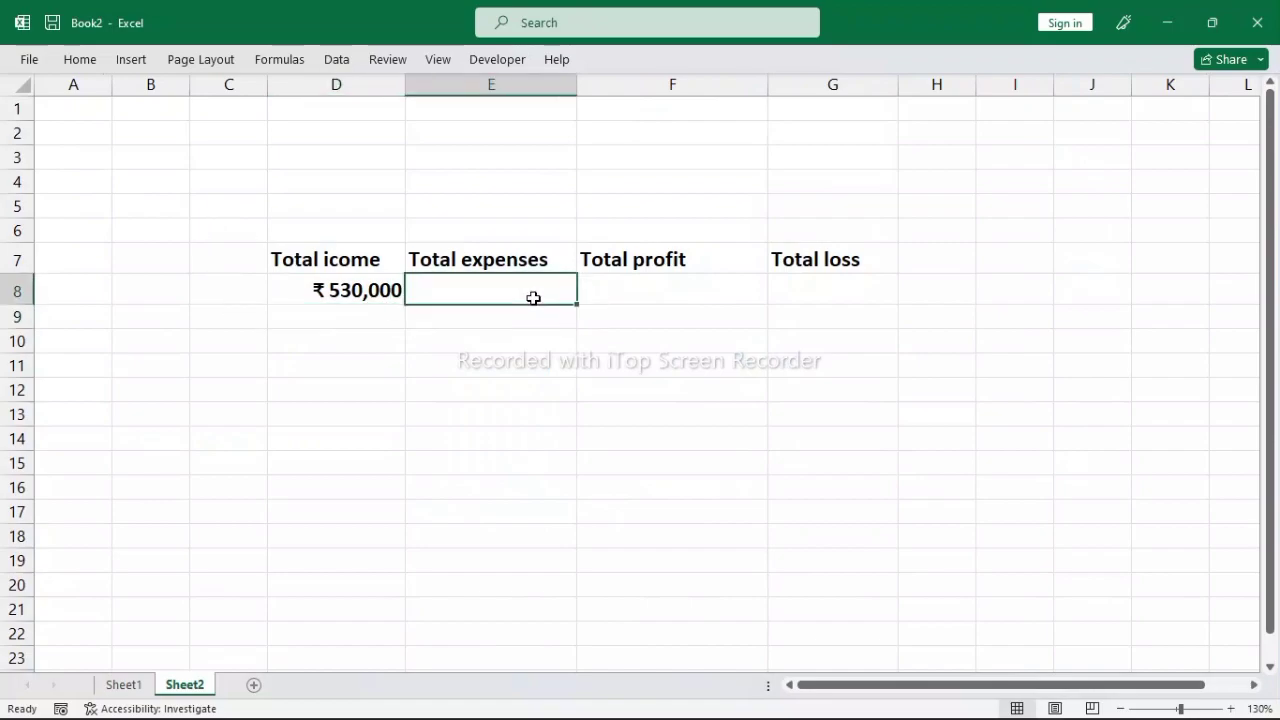
pyautogui.write('=s')
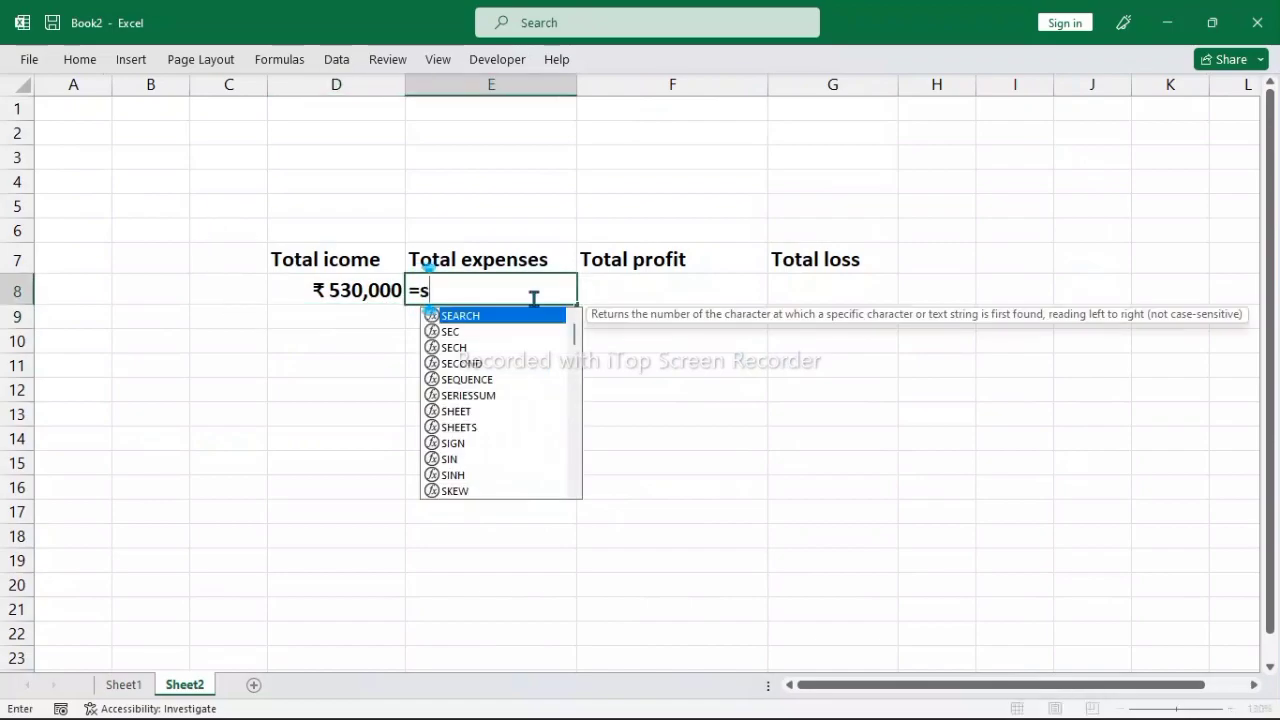
pyautogui.write('um')
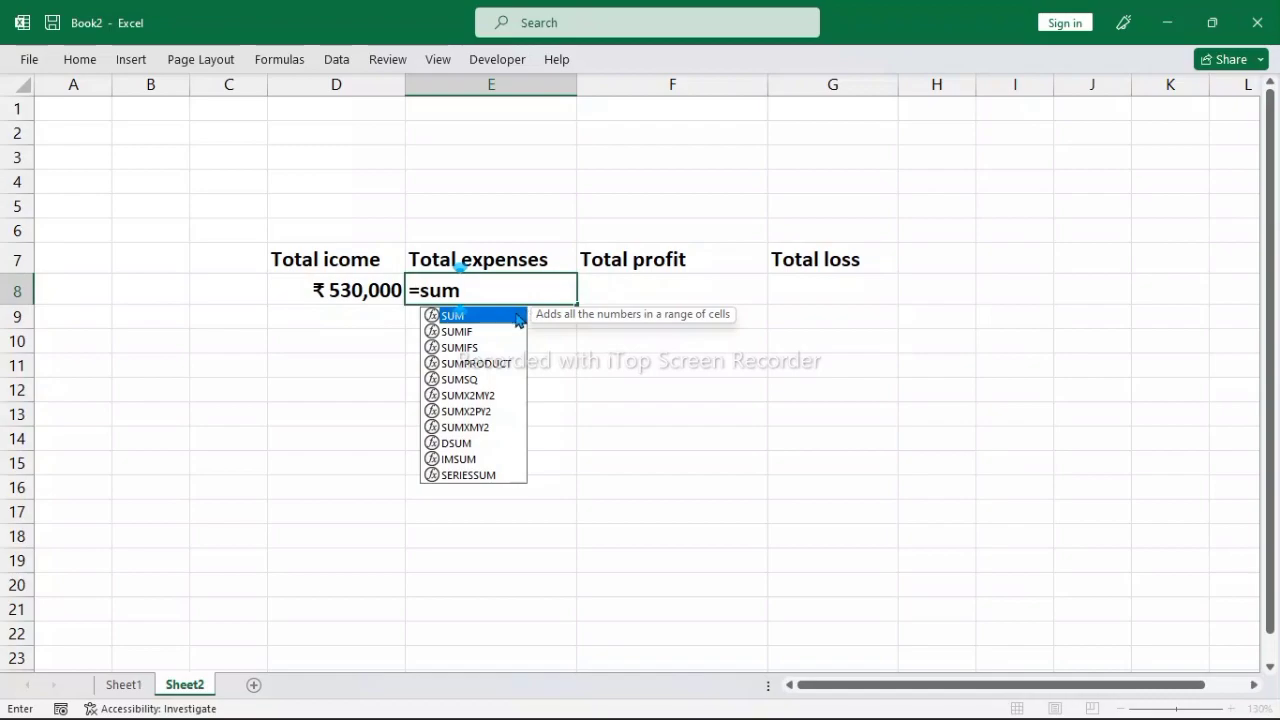
pyautogui.doubleClick(518, 316)
pyautogui.click(147, 670)
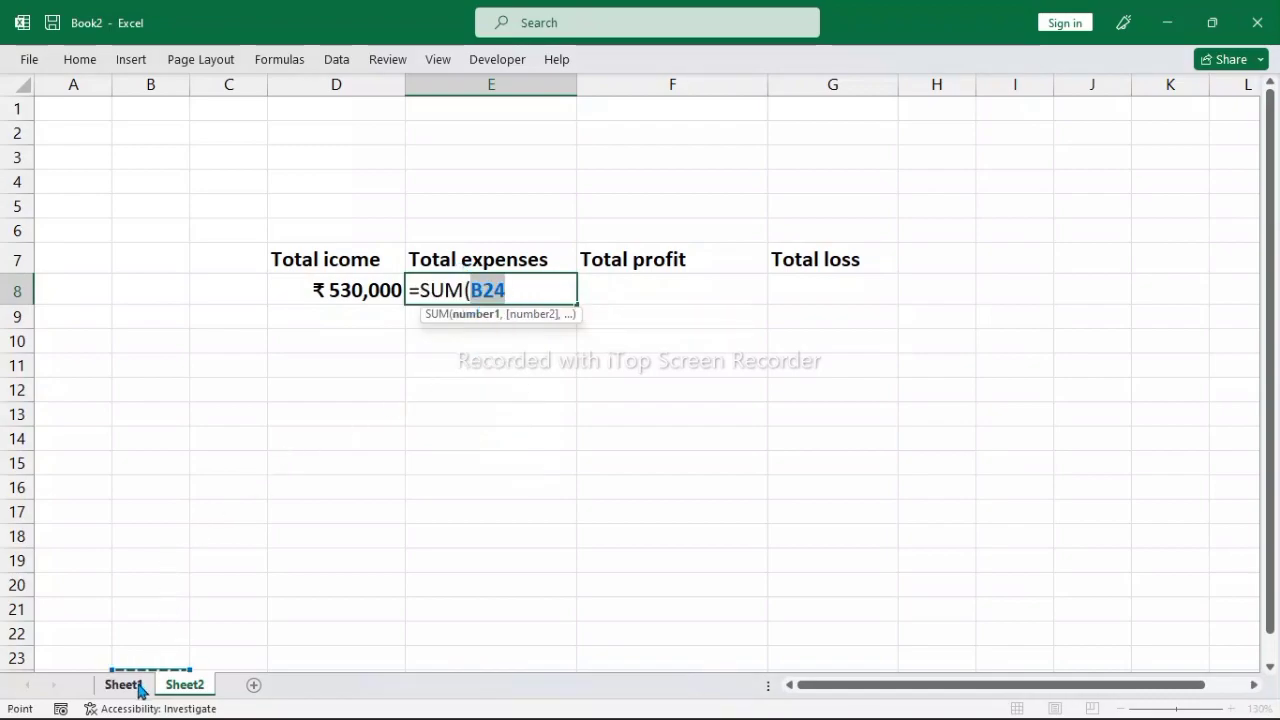
pyautogui.click(130, 685)
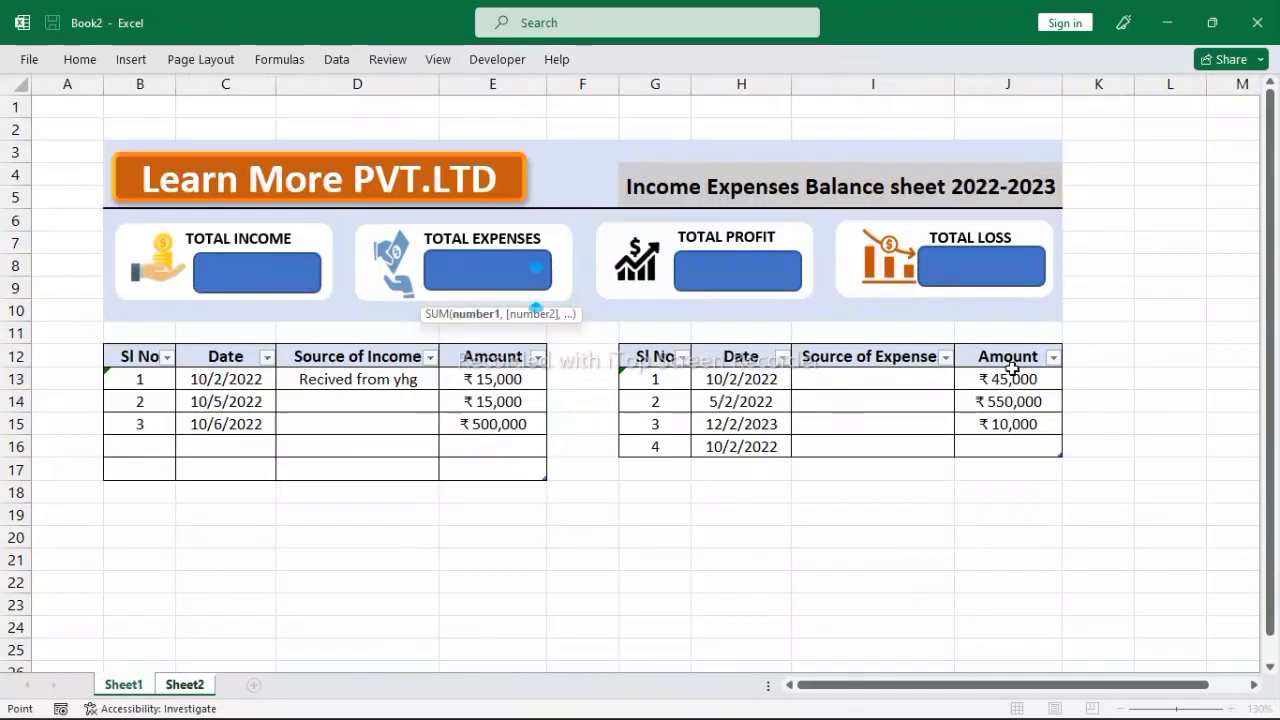
pyautogui.moveTo(1017, 381); pyautogui.dragTo(1019, 437)
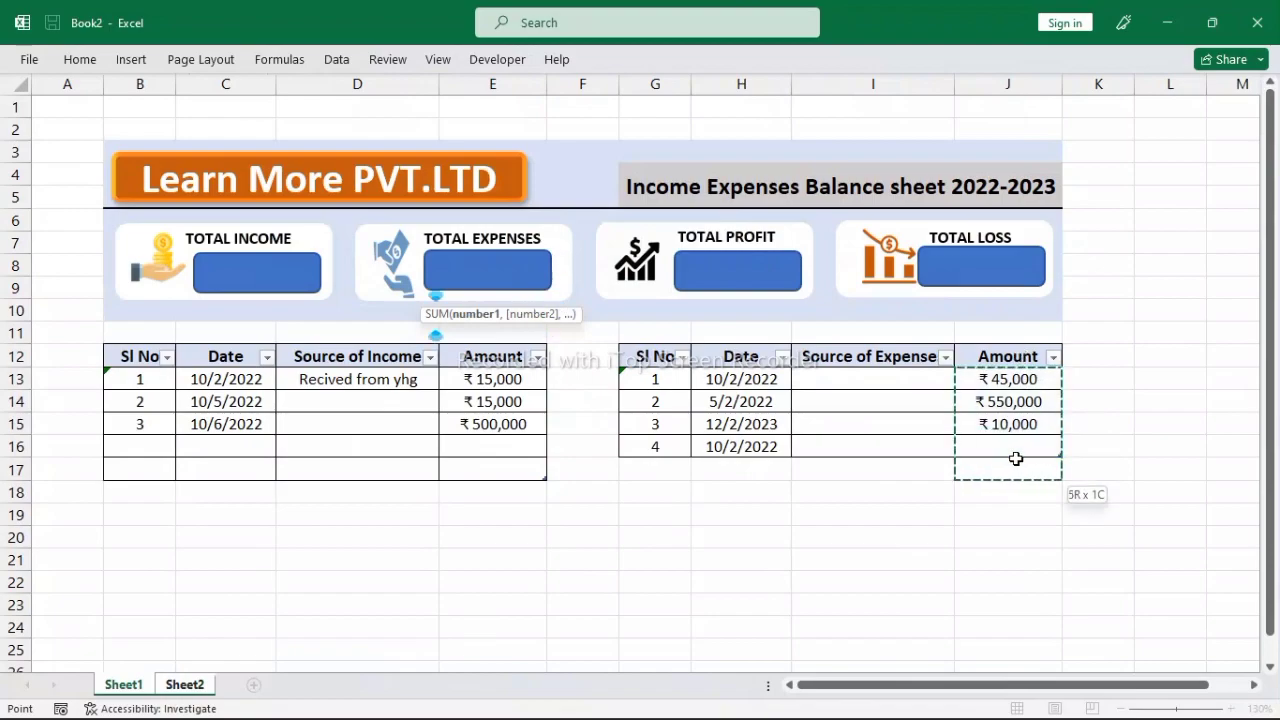
pyautogui.press('Return')
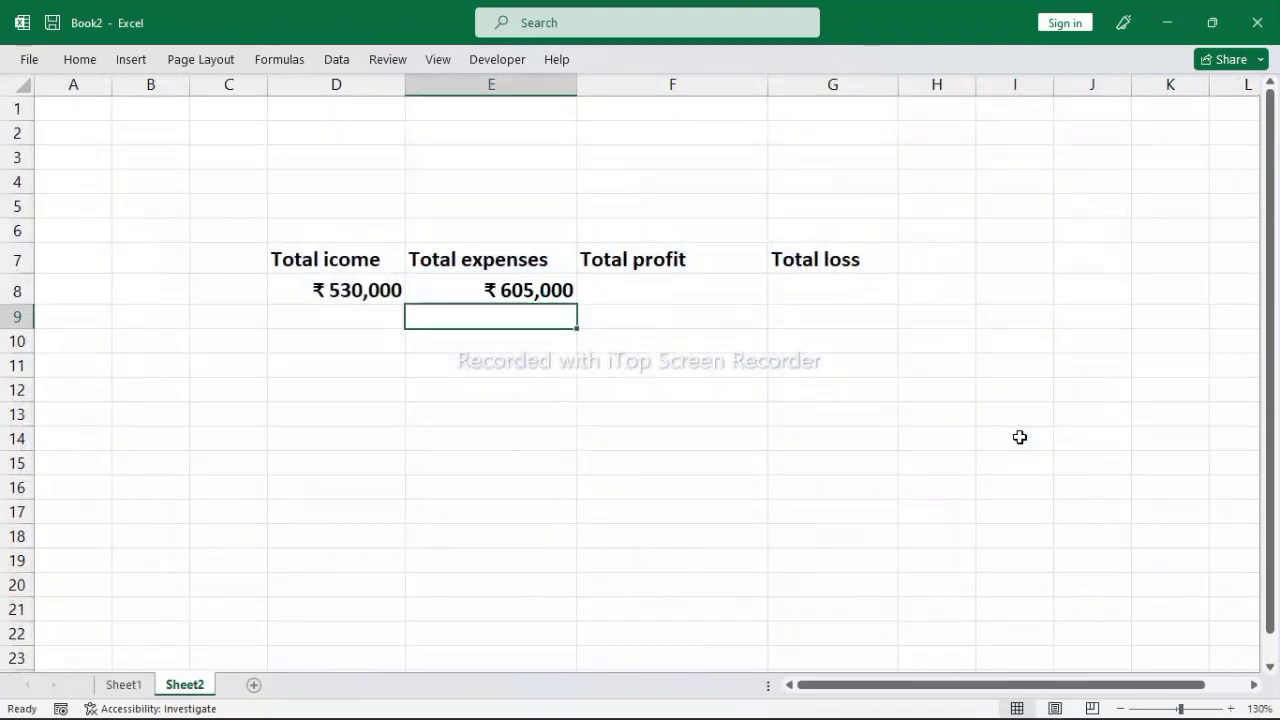
# - Begin the Total profit formula in F8 with =IF
pyautogui.click(549, 392)
pyautogui.click(600, 289)
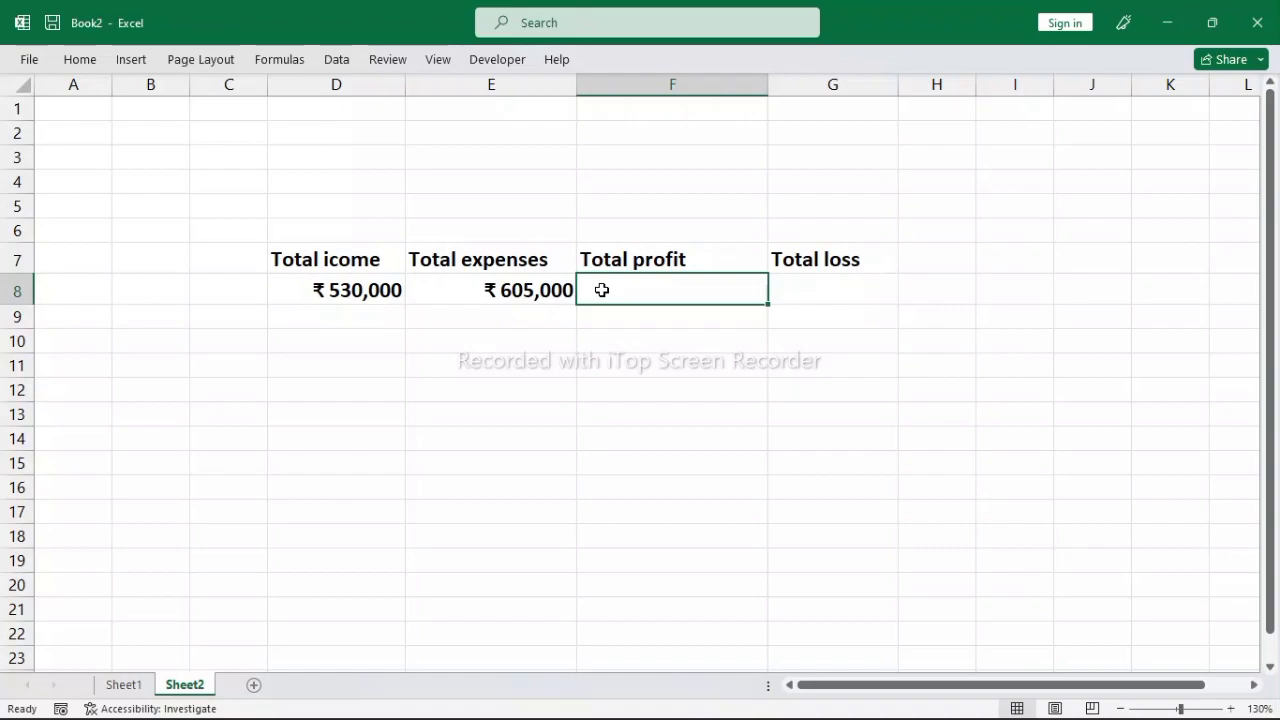
pyautogui.write('=i')
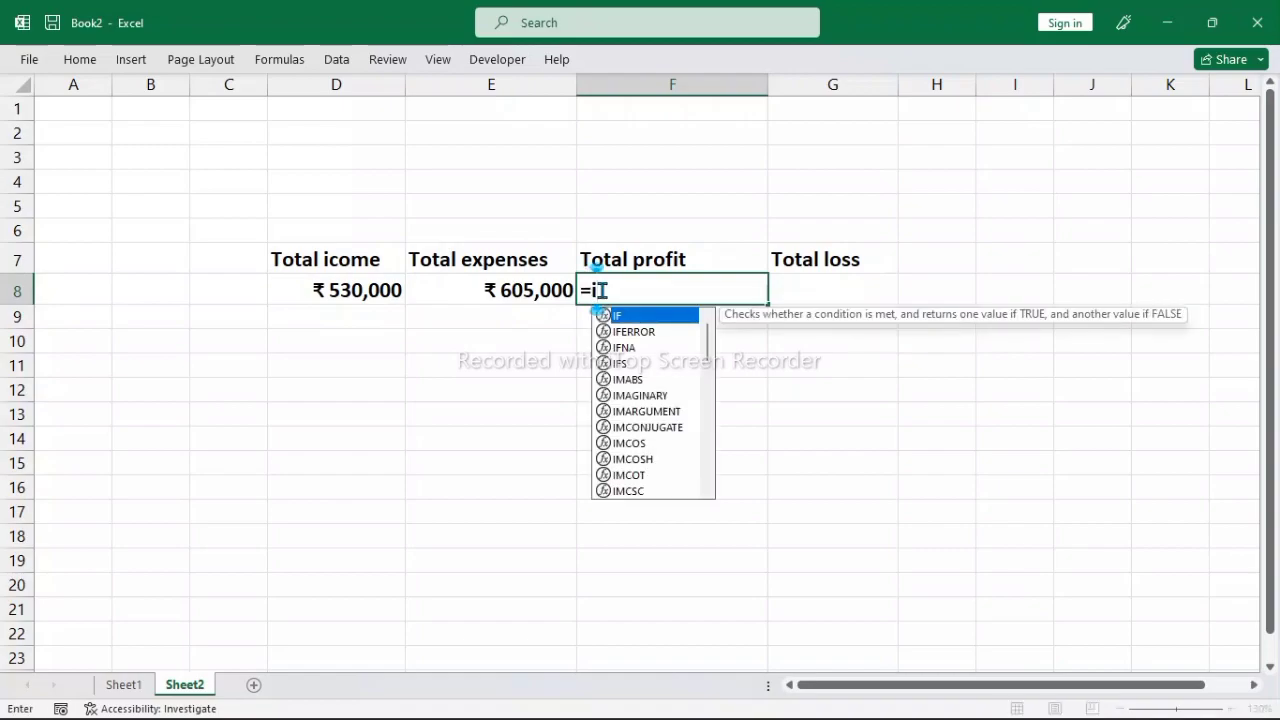
pyautogui.write('f')
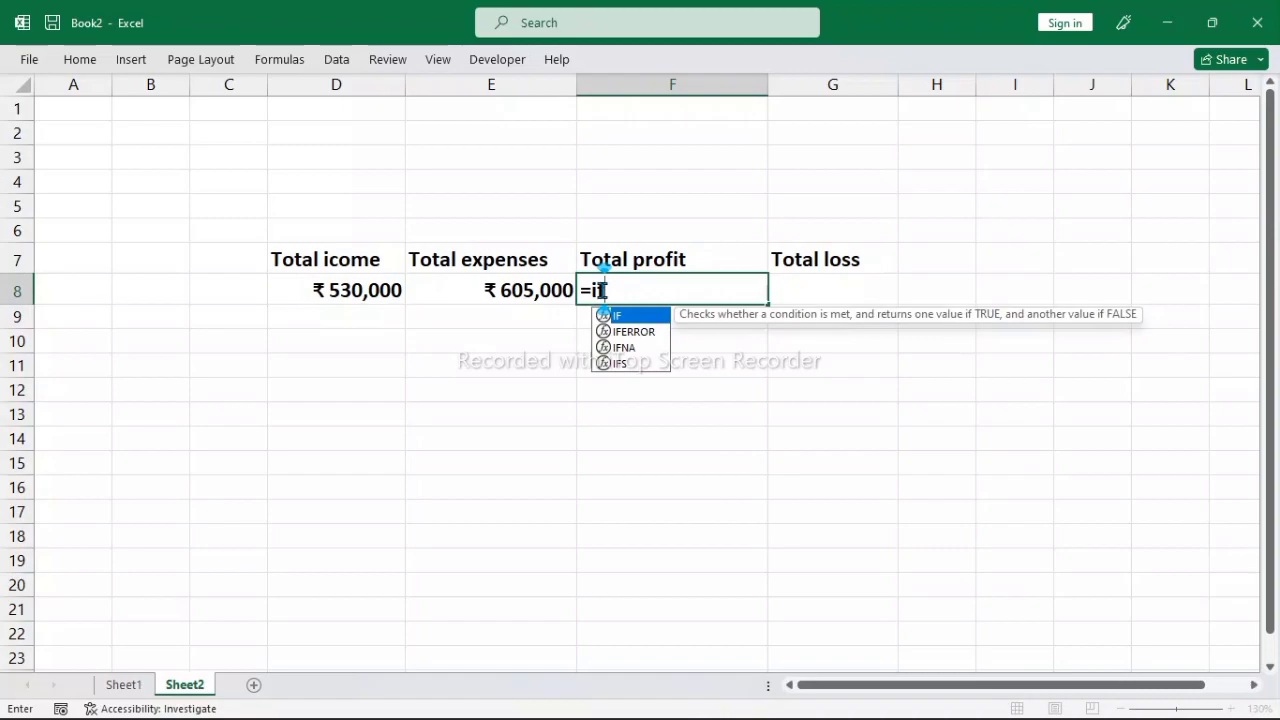
# - Complete F8 as =IF(D8>E8,D8-E8,0), which shows 0 since expenses exceed income
pyautogui.doubleClick(622, 317)
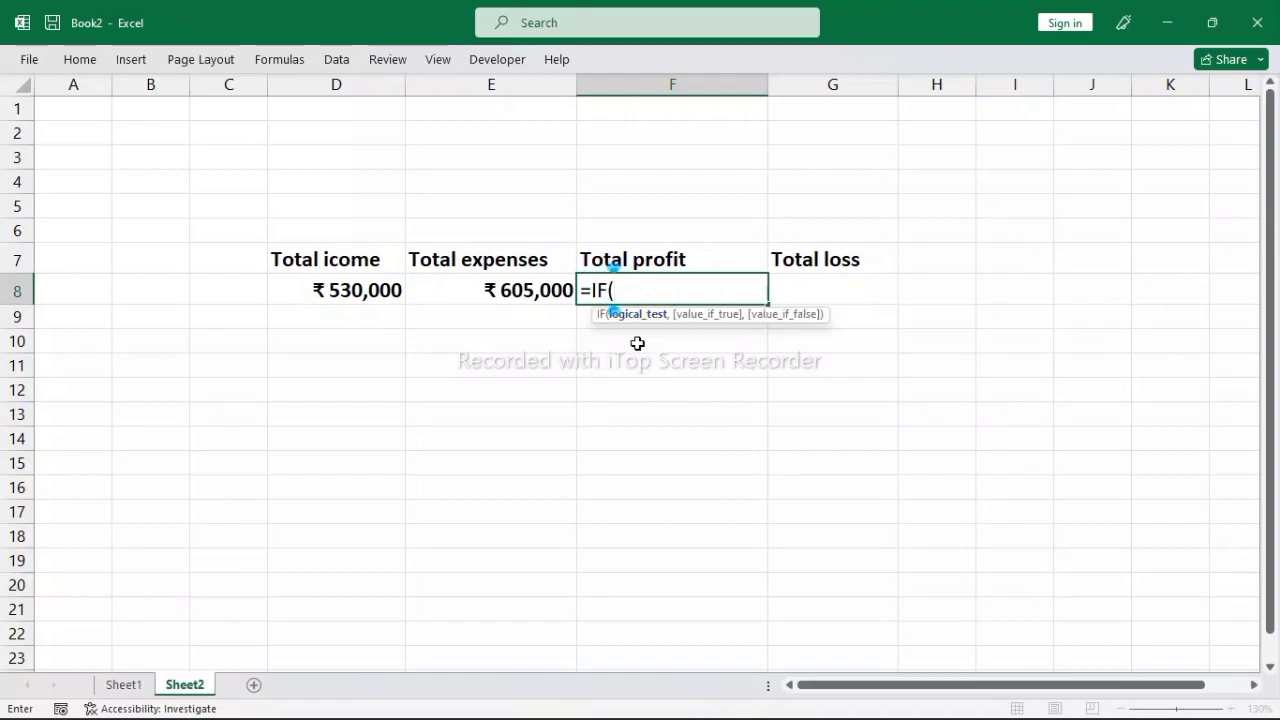
pyautogui.click(345, 292)
pyautogui.write('>')
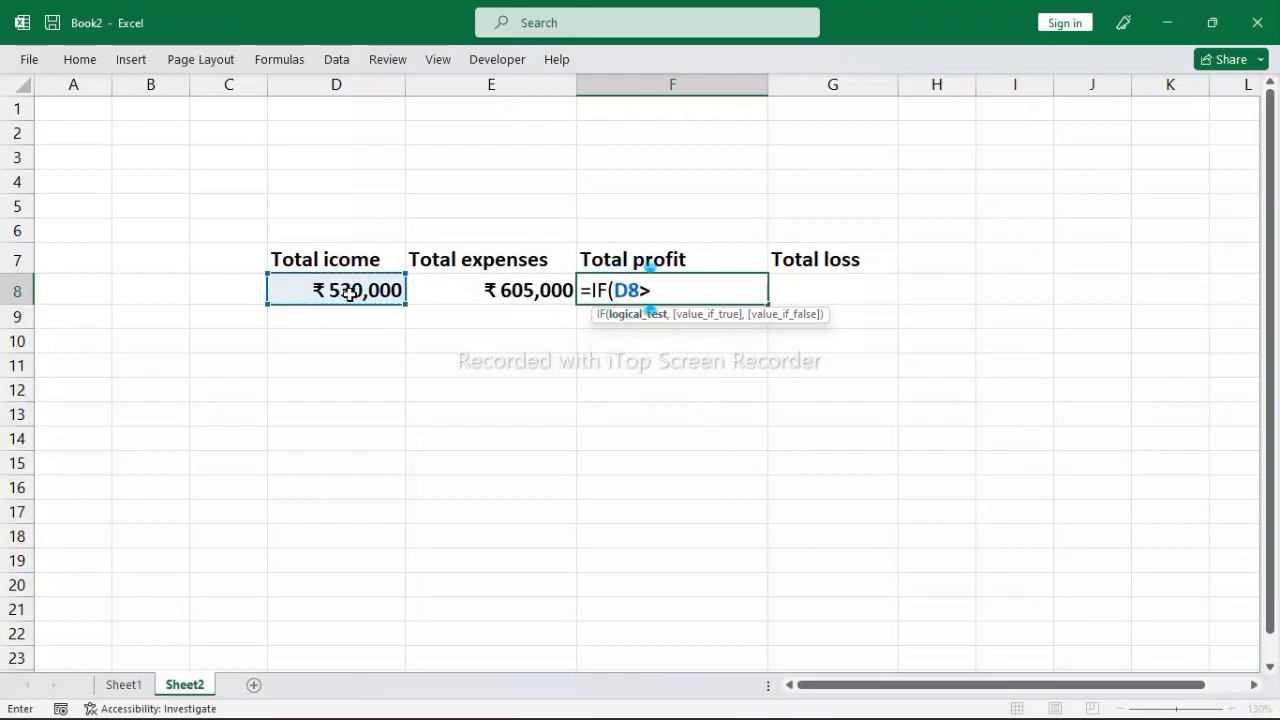
pyautogui.click(446, 292)
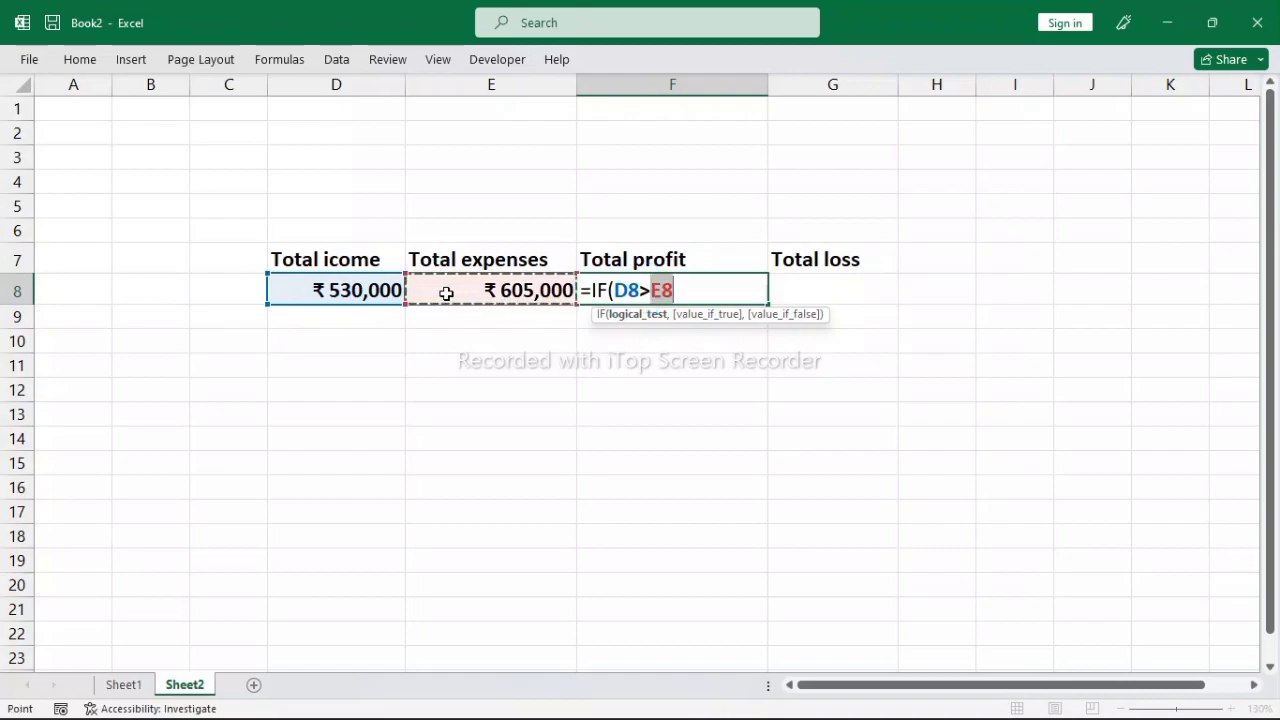
pyautogui.write(',')
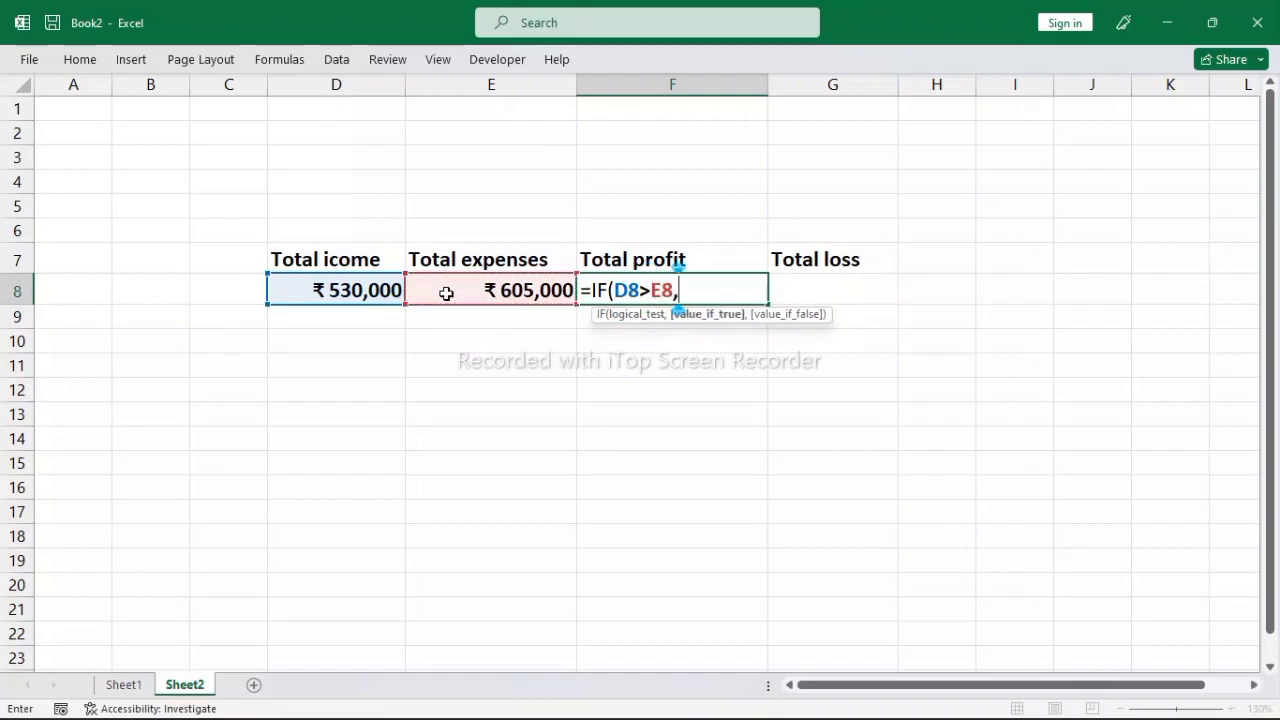
pyautogui.click(334, 286)
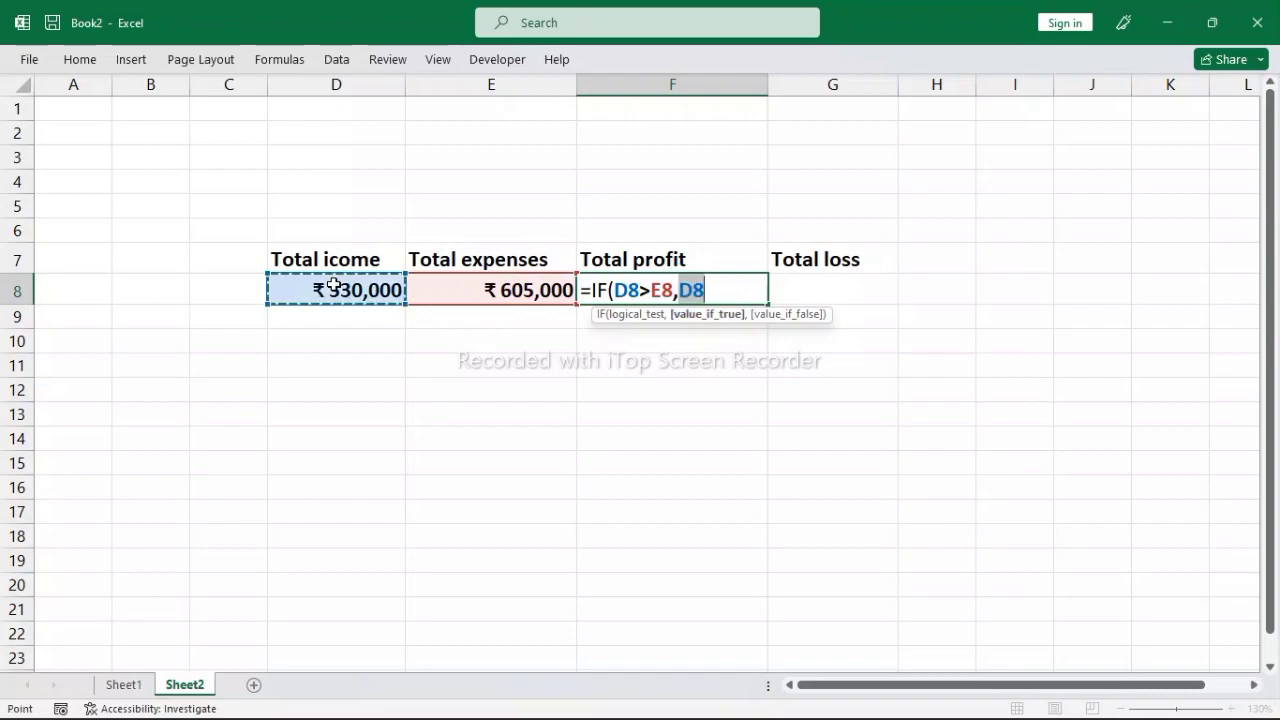
pyautogui.write('-')
pyautogui.click(447, 287)
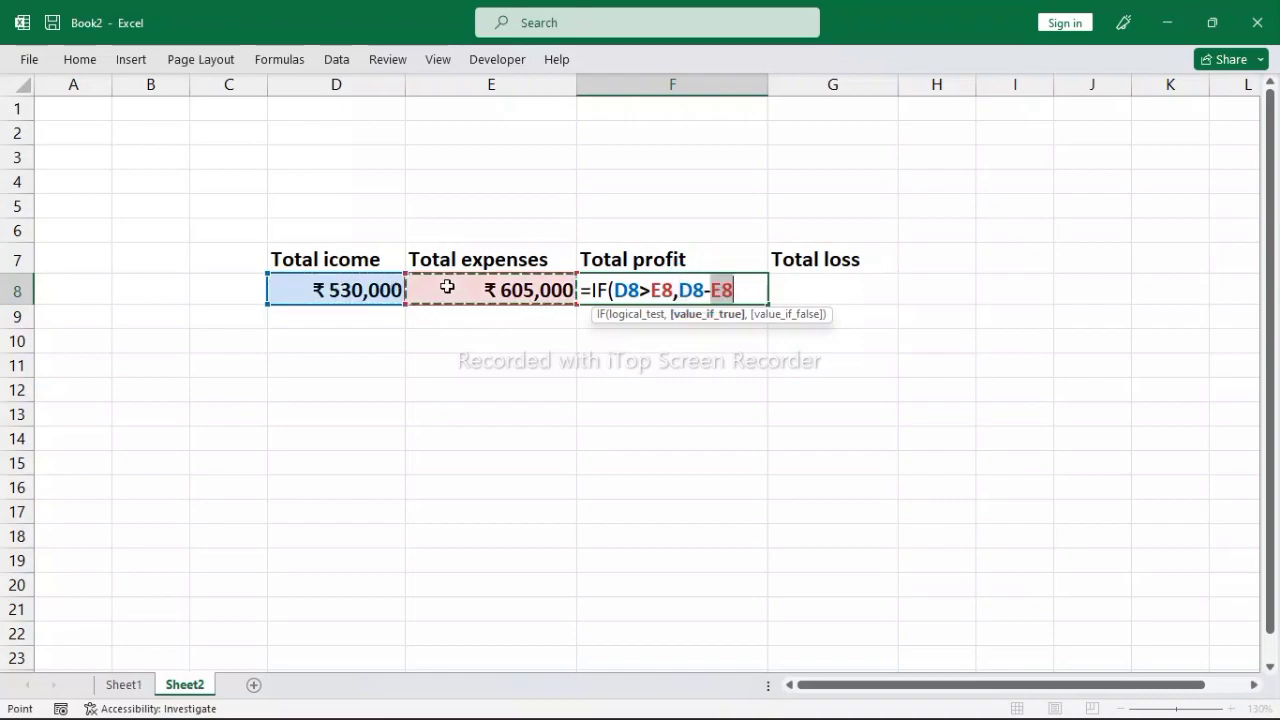
pyautogui.write(',')
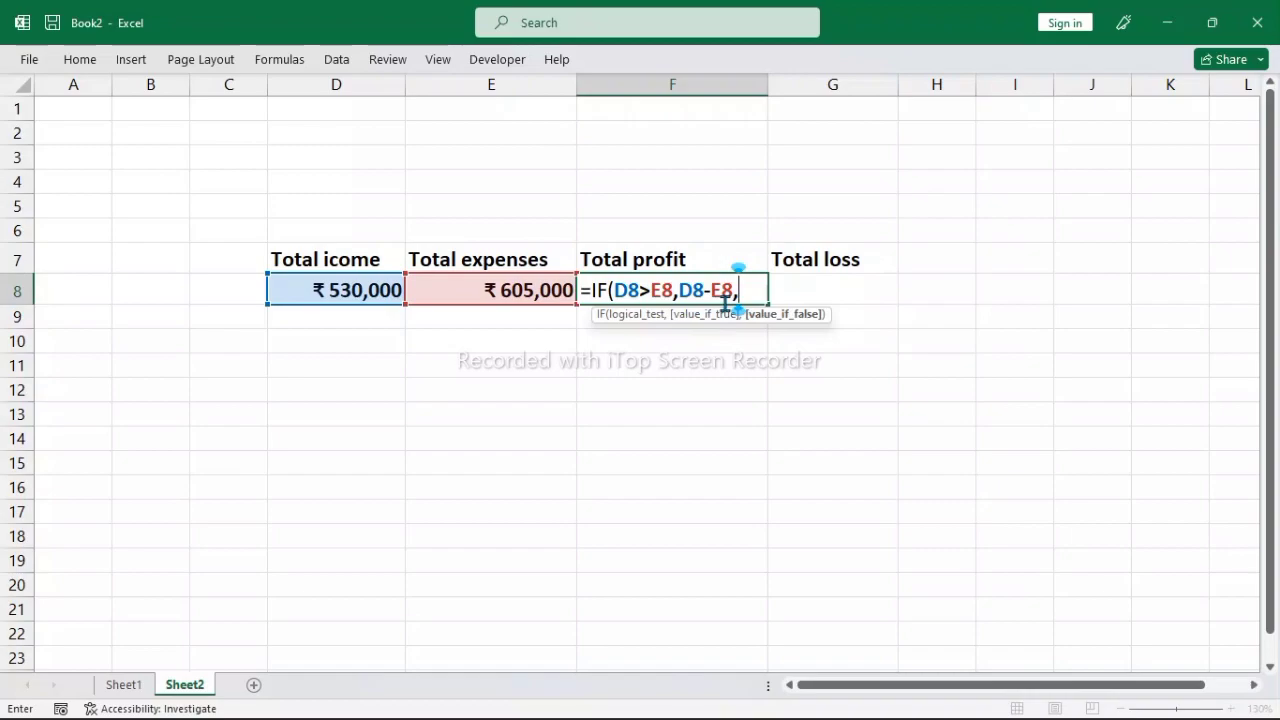
pyautogui.write('0')
pyautogui.press('Return')
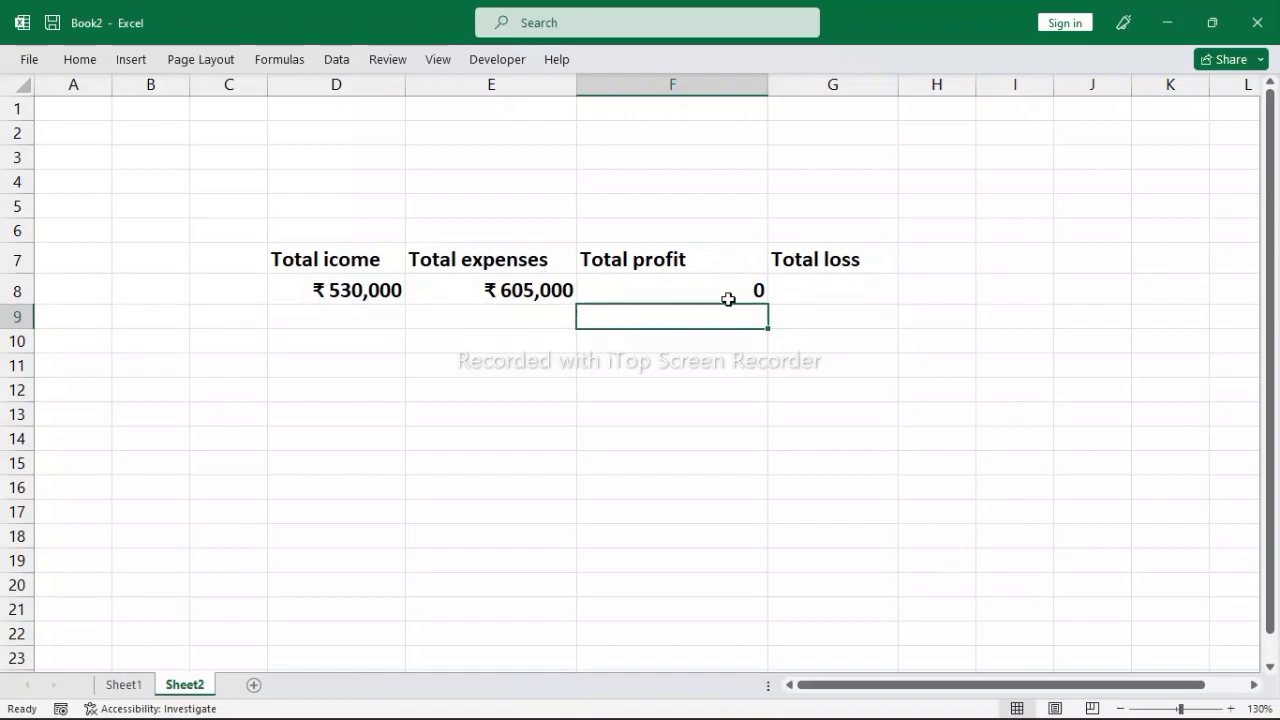
pyautogui.click(771, 291)
# - Start a loss formula in G8, then abandon the half-typed entry
pyautogui.write('=')
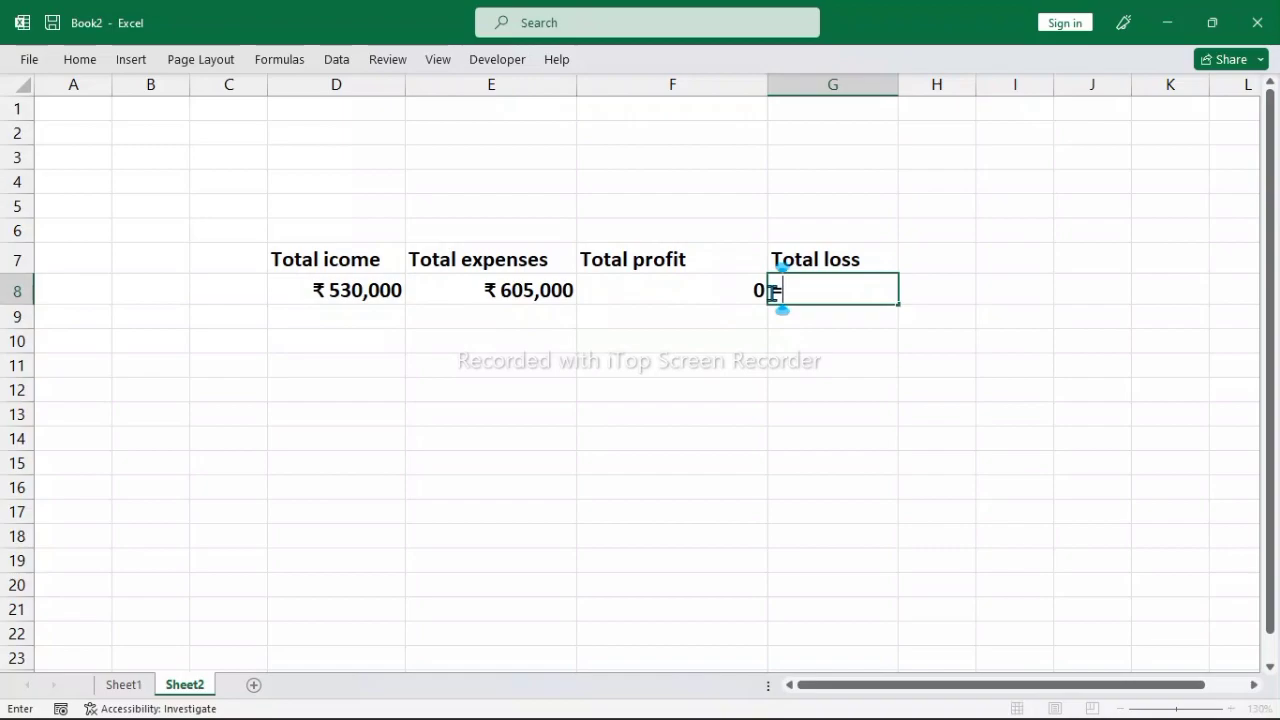
pyautogui.write('if')
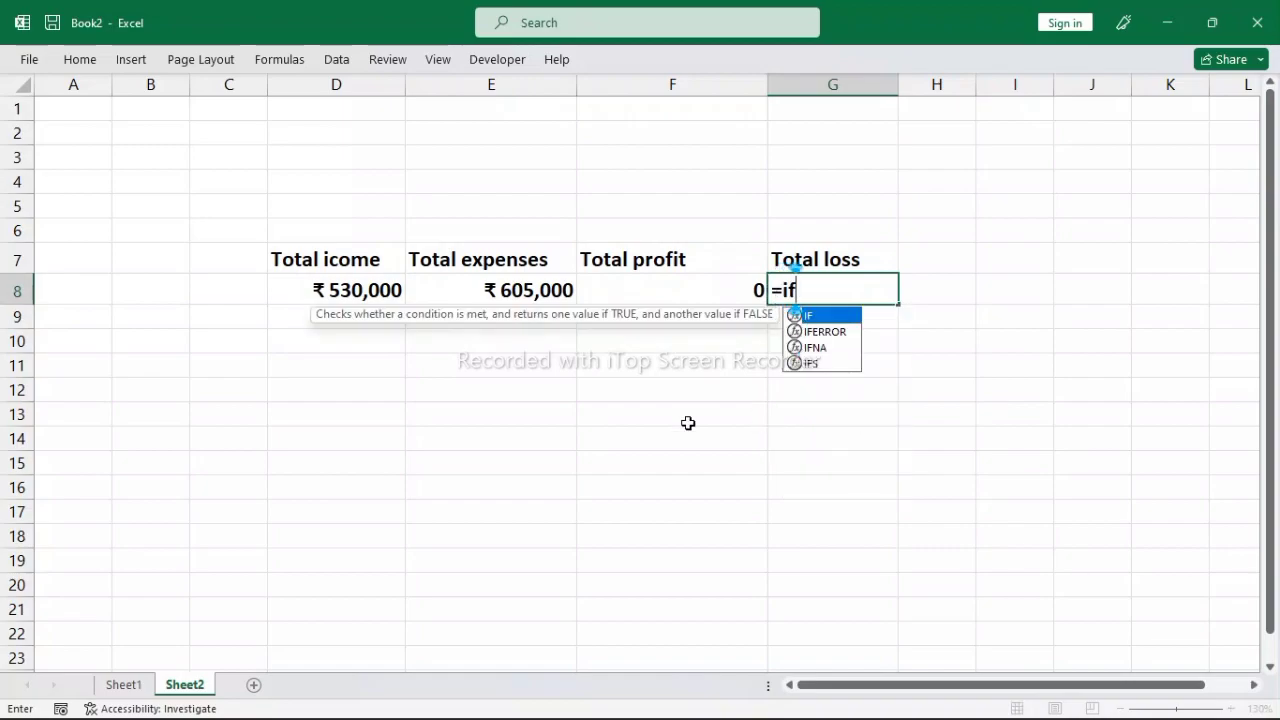
pyautogui.press('BackSpace')
pyautogui.press('BackSpace')
pyautogui.press('BackSpace')
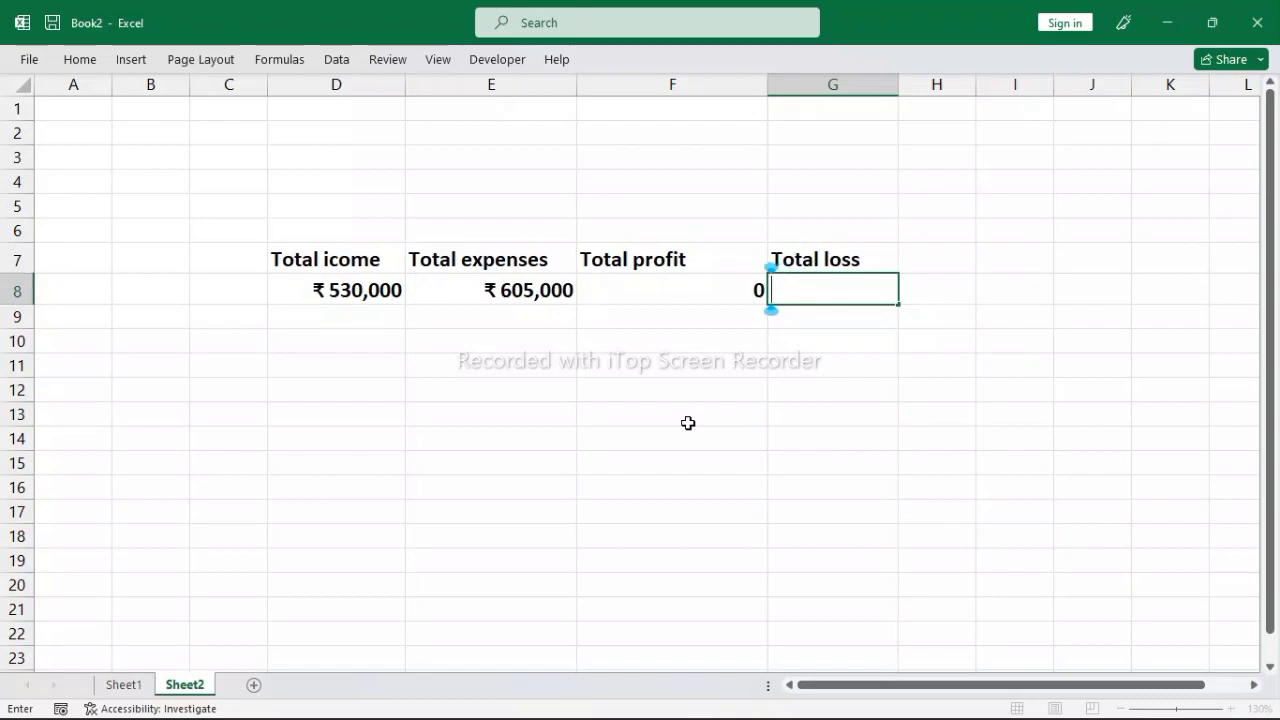
pyautogui.click(688, 423)
# - Enter =IF(E8>D8,E8-D8,0) in G8 so Total loss shows 75000
pyautogui.click(809, 286)
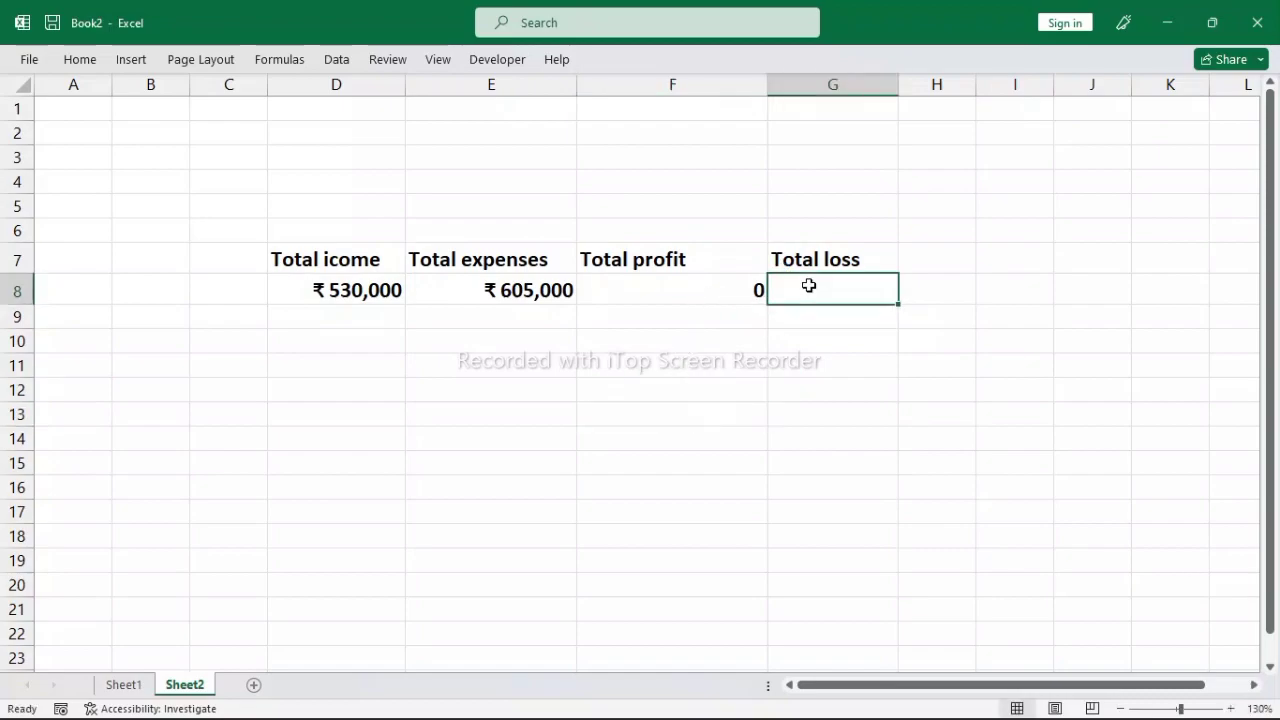
pyautogui.write('=if')
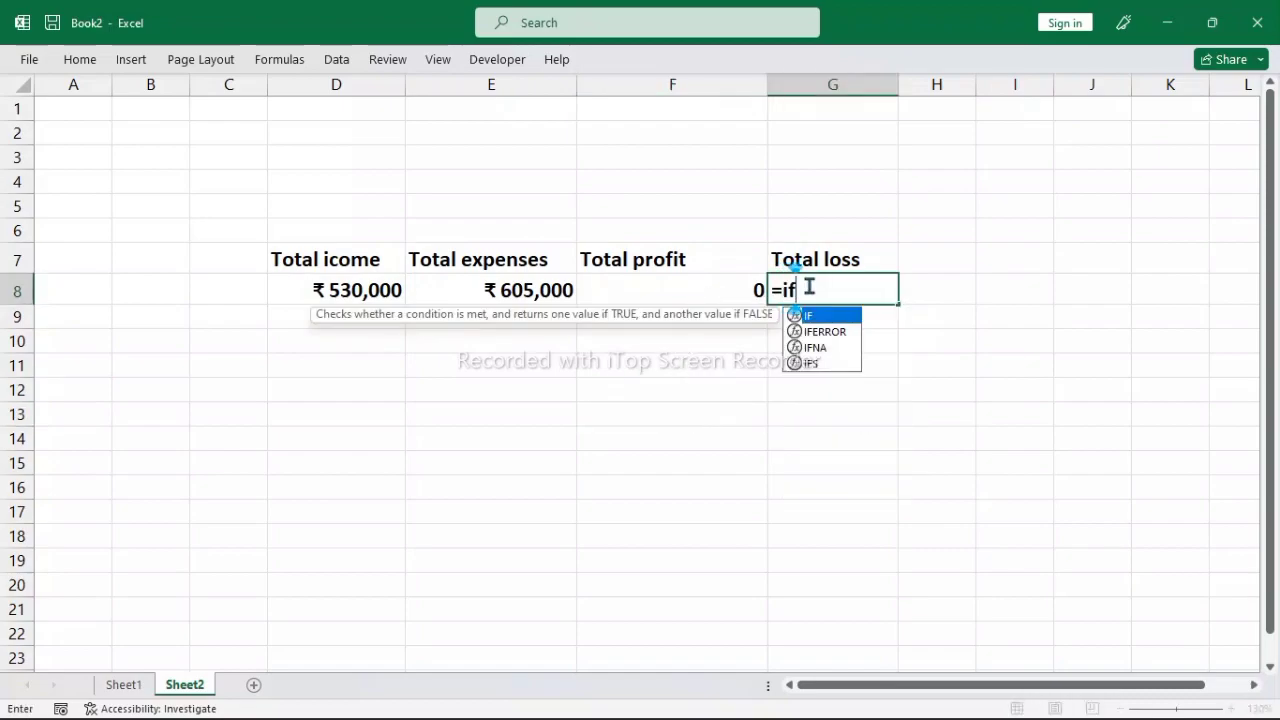
pyautogui.doubleClick(811, 316)
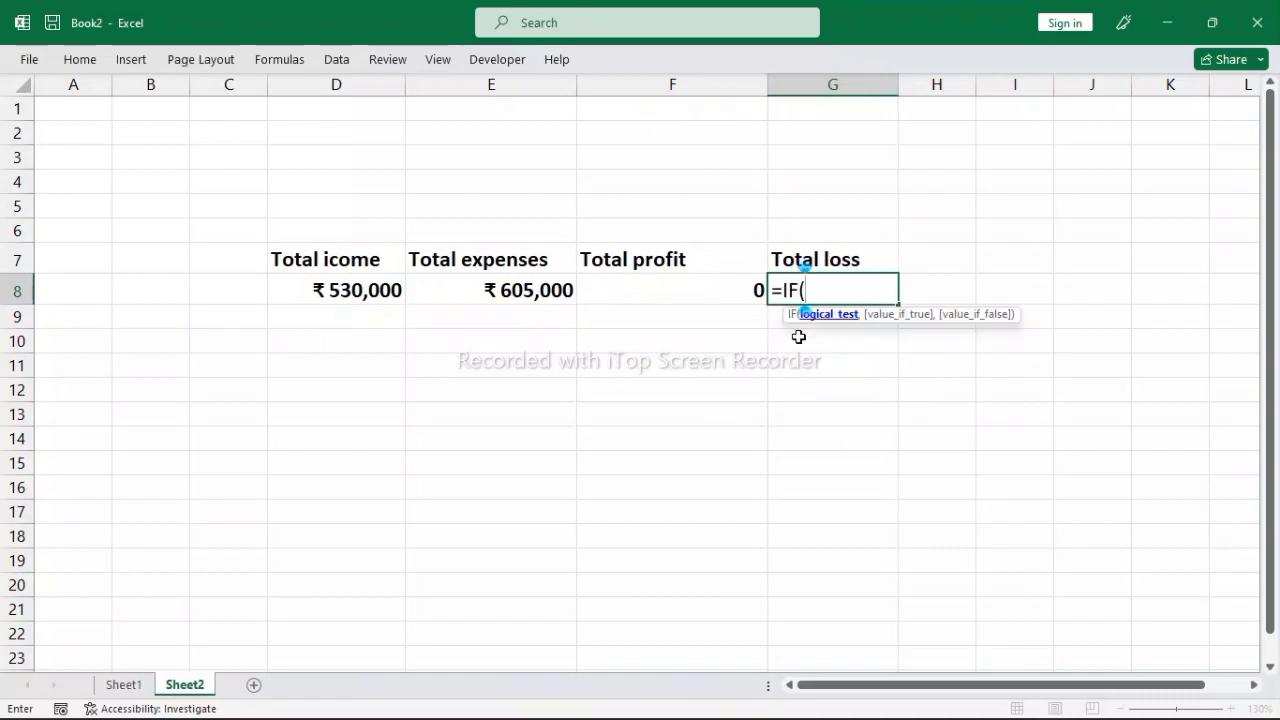
pyautogui.click(516, 290)
pyautogui.write('>')
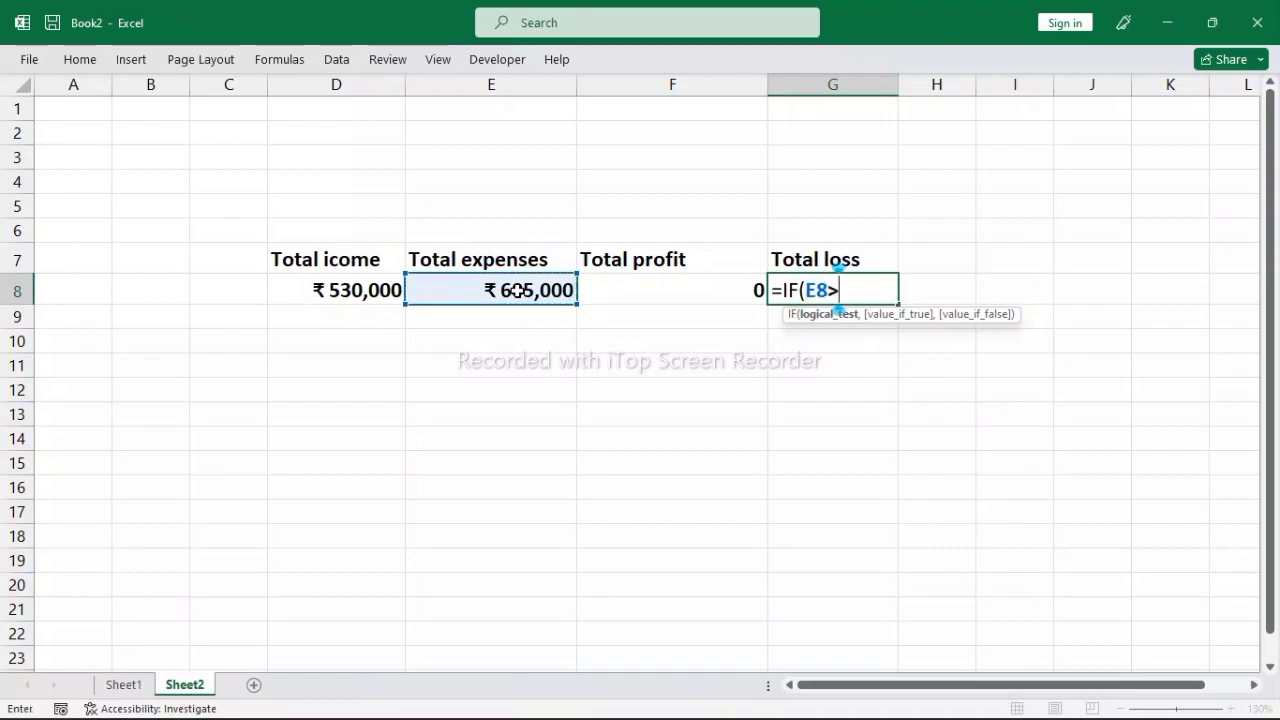
pyautogui.click(378, 292)
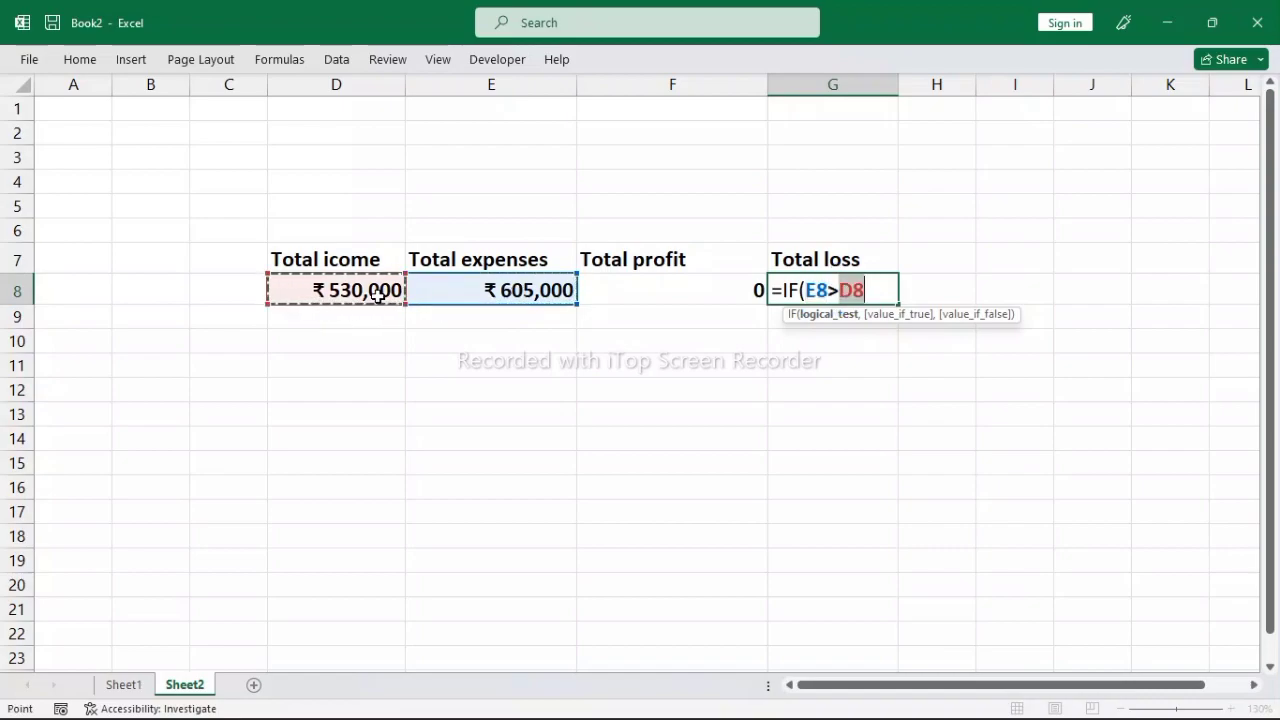
pyautogui.write(',')
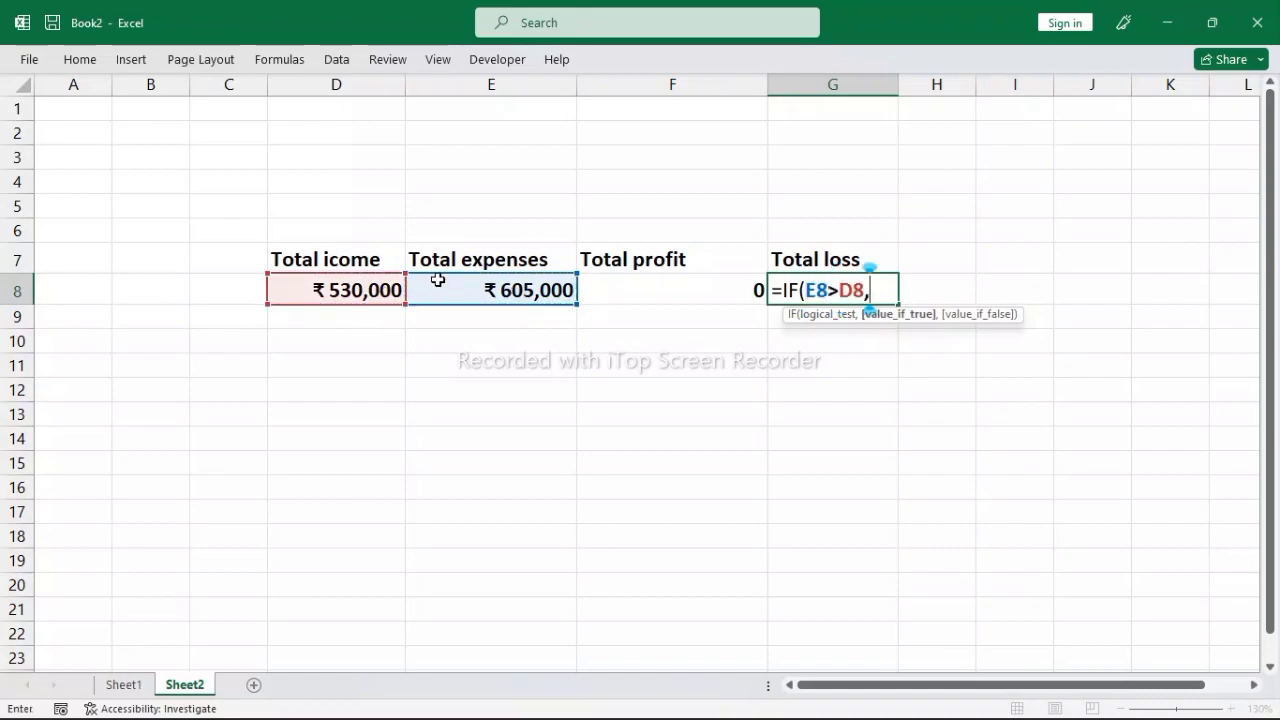
pyautogui.click(441, 291)
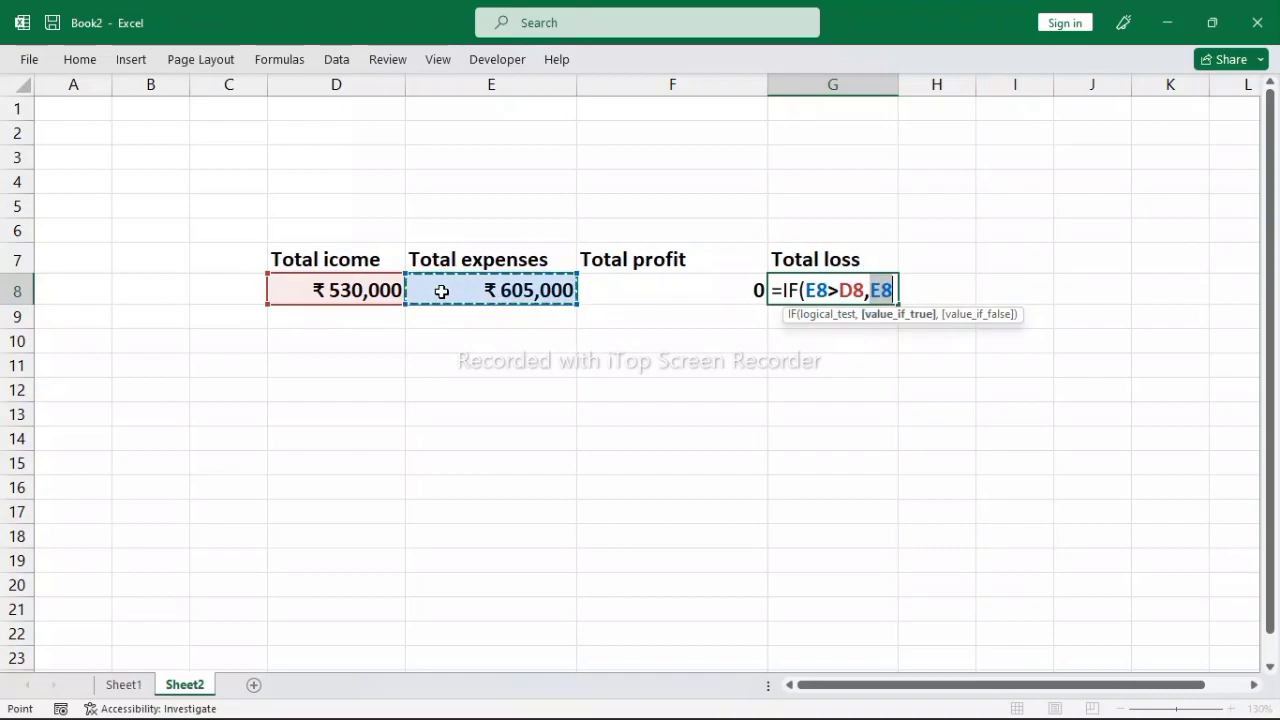
pyautogui.write('-')
pyautogui.click(362, 289)
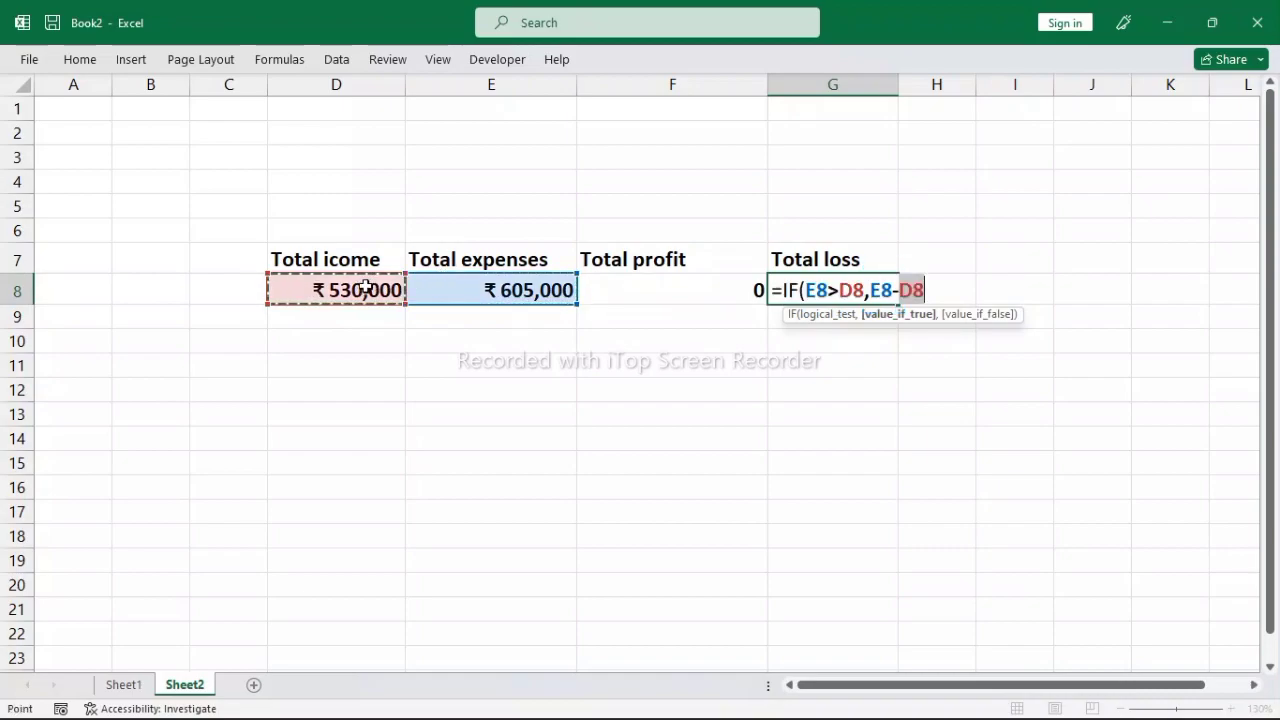
pyautogui.write(',')
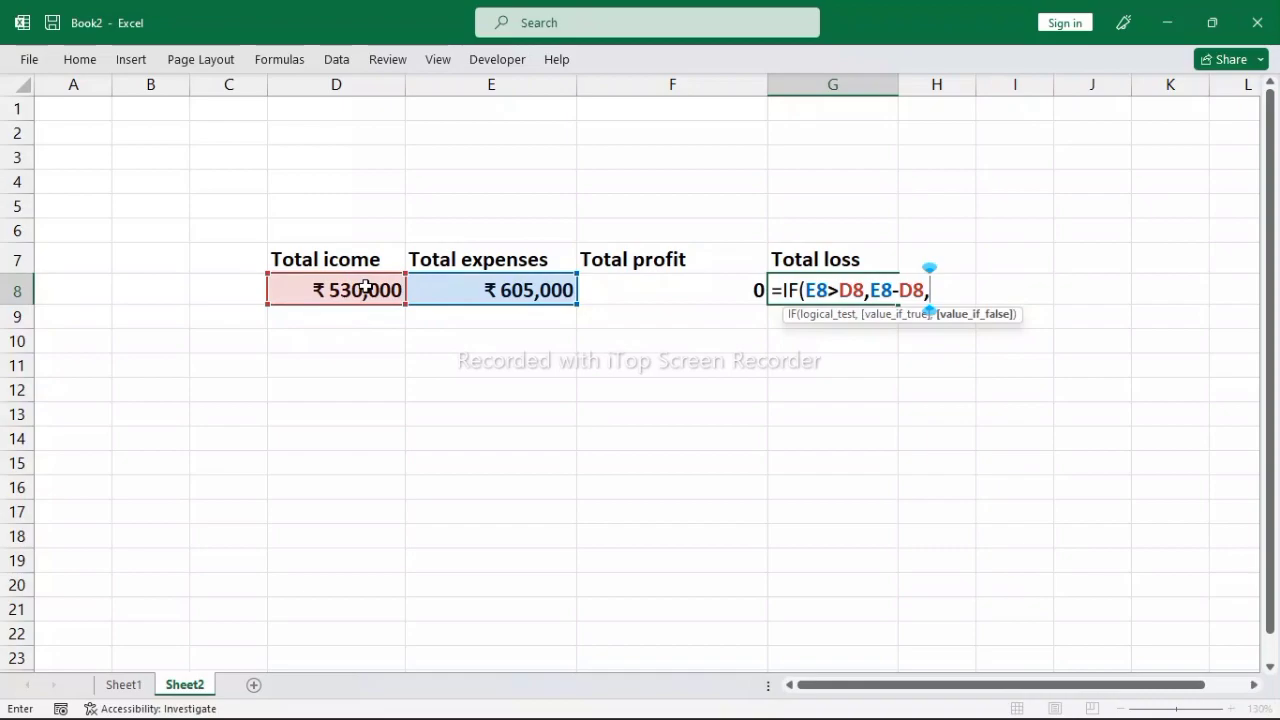
pyautogui.write('0')
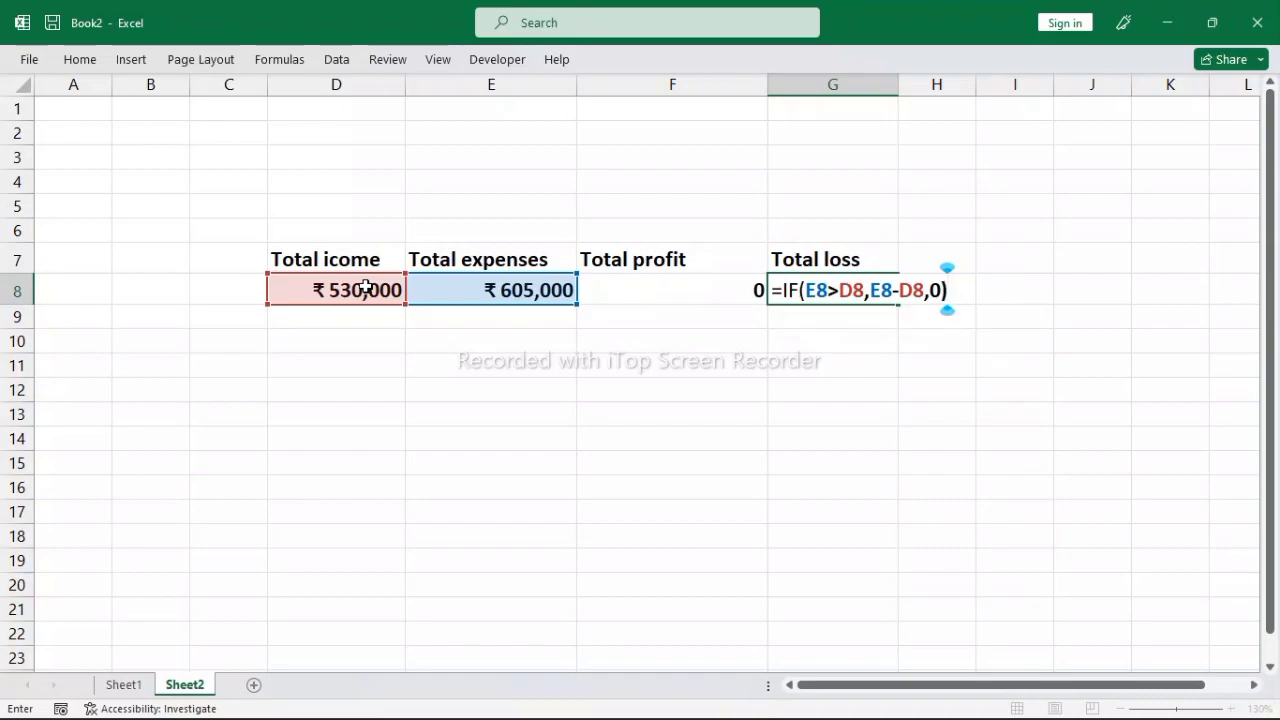
pyautogui.press('Return')
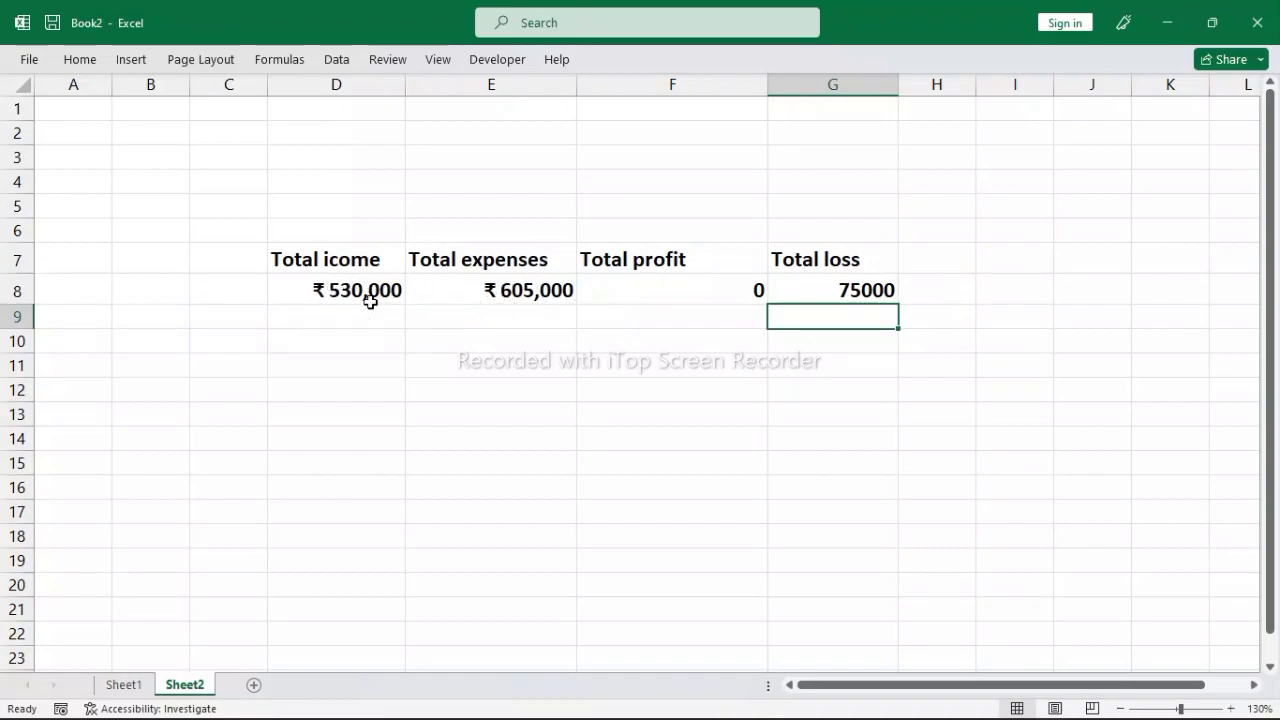
# - Format the totals in D8:G8 as ₹ currency with 0 decimal places
pyautogui.moveTo(294, 283); pyautogui.dragTo(791, 294)
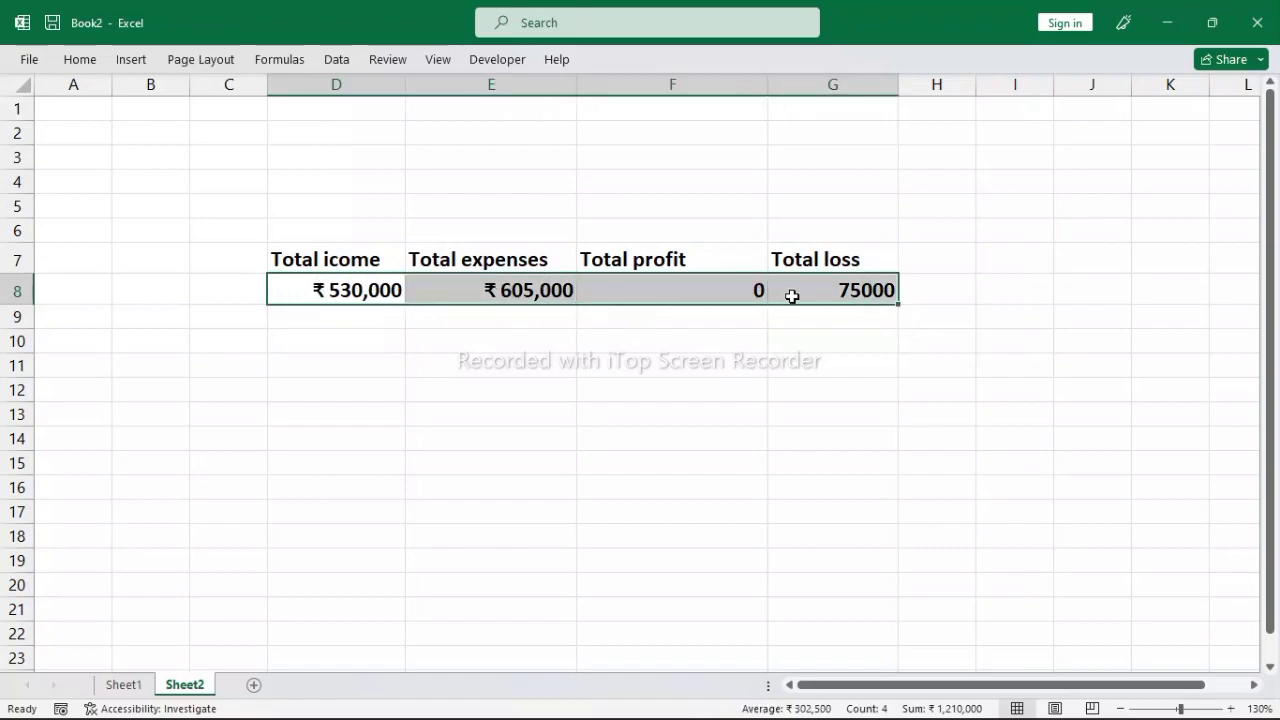
pyautogui.click(80, 60)
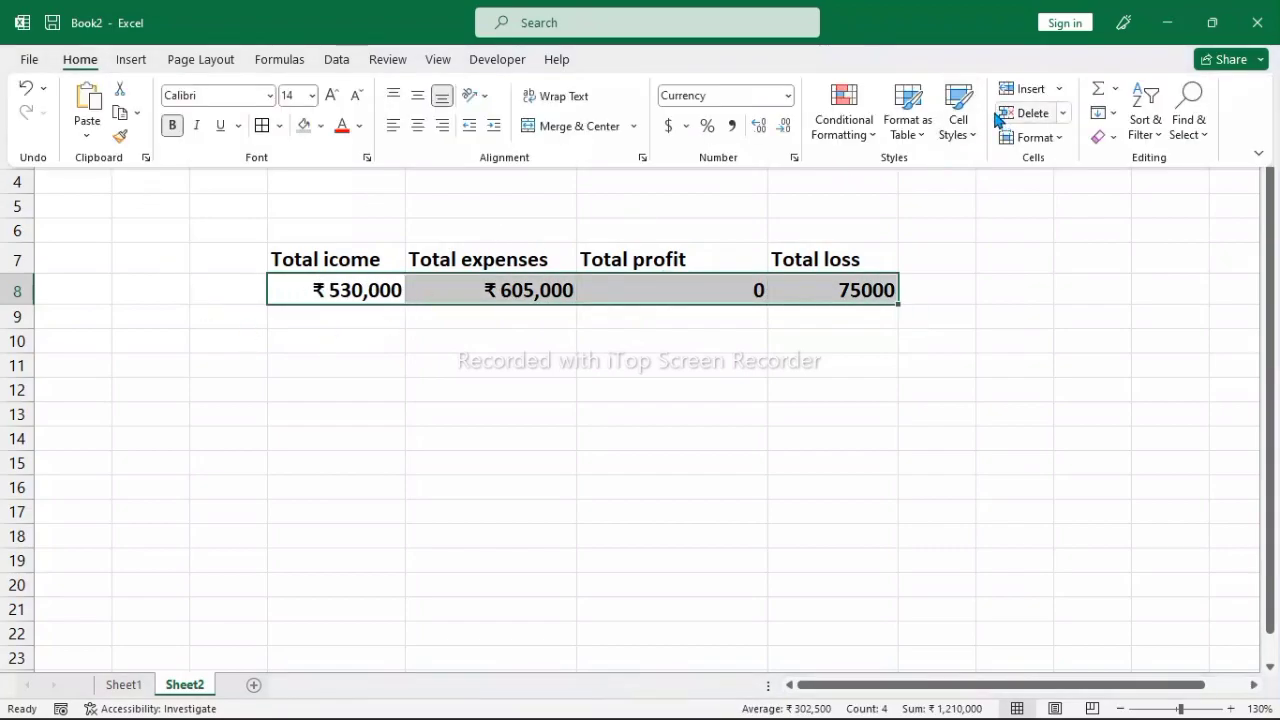
pyautogui.click(795, 158)
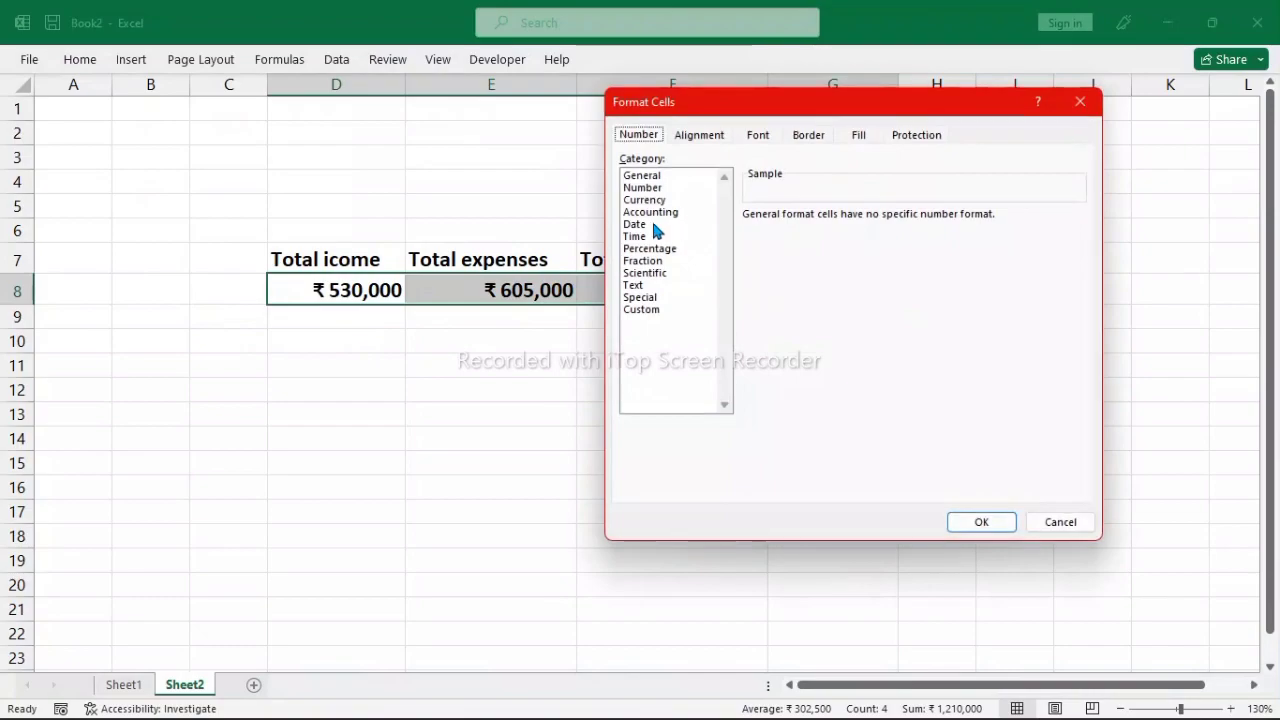
pyautogui.click(654, 200)
pyautogui.click(870, 221)
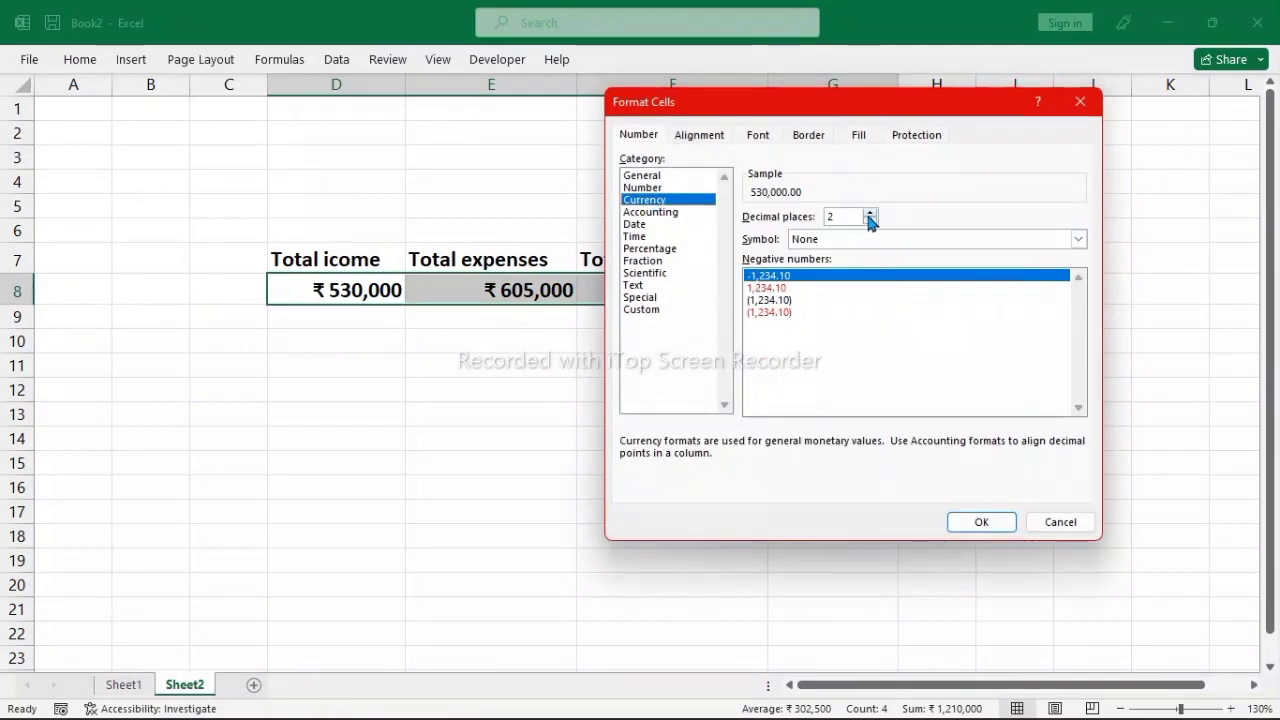
pyautogui.click(870, 221)
pyautogui.click(1078, 239)
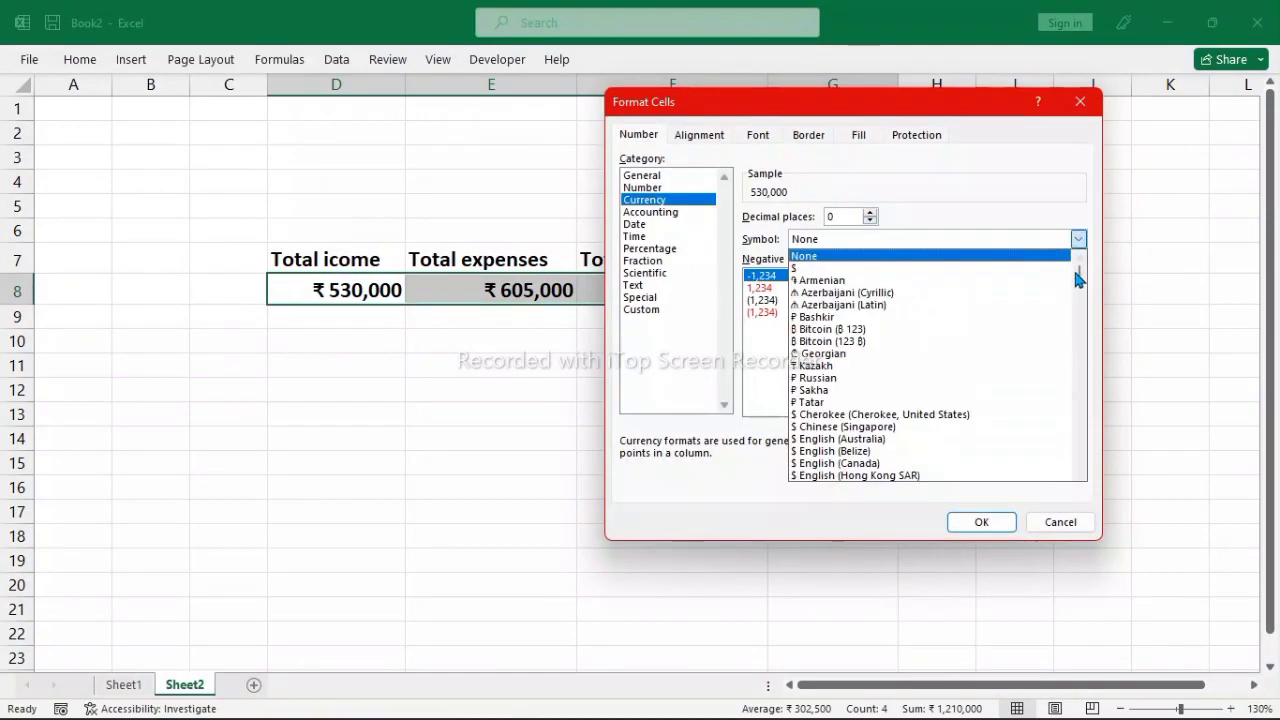
pyautogui.moveTo(1080, 268)
pyautogui.mouseDown()
pyautogui.moveTo(1085, 320)
pyautogui.moveTo(1065, 320)
pyautogui.mouseUp()
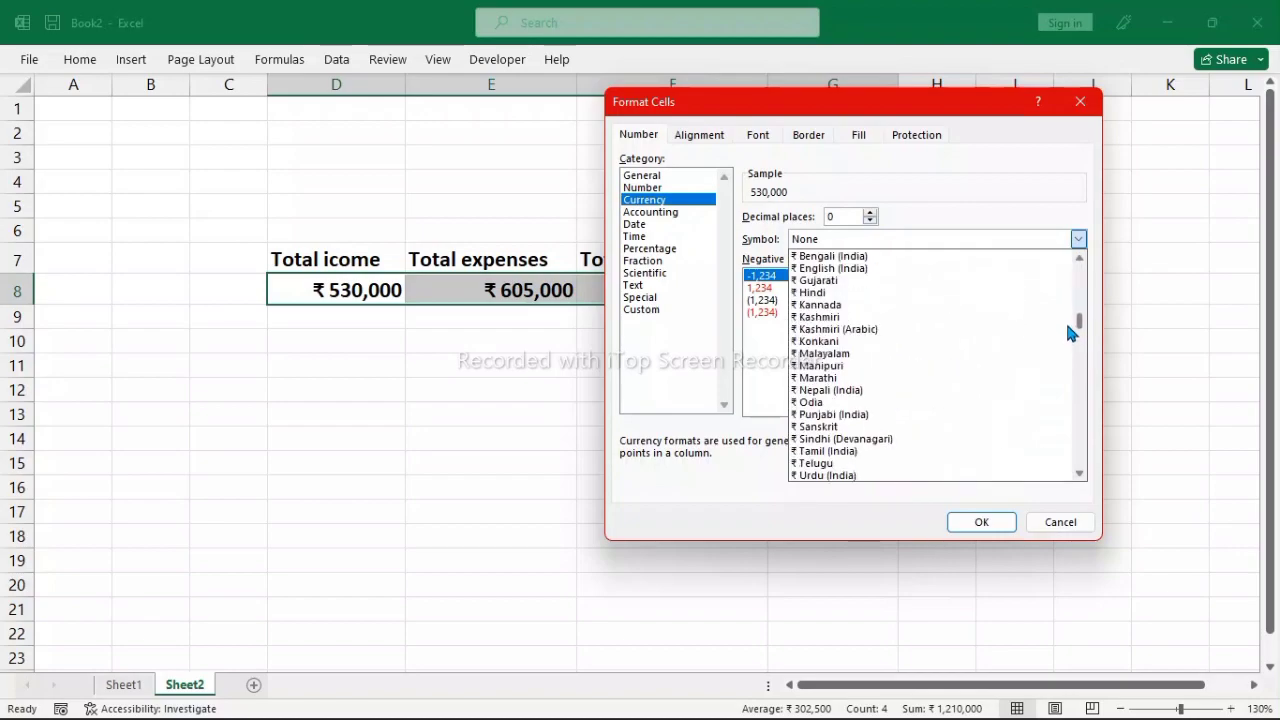
pyautogui.click(1010, 357)
pyautogui.click(998, 530)
pyautogui.click(917, 543)
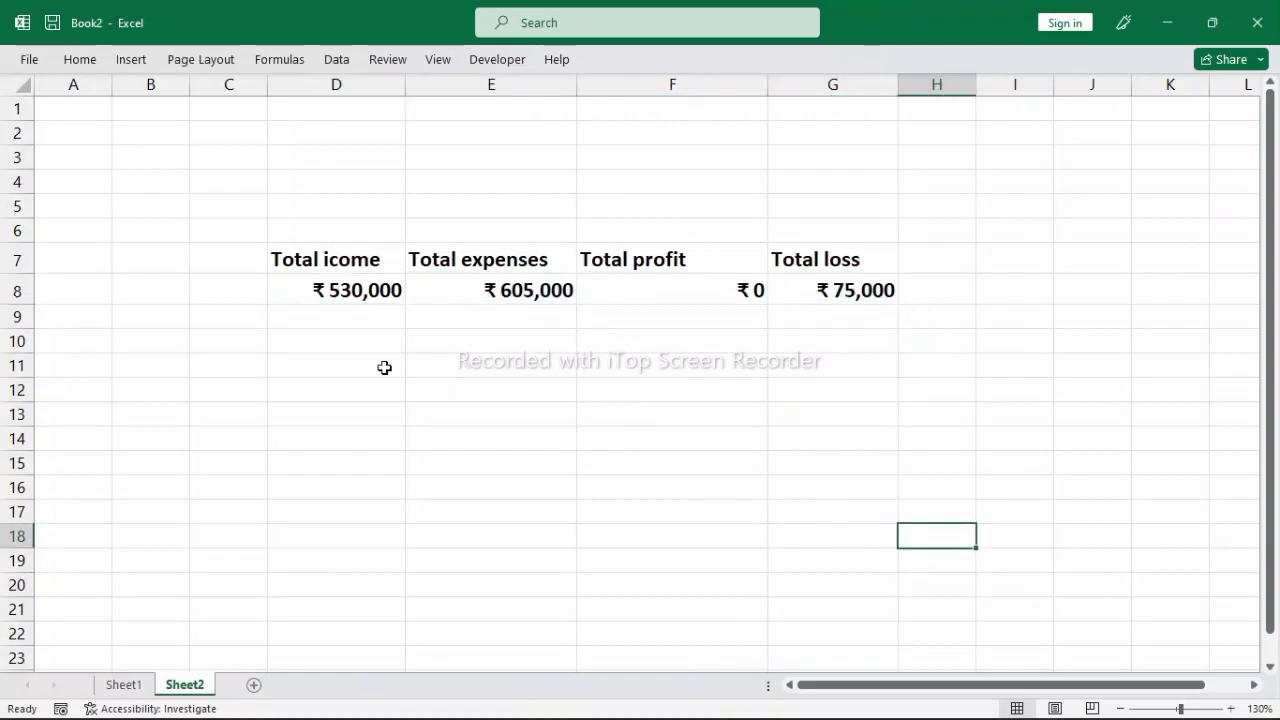
# - Centre the four totals in D8:G8
pyautogui.moveTo(334, 289); pyautogui.dragTo(830, 289)
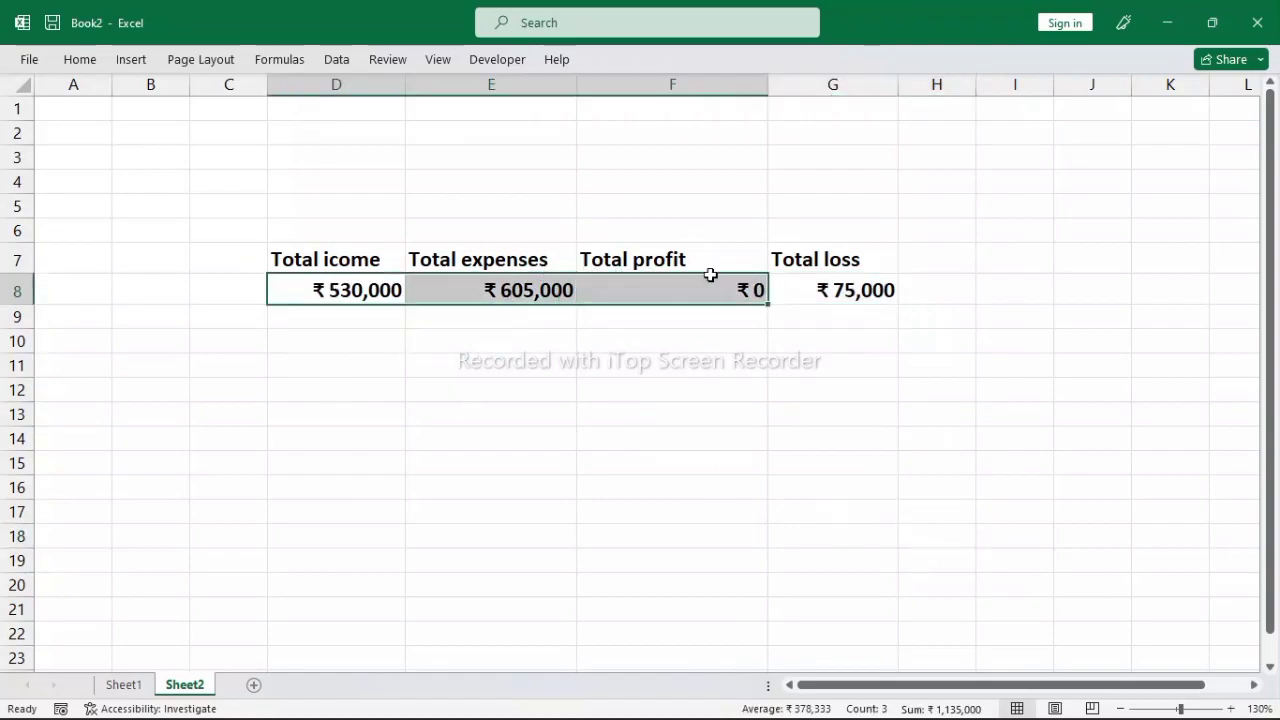
pyautogui.click(72, 60)
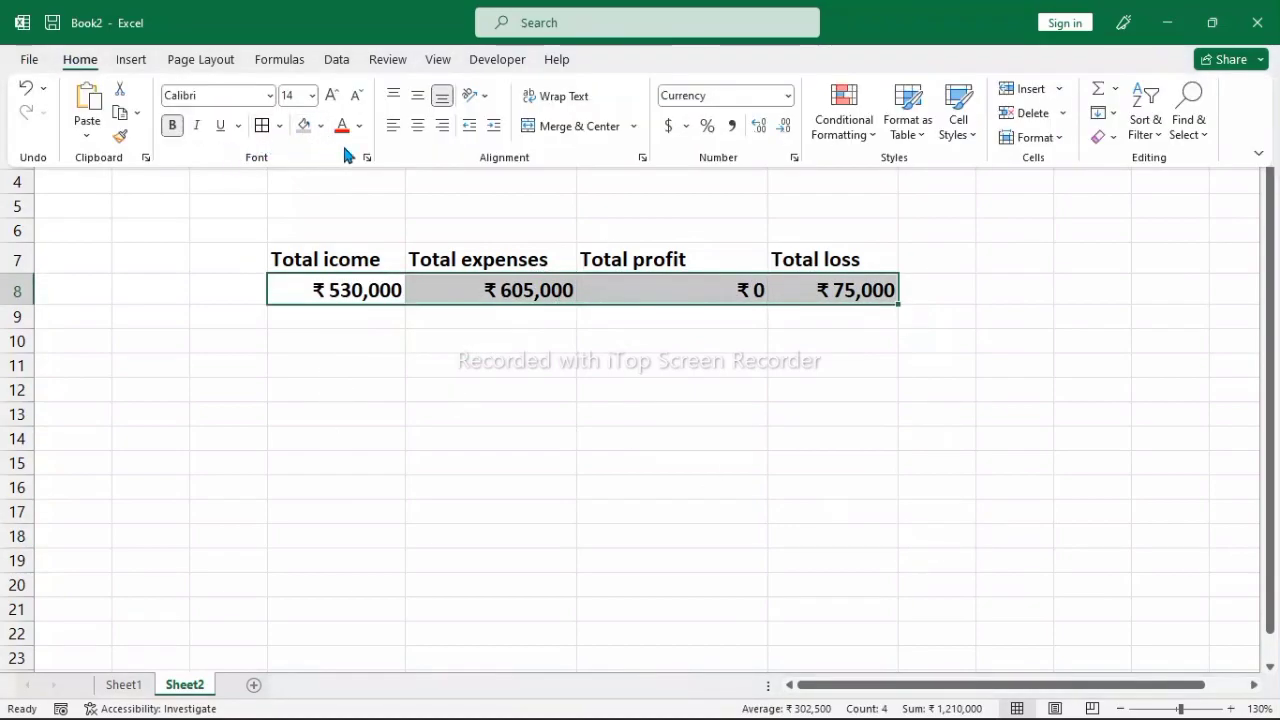
pyautogui.click(418, 127)
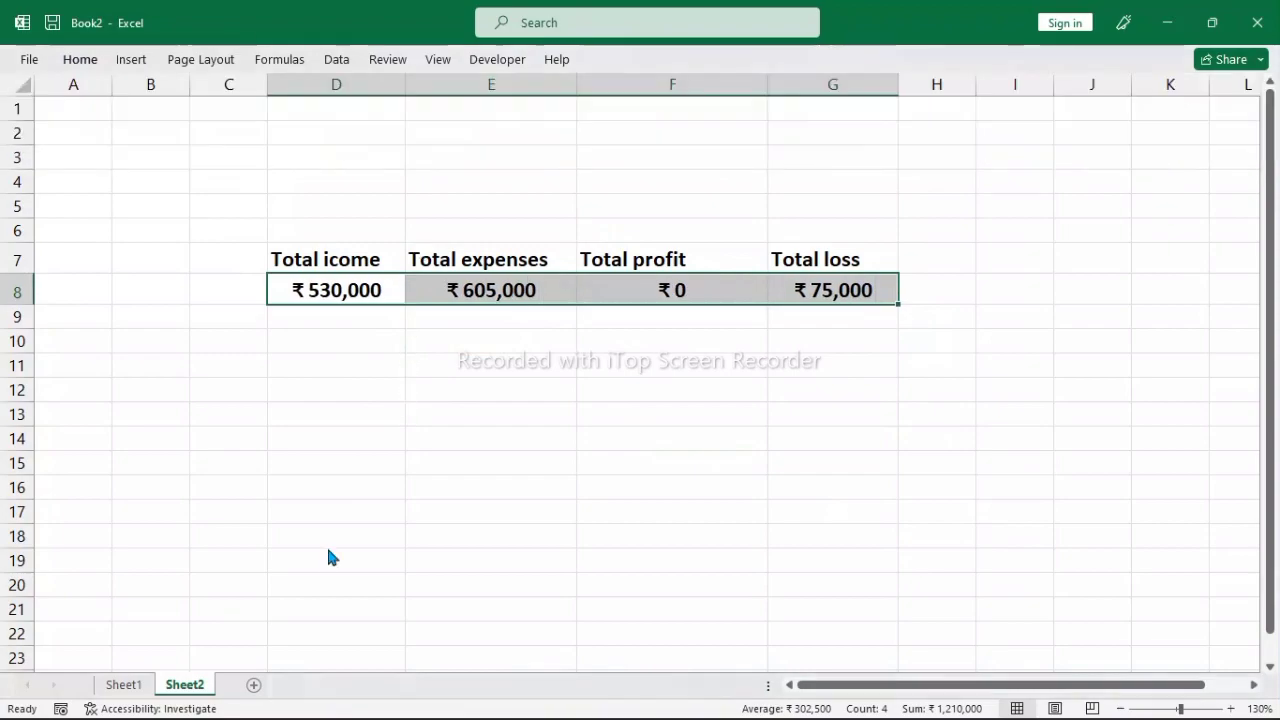
# - Draw a rounded rectangle inside the TOTAL INCOME card on Sheet1
pyautogui.click(133, 684)
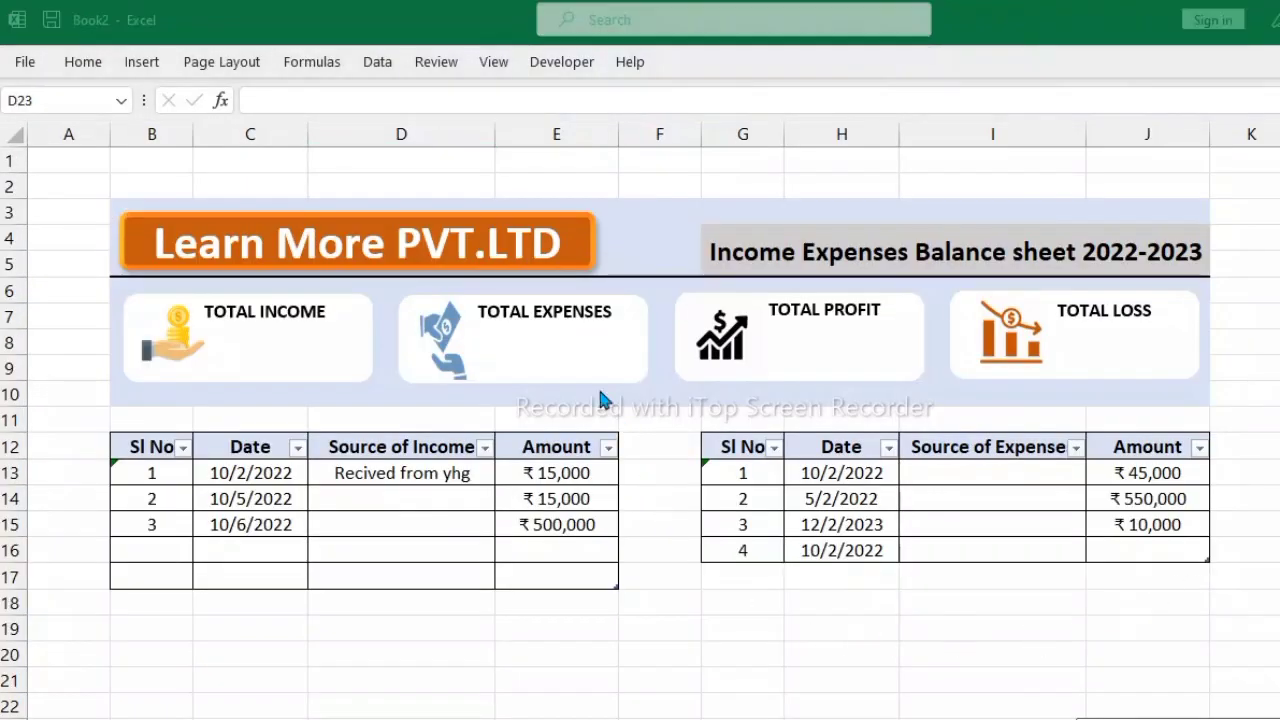
pyautogui.click(137, 63)
pyautogui.click(137, 63)
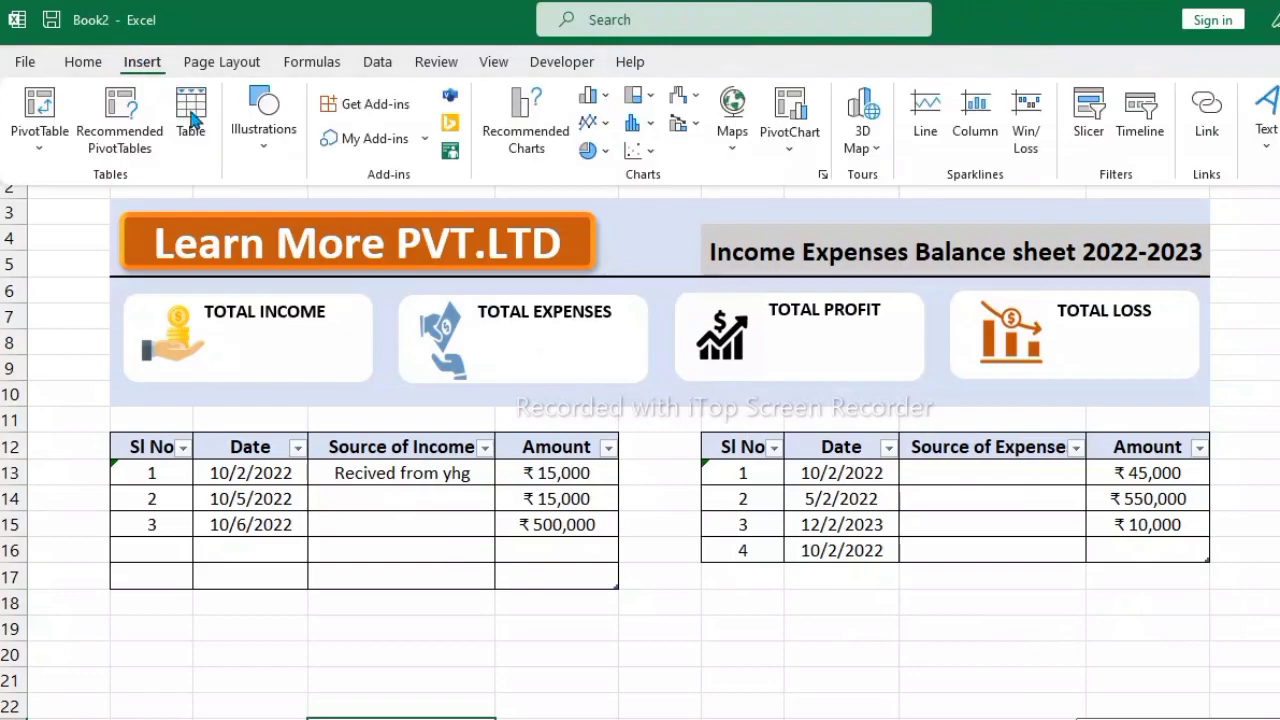
pyautogui.click(255, 140)
pyautogui.click(305, 250)
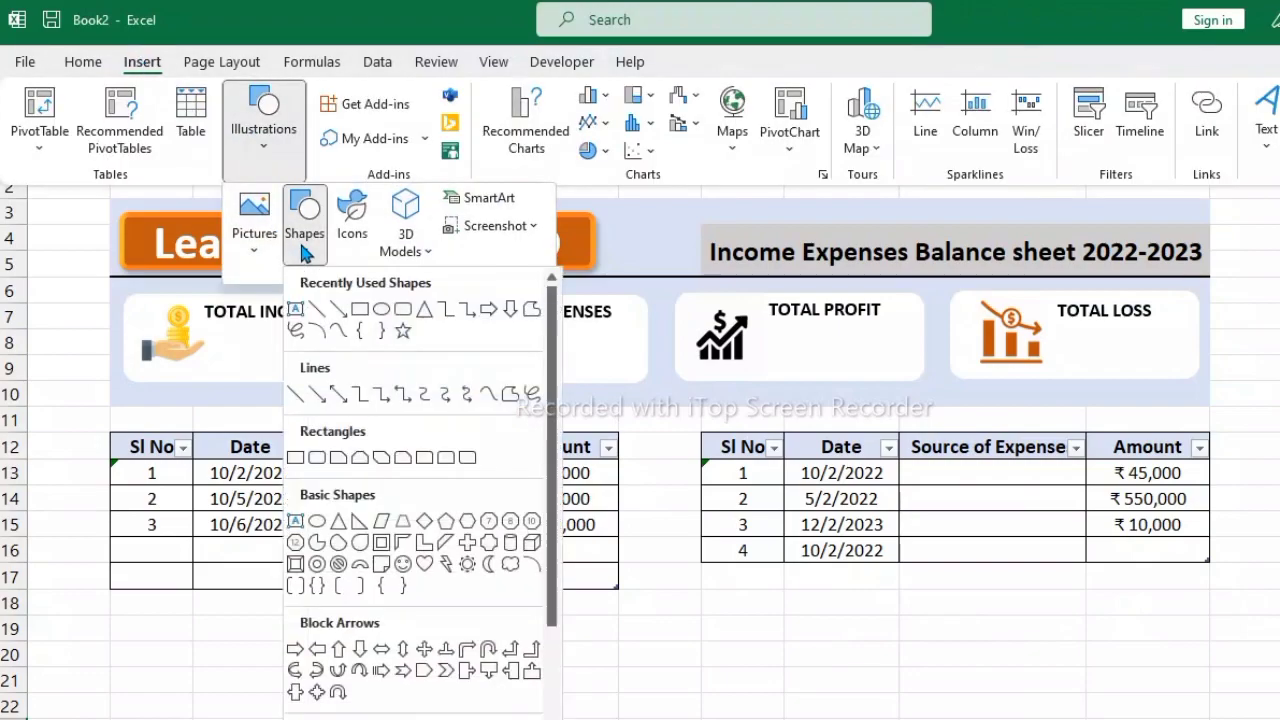
pyautogui.click(402, 310)
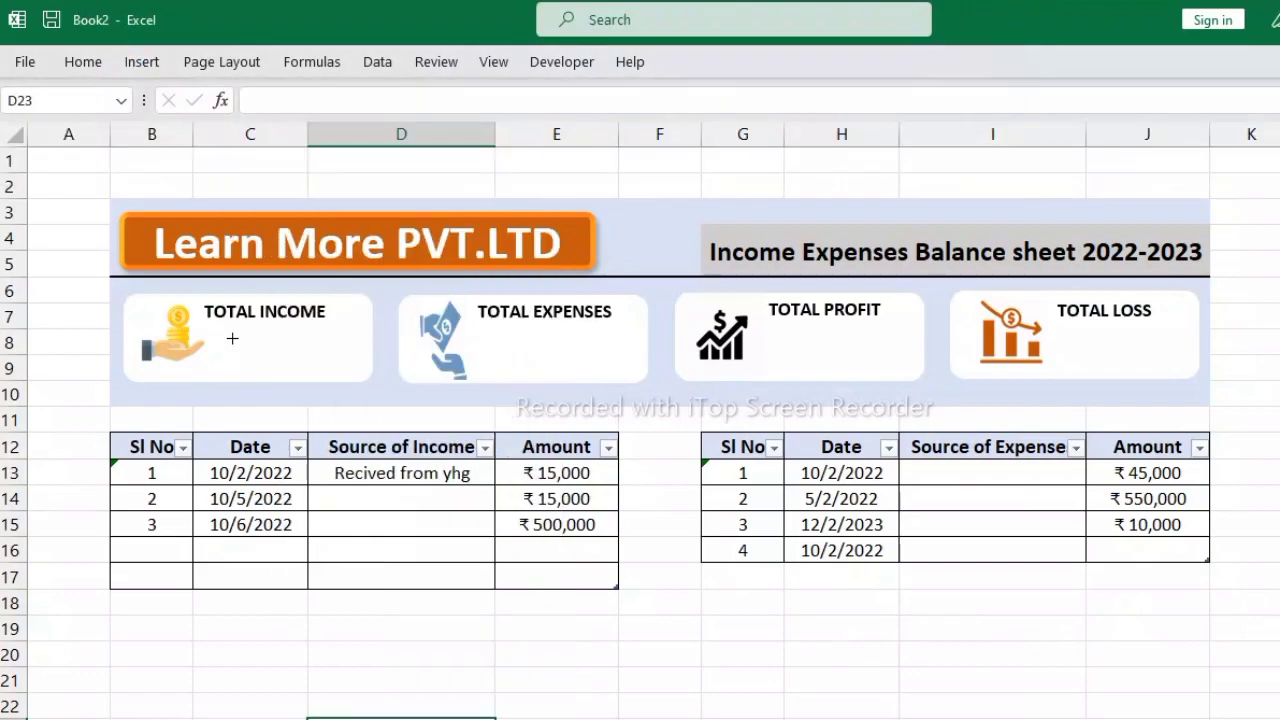
pyautogui.moveTo(214, 327); pyautogui.dragTo(366, 369)
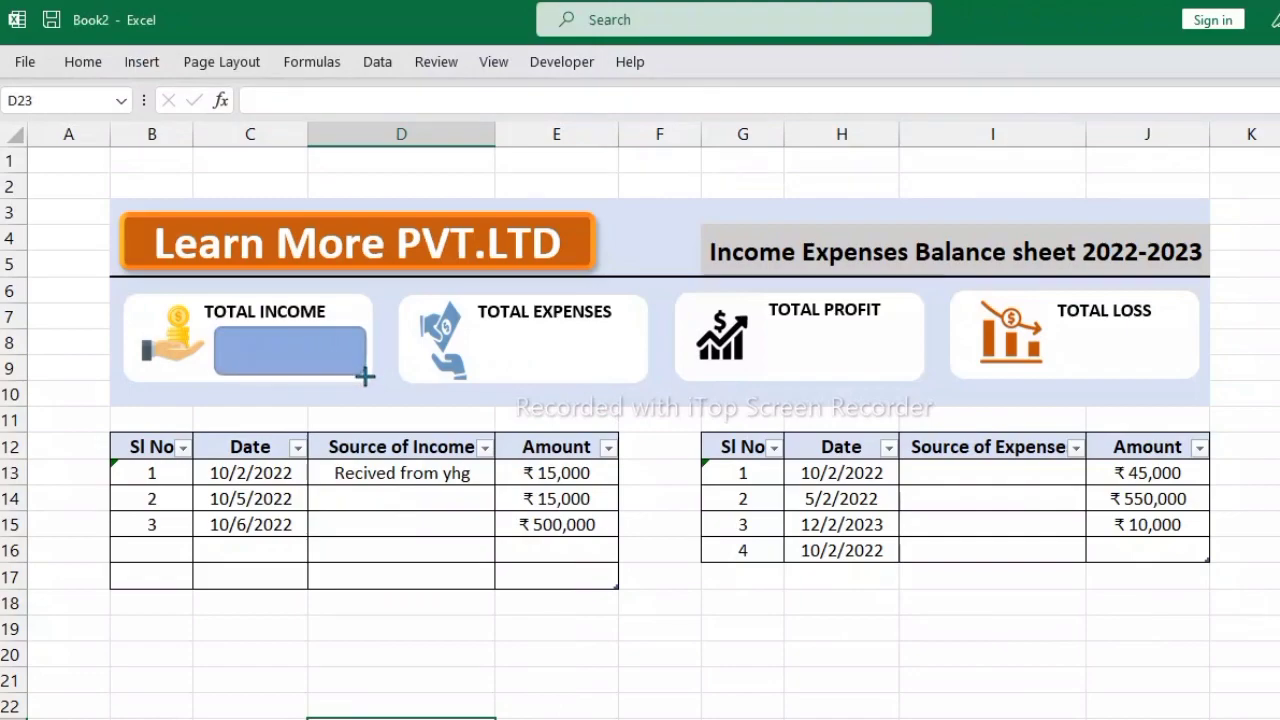
pyautogui.moveTo(366, 369); pyautogui.dragTo(366, 374)
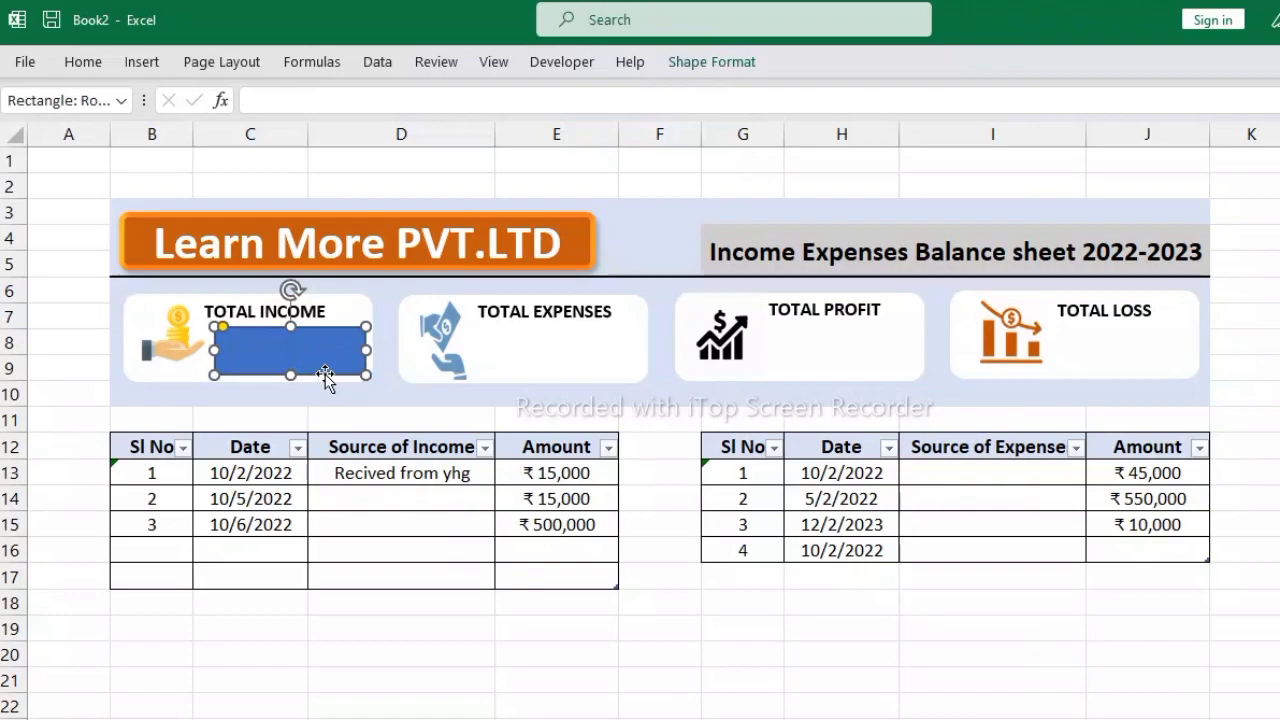
# - Link the box to =Sheet2!D8 so it shows ₹ 530,000
pyautogui.click(324, 103)
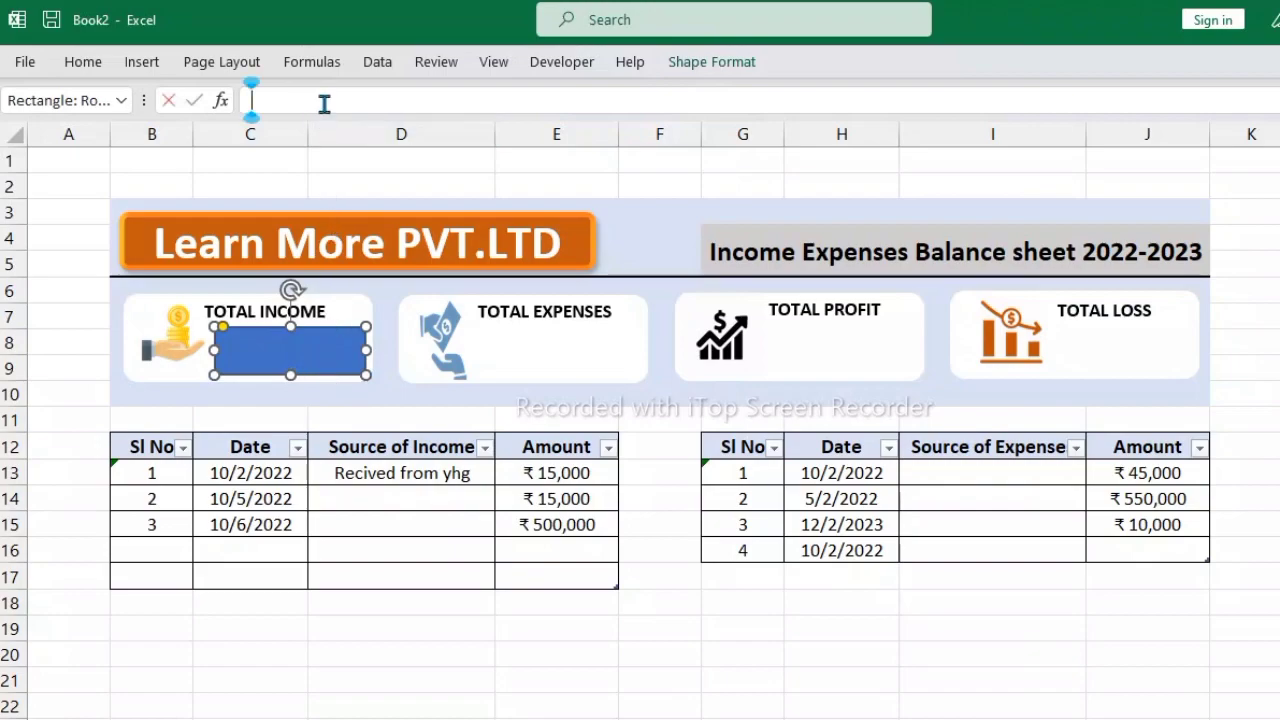
pyautogui.write('=')
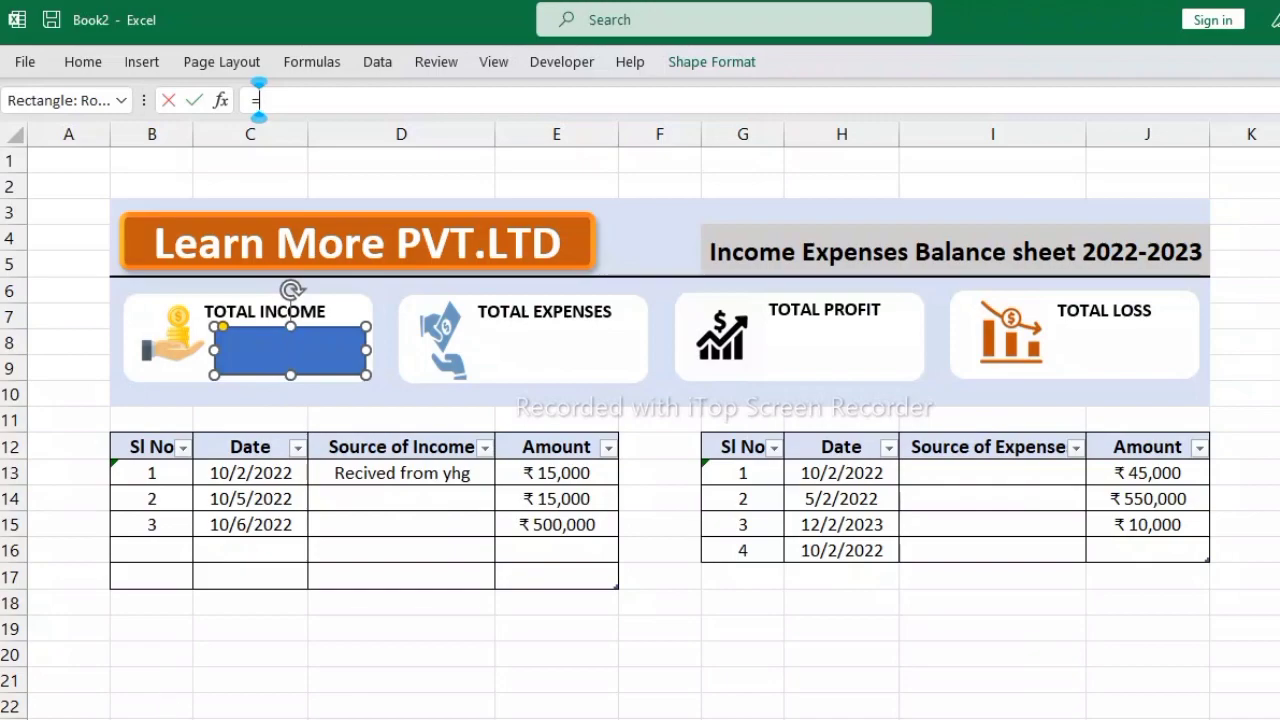
pyautogui.click(233, 705)
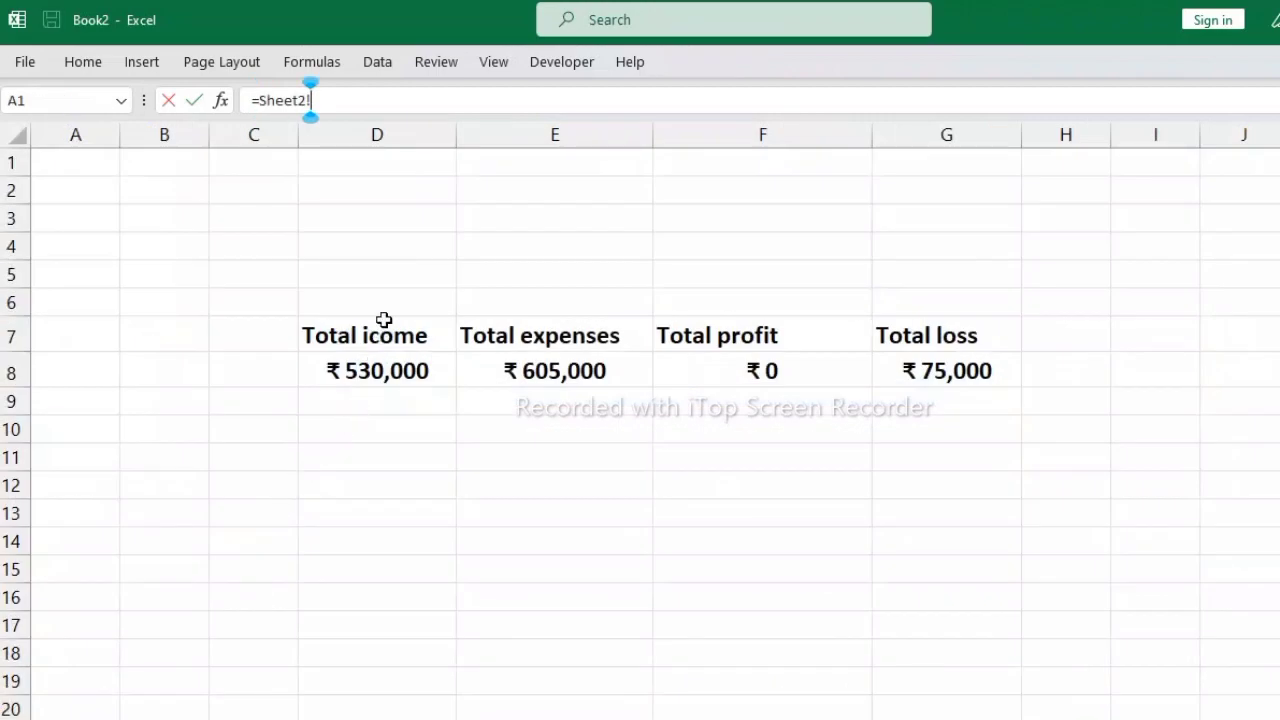
pyautogui.click(369, 368)
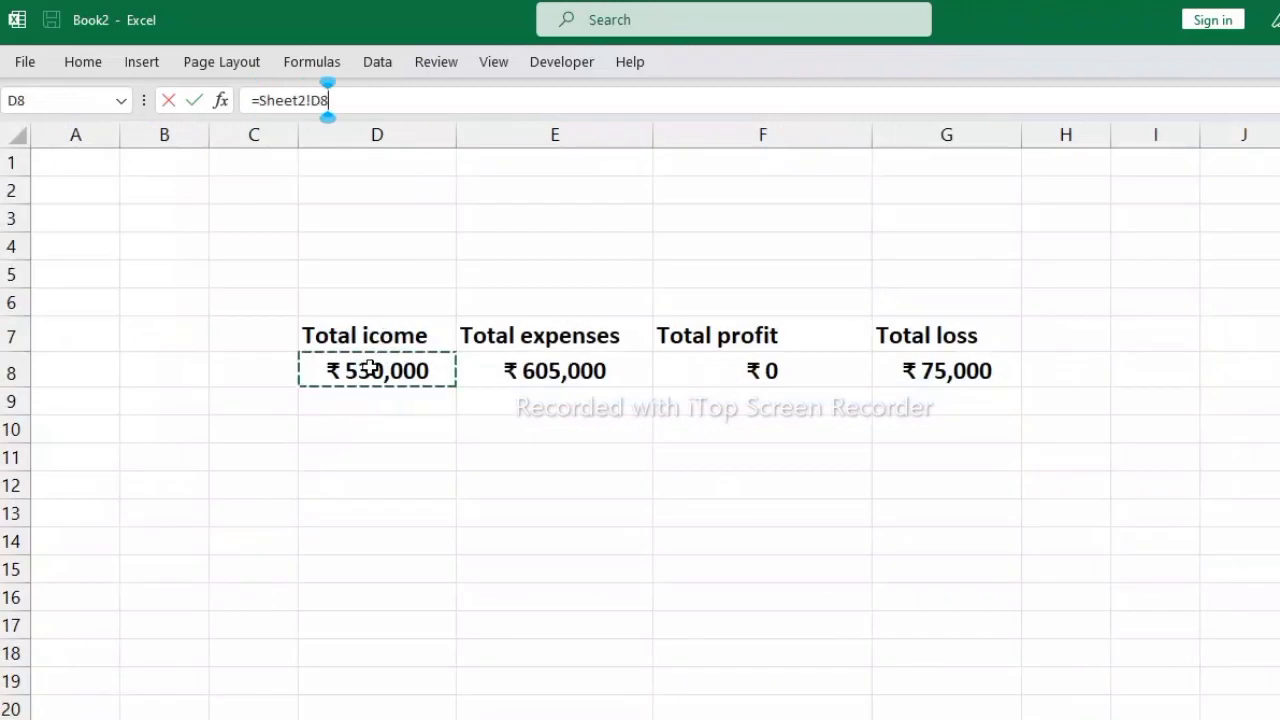
pyautogui.press('Return')
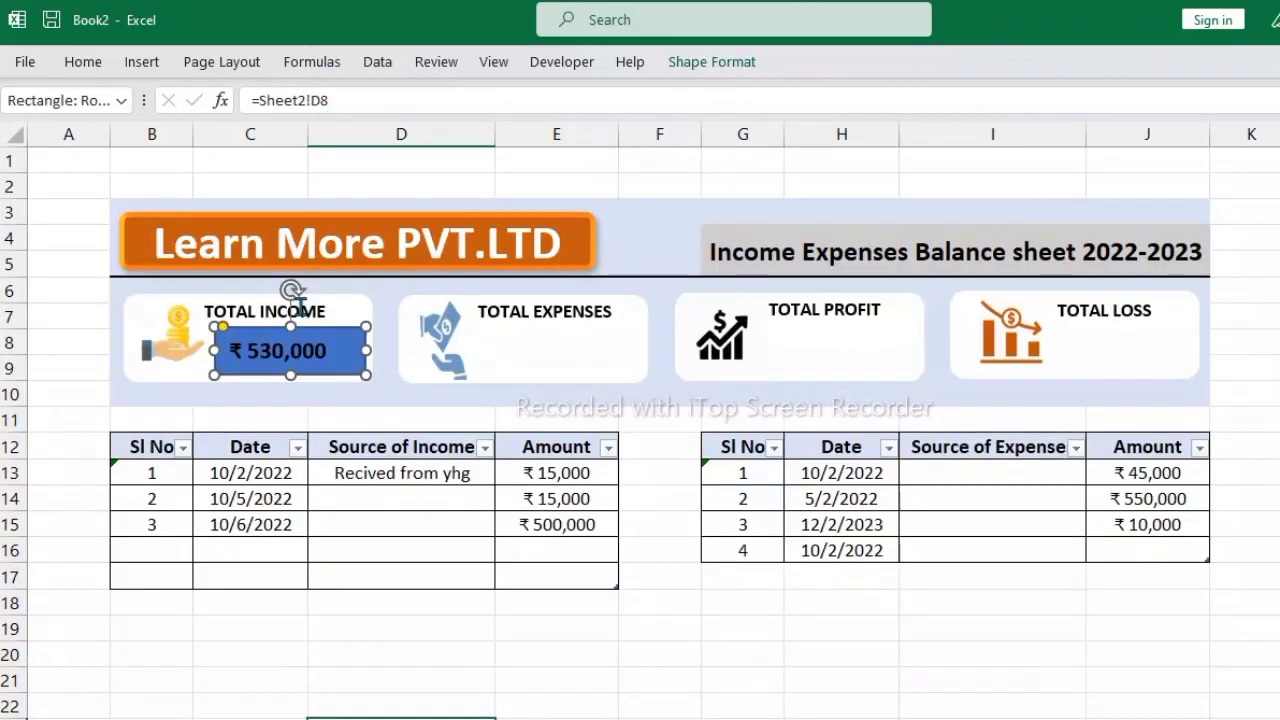
pyautogui.click(260, 678)
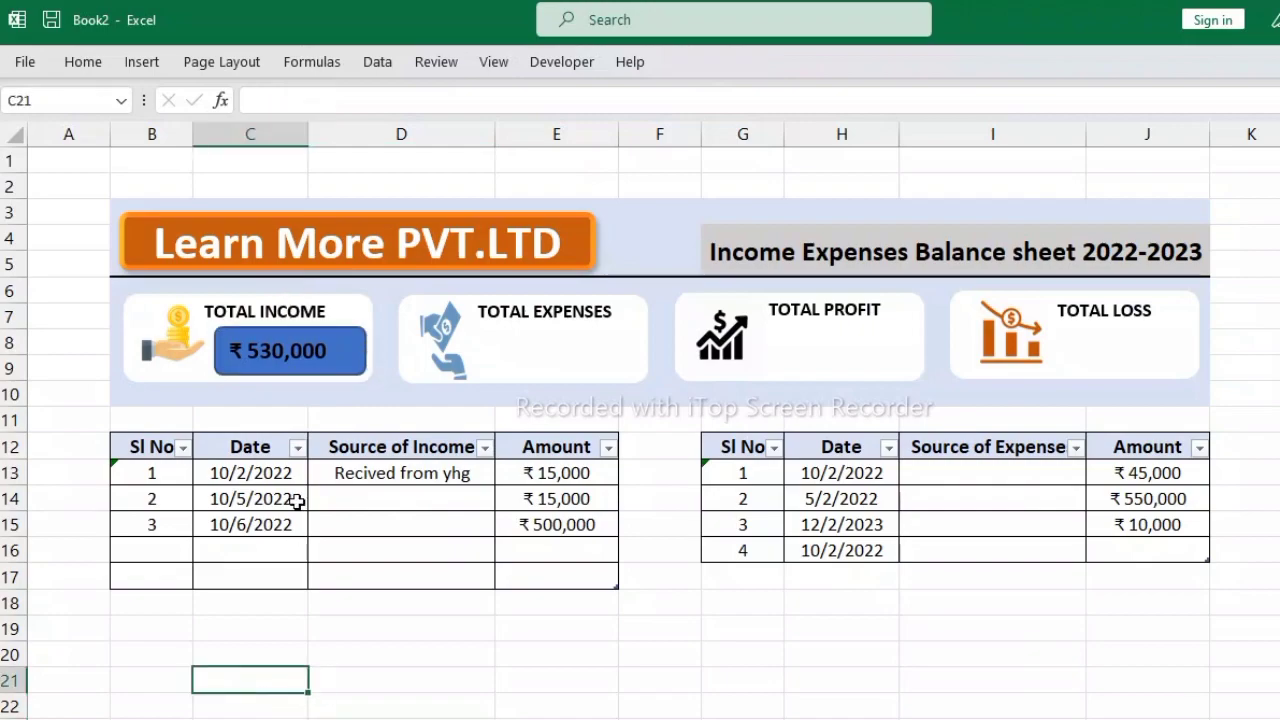
# - Copy the income box into the other cards and link the expenses copy to =Sheet2!E8
pyautogui.click(329, 366)
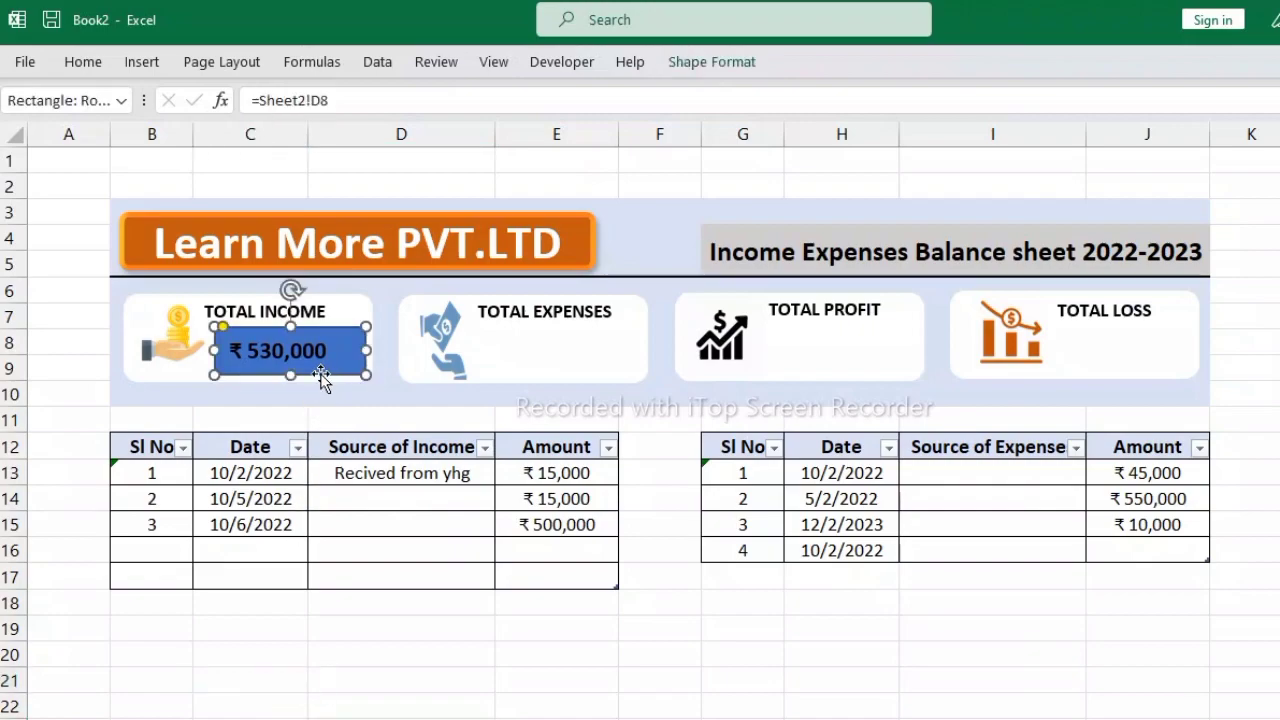
pyautogui.moveTo(320, 374); pyautogui.dragTo(1151, 361)
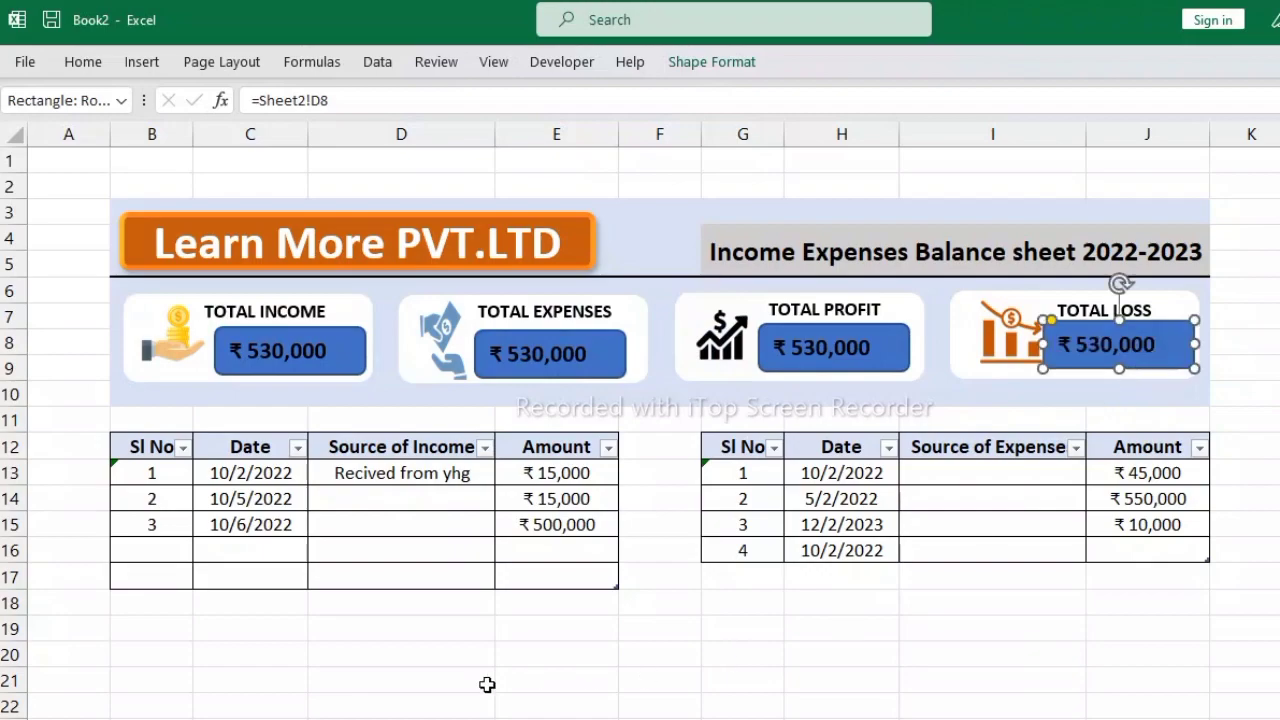
pyautogui.click(487, 684)
pyautogui.click(530, 352)
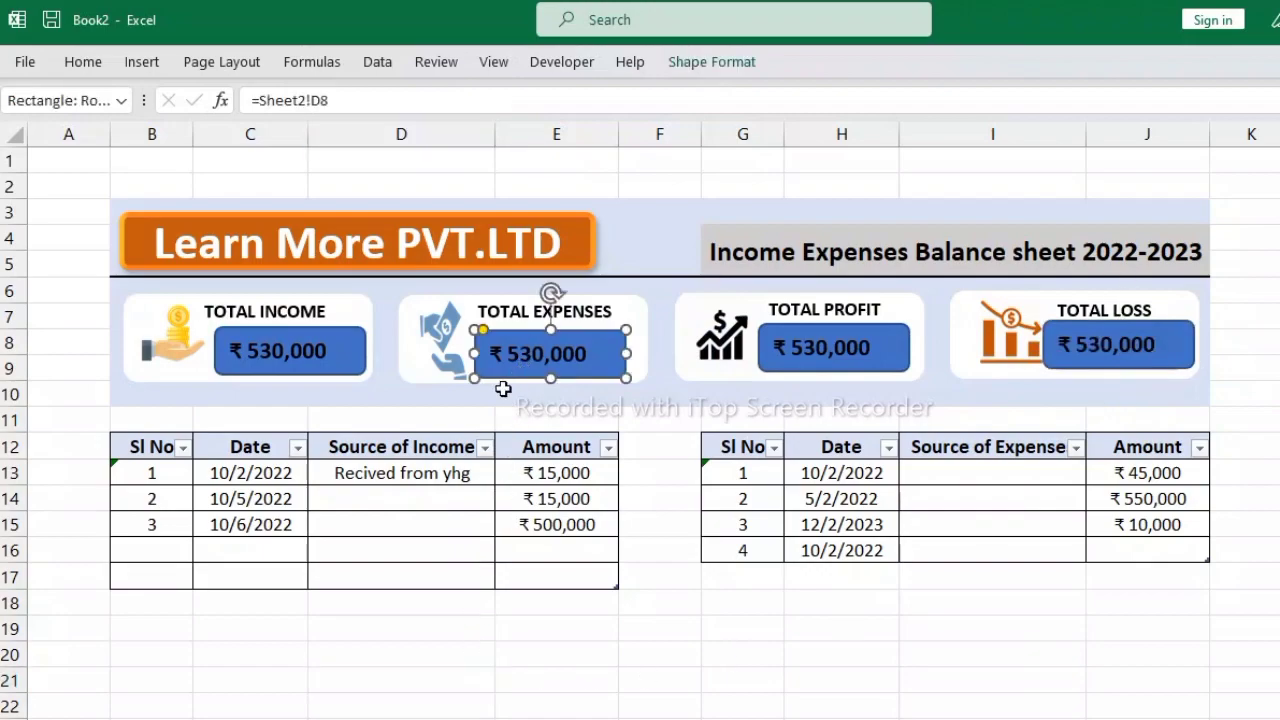
pyautogui.click(331, 100)
pyautogui.press('BackSpace')
pyautogui.press('BackSpace')
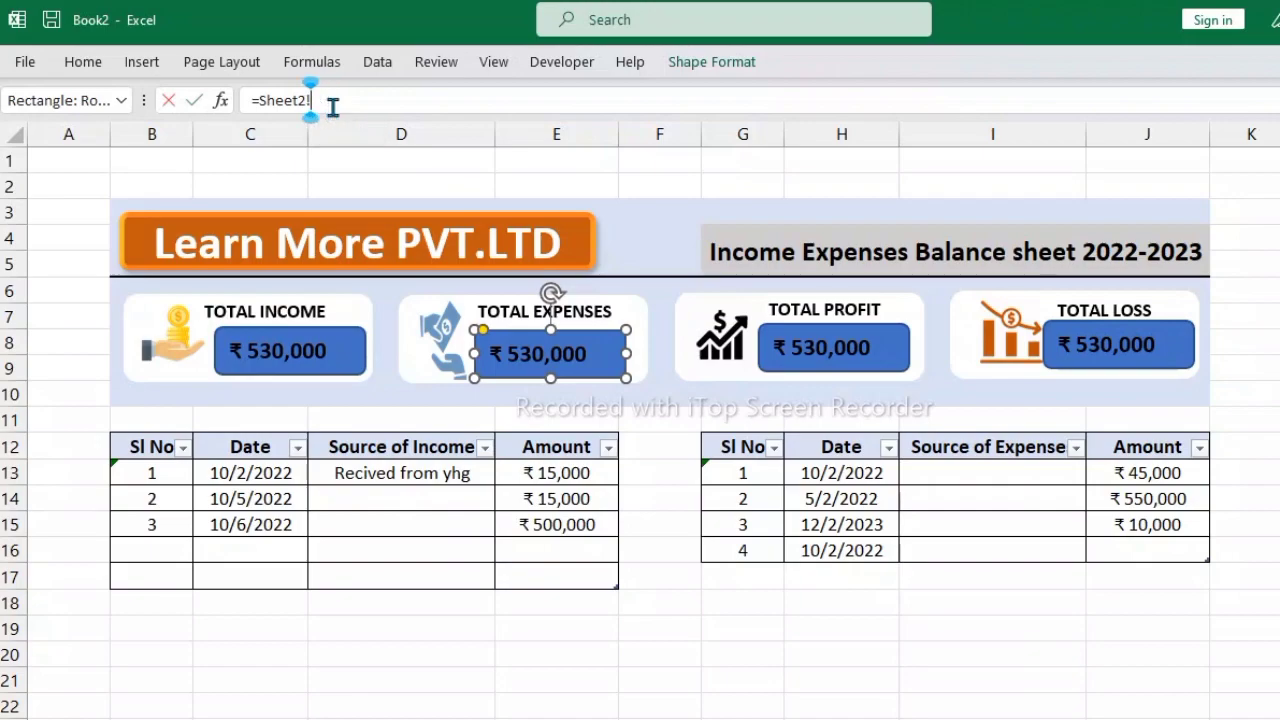
pyautogui.write('e8')
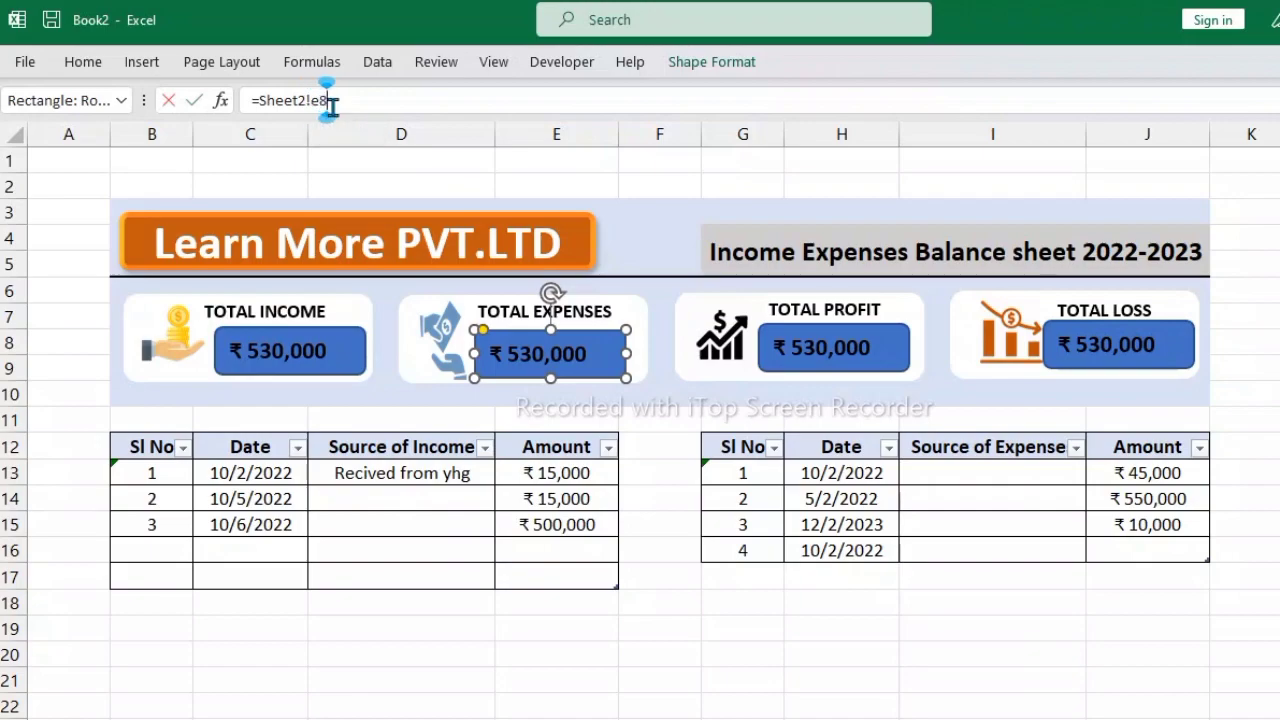
pyautogui.press('Return')
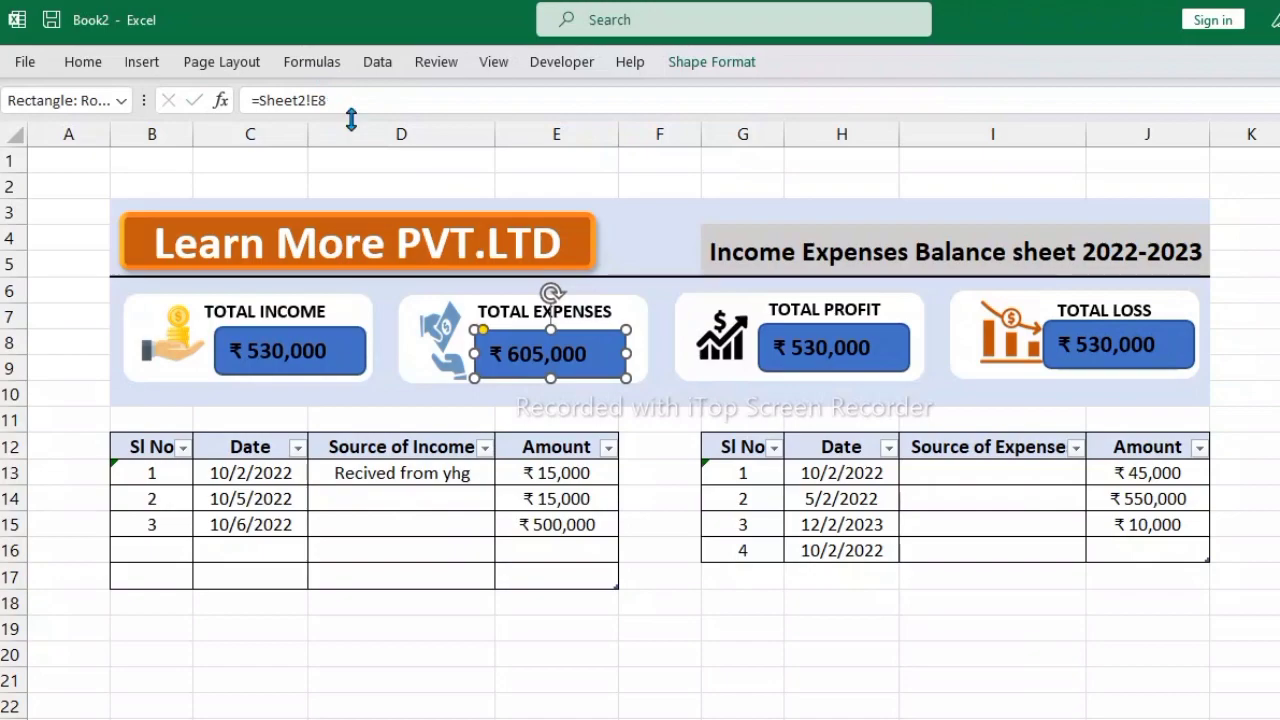
# - Relink the profit and loss boxes to =Sheet2!F8 and =Sheet2!G8
pyautogui.click(798, 352)
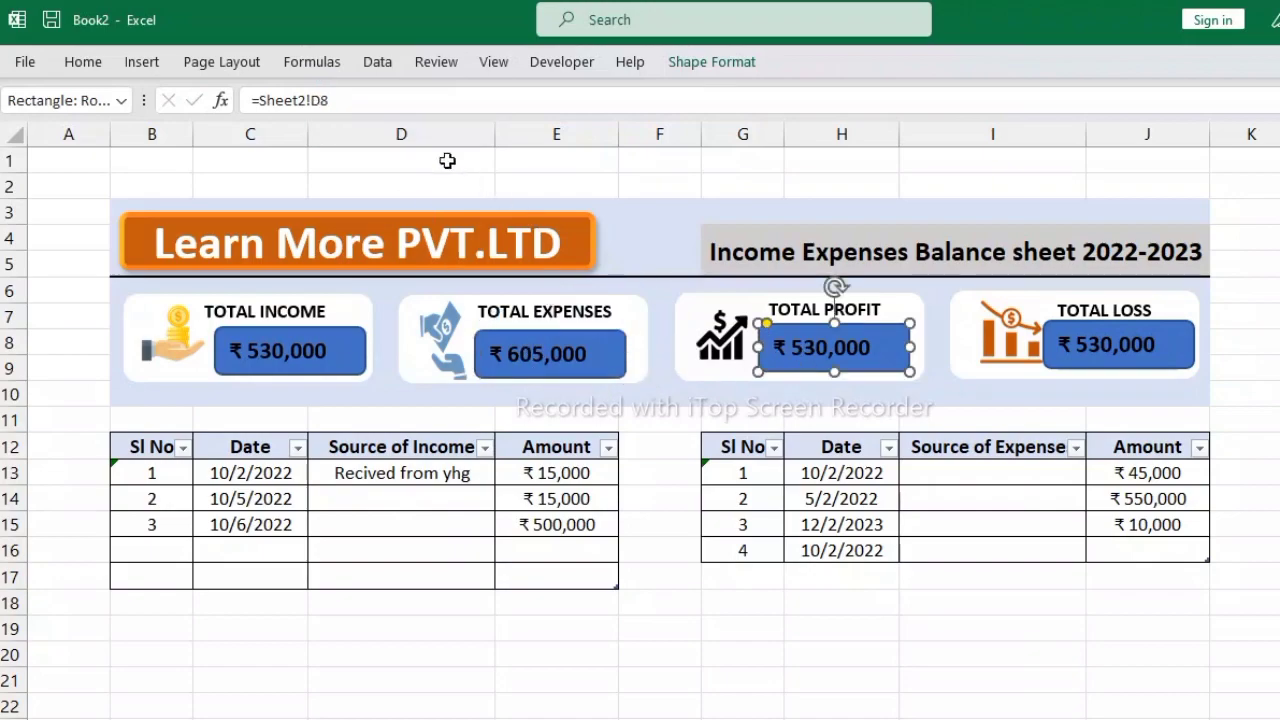
pyautogui.doubleClick(354, 113)
pyautogui.press('BackSpace')
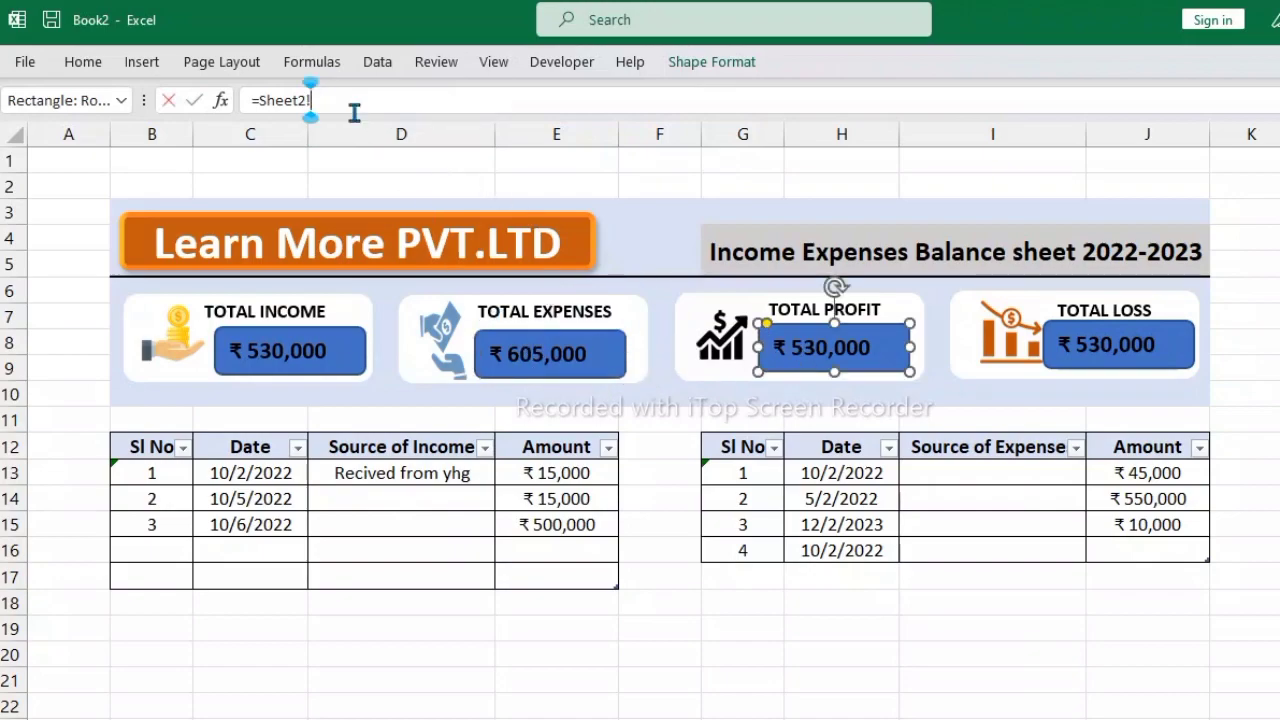
pyautogui.write('f')
pyautogui.write('8')
pyautogui.press('Return')
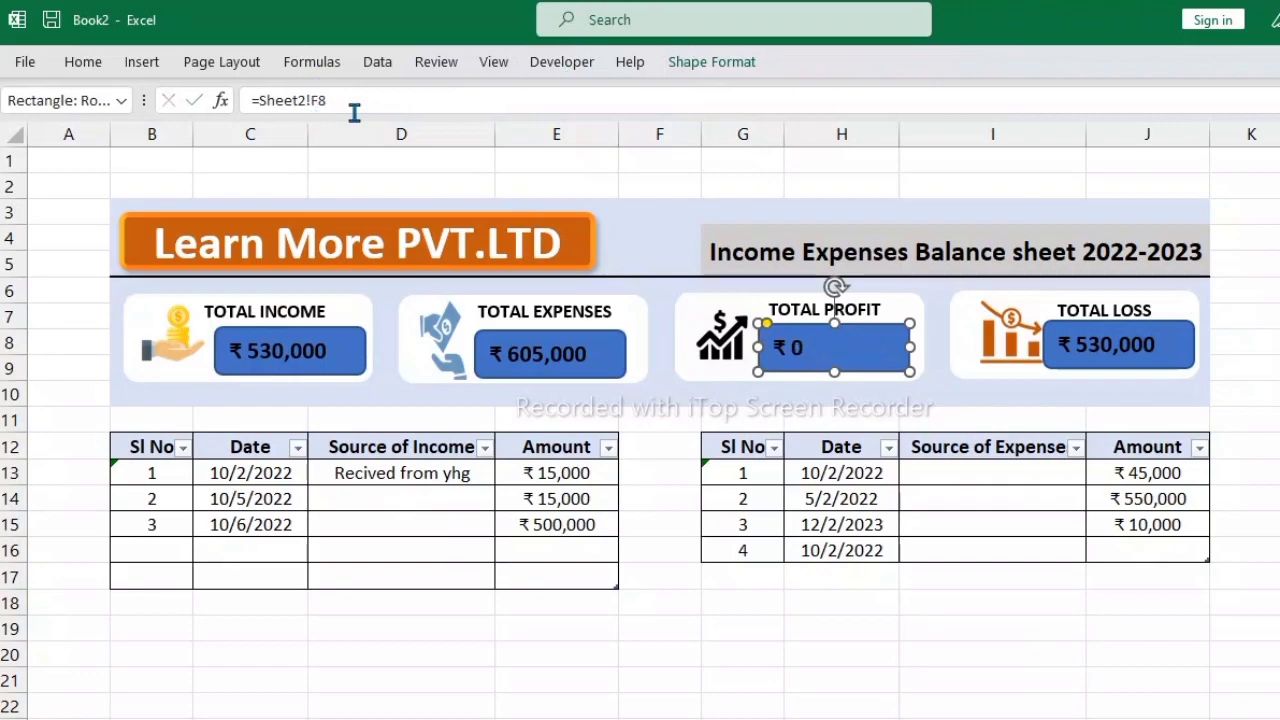
pyautogui.click(1107, 354)
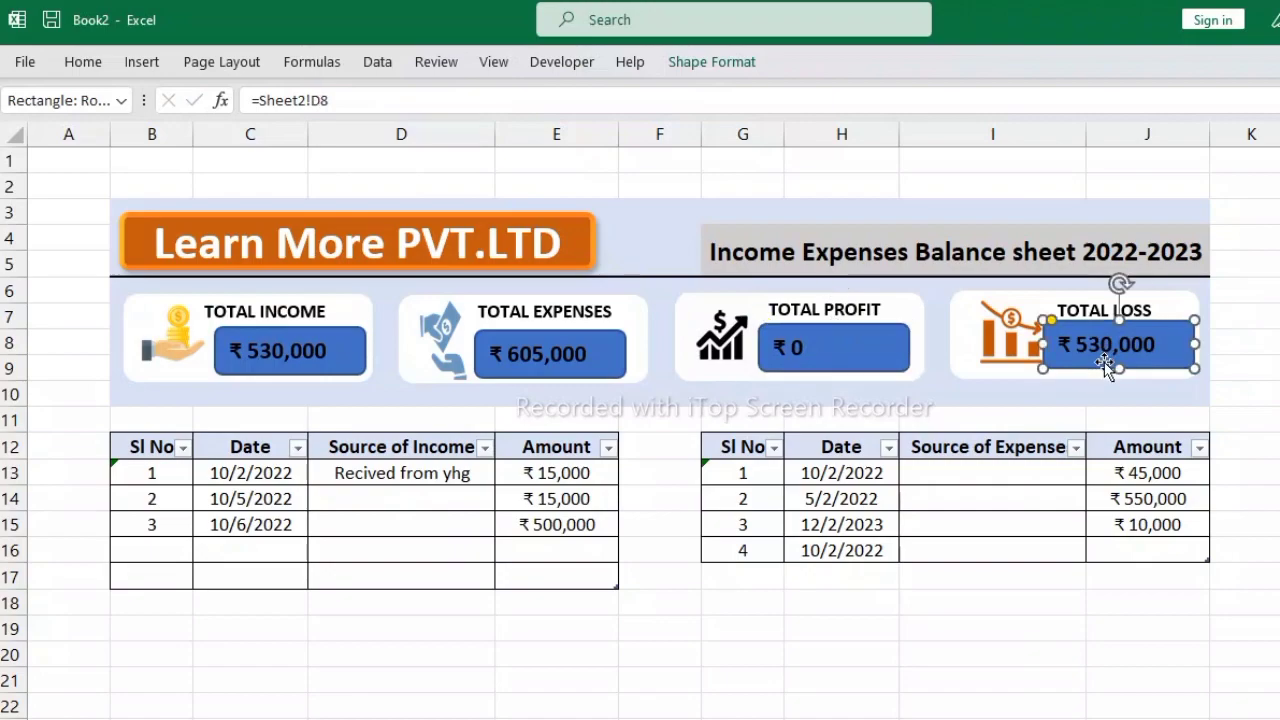
pyautogui.click(333, 100)
pyautogui.press('BackSpace')
pyautogui.press('BackSpace')
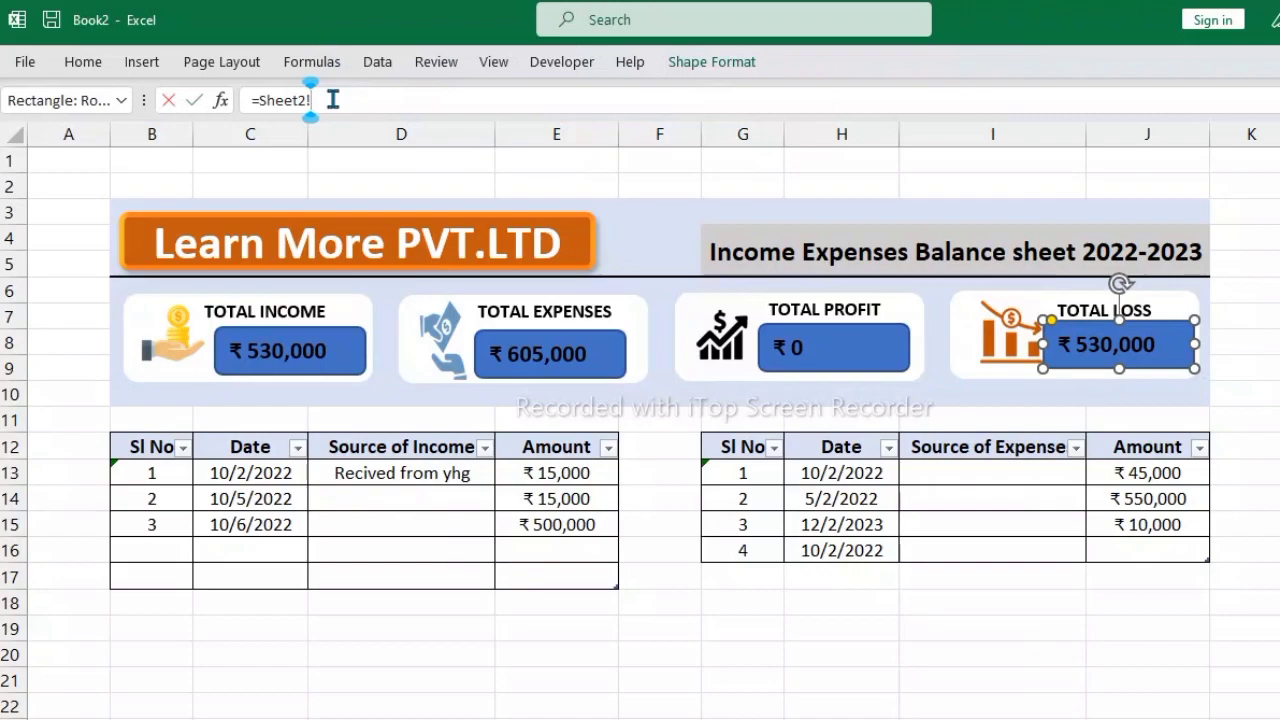
pyautogui.write('g8')
pyautogui.press('Return')
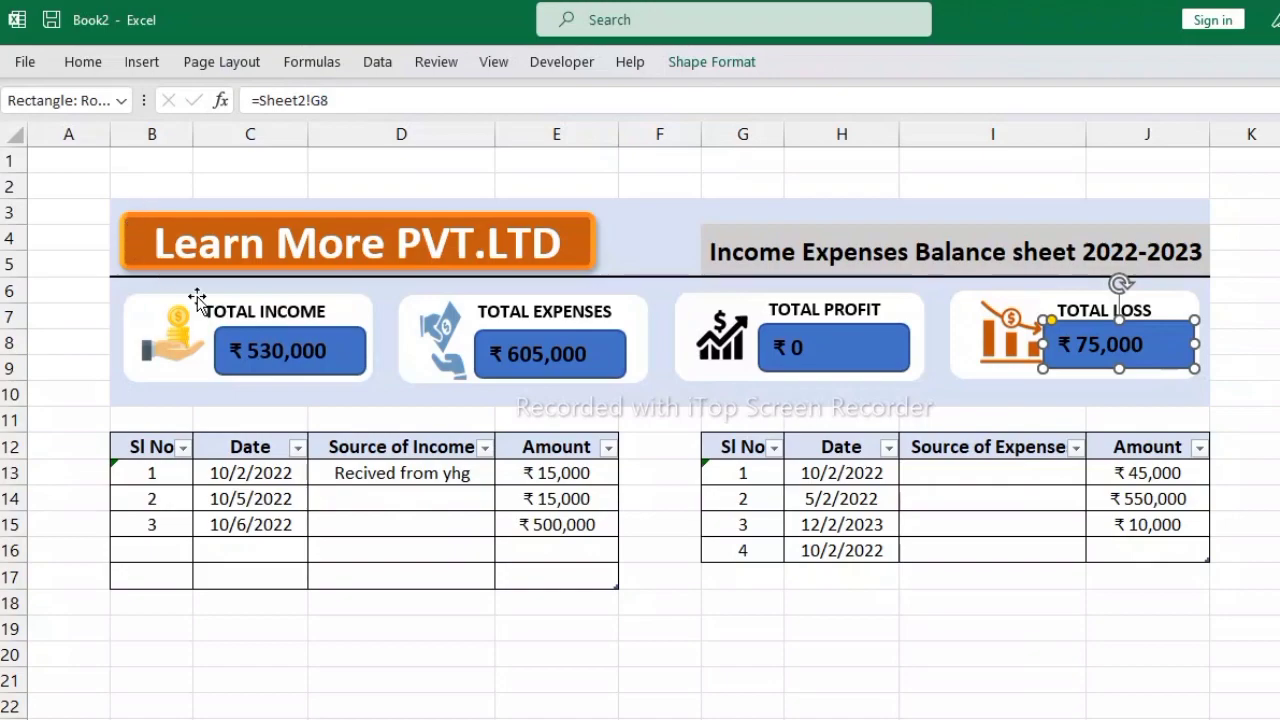
pyautogui.keyDown('ctrl'); pyautogui.click(258, 352); pyautogui.keyUp('ctrl')
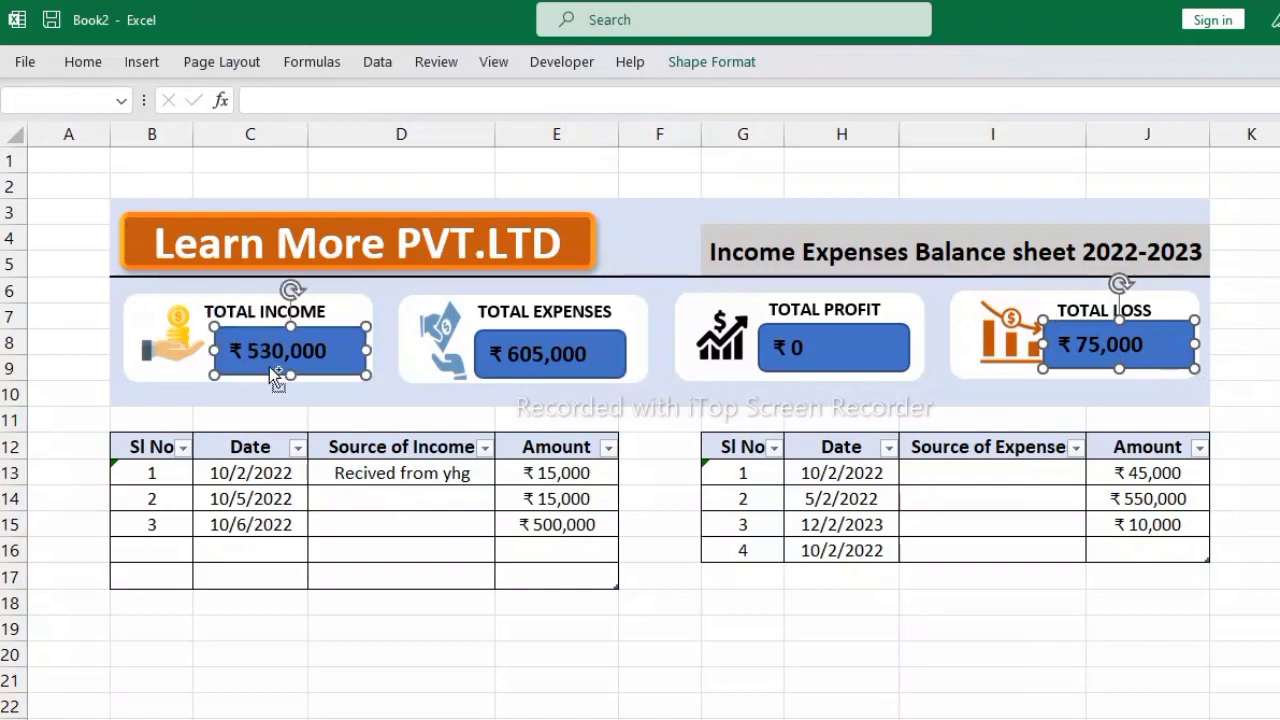
# - Give all four value boxes a white fill and no outline
pyautogui.keyDown('ctrl'); pyautogui.click(540, 365); pyautogui.keyUp('ctrl')
pyautogui.keyDown('ctrl'); pyautogui.click(864, 365); pyautogui.keyUp('ctrl')
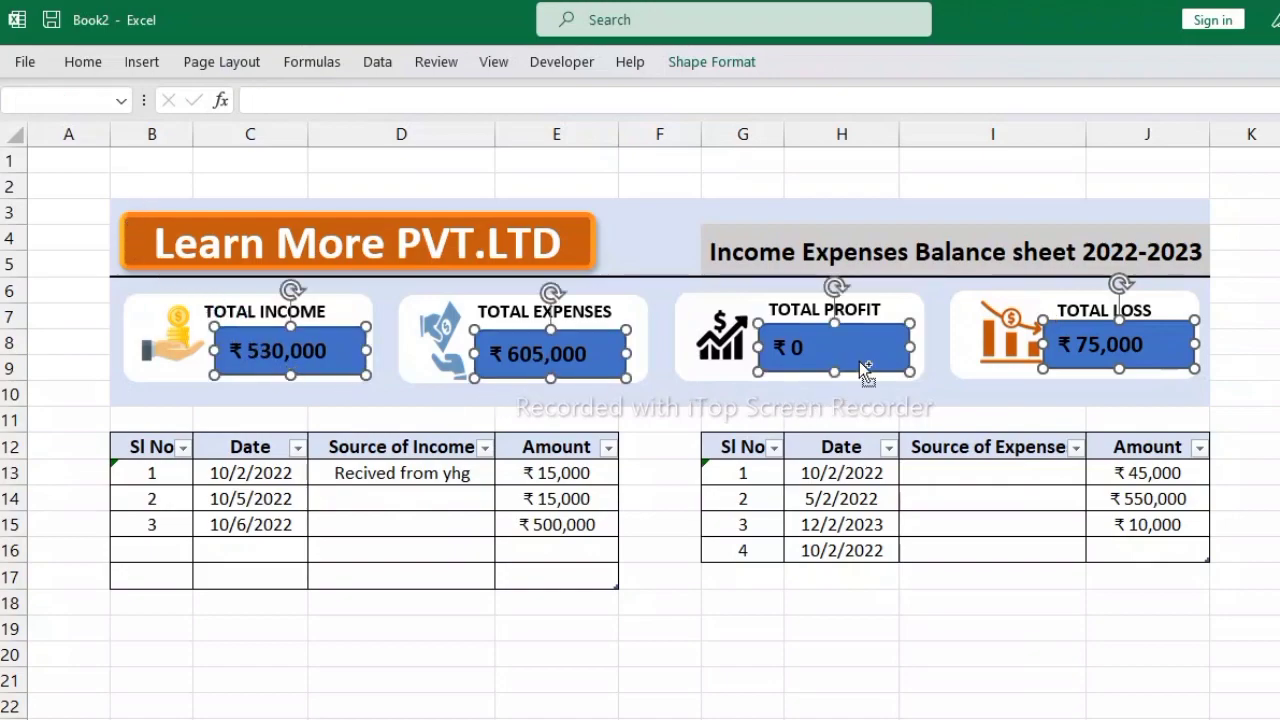
pyautogui.click(714, 70)
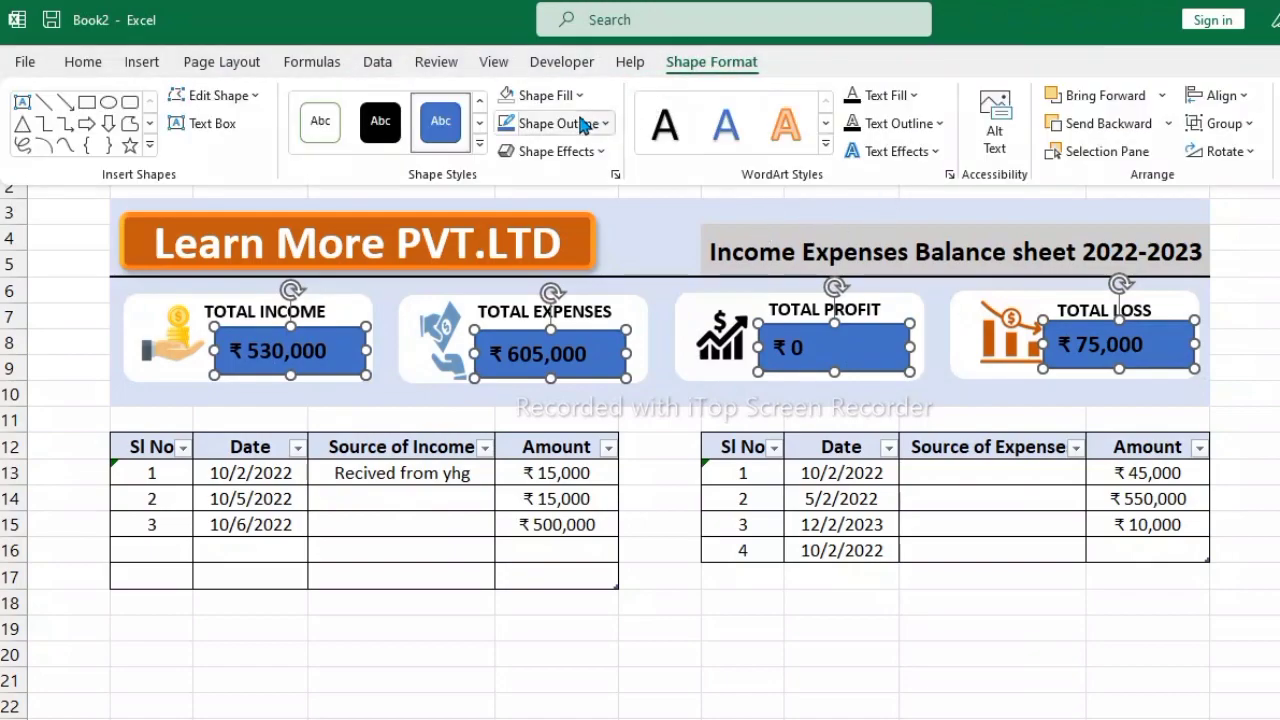
pyautogui.click(545, 95)
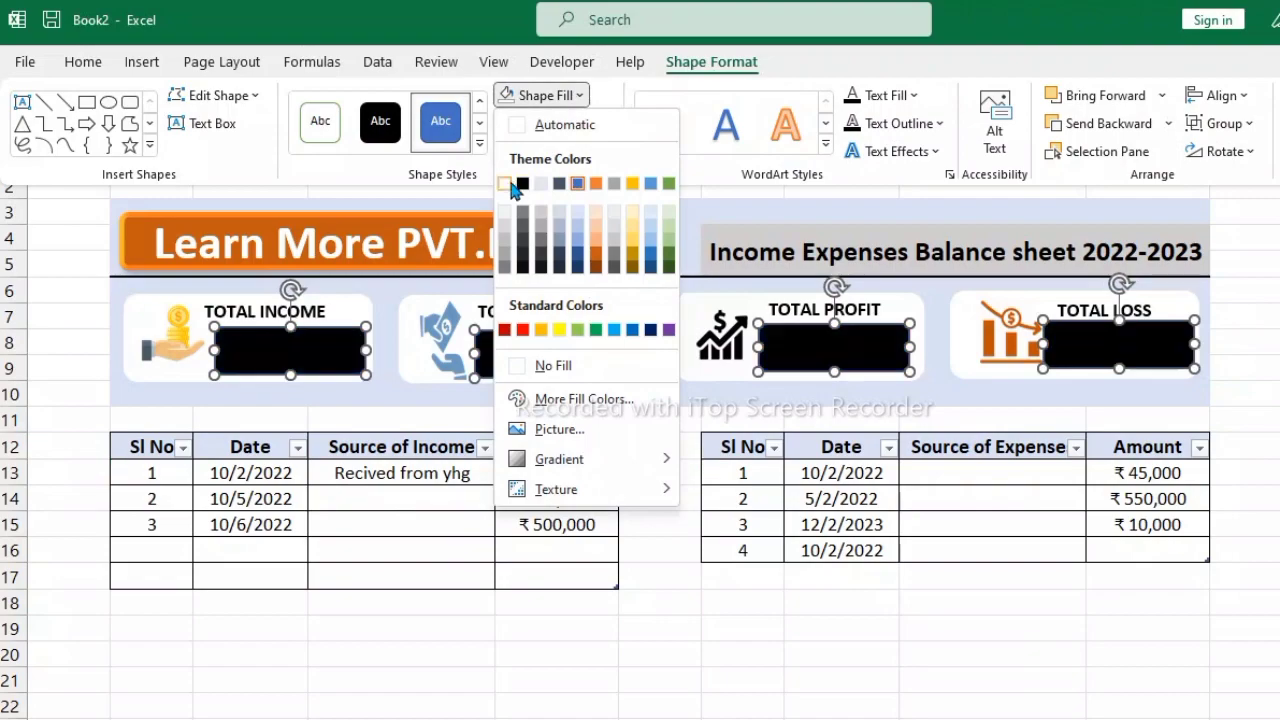
pyautogui.click(504, 183)
pyautogui.click(606, 123)
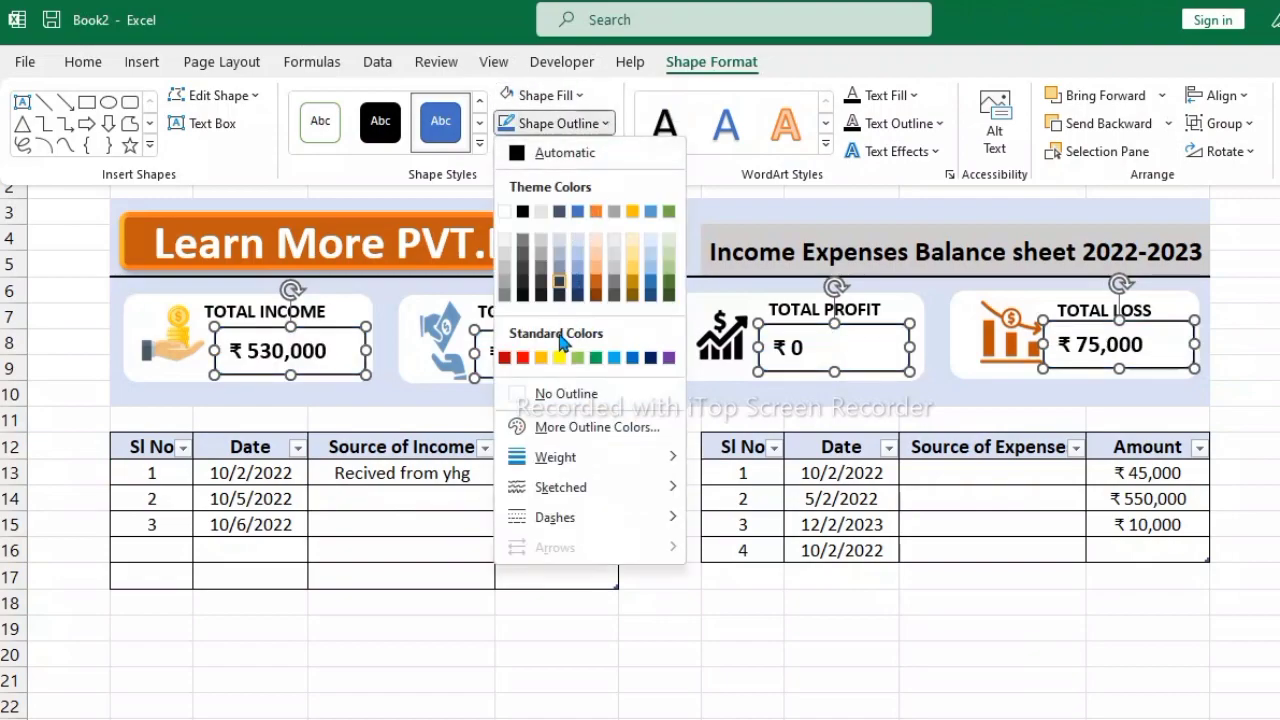
pyautogui.click(557, 393)
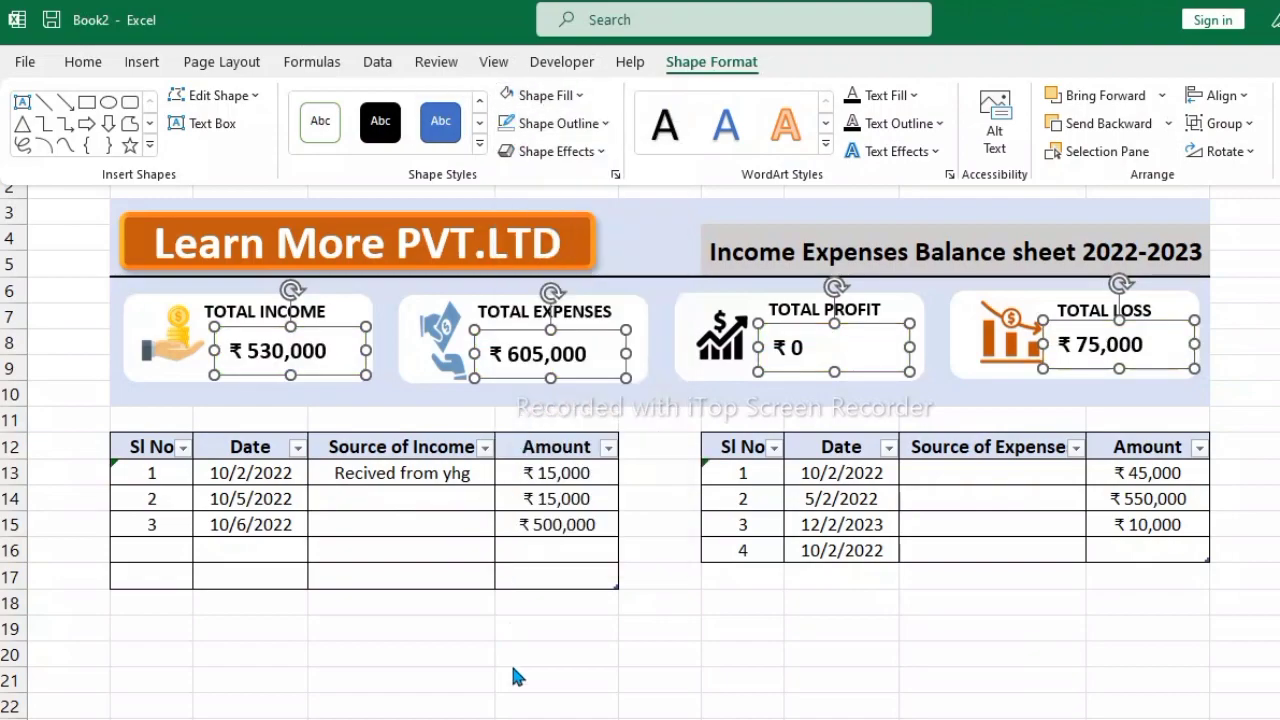
# - Centre the amounts horizontally and vertically within the boxes
pyautogui.click(83, 62)
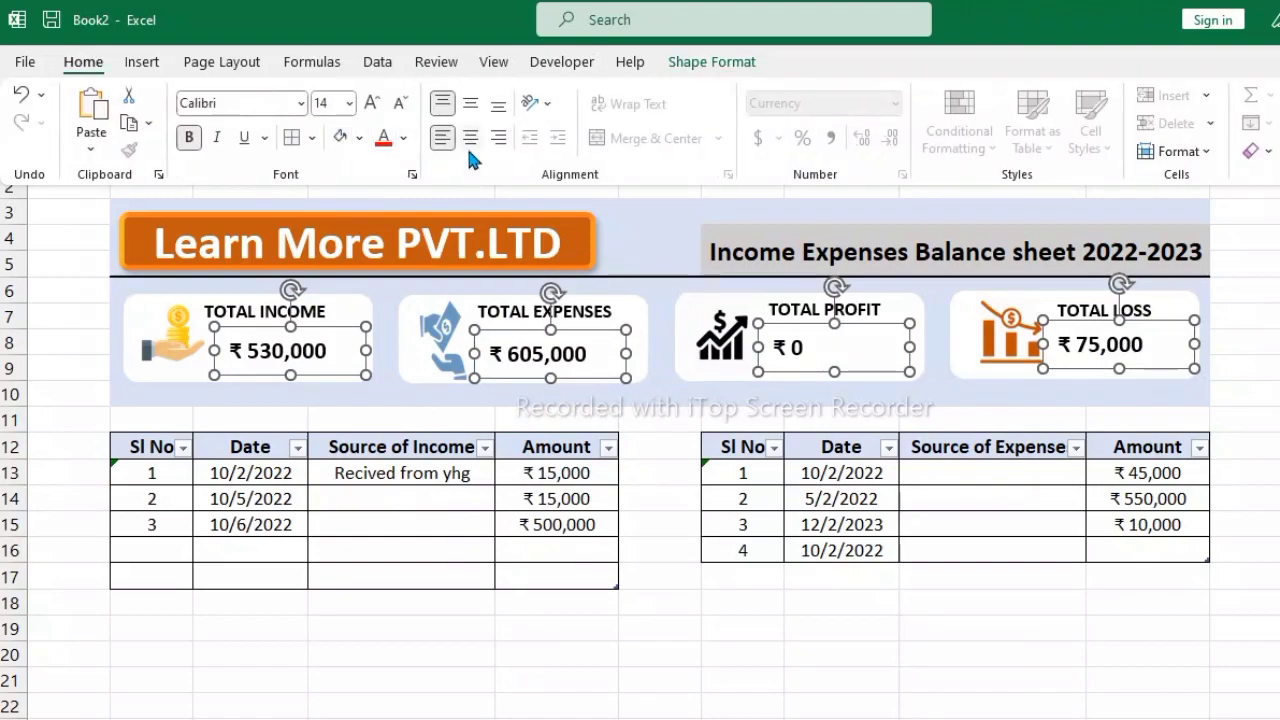
pyautogui.click(470, 137)
pyautogui.click(470, 103)
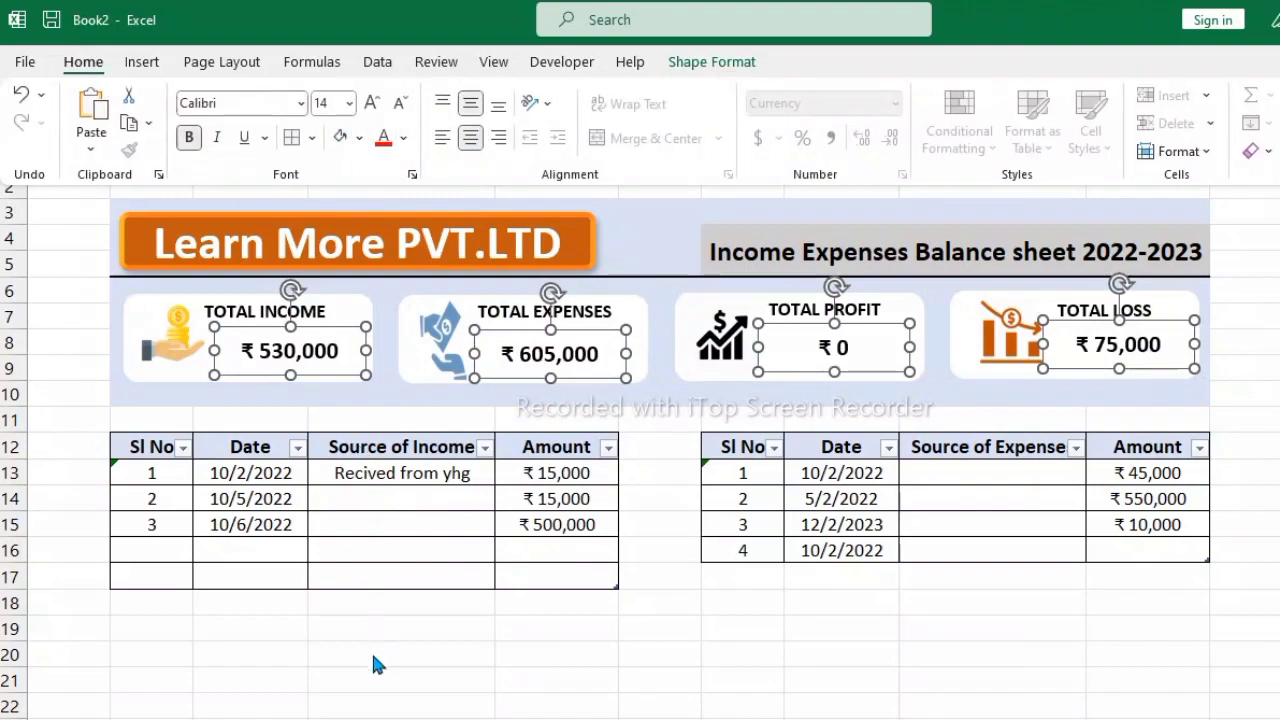
pyautogui.click(390, 628)
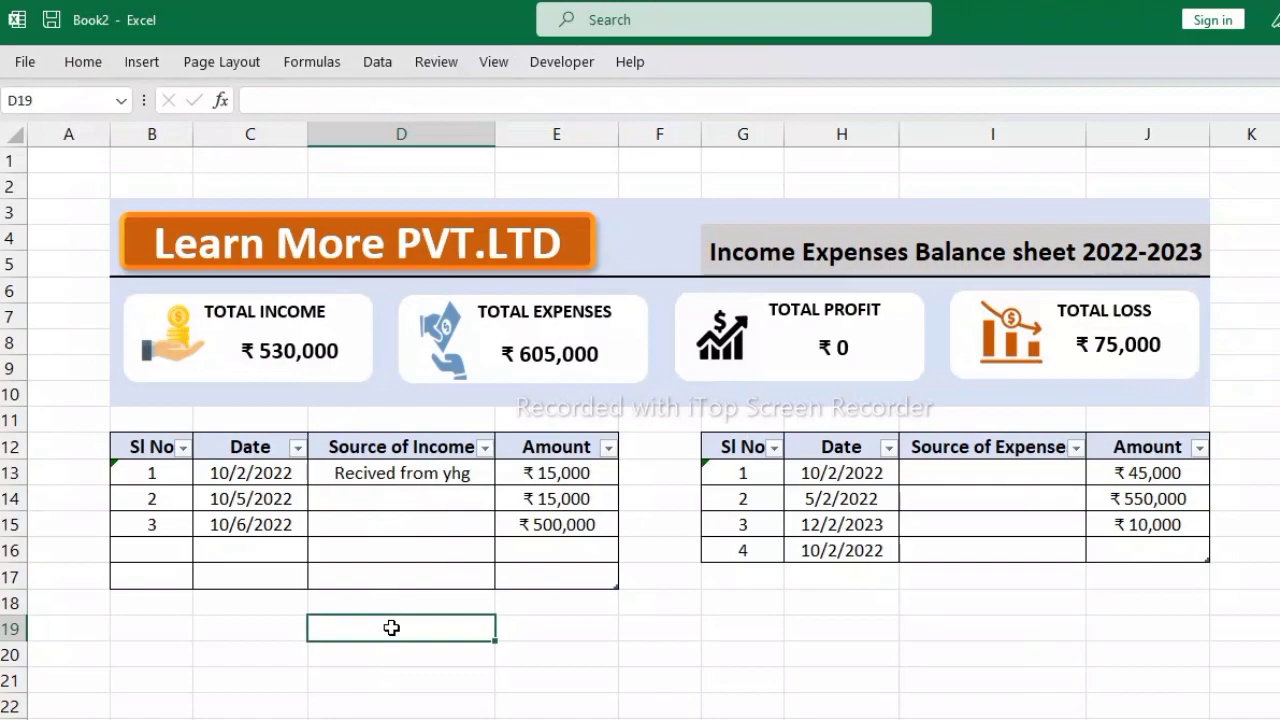
# - Nudge the ₹ 530,000 amount box slightly left in the income card
pyautogui.click(270, 342)
pyautogui.moveTo(270, 365); pyautogui.dragTo(254, 363)
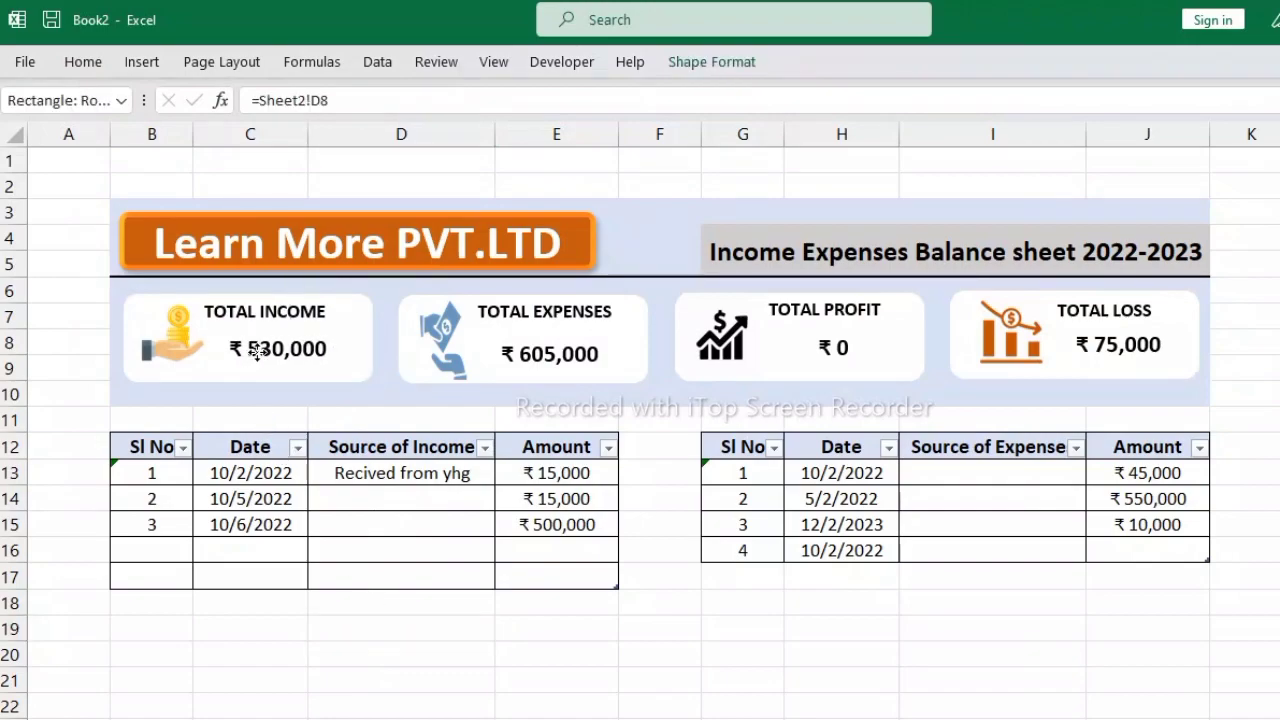
pyautogui.click(296, 637)
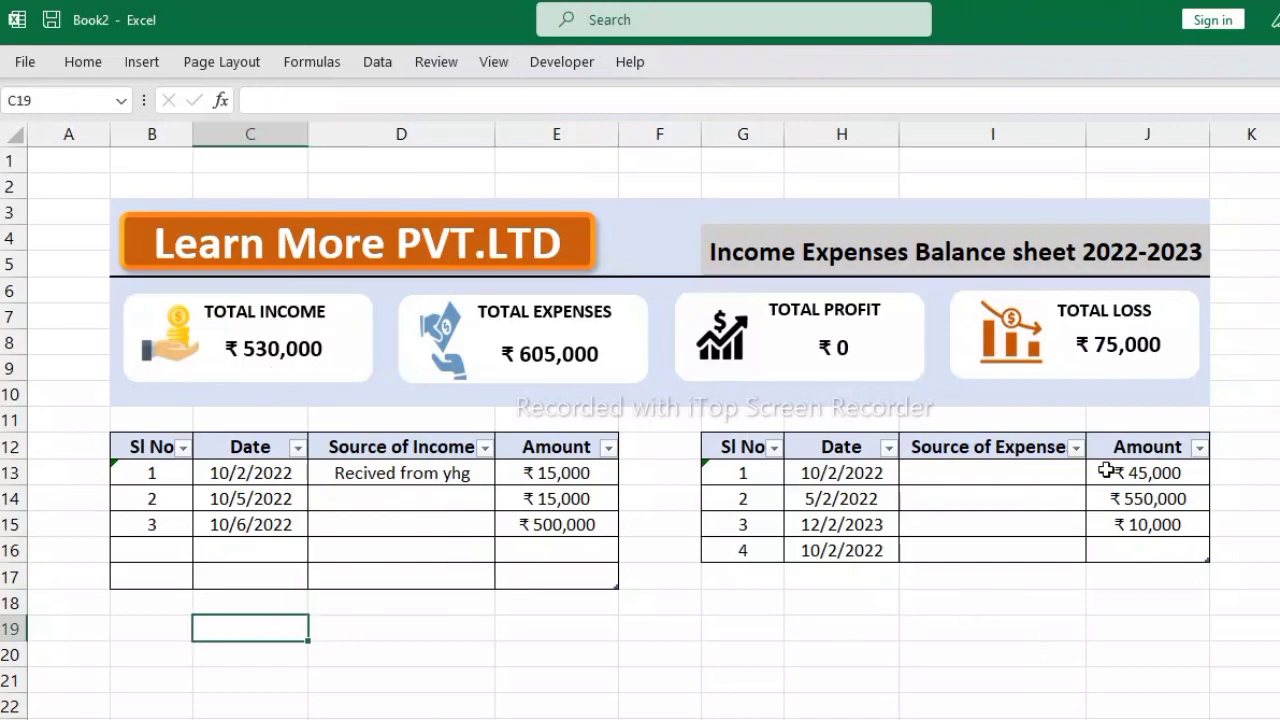
# - Colour the TOTAL INCOME title and amount gold
pyautogui.click(301, 316)
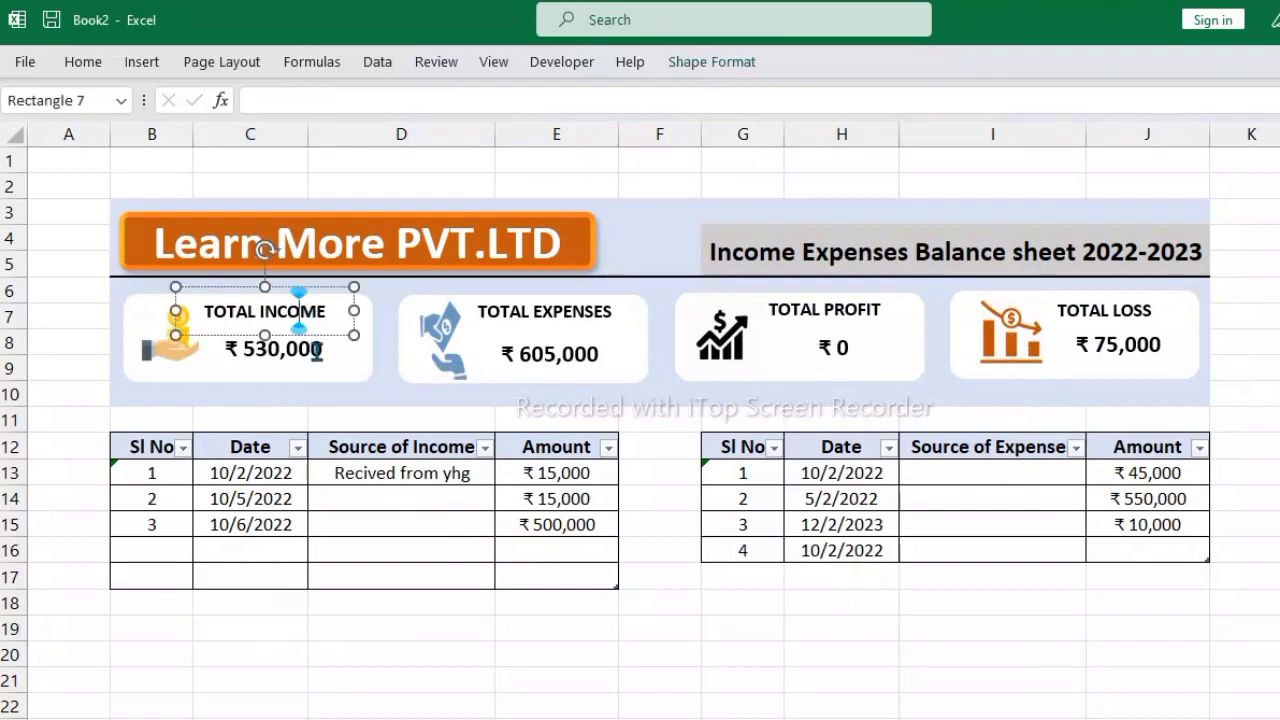
pyautogui.click(296, 644)
pyautogui.click(293, 305)
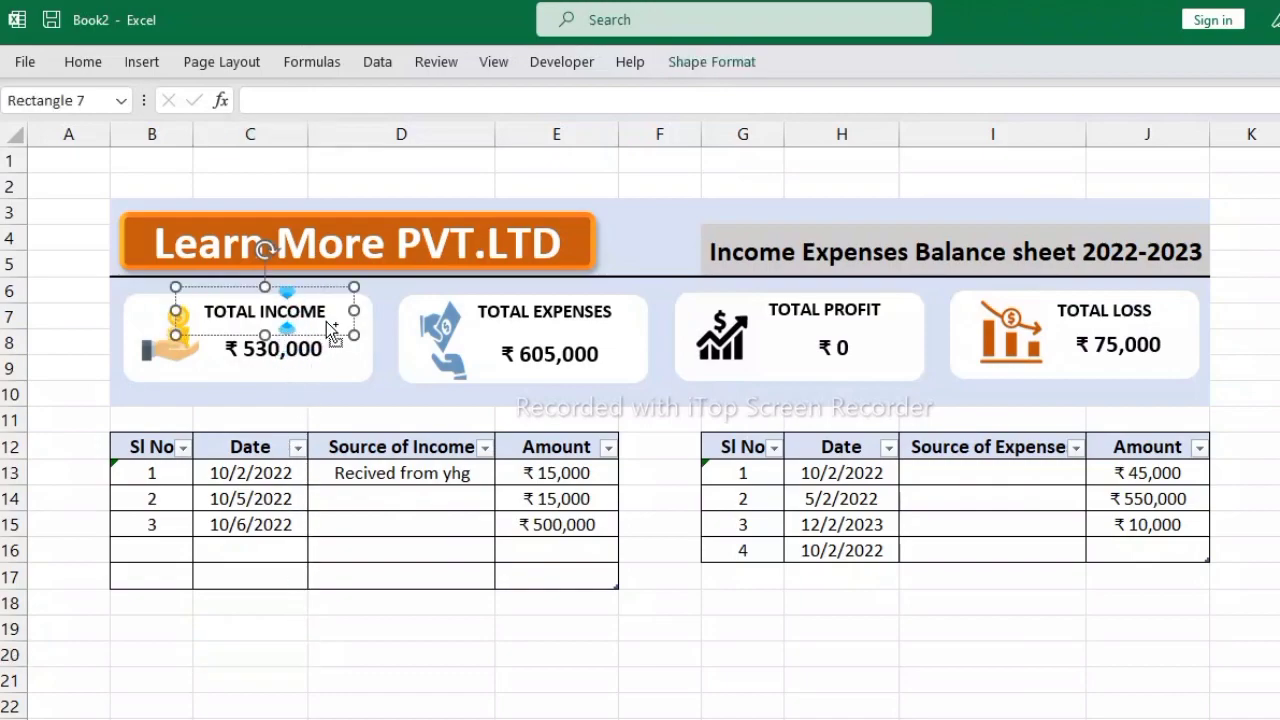
pyautogui.keyDown('ctrl'); pyautogui.click(340, 345); pyautogui.keyUp('ctrl')
pyautogui.keyDown('ctrl'); pyautogui.click(316, 343); pyautogui.keyUp('ctrl')
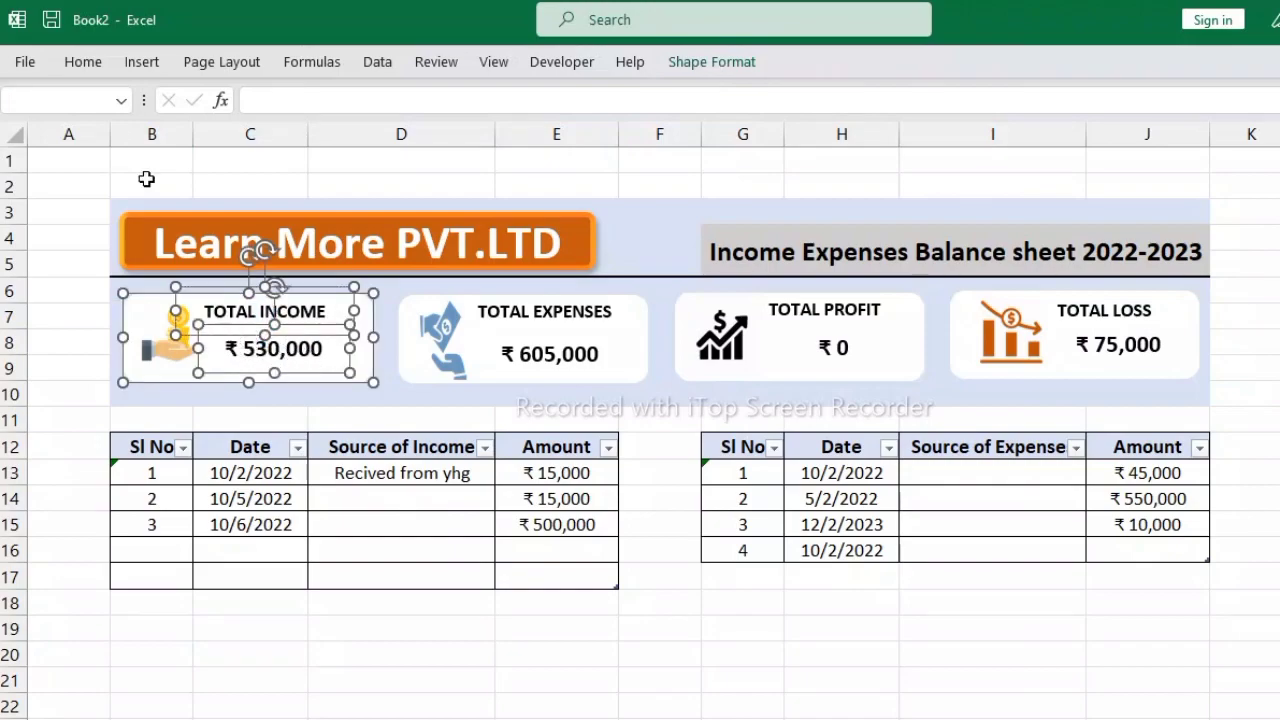
pyautogui.click(83, 62)
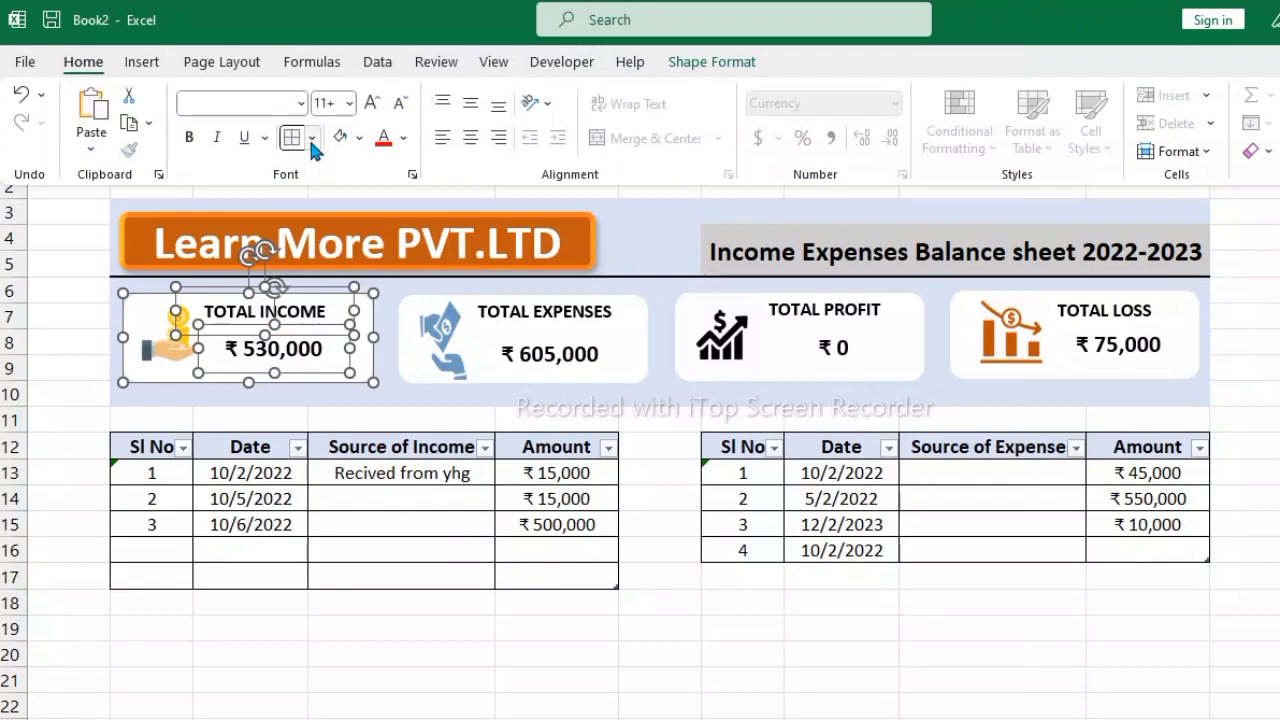
pyautogui.click(404, 138)
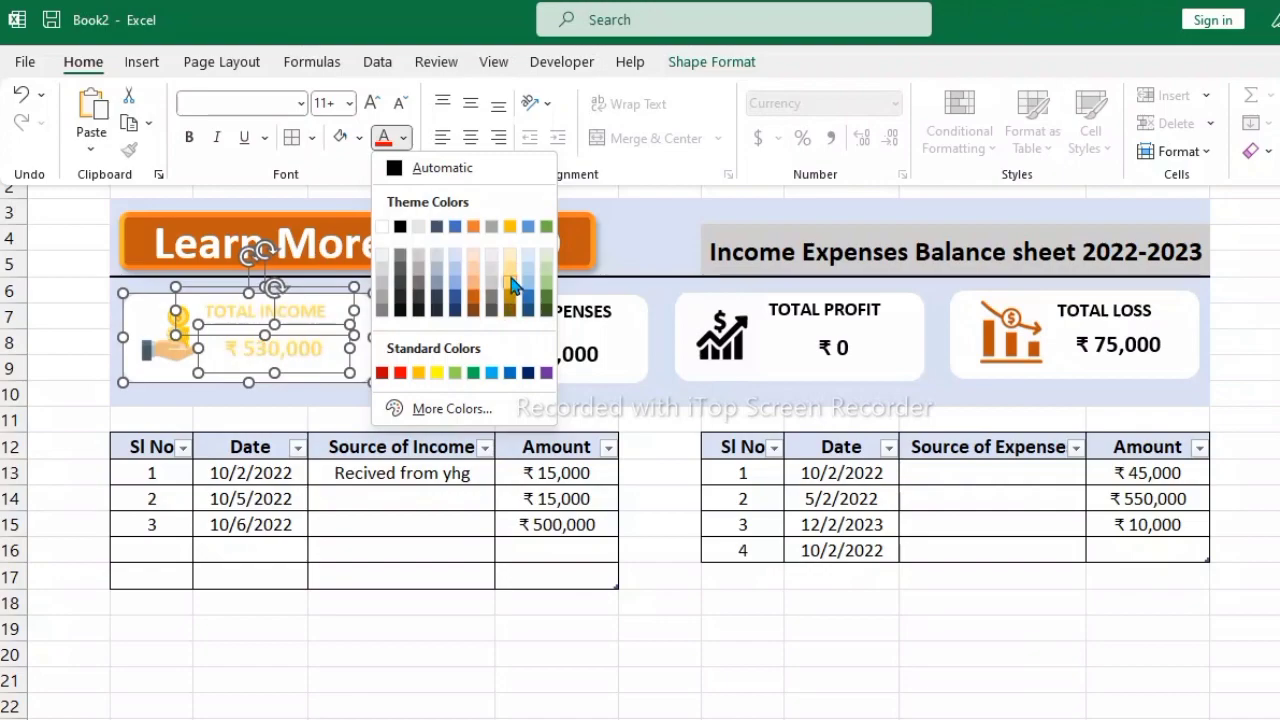
pyautogui.click(511, 274)
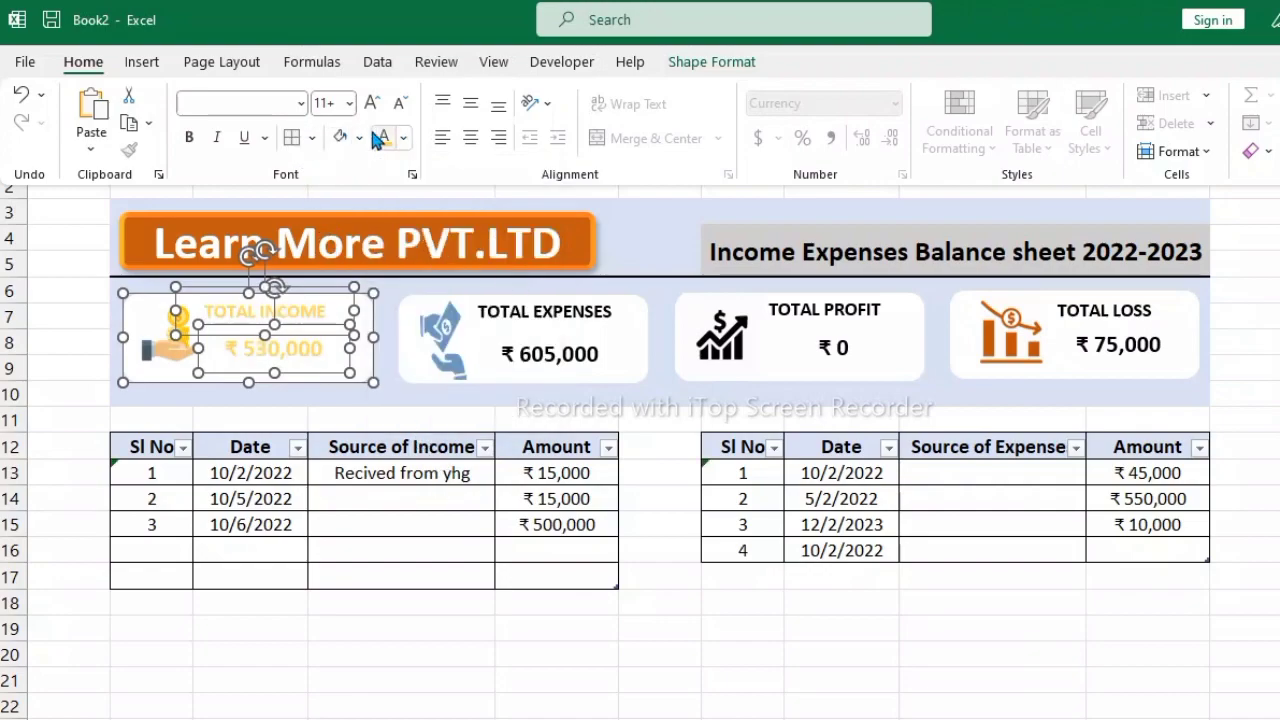
pyautogui.click(404, 138)
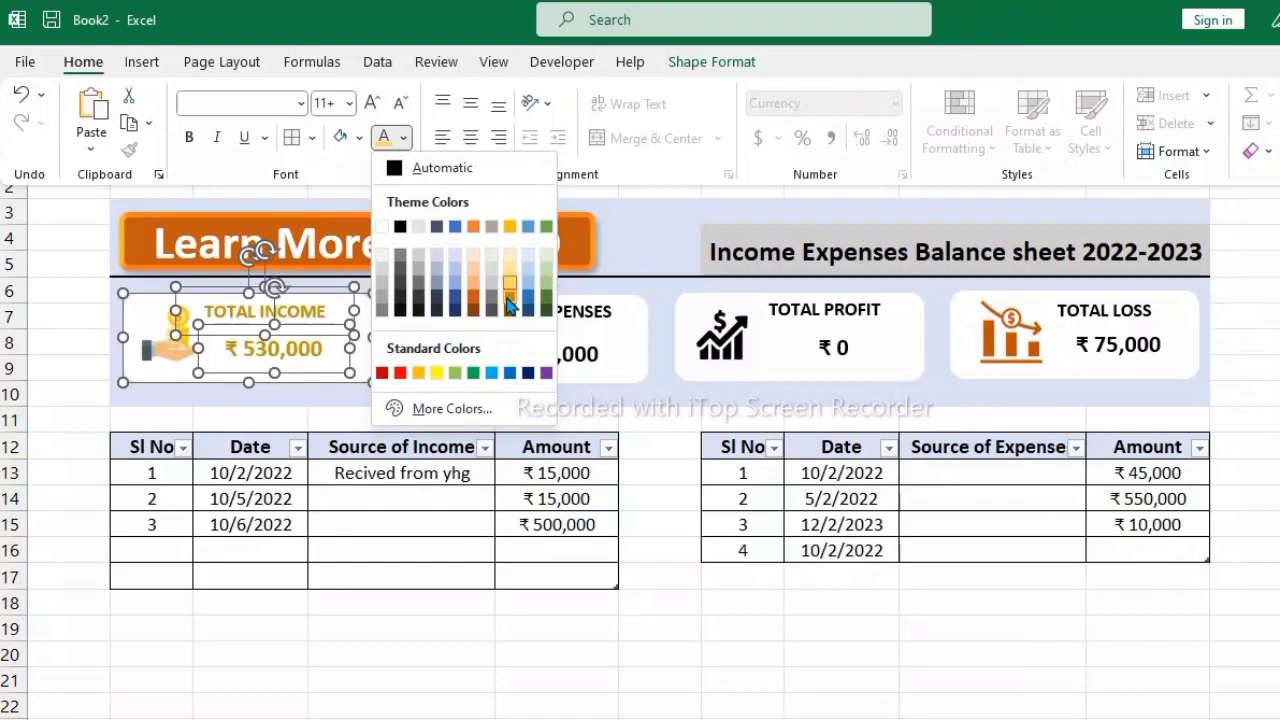
pyautogui.press('Escape')
pyautogui.hotkey('ctrl', 'F1')
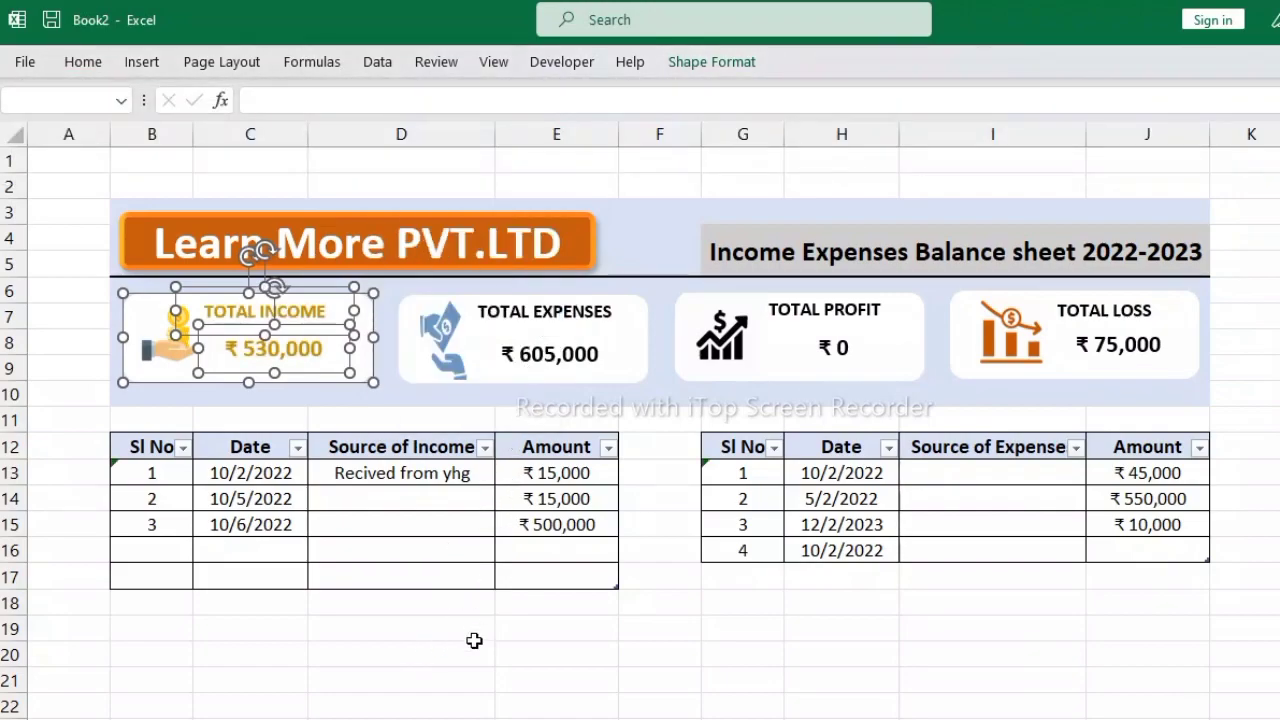
pyautogui.click(476, 636)
# - Colour the TOTAL EXPENSES title and amount blue
pyautogui.click(570, 315)
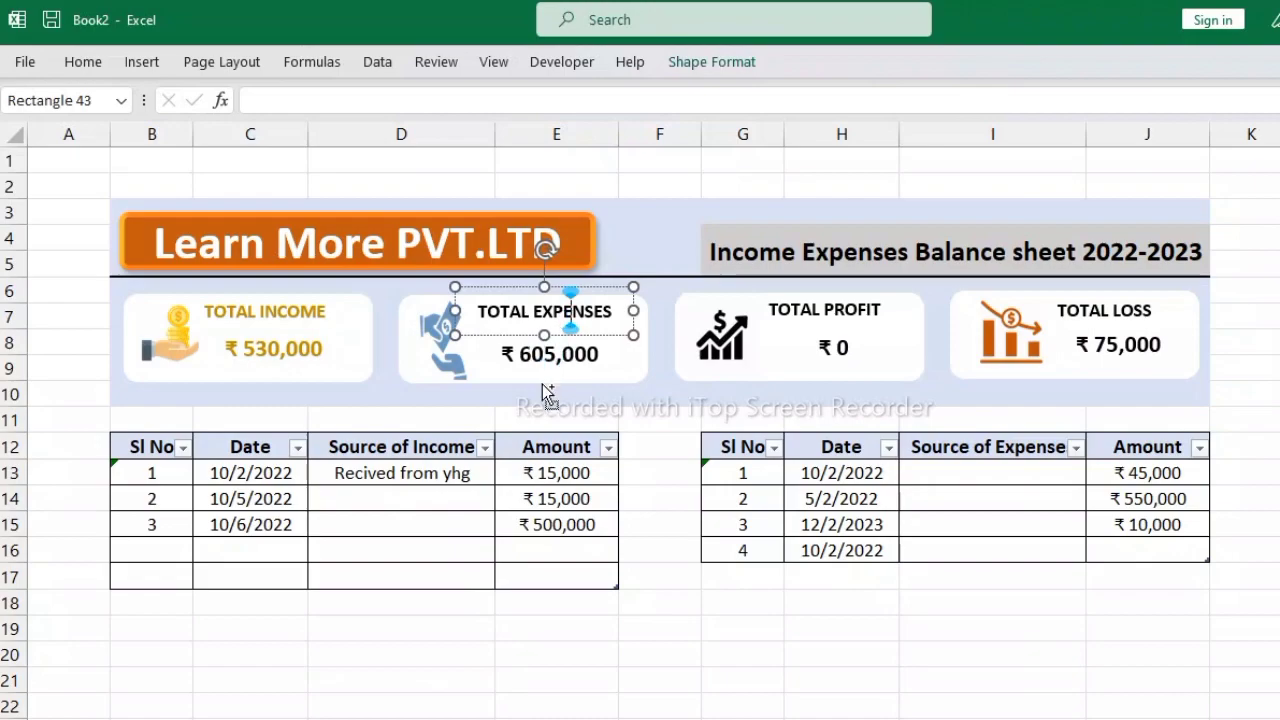
pyautogui.keyDown('shift'); pyautogui.click(548, 390); pyautogui.keyUp('shift')
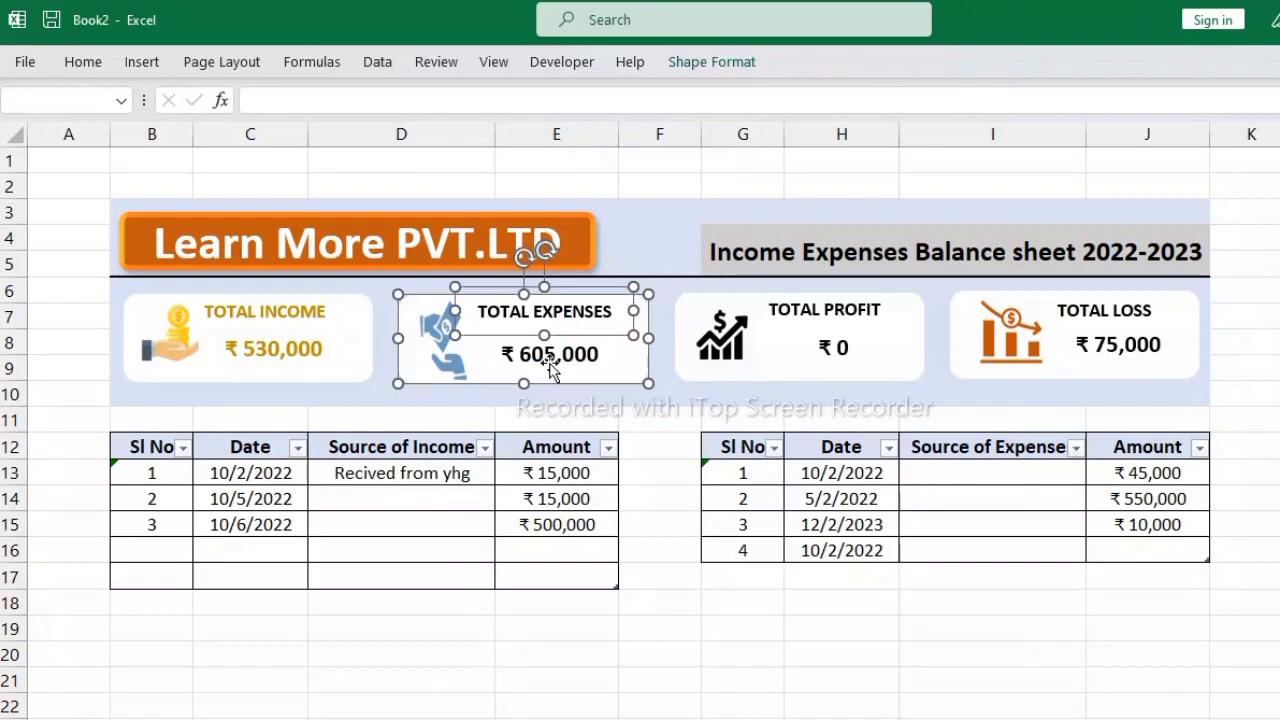
pyautogui.click(100, 62)
pyautogui.click(404, 138)
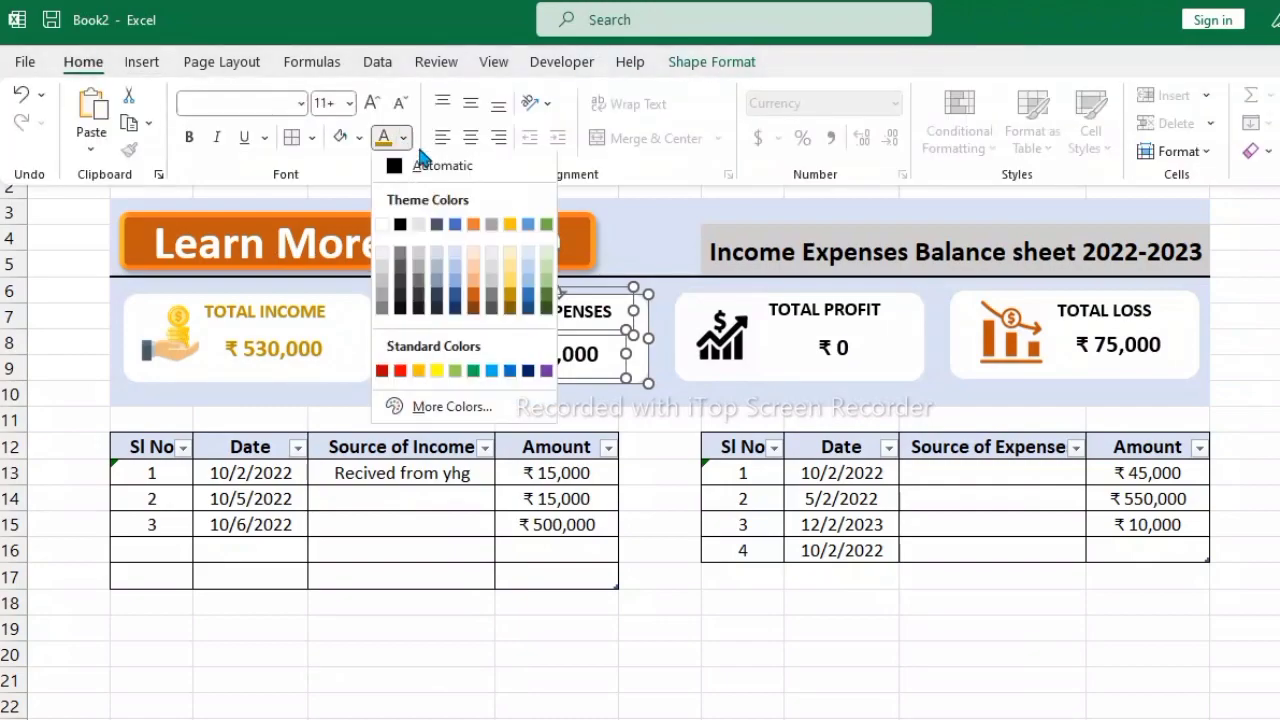
pyautogui.click(528, 307)
pyautogui.click(472, 665)
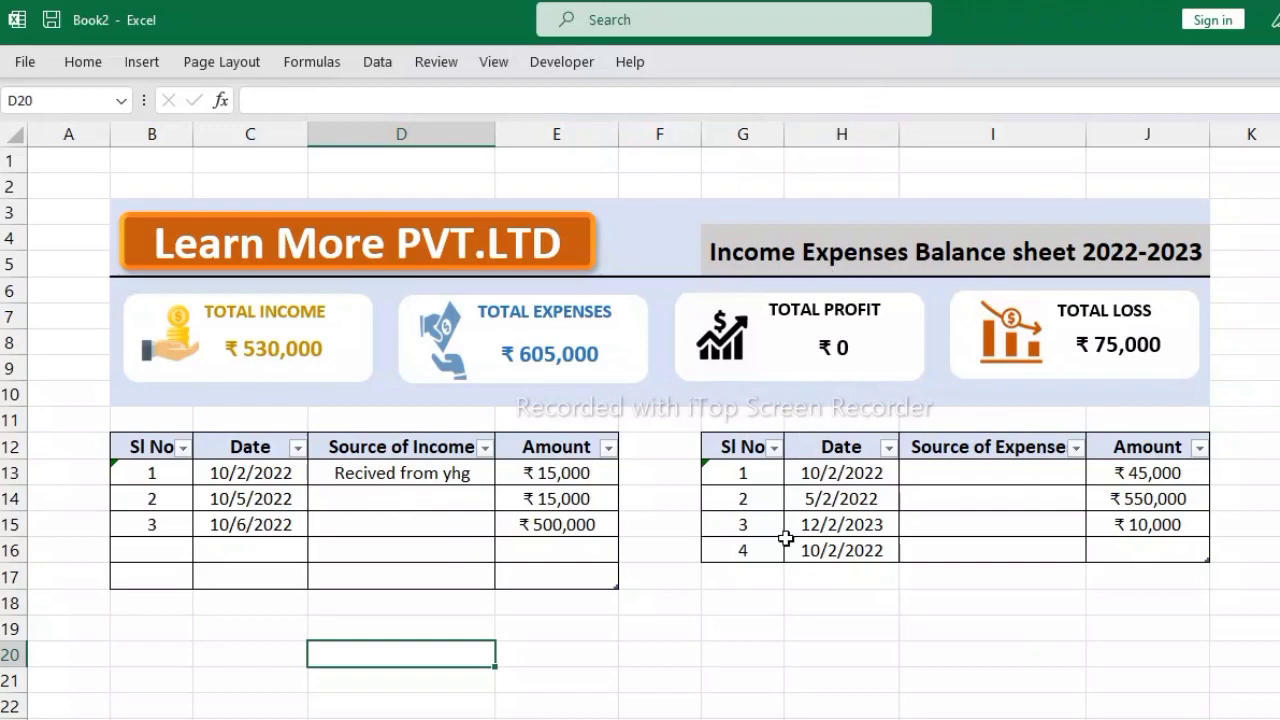
# - Enter 100,000 in income cell E16 and 80,000 in expense cell J16
pyautogui.click(548, 556)
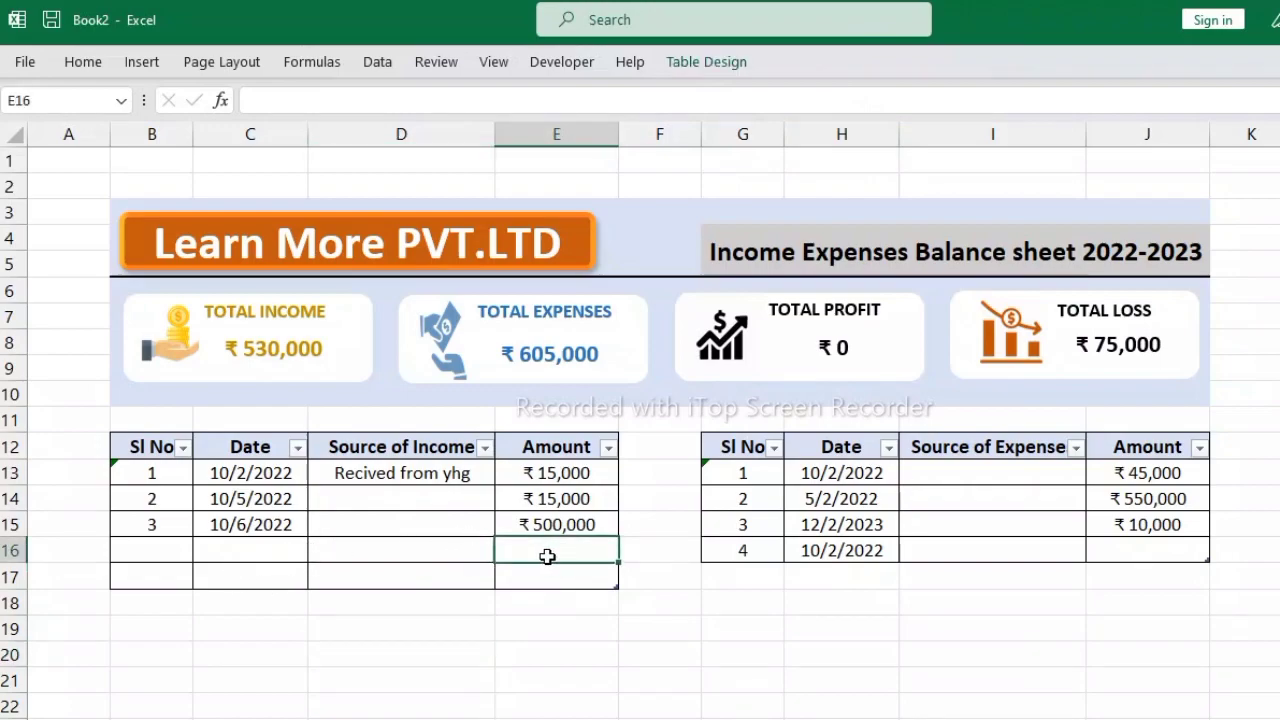
pyautogui.write('100,00')
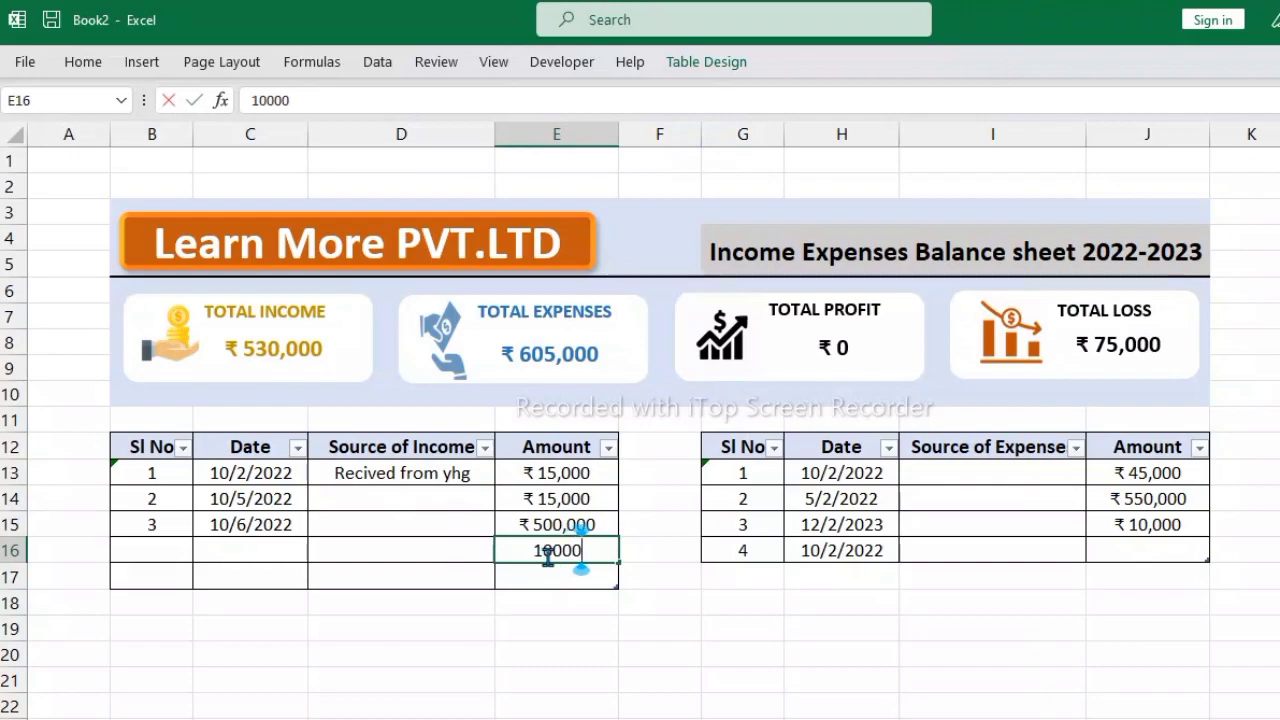
pyautogui.write('0')
pyautogui.press('Return')
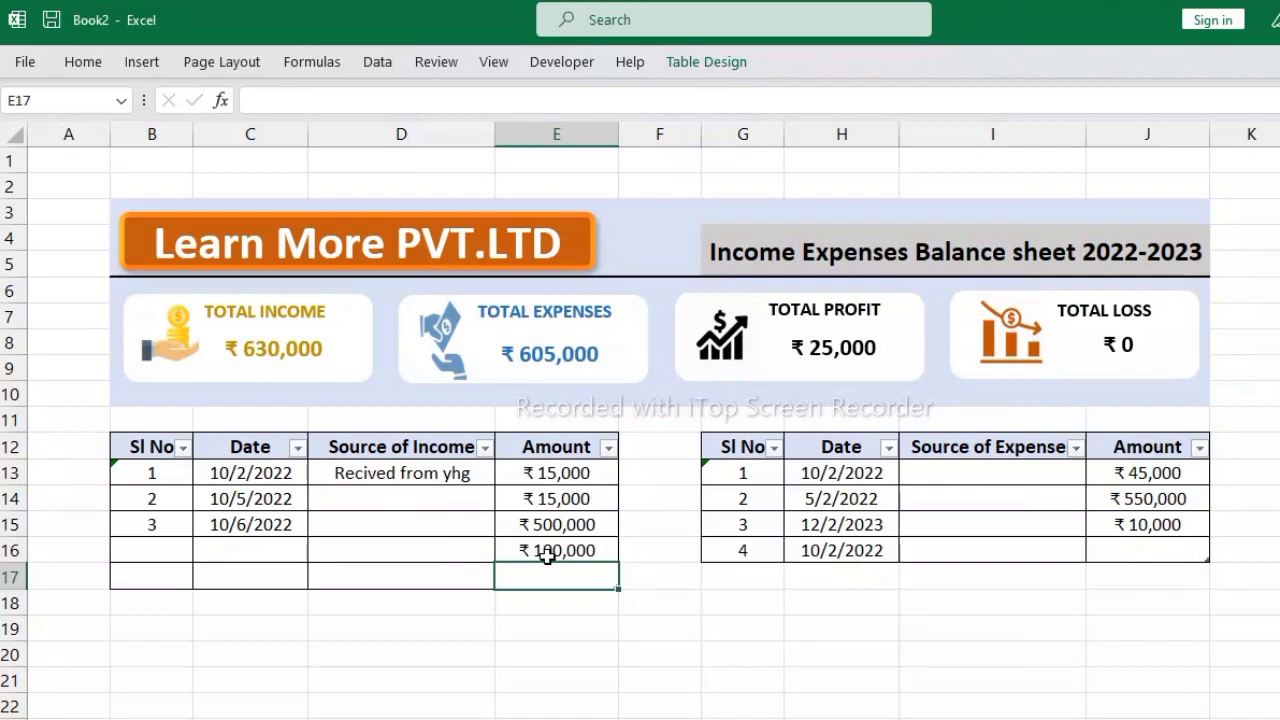
pyautogui.click(1150, 553)
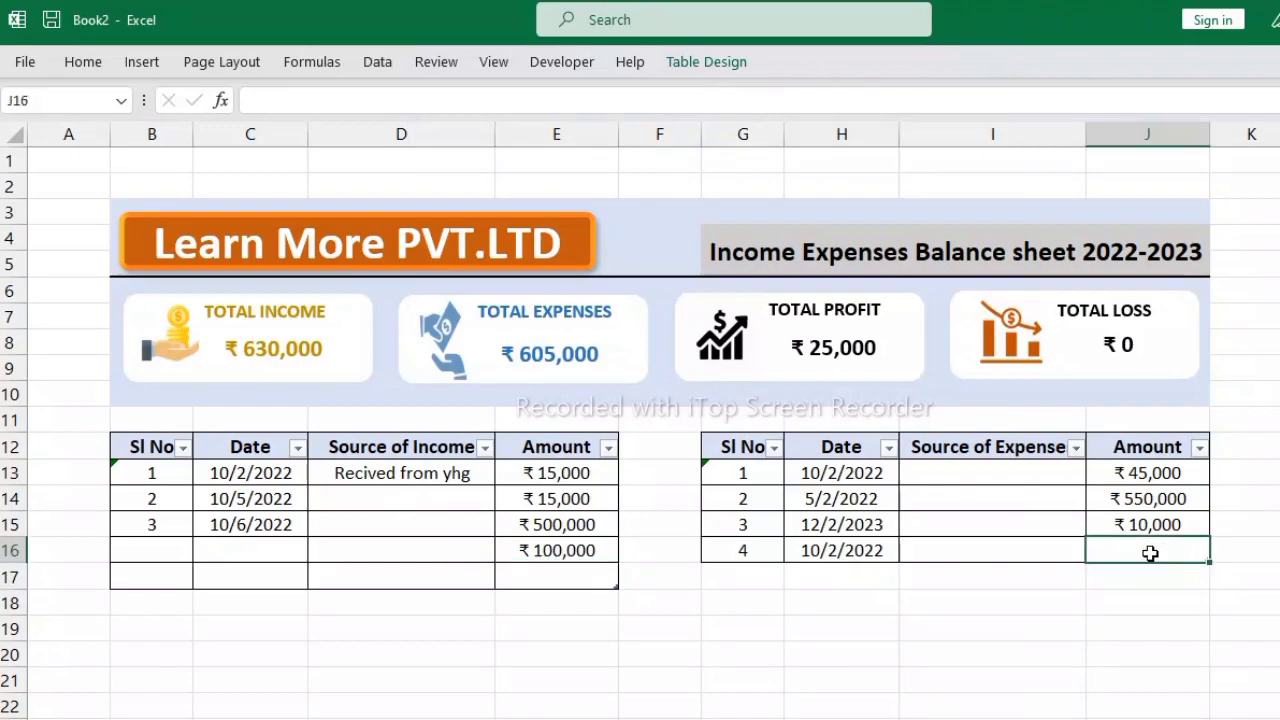
pyautogui.write('800000')
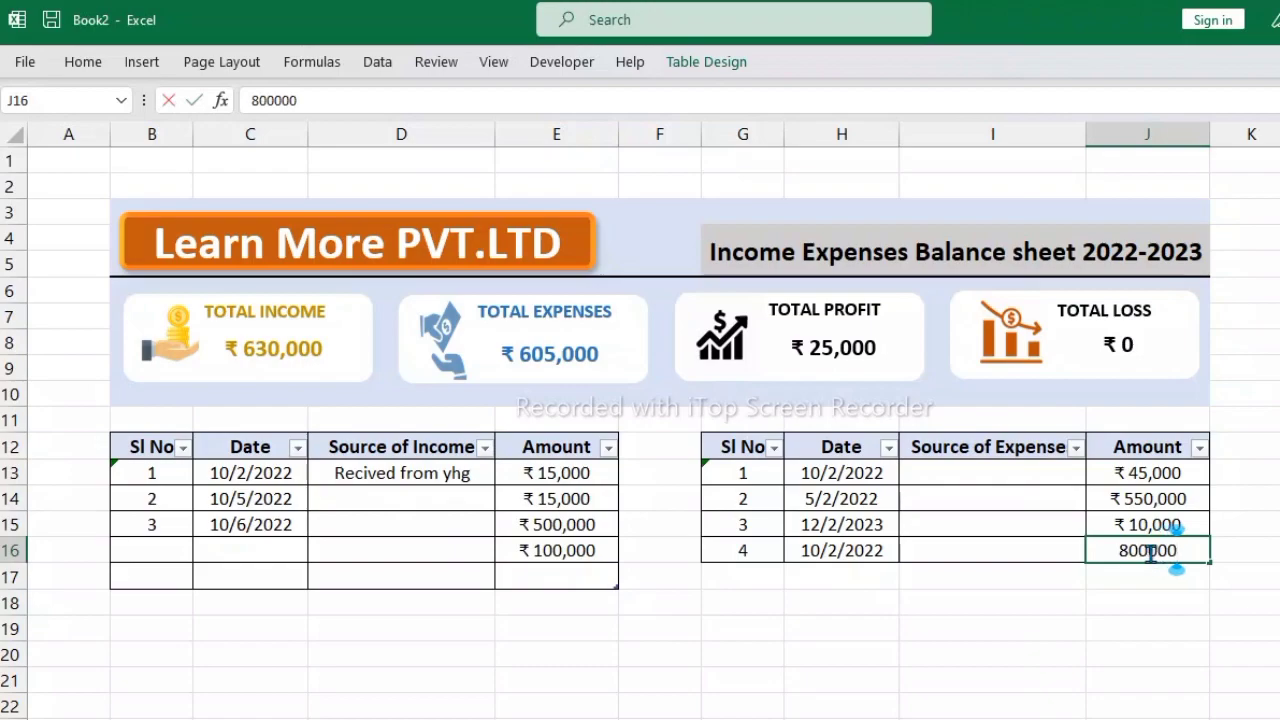
pyautogui.press('BackSpace')
pyautogui.press('Return')
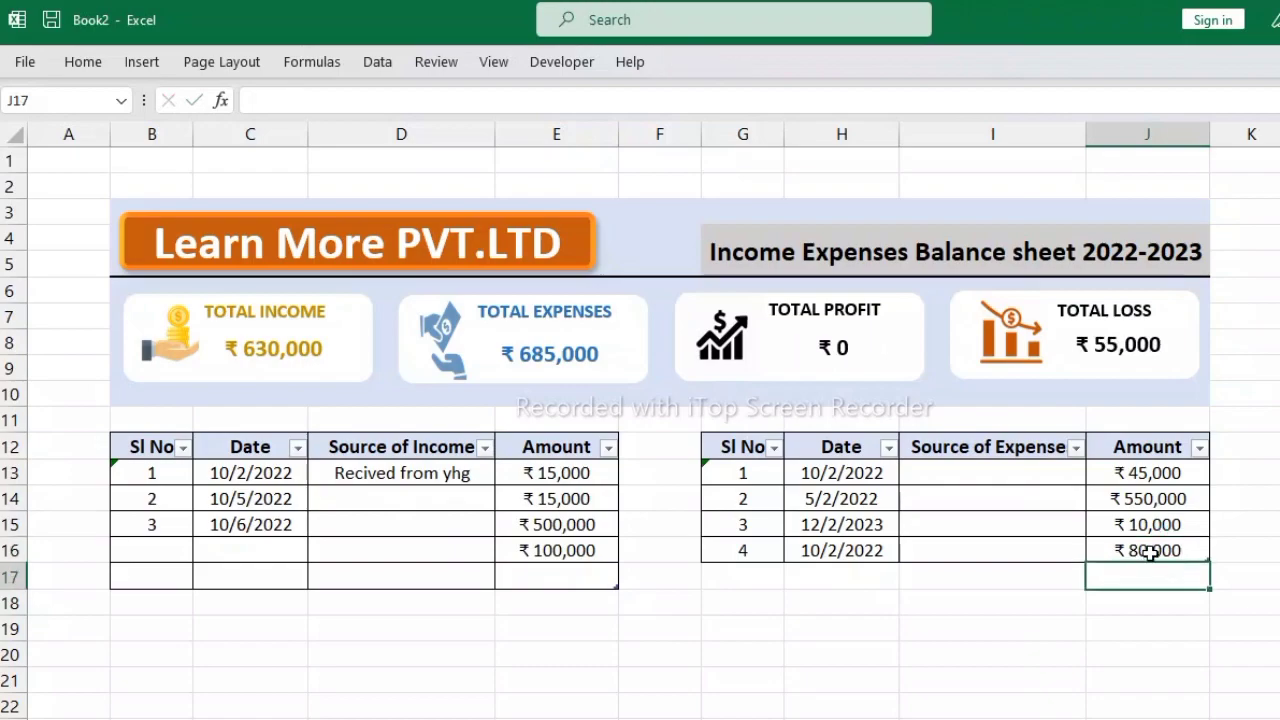